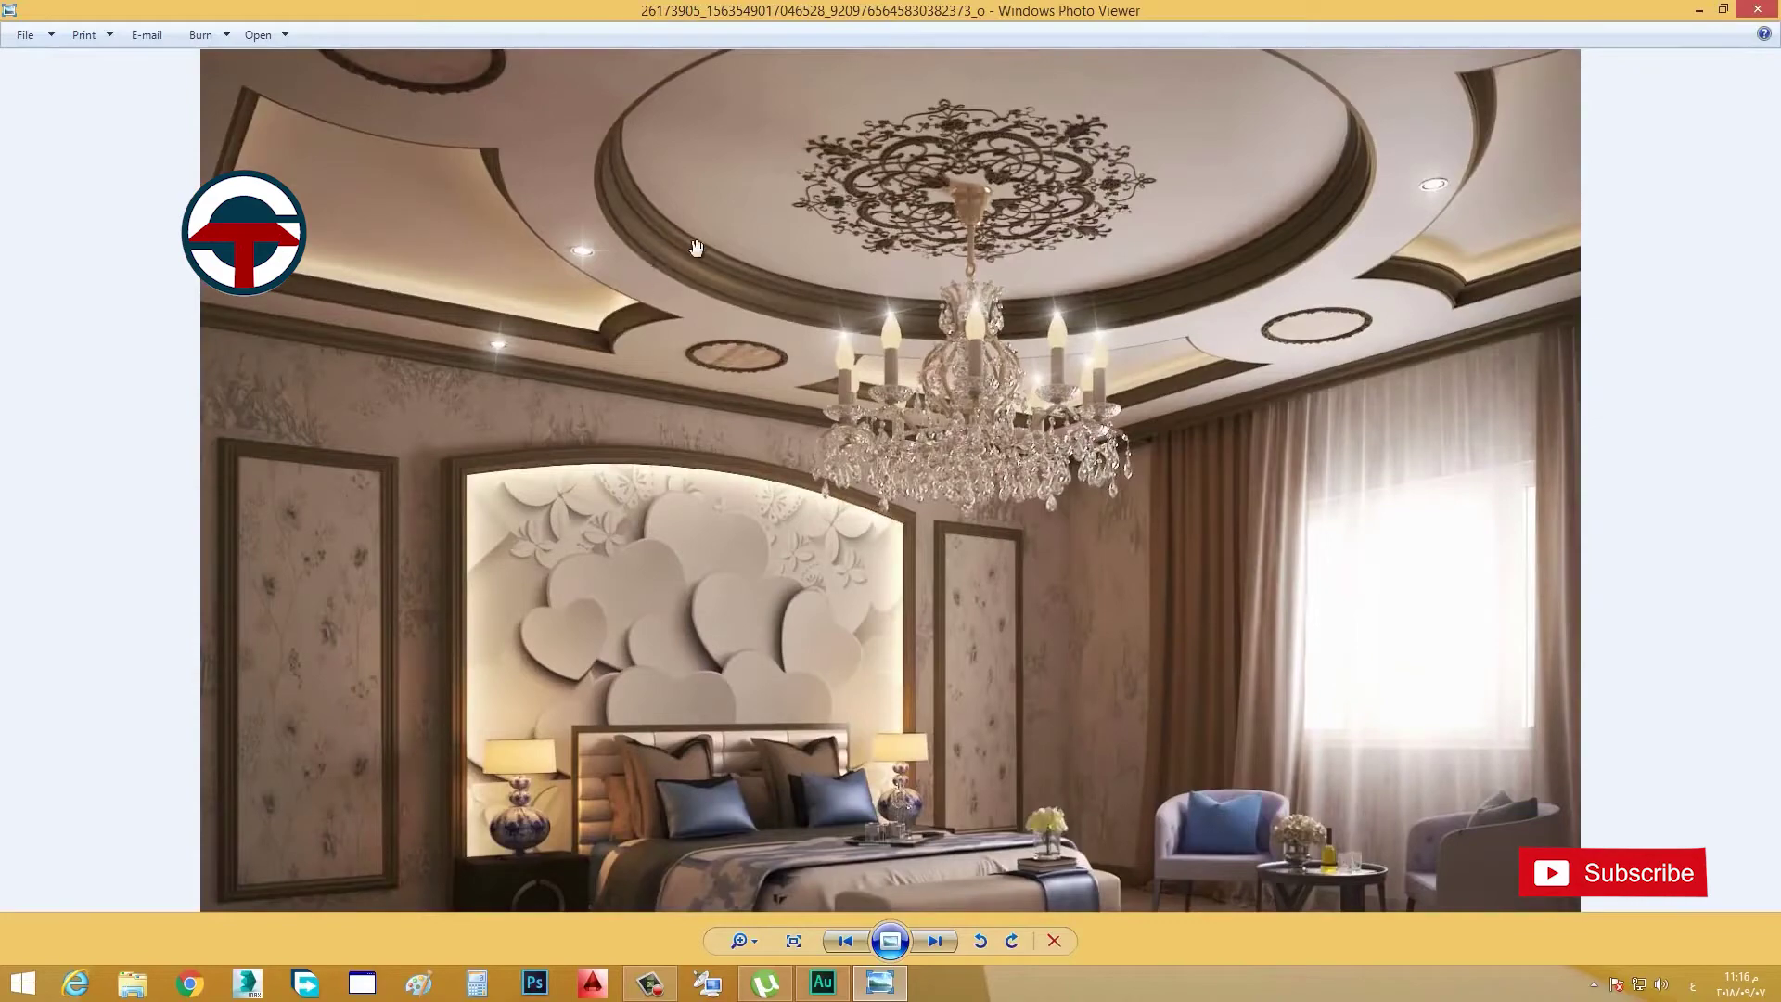
# Step: Examine the ceiling design in the bedroom reference photo, including its circular recess and the shapes around it
pyautogui.scroll(1, 545, 324)
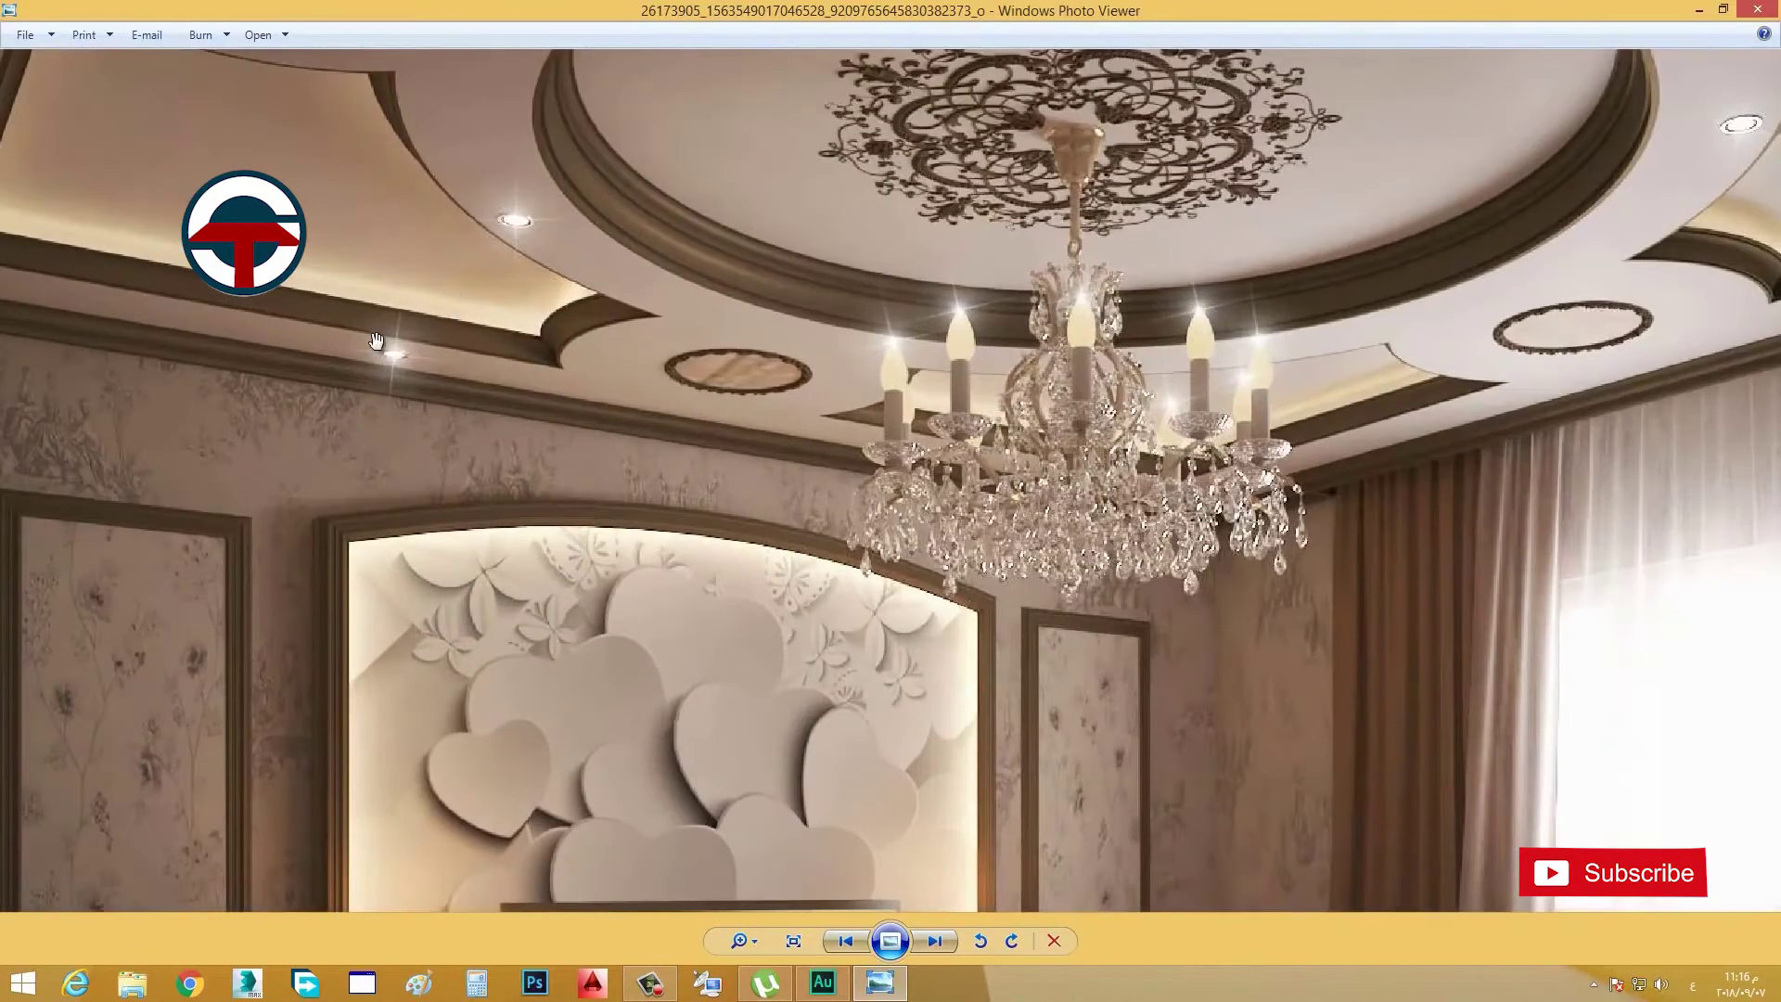
pyautogui.scroll(1, 375, 340)
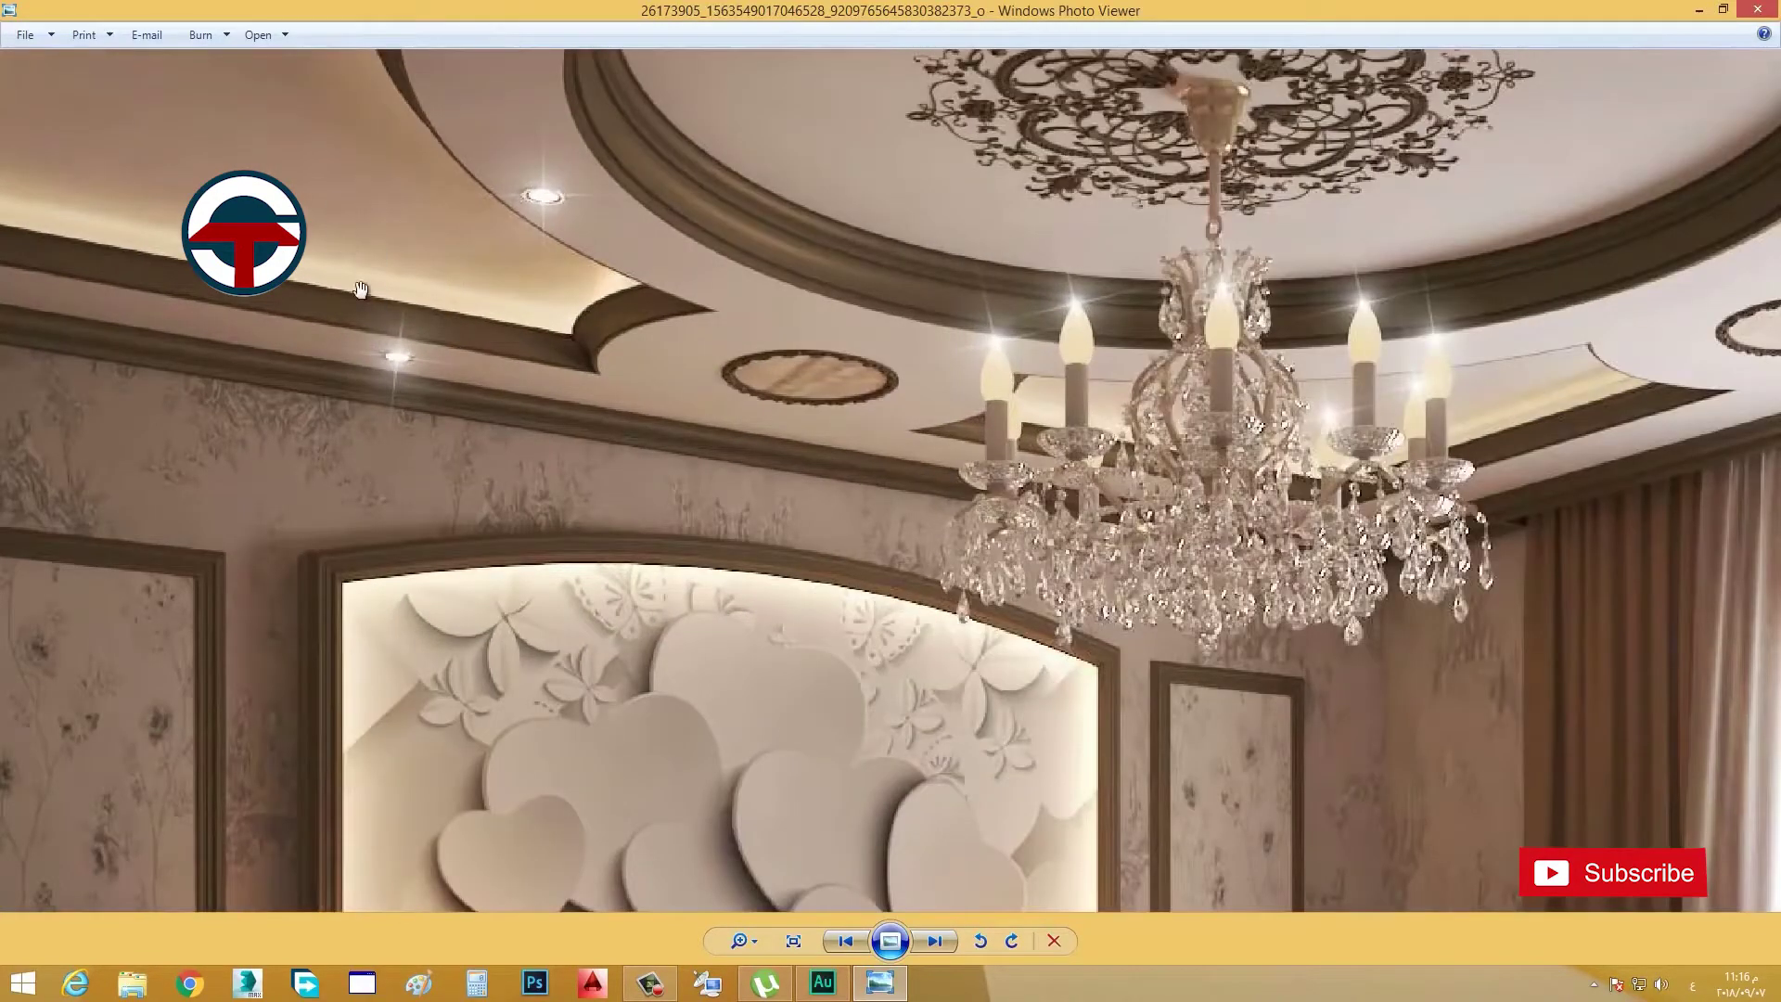
pyautogui.scroll(1, 387, 323)
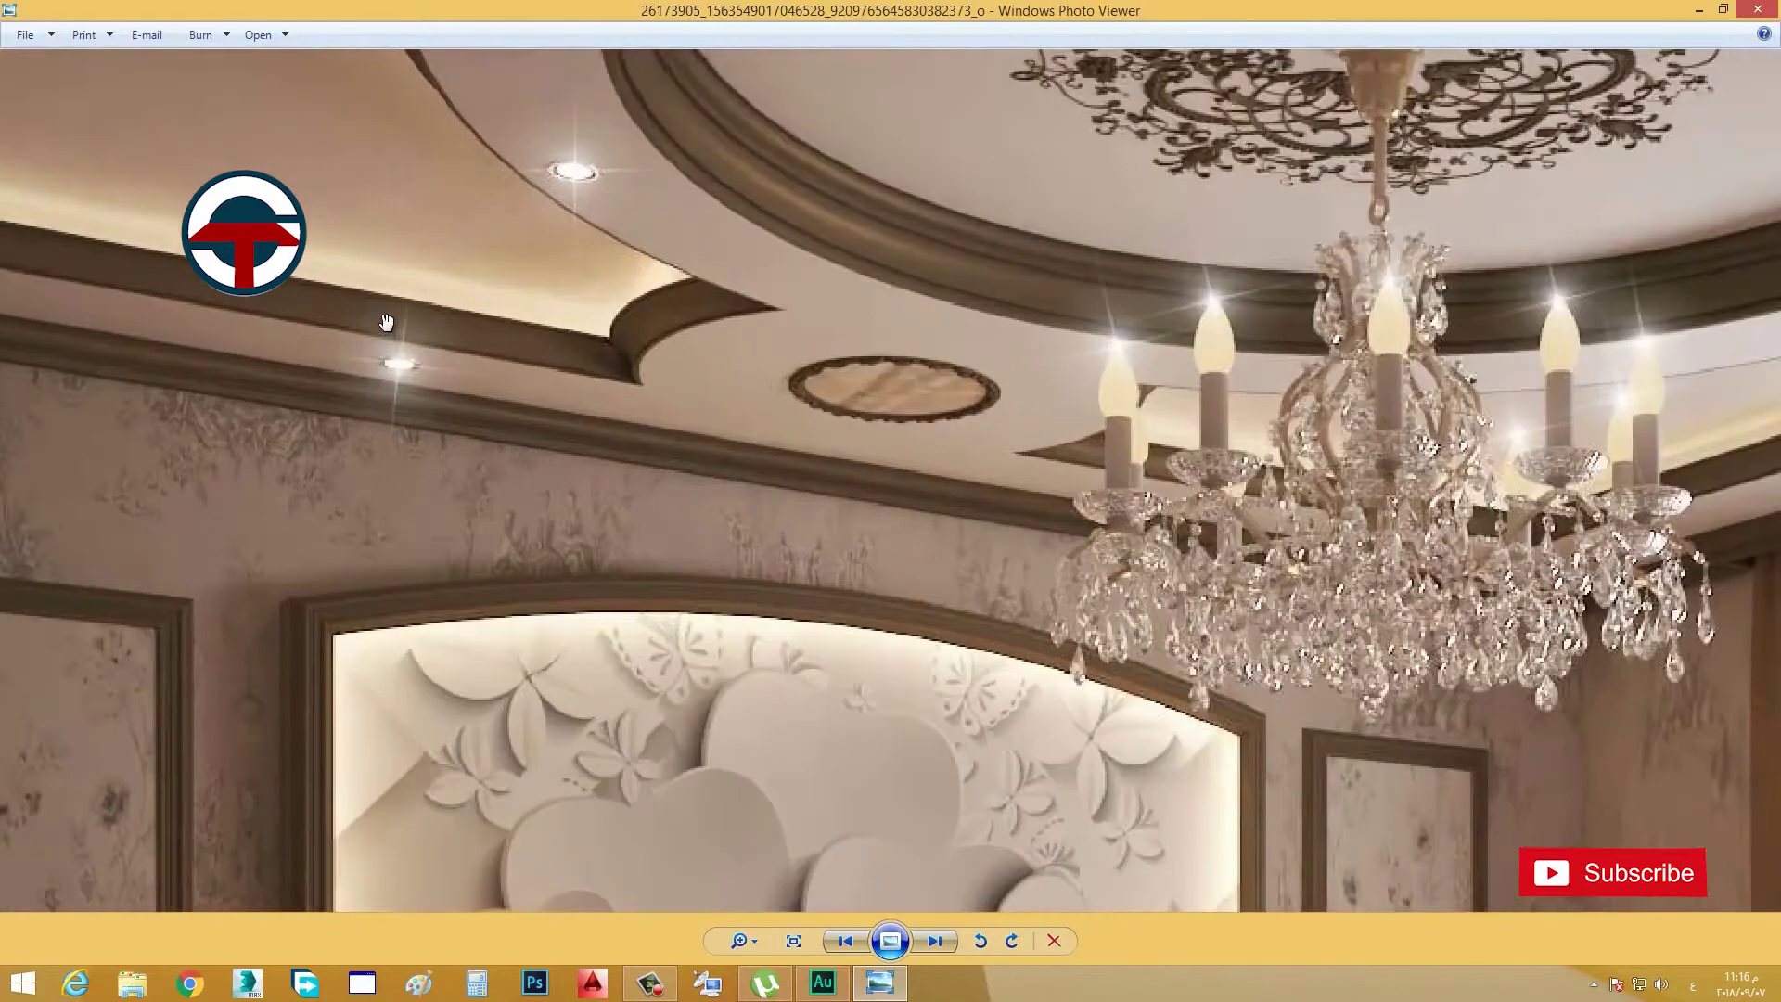
pyautogui.scroll(-1, 396, 354)
pyautogui.scroll(-1, 490, 342)
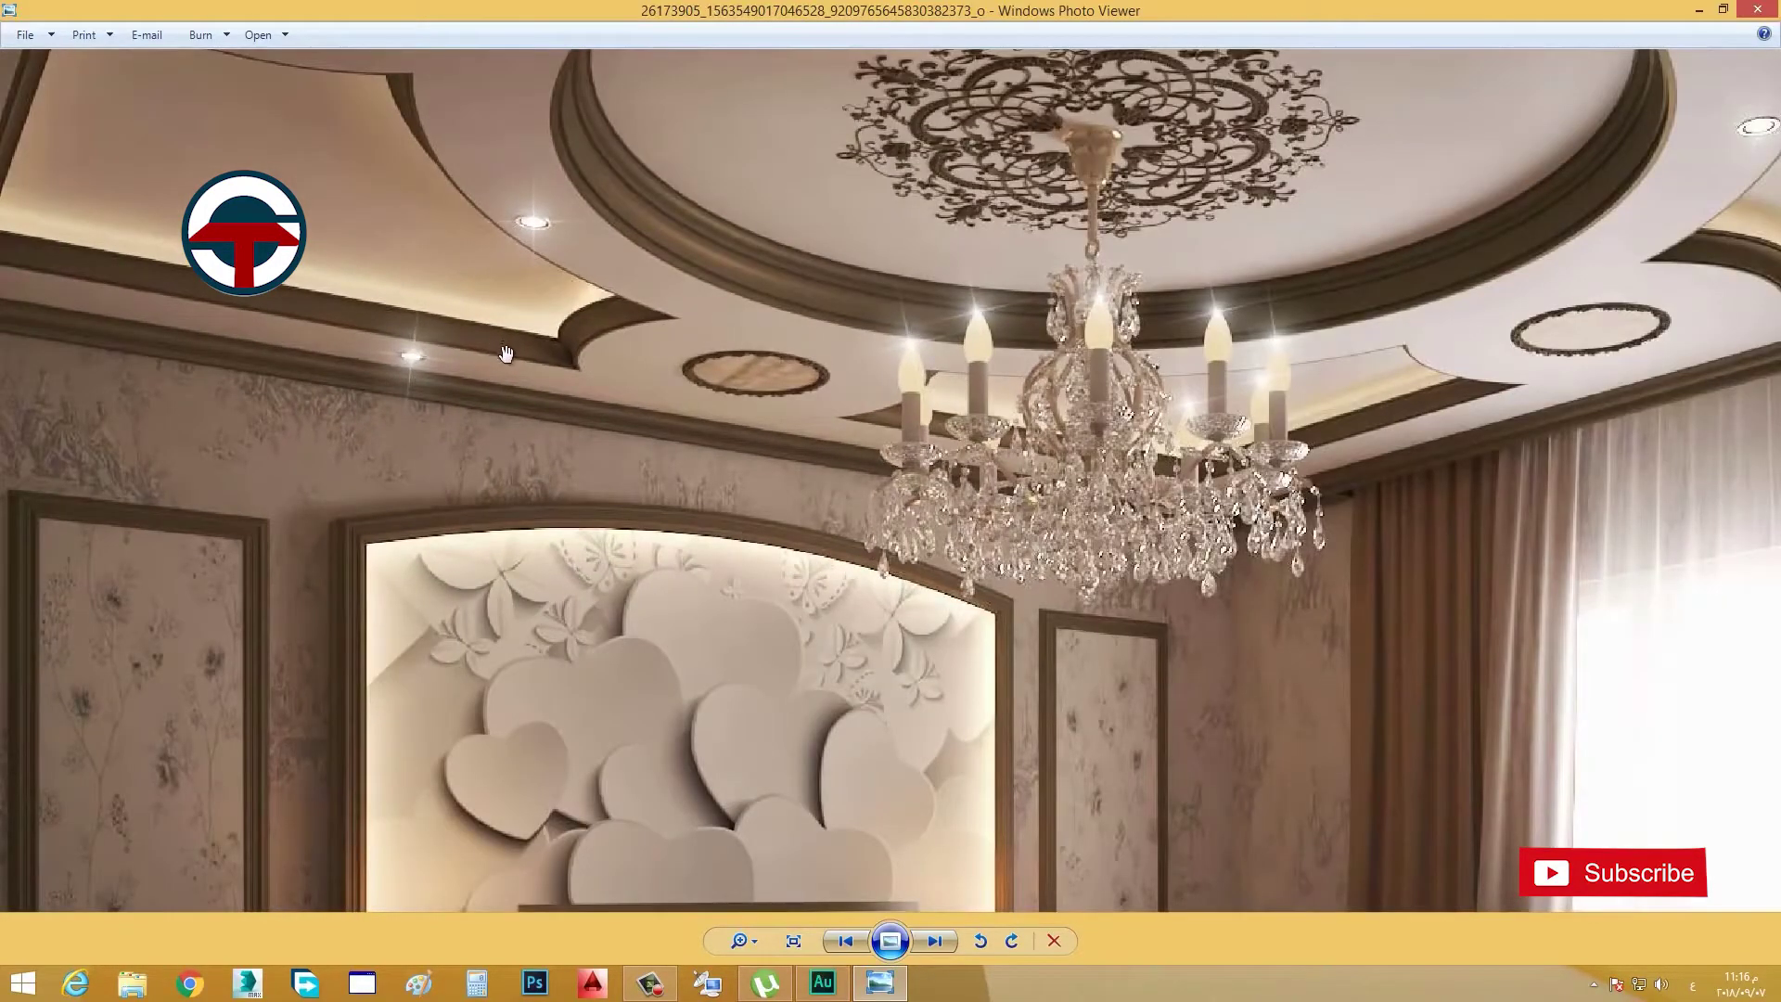
pyautogui.scroll(1, 494, 356)
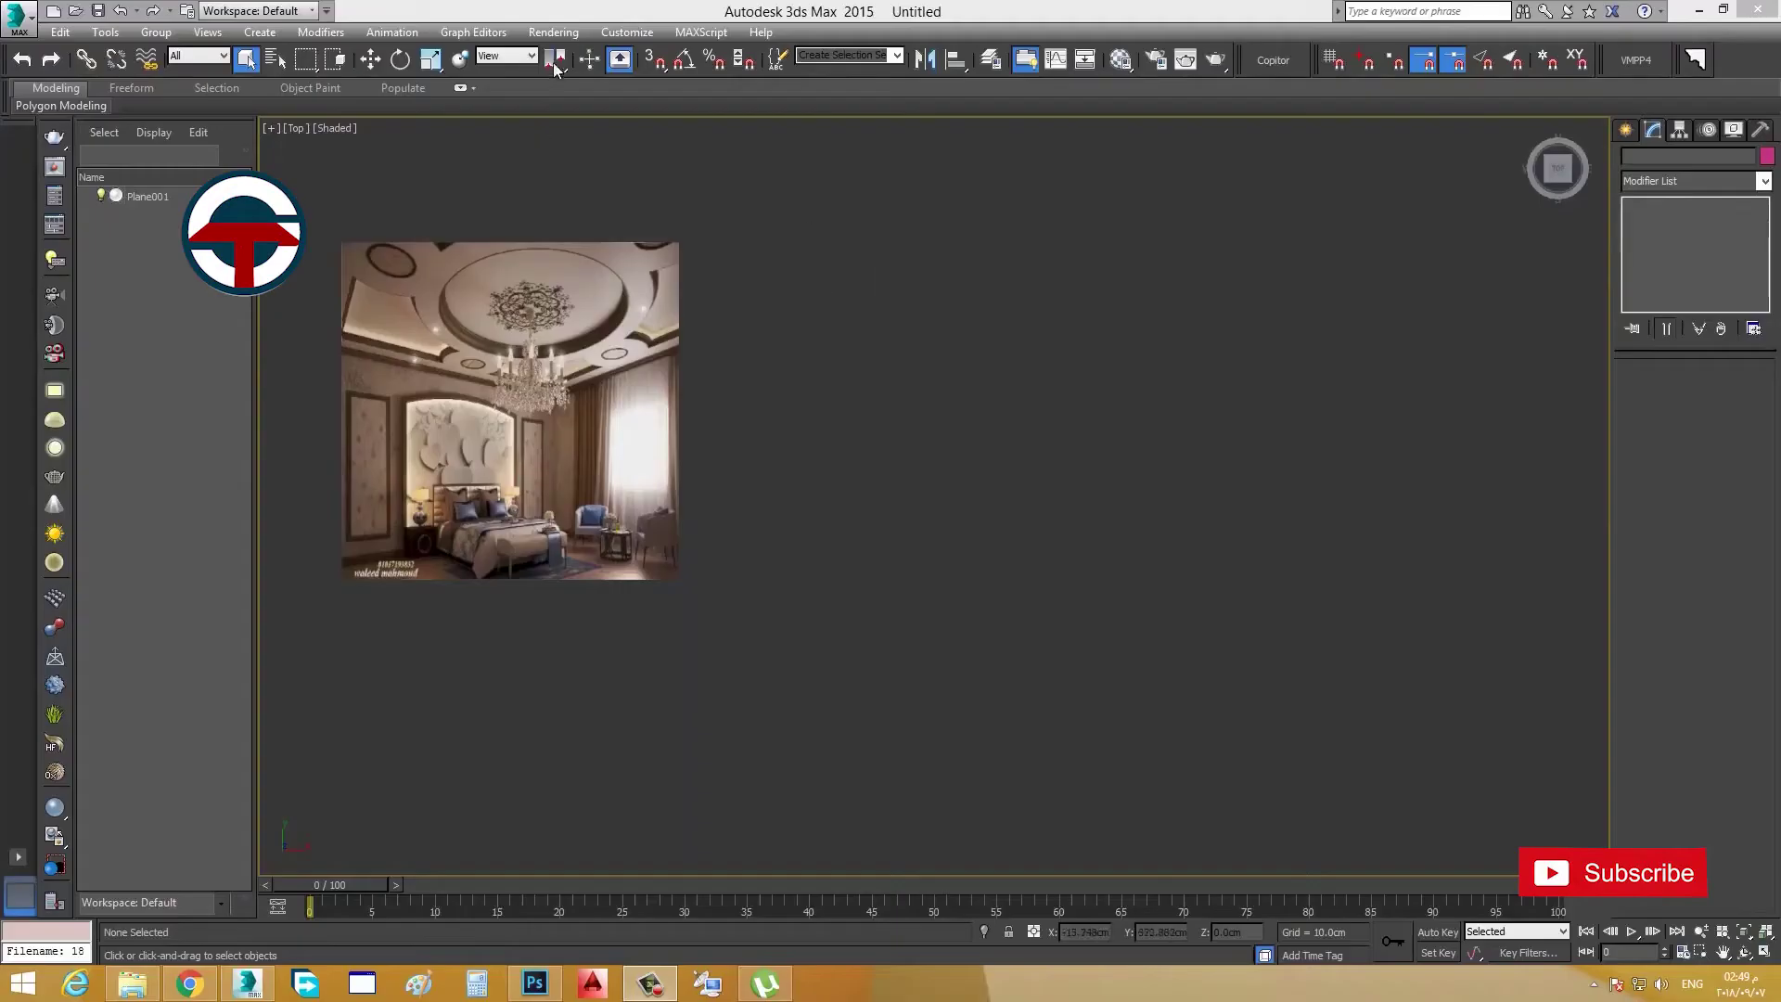
# Step: Switch to 3ds Max and confirm the system unit scale as 1 unit = 1.0 centimeters
pyautogui.scroll(2, 622, 319)
pyautogui.moveTo(647, 357); pyautogui.dragTo(730, 385, button='middle')
pyautogui.click(627, 31)
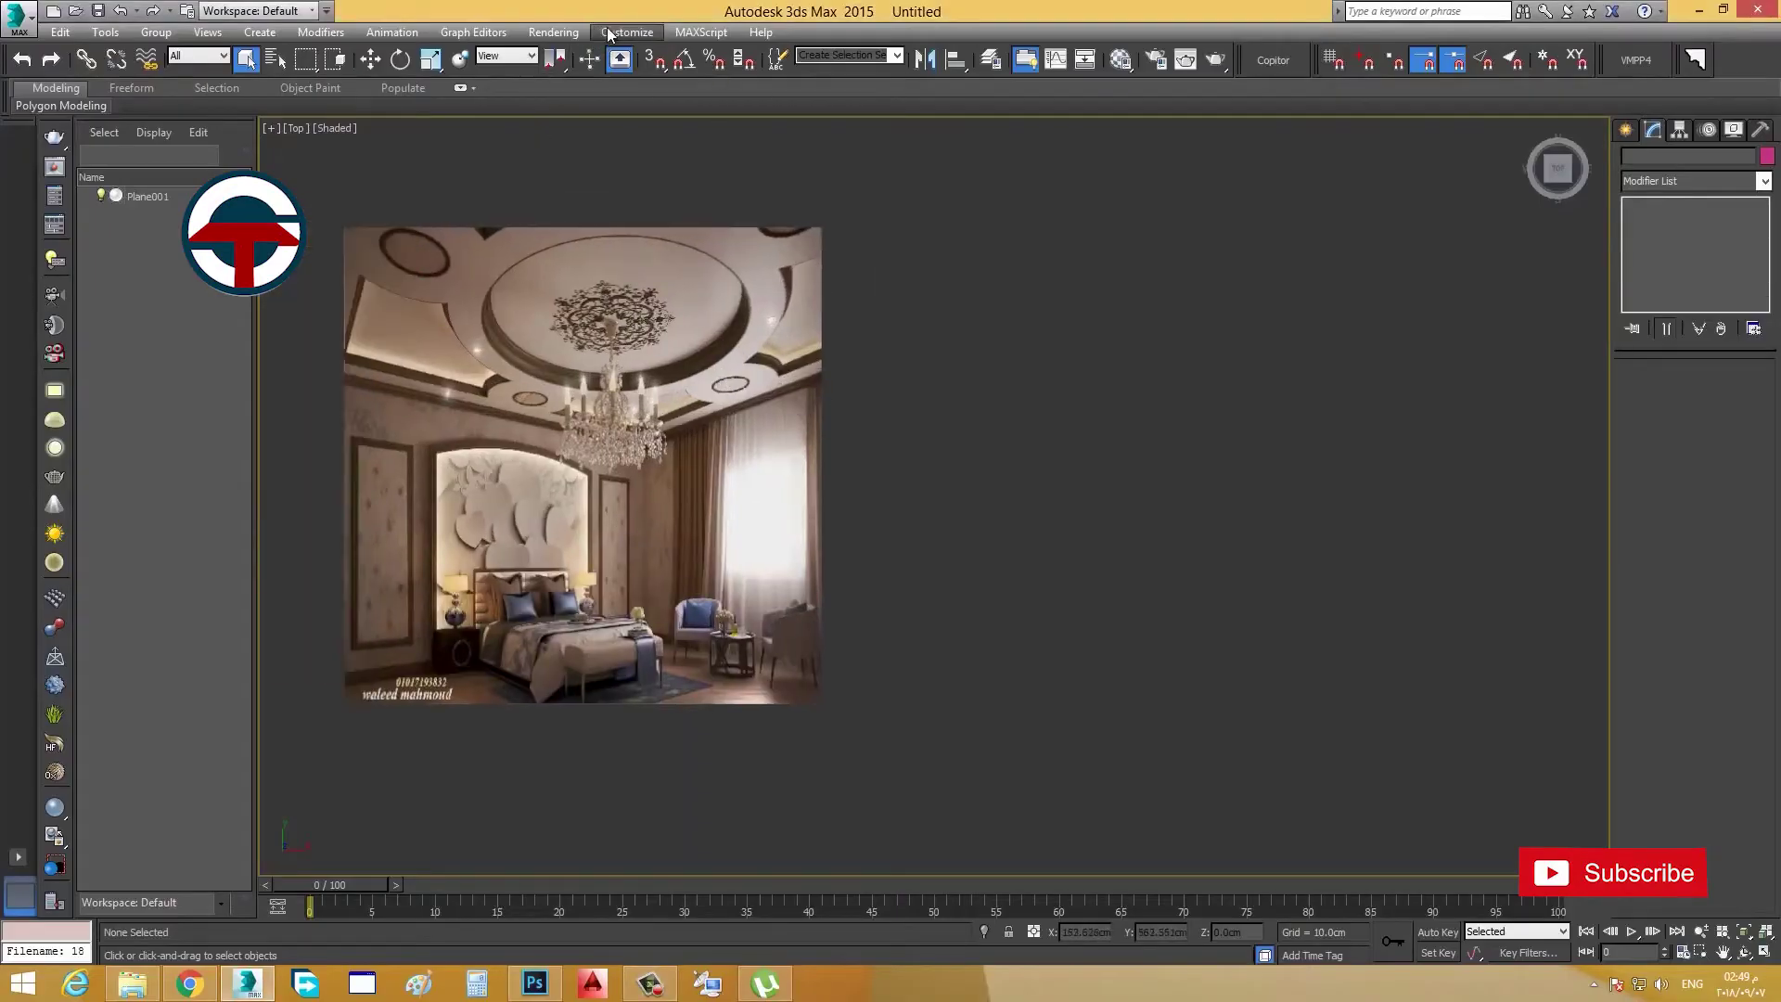
pyautogui.click(654, 269)
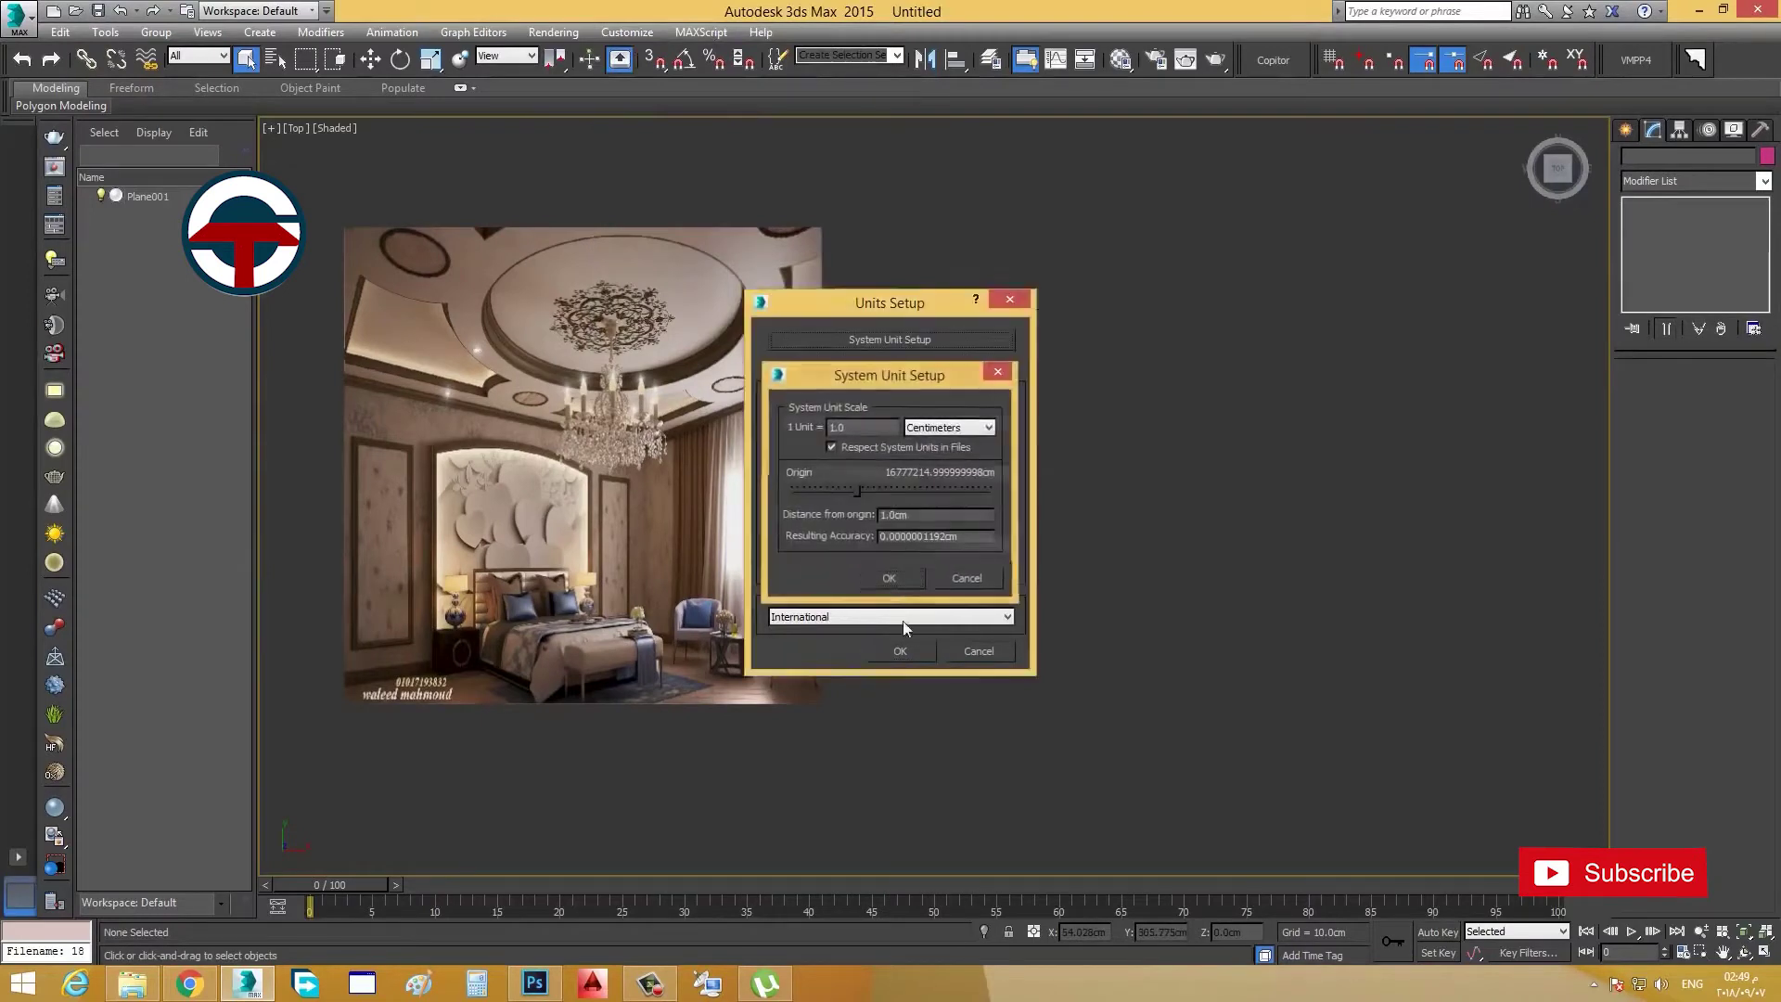
pyautogui.click(899, 584)
pyautogui.click(899, 650)
# Step: Draw a WRectangle extended spline about 806 cm long, 593 cm wide and 103 cm thick beside the reference image
pyautogui.click(1626, 130)
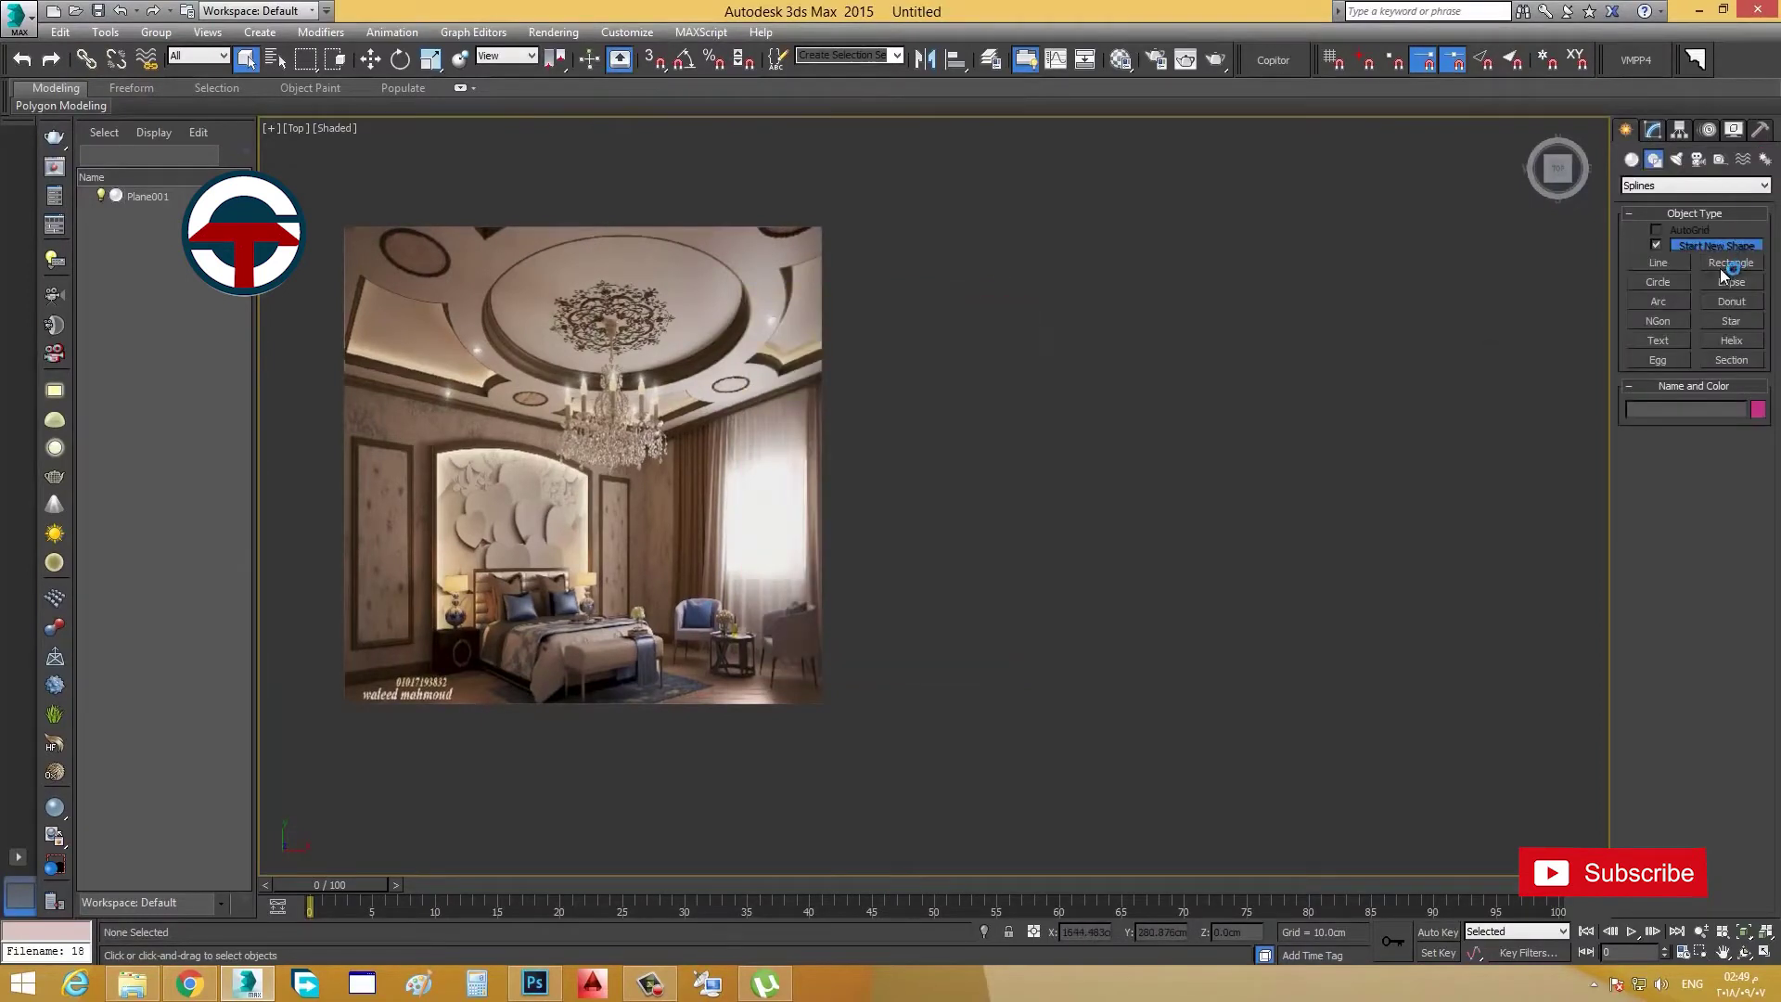
pyautogui.click(1660, 202)
pyautogui.click(1658, 263)
pyautogui.moveTo(1144, 307); pyautogui.dragTo(1497, 787)
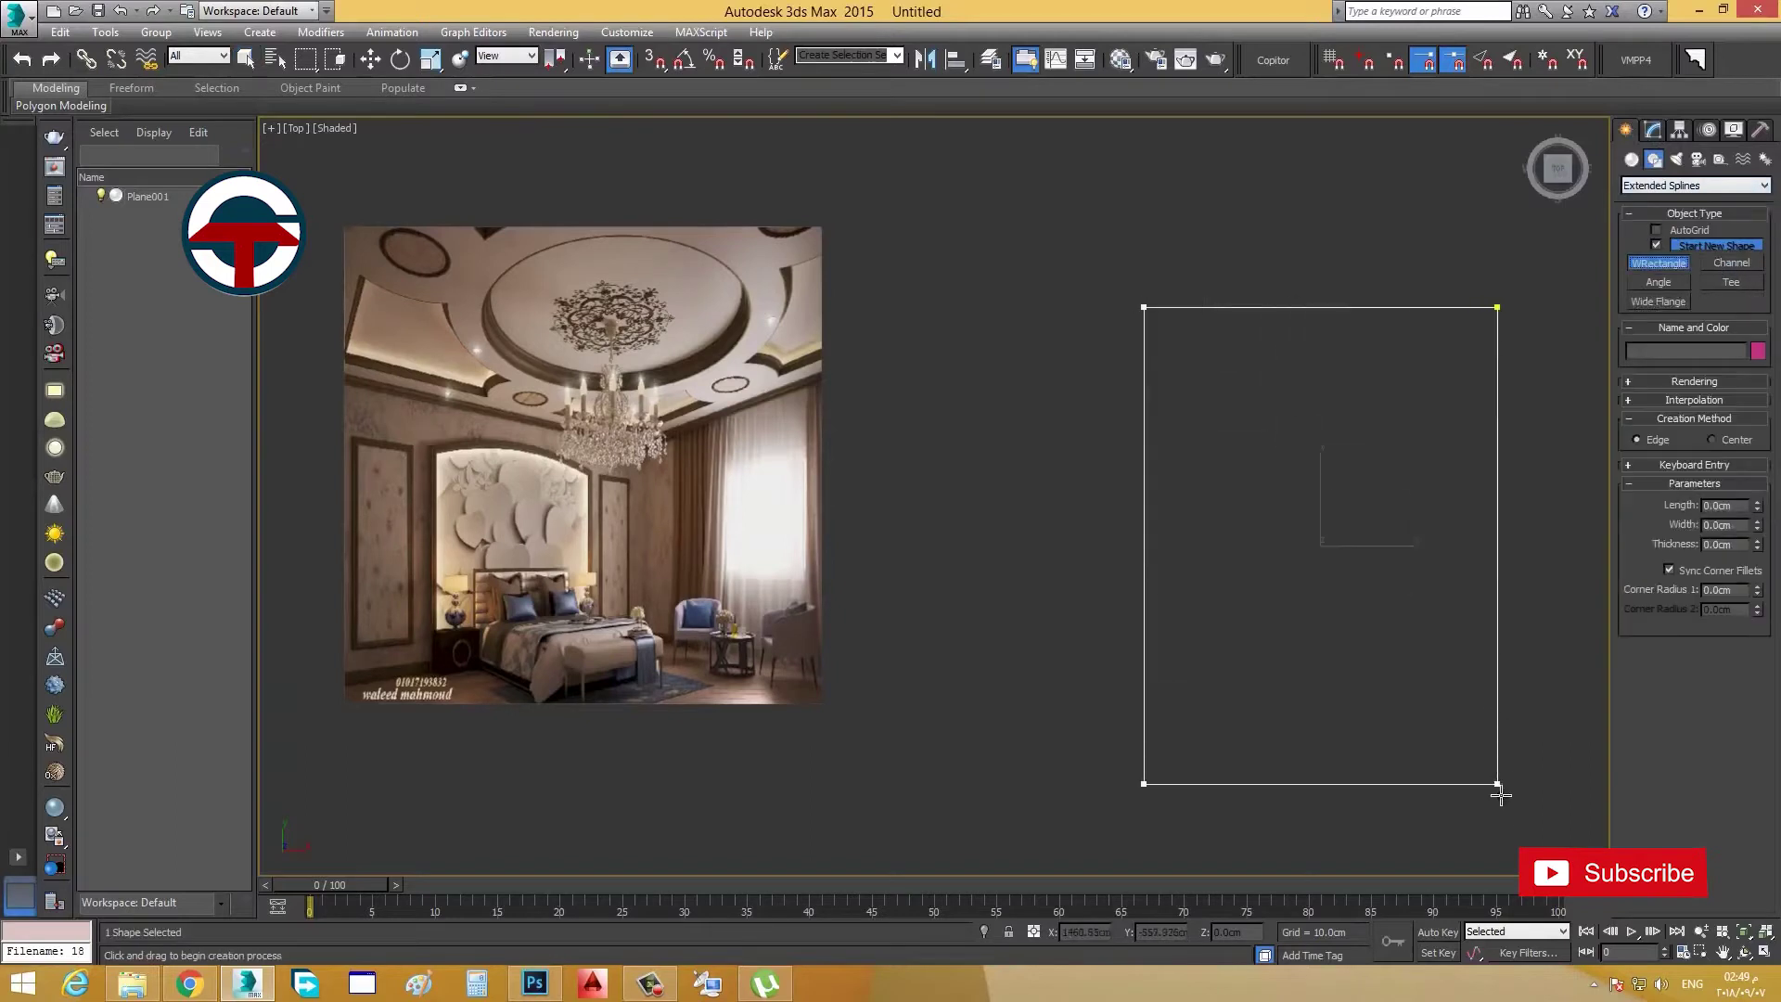
pyautogui.click(1558, 787)
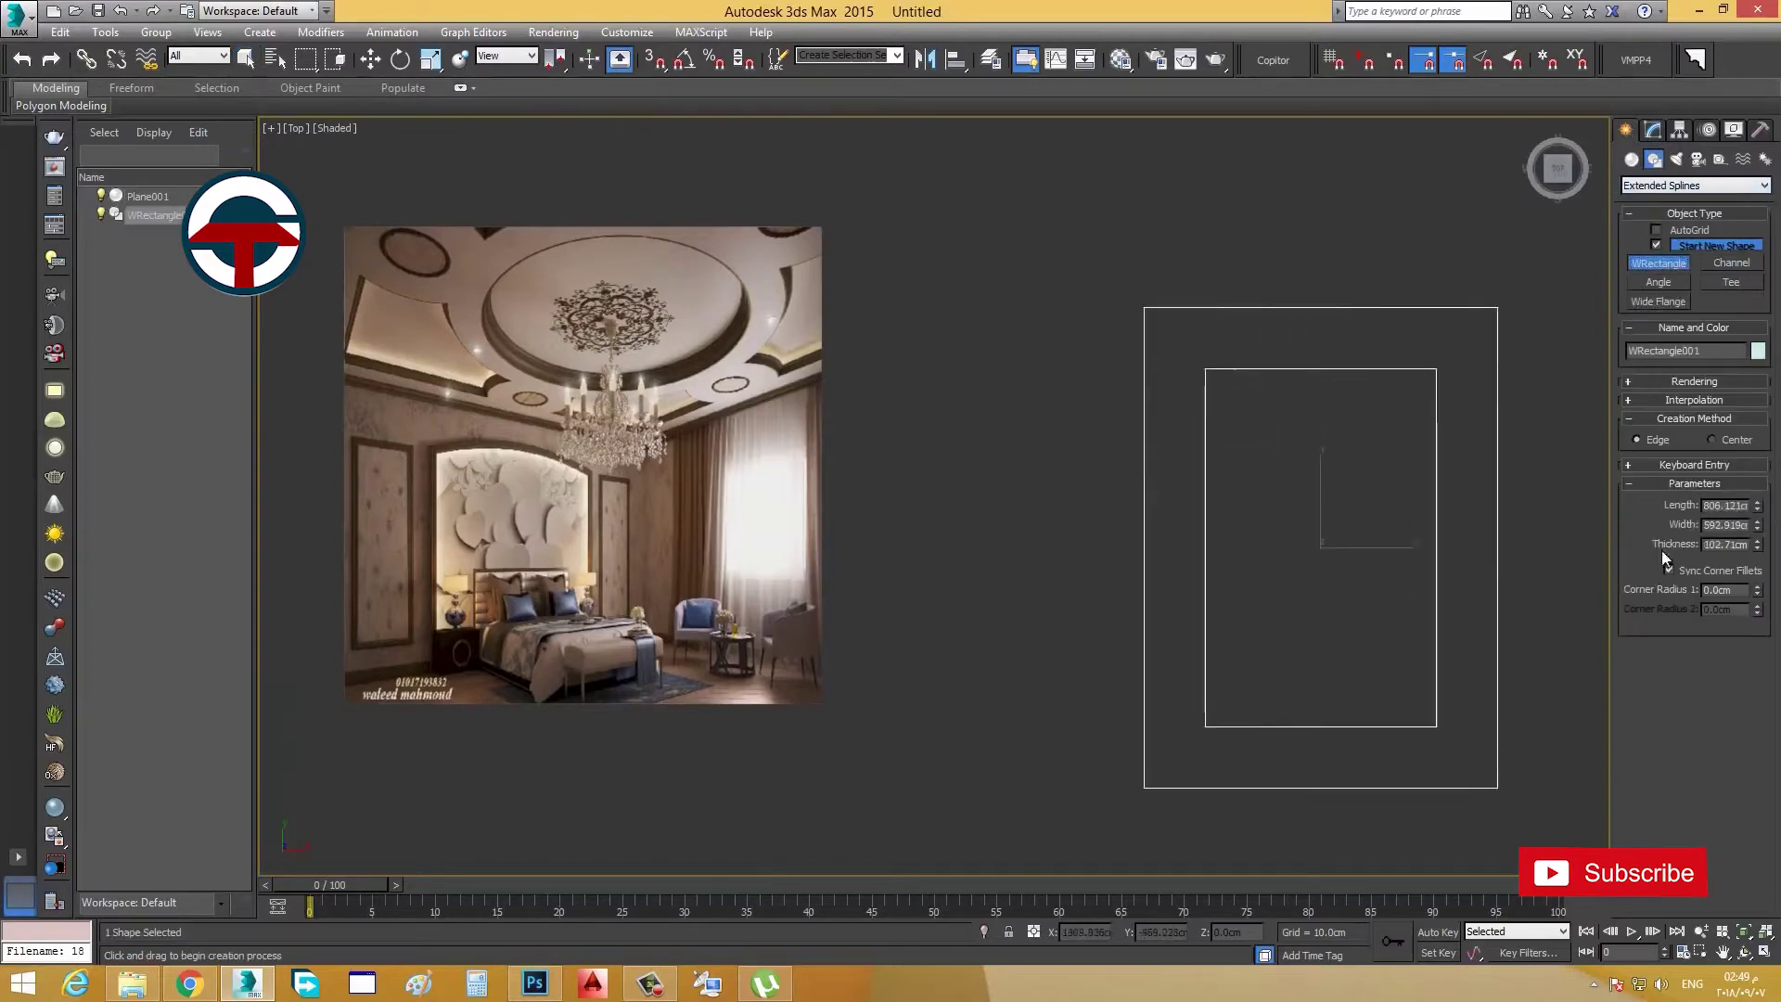
# Step: Set the WRectangle's length and width to 500 cm and its thickness to 40 cm
pyautogui.click(1721, 505)
pyautogui.write('500')
pyautogui.press('Tab')
pyautogui.write('500')
pyautogui.press('Tab')
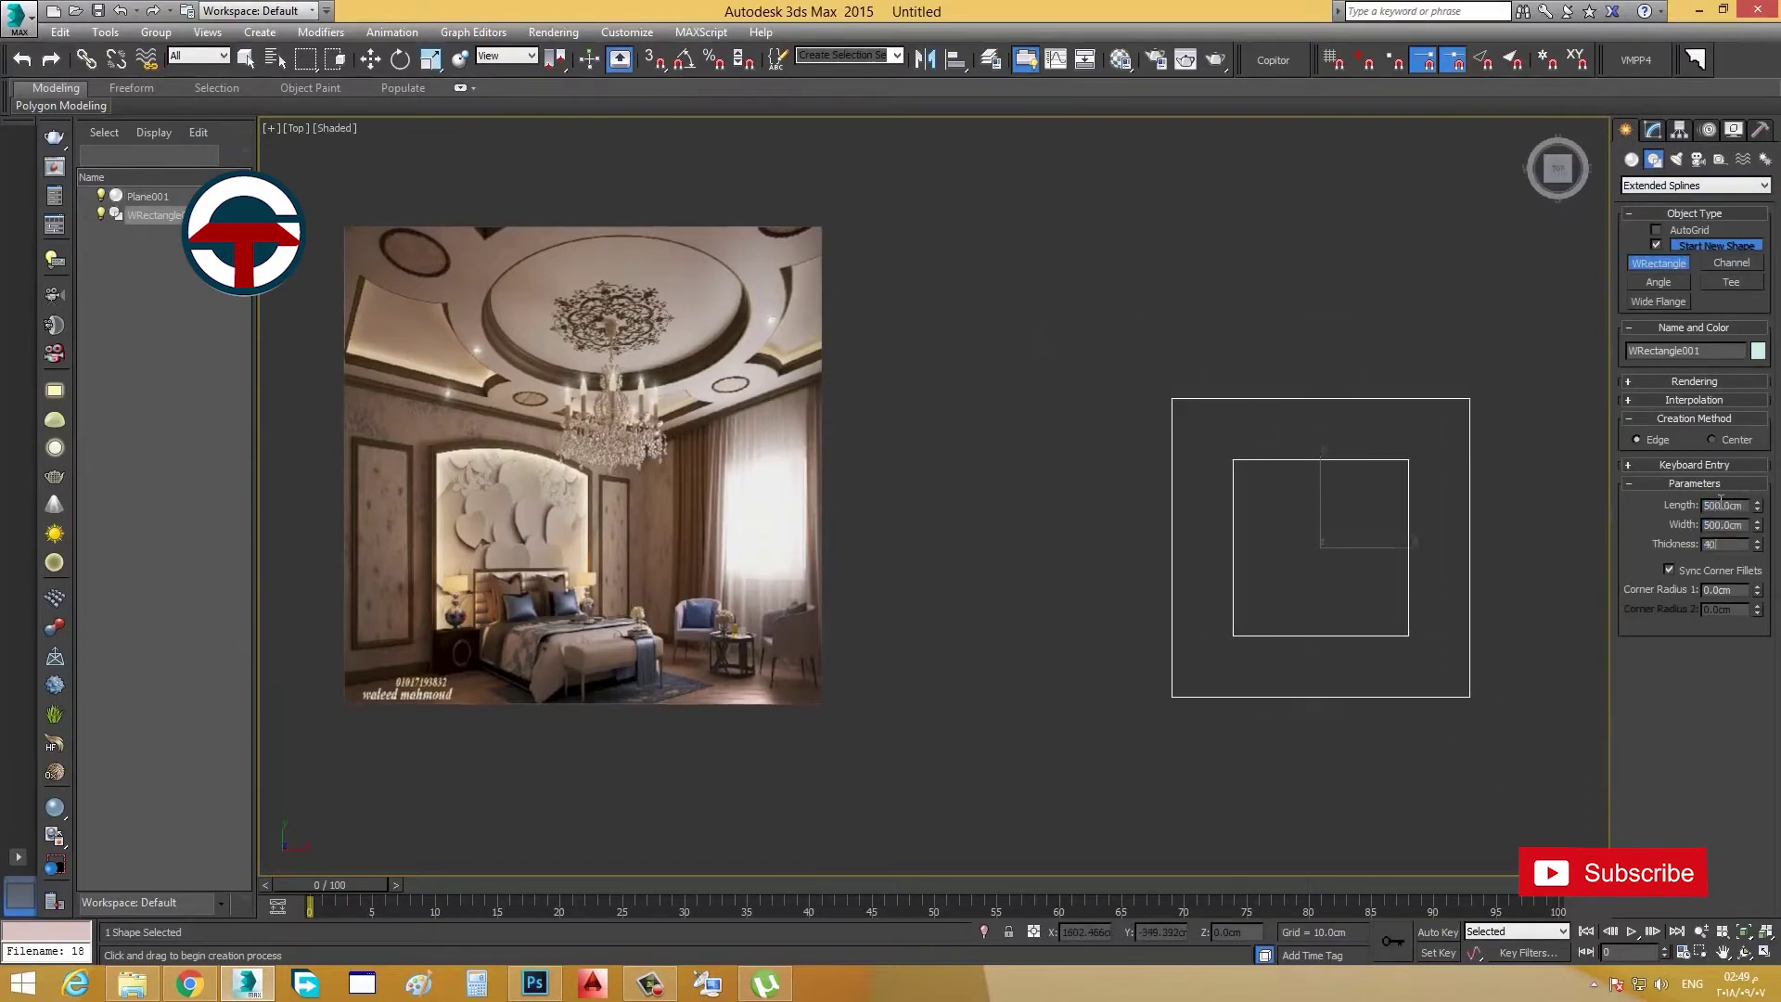
pyautogui.write('40')
pyautogui.press('Return')
pyautogui.rightClick(1248, 492)
pyautogui.moveTo(1248, 492); pyautogui.dragTo(1036, 465, button='middle')
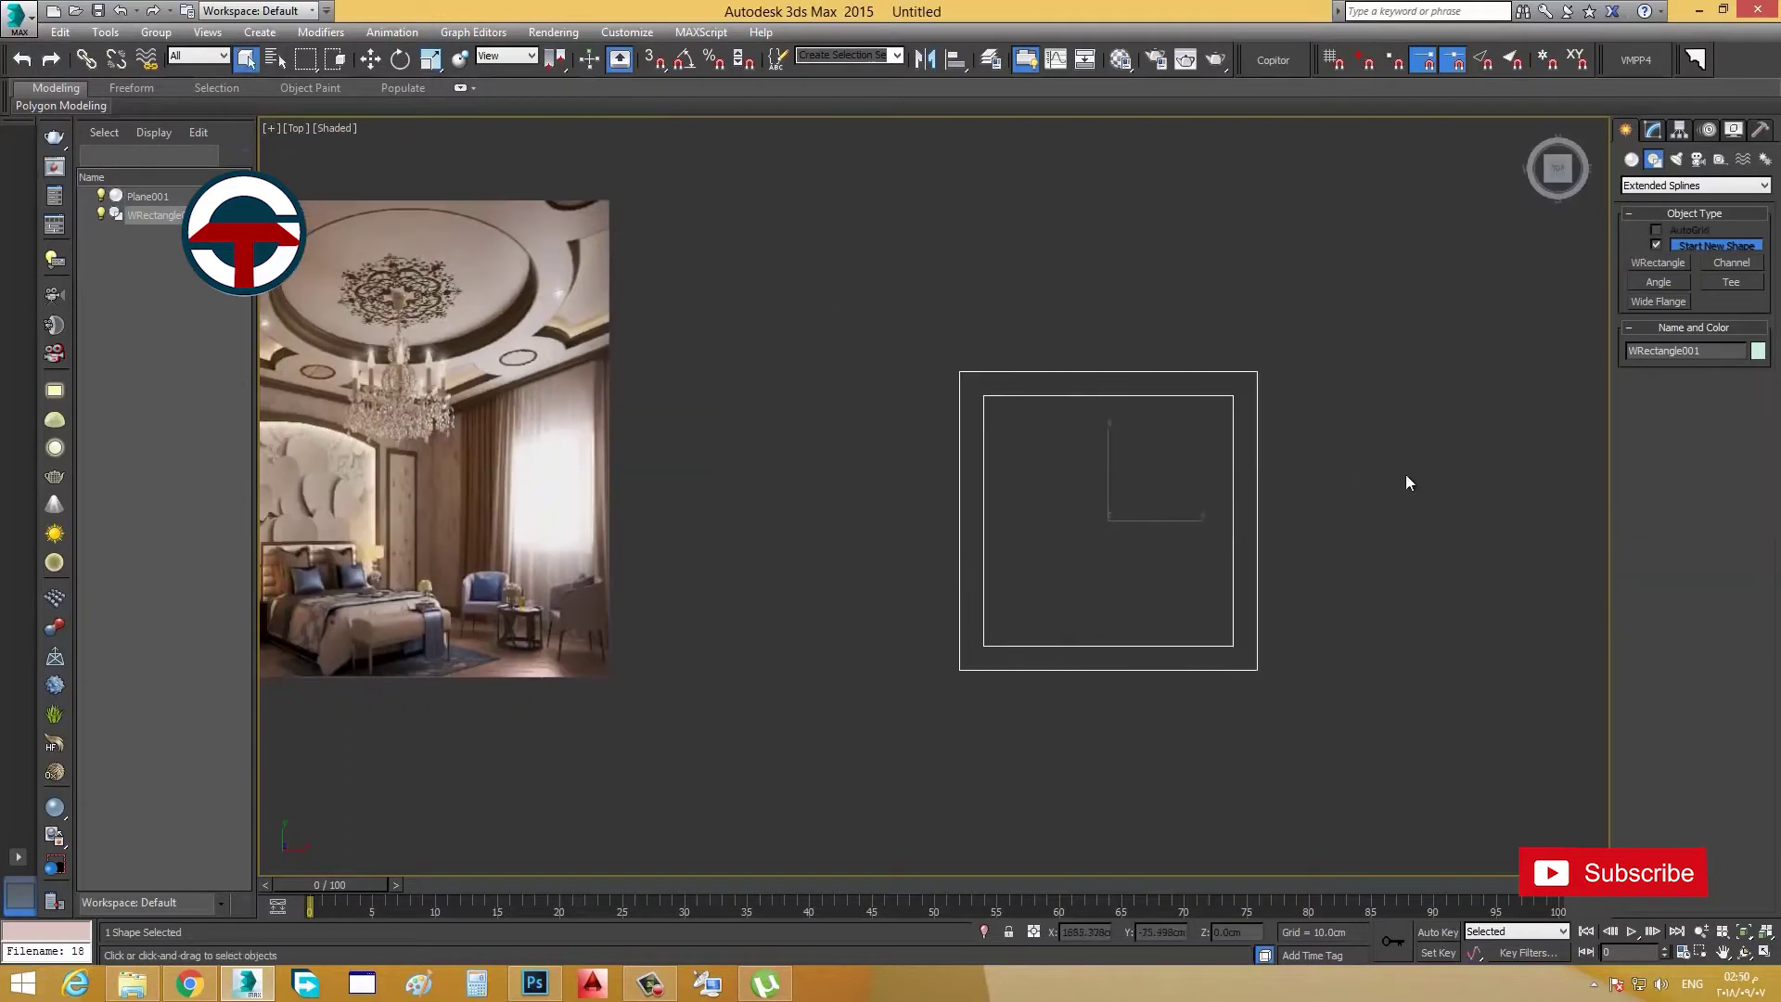
# Step: Turn on snapping and draw a vertical line between the midpoints of the inner rectangle's upper and lower edges
pyautogui.click(1660, 188)
pyautogui.click(1660, 200)
pyautogui.click(1660, 264)
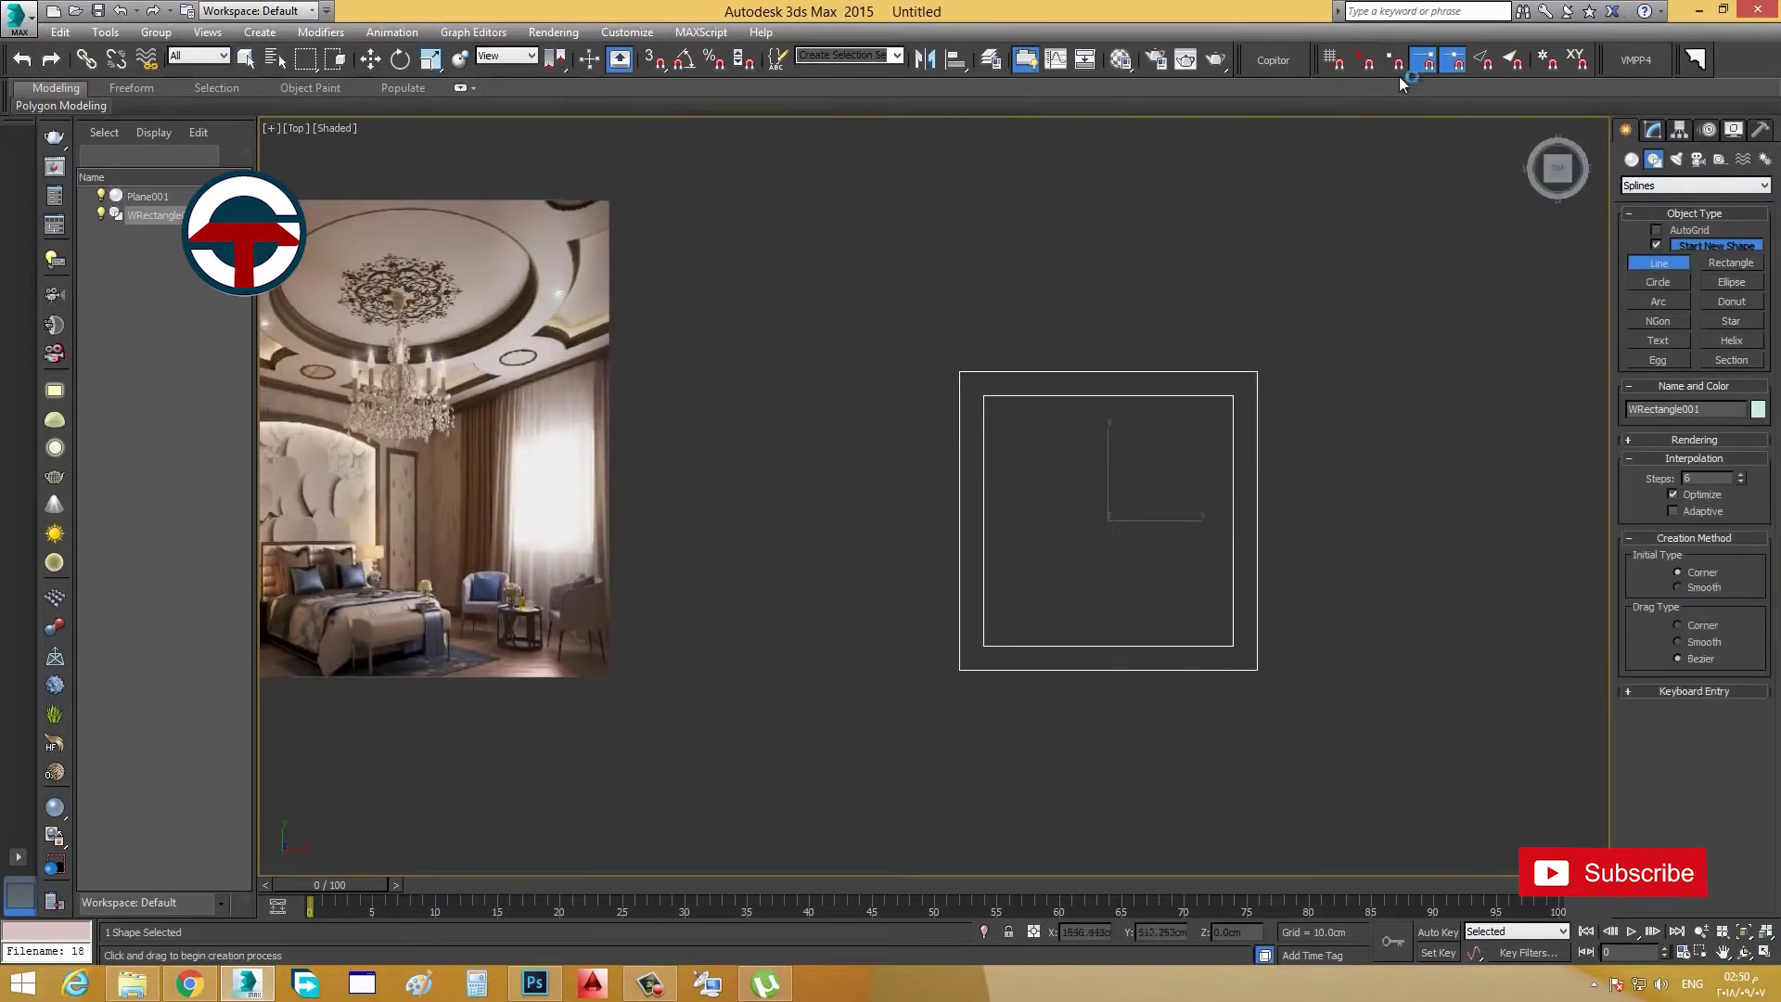
pyautogui.click(654, 59)
pyautogui.moveTo(1118, 510); pyautogui.dragTo(1219, 481, button='middle')
pyautogui.click(1209, 366)
pyautogui.click(1208, 616)
pyautogui.rightClick(1208, 615)
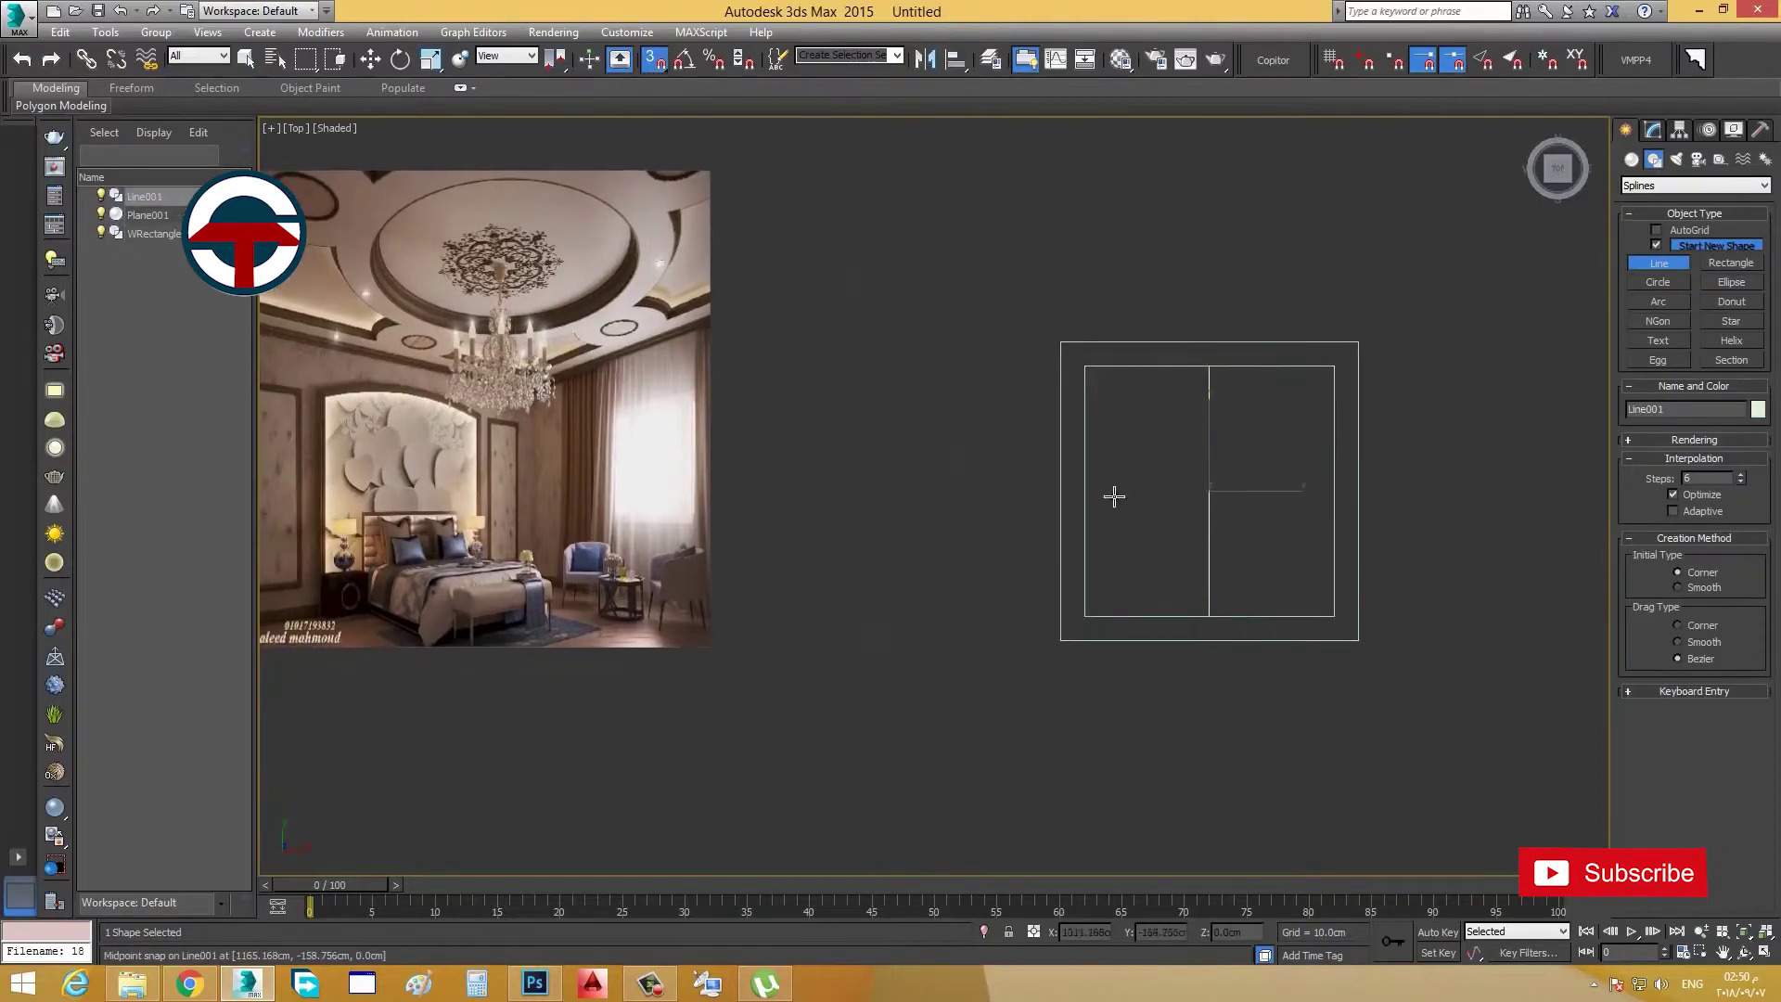
# Step: Draw a horizontal line between the midpoints of the inner rectangle's left and right edges
pyautogui.click(1085, 491)
pyautogui.click(1332, 490)
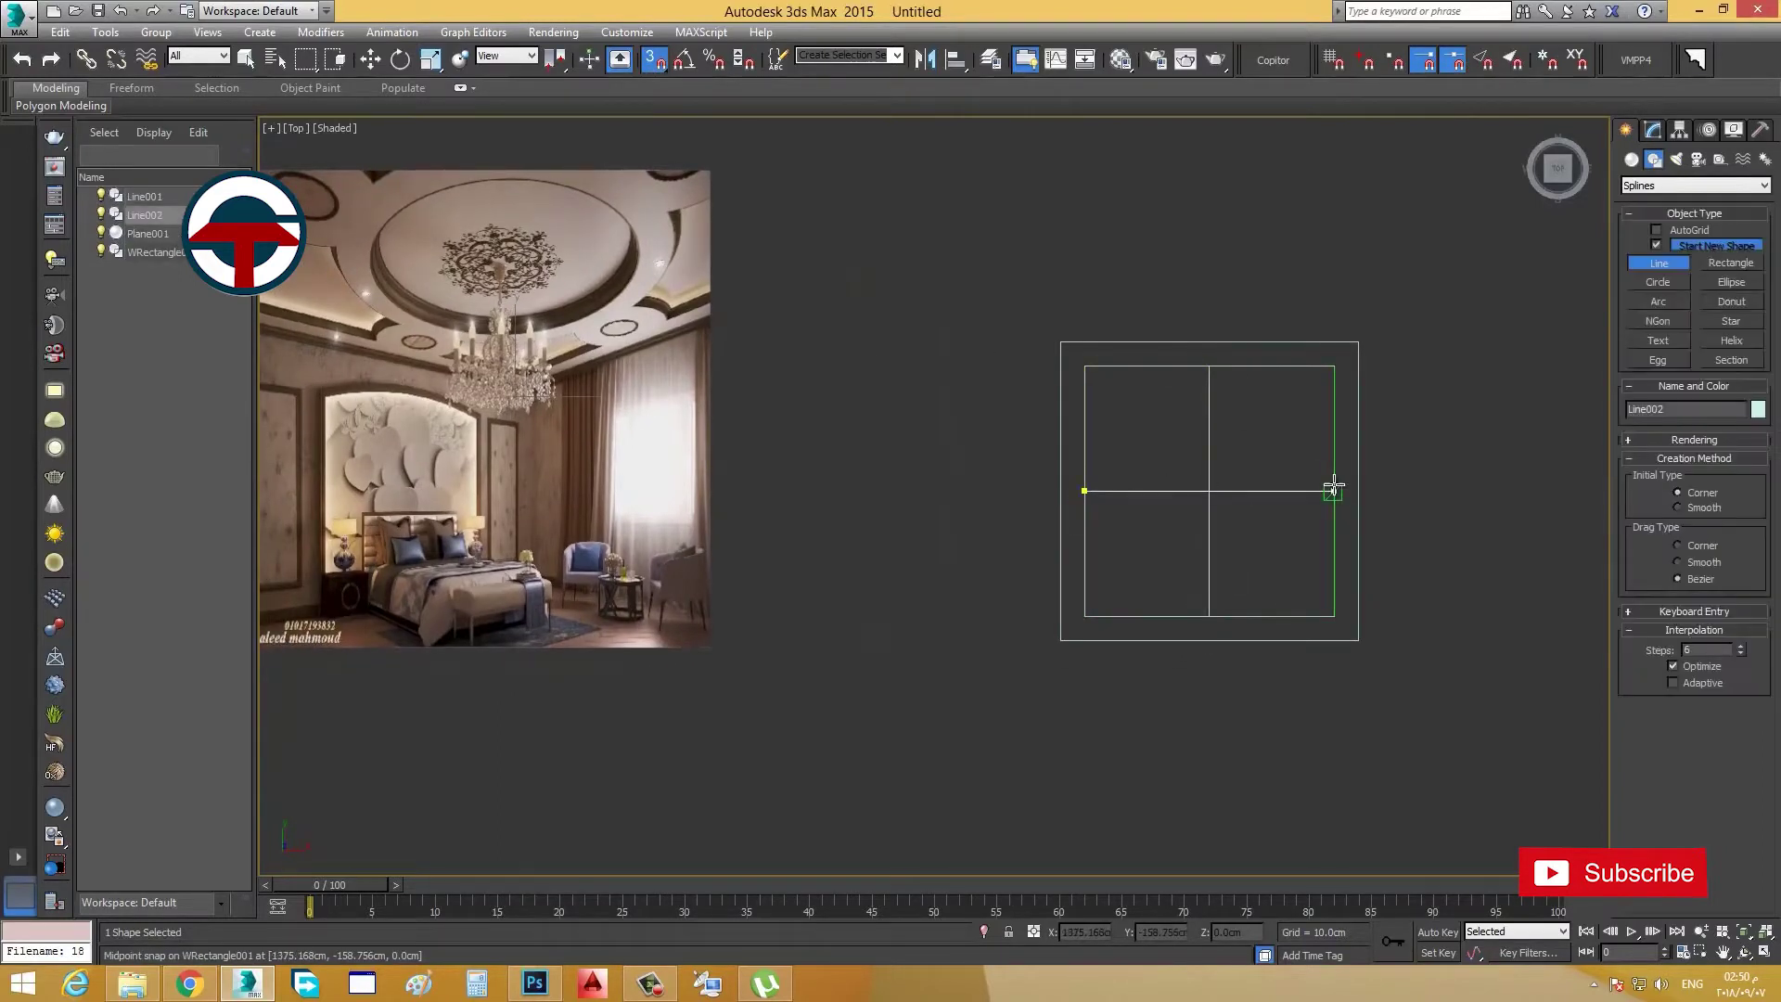
pyautogui.rightClick(1333, 491)
# Step: Draw a circle centred where the two lines cross and set its radius to 150 cm
pyautogui.moveTo(1536, 414); pyautogui.dragTo(1544, 422, button='middle')
pyautogui.click(1659, 283)
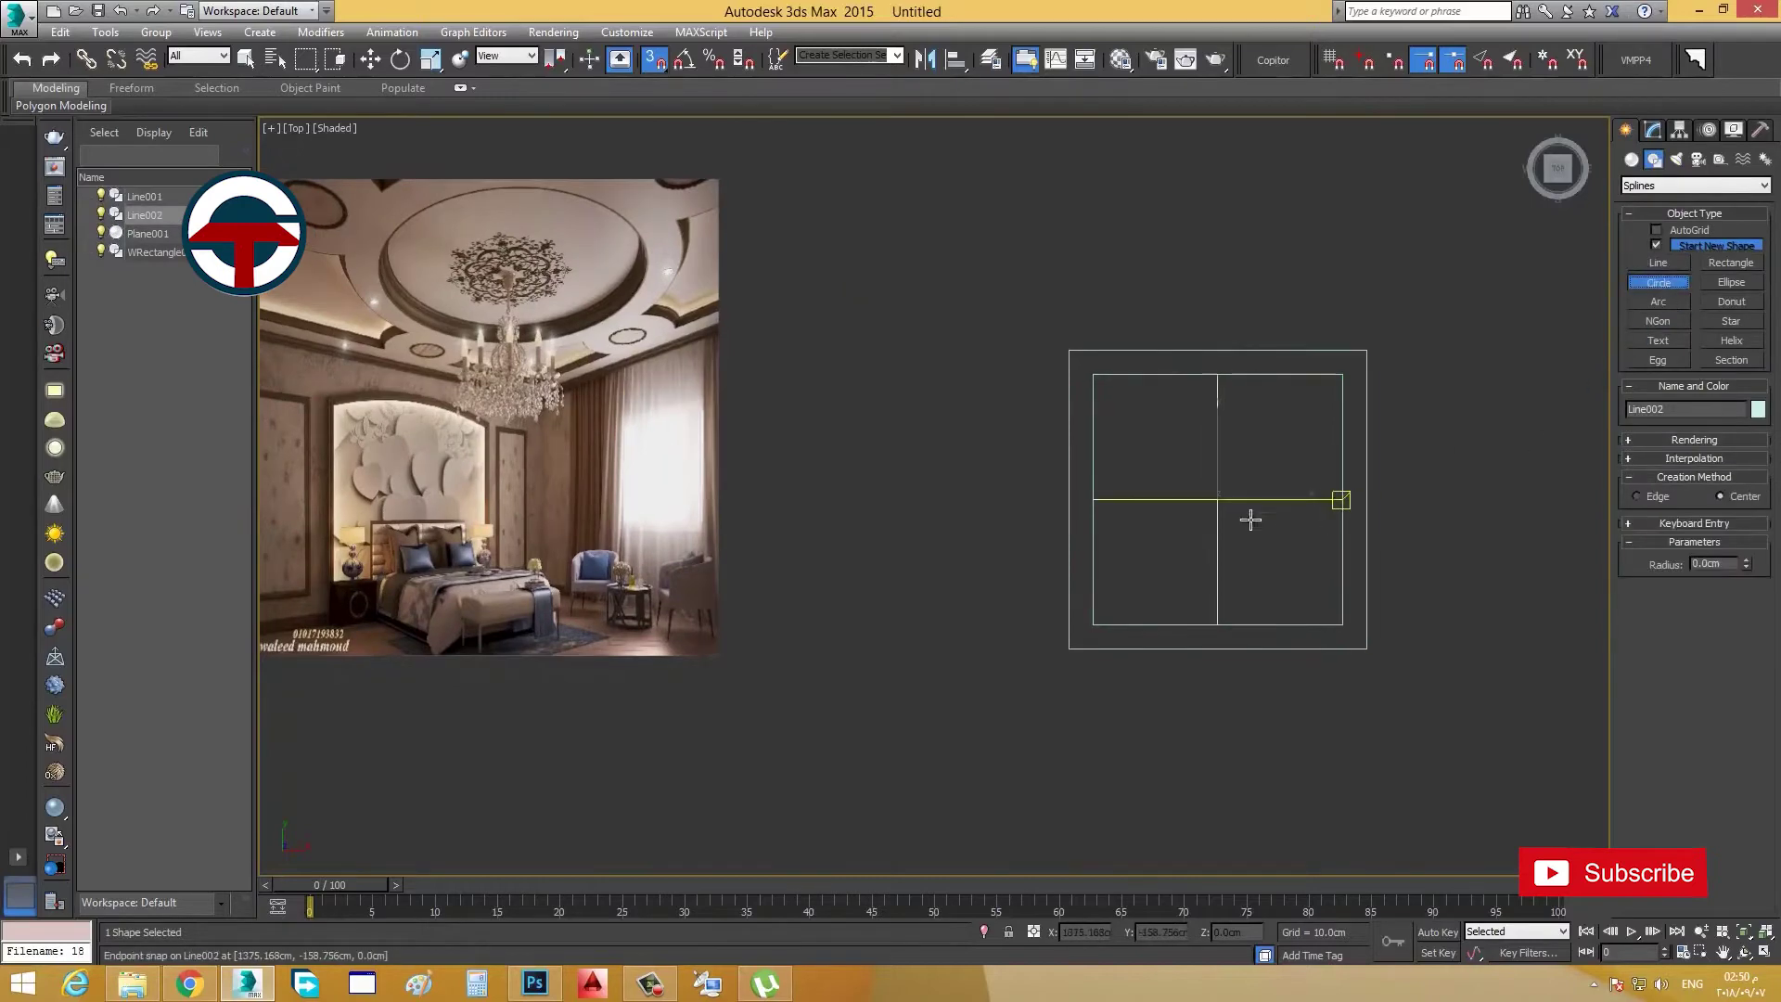
pyautogui.moveTo(1217, 499); pyautogui.dragTo(1217, 375)
pyautogui.doubleClick(1724, 563)
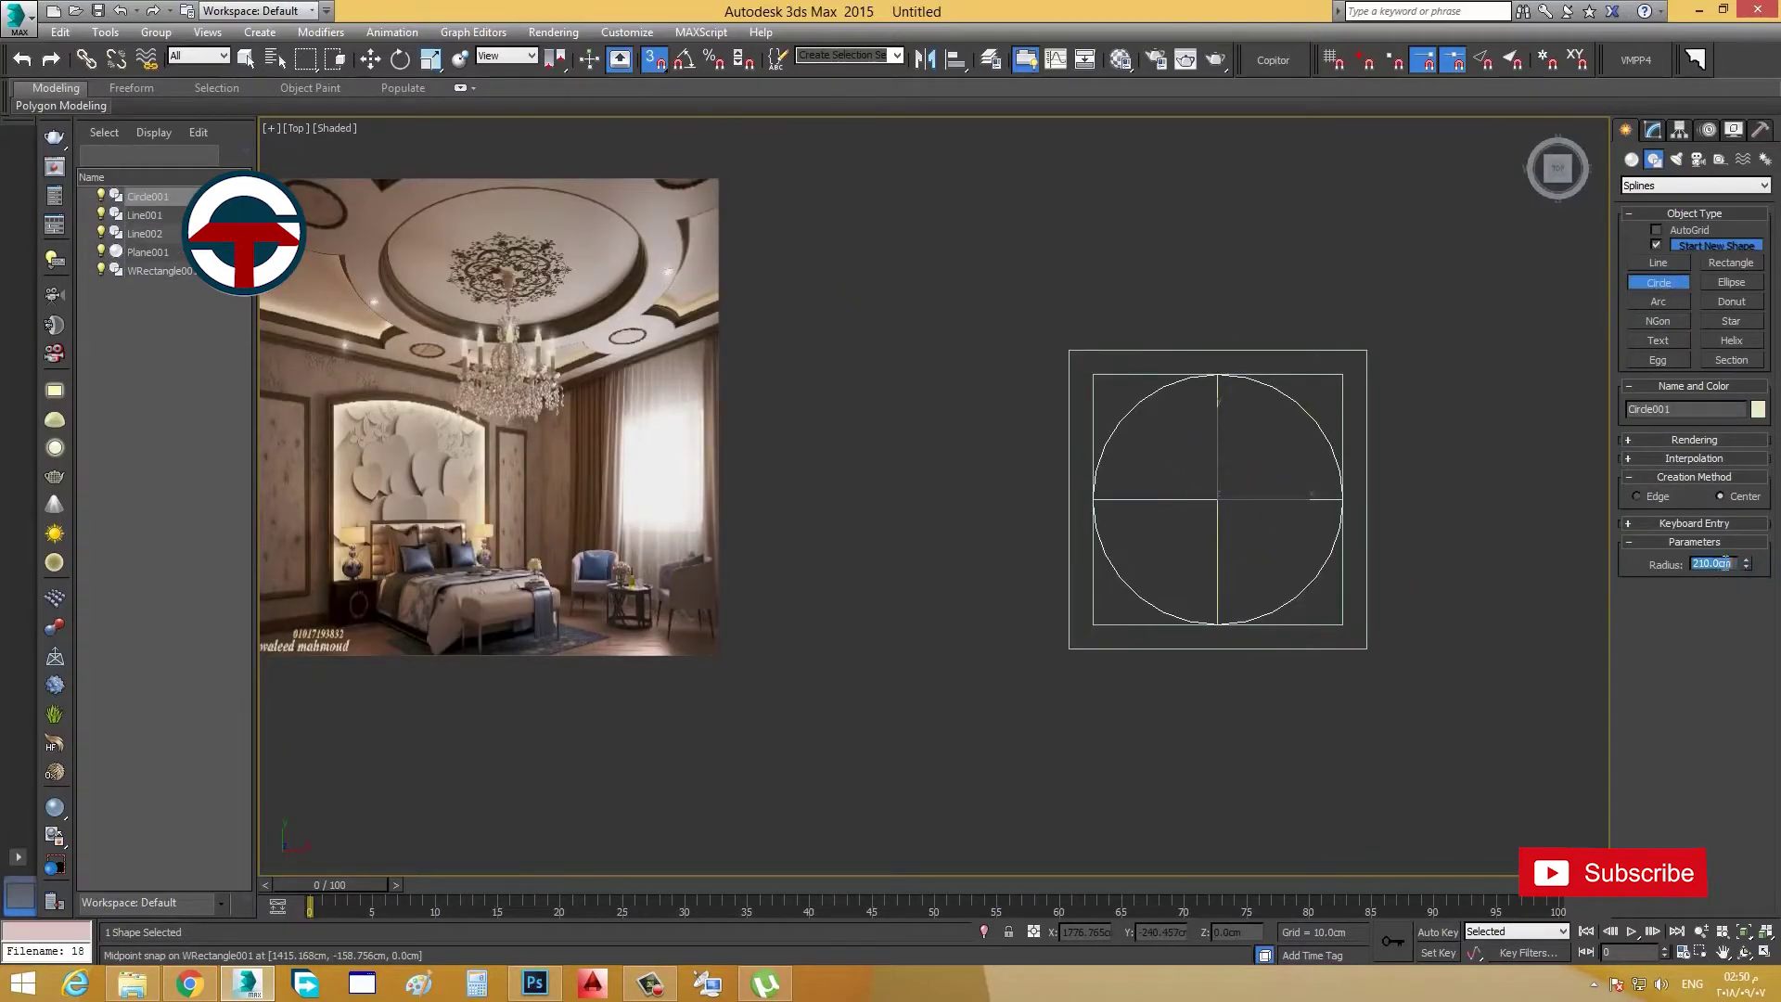
pyautogui.write('150')
pyautogui.press('Return')
pyautogui.moveTo(1361, 655); pyautogui.dragTo(1373, 663, button='middle')
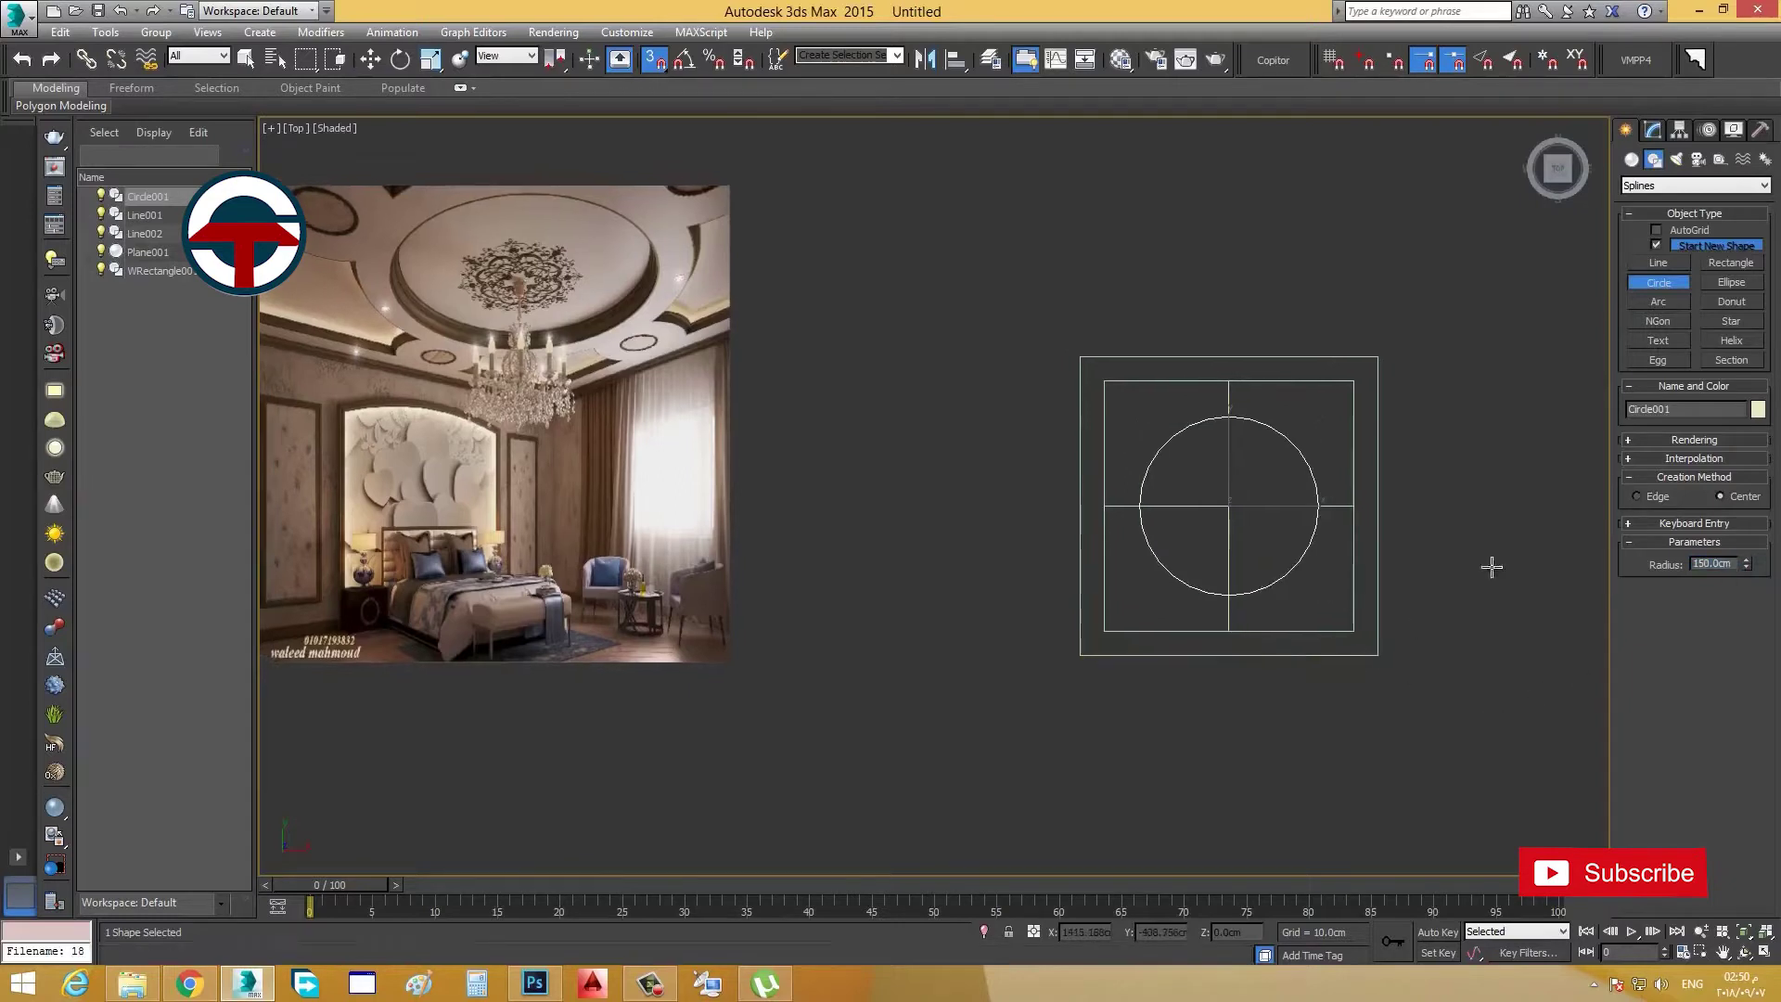
pyautogui.rightClick(1491, 562)
# Step: Draw a donut with 30 cm and 70 cm radii above the circle, snapped to the circle and the rectangle's upper edges
pyautogui.moveTo(1487, 523); pyautogui.dragTo(1468, 506, button='middle')
pyautogui.click(1657, 280)
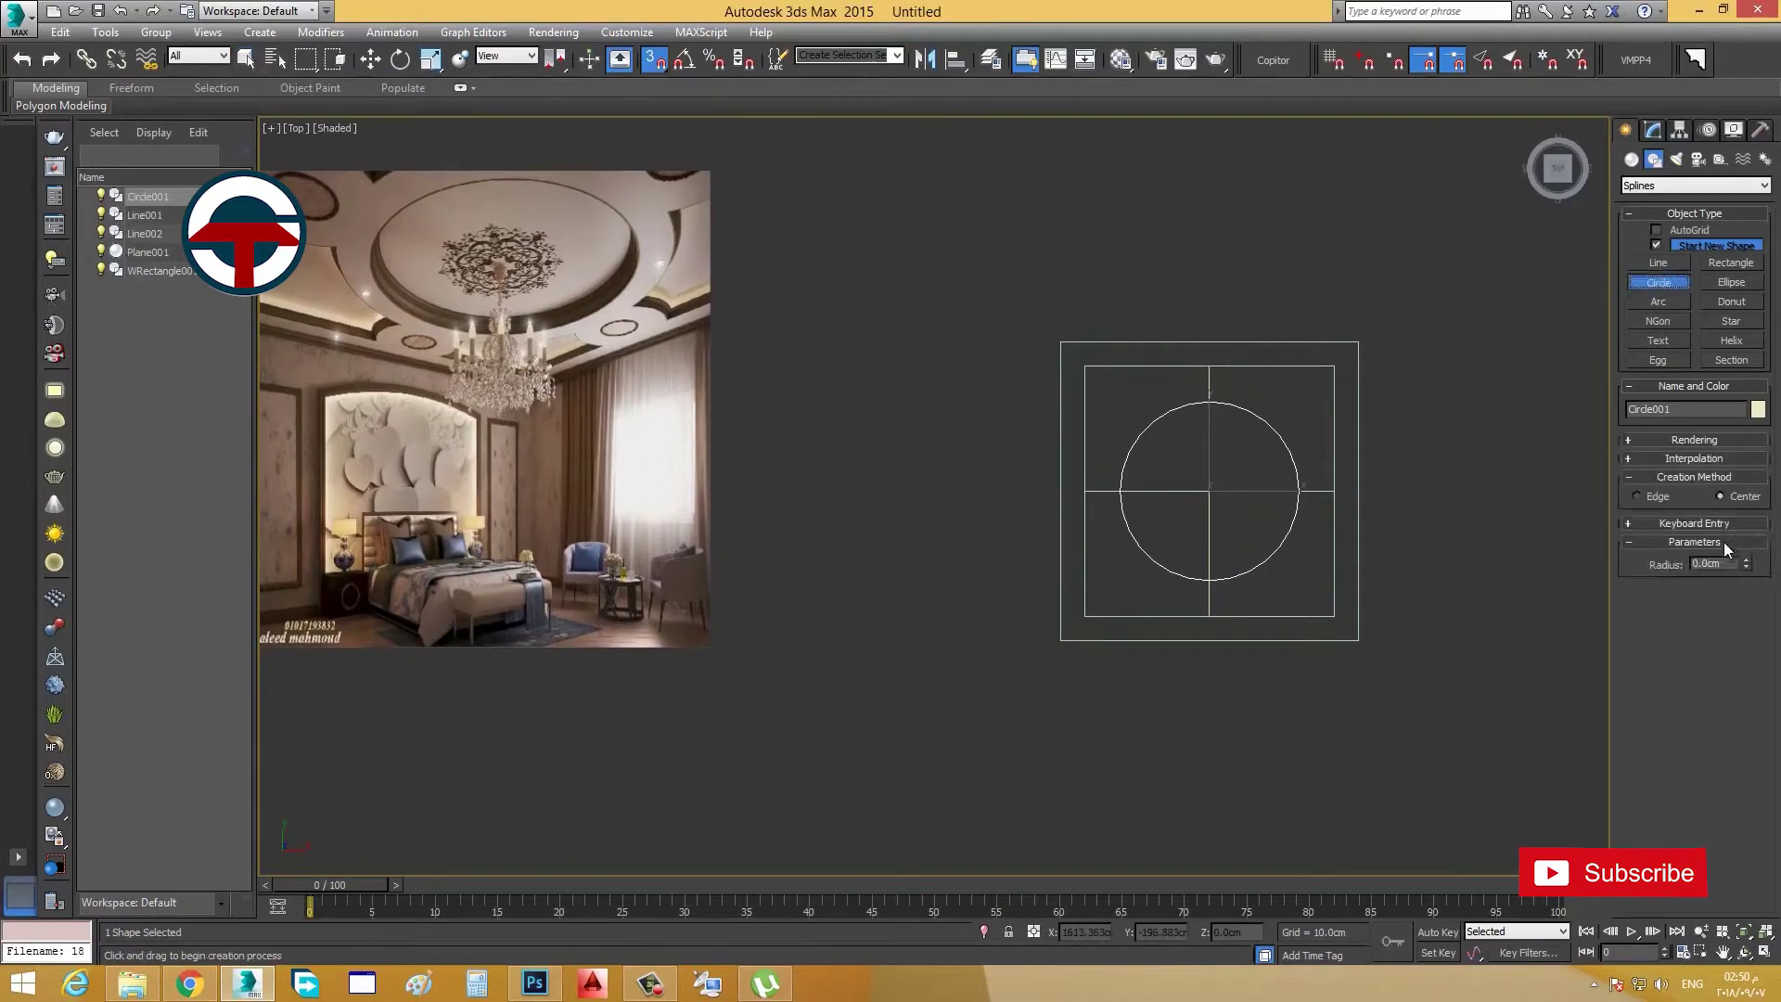
pyautogui.click(1730, 301)
pyautogui.scroll(3, 1195, 395)
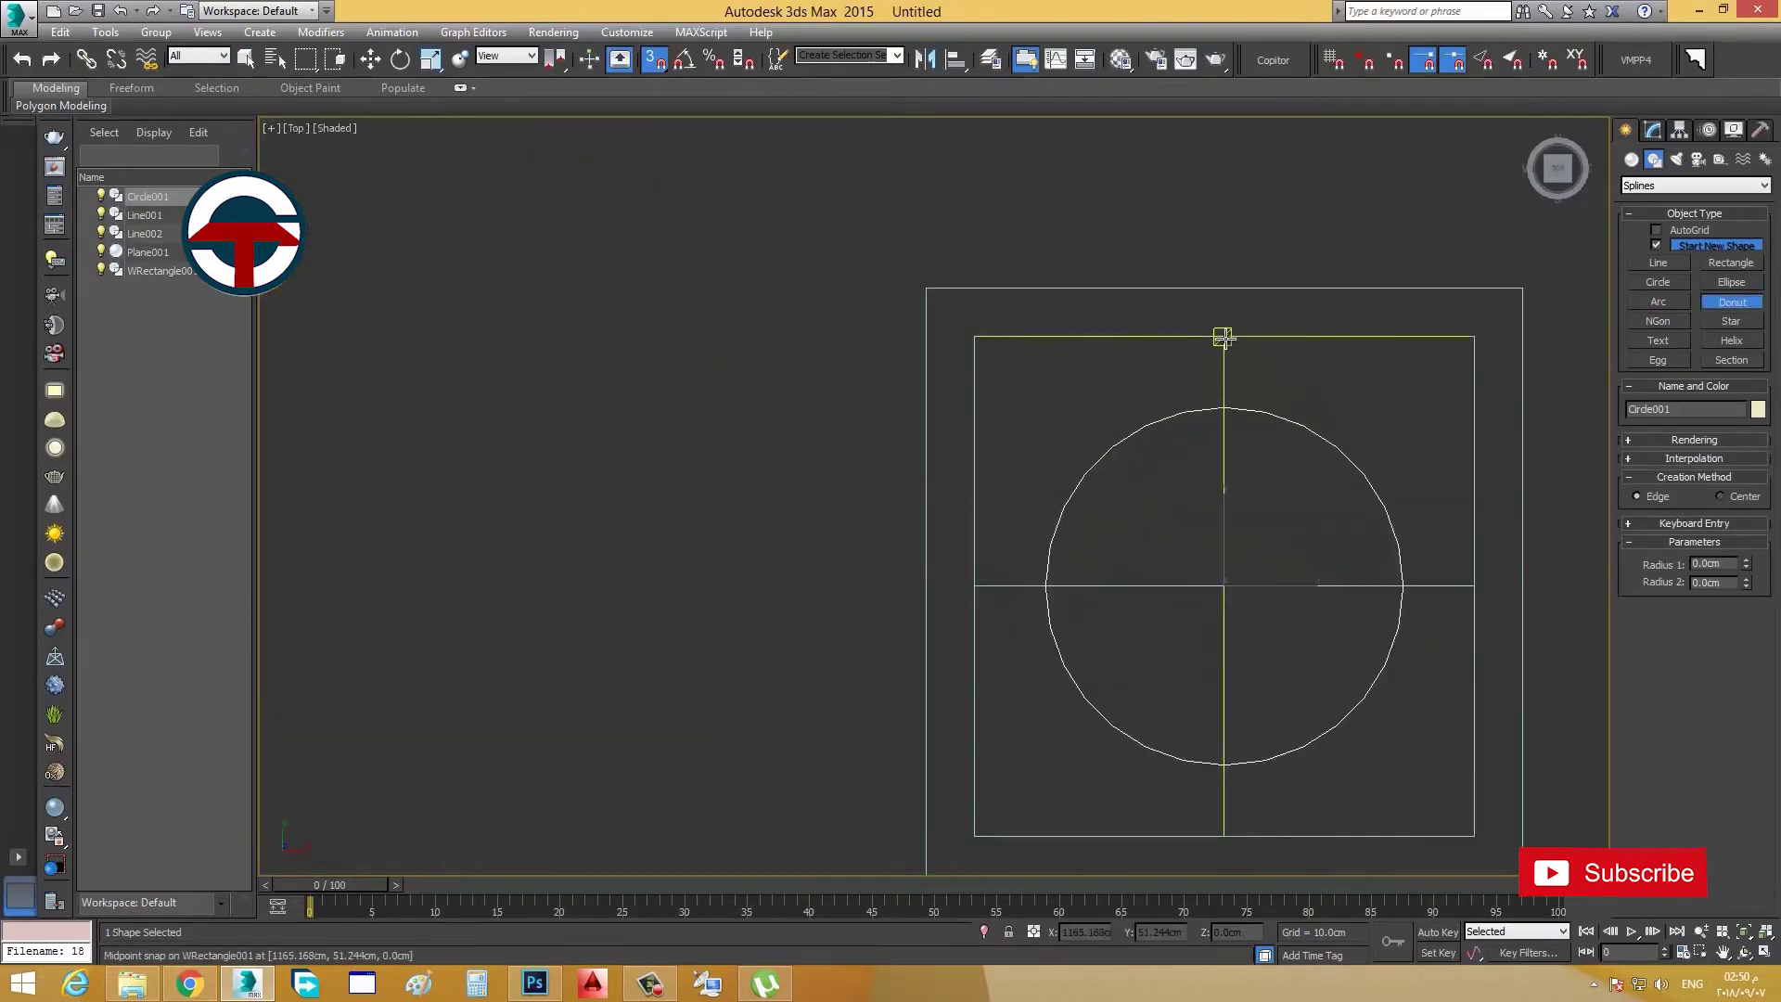
pyautogui.moveTo(1223, 336); pyautogui.dragTo(1223, 406)
pyautogui.click(1224, 288)
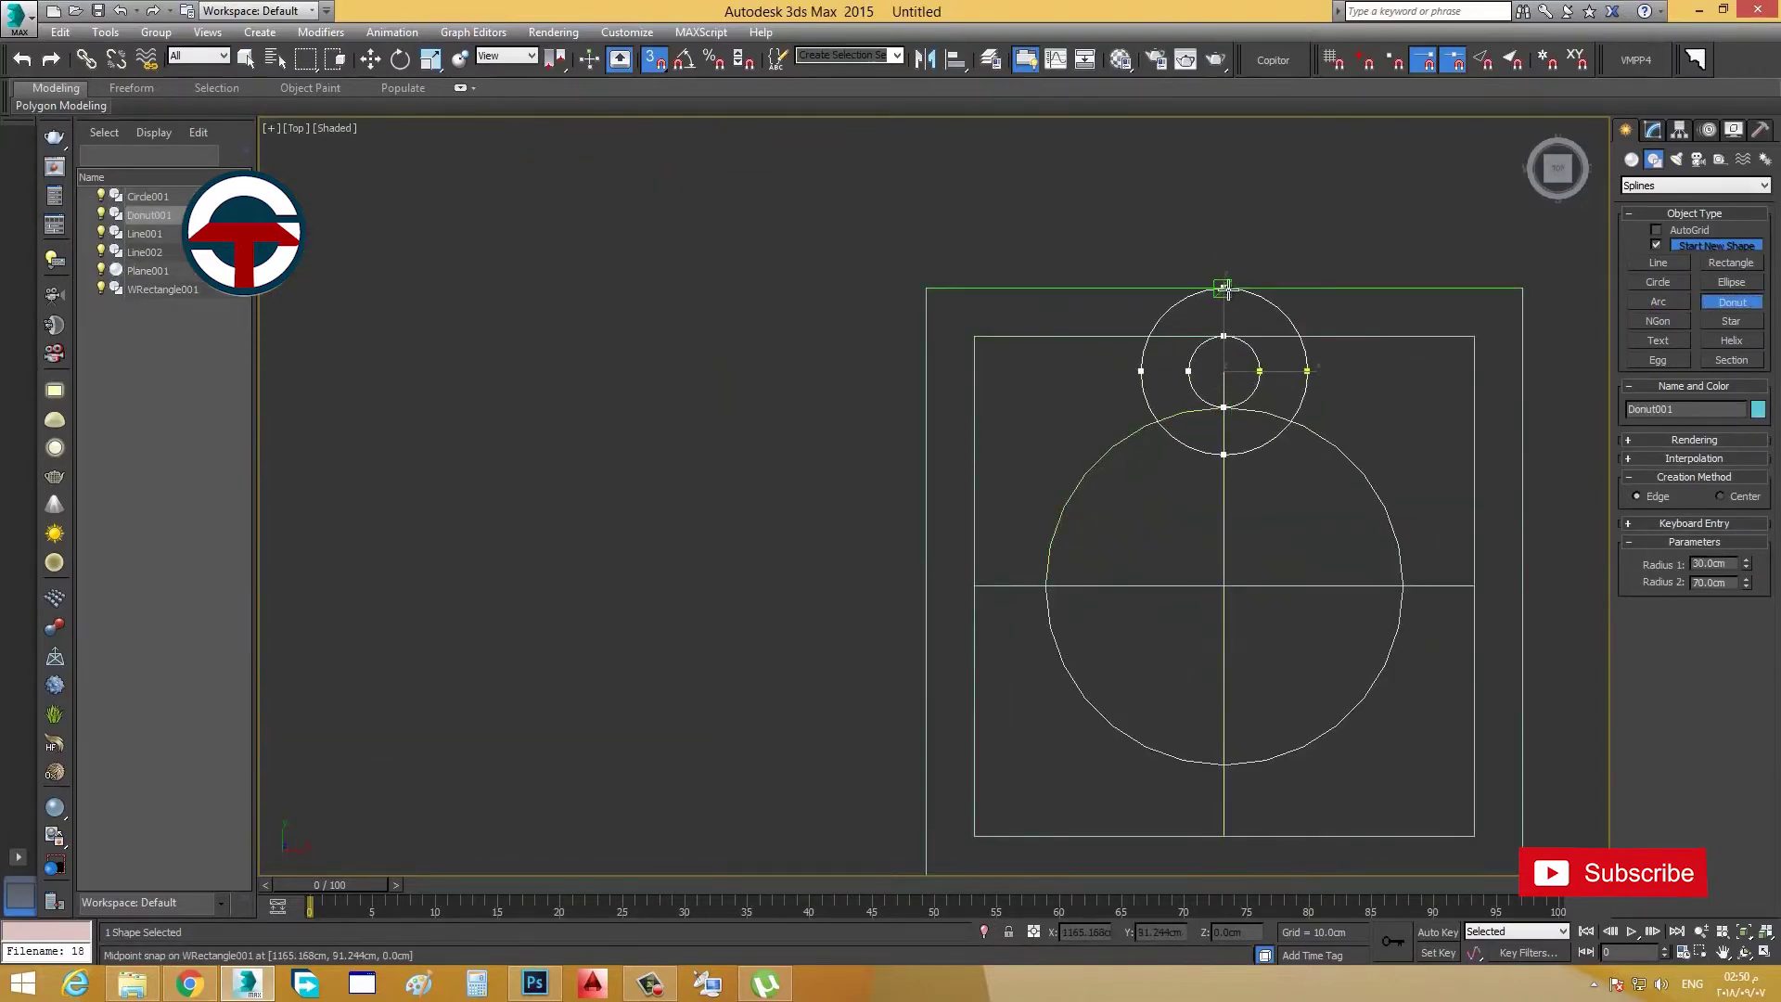
# Step: Draw three more donuts with 30 cm and 70 cm radii to the right of, below and to the left of the circle
pyautogui.moveTo(1224, 289); pyautogui.dragTo(979, 208, button='middle')
pyautogui.click(1238, 470)
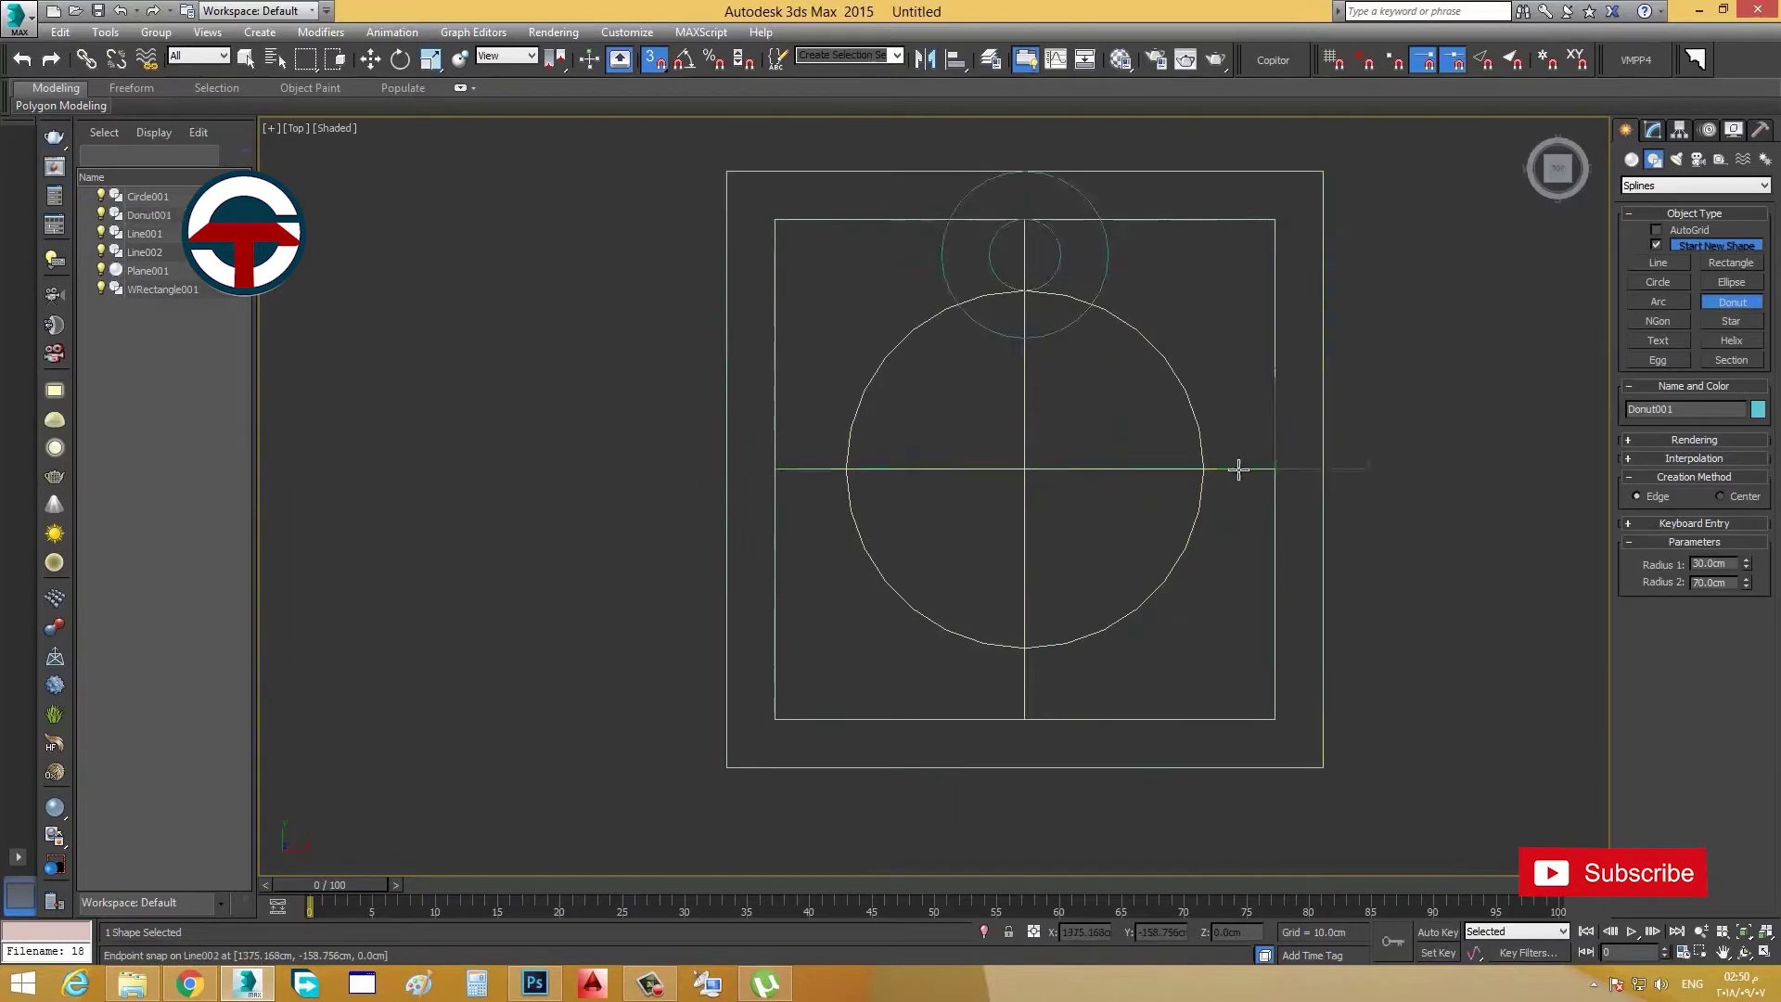
pyautogui.moveTo(1238, 470); pyautogui.dragTo(1204, 469)
pyautogui.click(1318, 470)
pyautogui.moveTo(1059, 713); pyautogui.dragTo(1128, 582, button='middle')
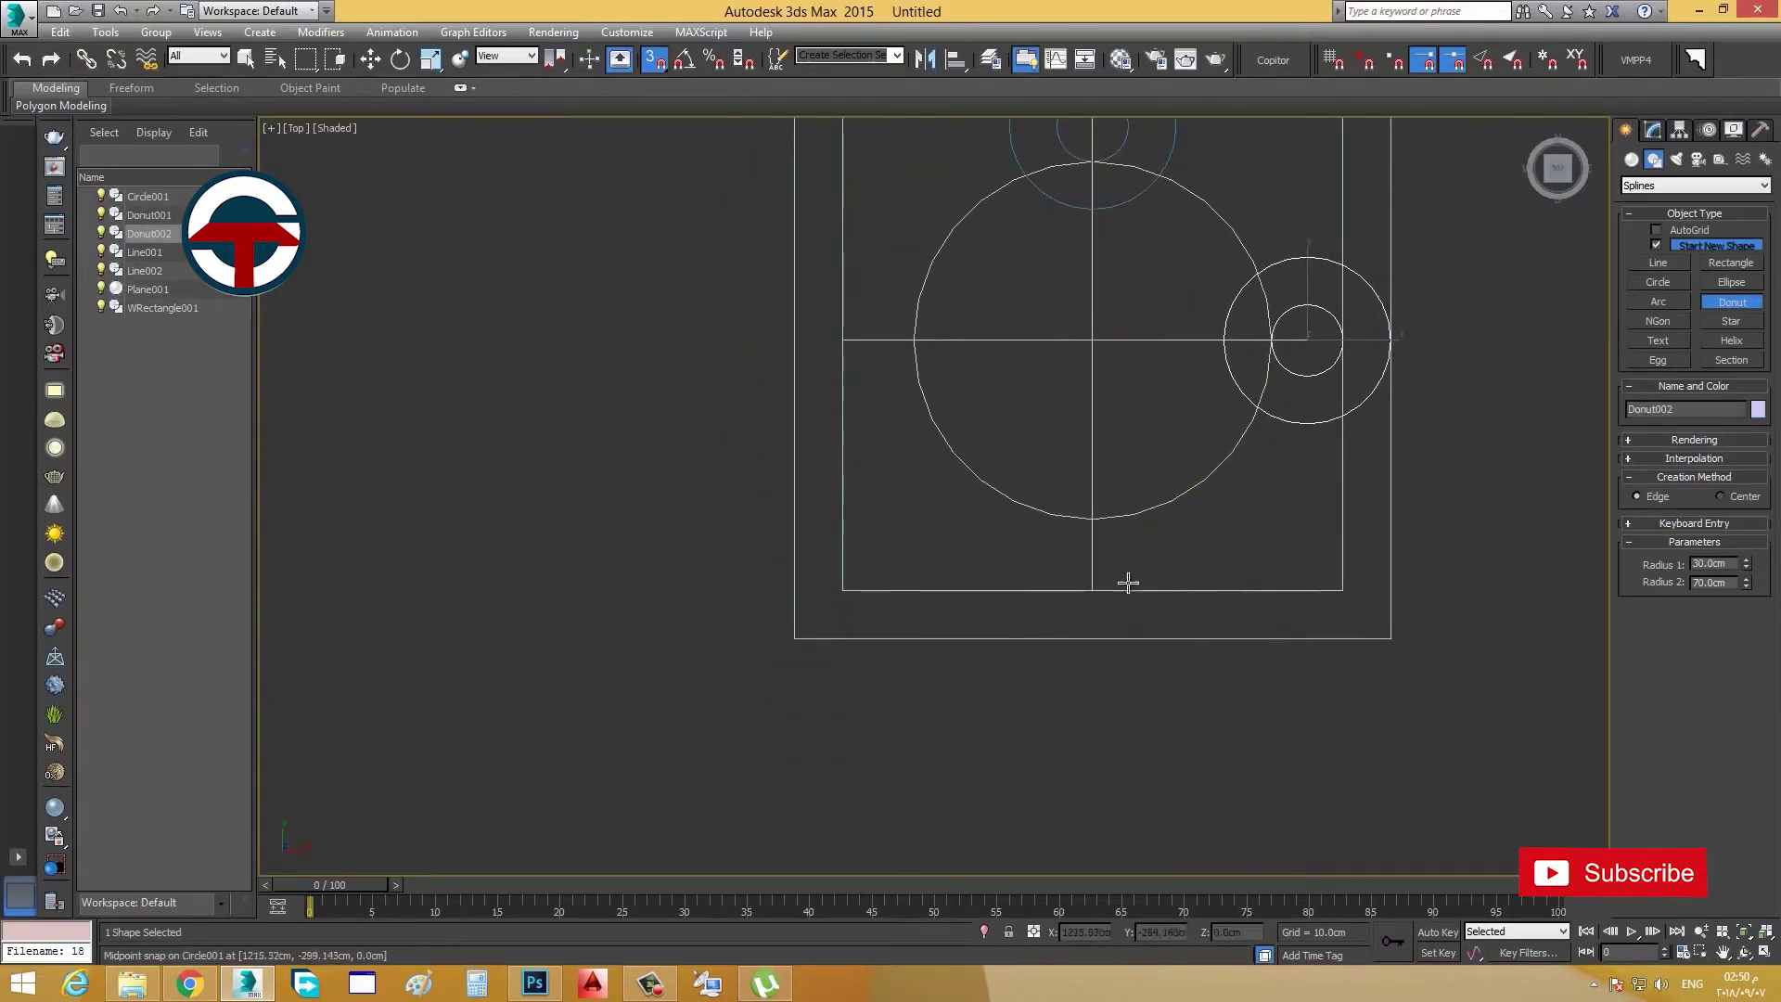
pyautogui.moveTo(1091, 590); pyautogui.dragTo(1091, 520)
pyautogui.click(1092, 636)
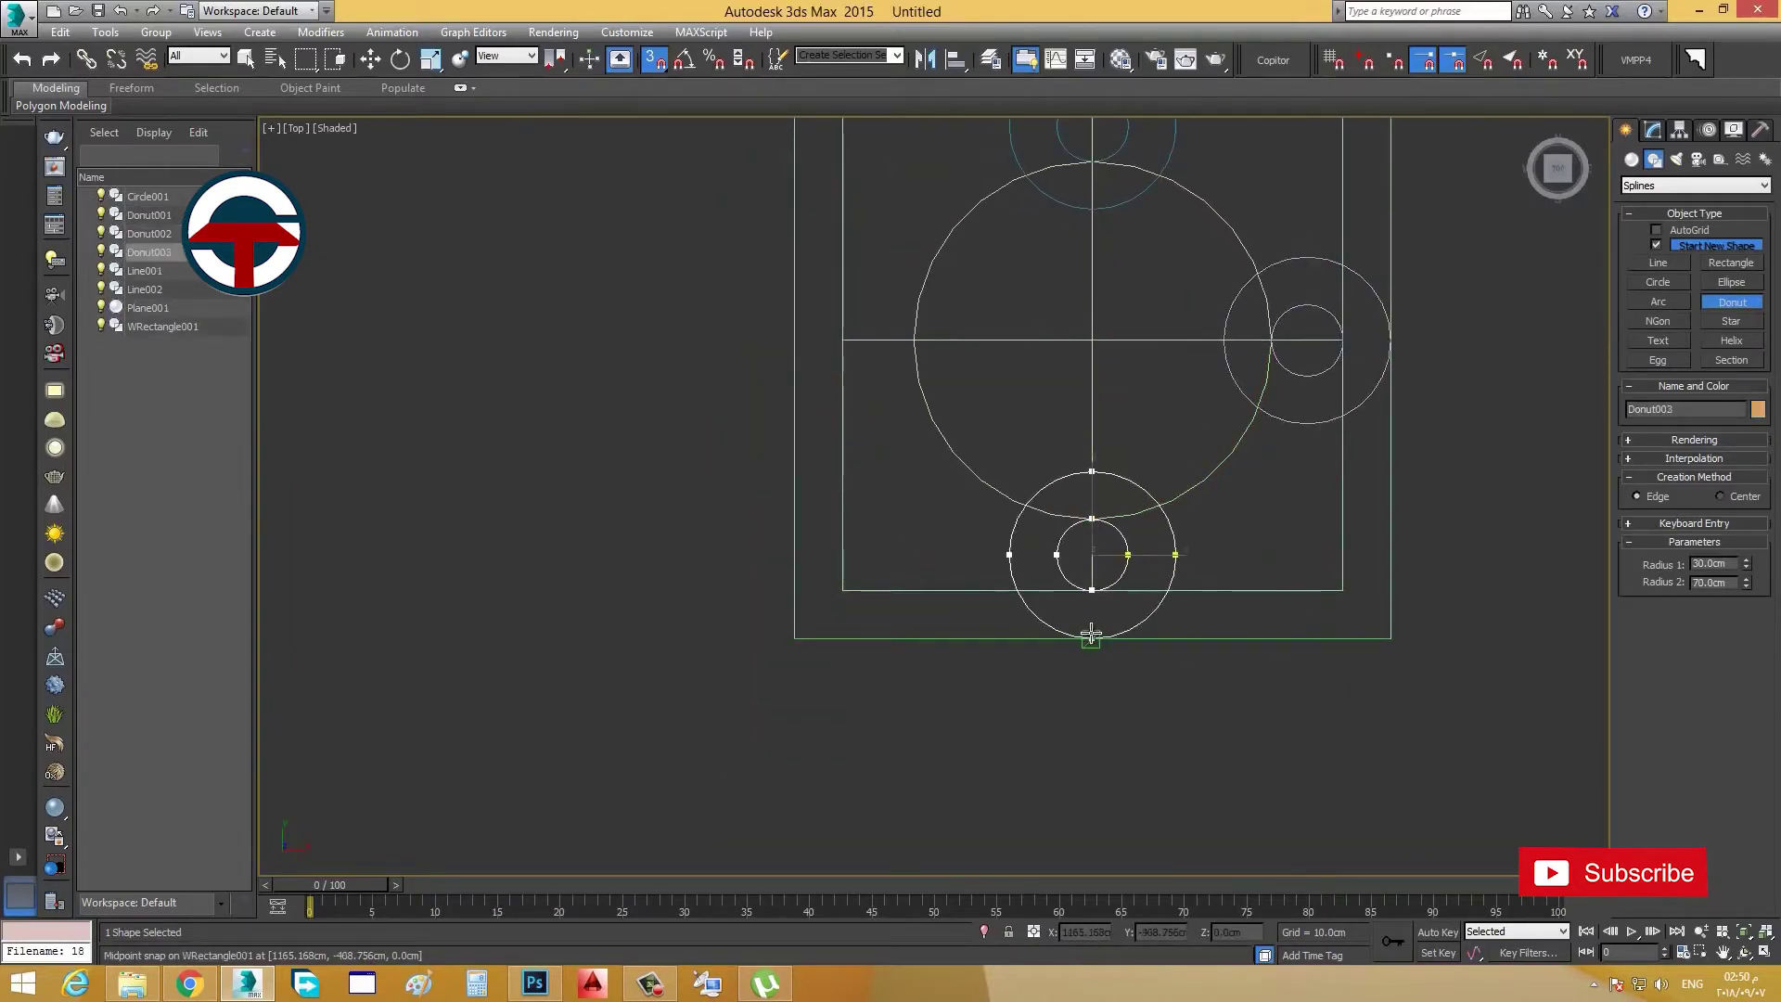
pyautogui.moveTo(1089, 421); pyautogui.dragTo(1260, 429, button='middle')
pyautogui.moveTo(1013, 347); pyautogui.dragTo(1087, 347)
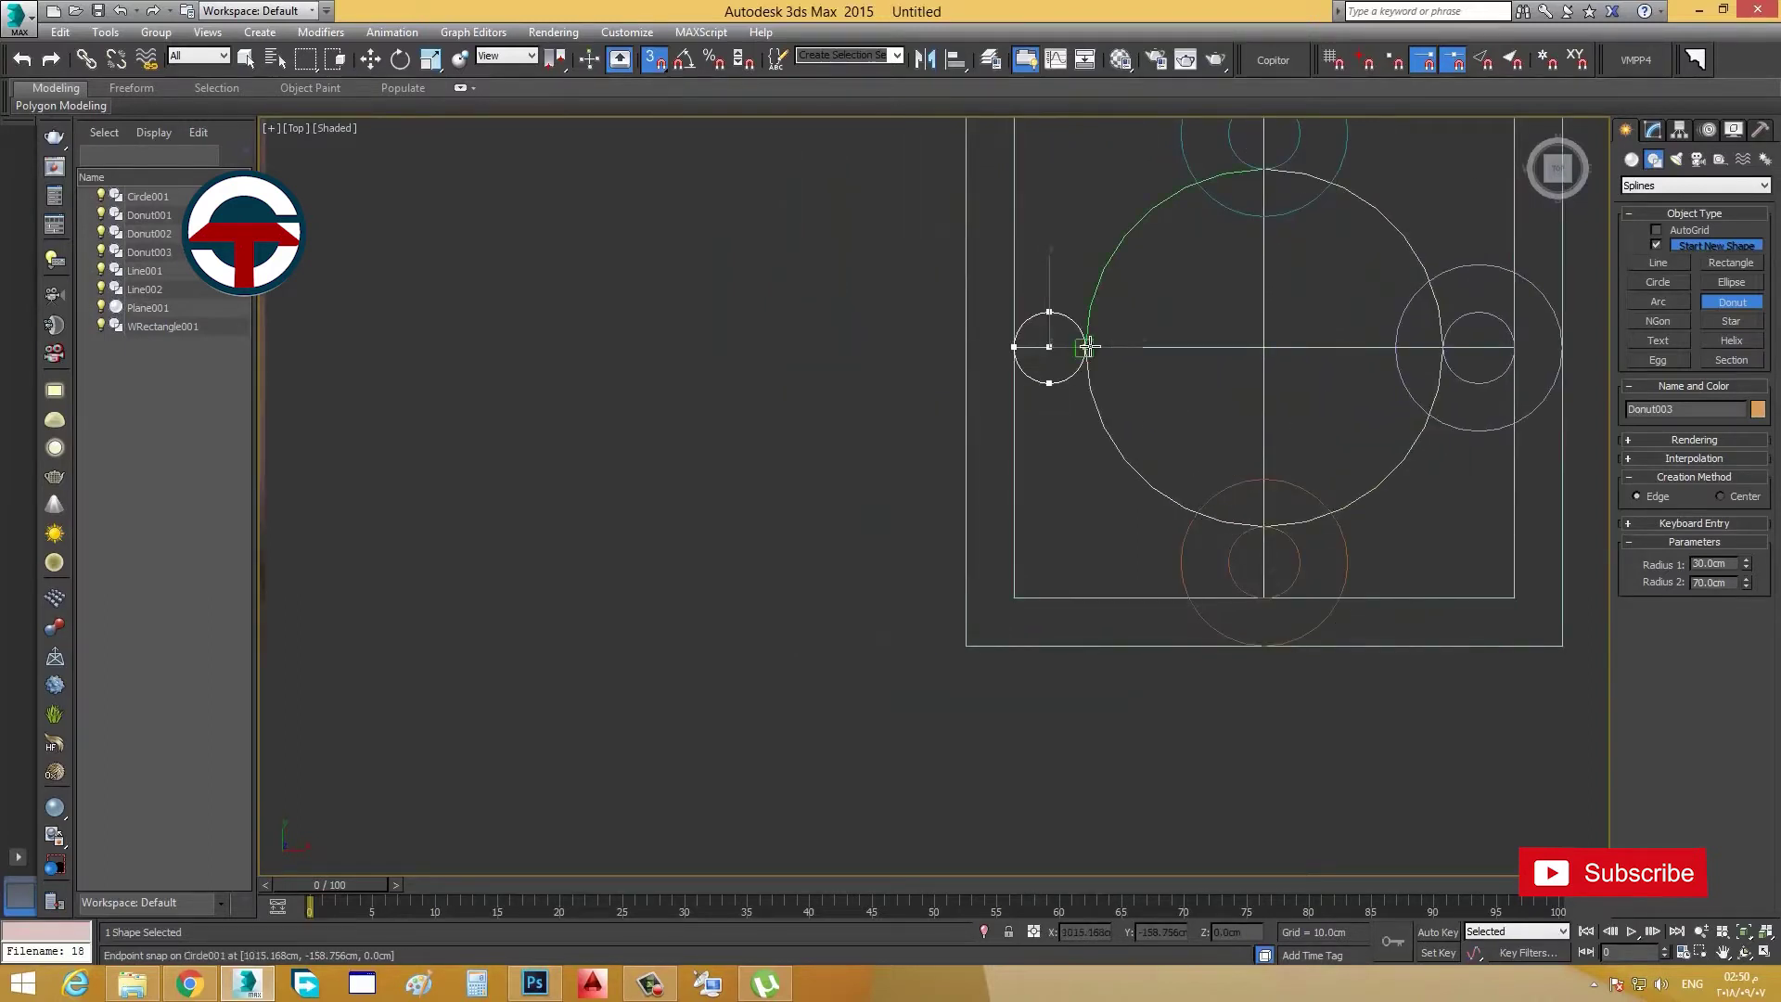
pyautogui.click(966, 346)
# Step: Draw a smaller concentric circle from the centre of the layout, reaching the inner sides of the donuts' outer rings
pyautogui.moveTo(1086, 349); pyautogui.dragTo(851, 401, button='middle')
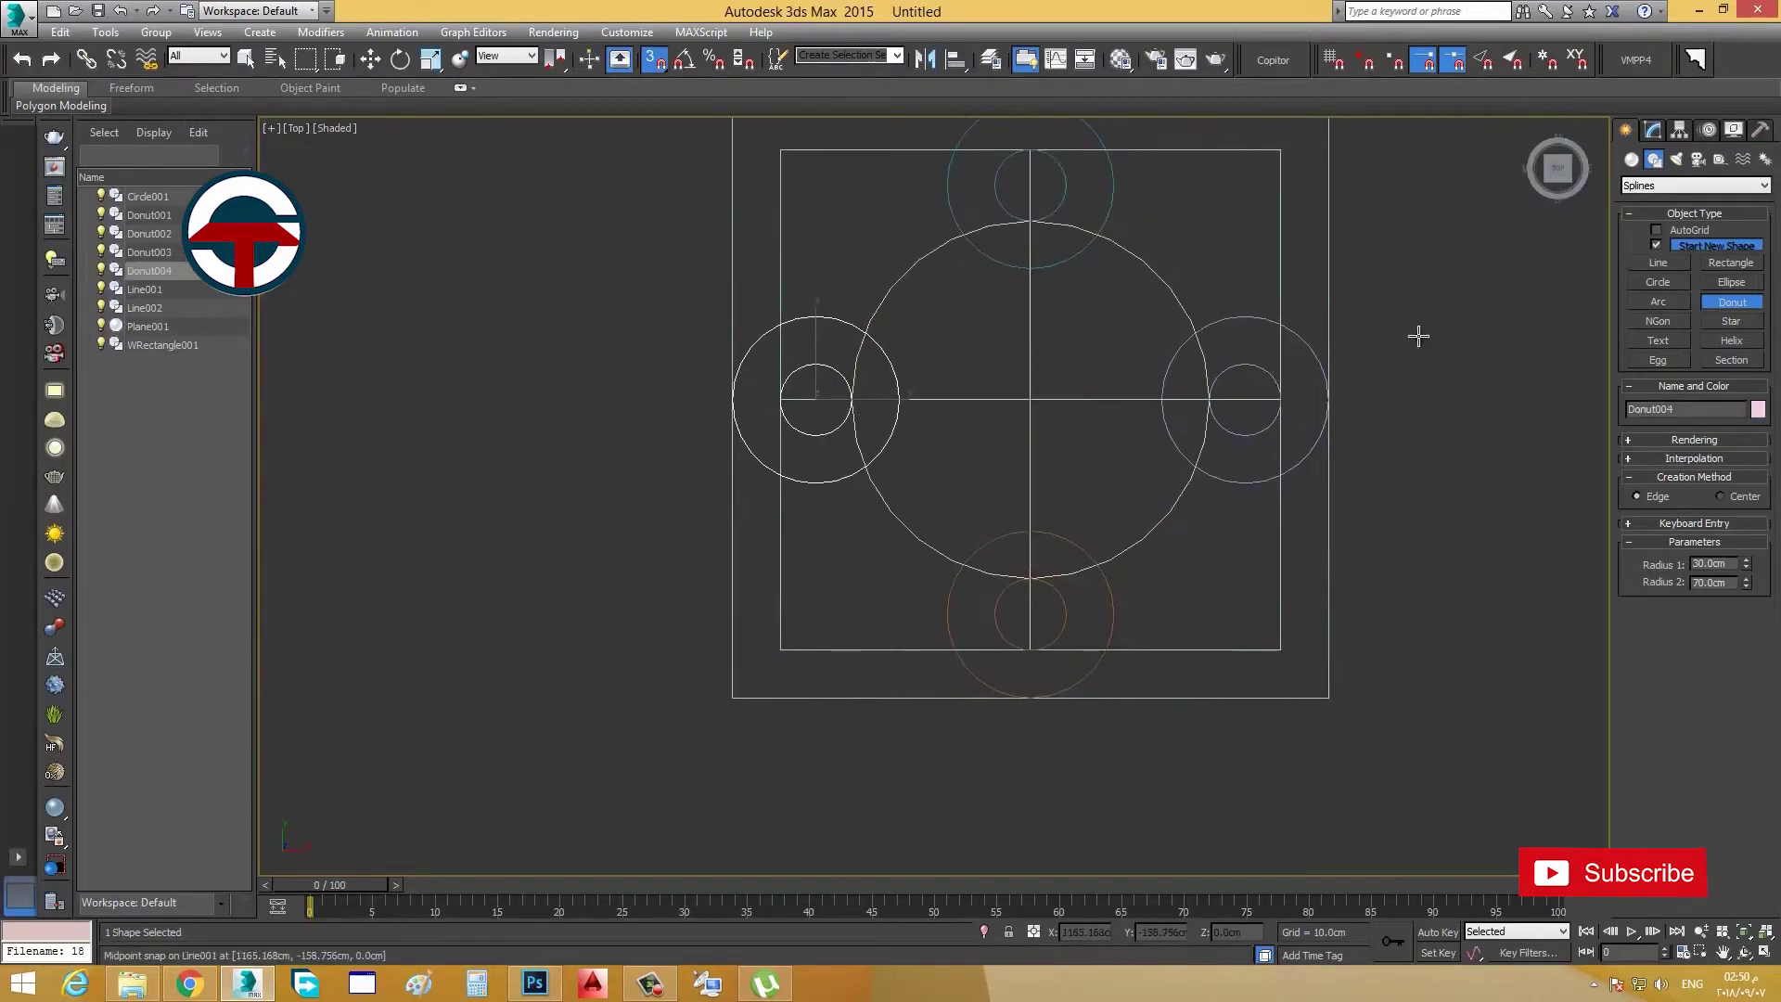
pyautogui.click(1659, 282)
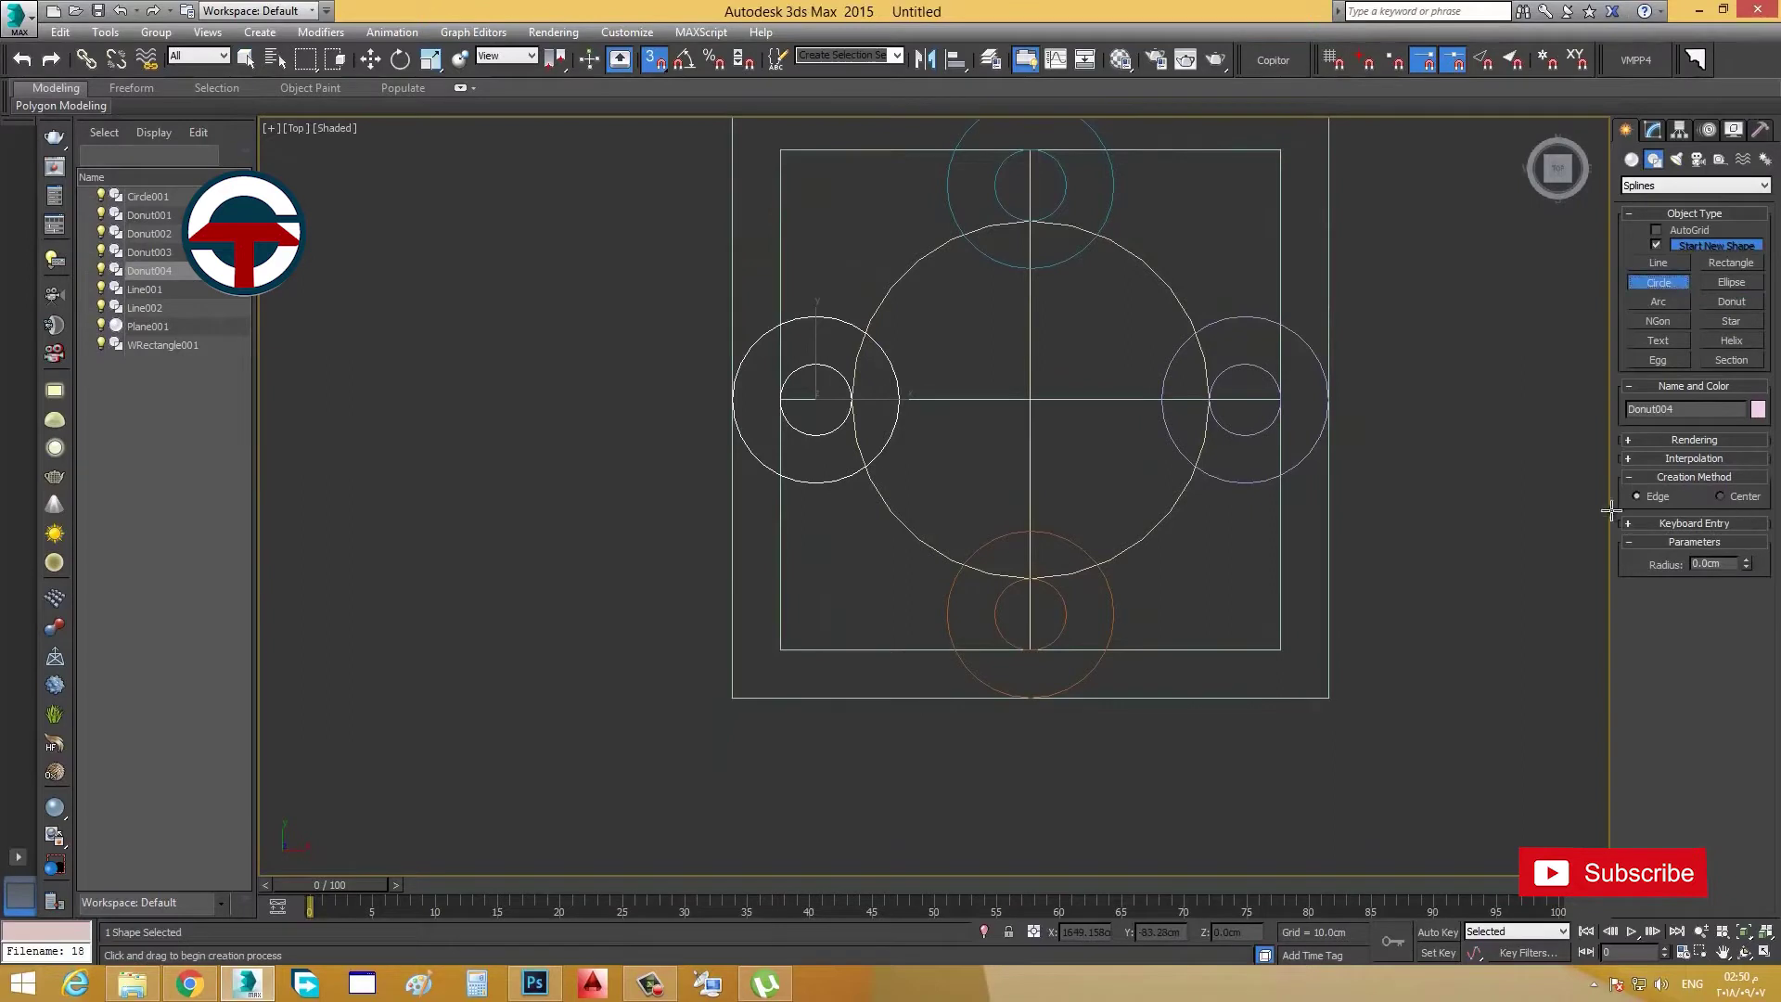
pyautogui.click(1750, 497)
pyautogui.moveTo(1518, 542); pyautogui.dragTo(1495, 642, button='middle')
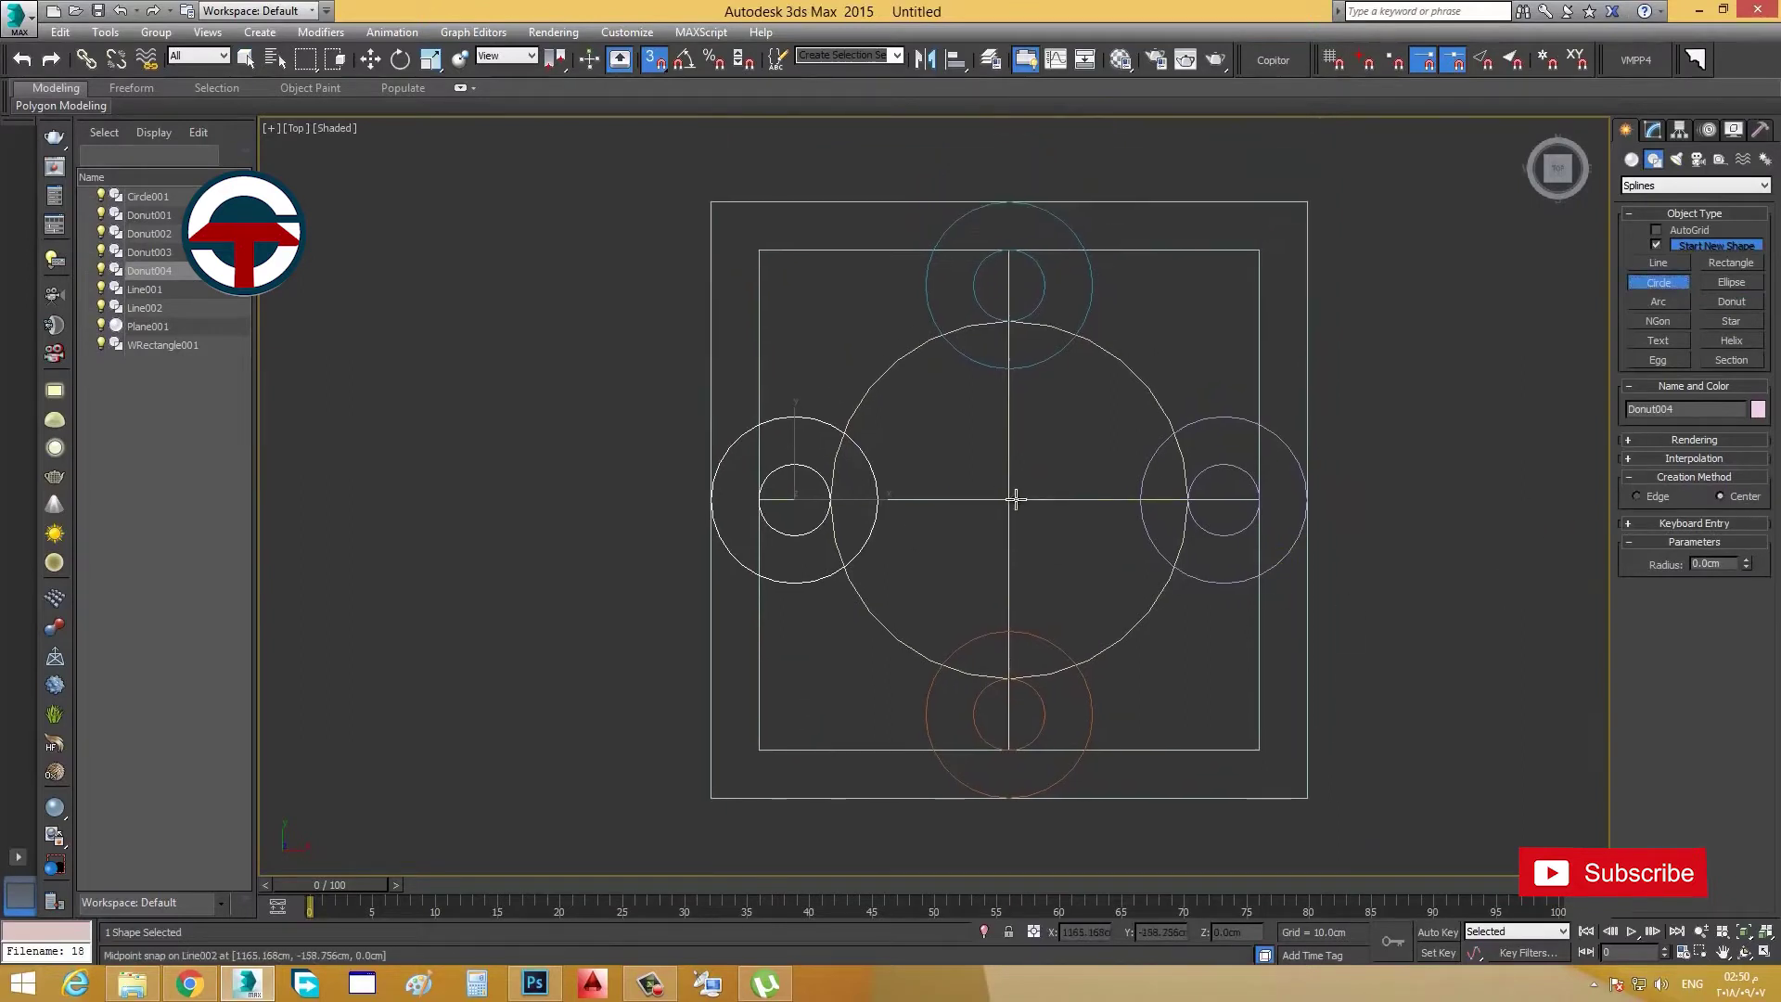
pyautogui.moveTo(1009, 499); pyautogui.dragTo(1066, 386)
pyautogui.rightClick(1411, 341)
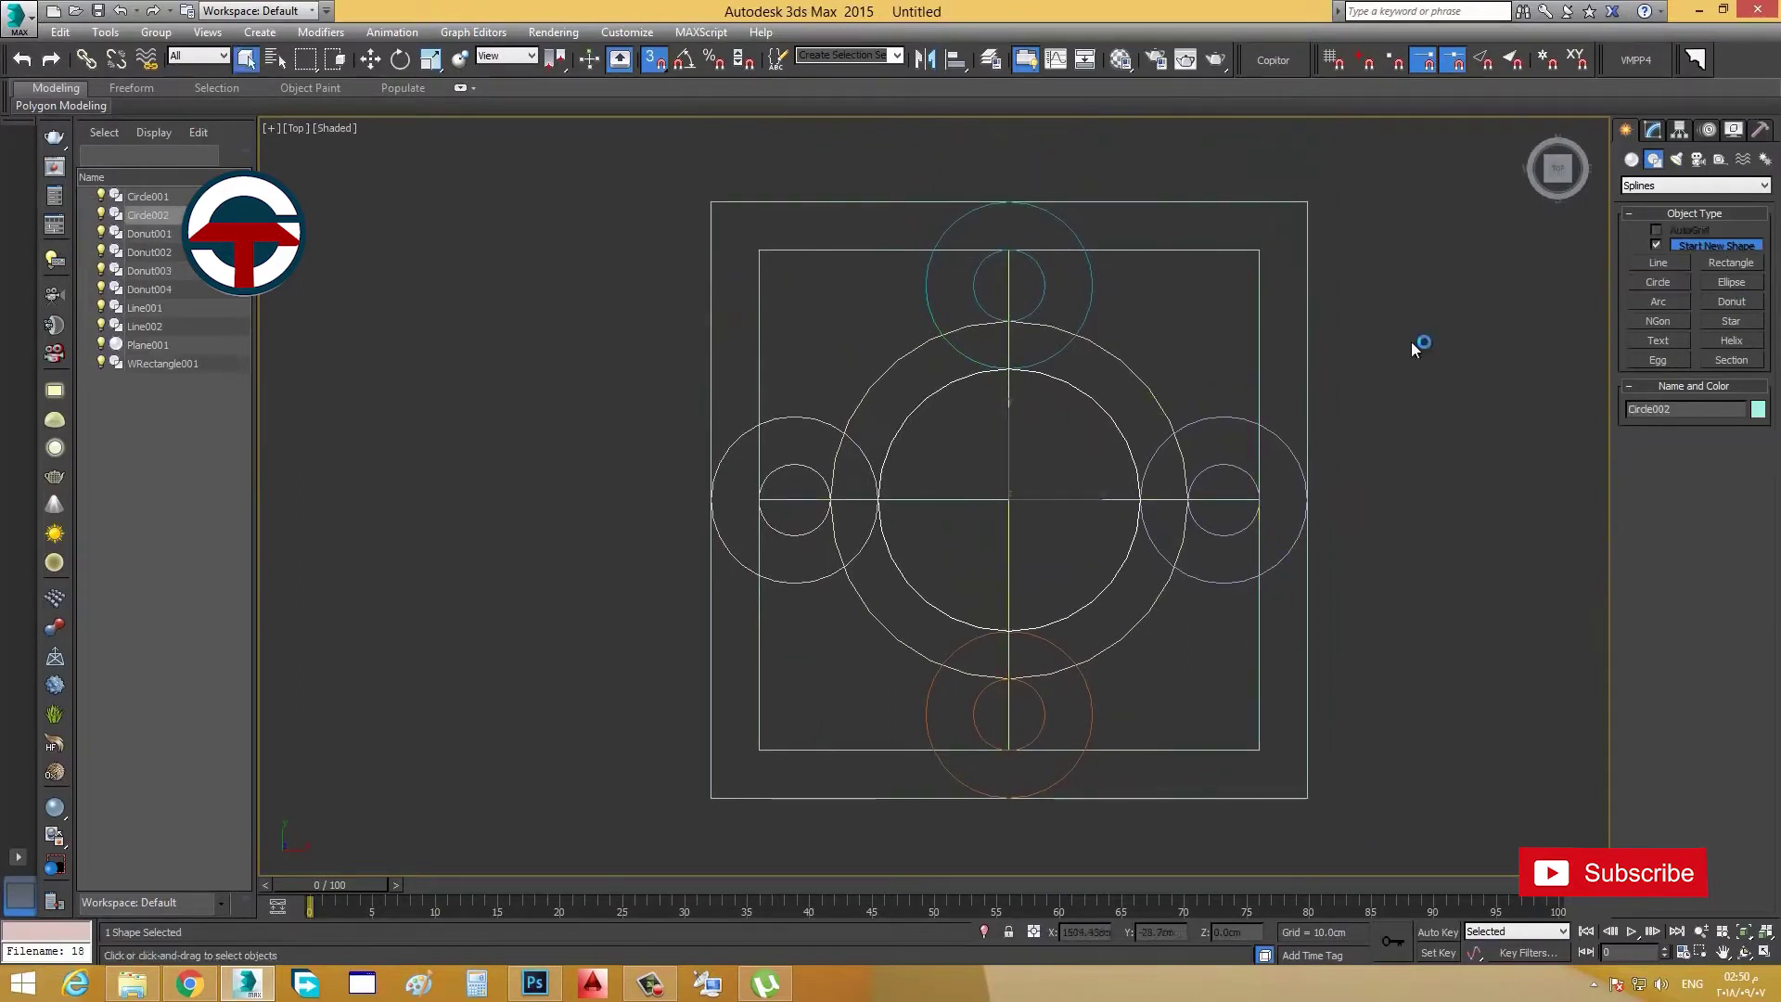
# Step: Convert the inner concentric circle to an editable spline
pyautogui.rightClick(1100, 409)
pyautogui.moveTo(1155, 592)
pyautogui.click(1340, 594)
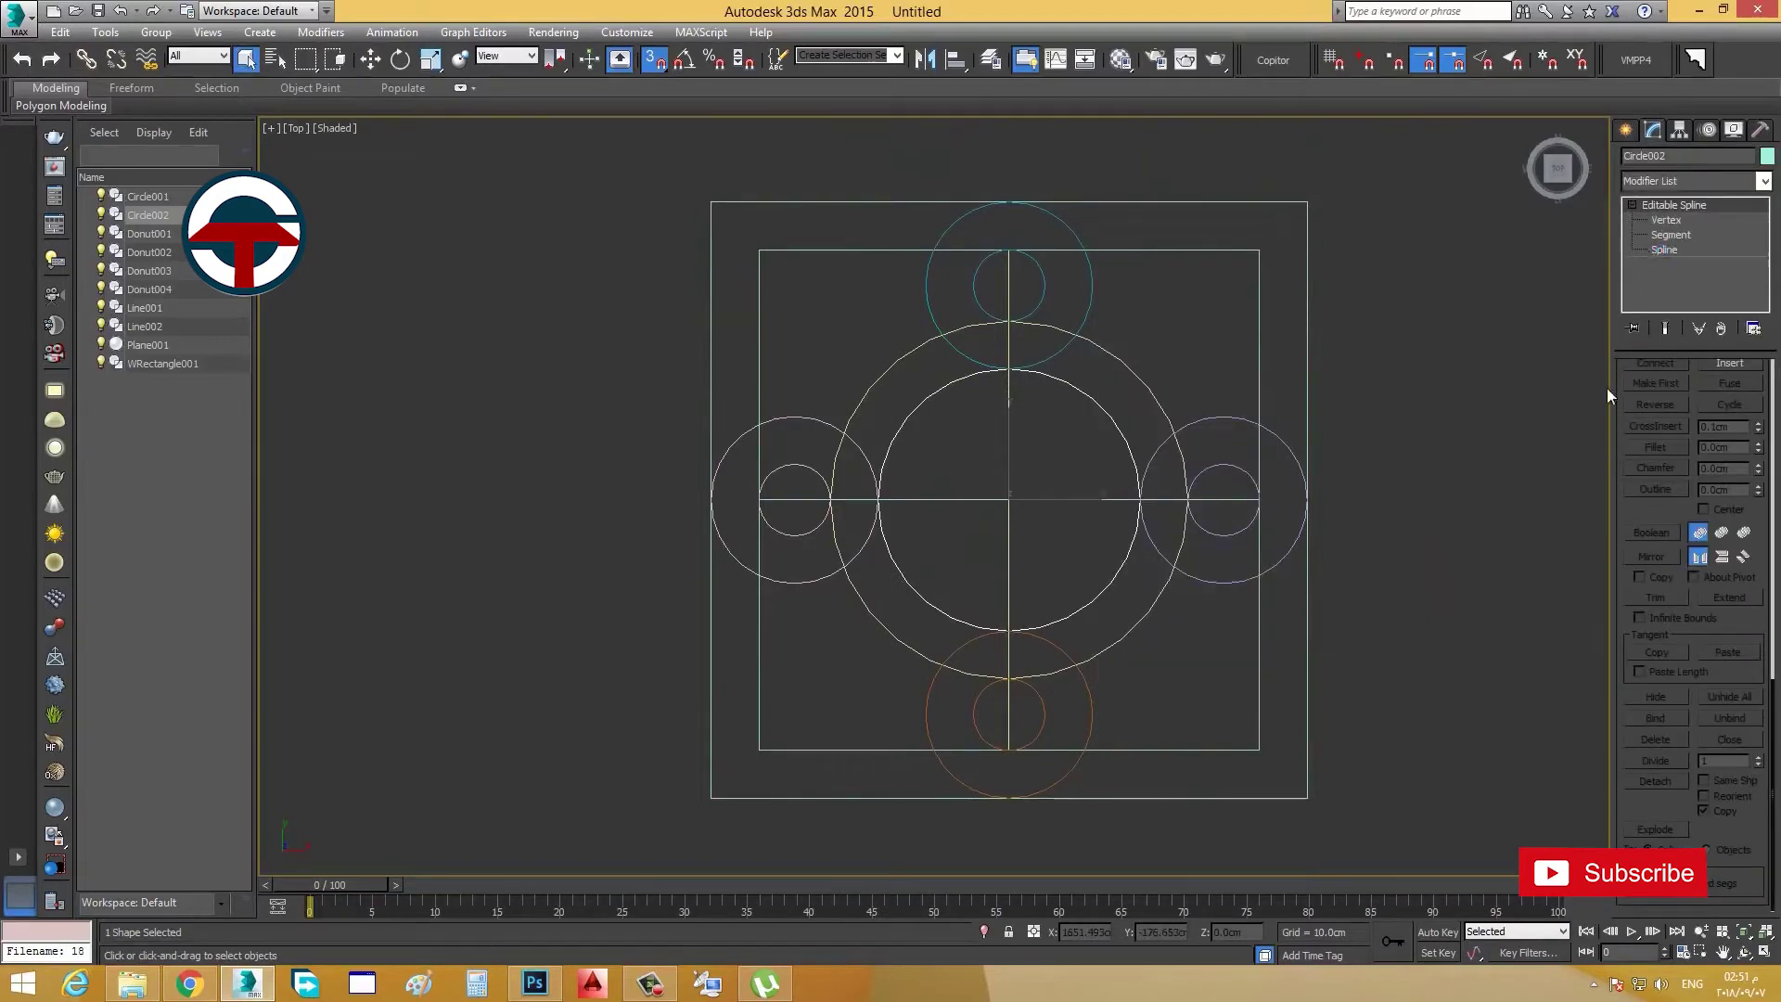
# Step: Attach the larger circle, the four donuts and the double rectangle to the inner circle's editable spline
pyautogui.click(1653, 220)
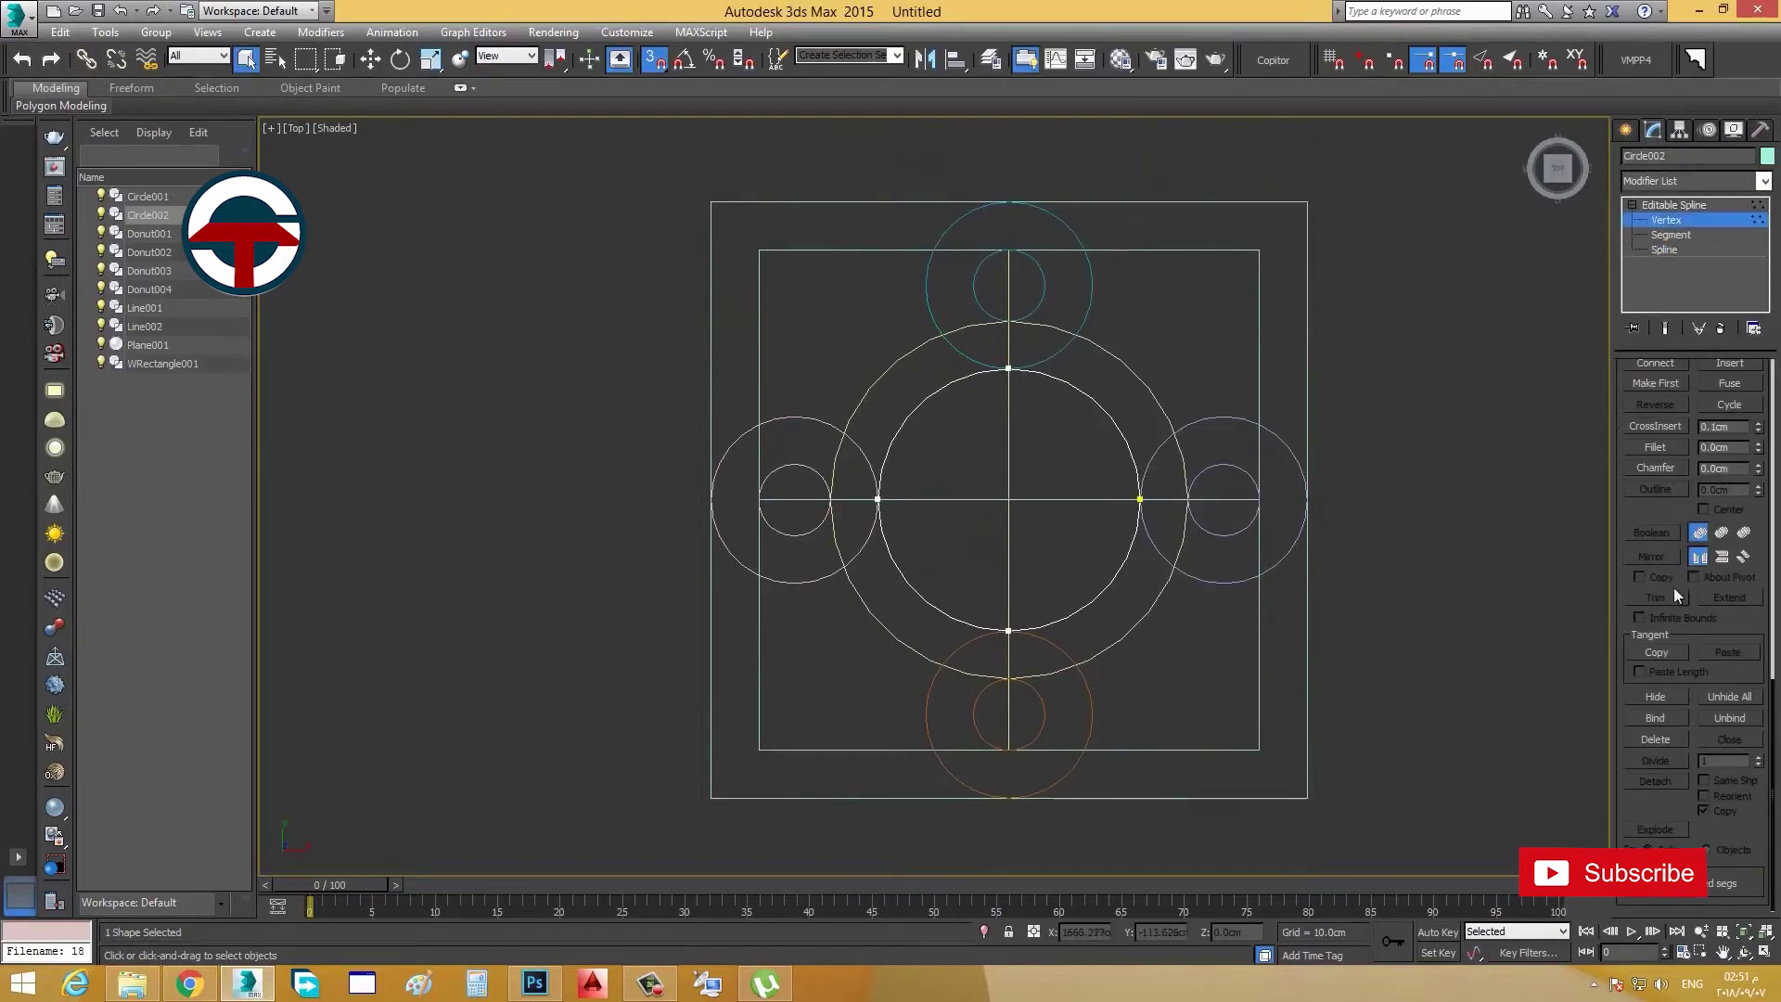
pyautogui.scroll(5, 1701, 394)
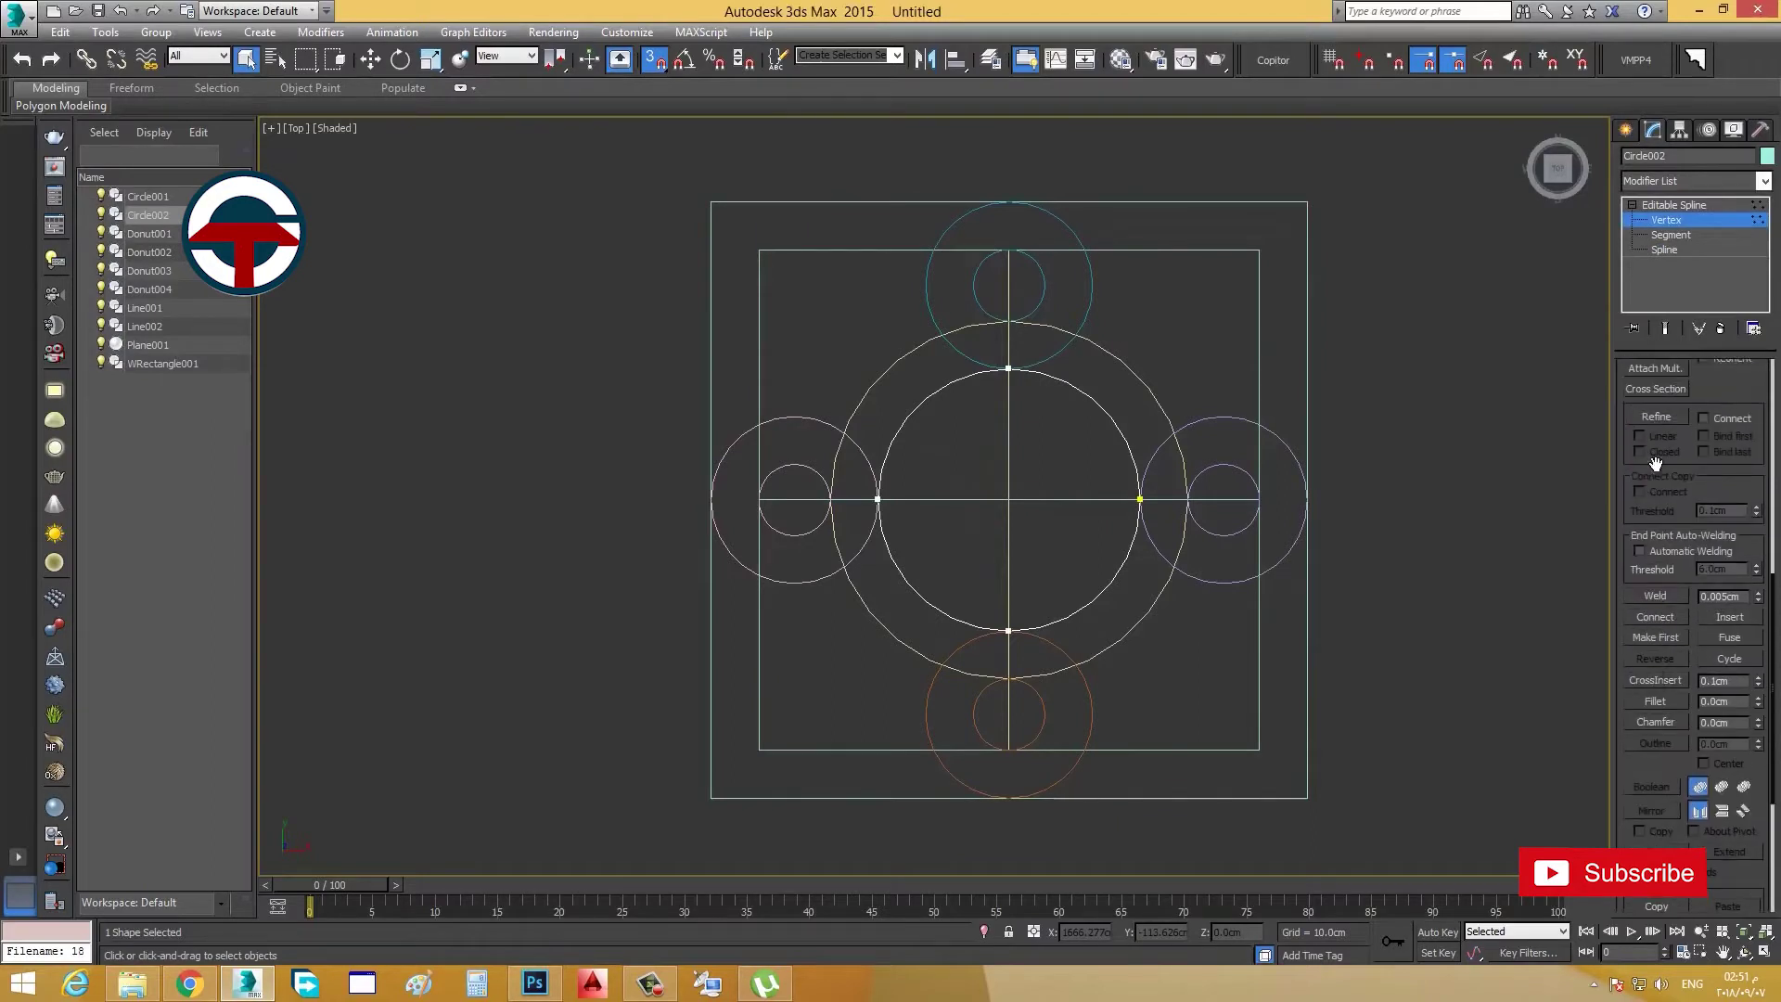
pyautogui.scroll(5, 1701, 395)
pyautogui.click(1644, 613)
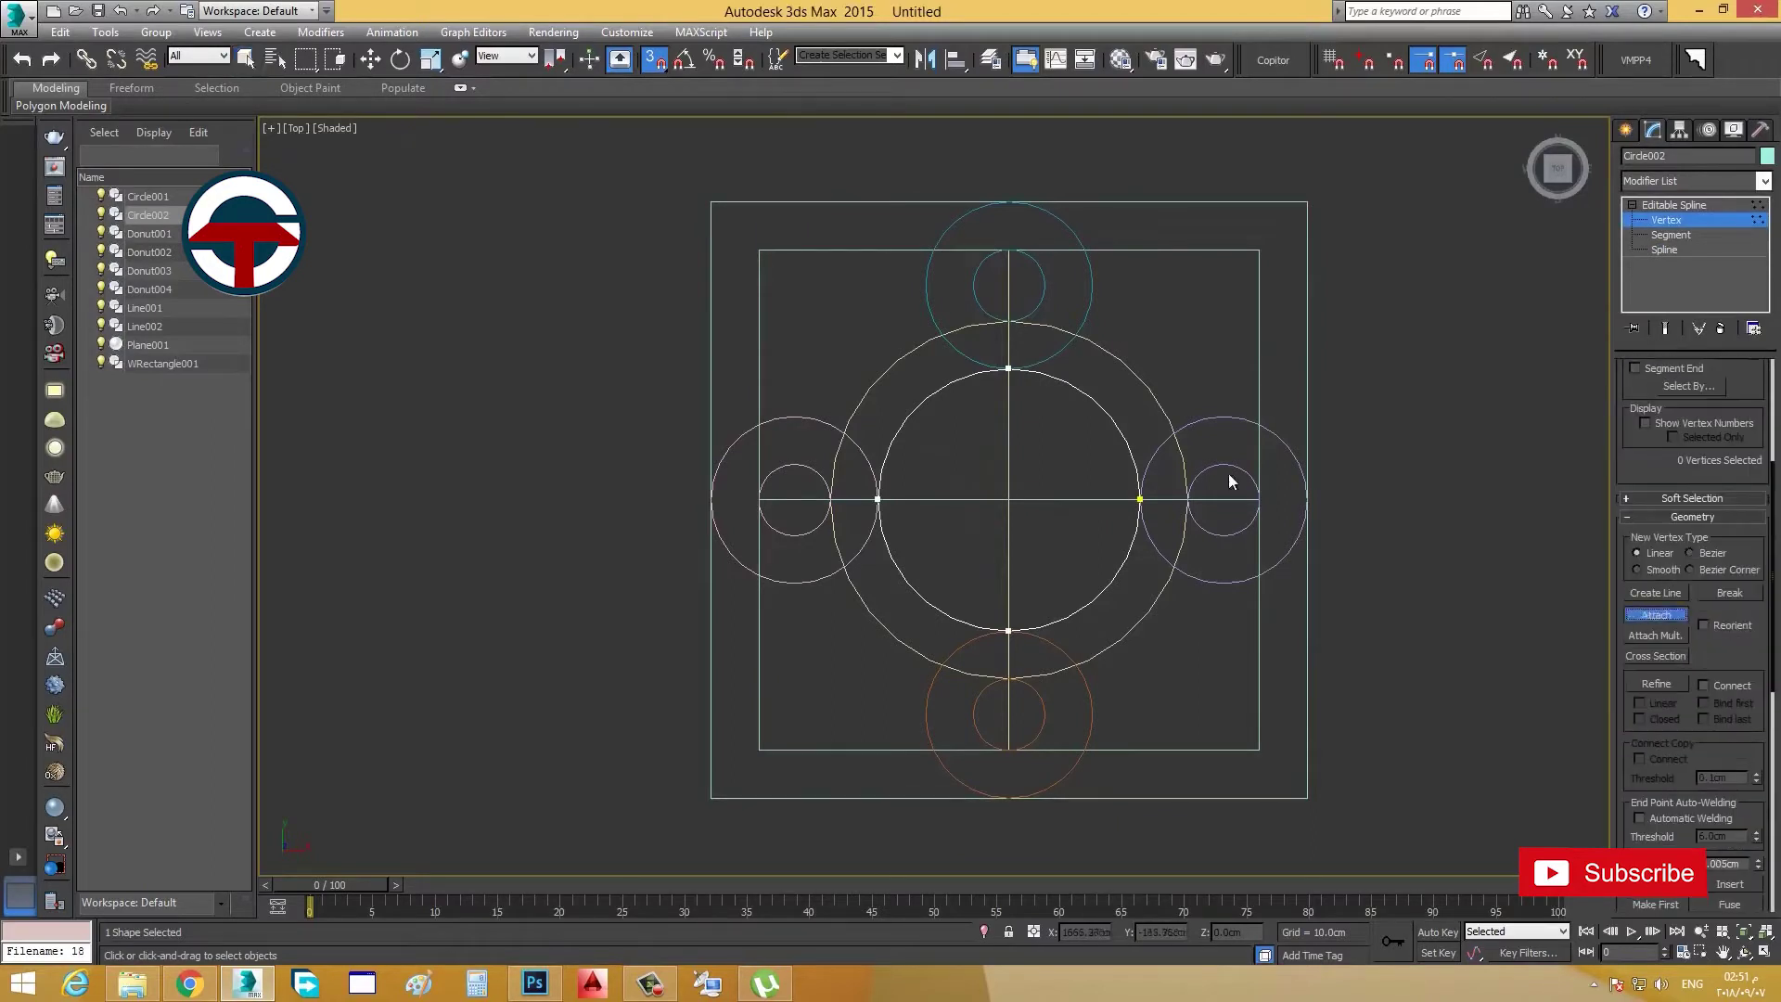
pyautogui.click(1166, 417)
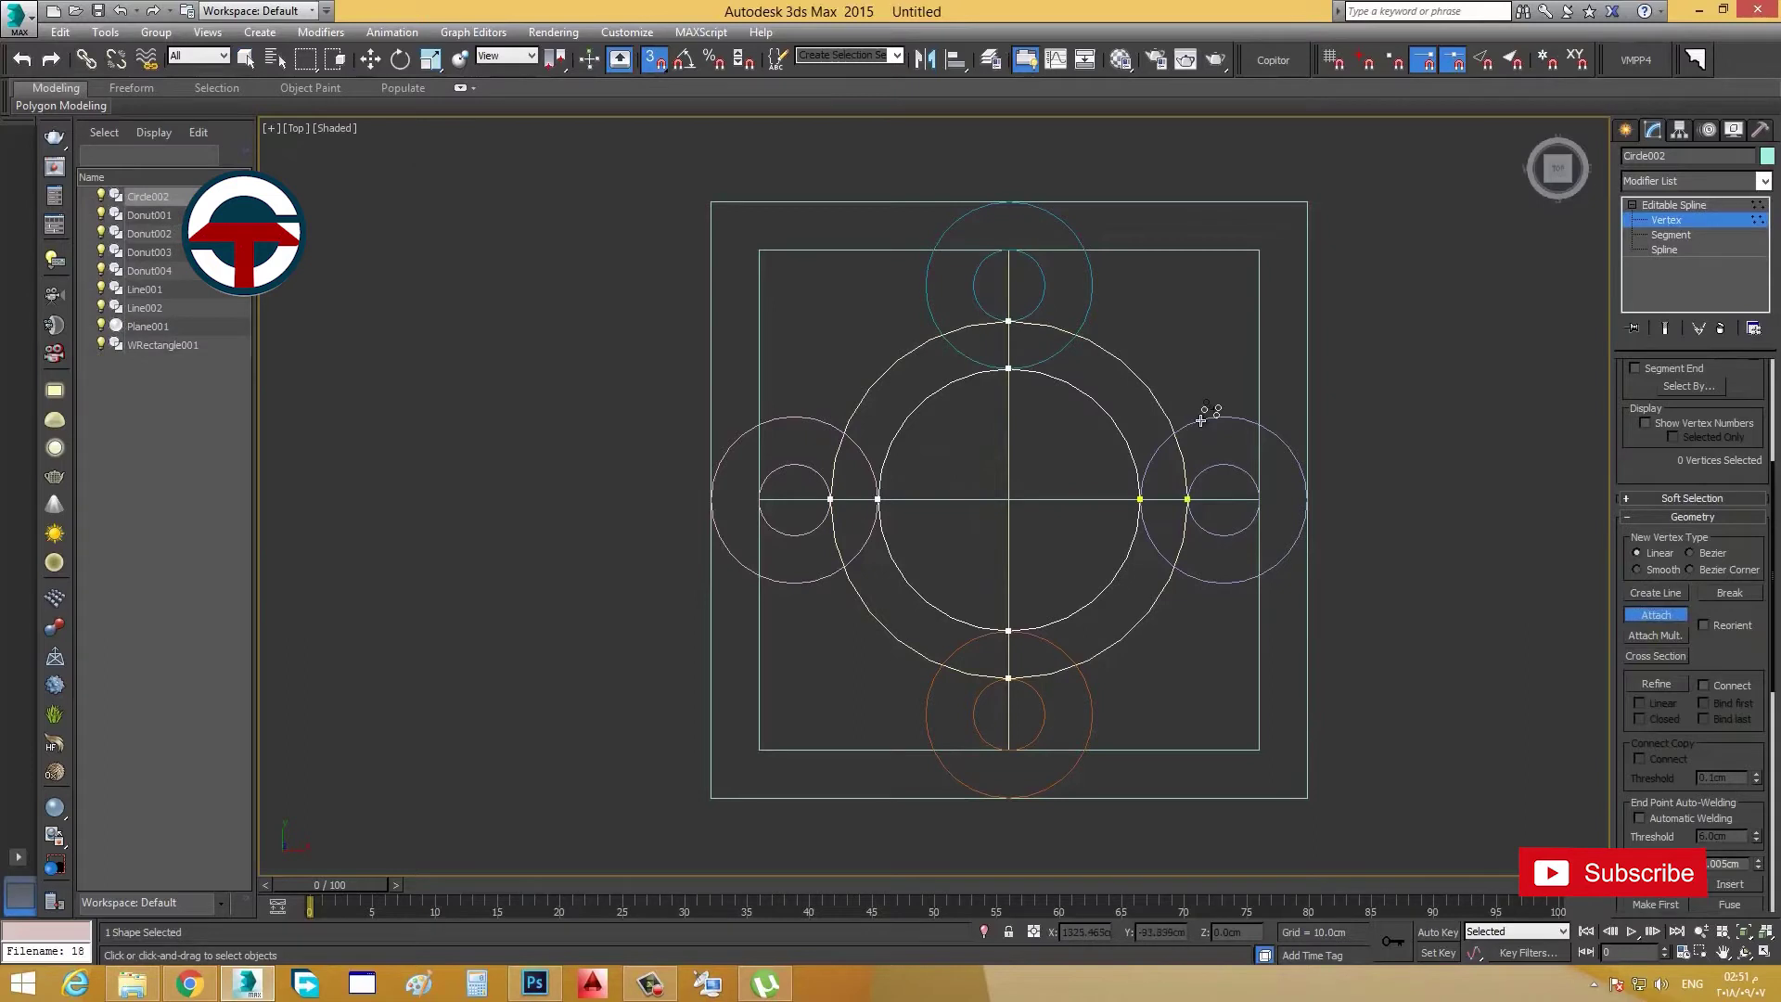
pyautogui.click(1202, 419)
pyautogui.click(1091, 302)
pyautogui.click(1087, 691)
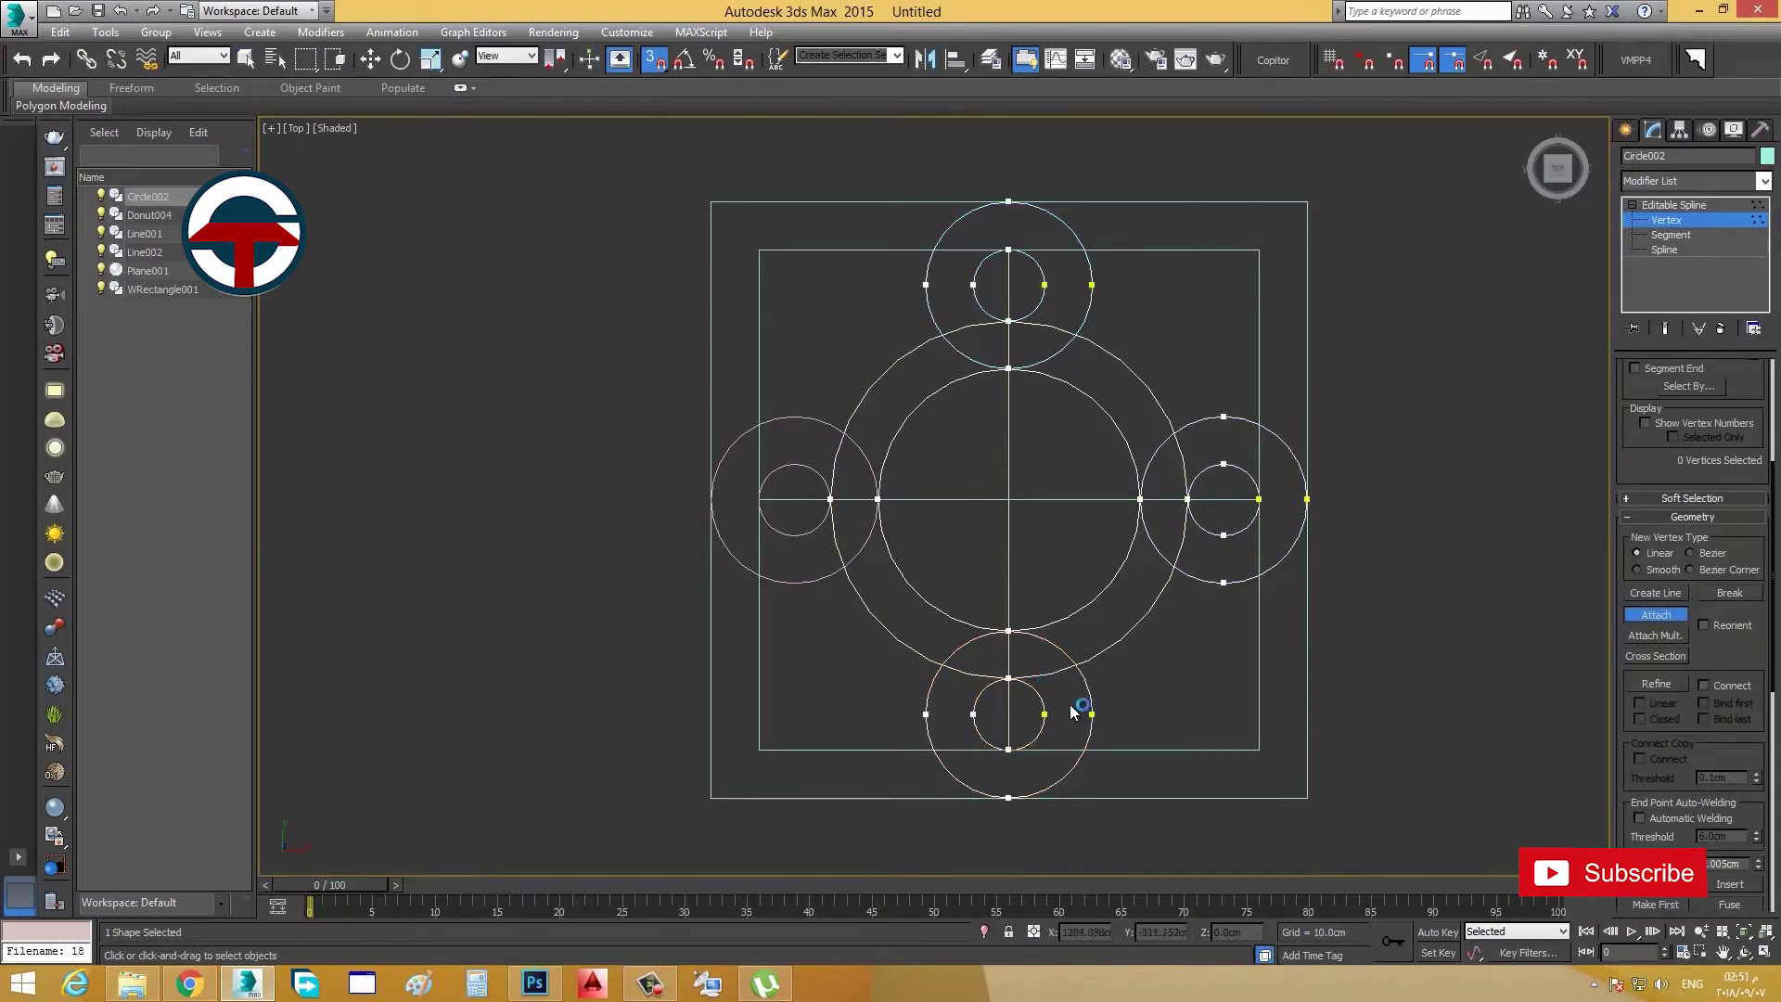
pyautogui.click(1095, 749)
pyautogui.click(858, 550)
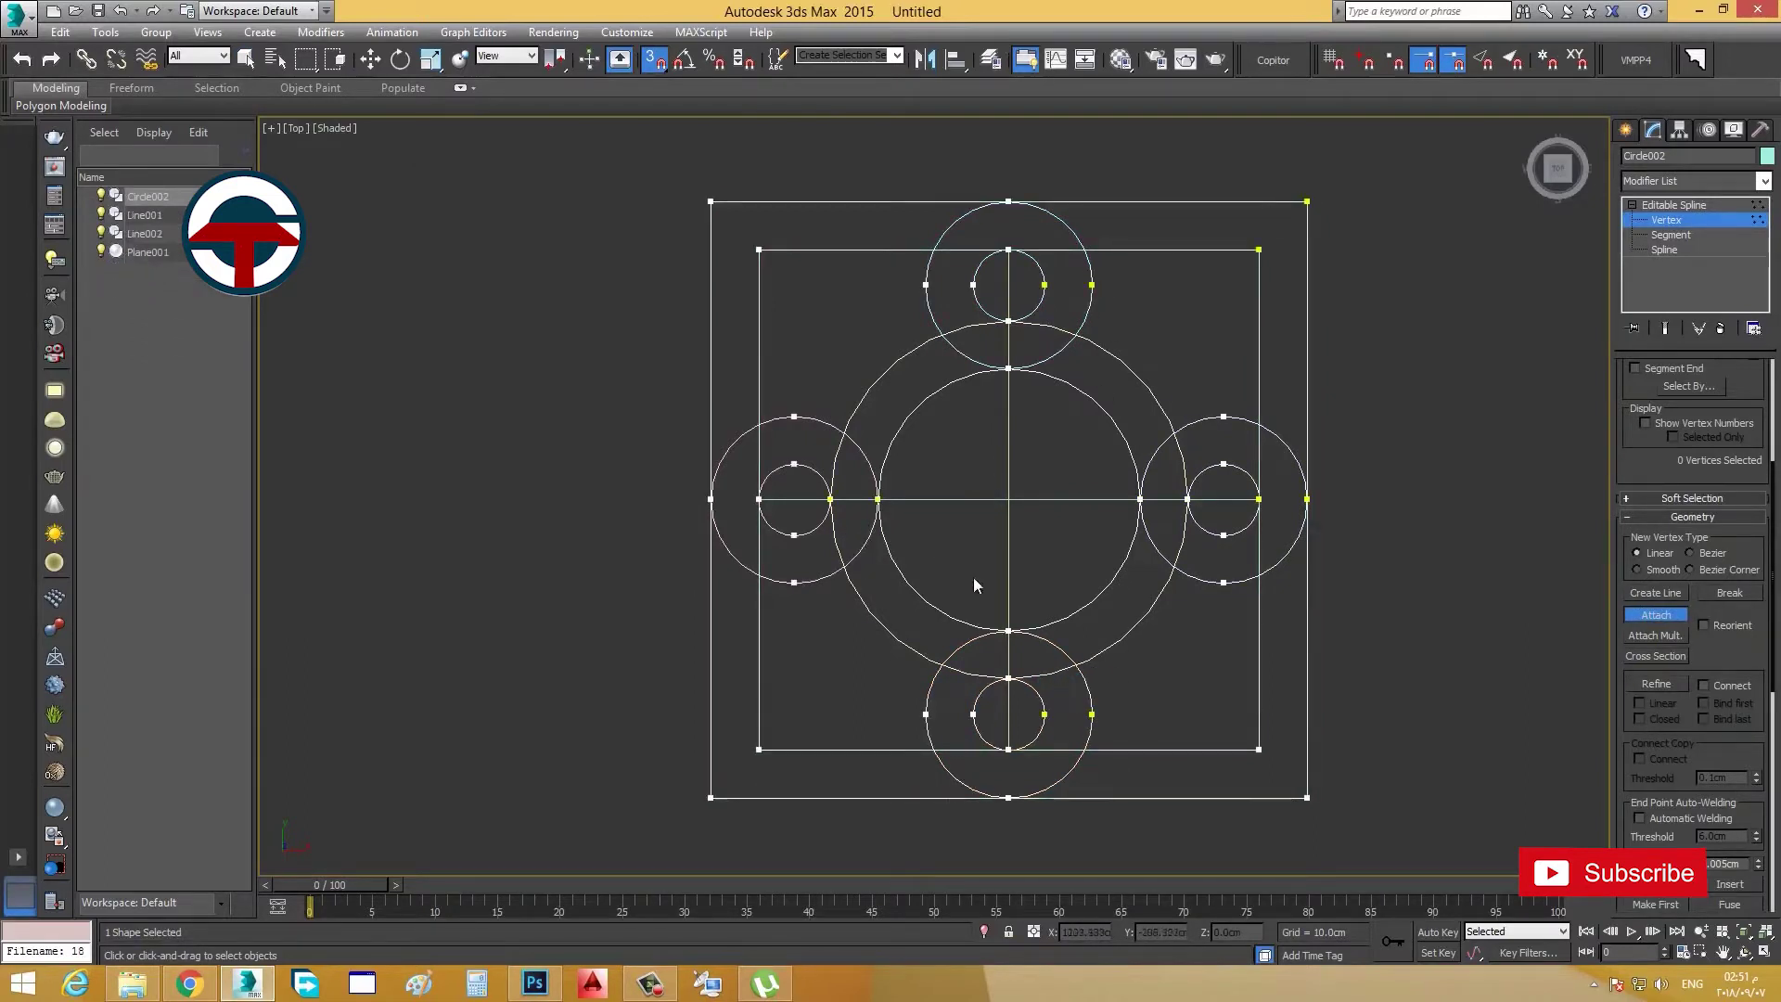
pyautogui.moveTo(1110, 694); pyautogui.dragTo(1020, 668, button='middle')
pyautogui.rightClick(1024, 665)
# Step: Smooth the combined spline's curves by setting its interpolation steps to 20
pyautogui.click(1652, 222)
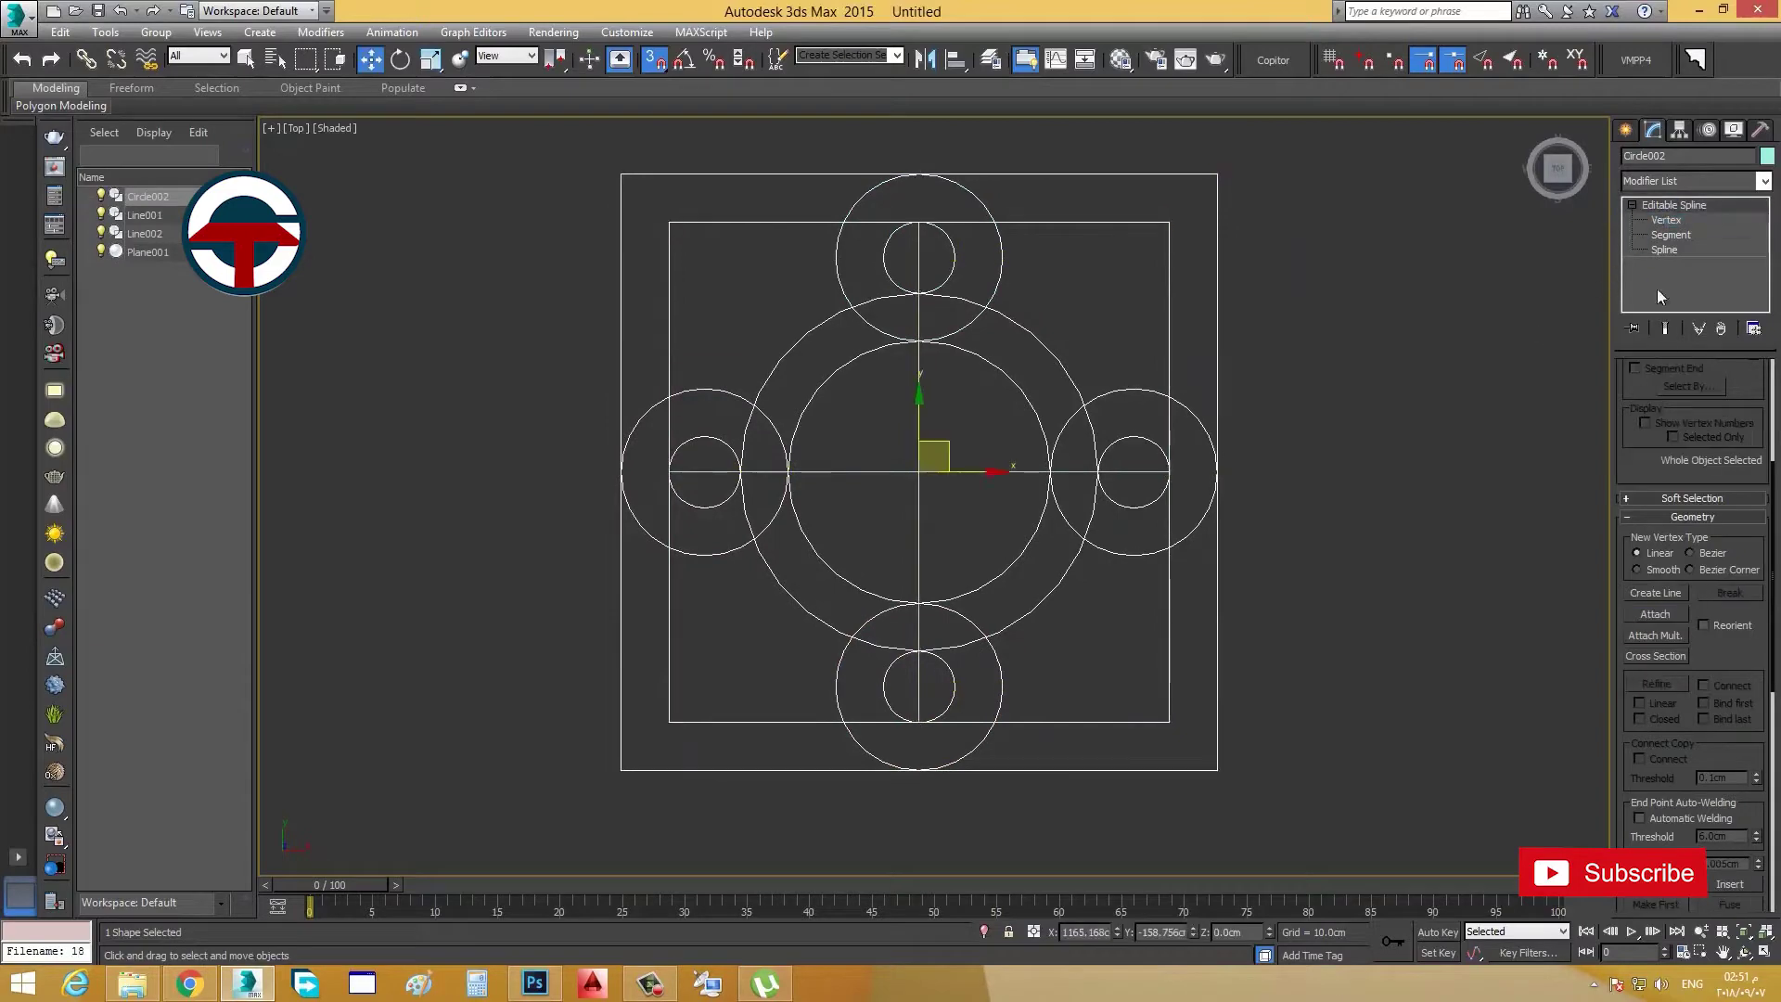
pyautogui.click(1656, 215)
pyautogui.click(1656, 215)
pyautogui.scroll(8, 1117, 490)
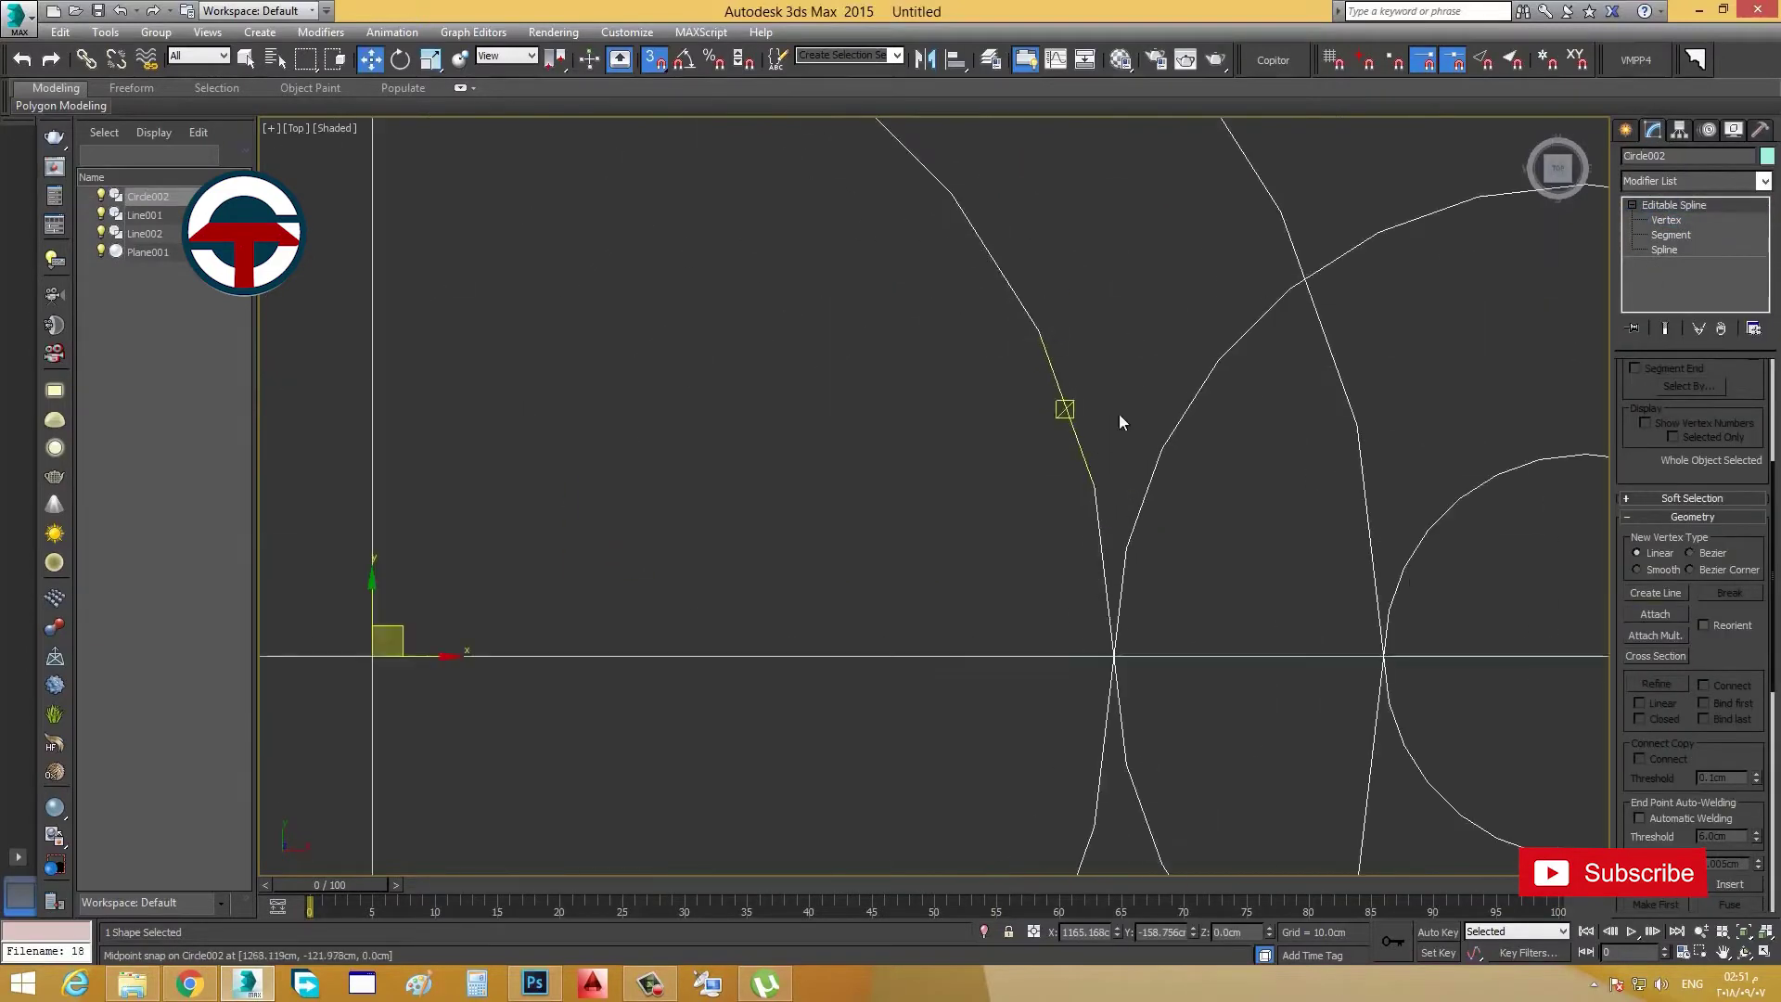
pyautogui.scroll(4, 1698, 417)
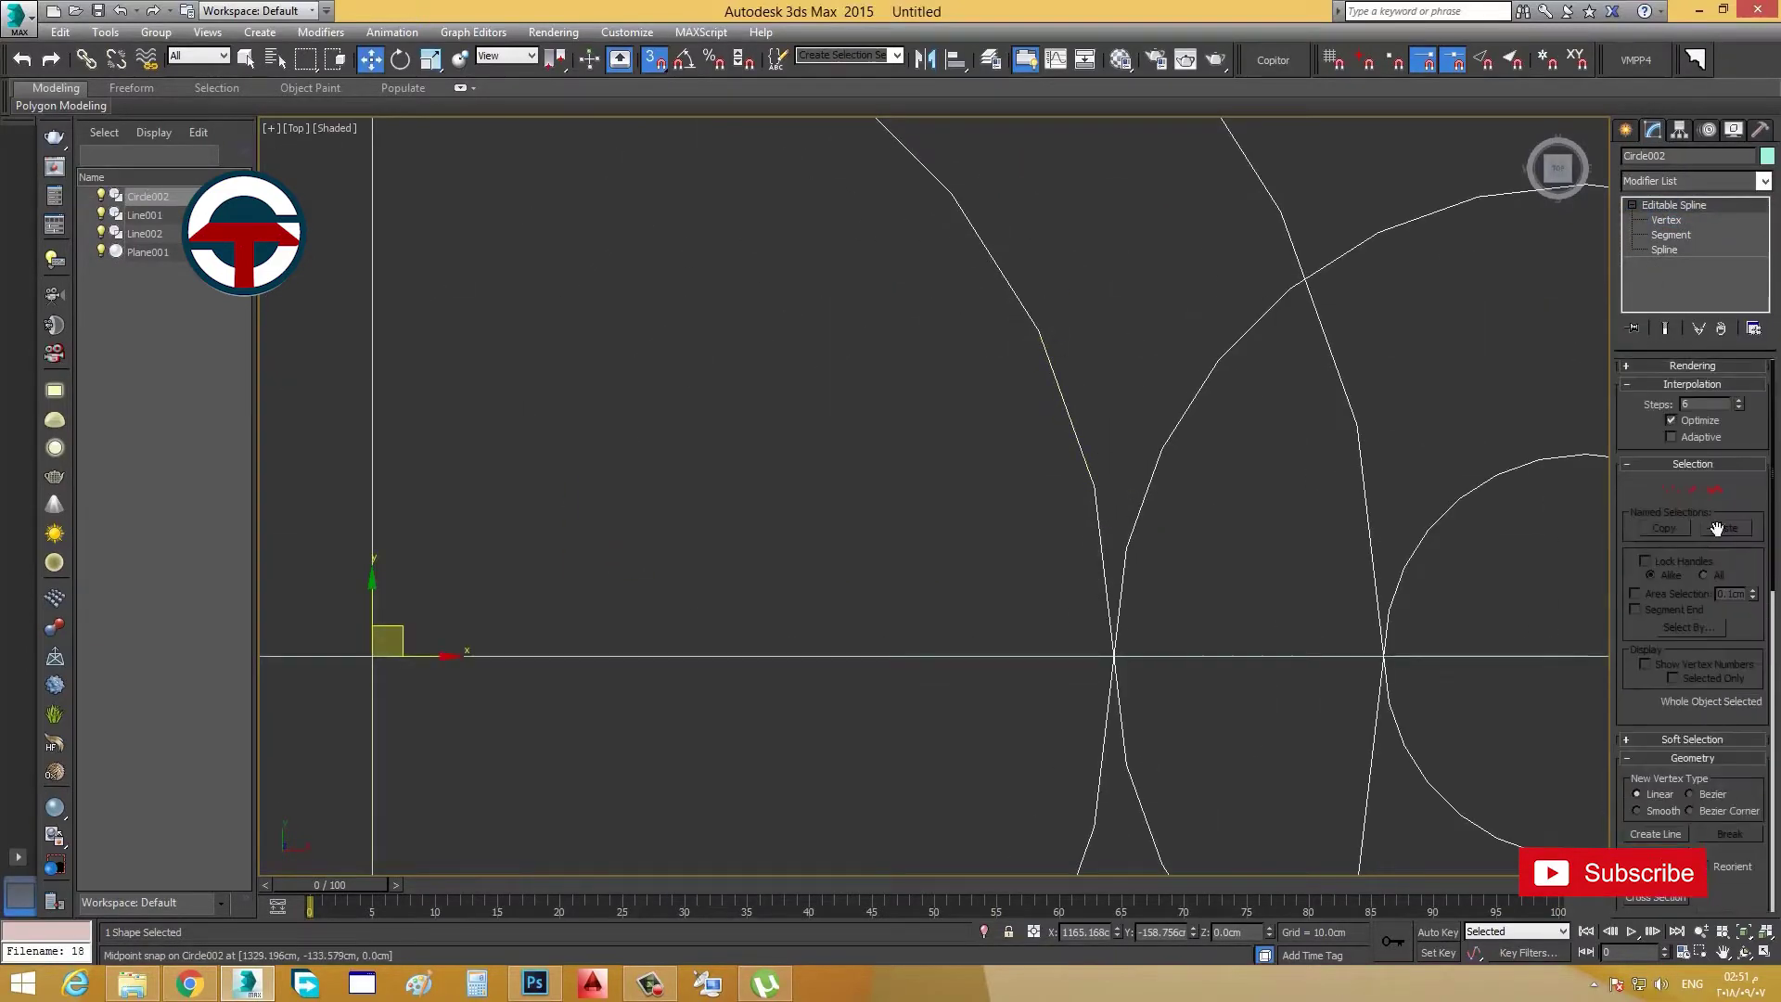
pyautogui.doubleClick(1703, 403)
pyautogui.write('20')
pyautogui.press('Return')
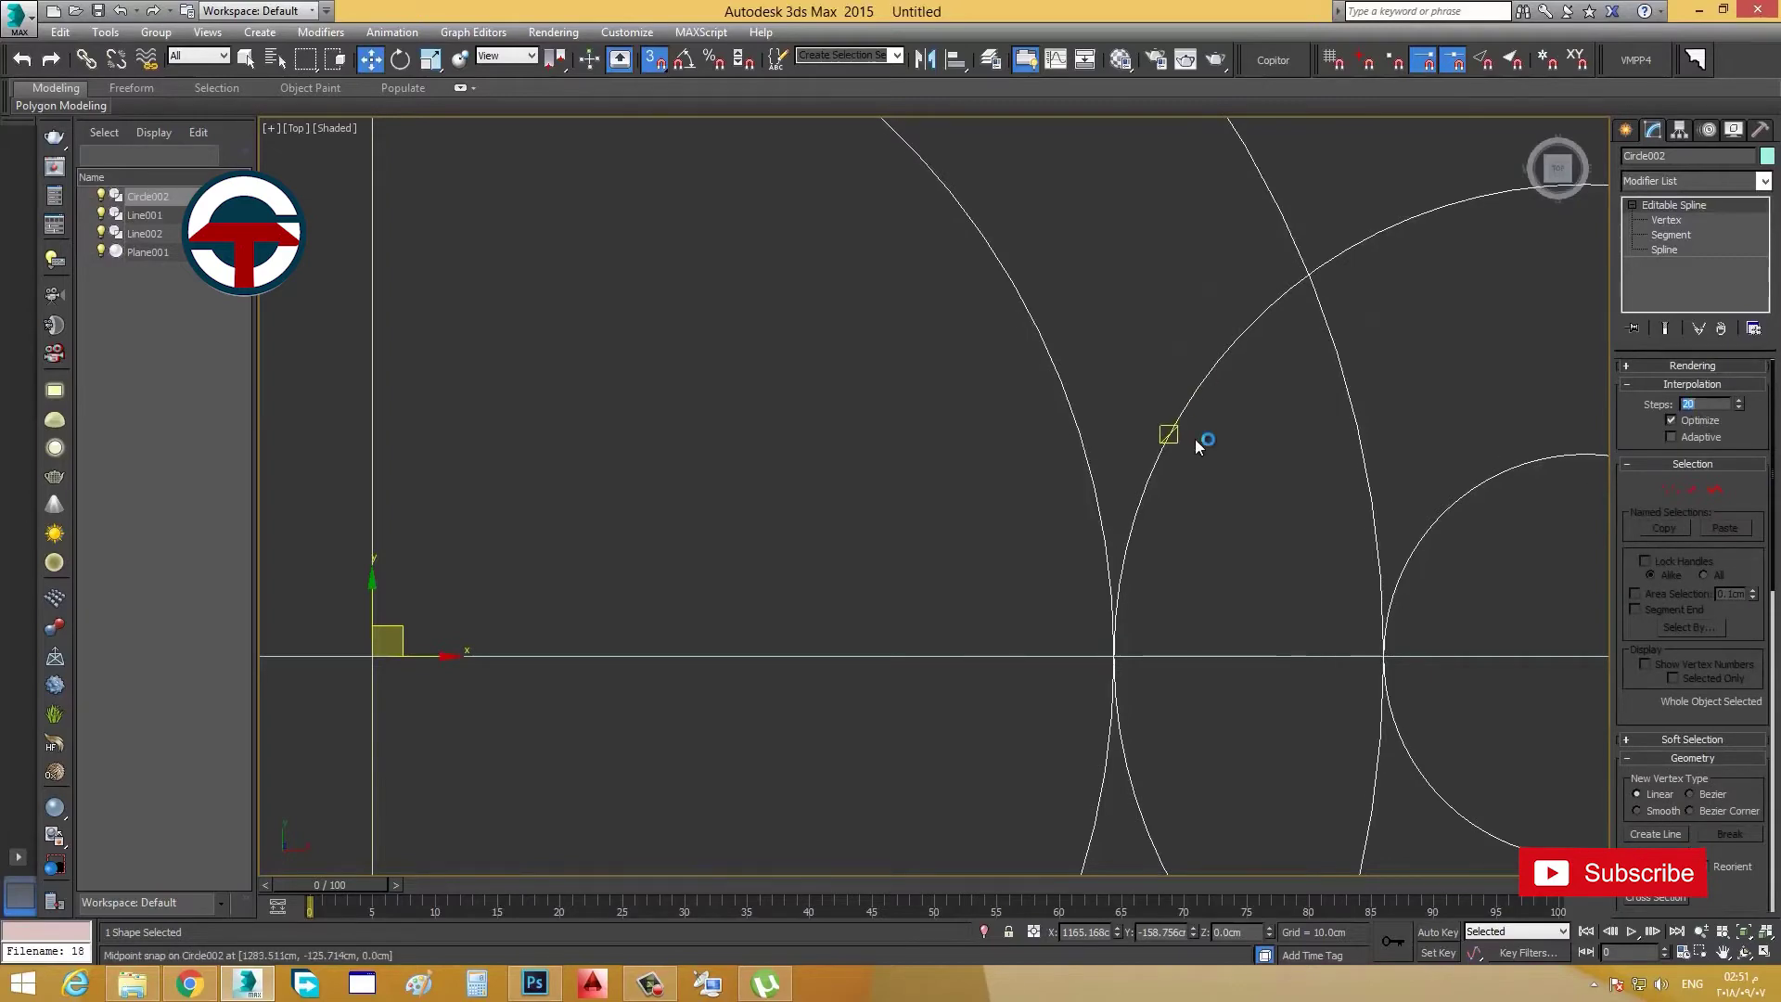
# Step: Trim the right donut's outer ring where it overlaps the inner rectangle and the large circle, including the crossing segments inside it
pyautogui.scroll(-5, 1197, 436)
pyautogui.moveTo(1193, 430); pyautogui.dragTo(1151, 494, button='middle')
pyautogui.rightClick(1495, 295)
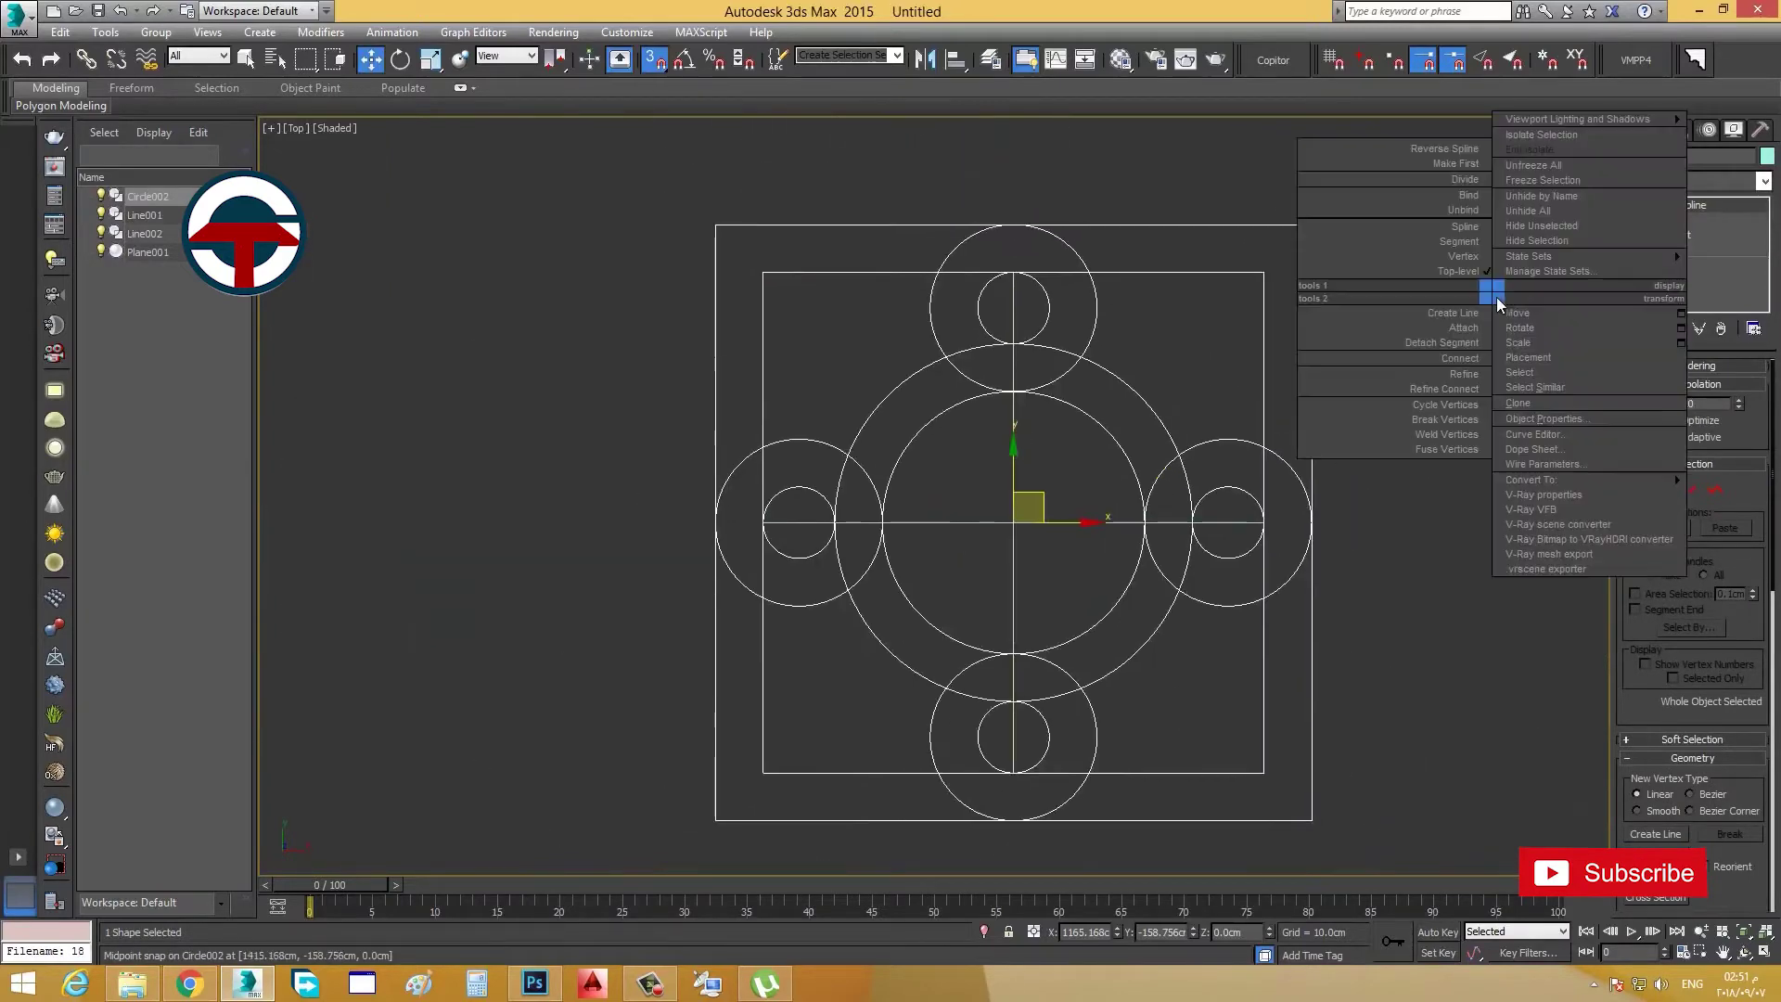
pyautogui.click(1447, 543)
pyautogui.click(1660, 250)
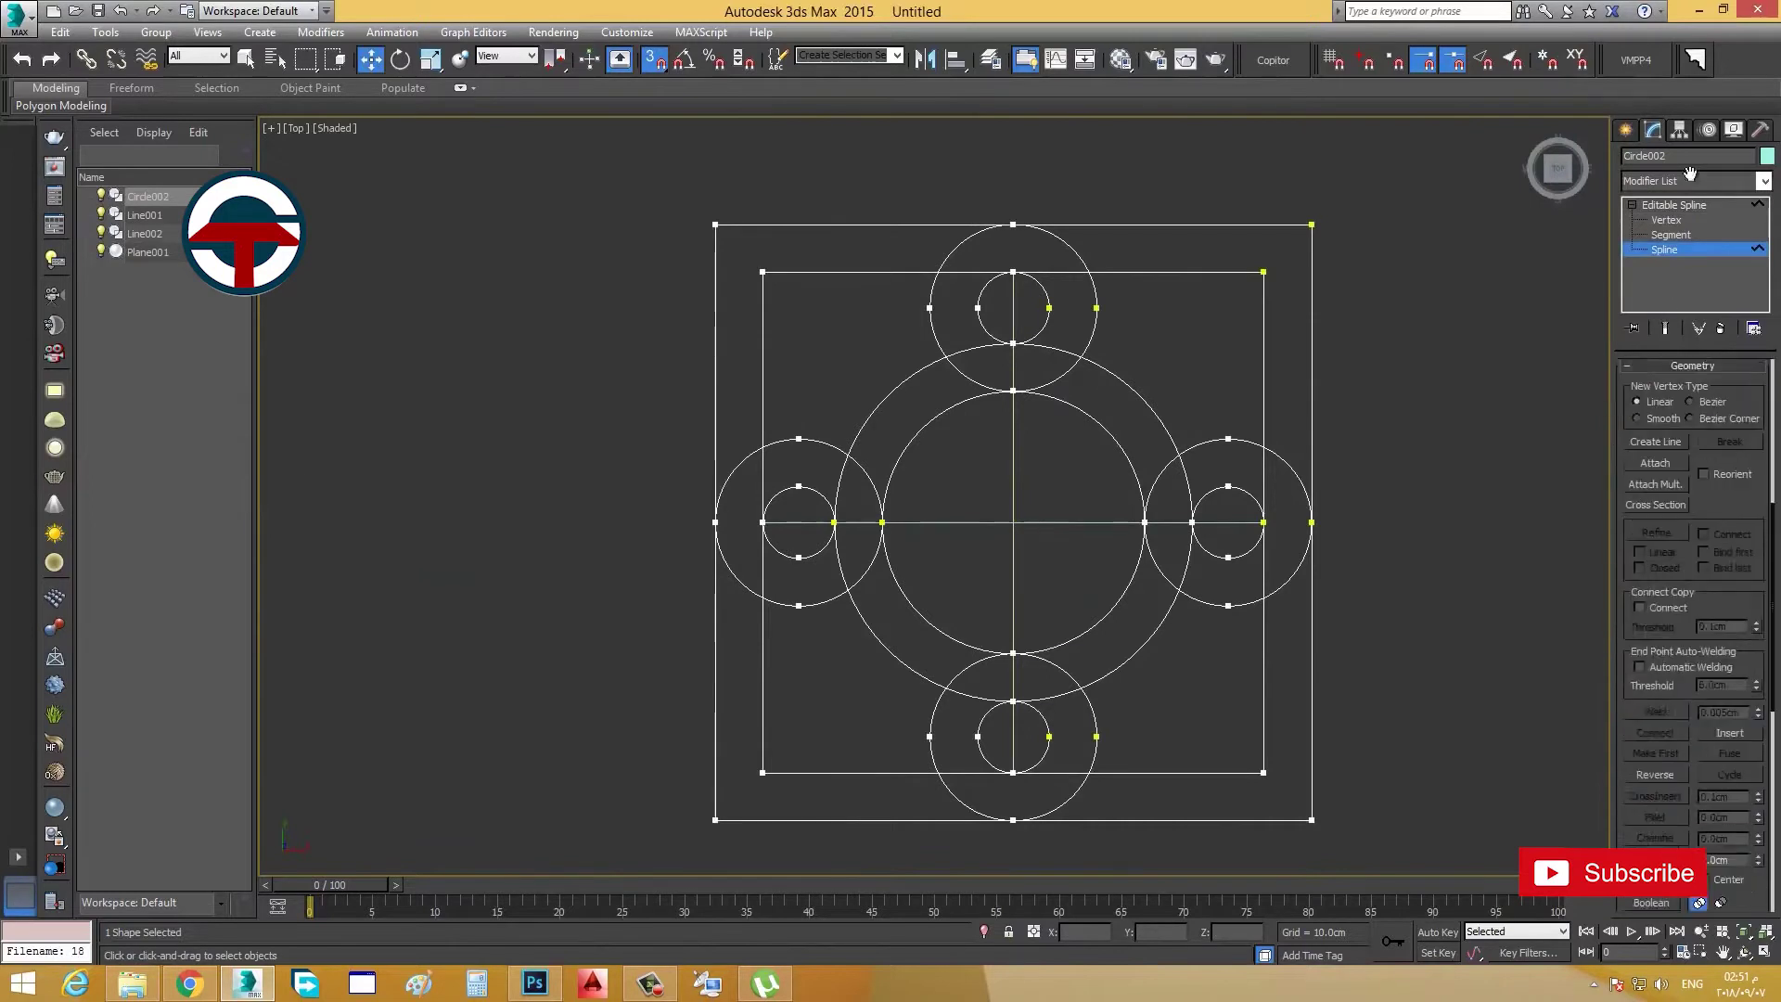
pyautogui.scroll(-5, 1690, 173)
pyautogui.click(1655, 677)
pyautogui.scroll(2, 1238, 648)
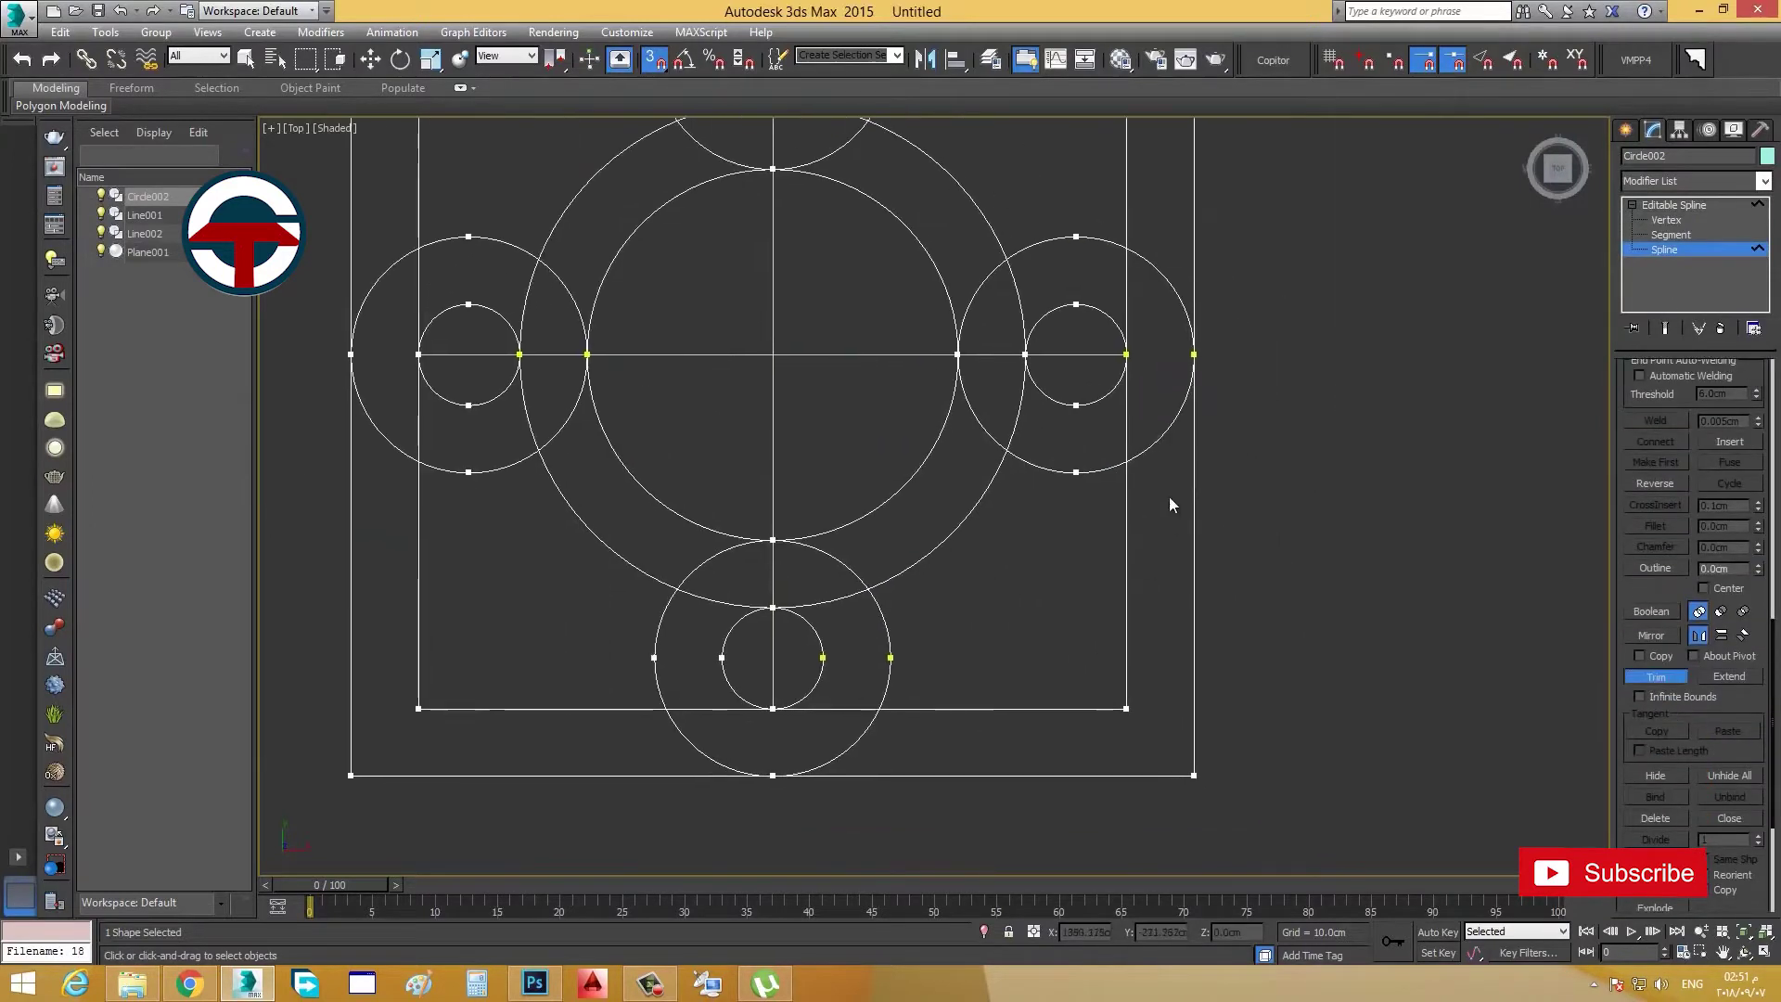
pyautogui.click(1161, 438)
pyautogui.click(1180, 290)
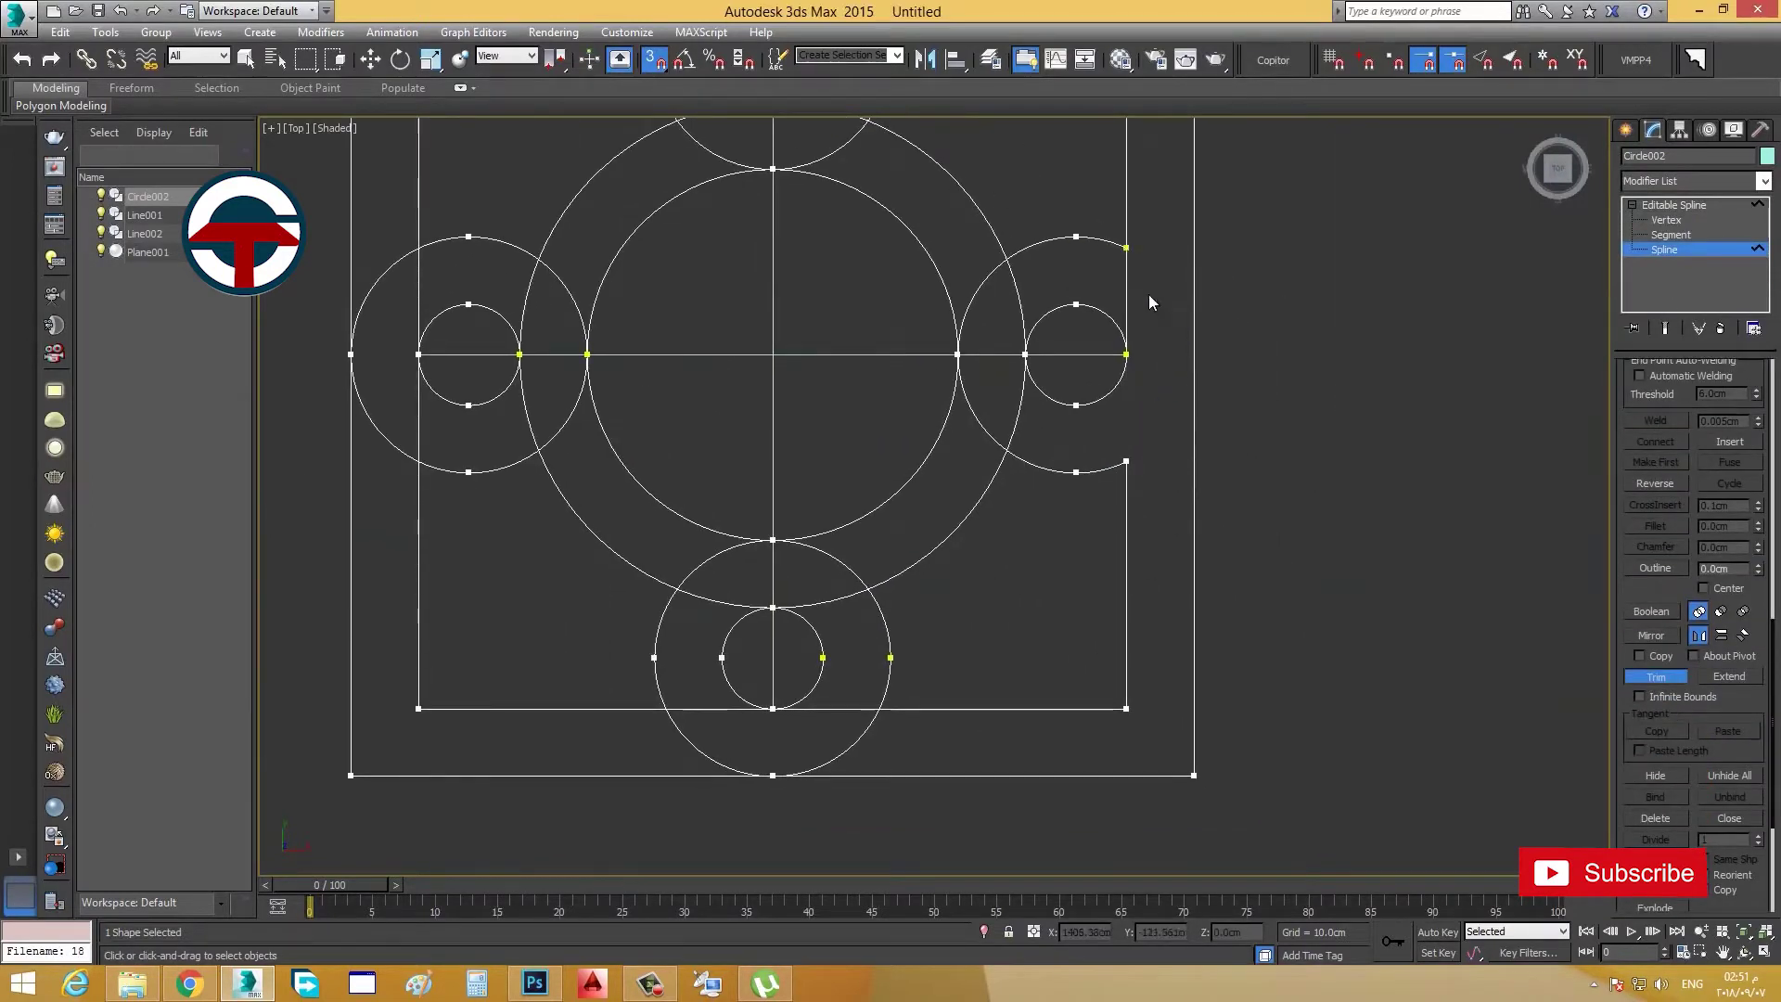
pyautogui.click(1018, 297)
pyautogui.click(979, 288)
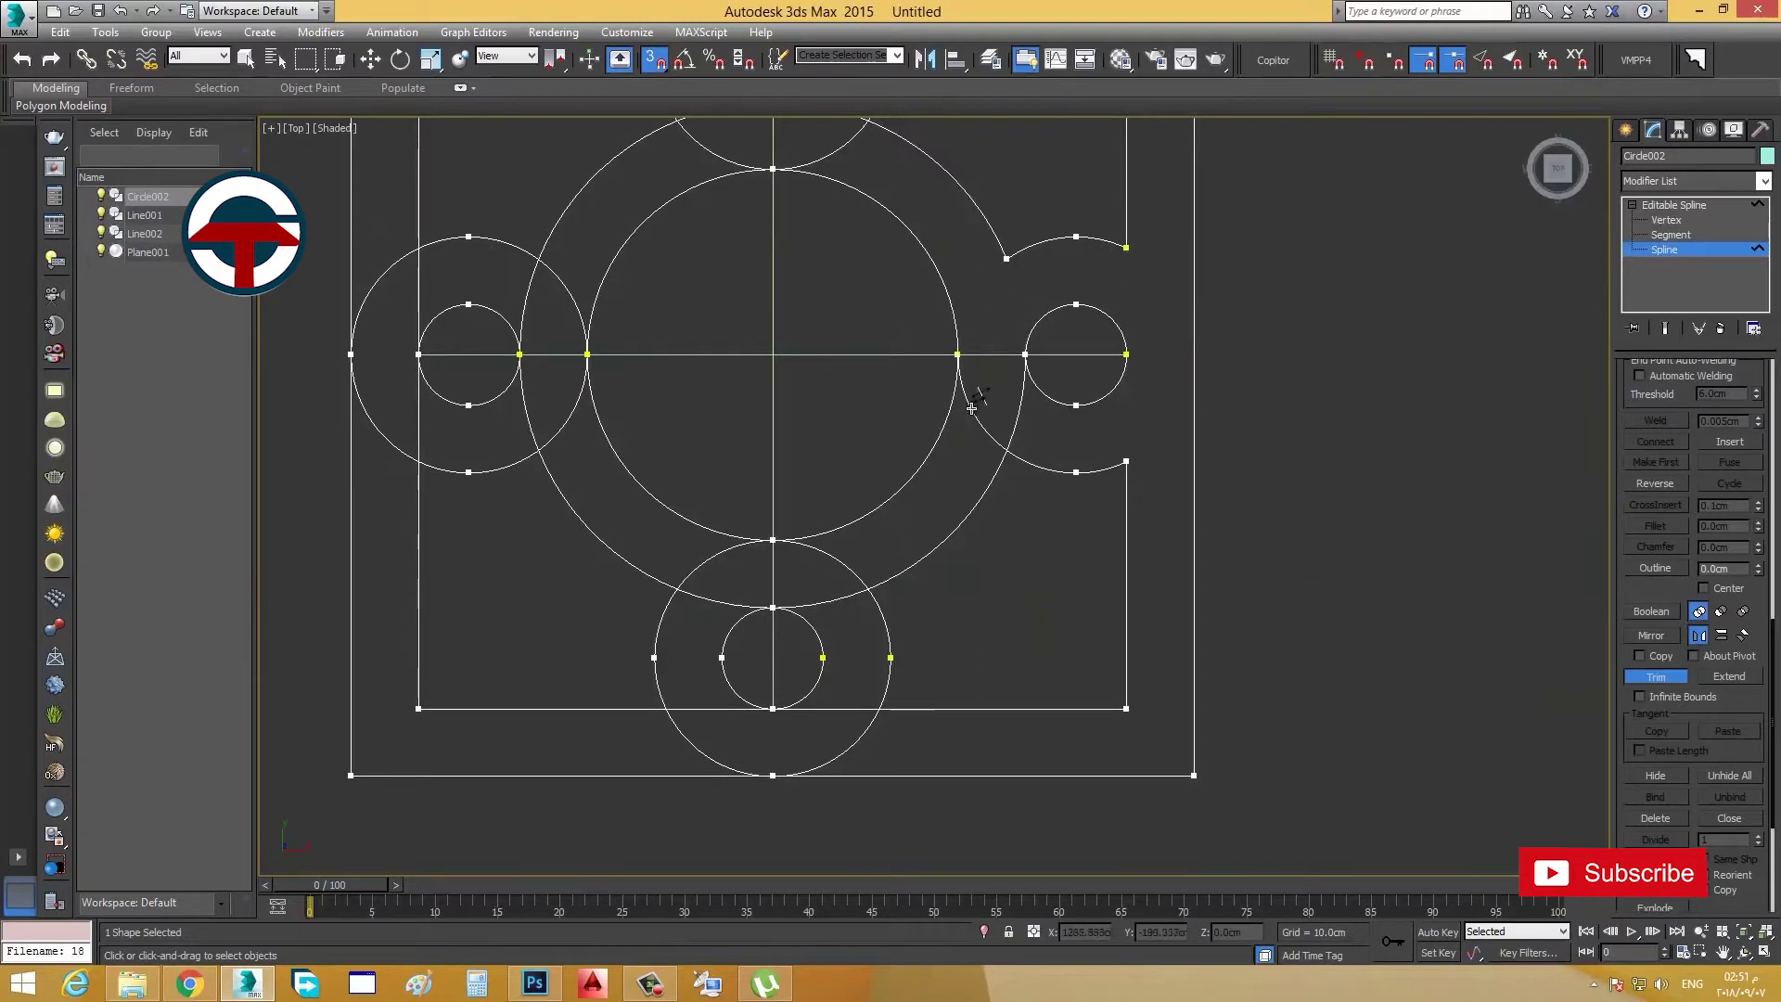
pyautogui.click(970, 401)
pyautogui.click(1018, 408)
# Step: Trim the overlapping arcs and the inner rectangle's edge around the bottom donut, leaving its small circle intact
pyautogui.moveTo(1018, 408); pyautogui.dragTo(1005, 601, button='middle')
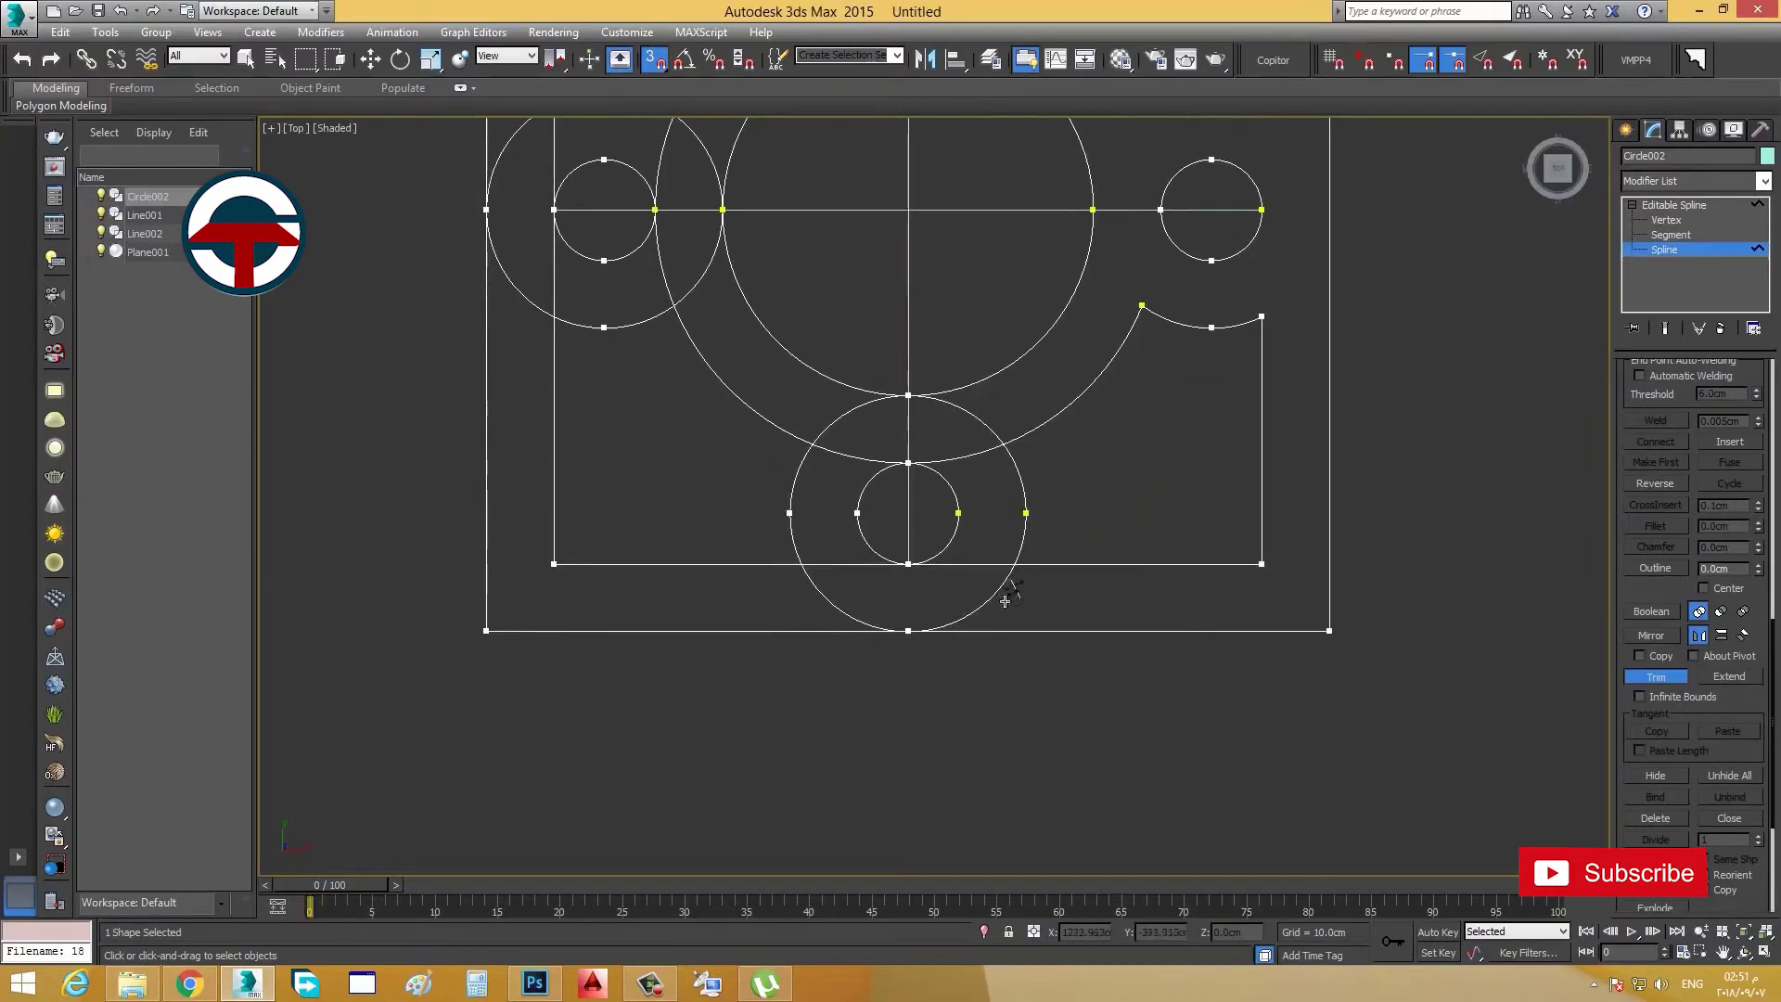
pyautogui.click(979, 565)
pyautogui.click(997, 435)
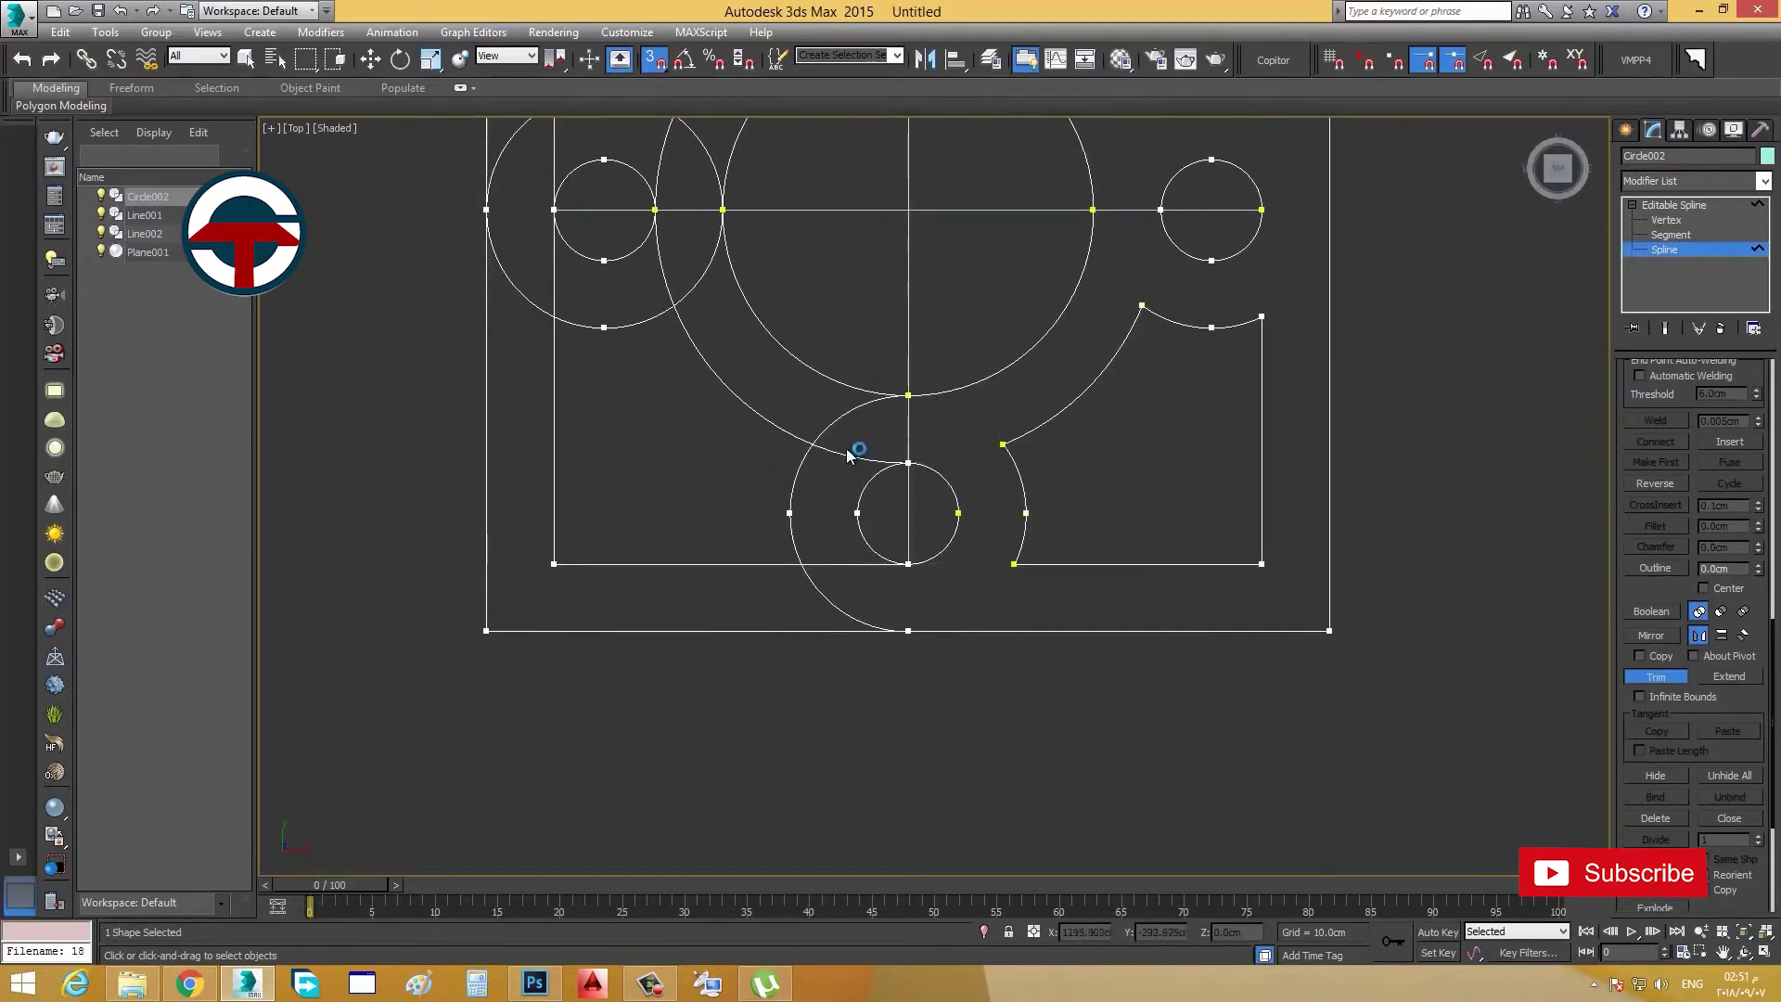
pyautogui.click(827, 564)
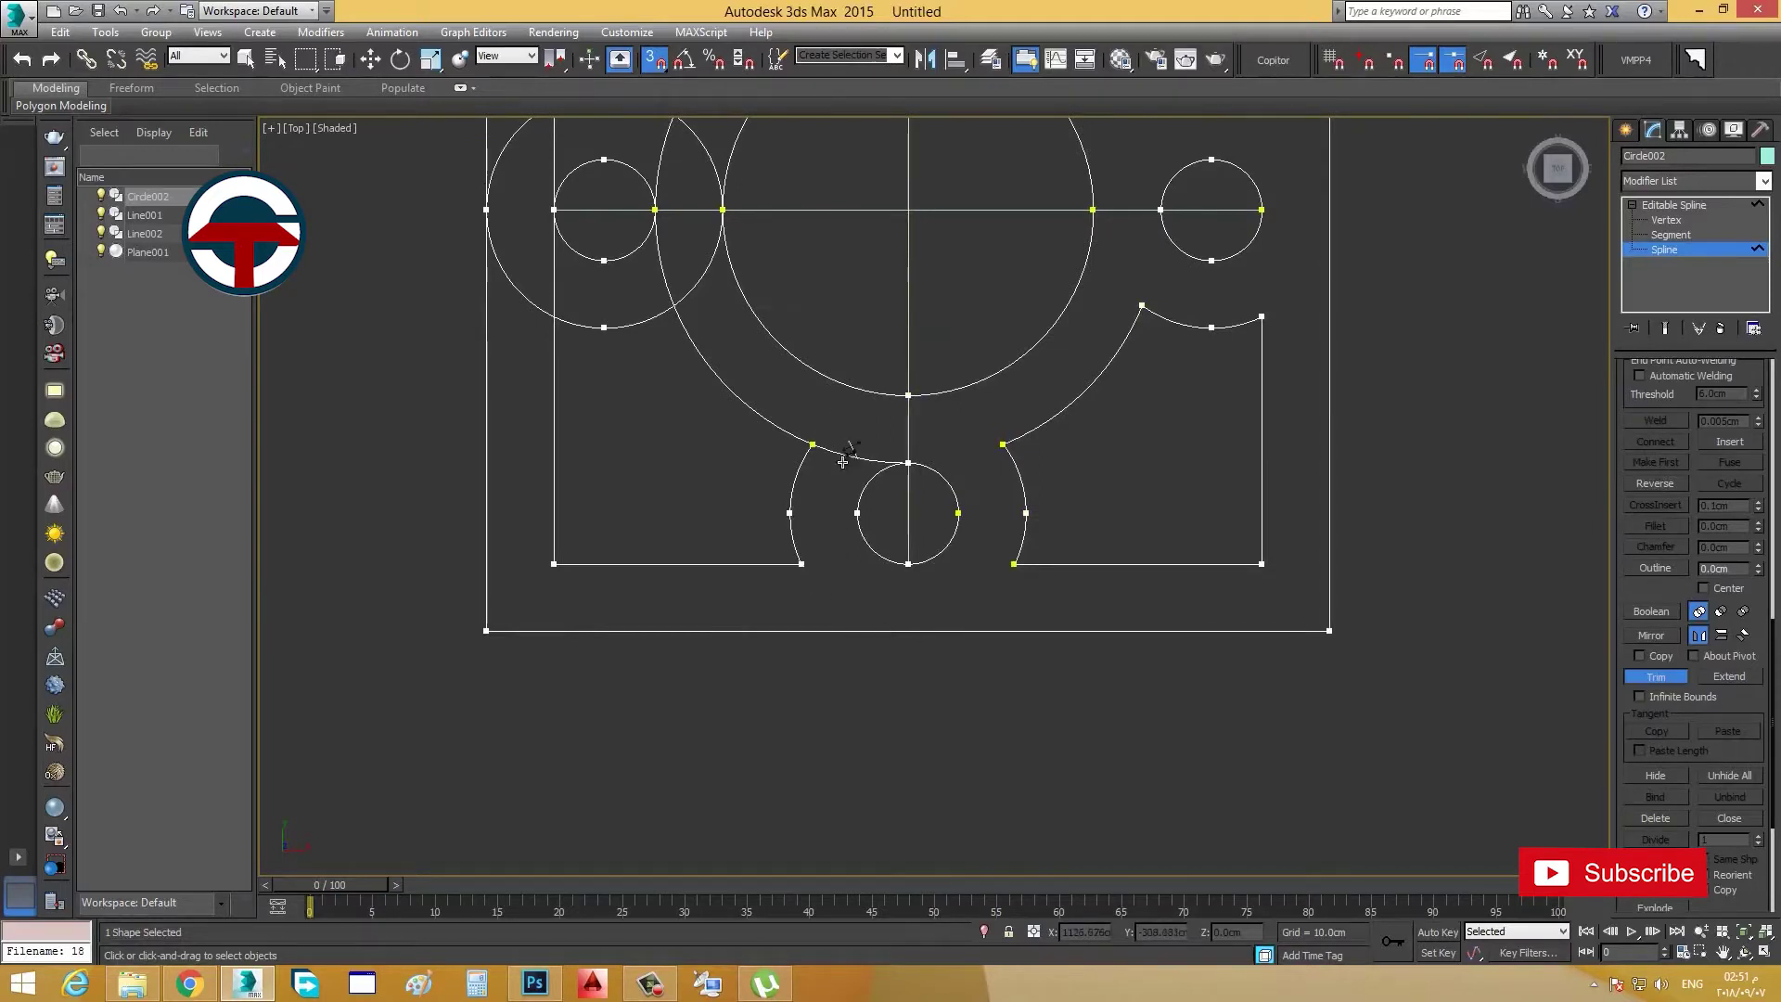
# Step: Trim the overlapping arcs and the inner rectangle's edge around the left donut, leaving its small circle intact
pyautogui.moveTo(731, 607); pyautogui.dragTo(779, 575, button='middle')
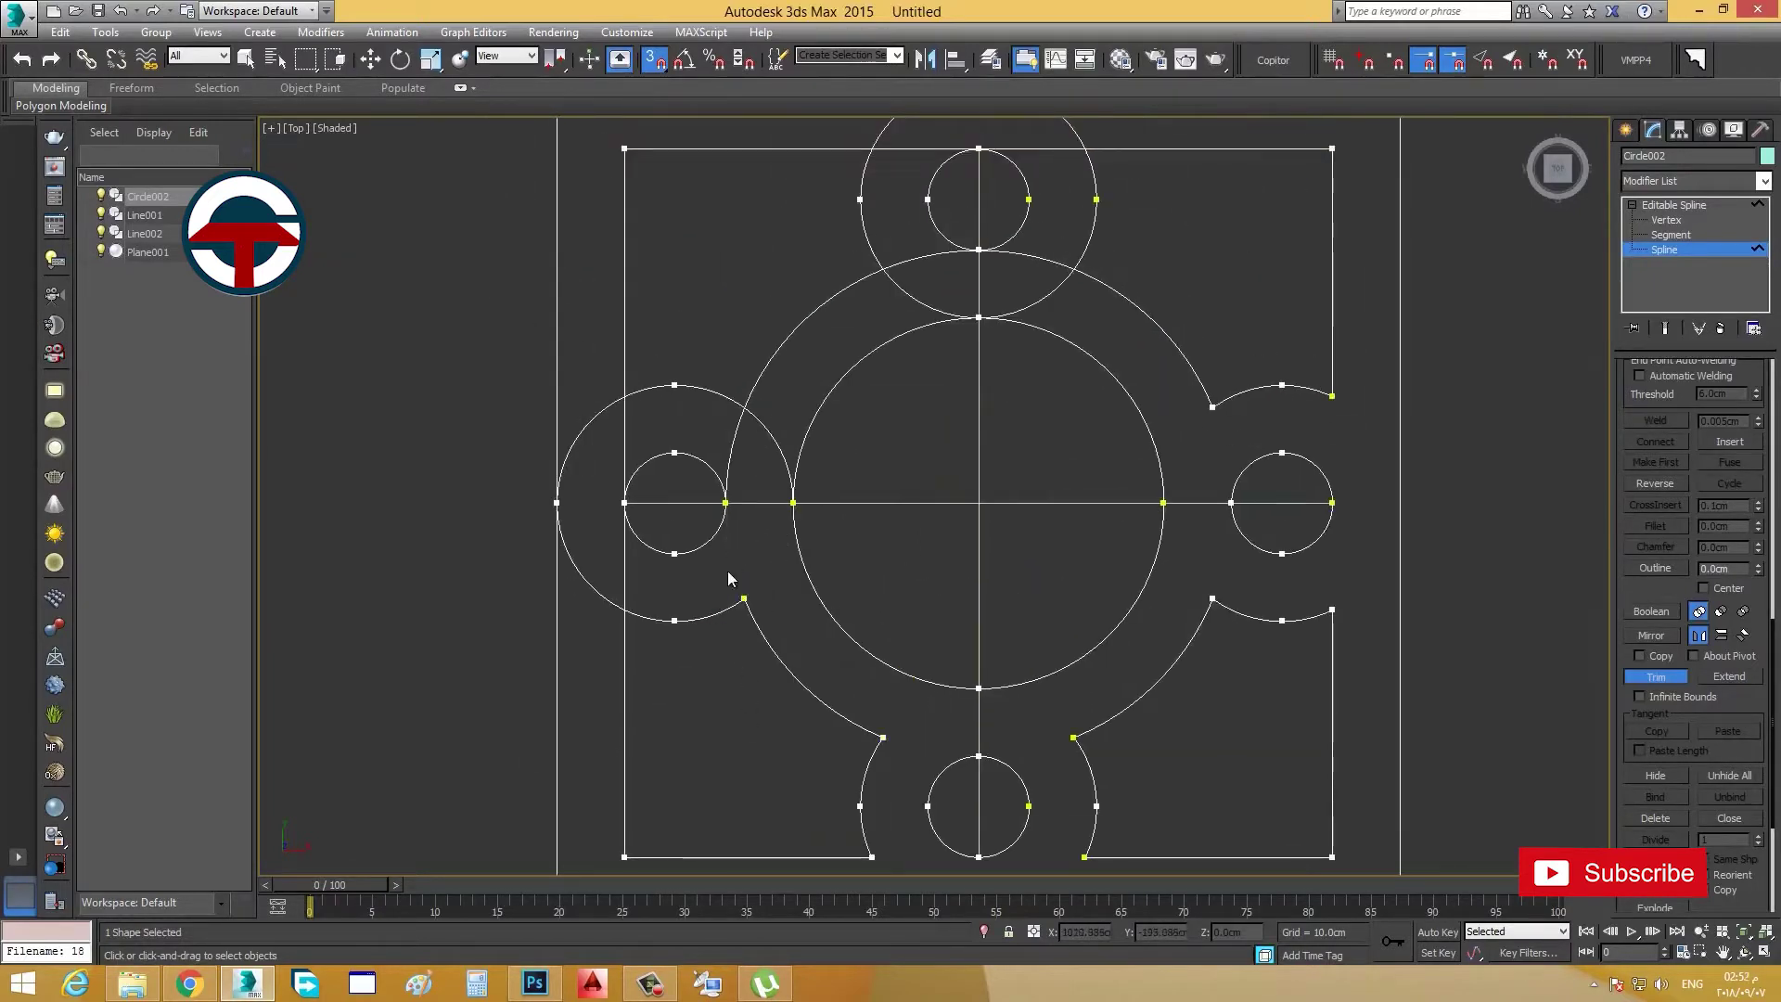
pyautogui.click(624, 573)
pyautogui.click(597, 588)
pyautogui.moveTo(673, 665); pyautogui.dragTo(805, 545, button='middle')
pyautogui.click(806, 549)
pyautogui.click(788, 557)
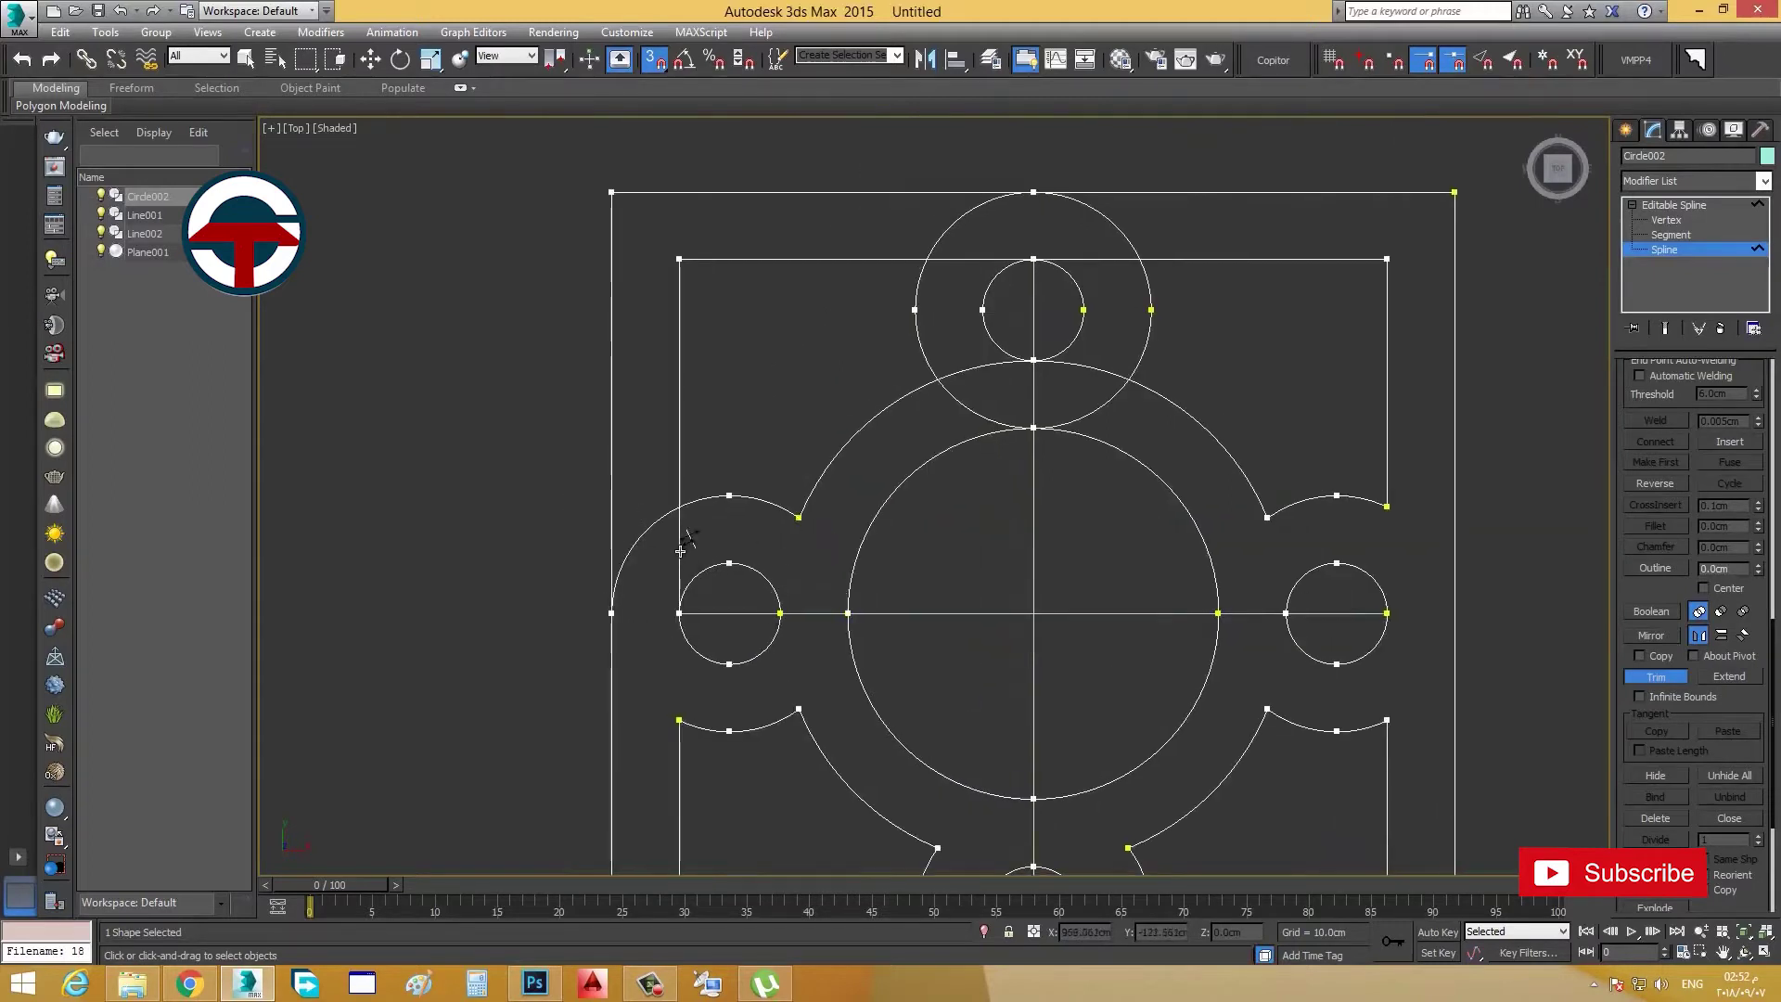
pyautogui.click(655, 530)
# Step: Trim the overlapping arcs and the inner rectangle's edge around the top donut, then end trimming
pyautogui.moveTo(939, 418); pyautogui.dragTo(905, 555, button='middle')
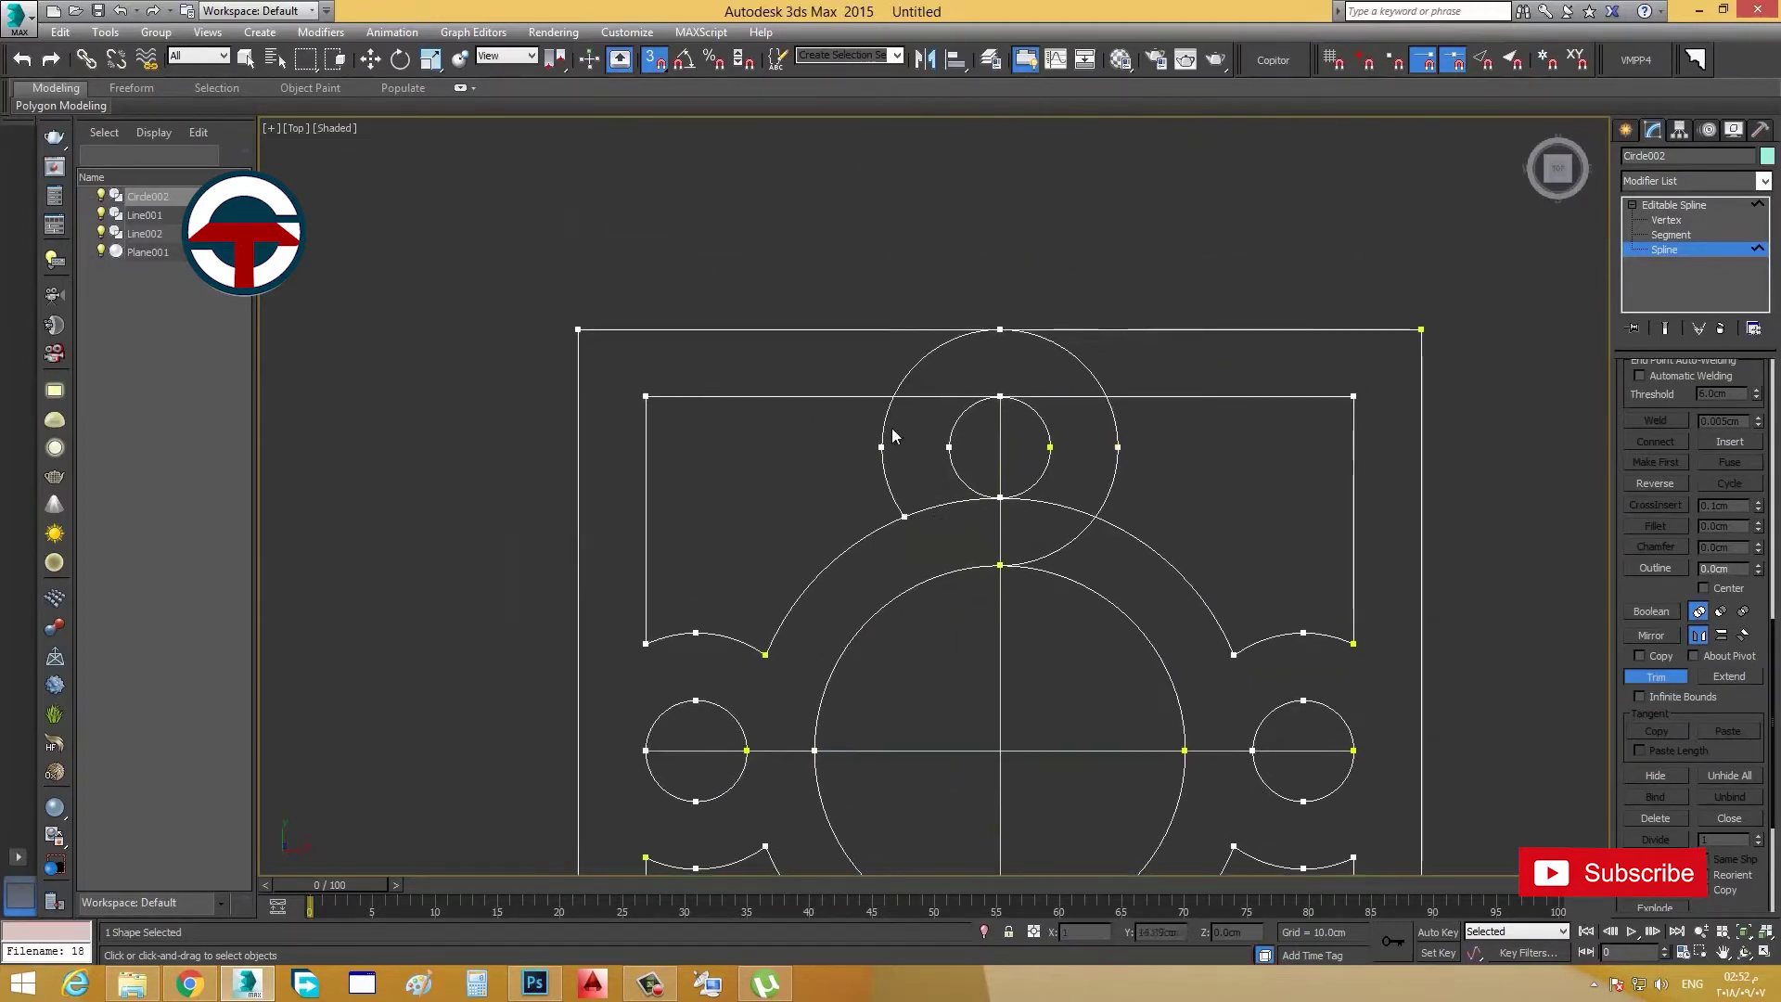
pyautogui.click(913, 367)
pyautogui.click(928, 396)
pyautogui.click(927, 509)
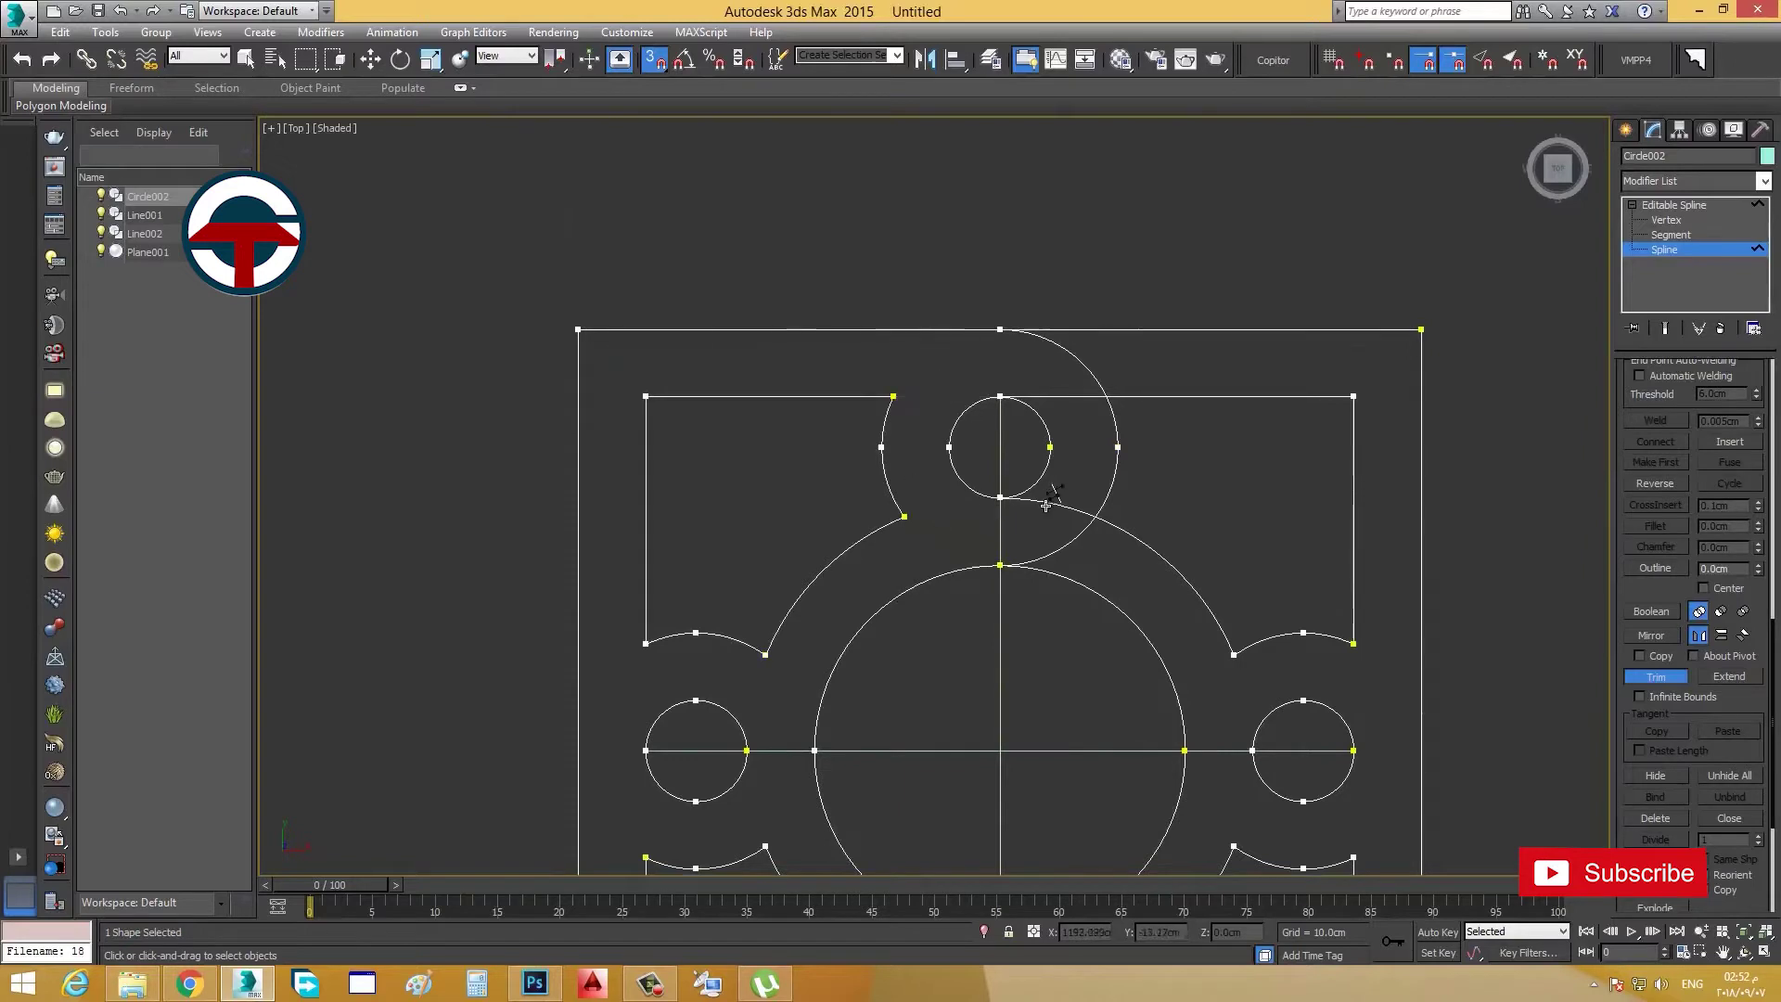
pyautogui.click(1058, 554)
pyautogui.click(1098, 389)
pyautogui.click(1065, 396)
pyautogui.moveTo(994, 590); pyautogui.dragTo(956, 475, button='middle')
pyautogui.scroll(-4, 965, 520)
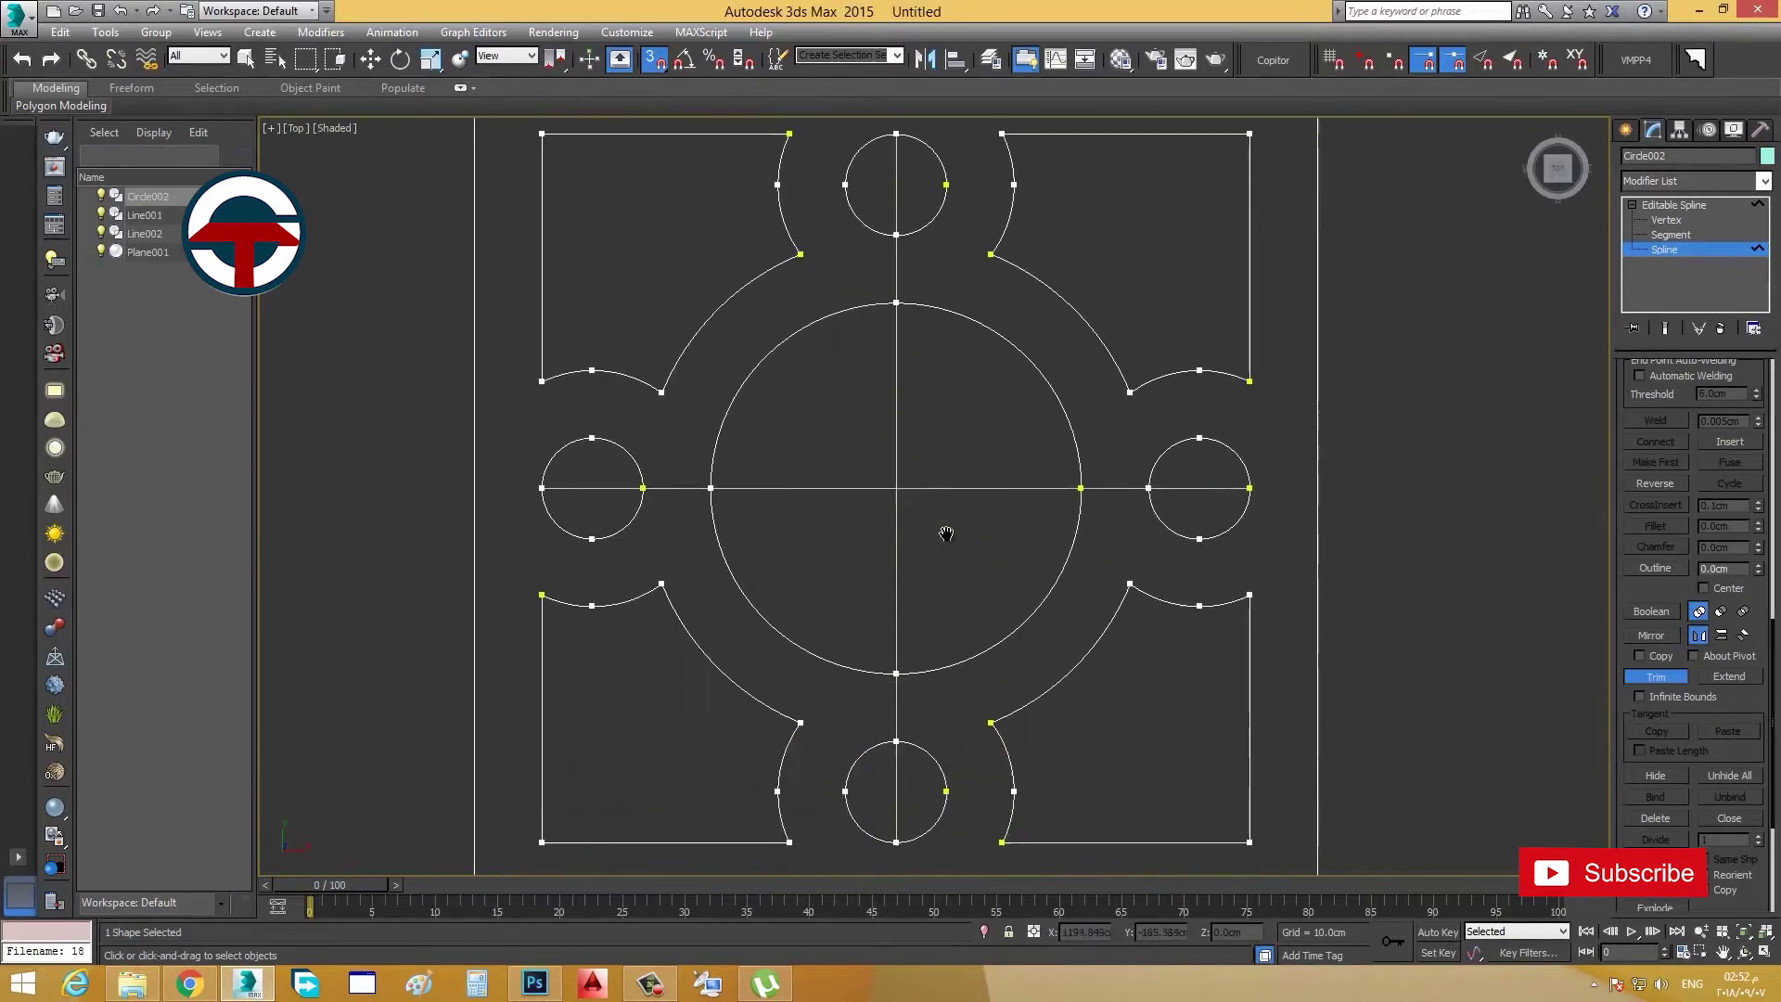
pyautogui.press('w')
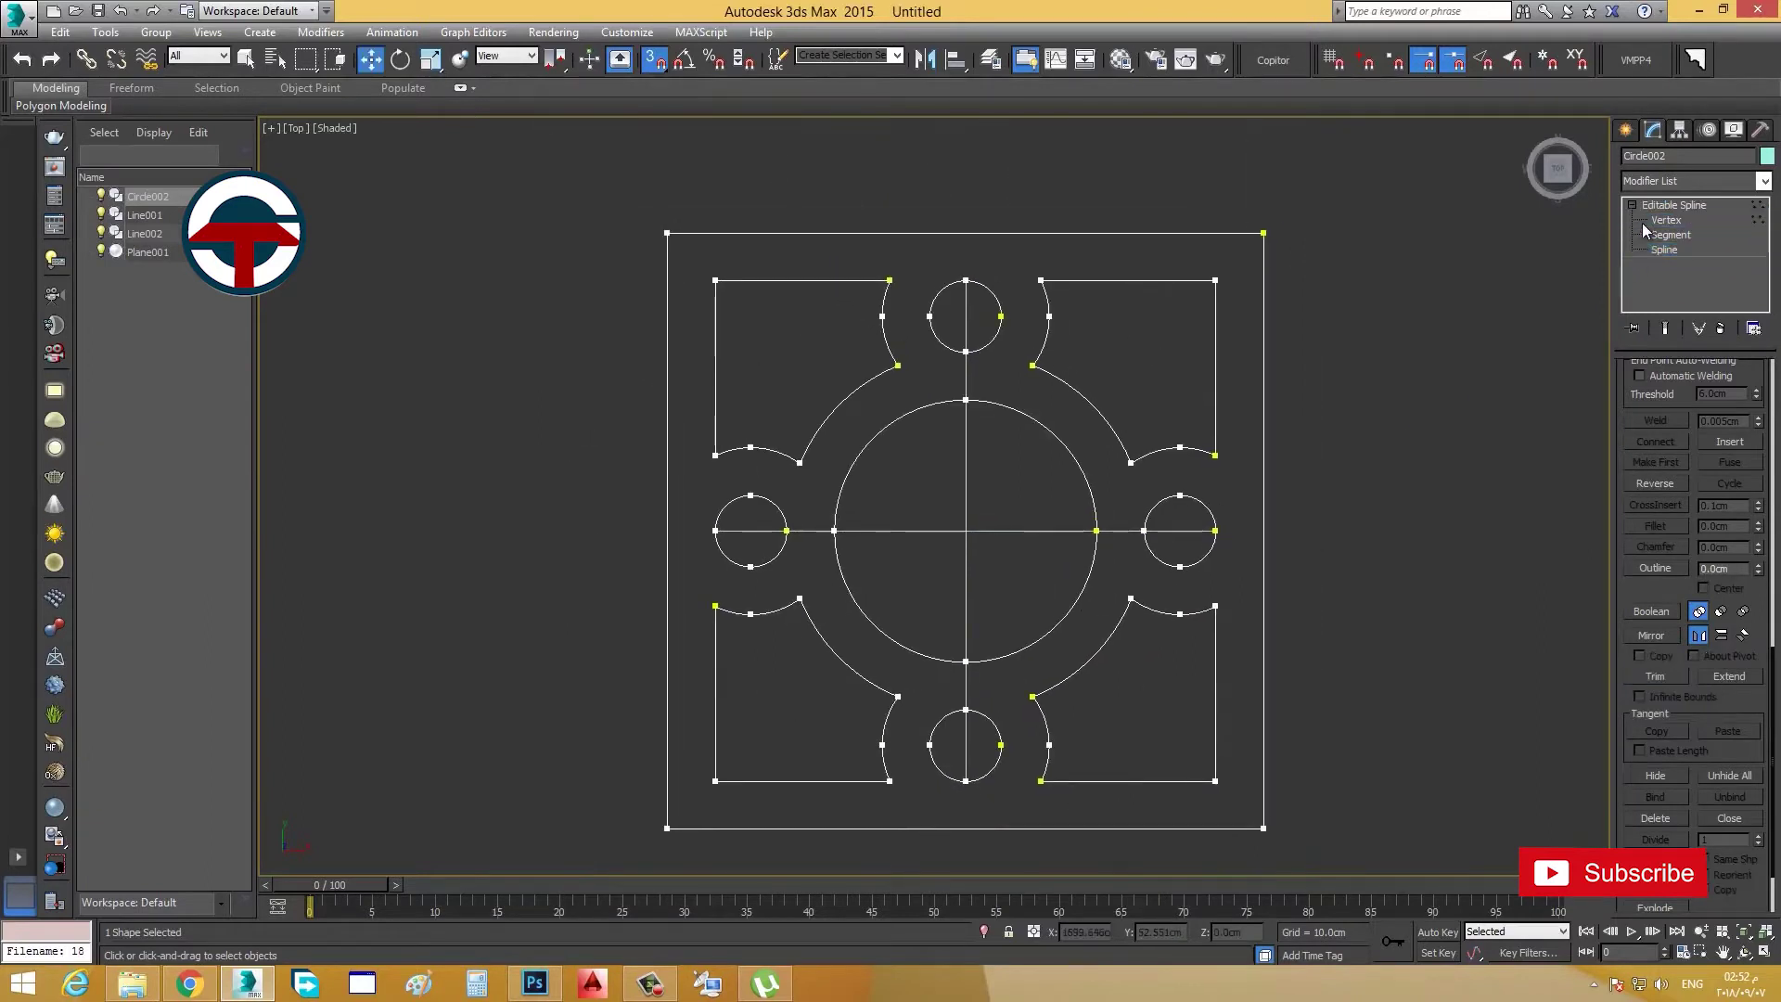
# Step: Select all vertices of the trimmed ceiling spline and weld the coincident ones
pyautogui.click(1642, 223)
pyautogui.moveTo(1373, 197); pyautogui.dragTo(543, 888)
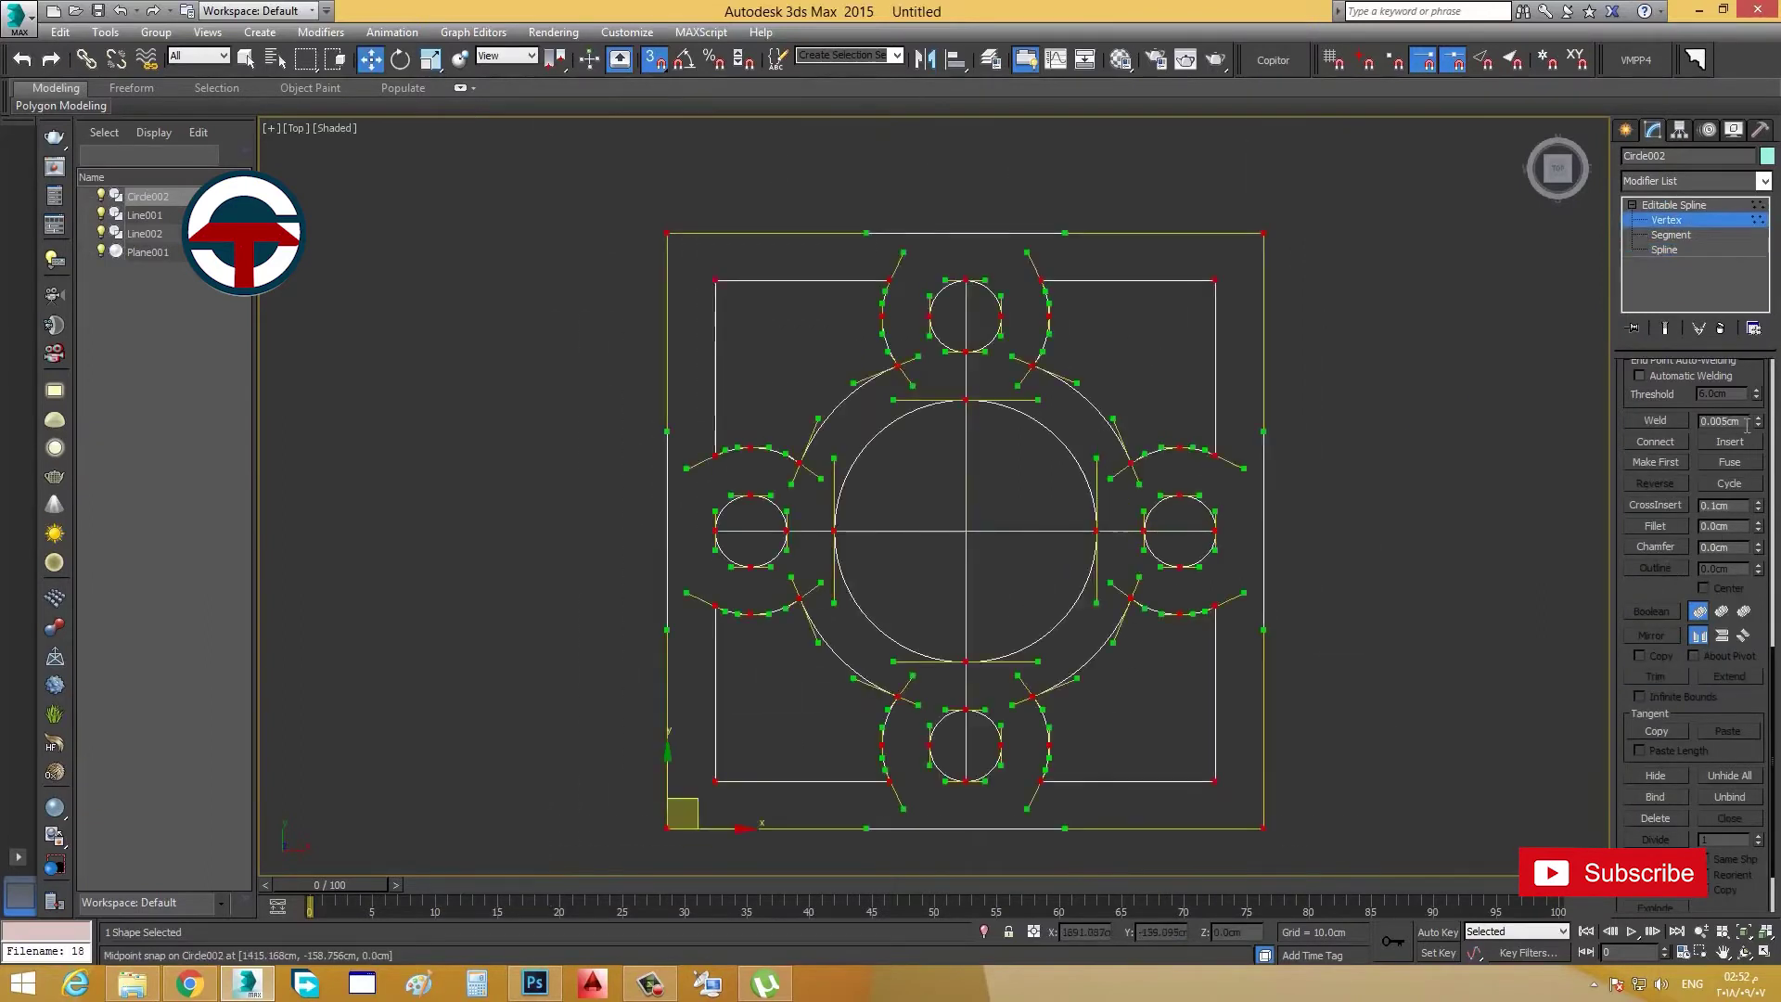
pyautogui.click(1654, 420)
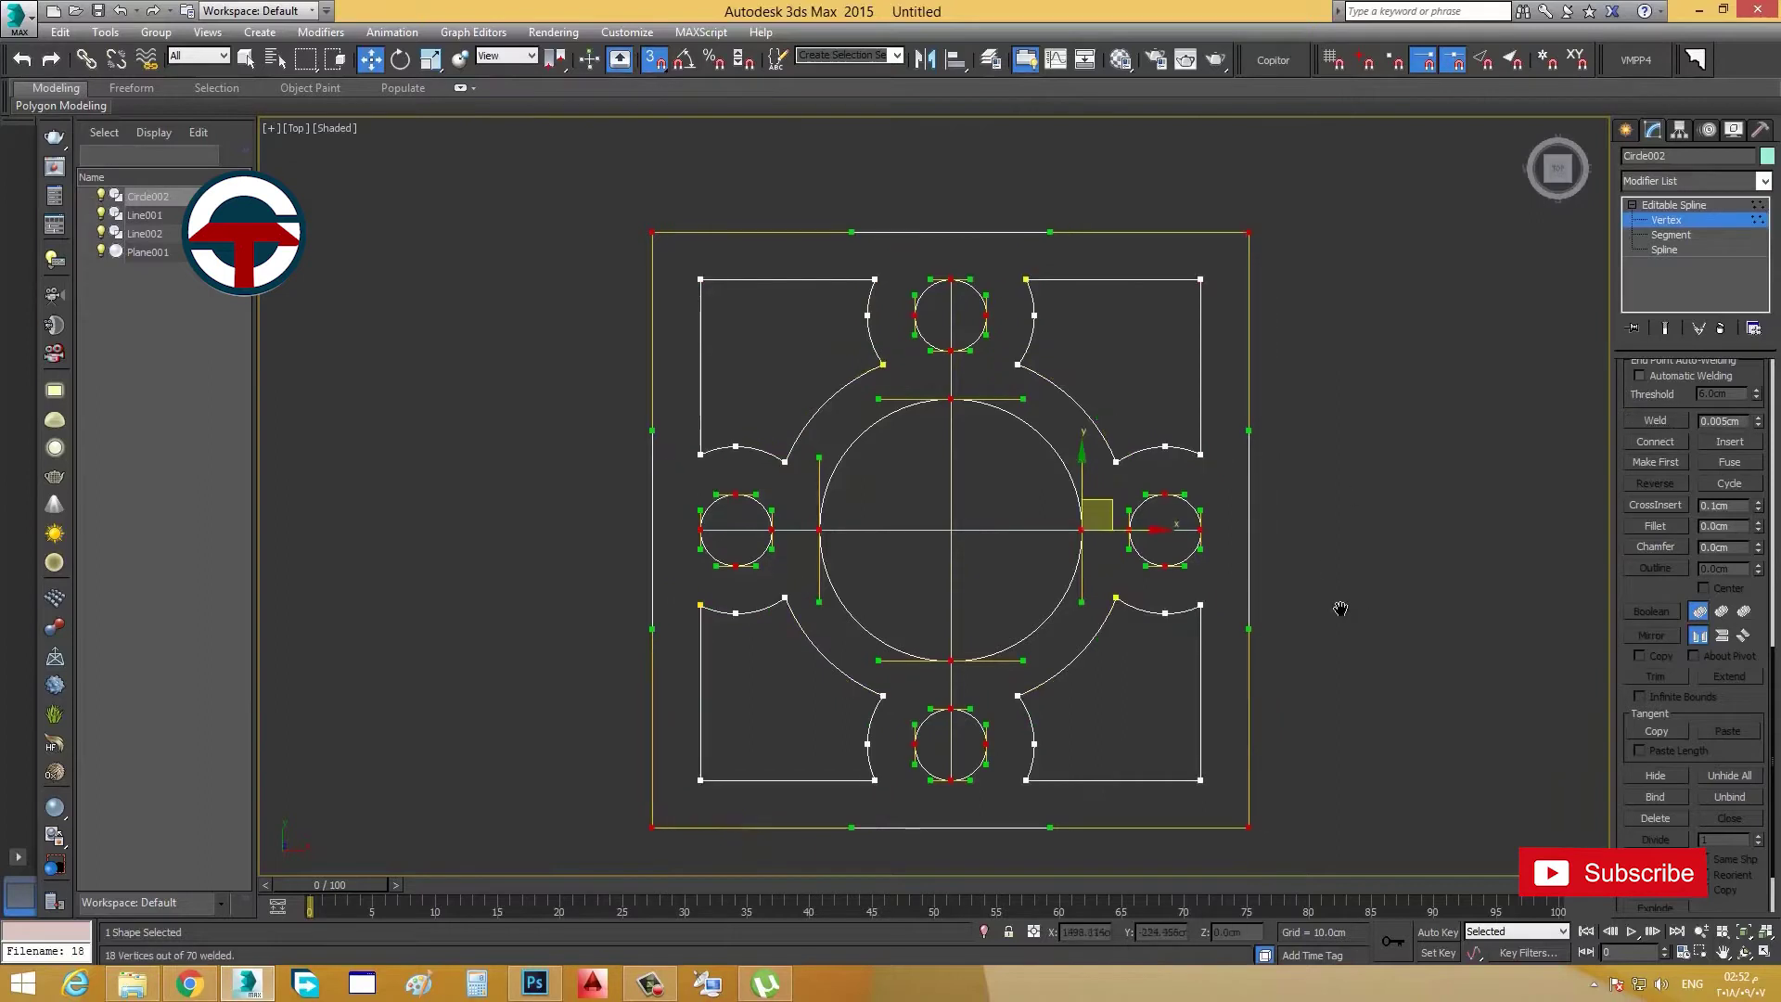
# Step: Extrude the ceiling spline by 2 cm and check the solid in 3D before returning to the top view
pyautogui.click(1721, 182)
pyautogui.scroll(-3, 1660, 594)
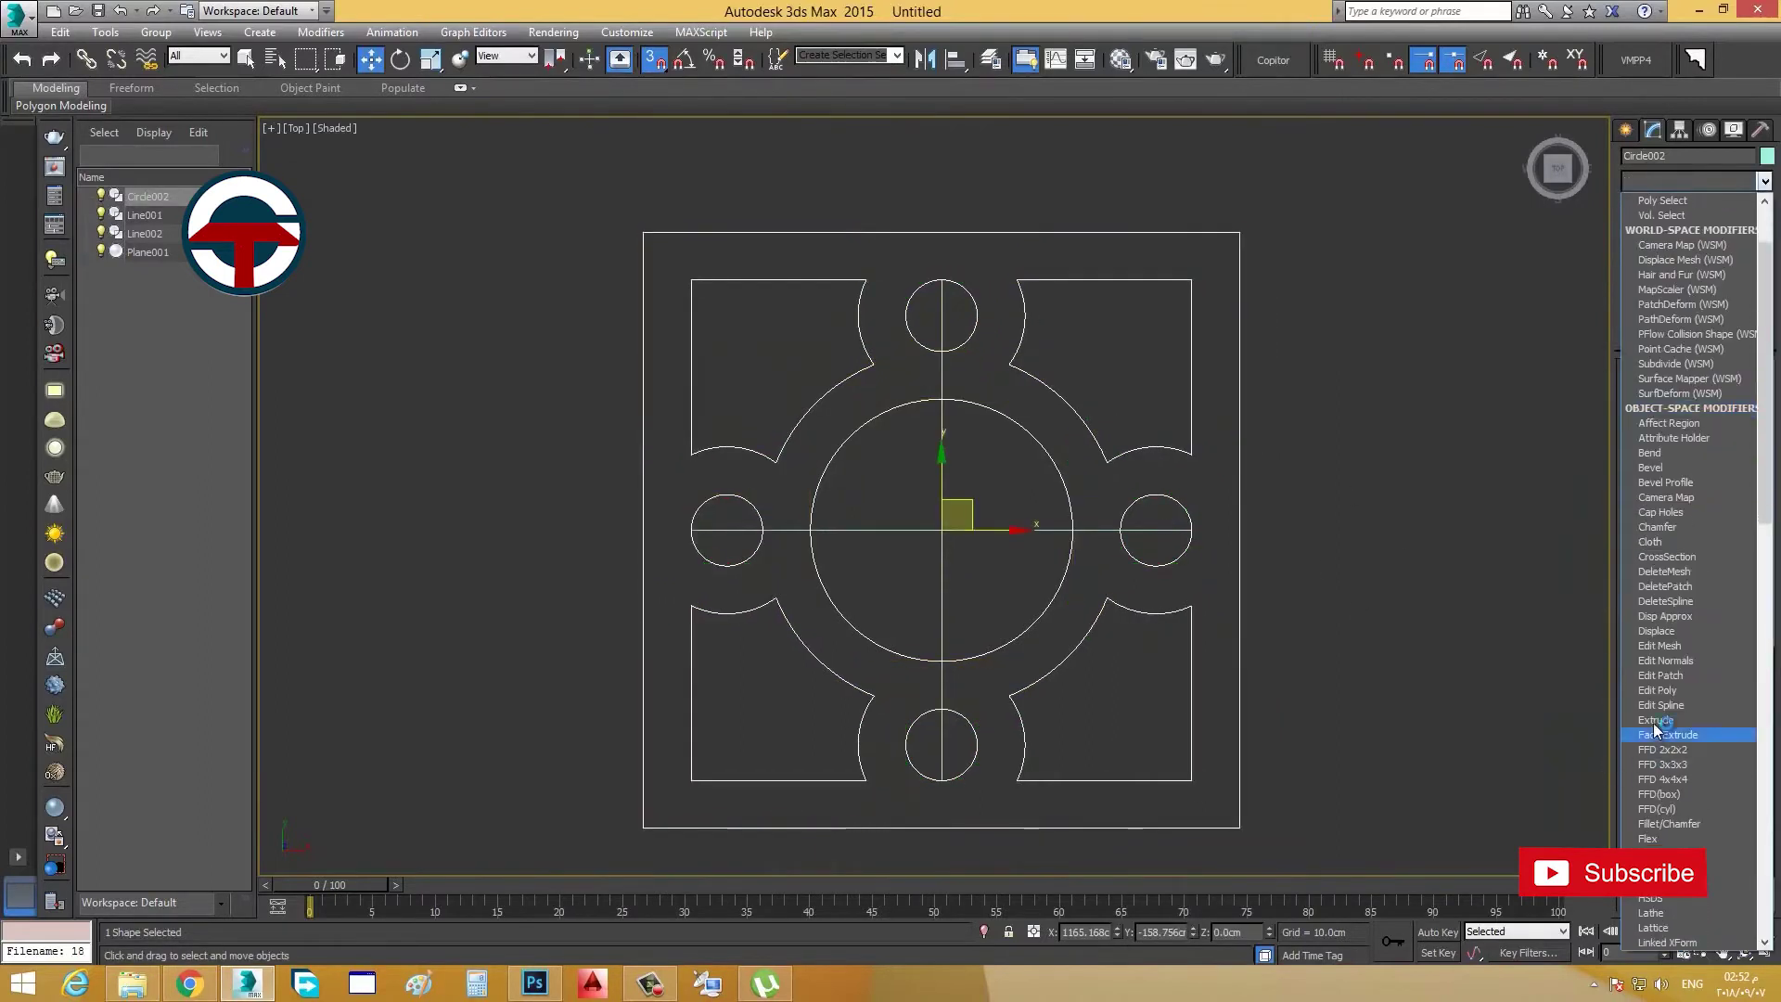
pyautogui.click(1660, 728)
pyautogui.click(1721, 395)
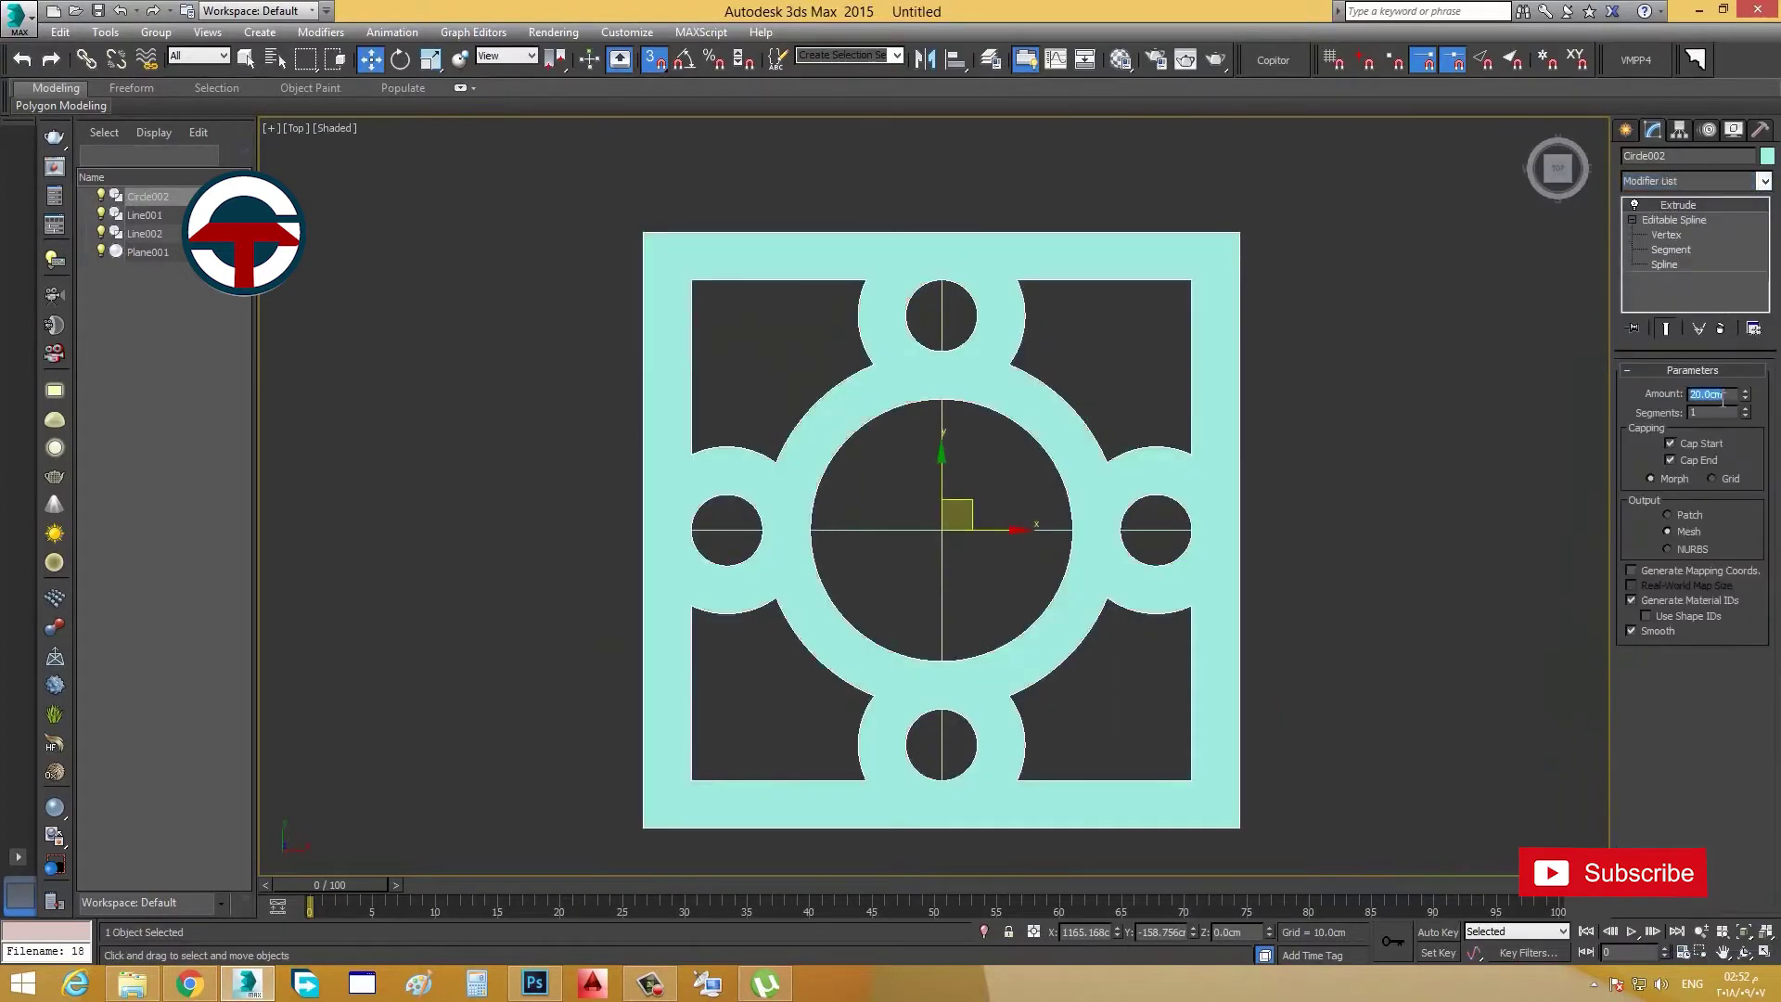
pyautogui.write('2')
pyautogui.press('Return')
pyautogui.click(1447, 529)
pyautogui.keyDown('alt'); pyautogui.moveTo(1447, 528); pyautogui.dragTo(1541, 96, button='middle'); pyautogui.keyUp('alt')
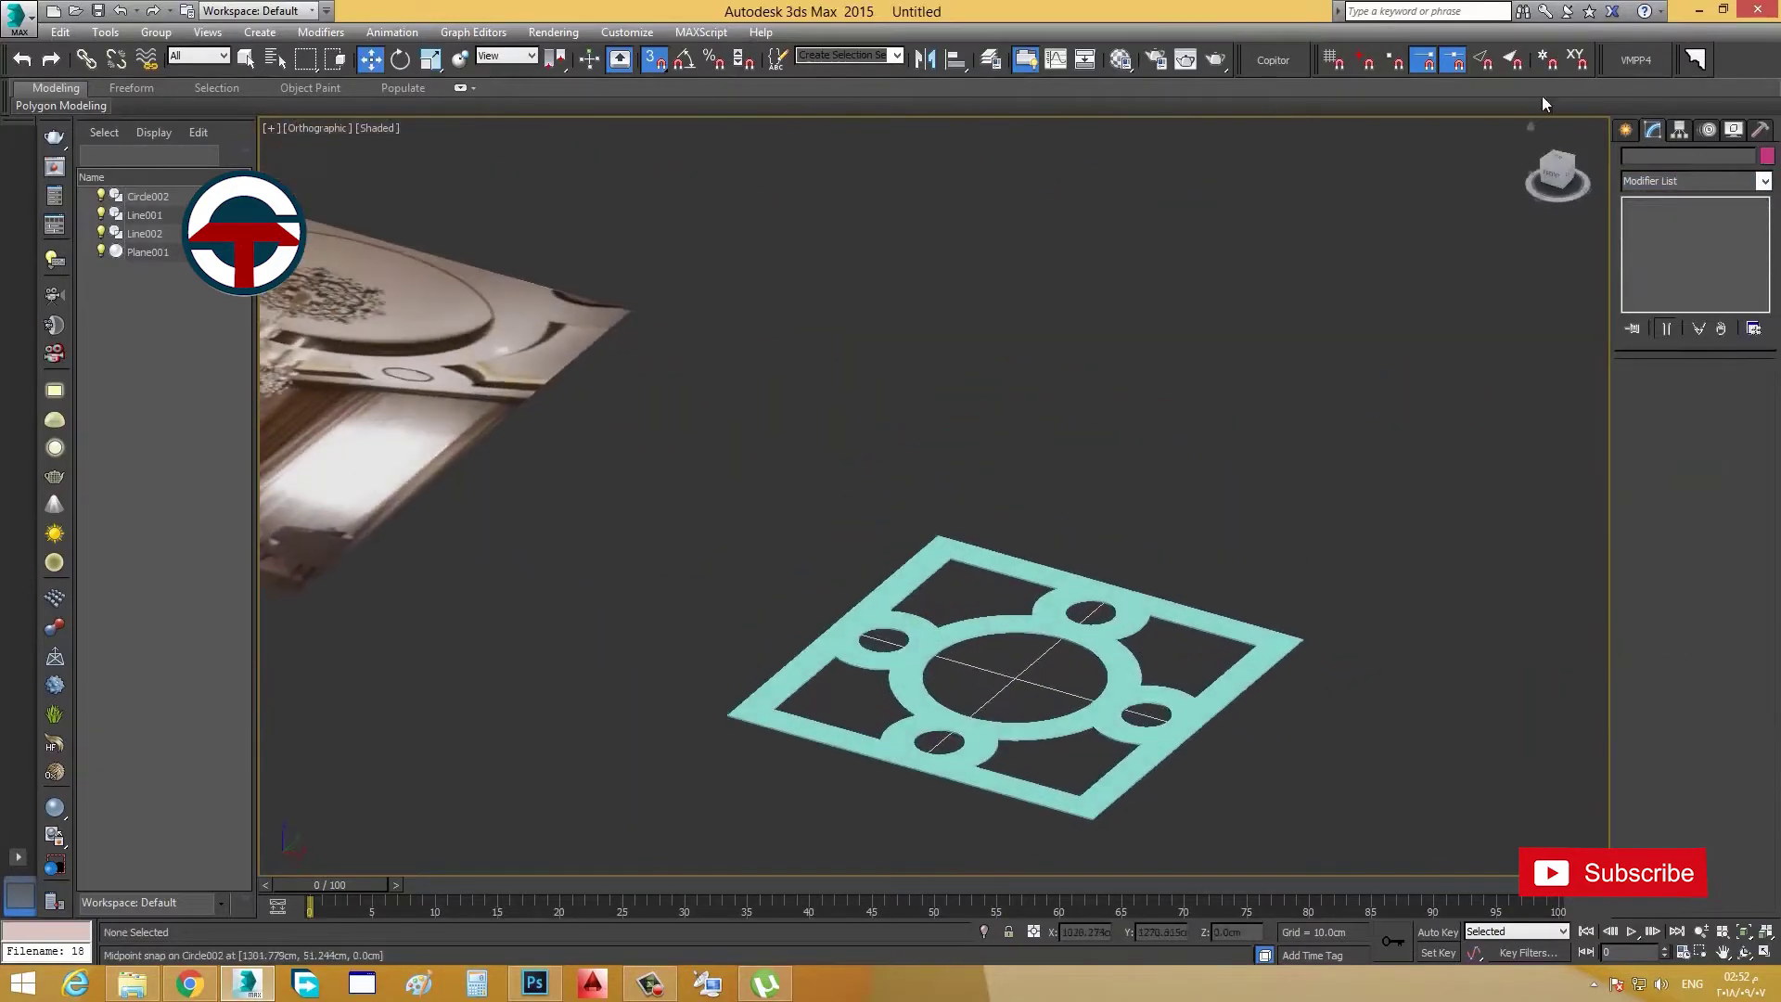
pyautogui.click(1568, 177)
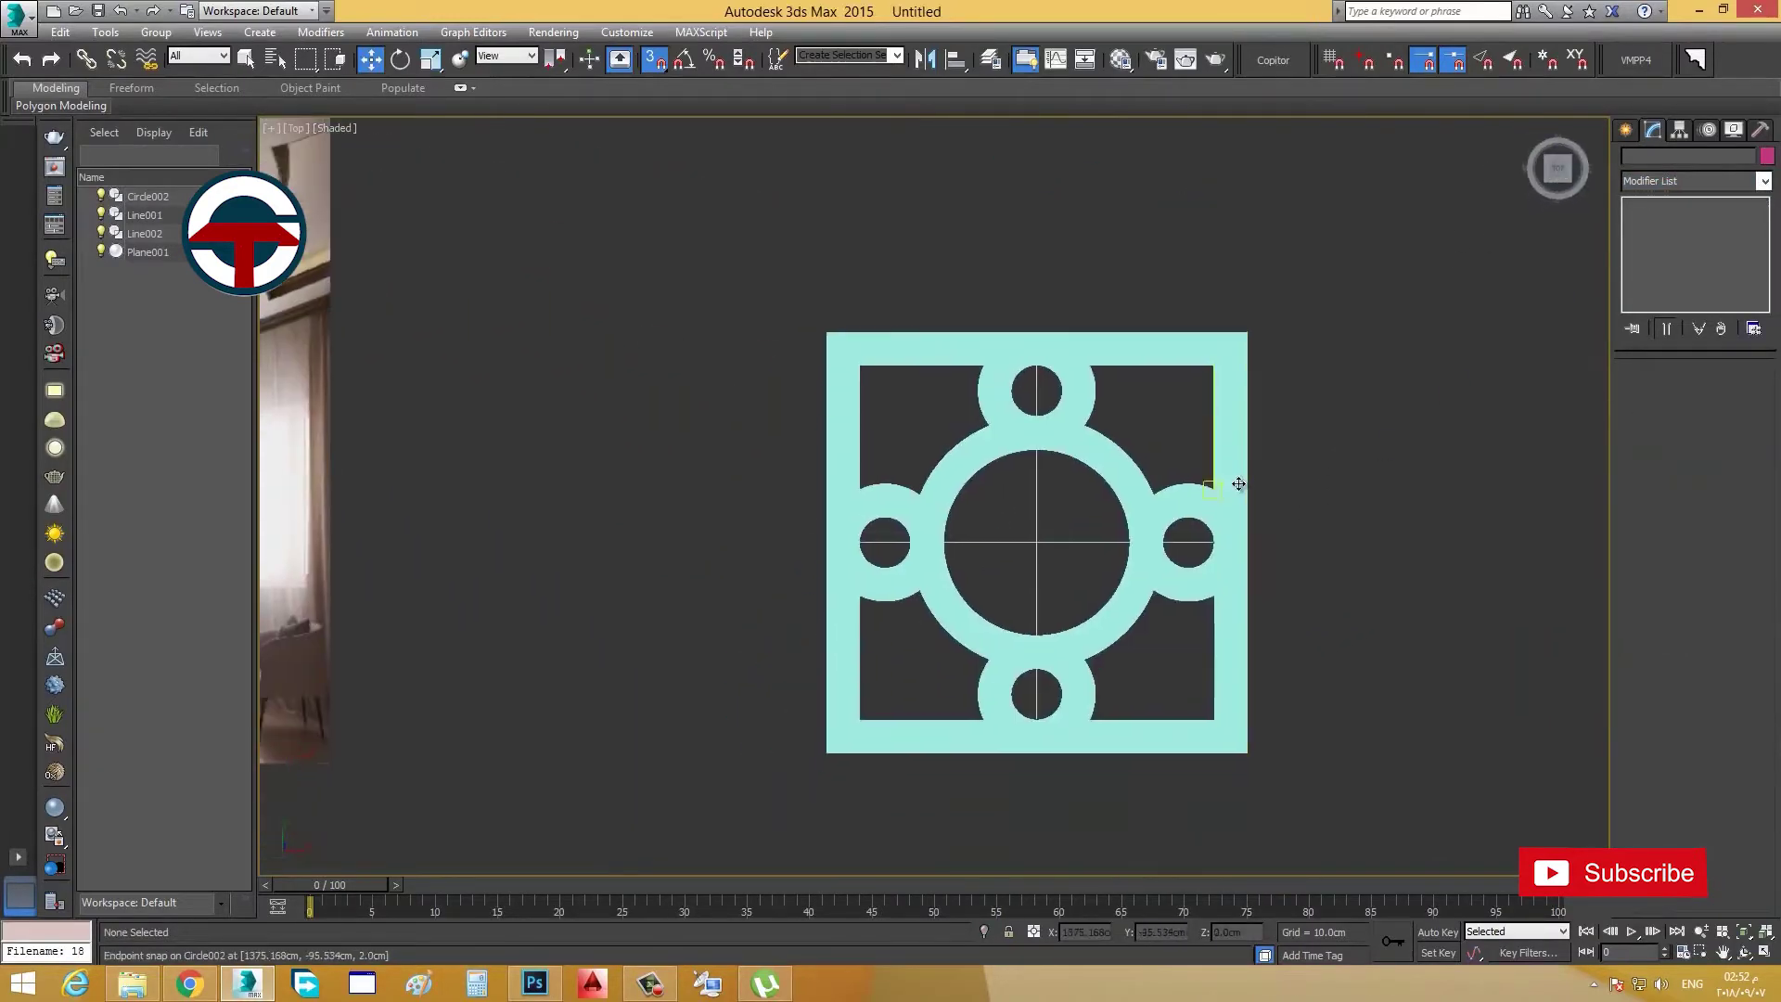
# Step: Change the extruded ceiling frame's object color to grey
pyautogui.click(1239, 483)
pyautogui.click(1770, 156)
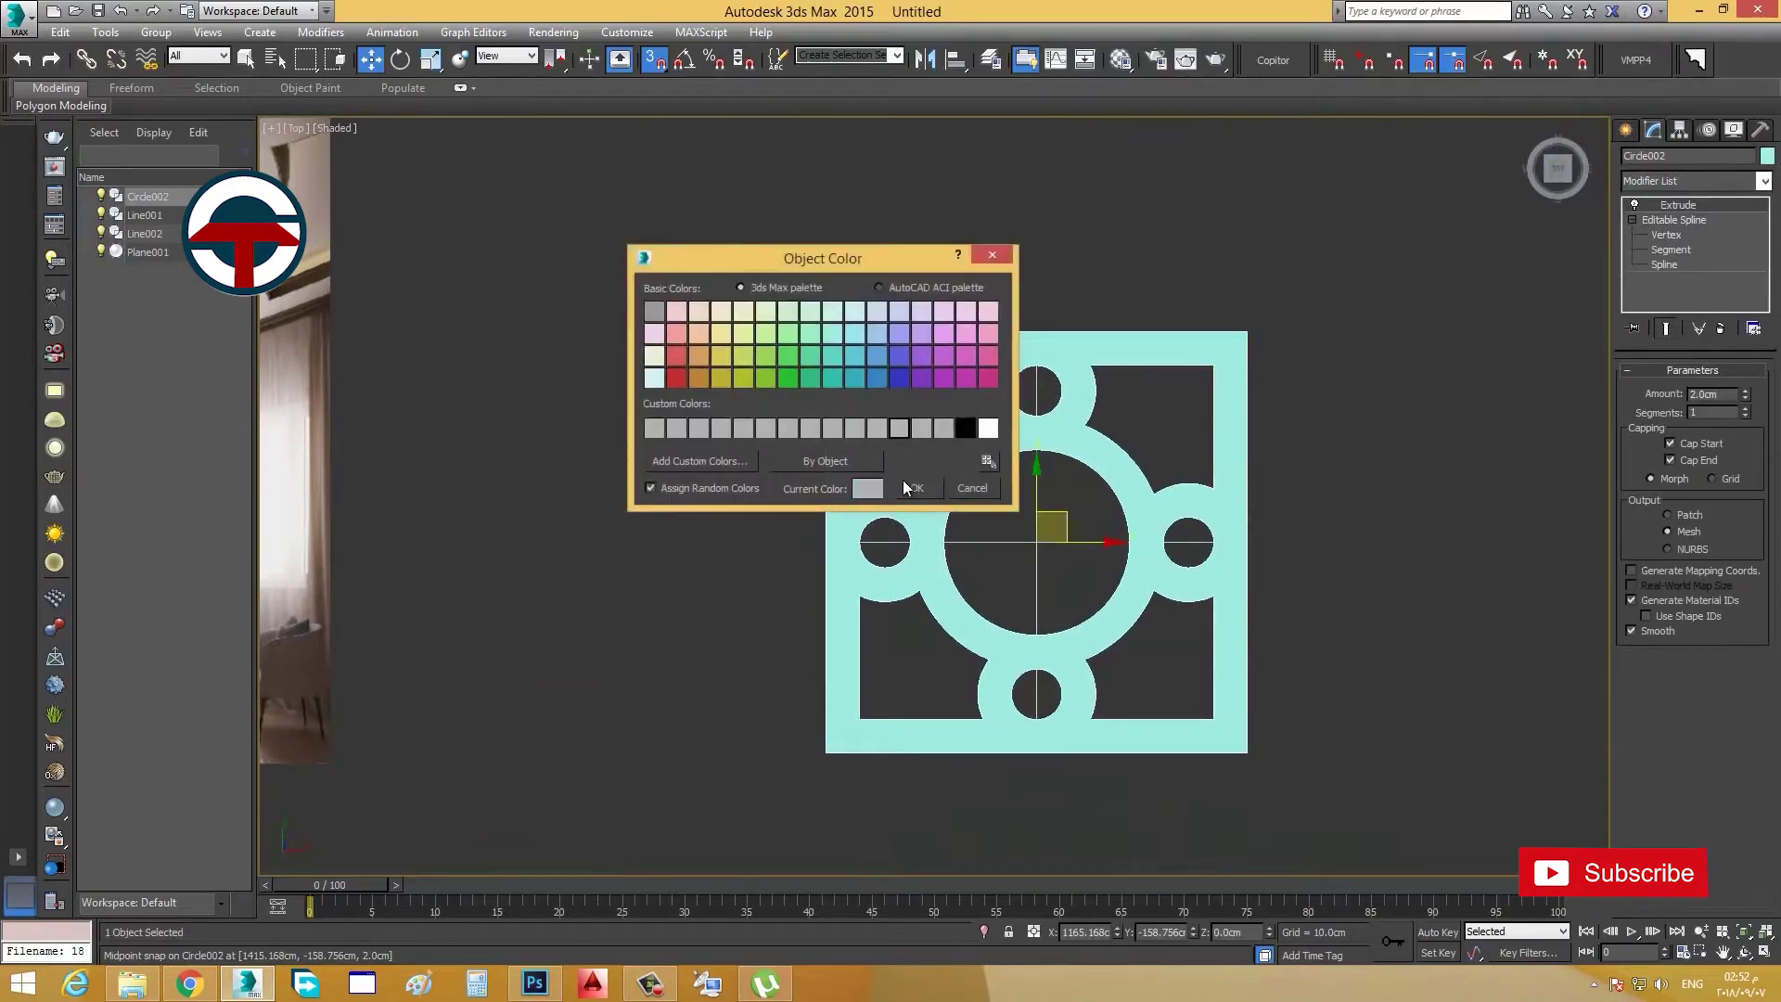
pyautogui.click(911, 487)
# Step: Detach a copy of the lower-right corner spline as a separate shape named SETARA
pyautogui.click(1666, 264)
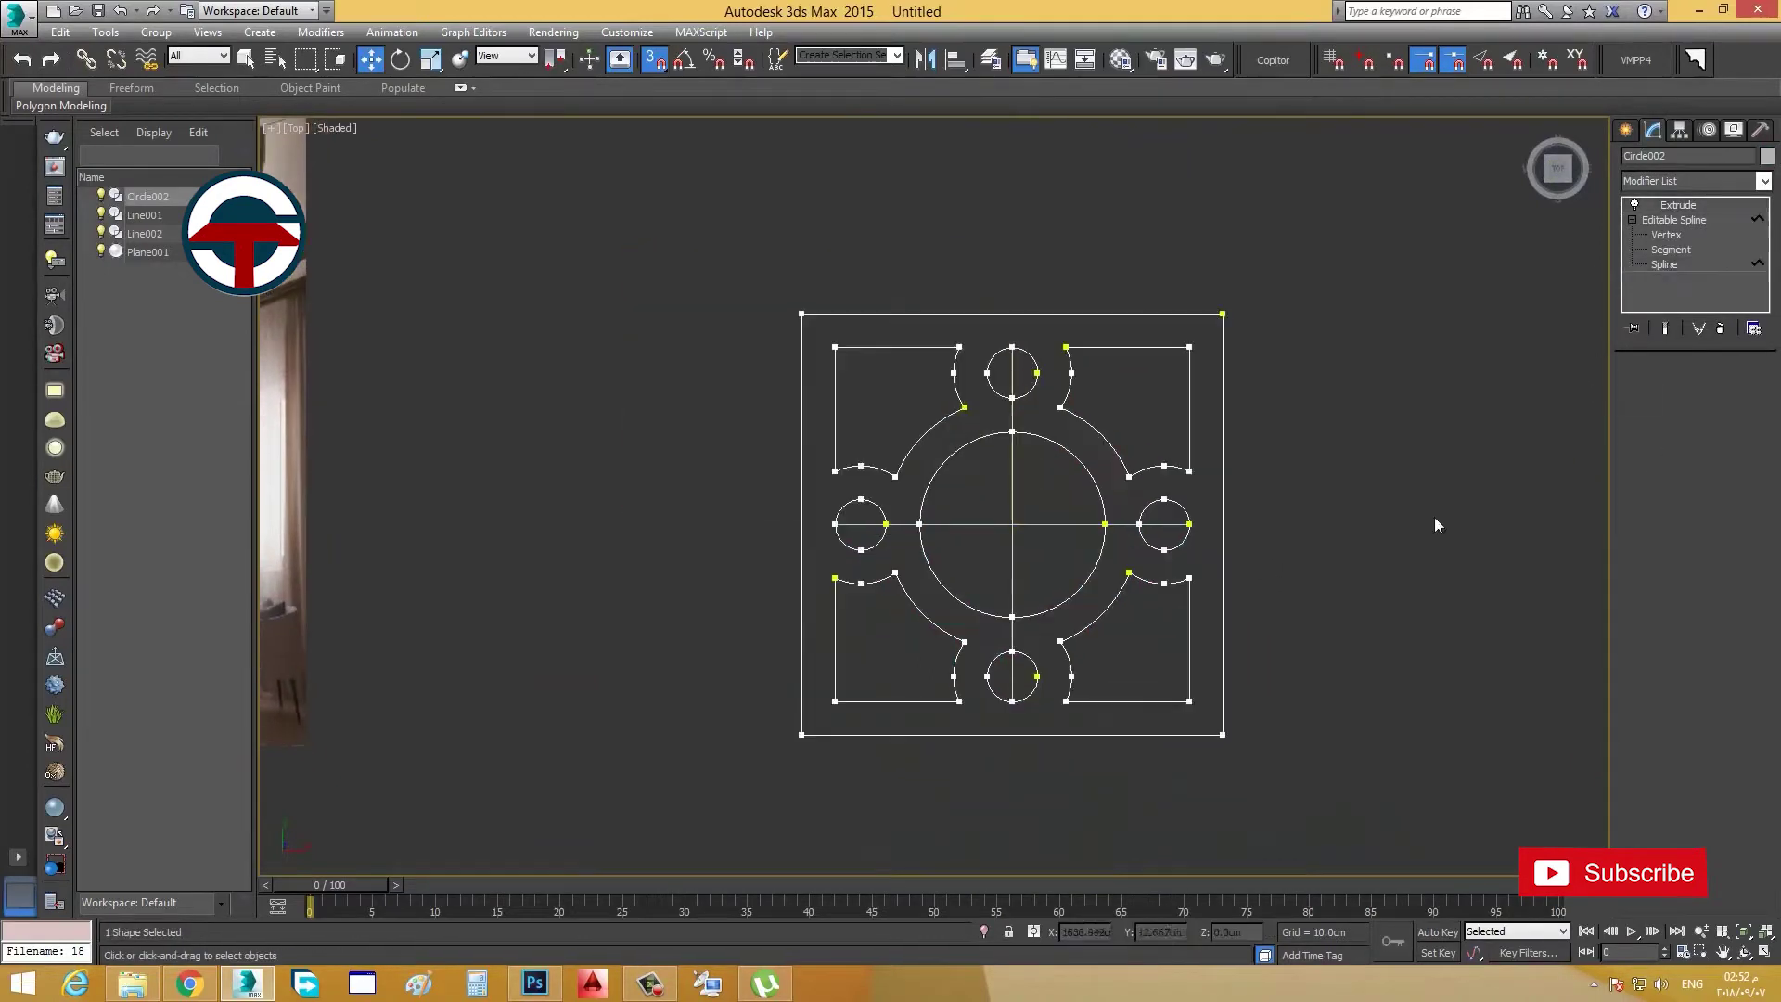
pyautogui.click(1190, 618)
pyautogui.scroll(-4, 1675, 777)
pyautogui.click(1703, 684)
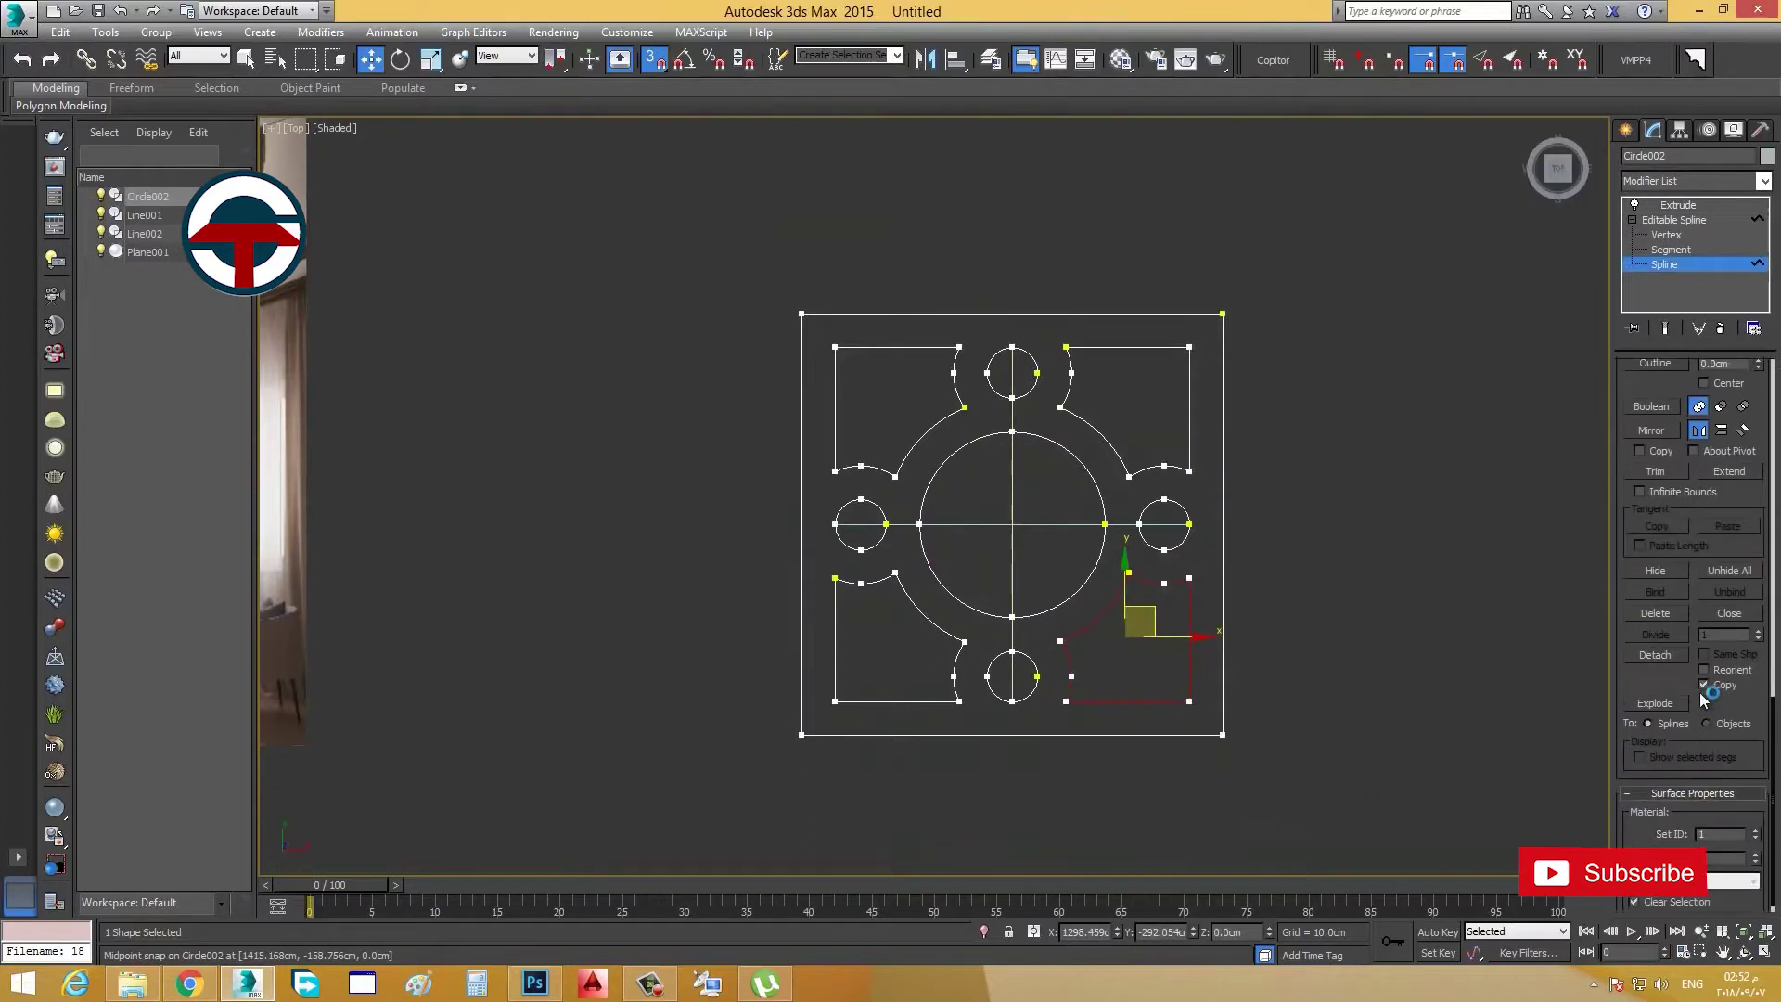
pyautogui.click(1654, 655)
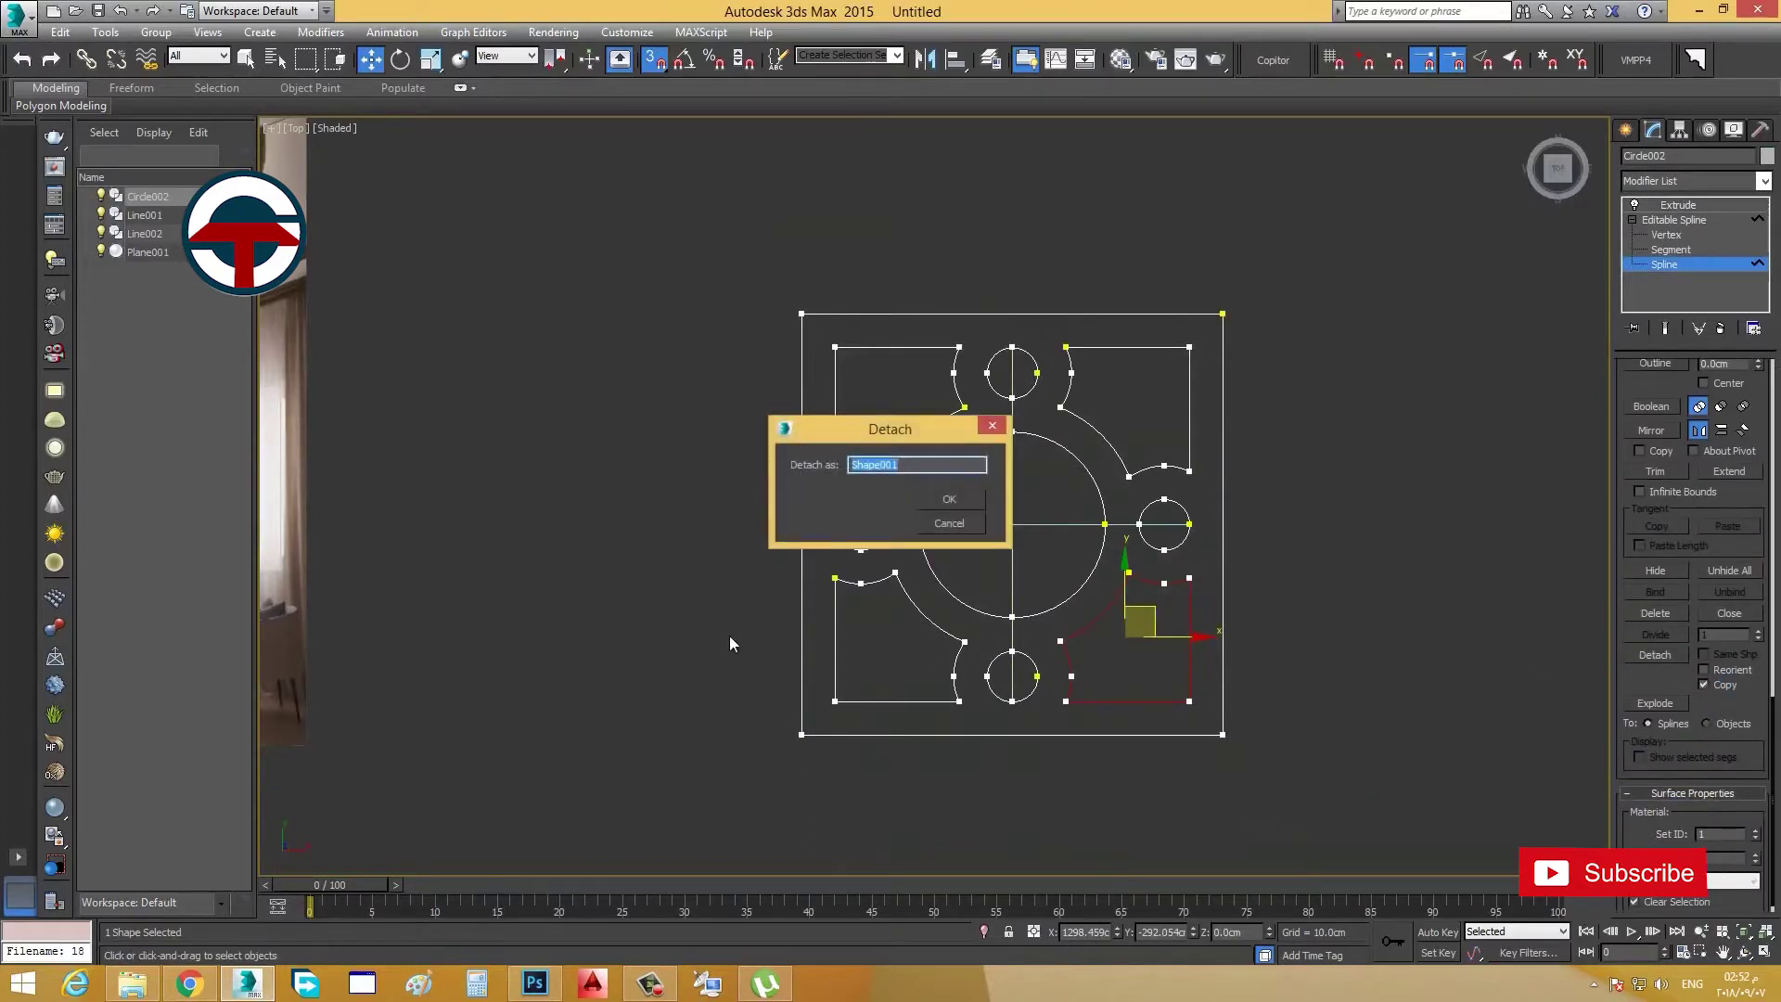
pyautogui.write('SETARA')
pyautogui.click(946, 499)
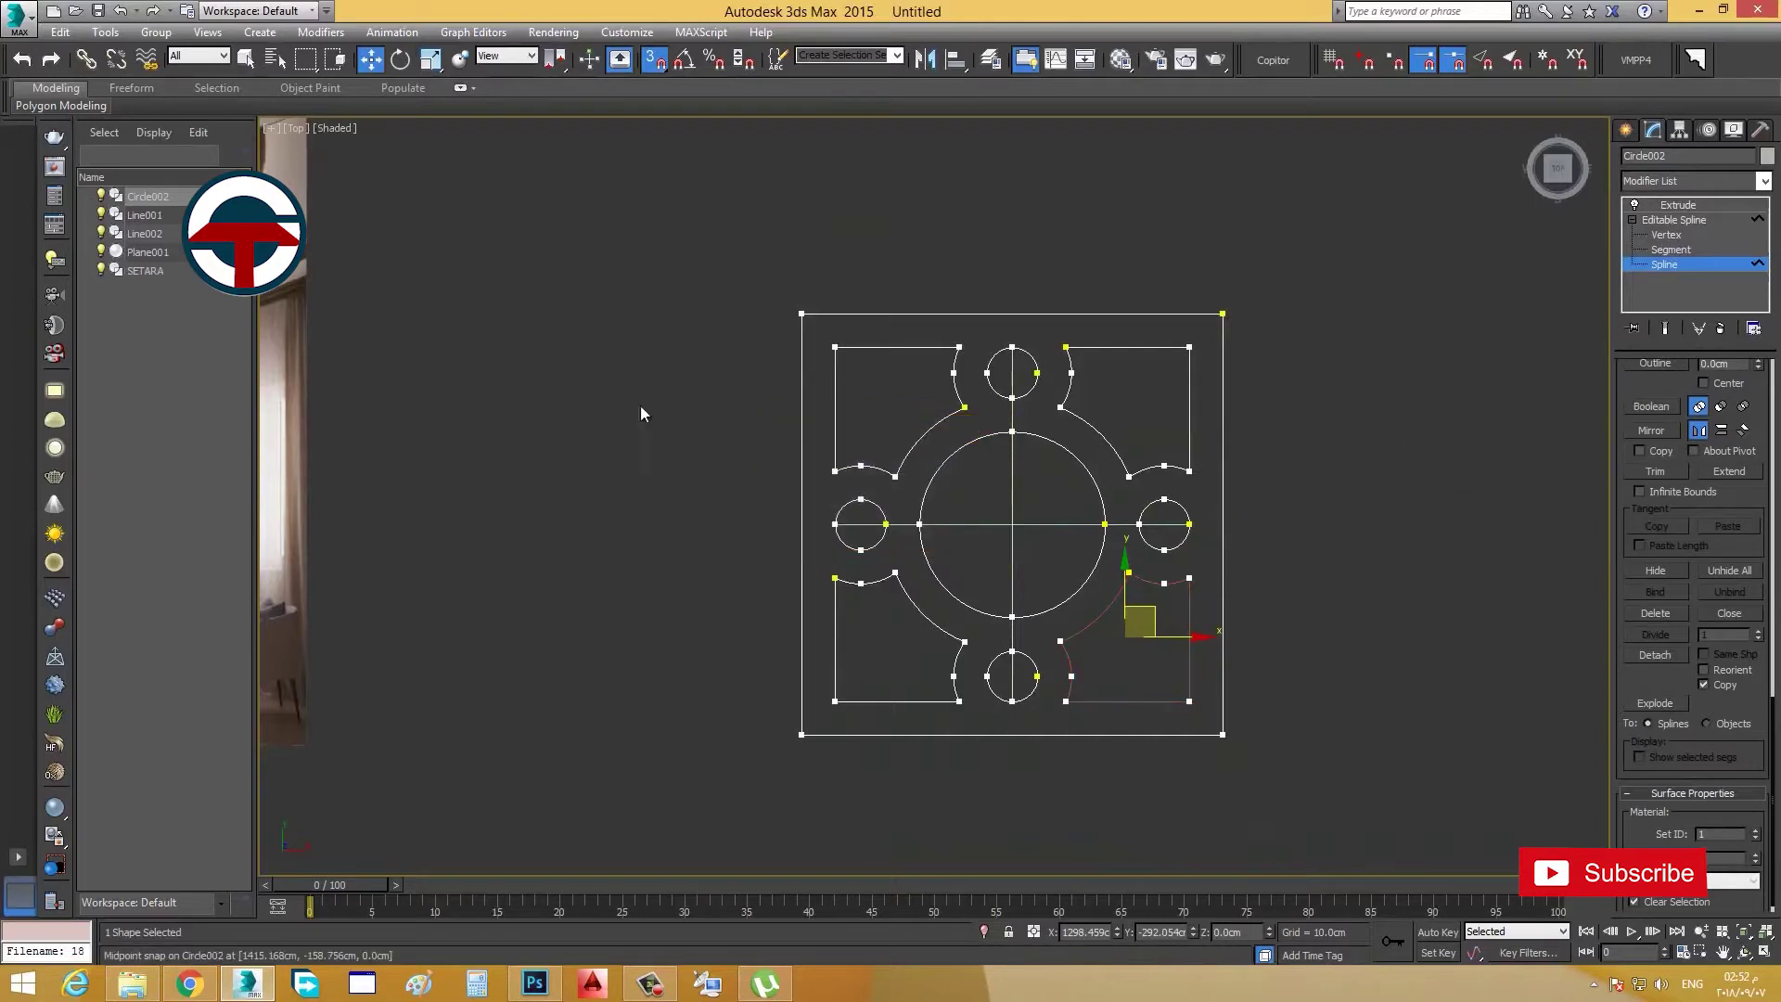
# Step: Select the SETARA shape in wireframe view and outline its corner spline by 12 cm
pyautogui.click(145, 270)
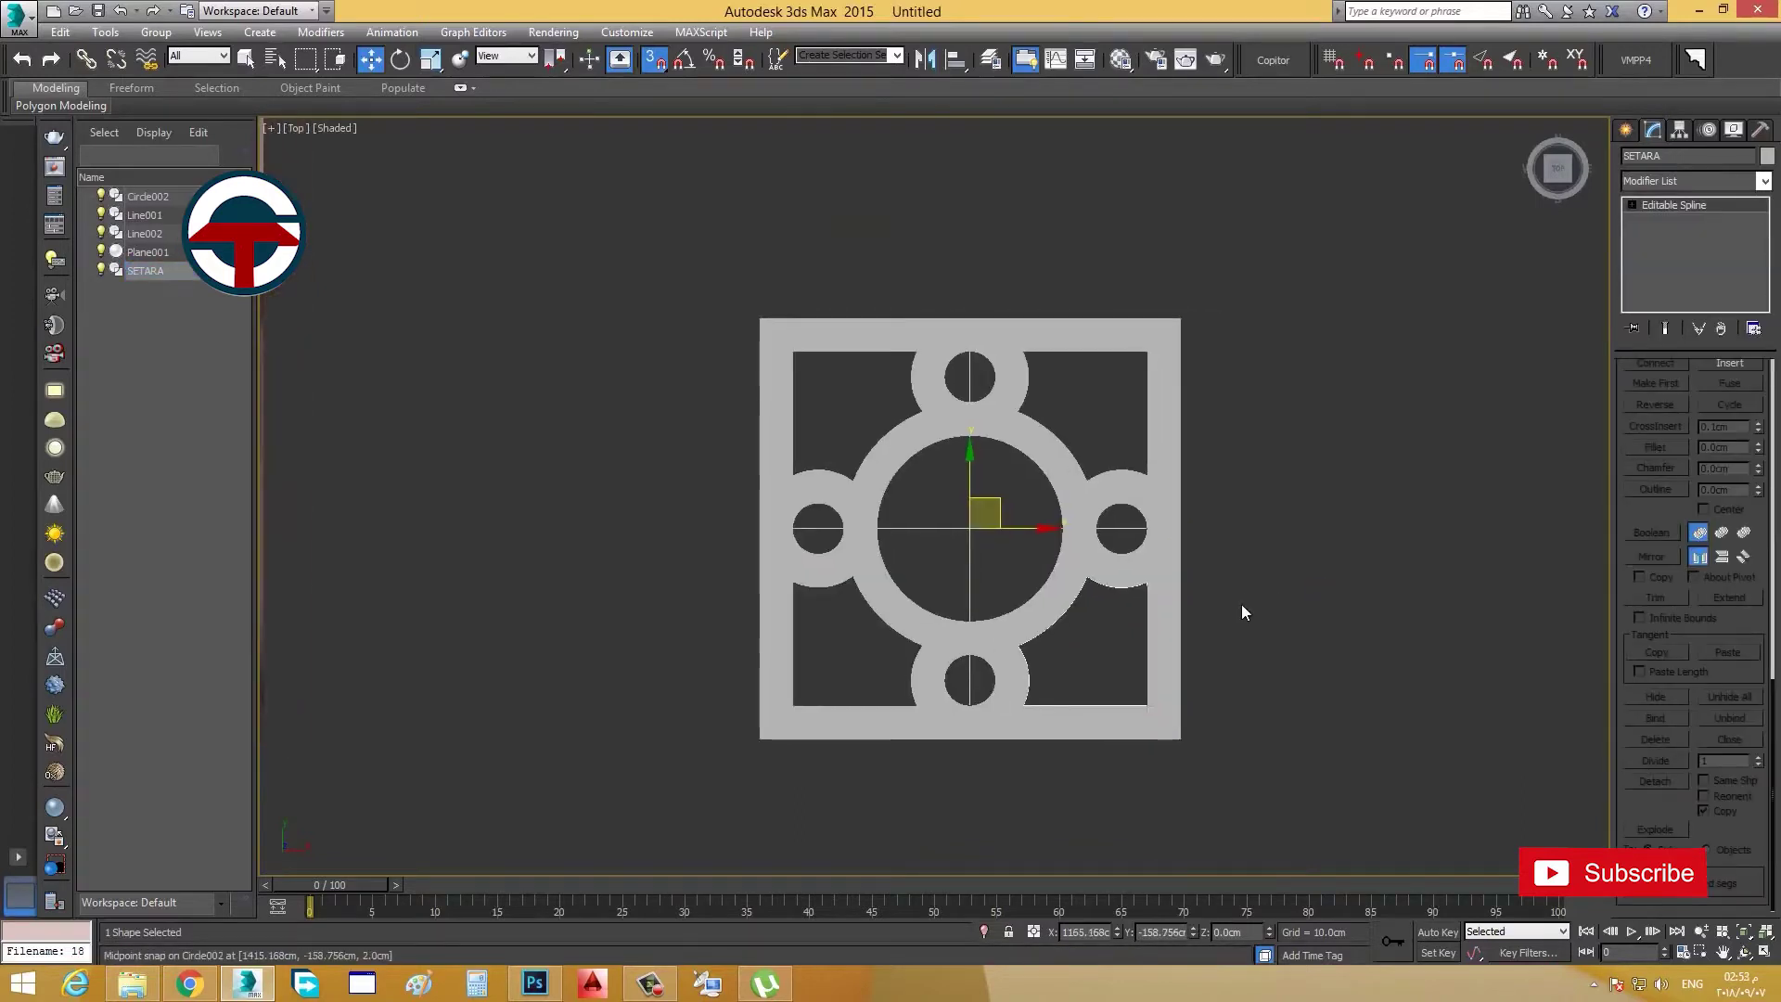
pyautogui.press('F3')
pyautogui.click(1631, 205)
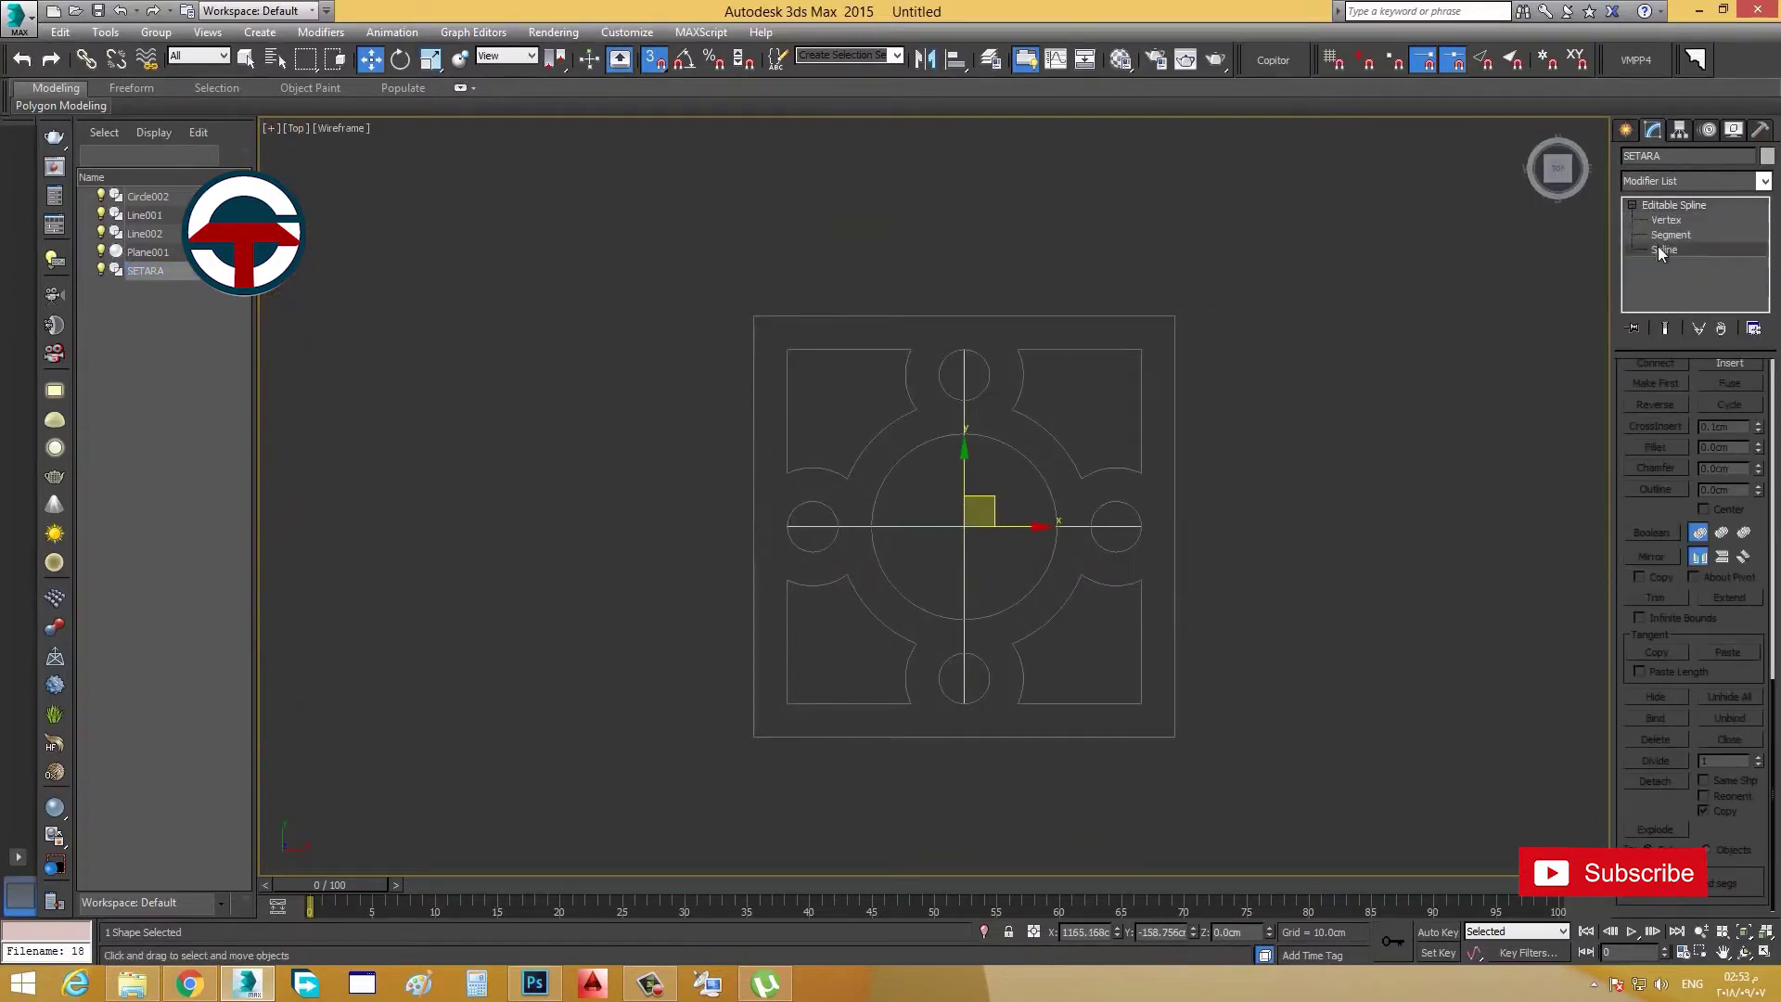
pyautogui.click(1661, 251)
pyautogui.moveTo(1760, 502); pyautogui.dragTo(1765, 479)
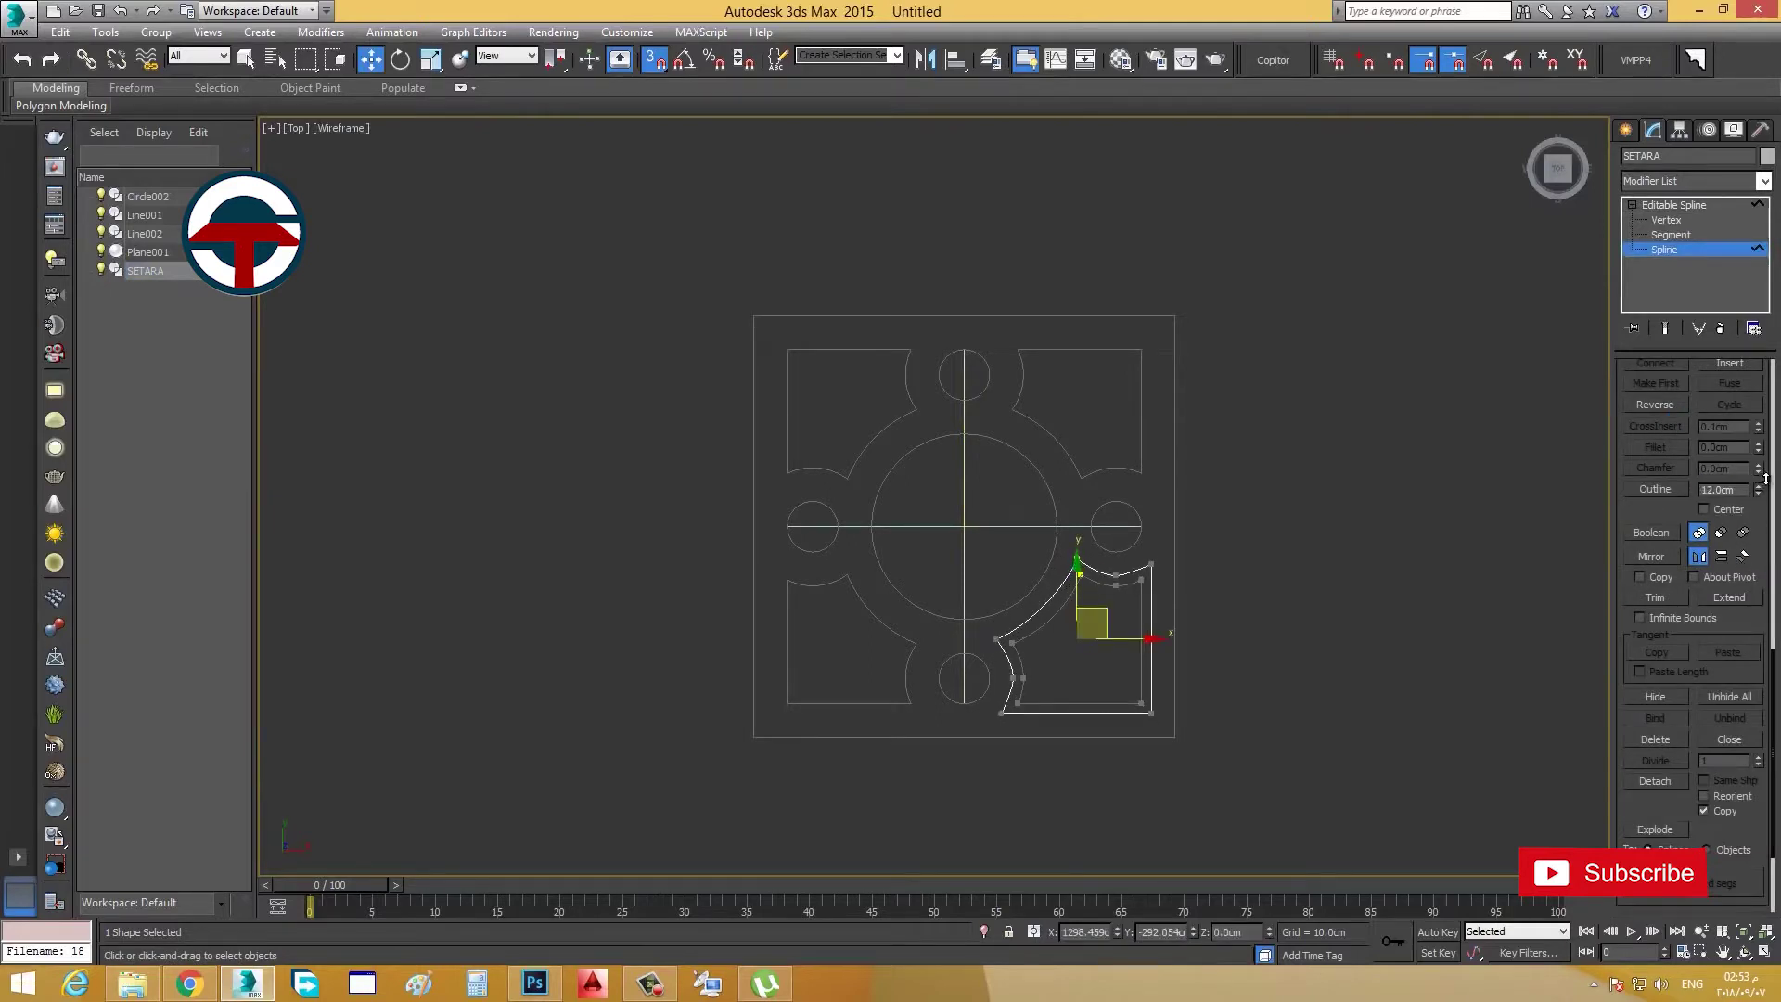
# Step: Isolate SETARA, delete its original inner spline and turn the remaining spline into a thin double outline
pyautogui.rightClick(1081, 590)
pyautogui.click(1141, 442)
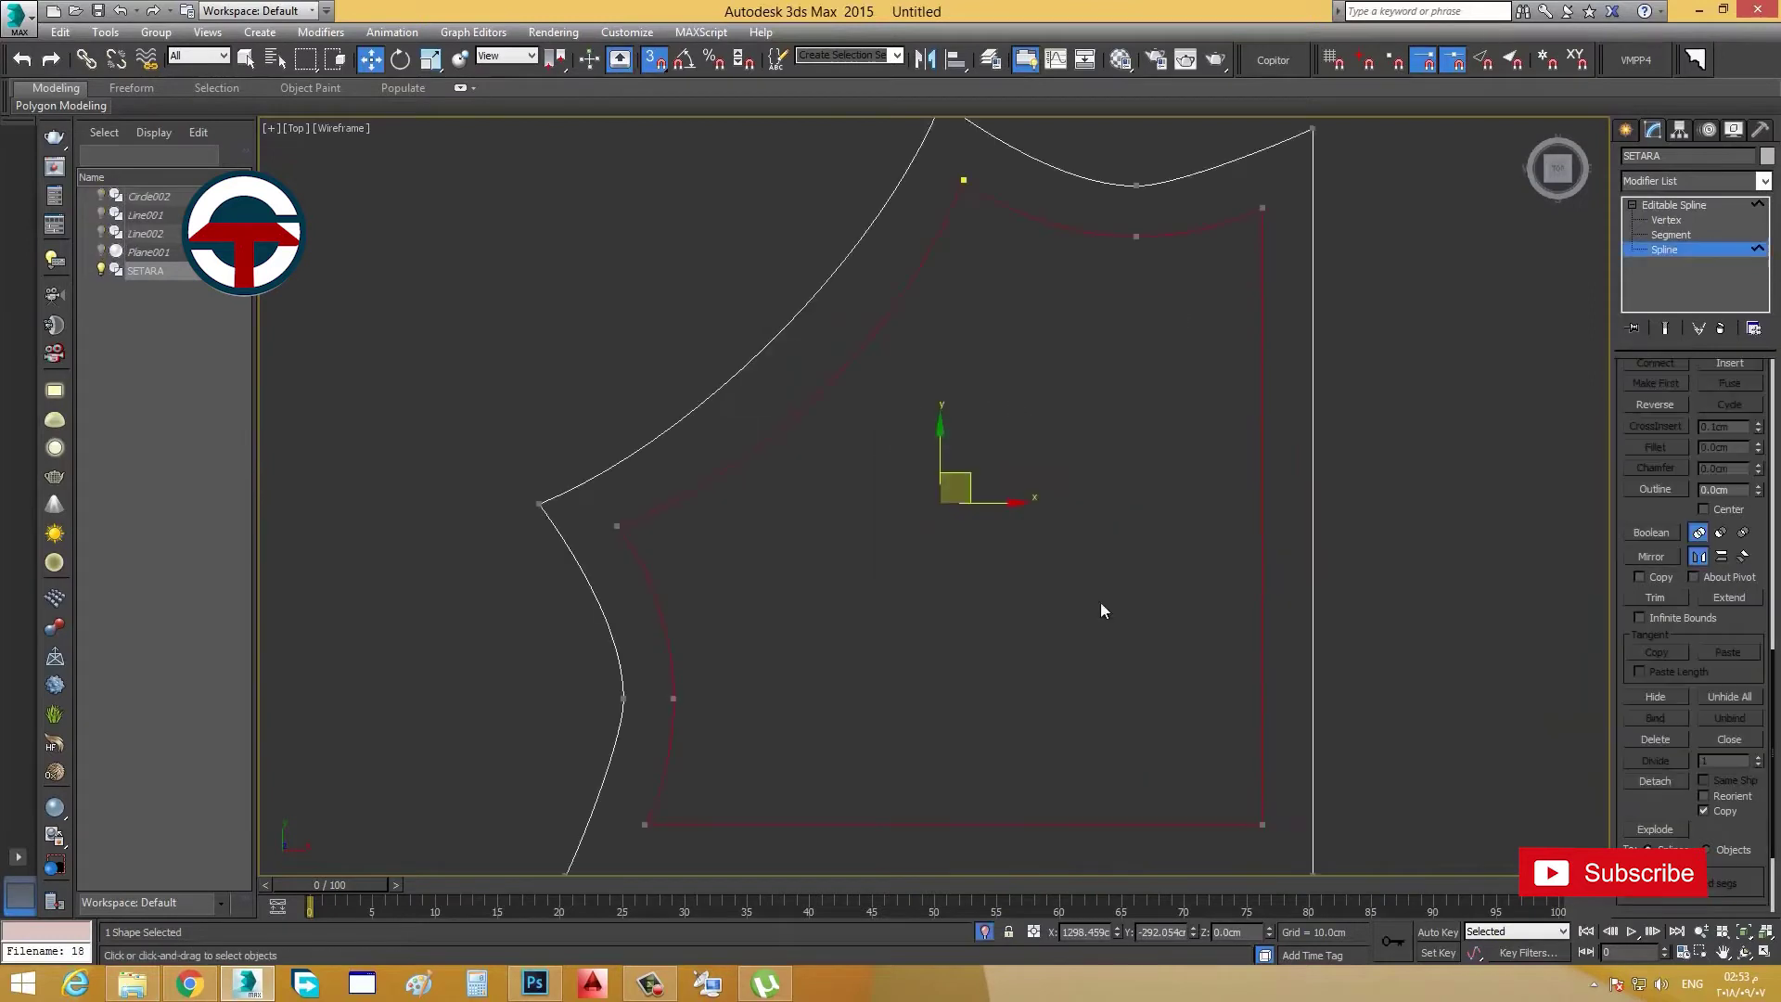
pyautogui.click(60, 31)
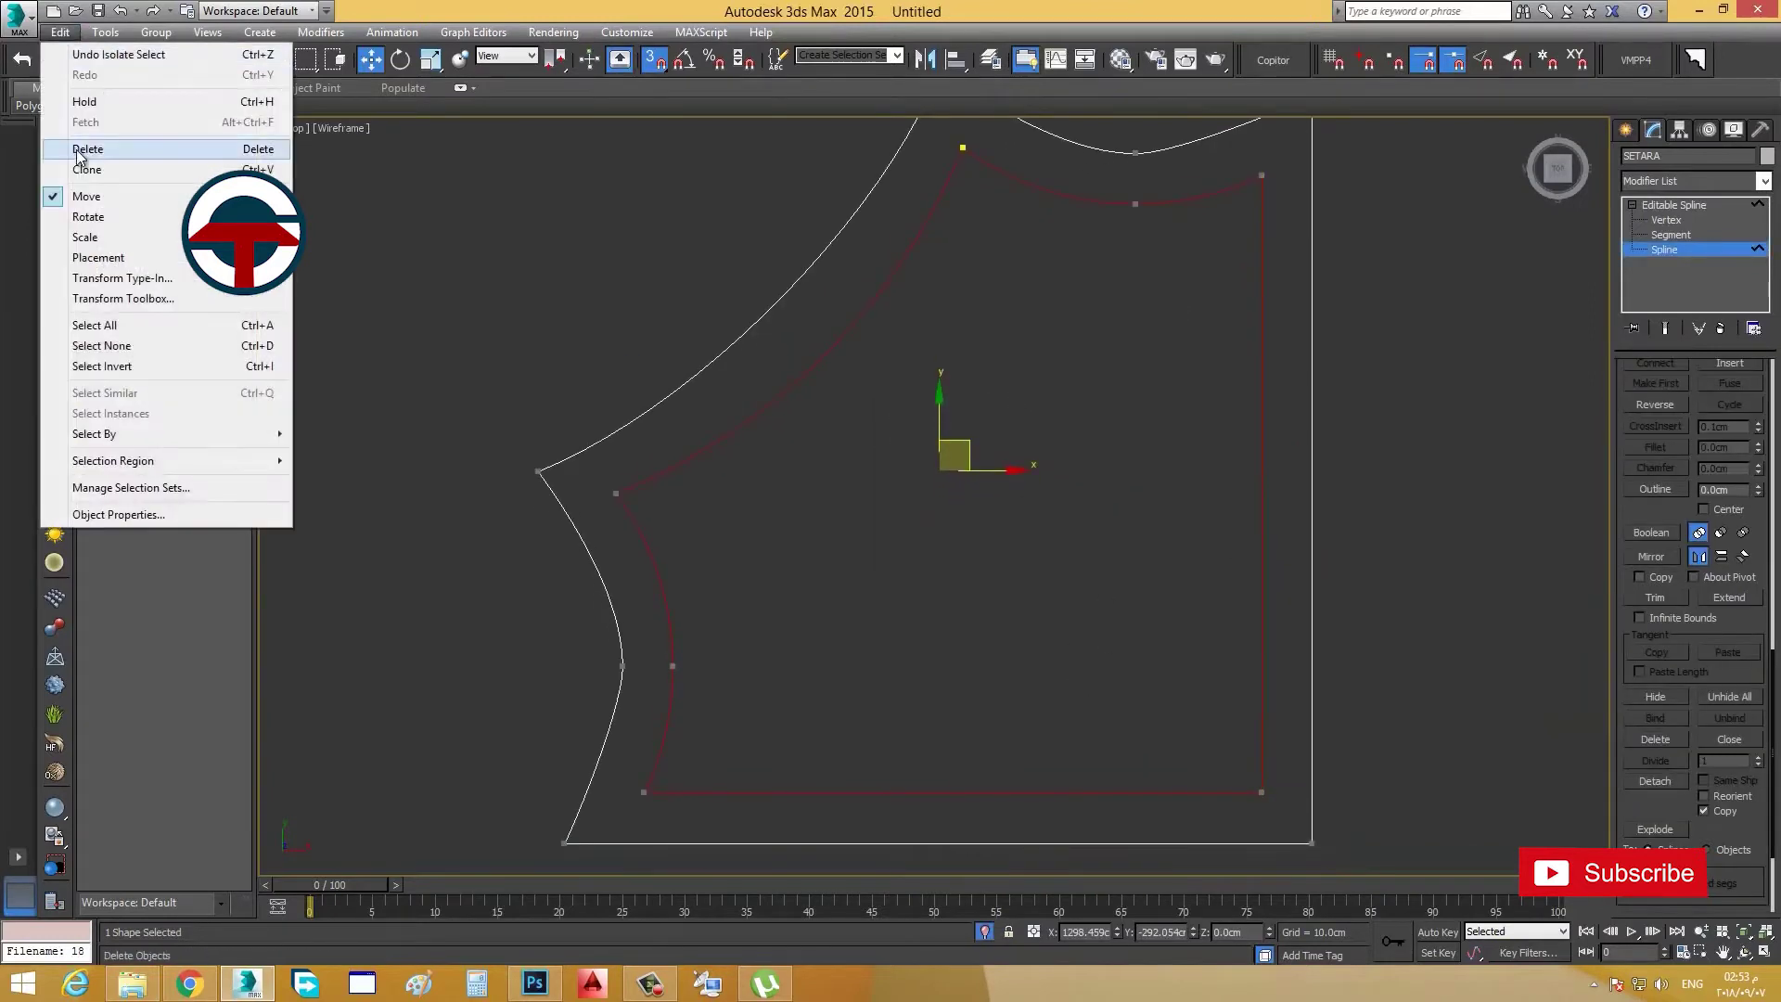
pyautogui.click(83, 148)
pyautogui.scroll(-3, 1188, 427)
pyautogui.click(1235, 489)
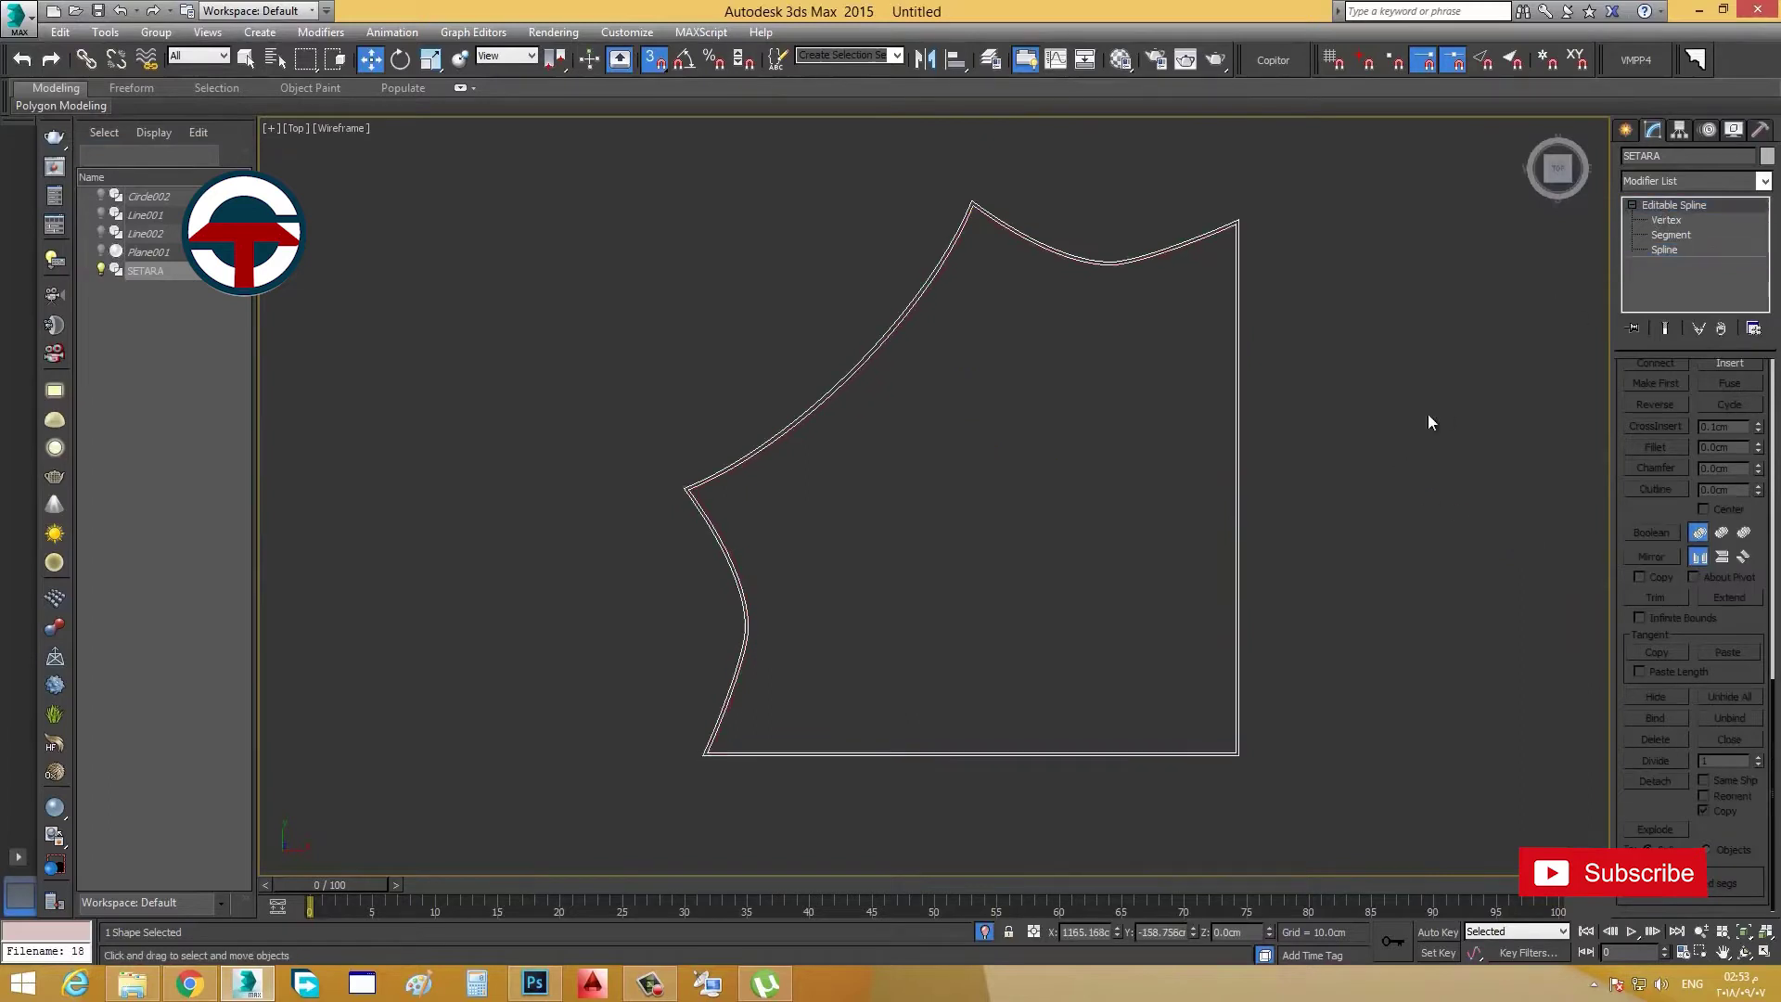
# Step: Extrude the thin SETARA outline by 20 cm, then end the isolation and return to shaded display
pyautogui.click(1763, 181)
pyautogui.scroll(5, 1658, 340)
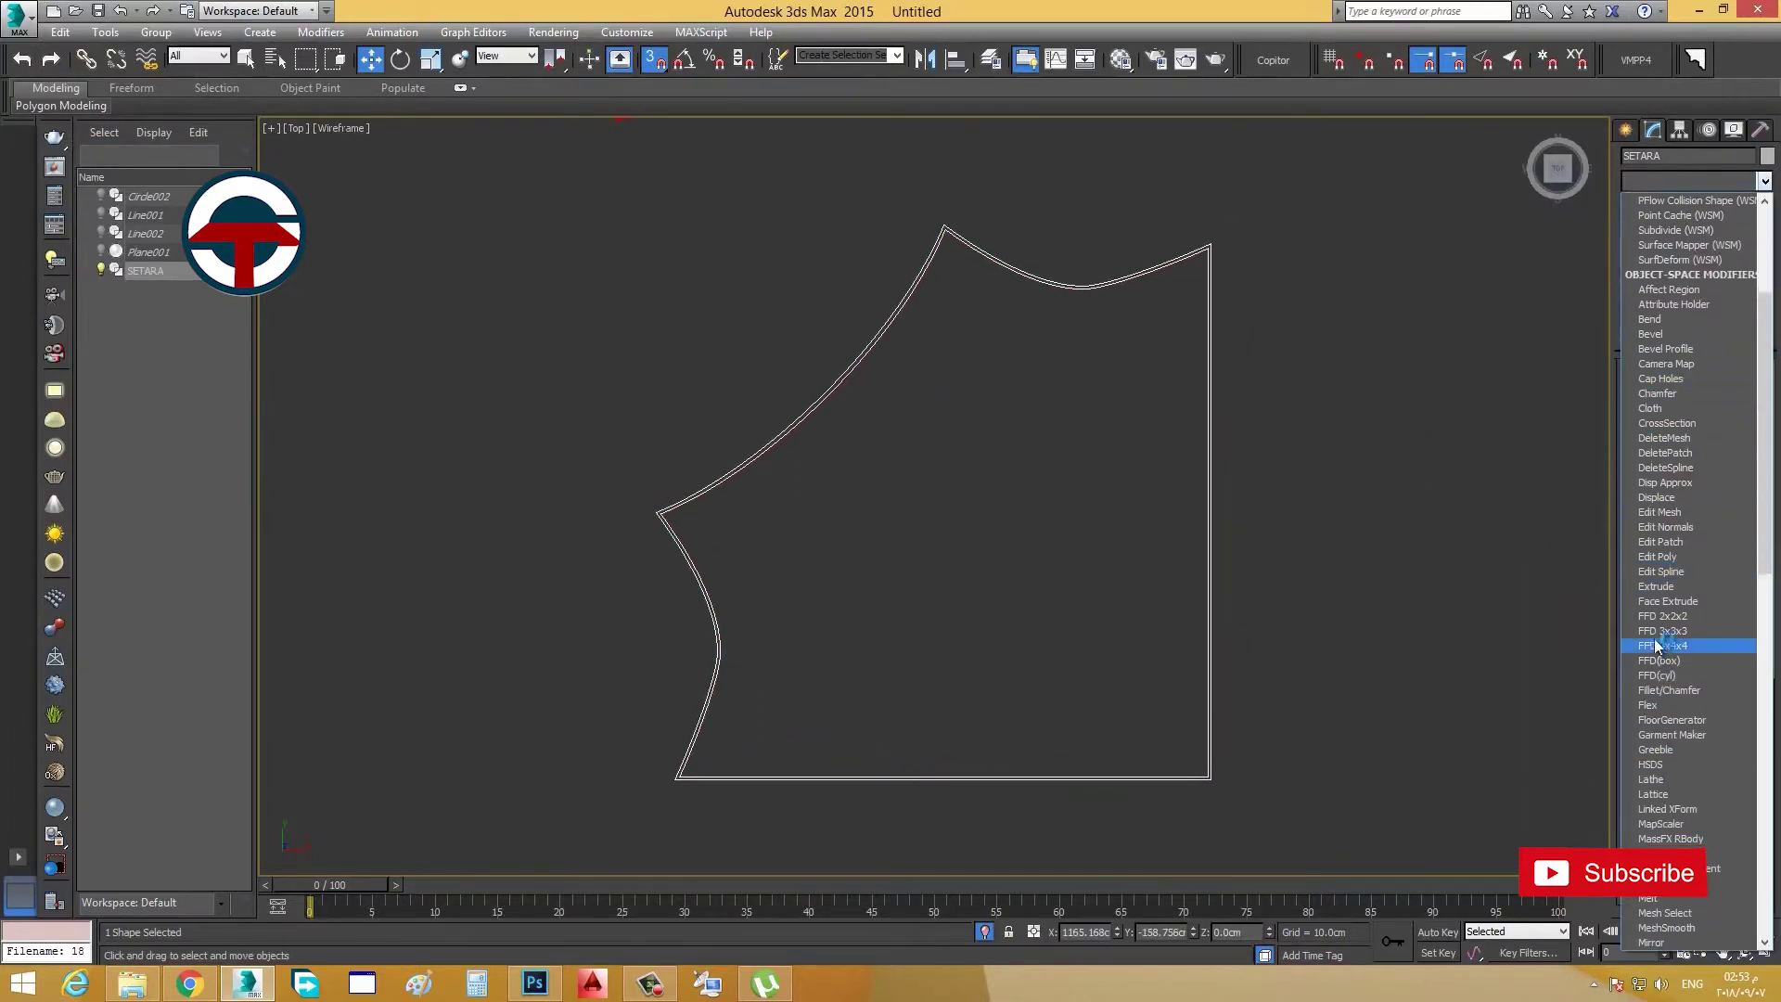
pyautogui.click(1669, 585)
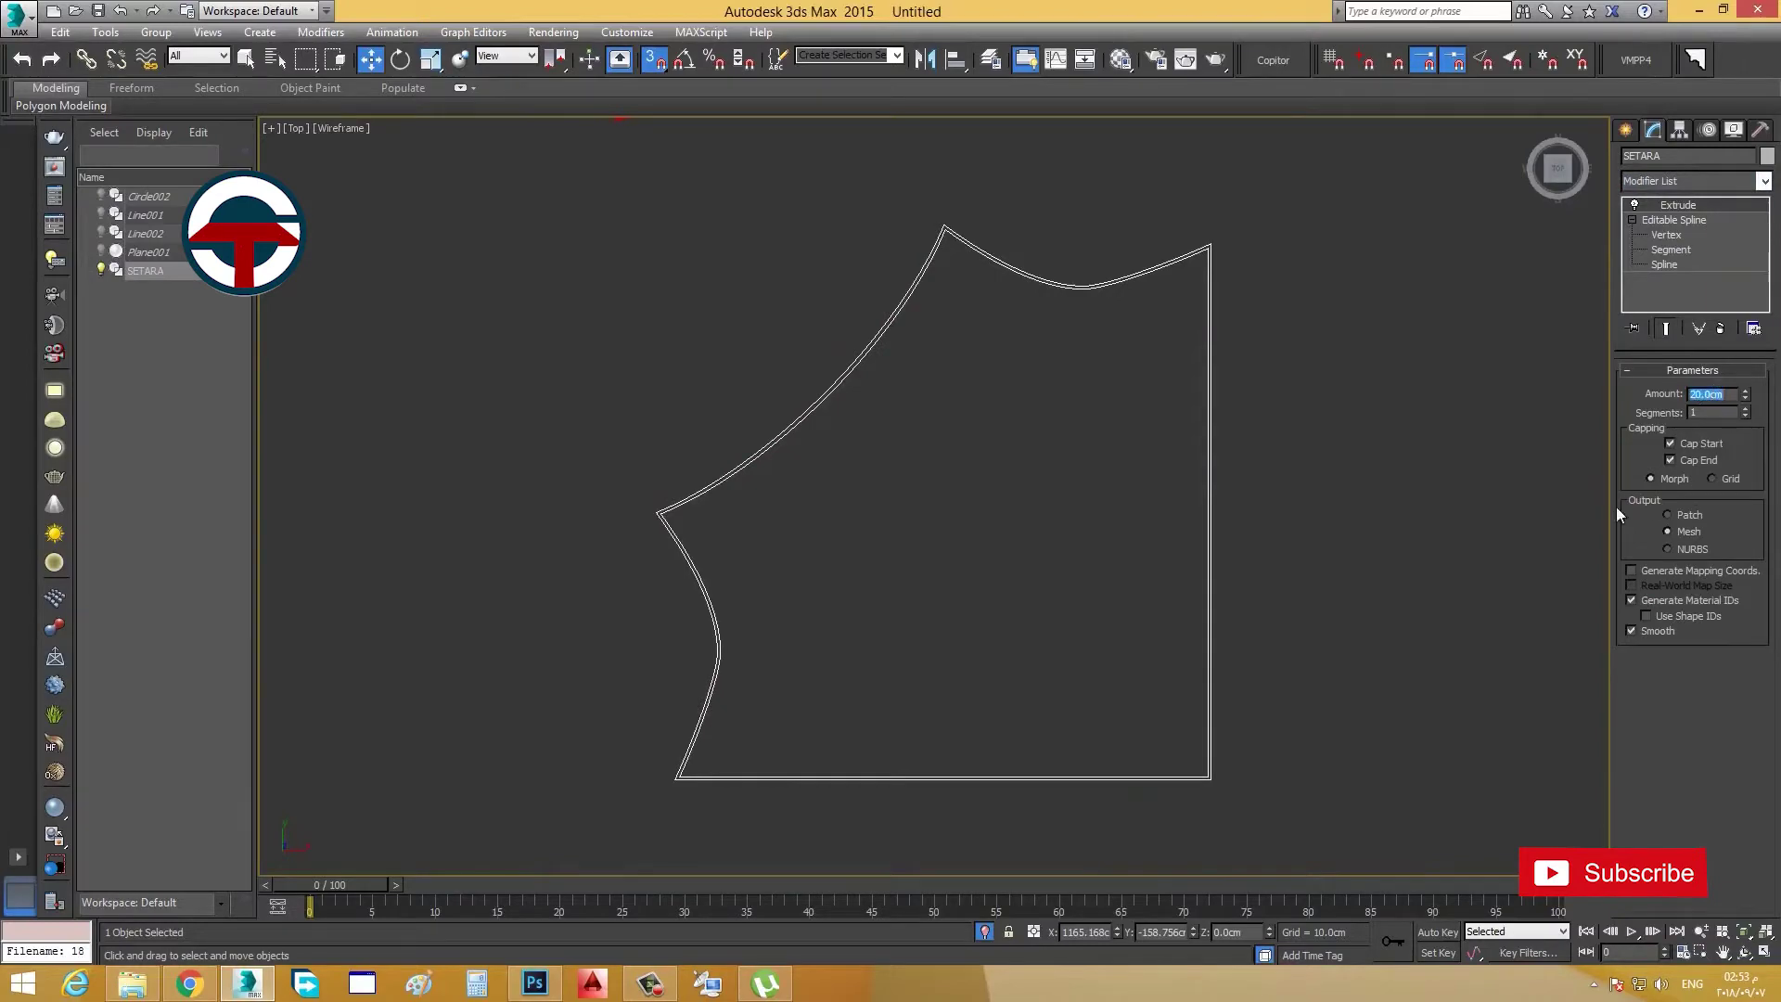
pyautogui.keyDown('alt'); pyautogui.moveTo(1577, 506); pyautogui.dragTo(1371, 492, button='middle'); pyautogui.keyUp('alt')
pyautogui.rightClick(1370, 491)
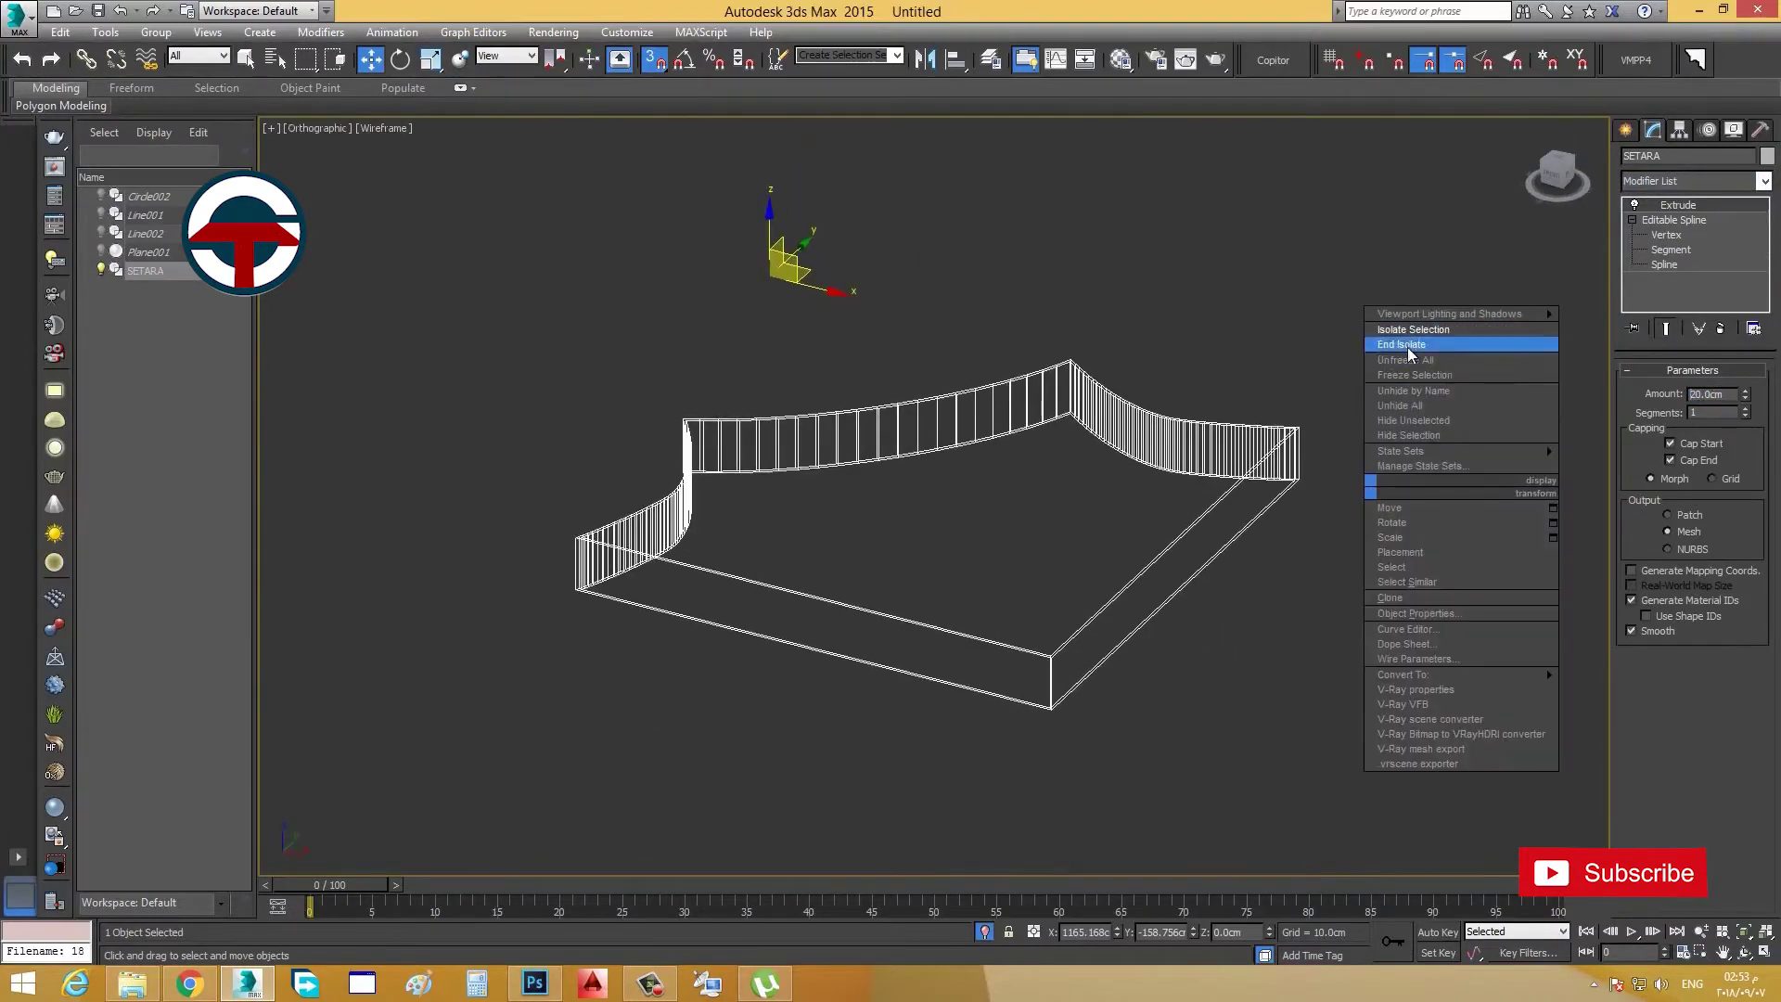
pyautogui.click(1408, 345)
pyautogui.press('F3')
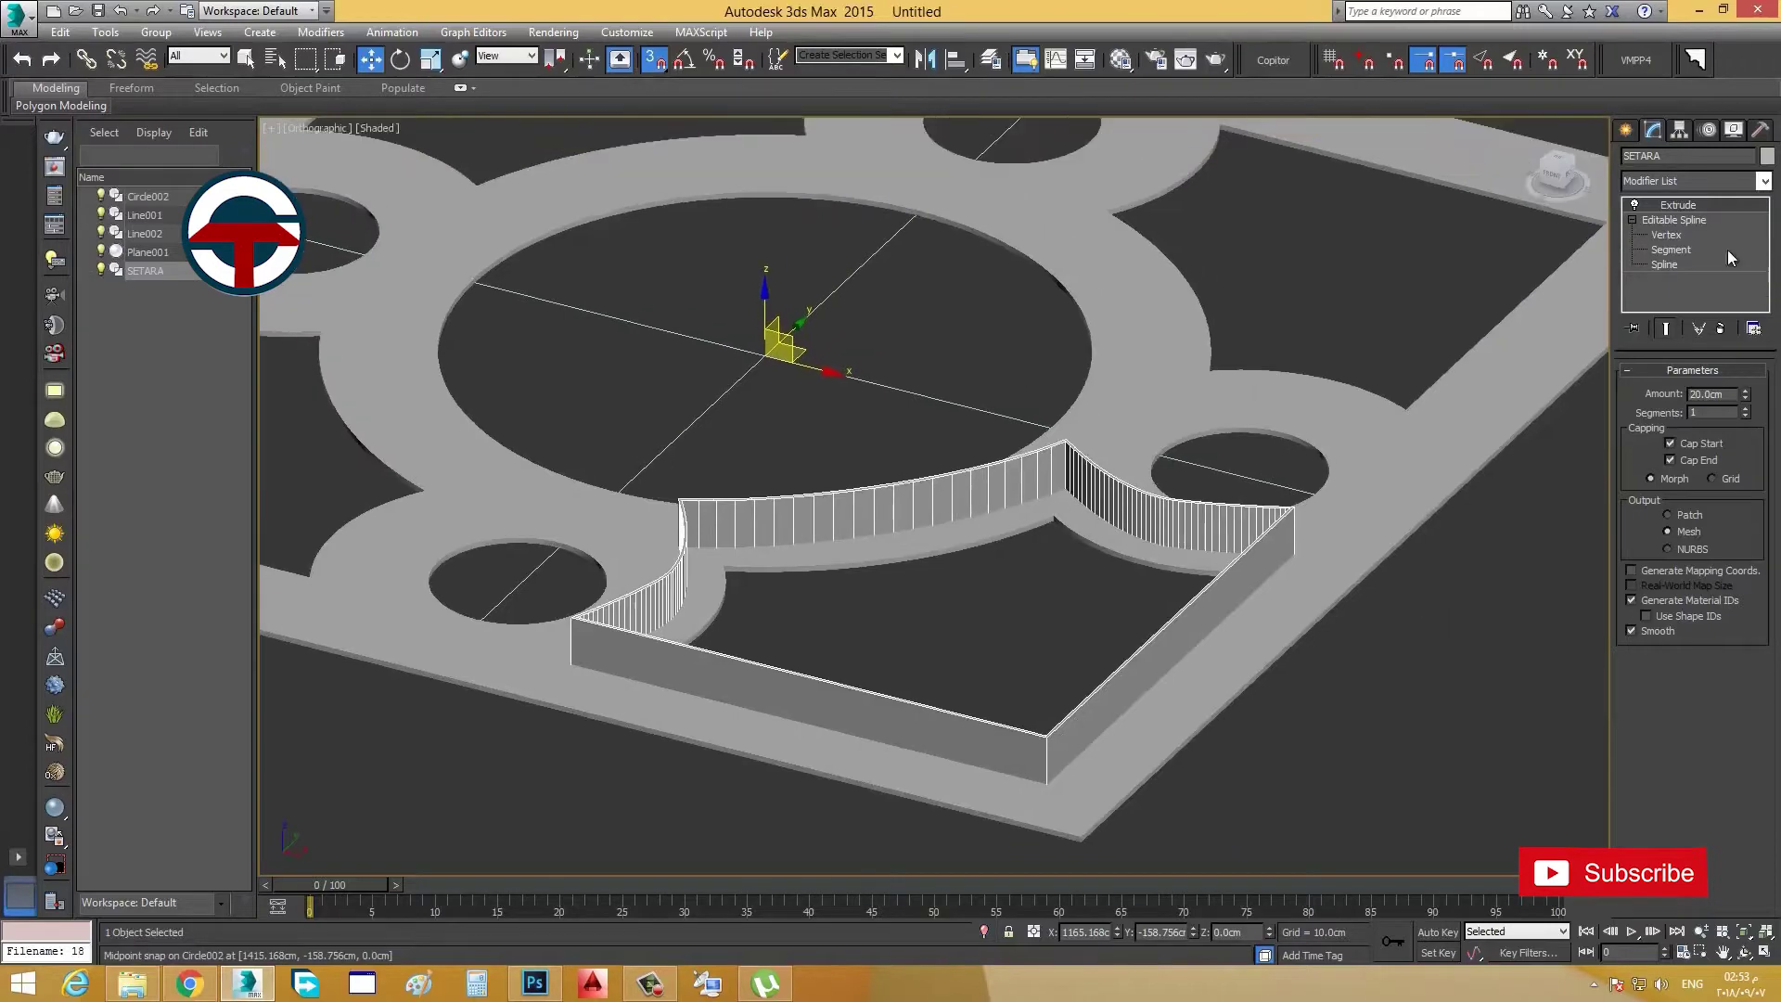
# Step: Change the extruded SETARA strip's object color to magenta
pyautogui.click(1766, 158)
pyautogui.click(974, 376)
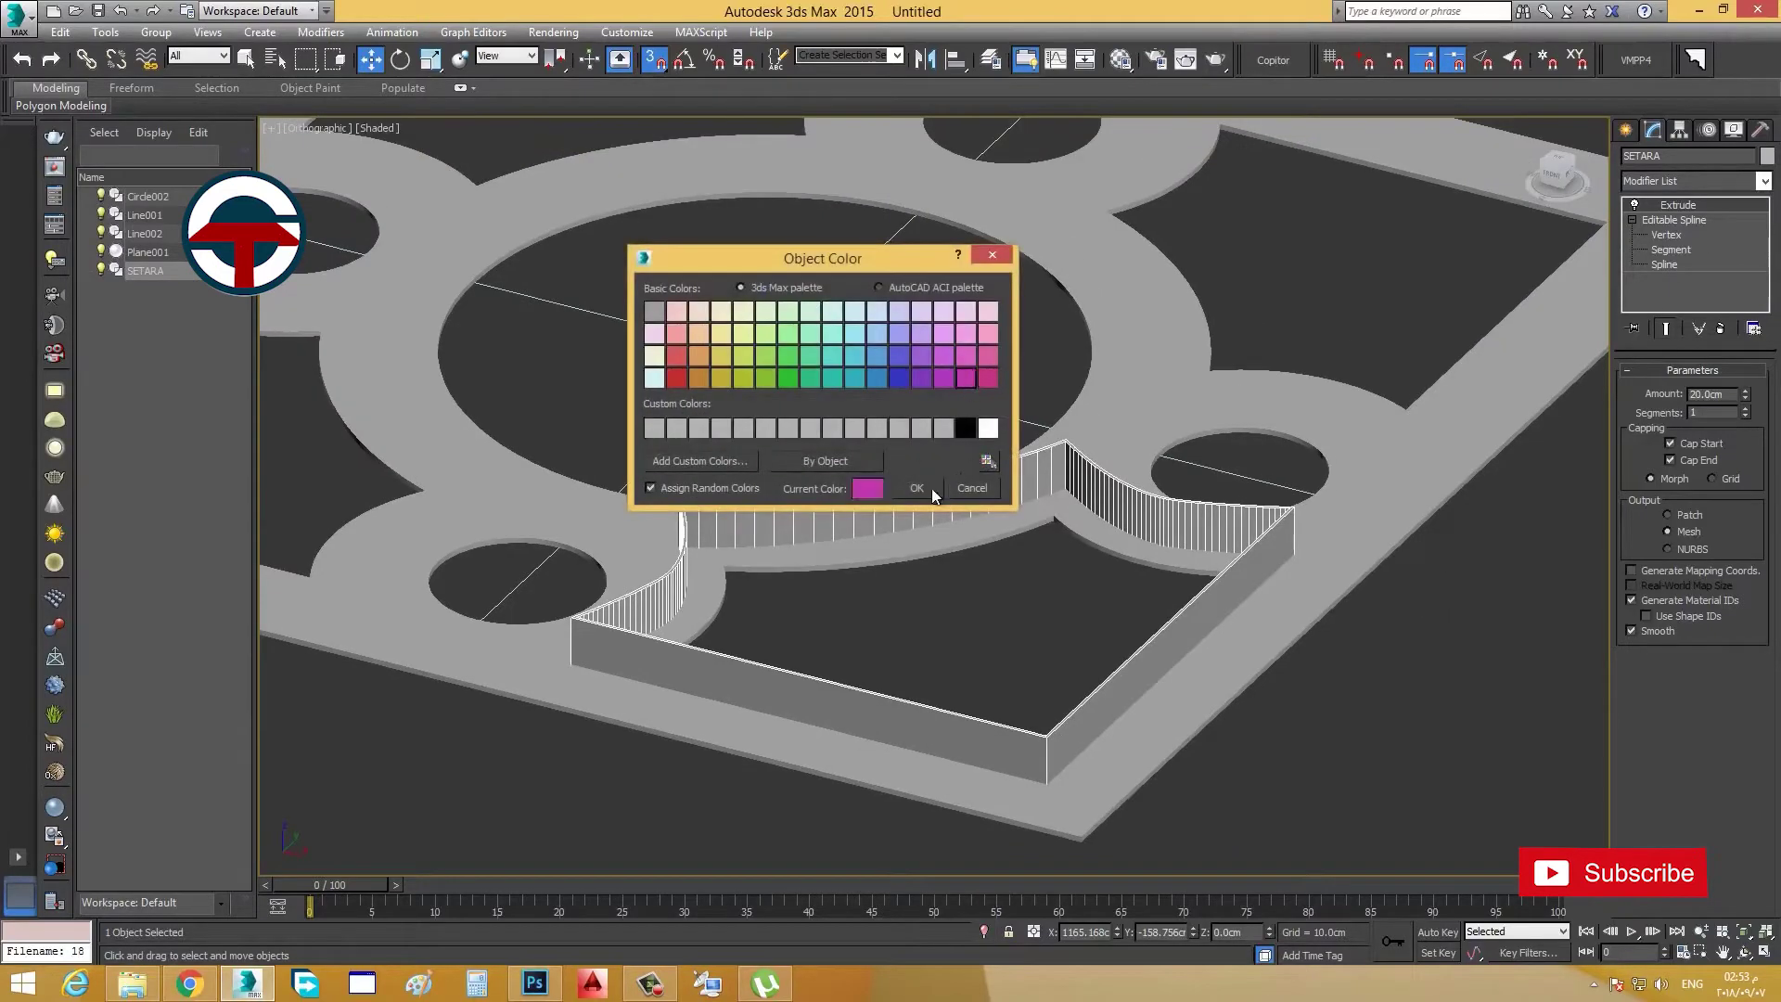
pyautogui.click(931, 488)
# Step: Detach a copy of the ceiling frame's corner opening spline as a separate shape named CORNESHA
pyautogui.scroll(3, 1156, 685)
pyautogui.click(1170, 547)
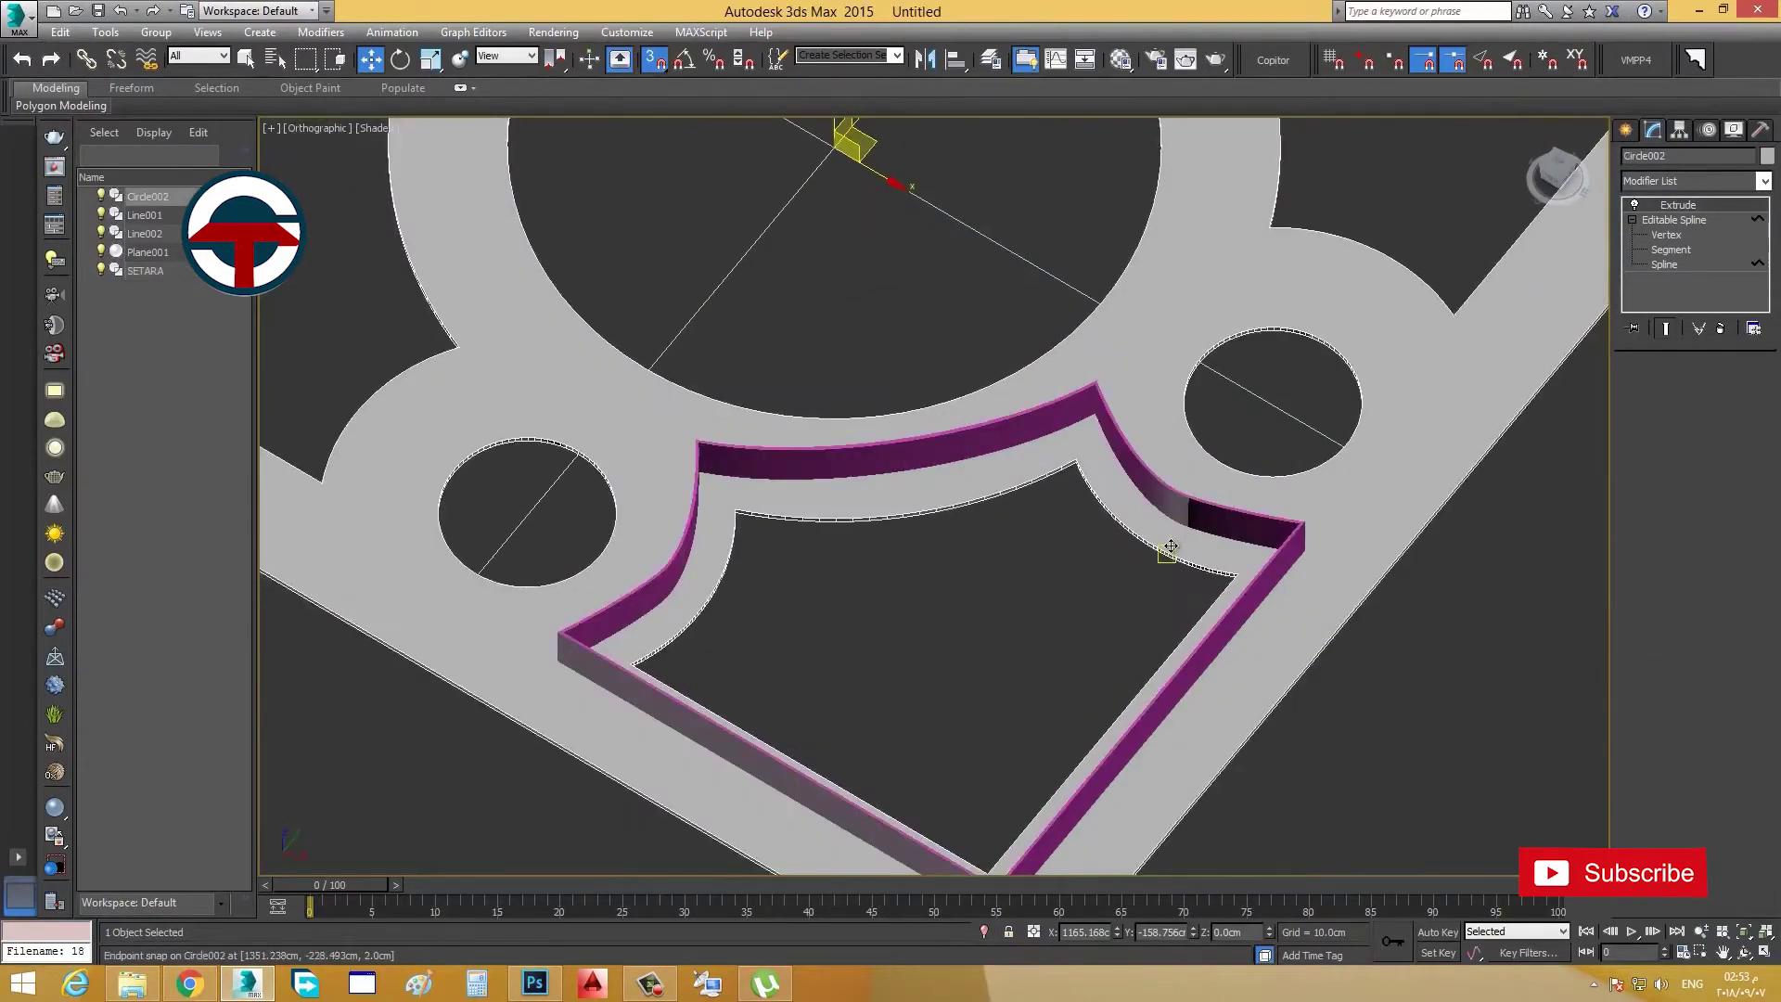
pyautogui.click(1666, 265)
pyautogui.click(1243, 584)
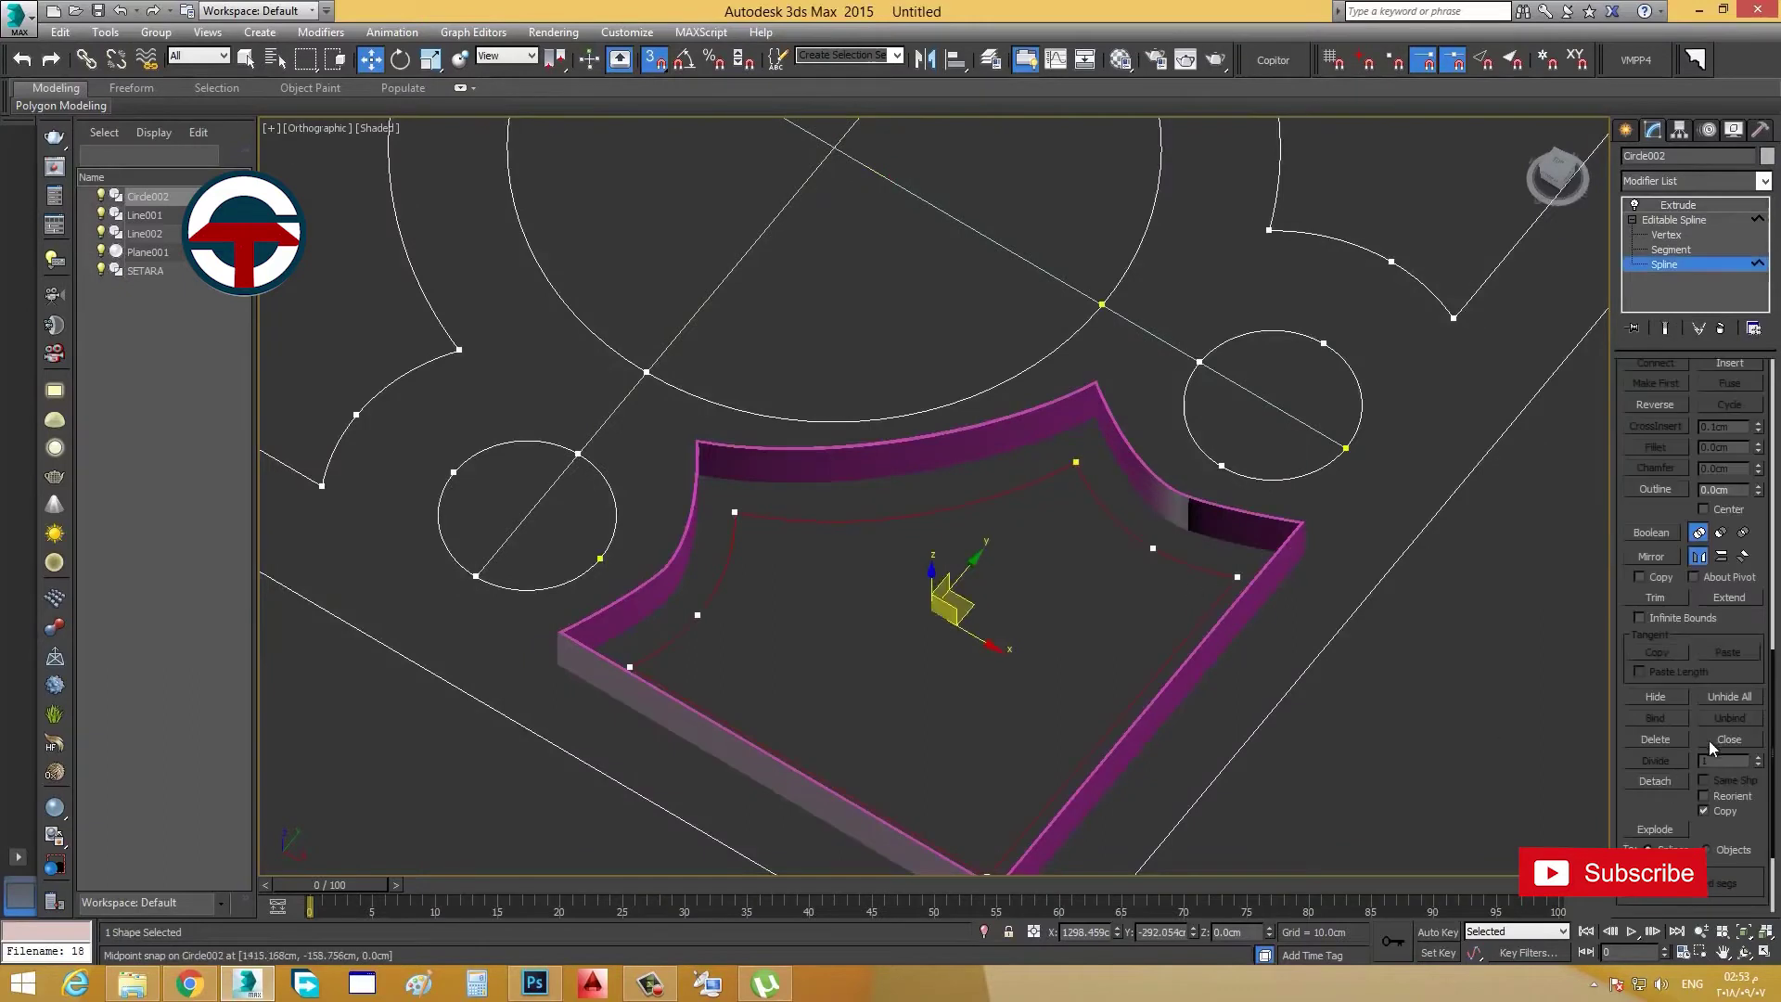
pyautogui.click(1655, 781)
pyautogui.write('CORN')
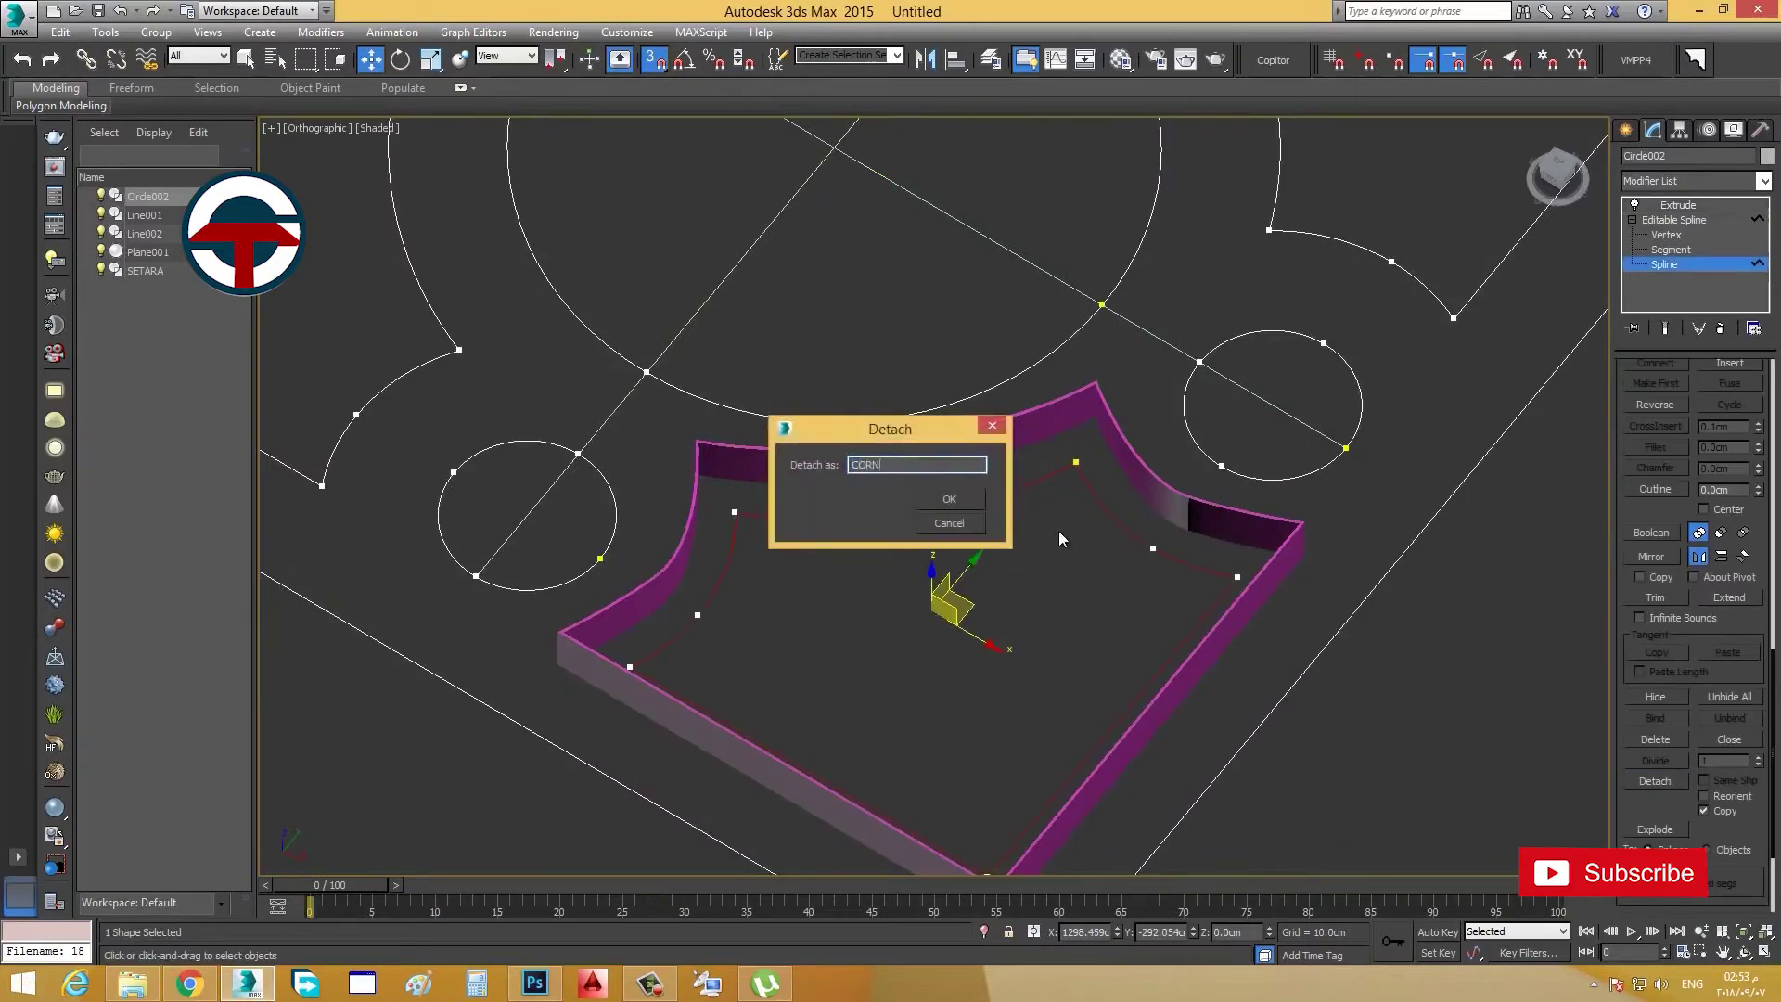
pyautogui.write('ESHA')
pyautogui.click(949, 498)
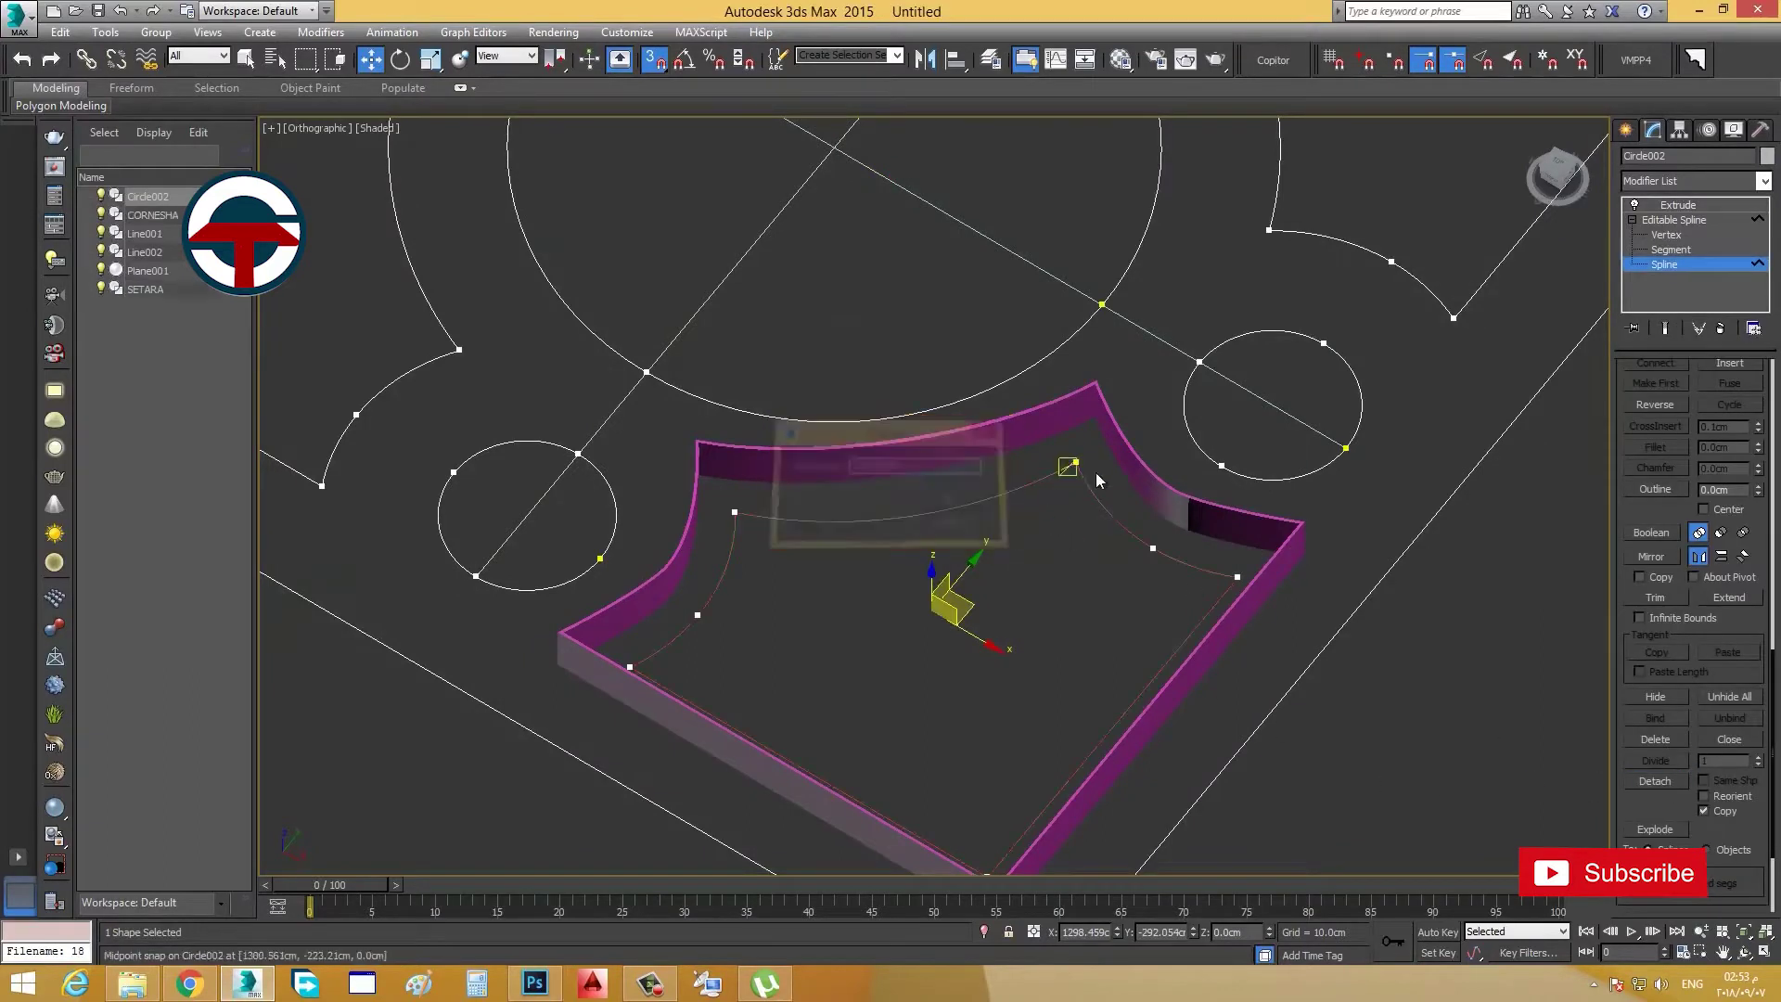
# Step: Sweep profile 12 from the Sweep Profile library along the CORNESHA spline
pyautogui.click(152, 214)
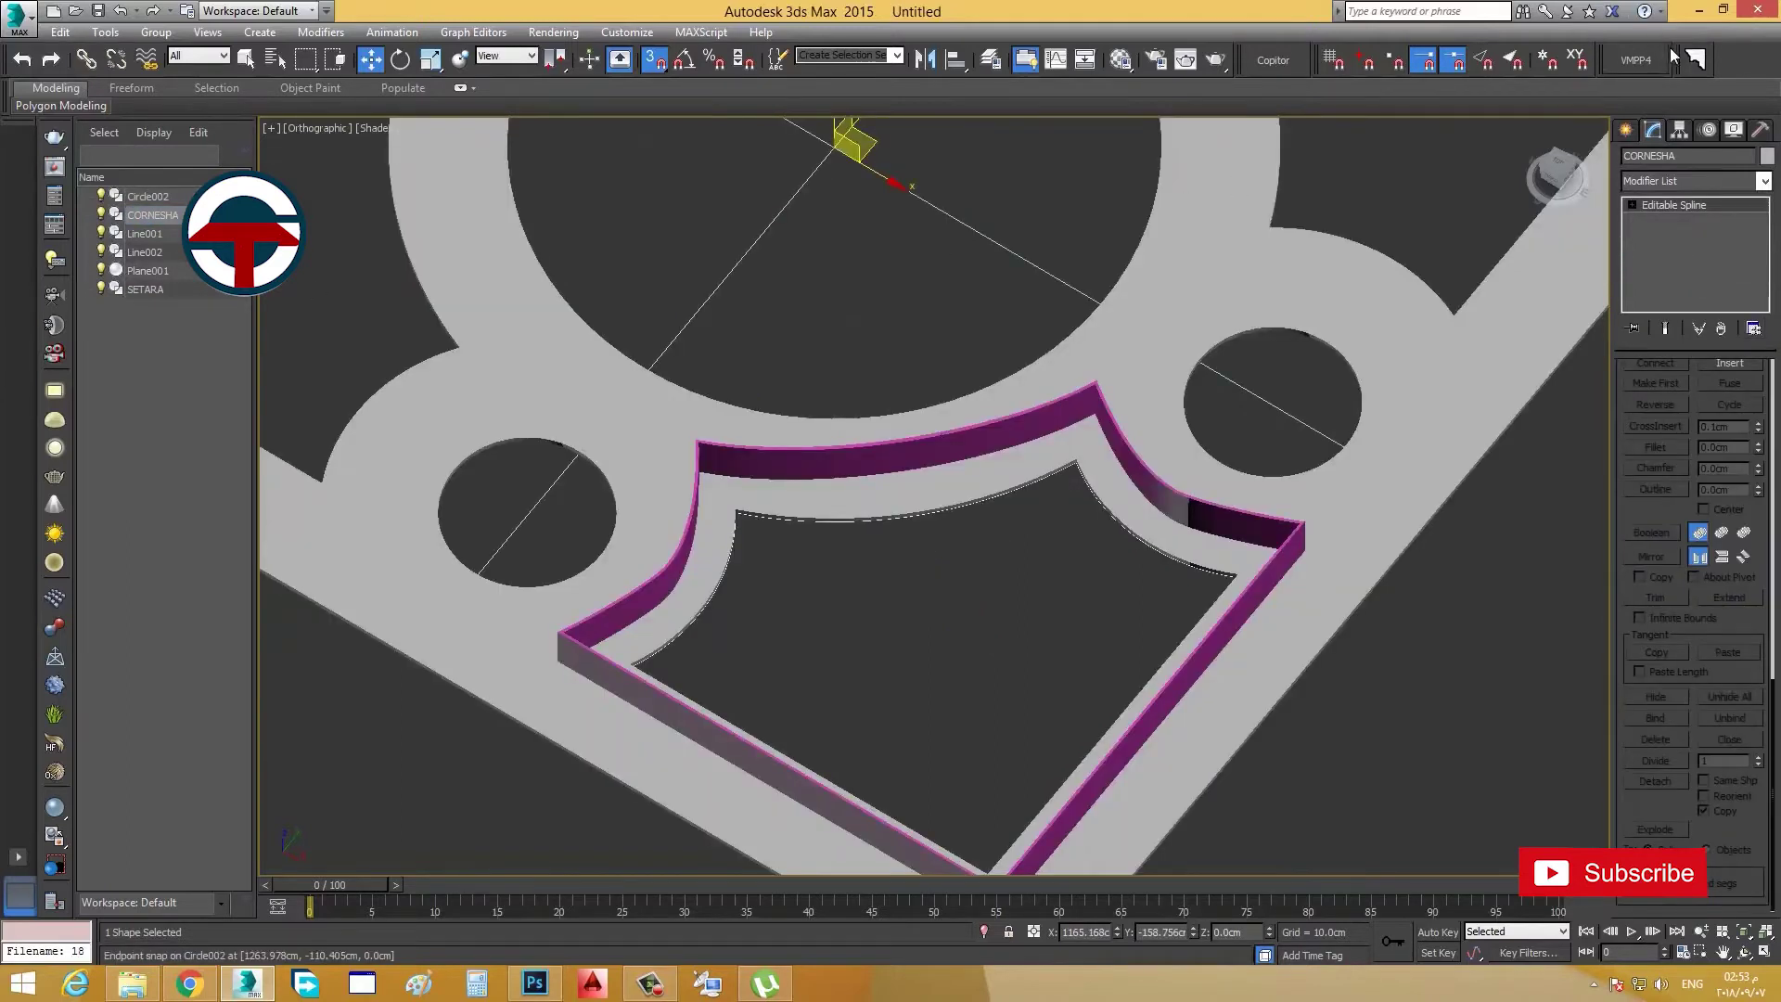
pyautogui.moveTo(610, 306); pyautogui.dragTo(439, 242)
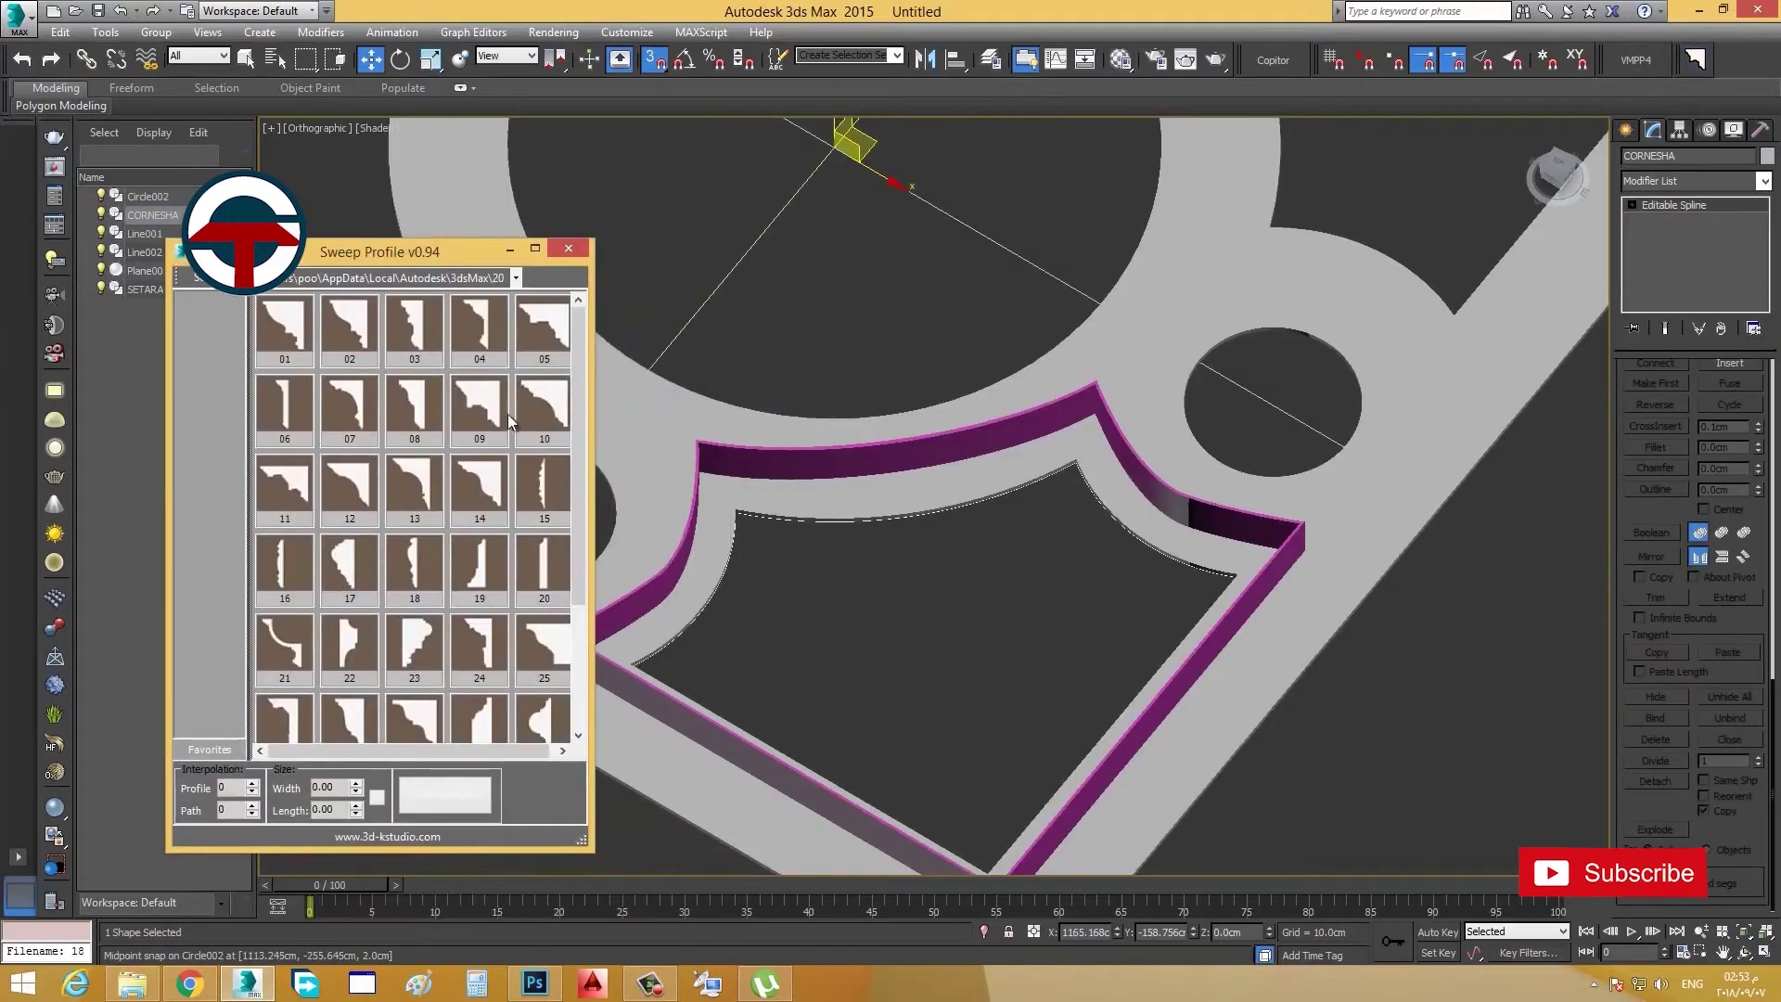
pyautogui.click(349, 487)
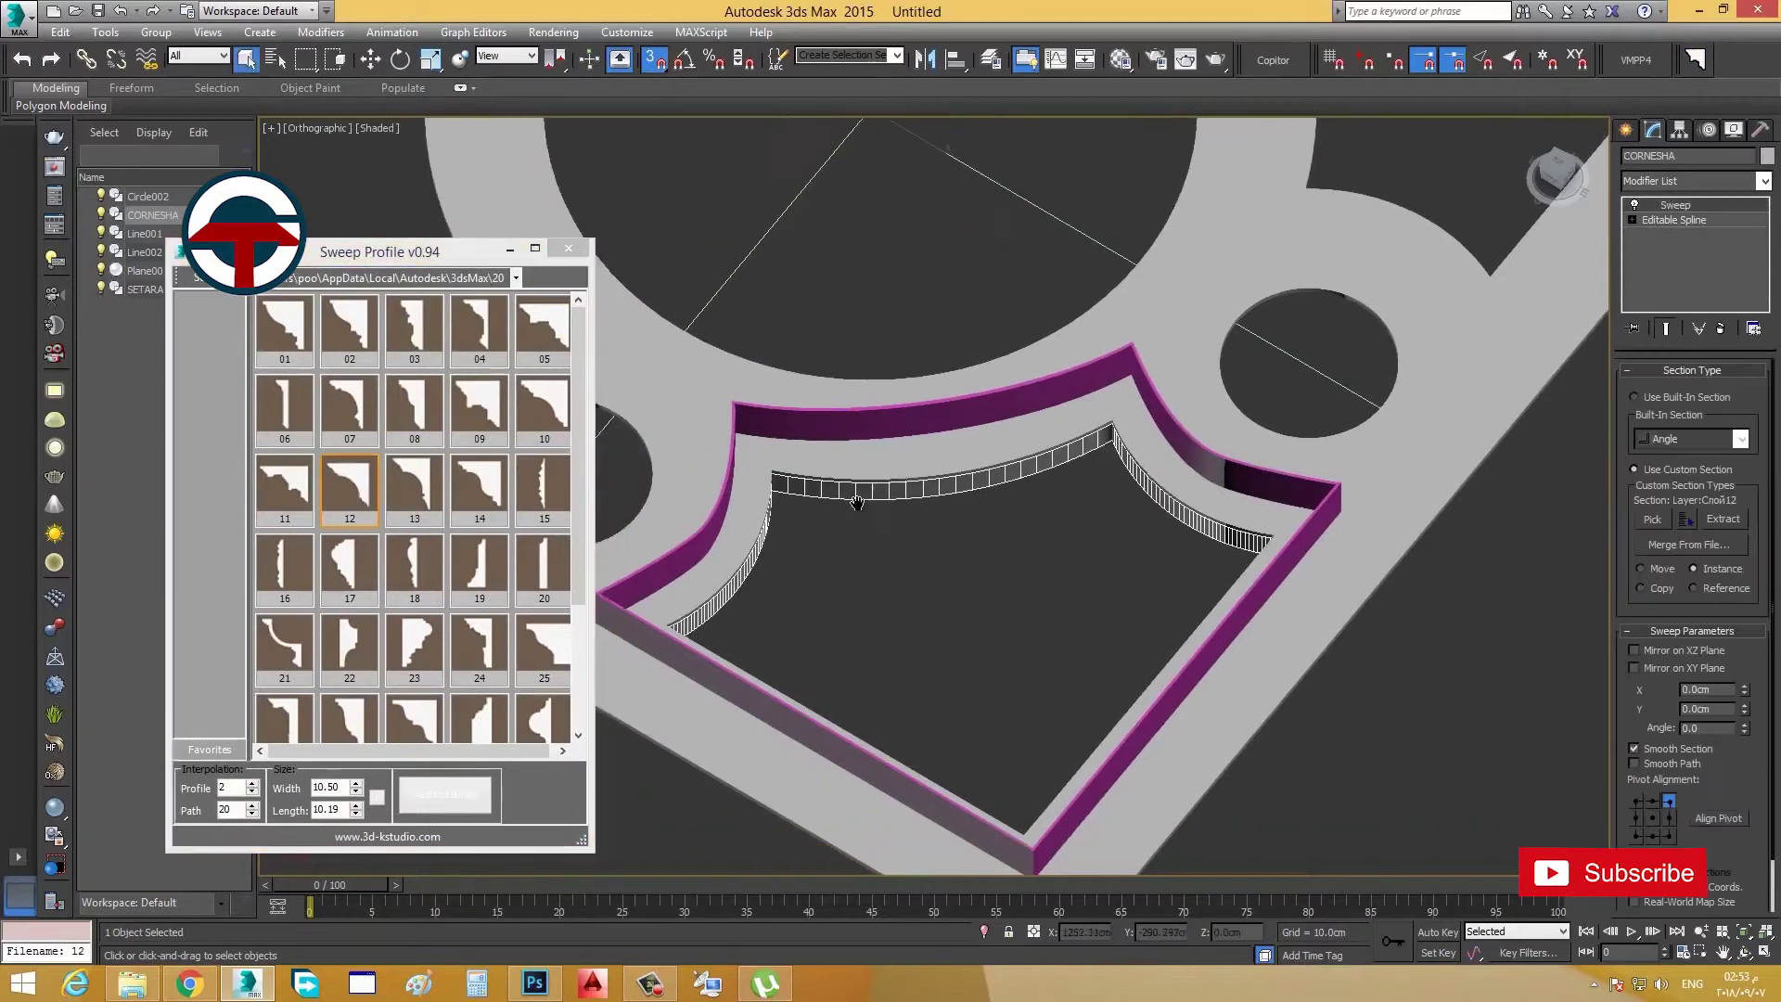
# Step: Mirror the CORNESHA sweep on the XZ plane and set its pivot alignment to the lower-left corner
pyautogui.keyDown('alt'); pyautogui.moveTo(892, 526); pyautogui.dragTo(972, 376, button='middle'); pyautogui.keyUp('alt')
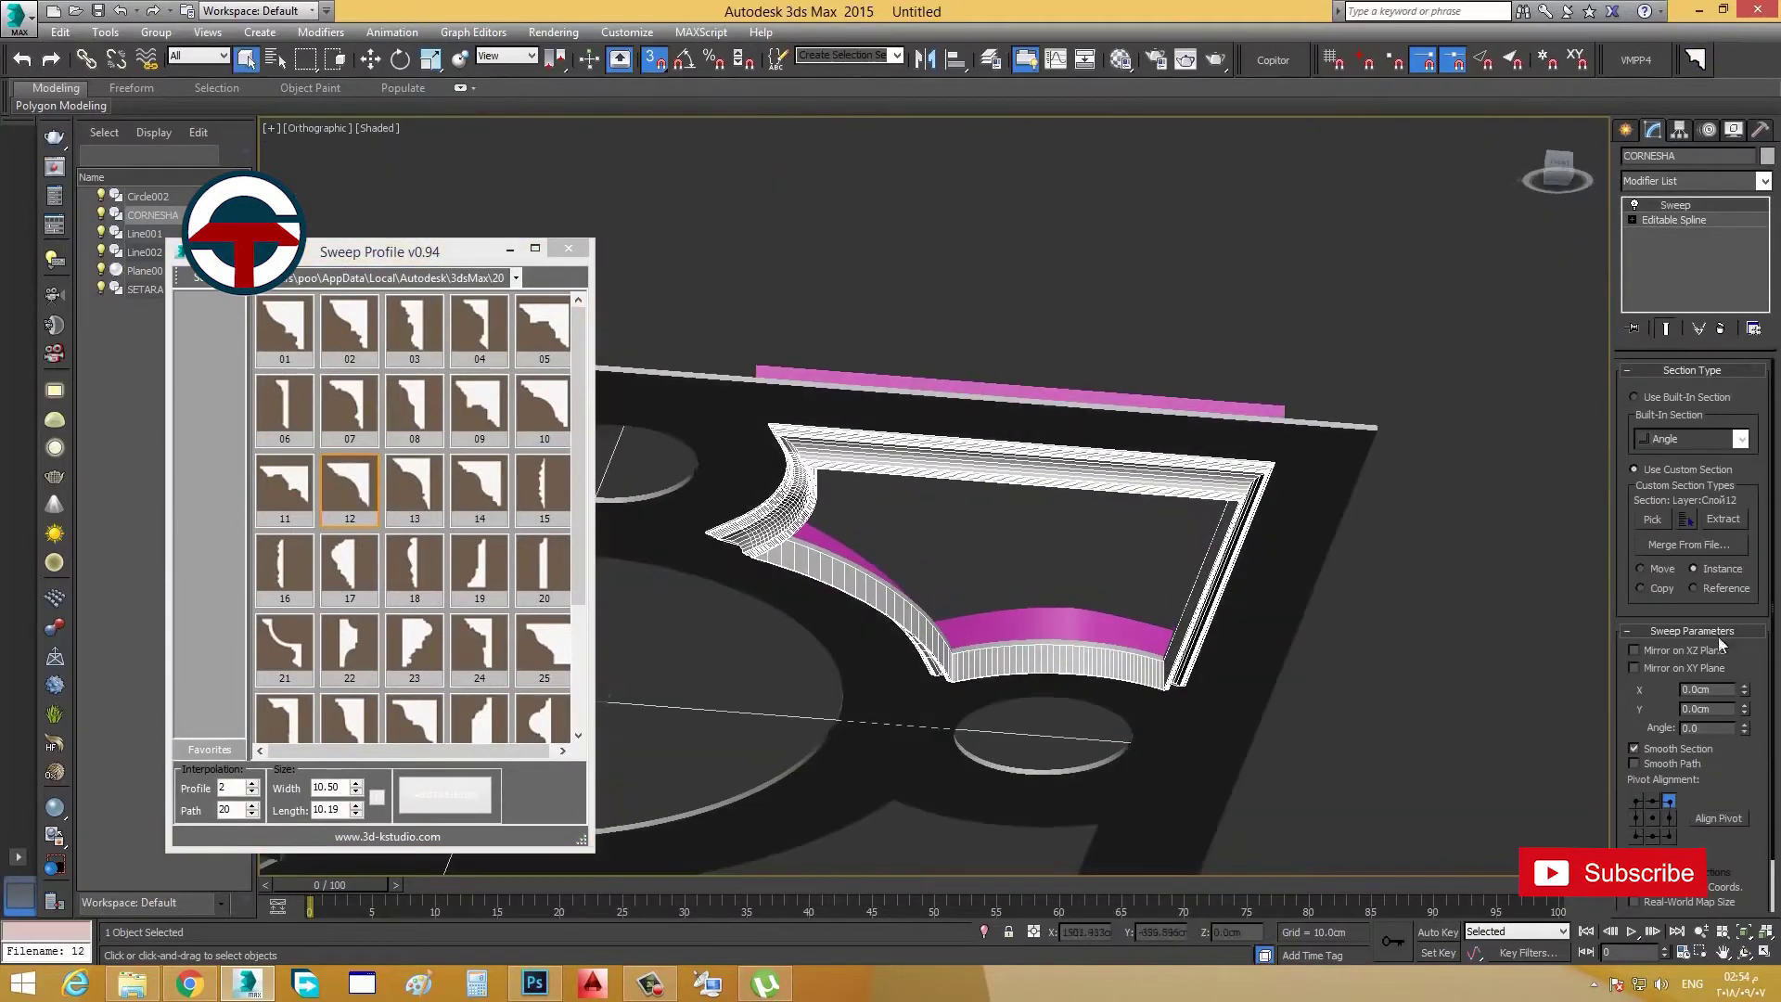
pyautogui.click(1634, 650)
pyautogui.keyDown('alt'); pyautogui.moveTo(1527, 671); pyautogui.dragTo(1232, 423, button='middle'); pyautogui.keyUp('alt')
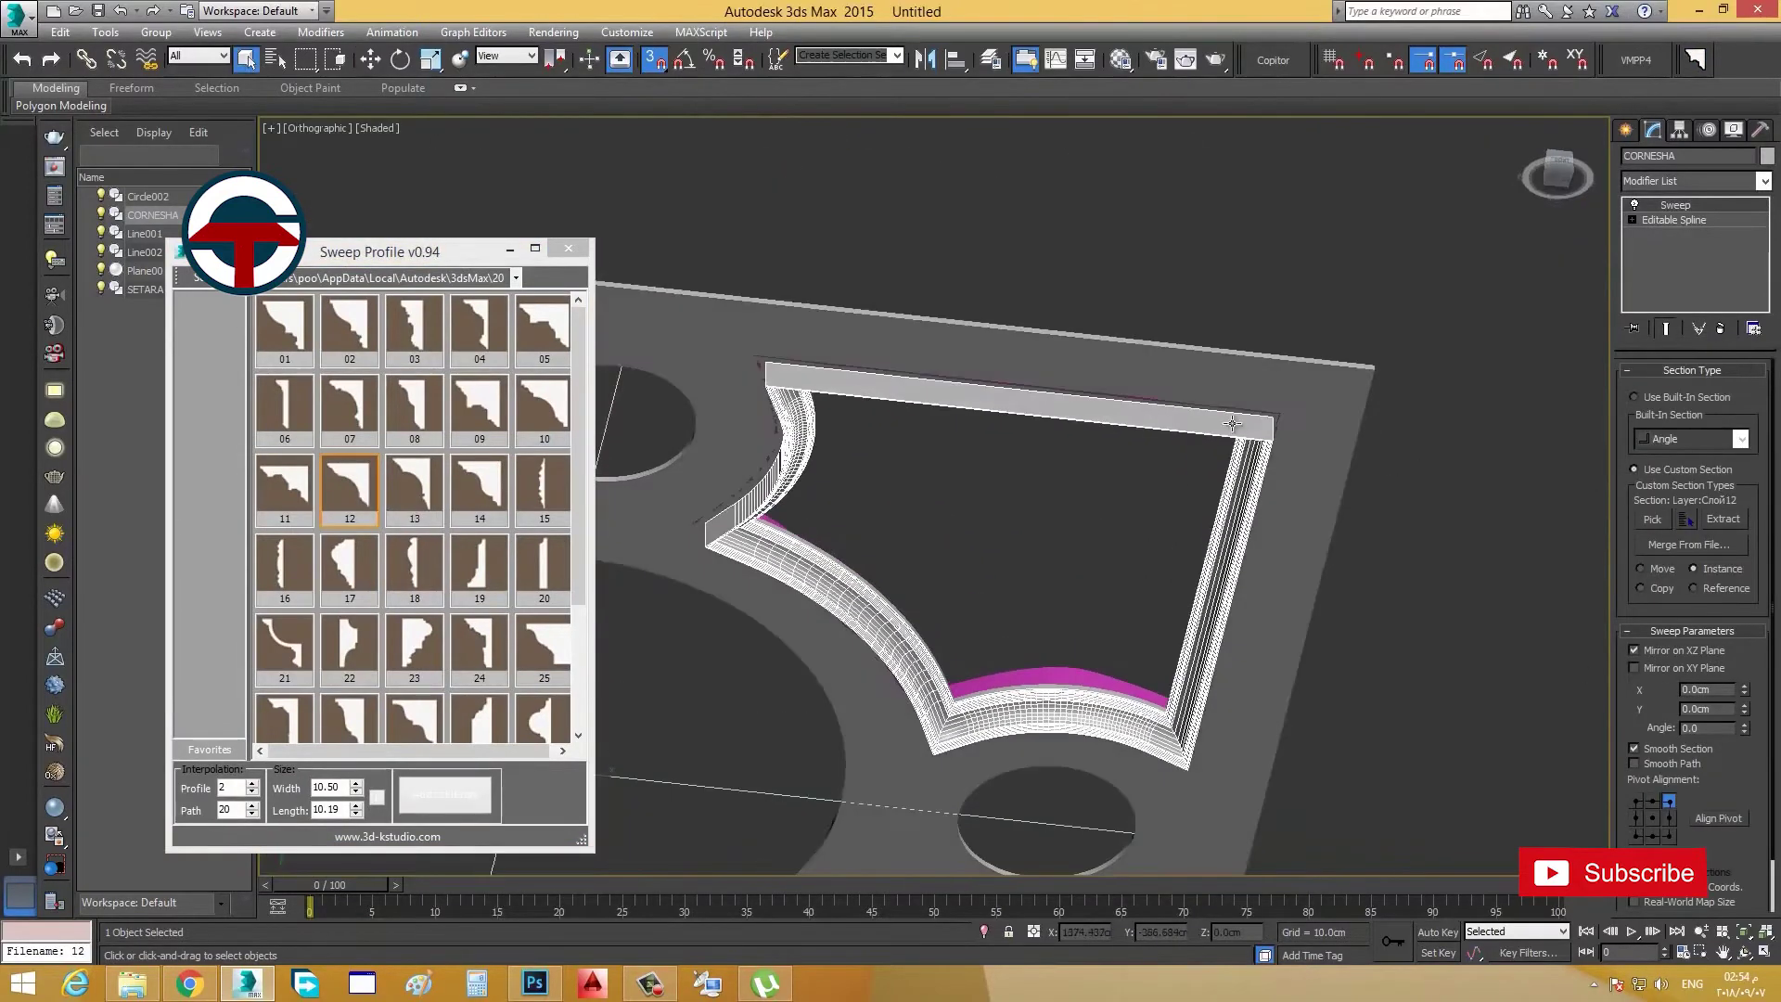
pyautogui.click(1668, 835)
pyautogui.click(1636, 837)
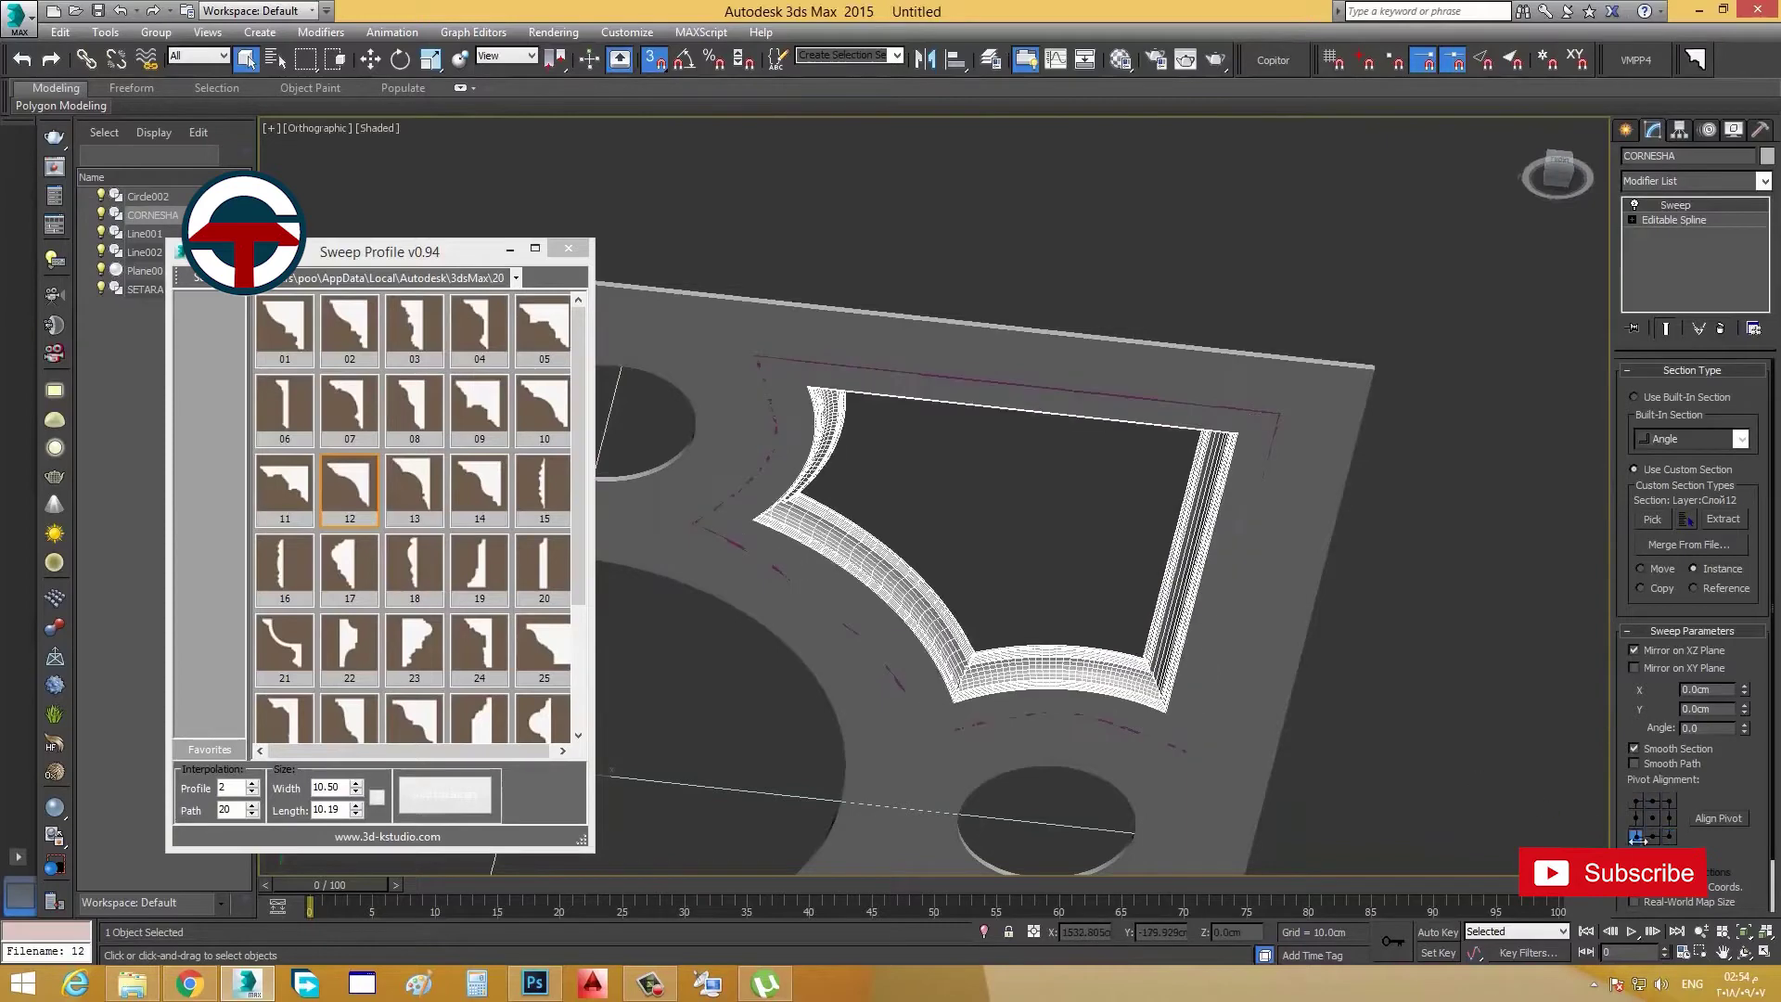
pyautogui.keyDown('alt'); pyautogui.moveTo(1230, 627); pyautogui.dragTo(1252, 586, button='middle'); pyautogui.keyUp('alt')
# Step: Change the CORNESHA molding's object color to red and deselect it
pyautogui.click(1766, 158)
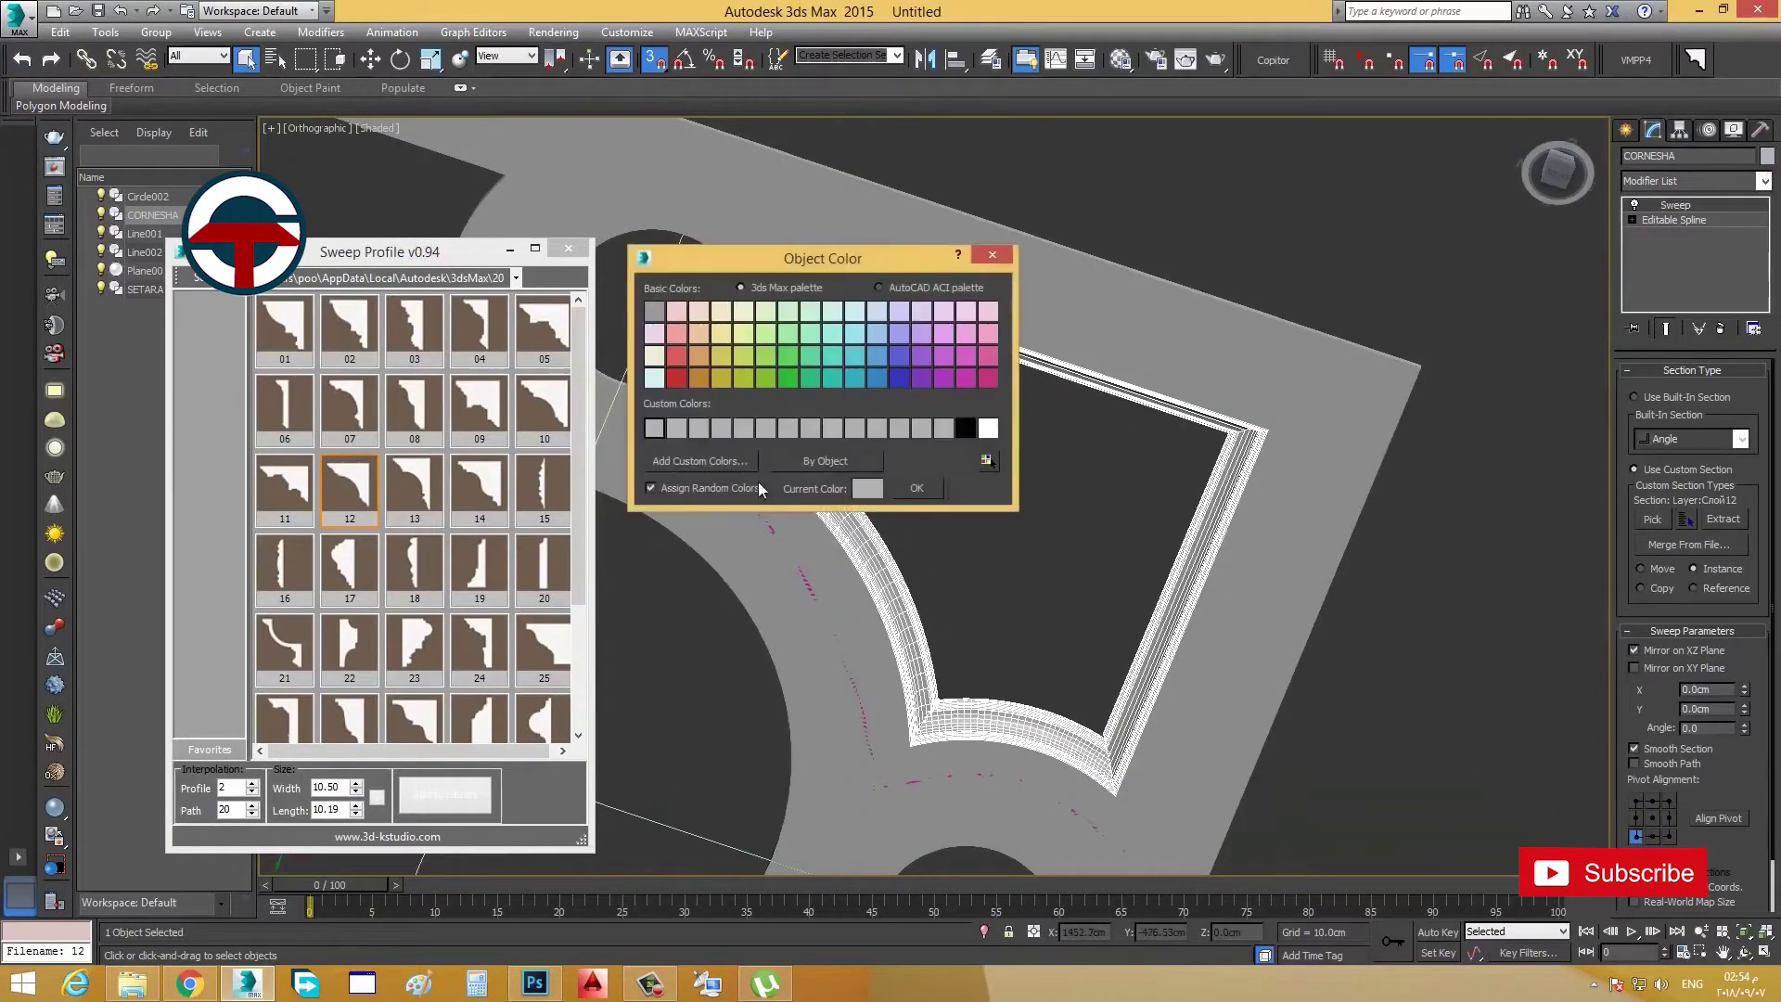
pyautogui.click(677, 377)
pyautogui.press('Return')
pyautogui.click(1184, 548)
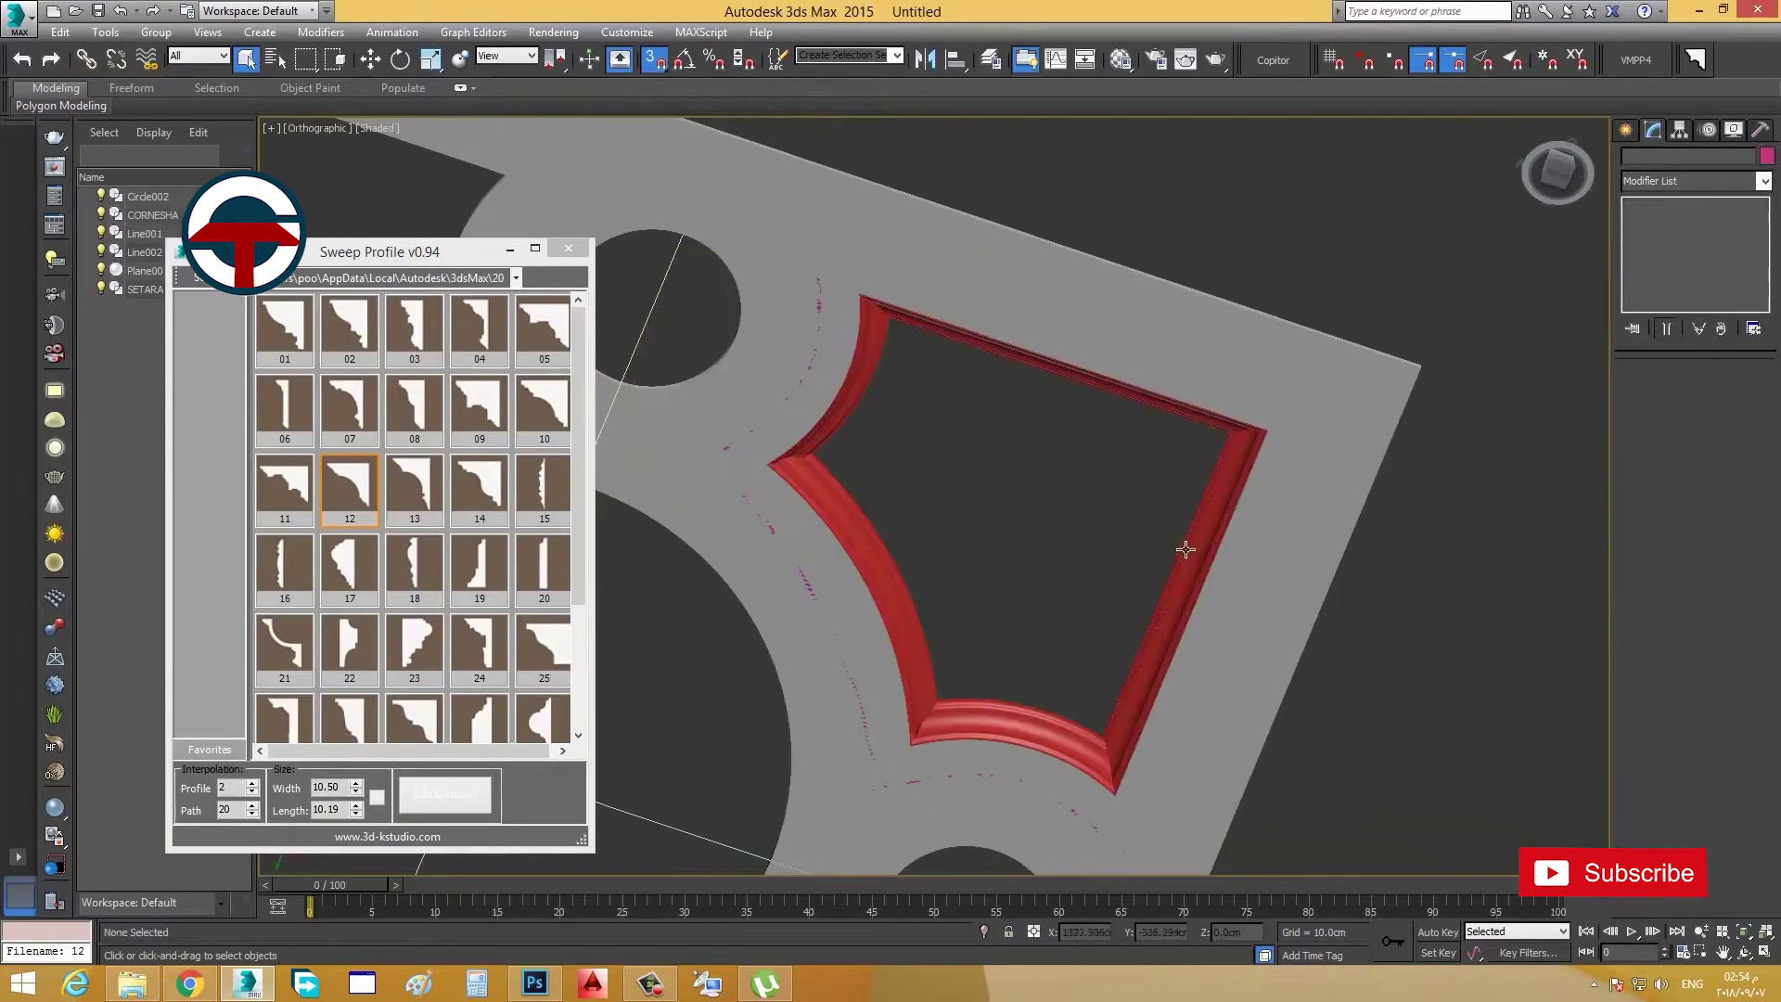
# Step: Select the magenta SETARA strip and set its Z position to 1 cm
pyautogui.scroll(5, 1264, 529)
pyautogui.moveTo(930, 811); pyautogui.dragTo(1063, 509, button='middle')
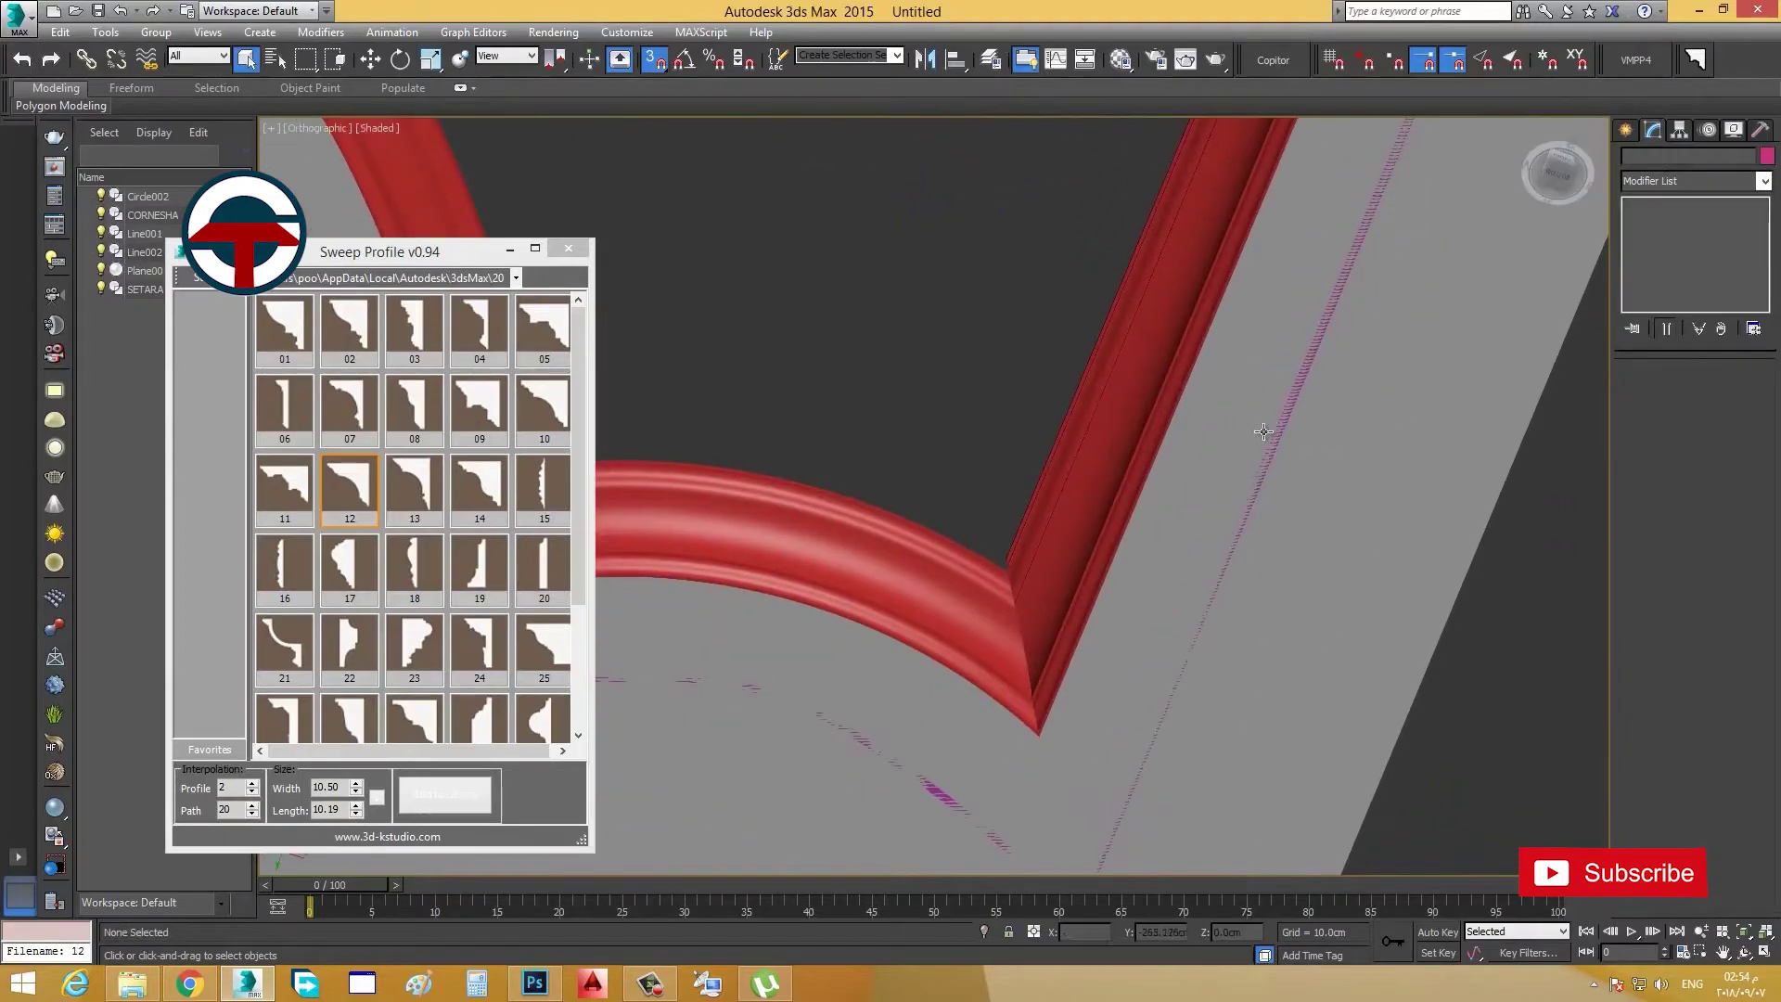
pyautogui.click(1272, 418)
pyautogui.keyDown('alt'); pyautogui.moveTo(1289, 512); pyautogui.dragTo(1370, 956, button='middle'); pyautogui.keyUp('alt')
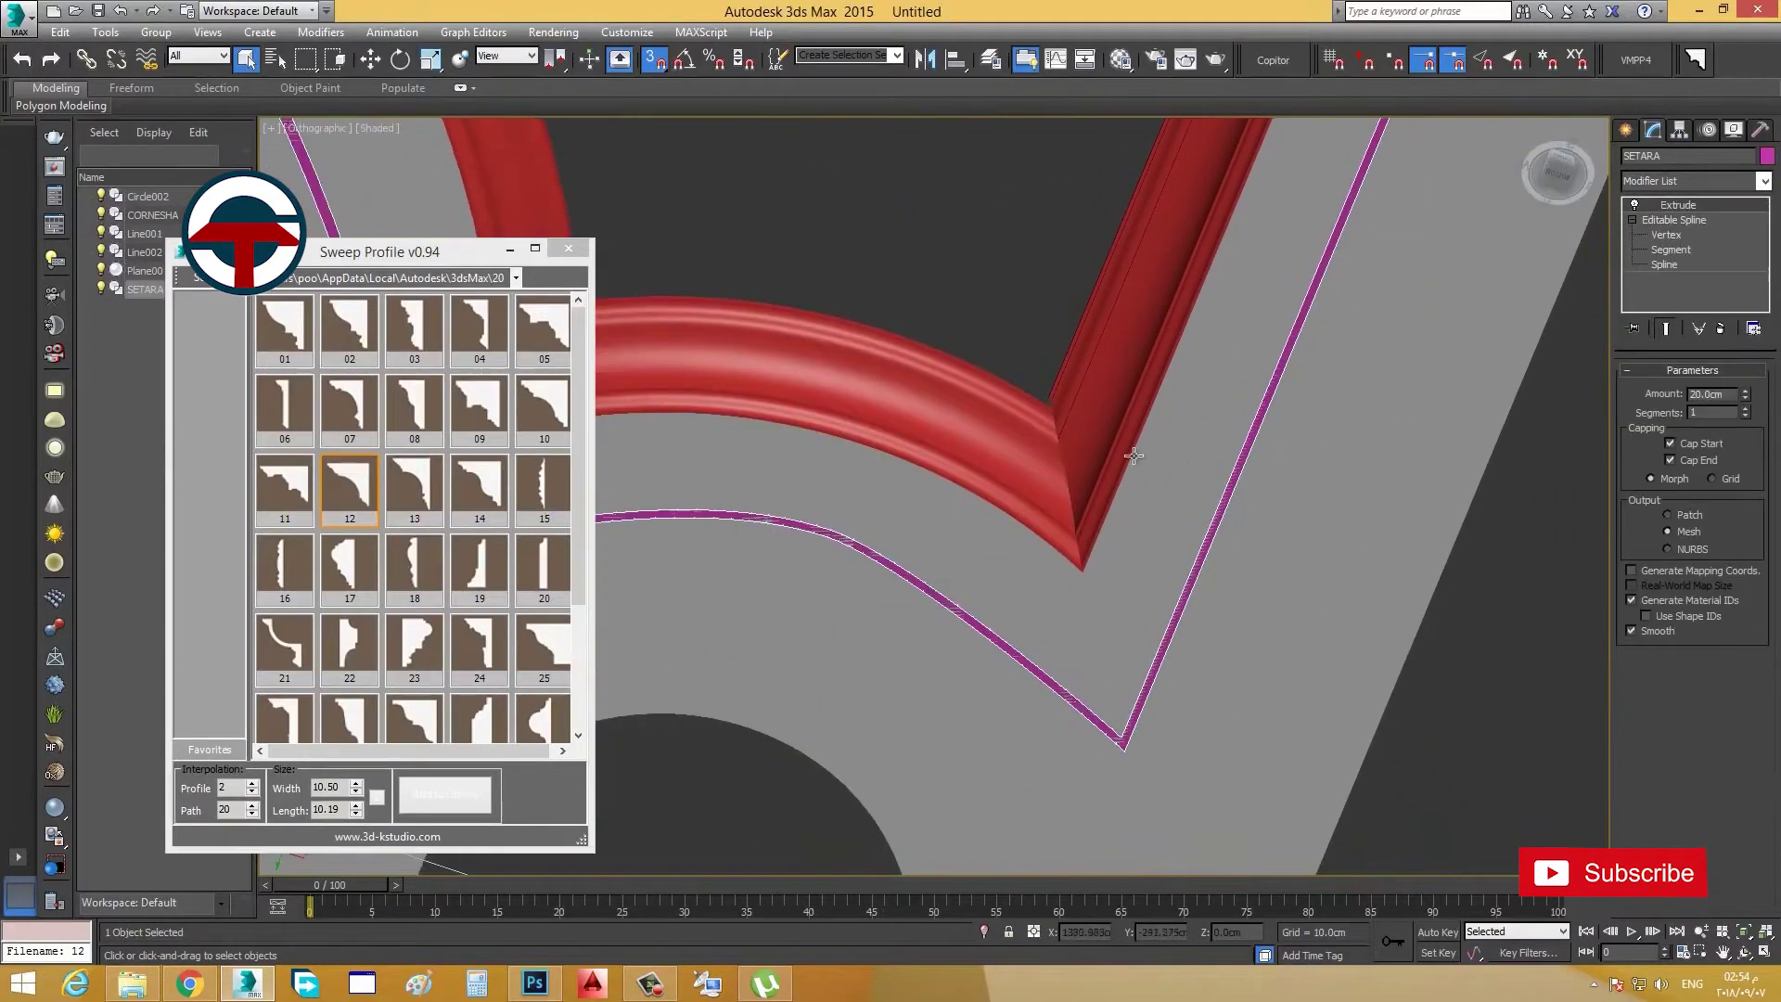
pyautogui.click(372, 61)
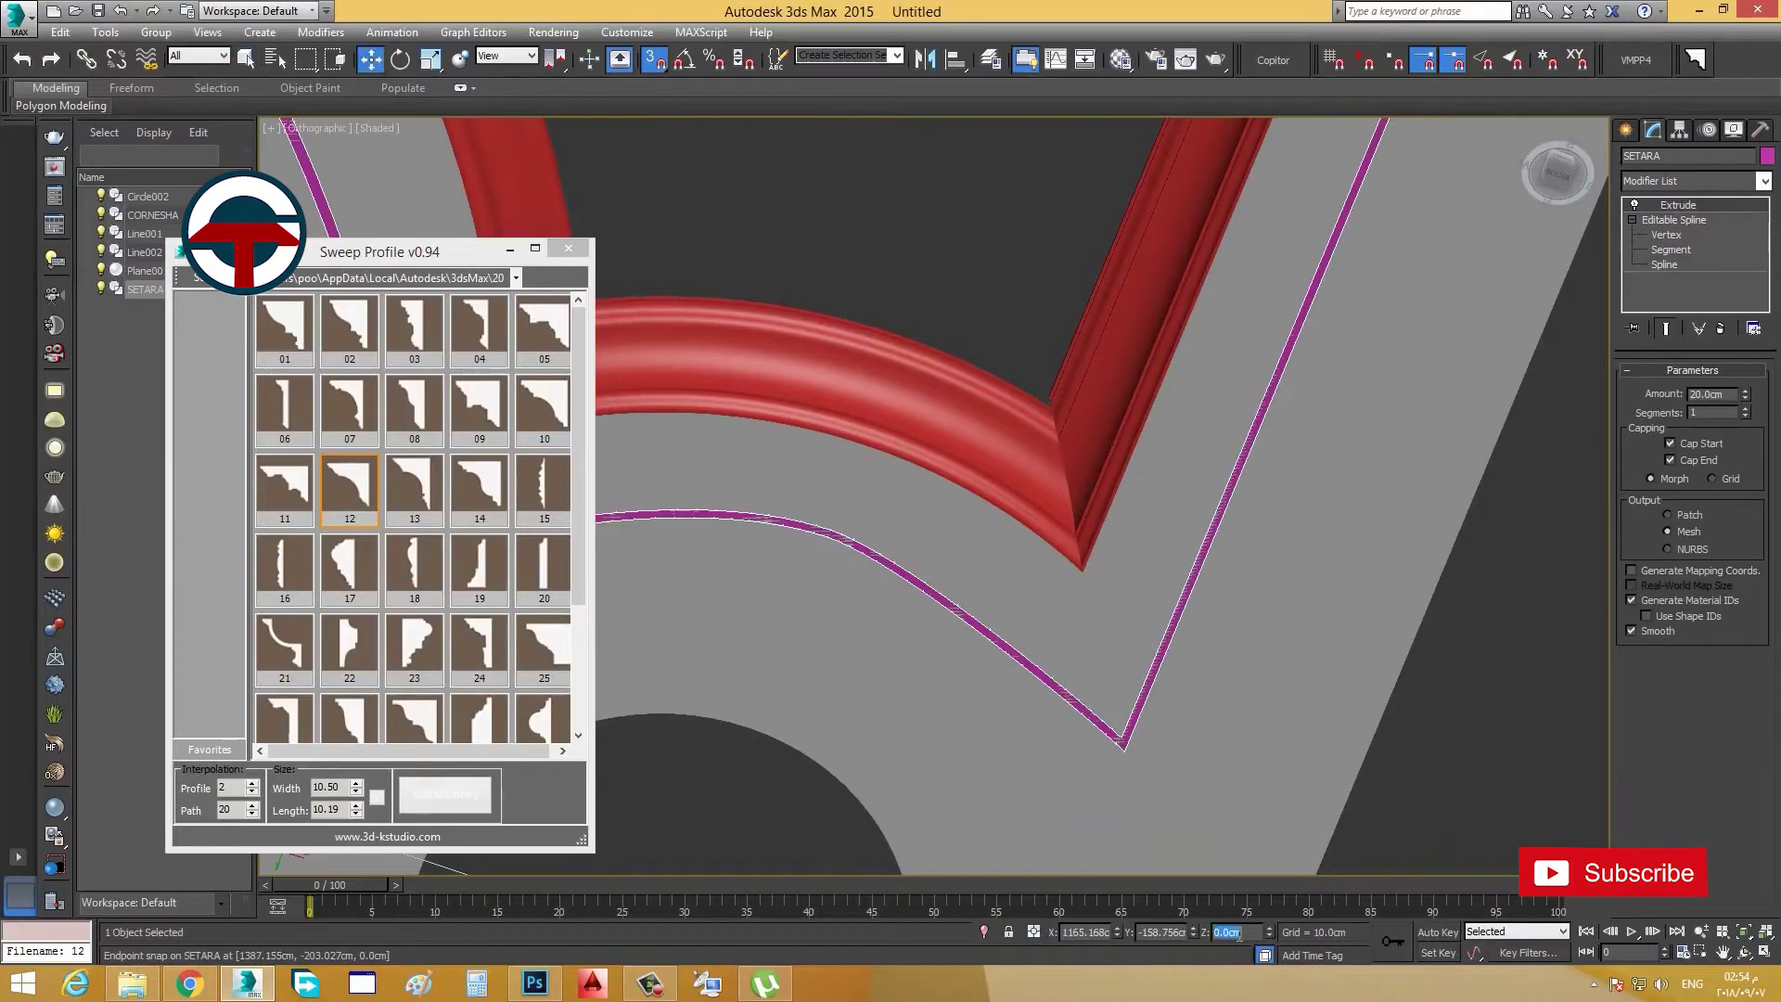
pyautogui.write('1')
pyautogui.press('Return')
pyautogui.scroll(-8, 1150, 576)
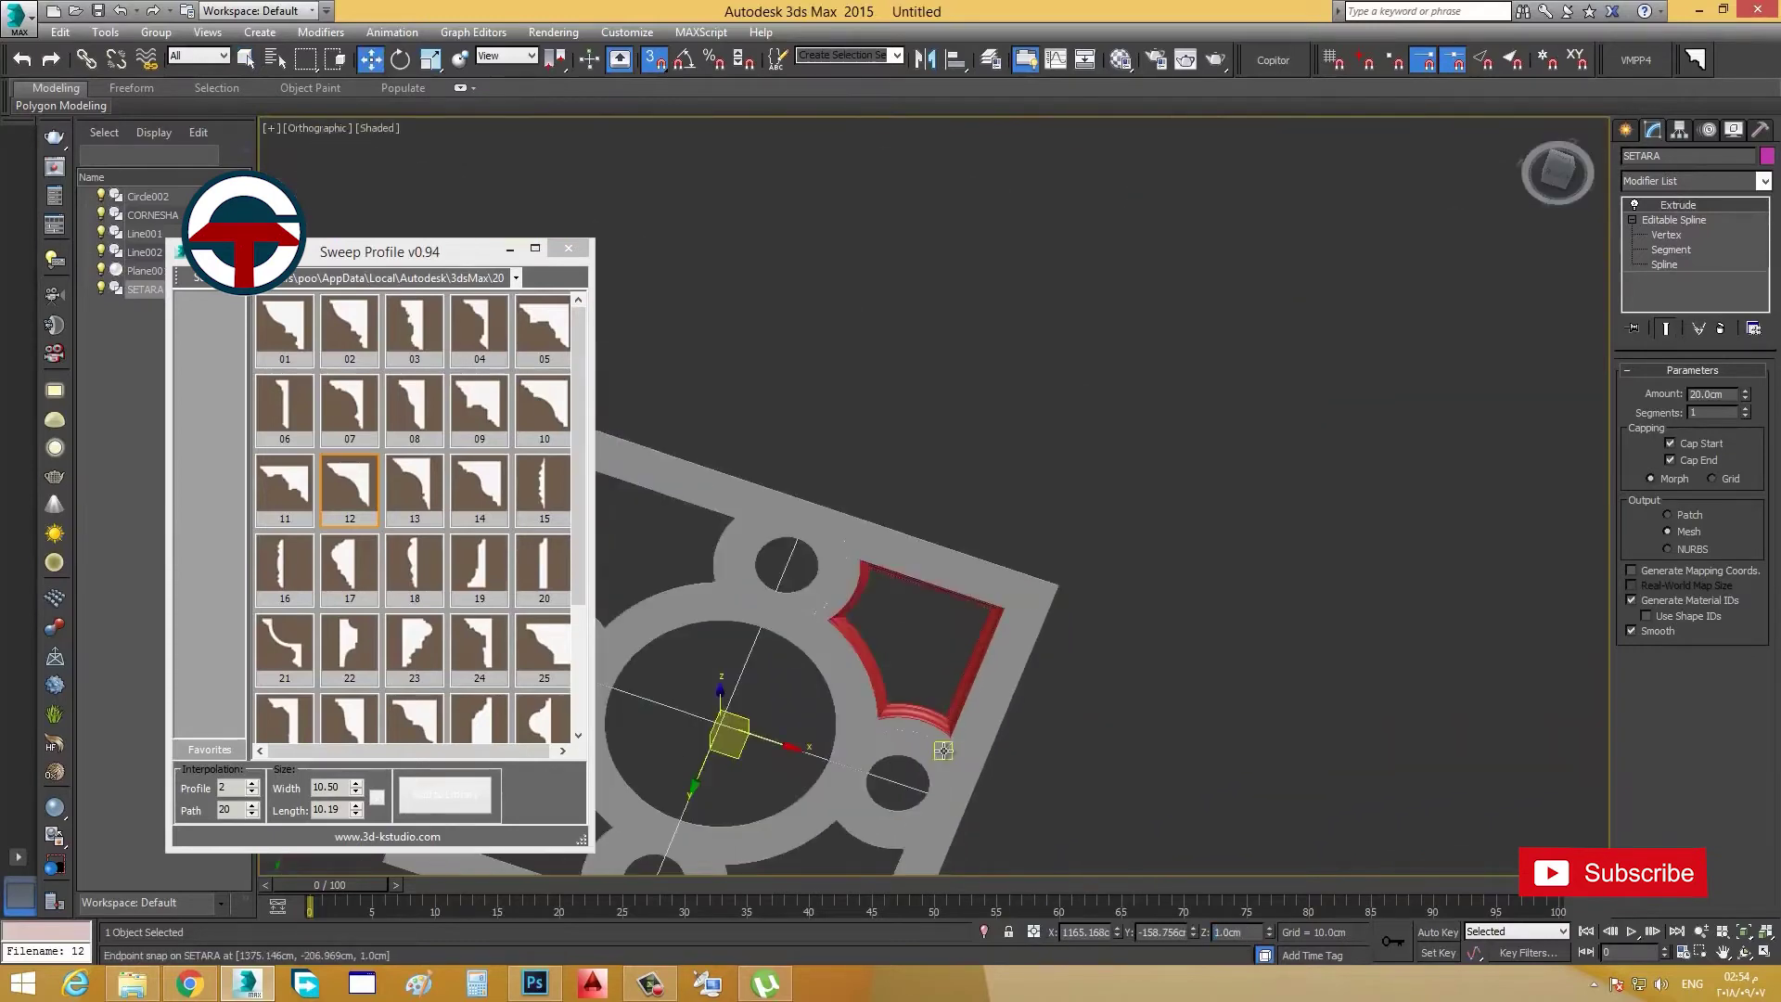
# Step: View the ceiling squarely from above, add CORNESHA to the SETARA selection and group both under the default name
pyautogui.click(1557, 154)
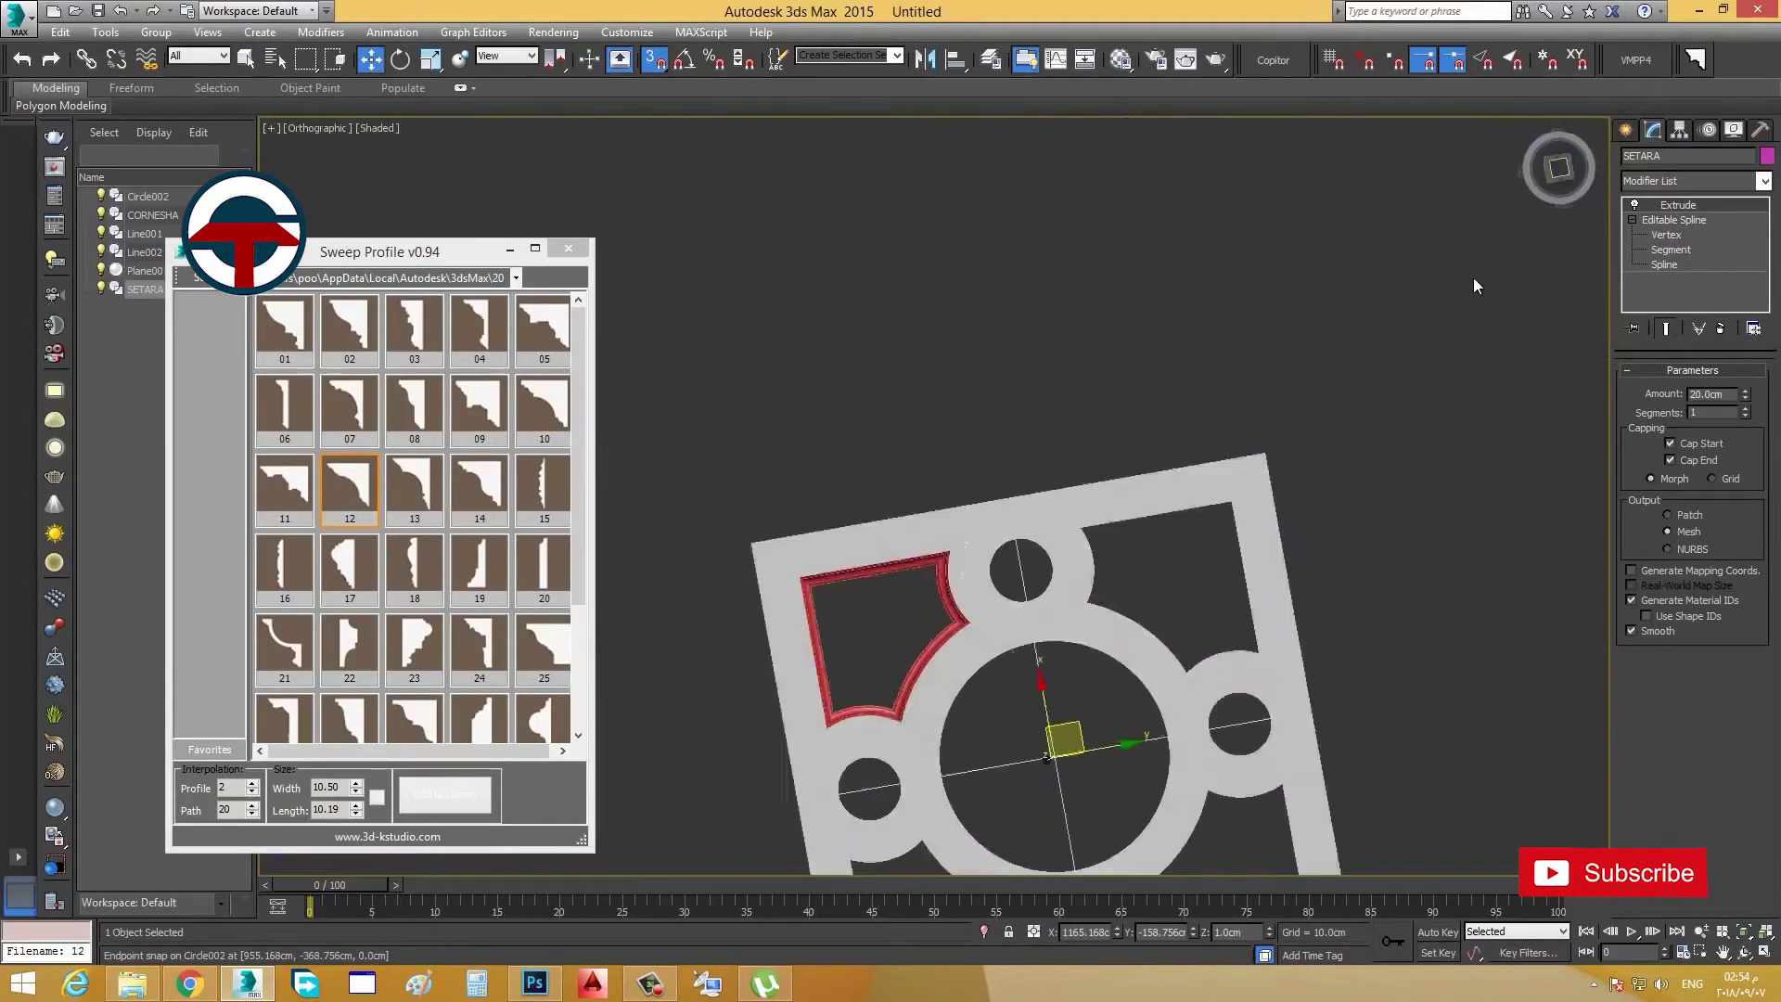
pyautogui.keyDown('alt'); pyautogui.moveTo(977, 416); pyautogui.dragTo(1011, 473, button='middle'); pyautogui.keyUp('alt')
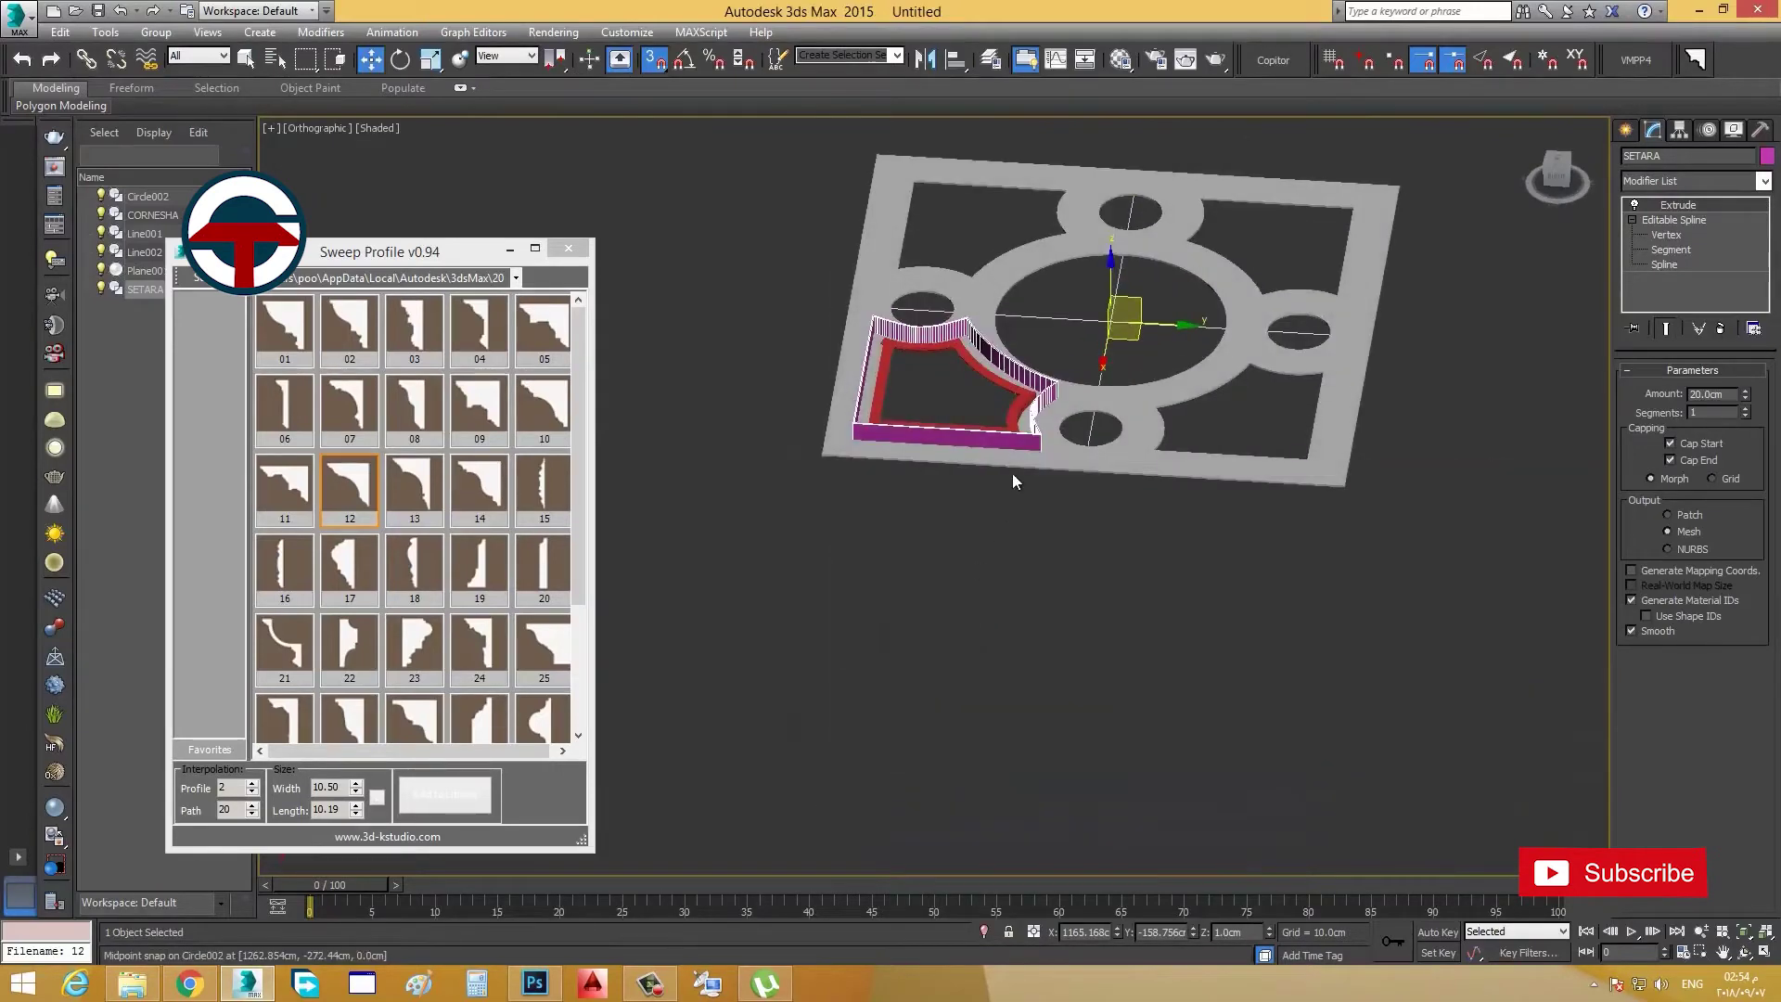
pyautogui.click(1559, 164)
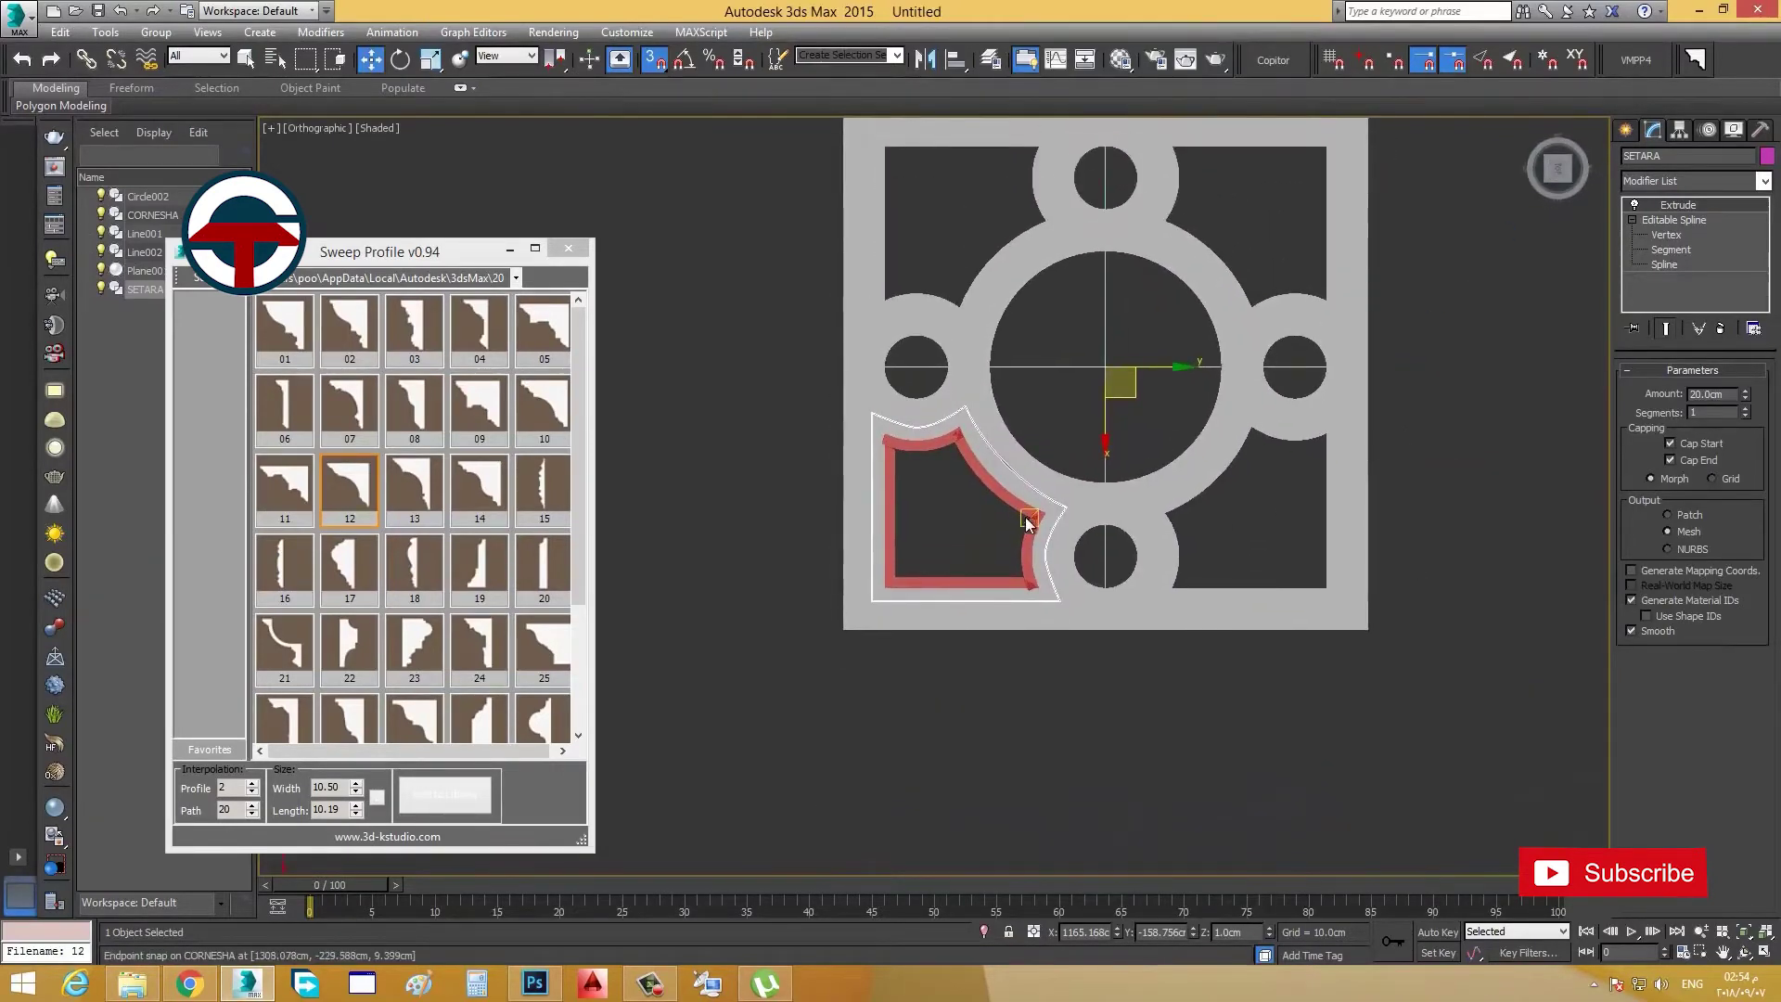
pyautogui.click(1028, 522)
pyautogui.moveTo(1042, 617); pyautogui.dragTo(1042, 622, button='middle')
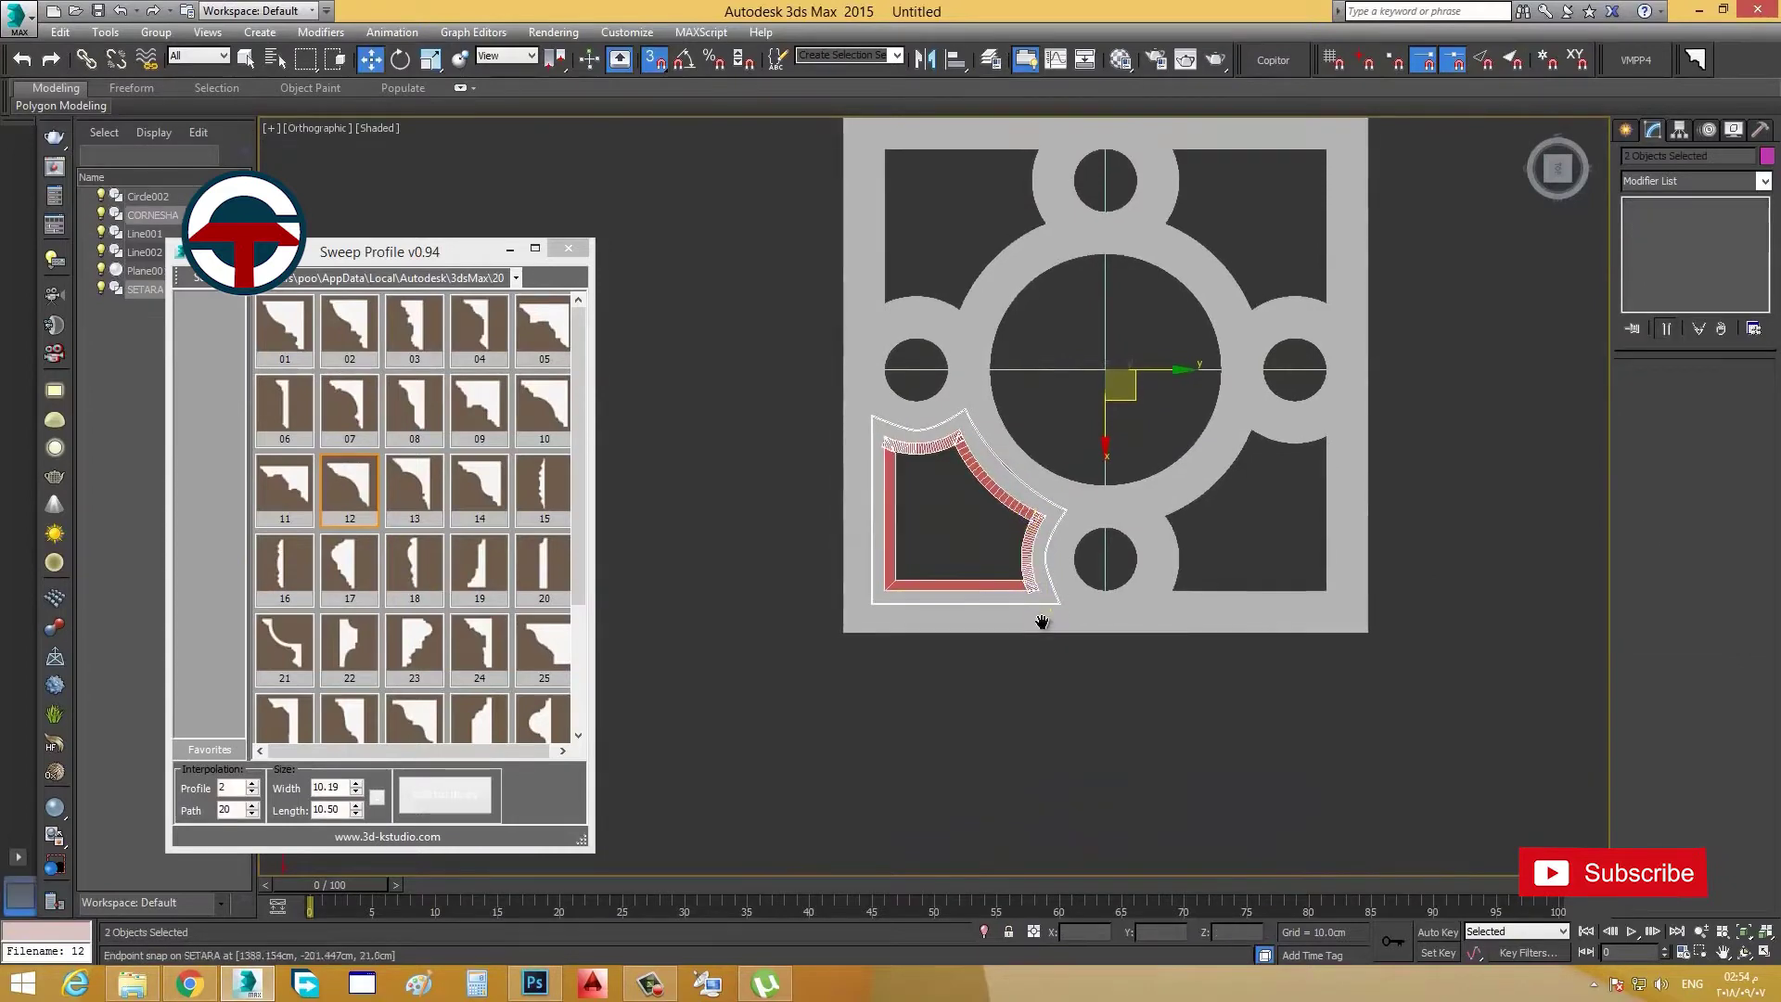
pyautogui.click(156, 31)
pyautogui.click(165, 49)
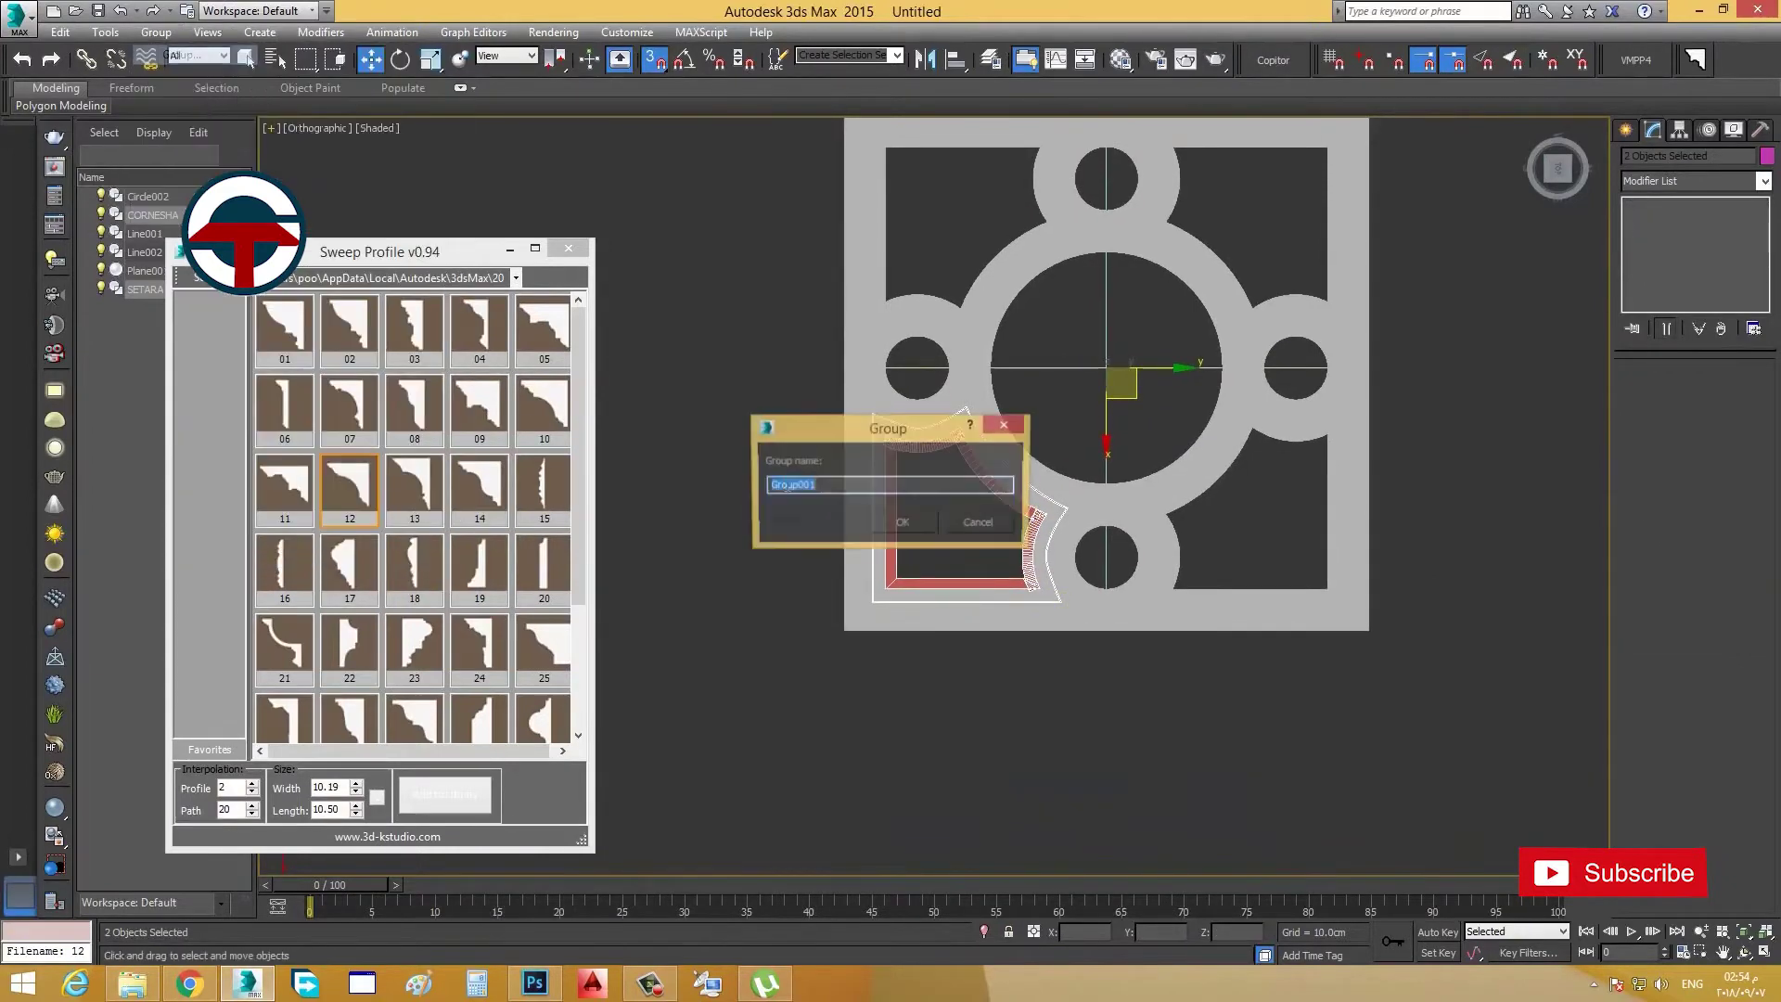
pyautogui.click(898, 515)
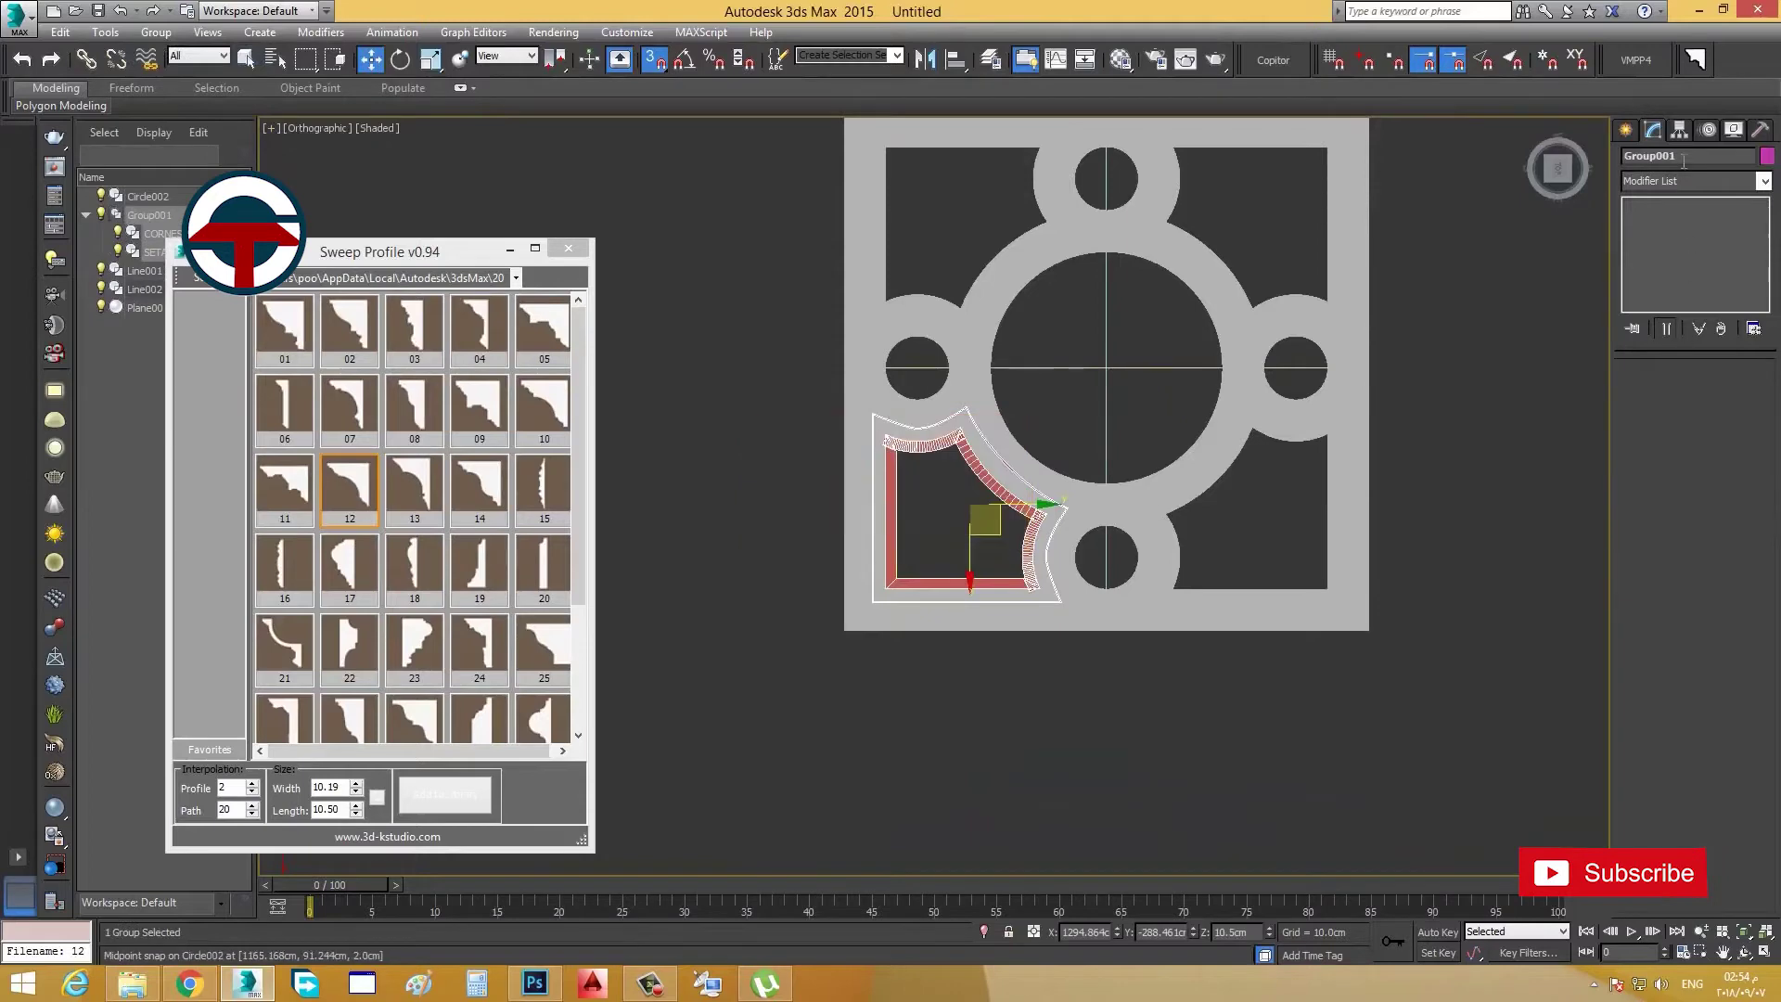
# Step: Move only the corner group's pivot to the midpoint of the ceiling's central circle, then leave pivot editing
pyautogui.click(1679, 130)
pyautogui.click(1690, 247)
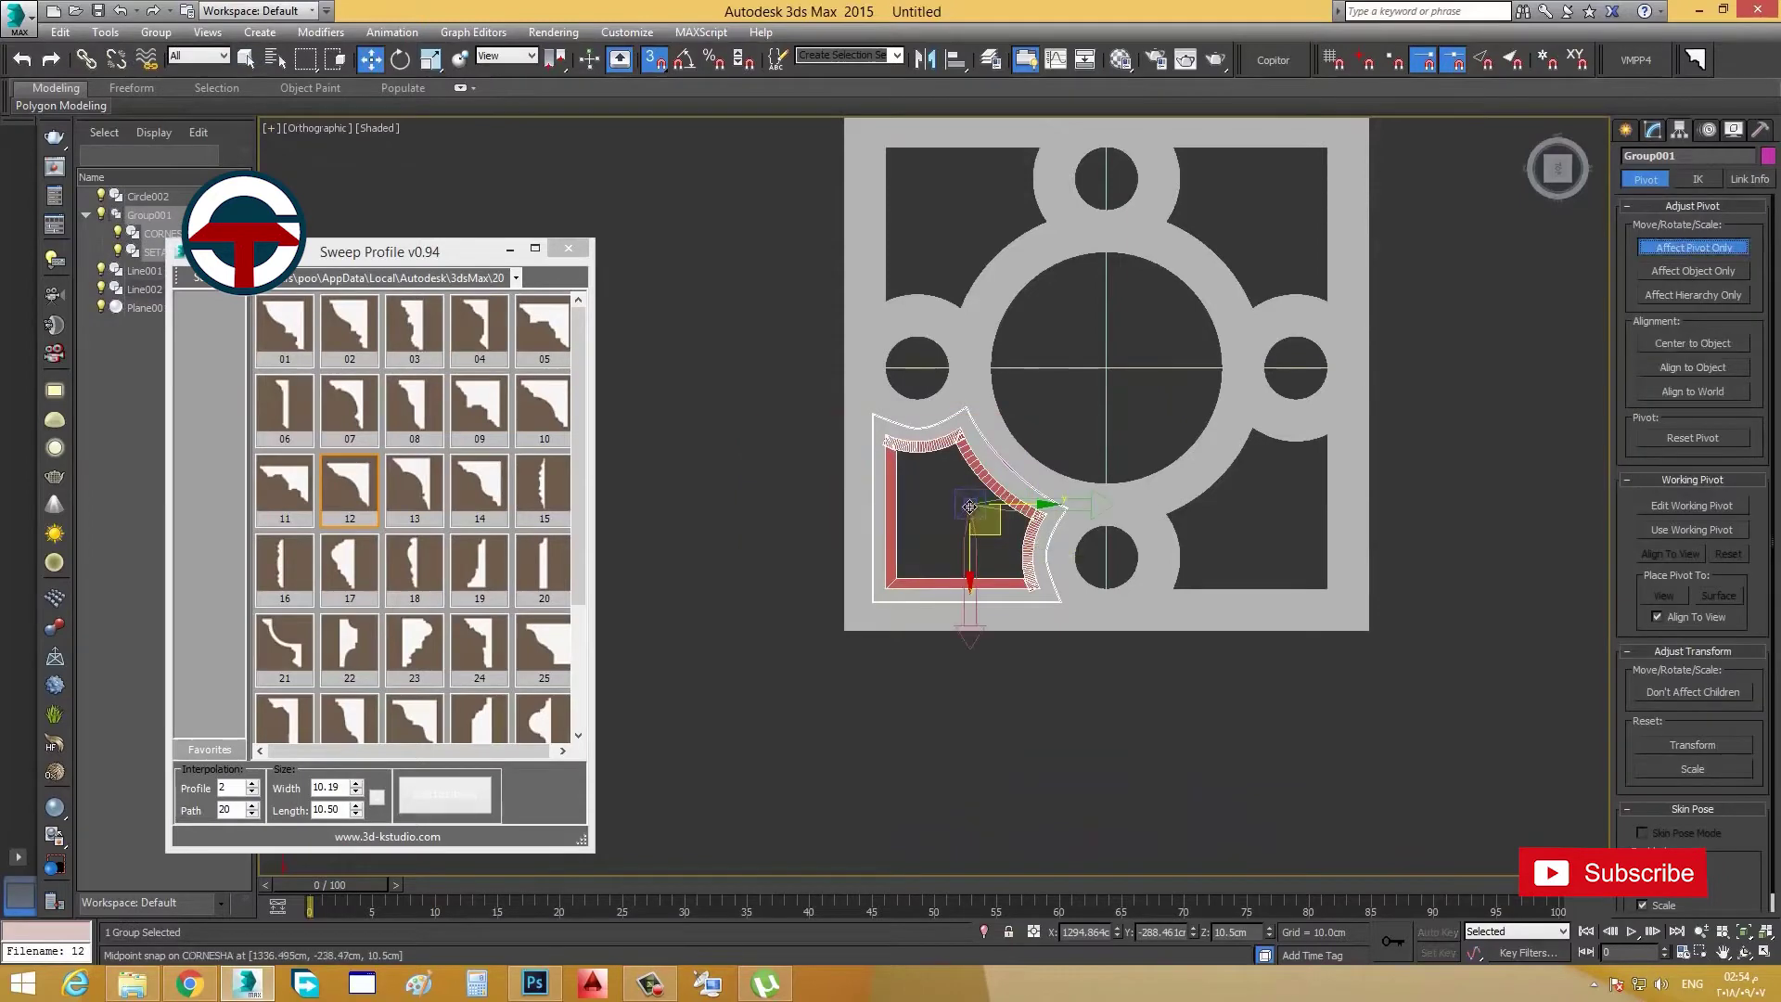
pyautogui.moveTo(983, 517); pyautogui.dragTo(1111, 369)
pyautogui.scroll(6, 1111, 371)
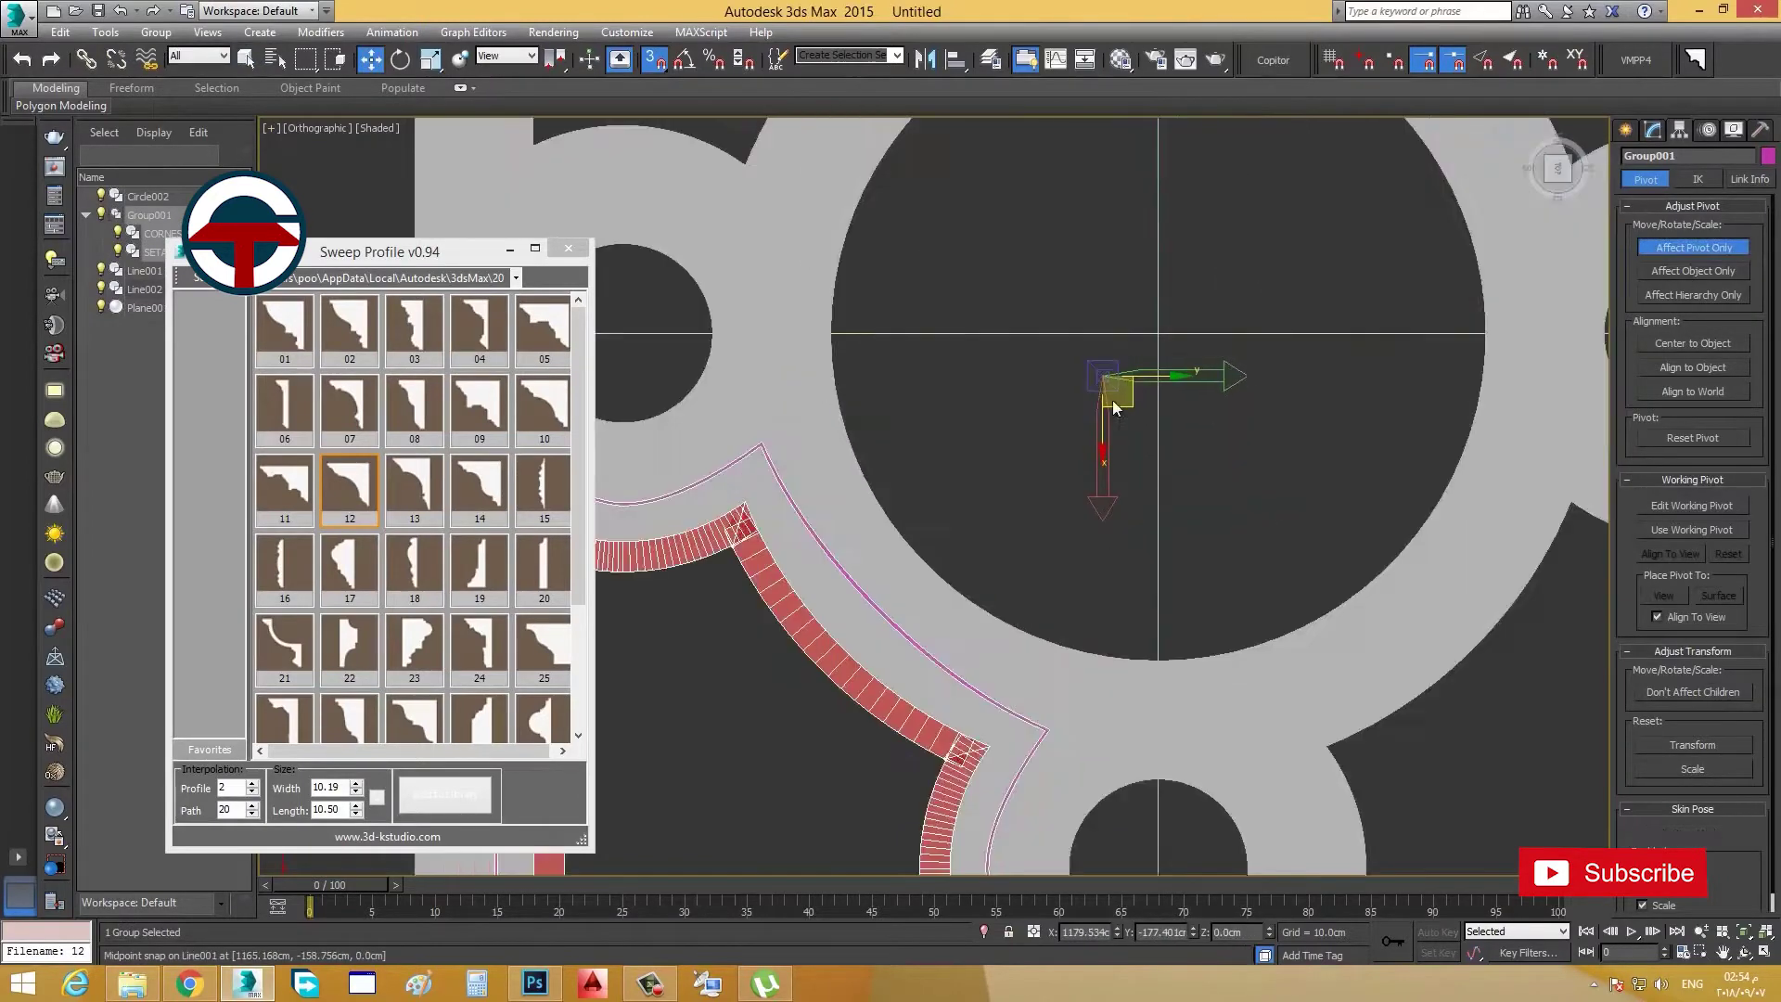
pyautogui.moveTo(1196, 324); pyautogui.dragTo(1178, 307)
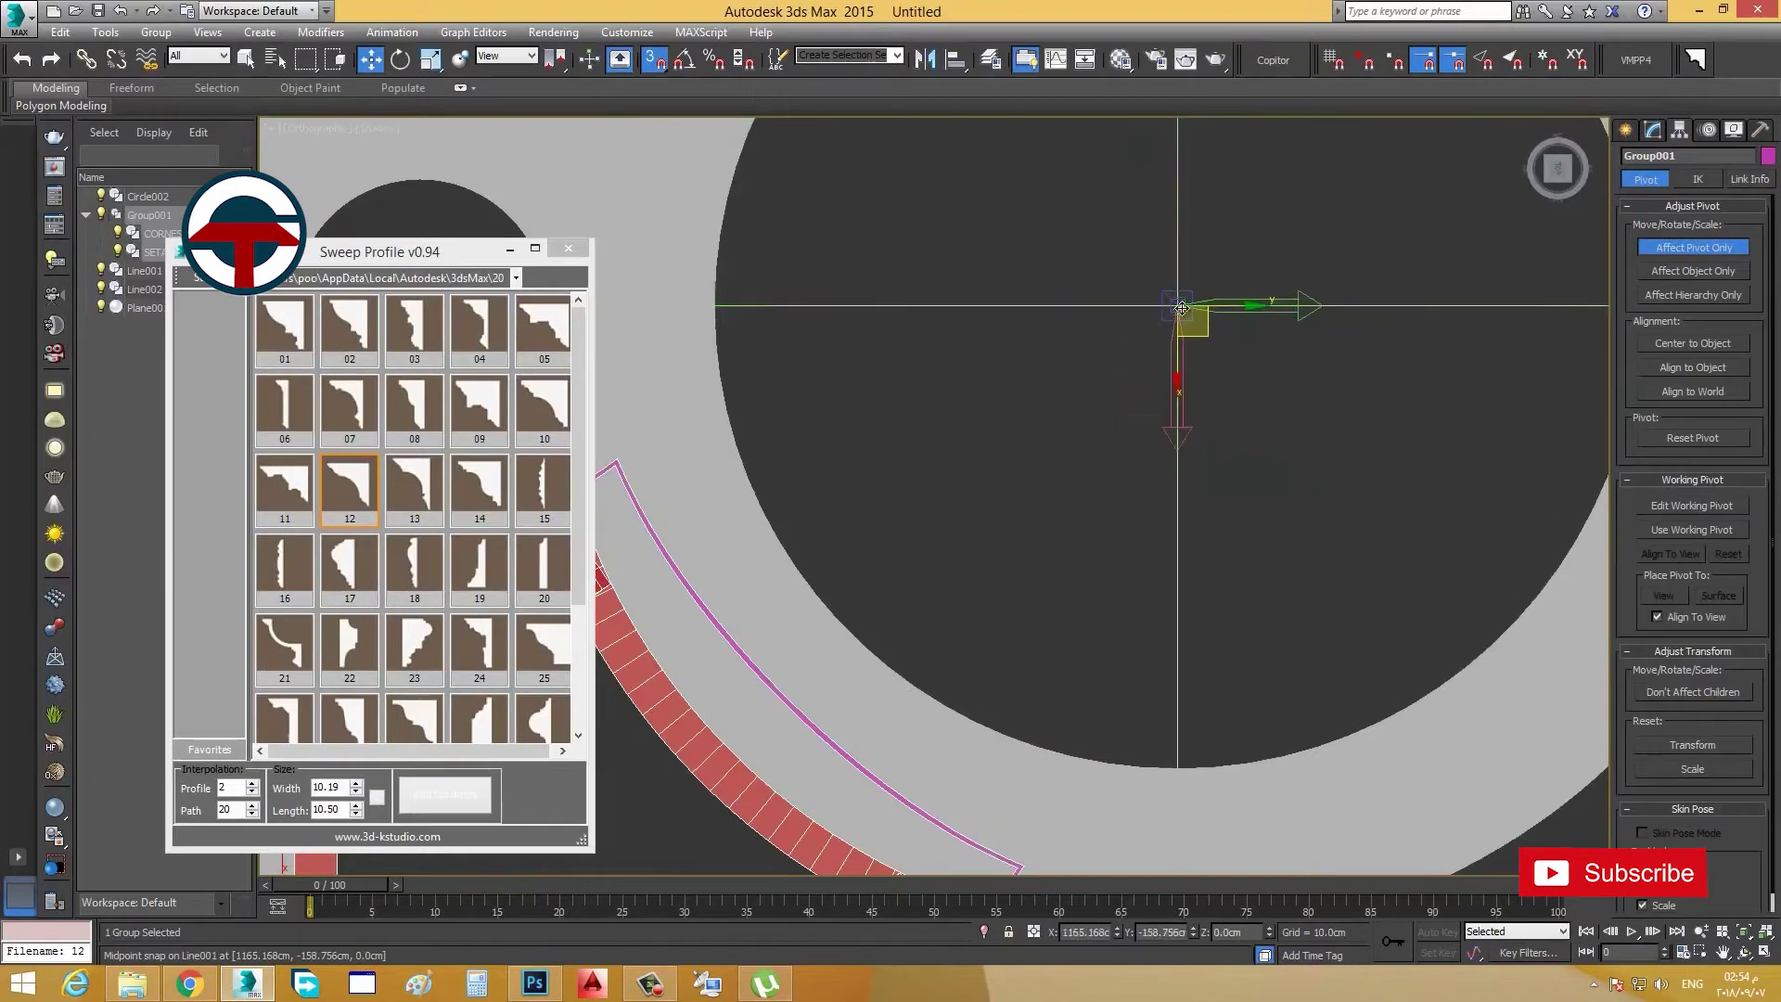
pyautogui.moveTo(1175, 332)
pyautogui.mouseDown(button='middle')
pyautogui.moveTo(1154, 318)
pyautogui.moveTo(1160, 360)
pyautogui.mouseUp(button='middle')
pyautogui.scroll(-6, 1159, 360)
pyautogui.scroll(2, 1231, 336)
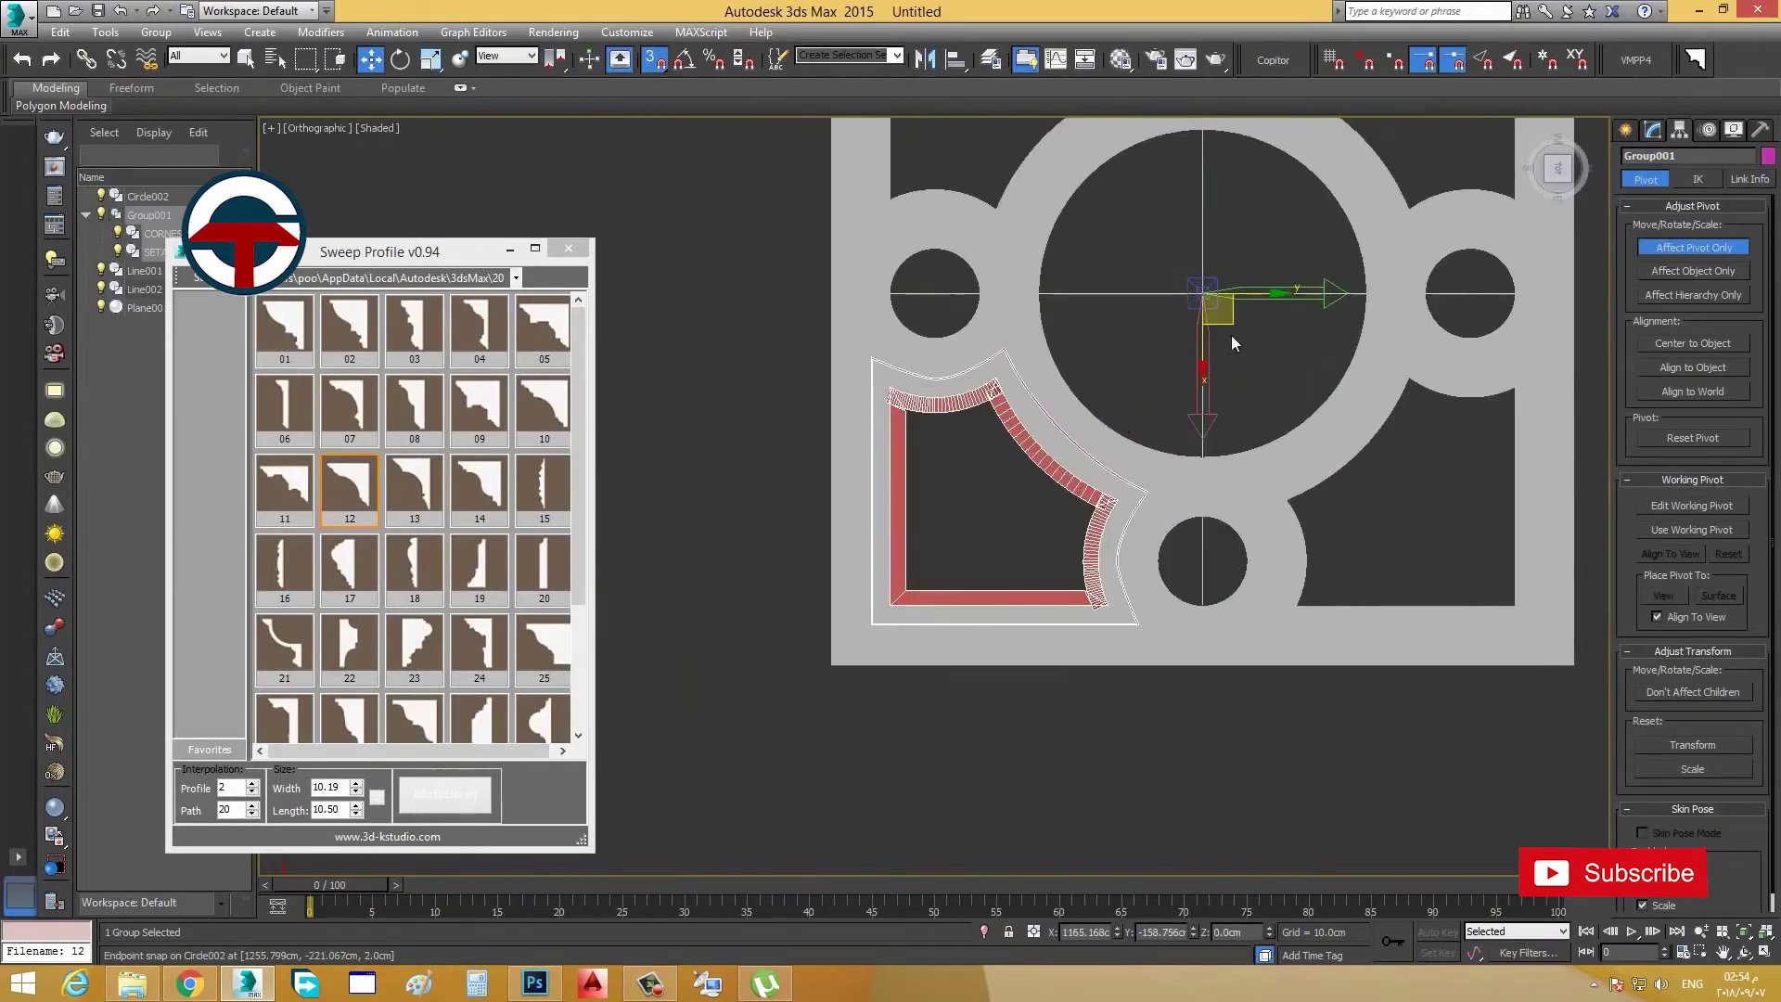
pyautogui.click(1706, 248)
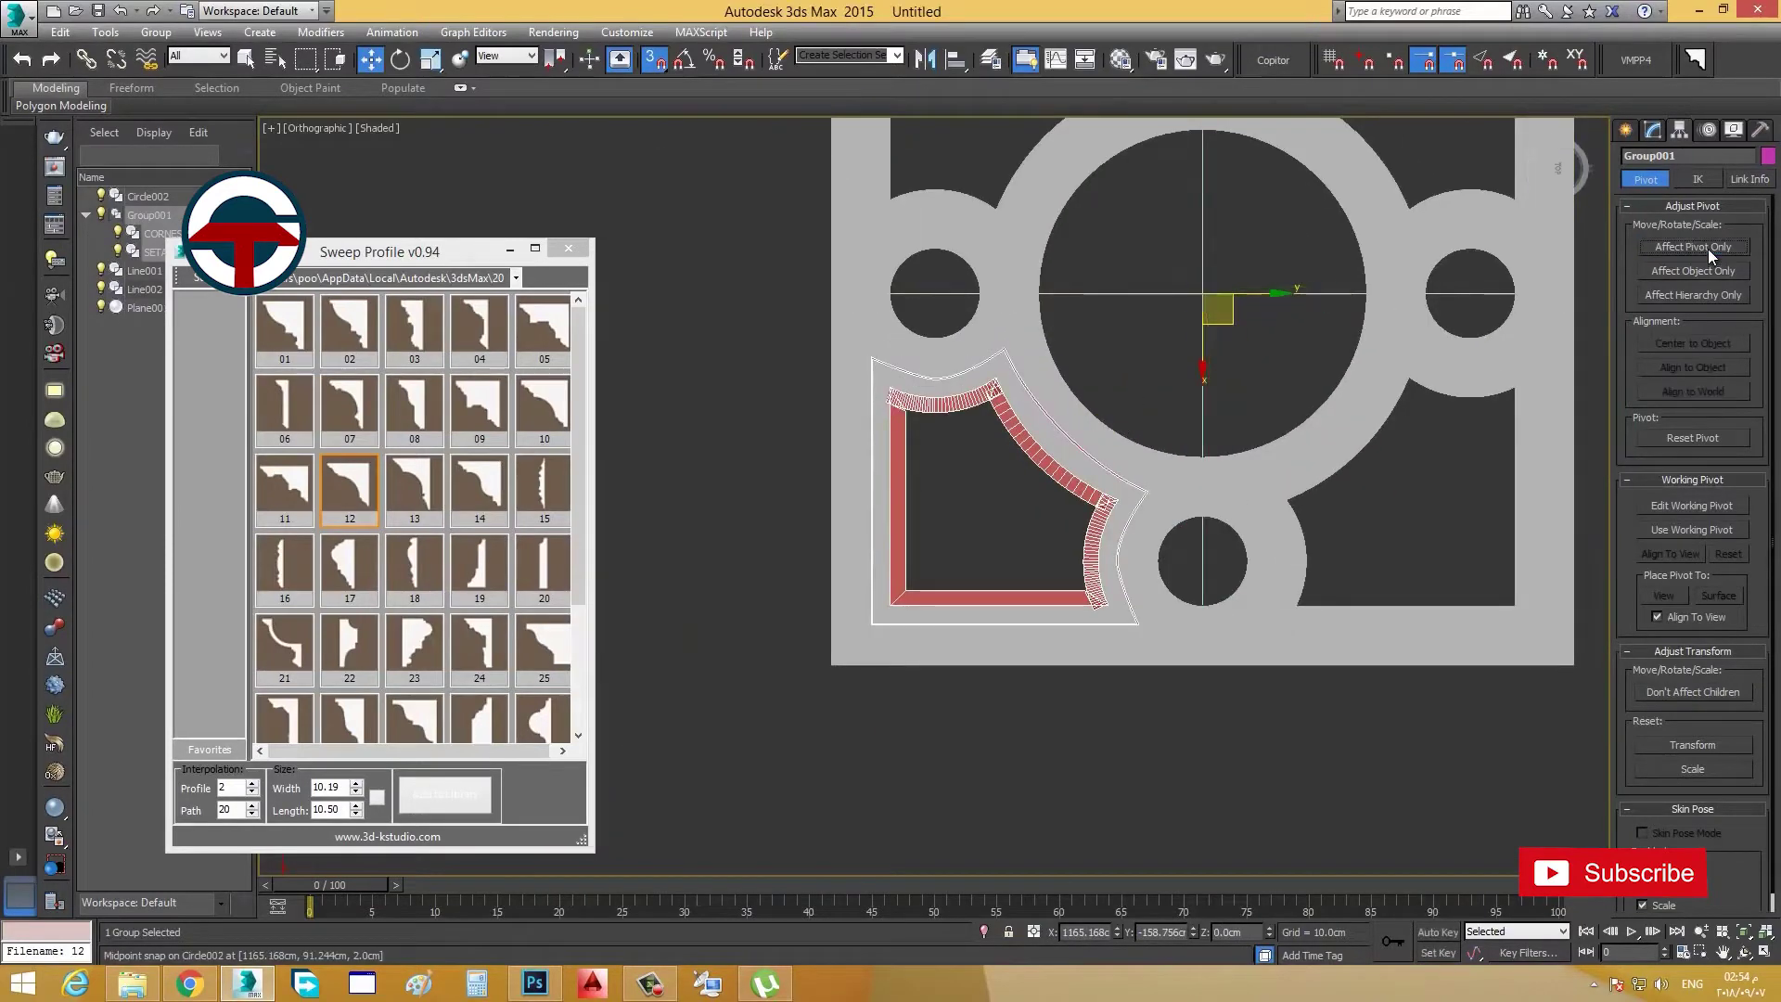
# Step: Rotate-clone the corner group by -90° about the ceiling center with 90° angle snapping, making three instances that fill the other corners
pyautogui.click(400, 59)
pyautogui.scroll(-3, 1224, 457)
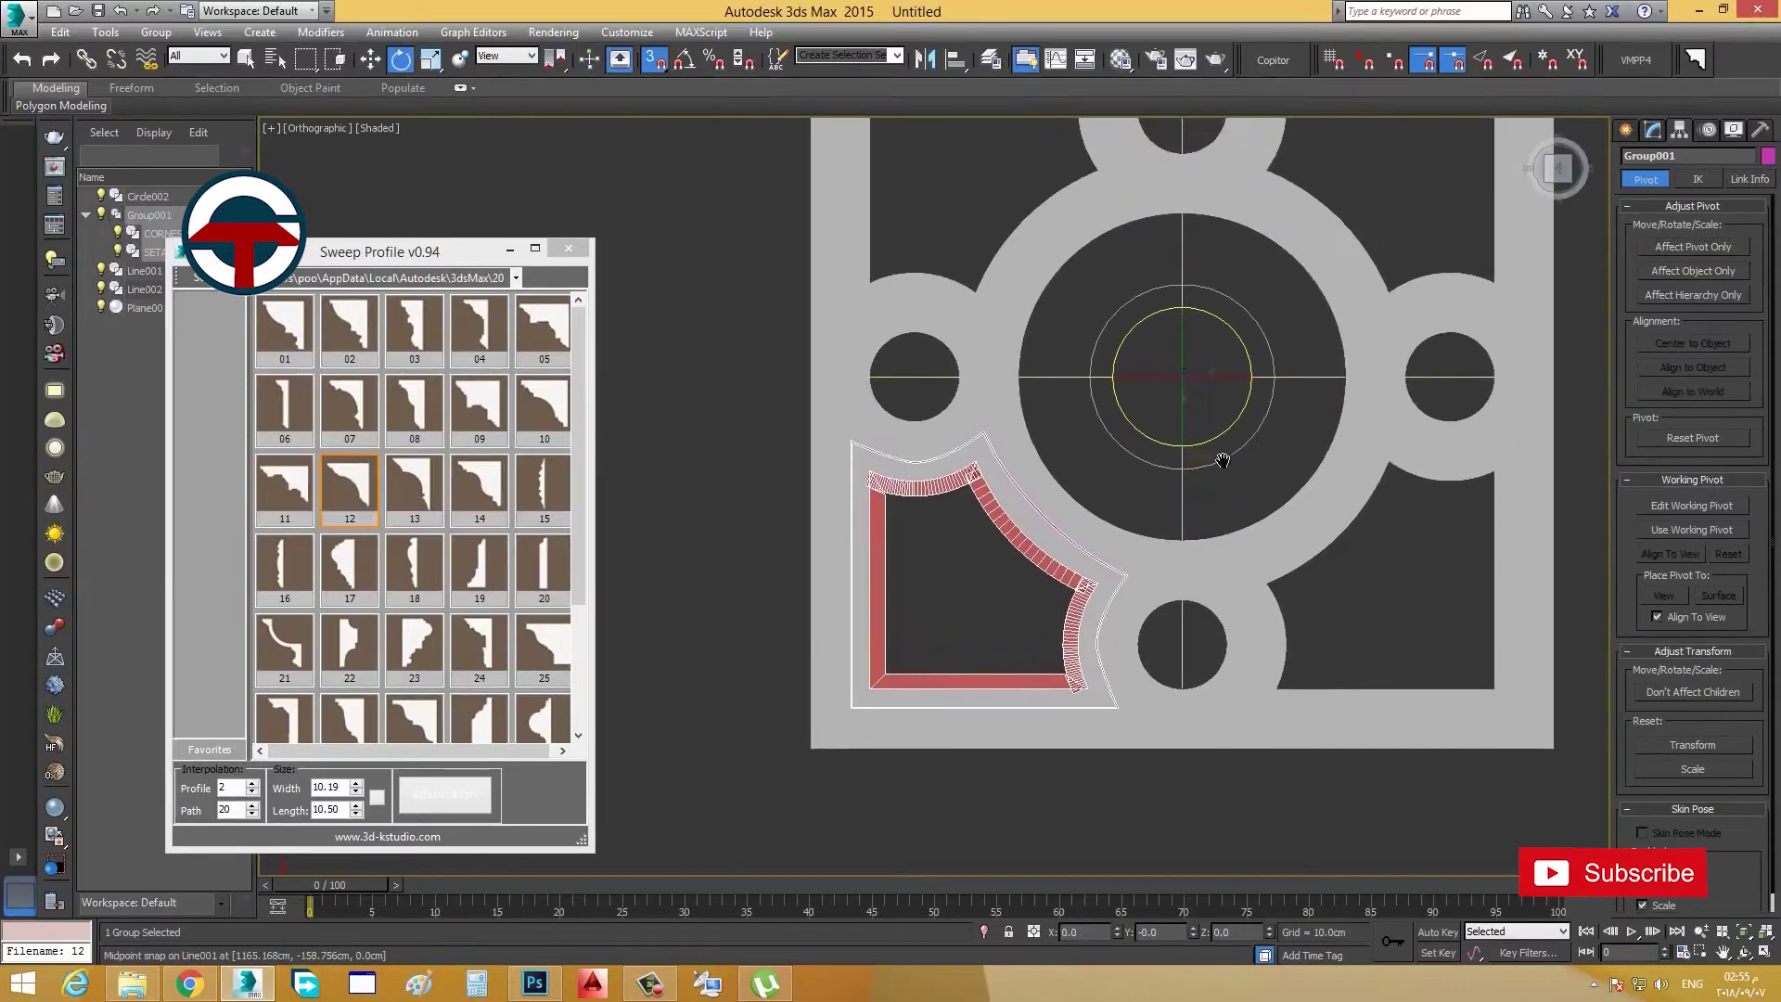
pyautogui.click(684, 59)
pyautogui.rightClick(683, 59)
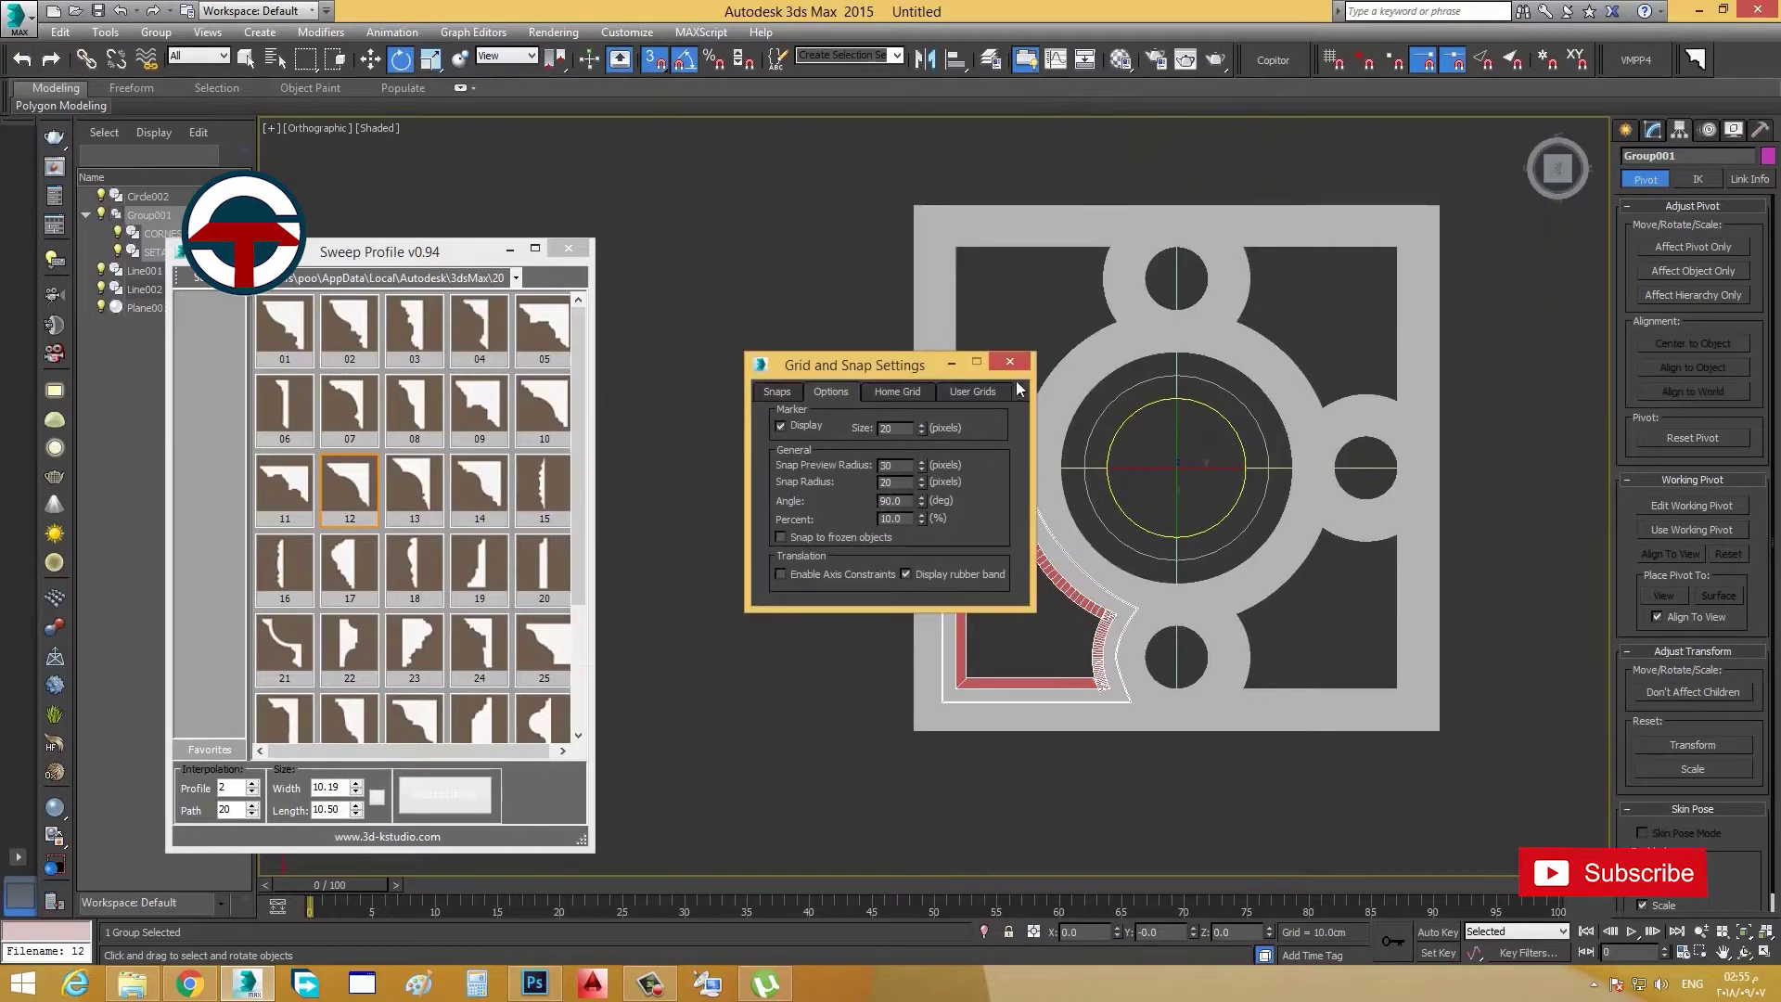
pyautogui.press('Escape')
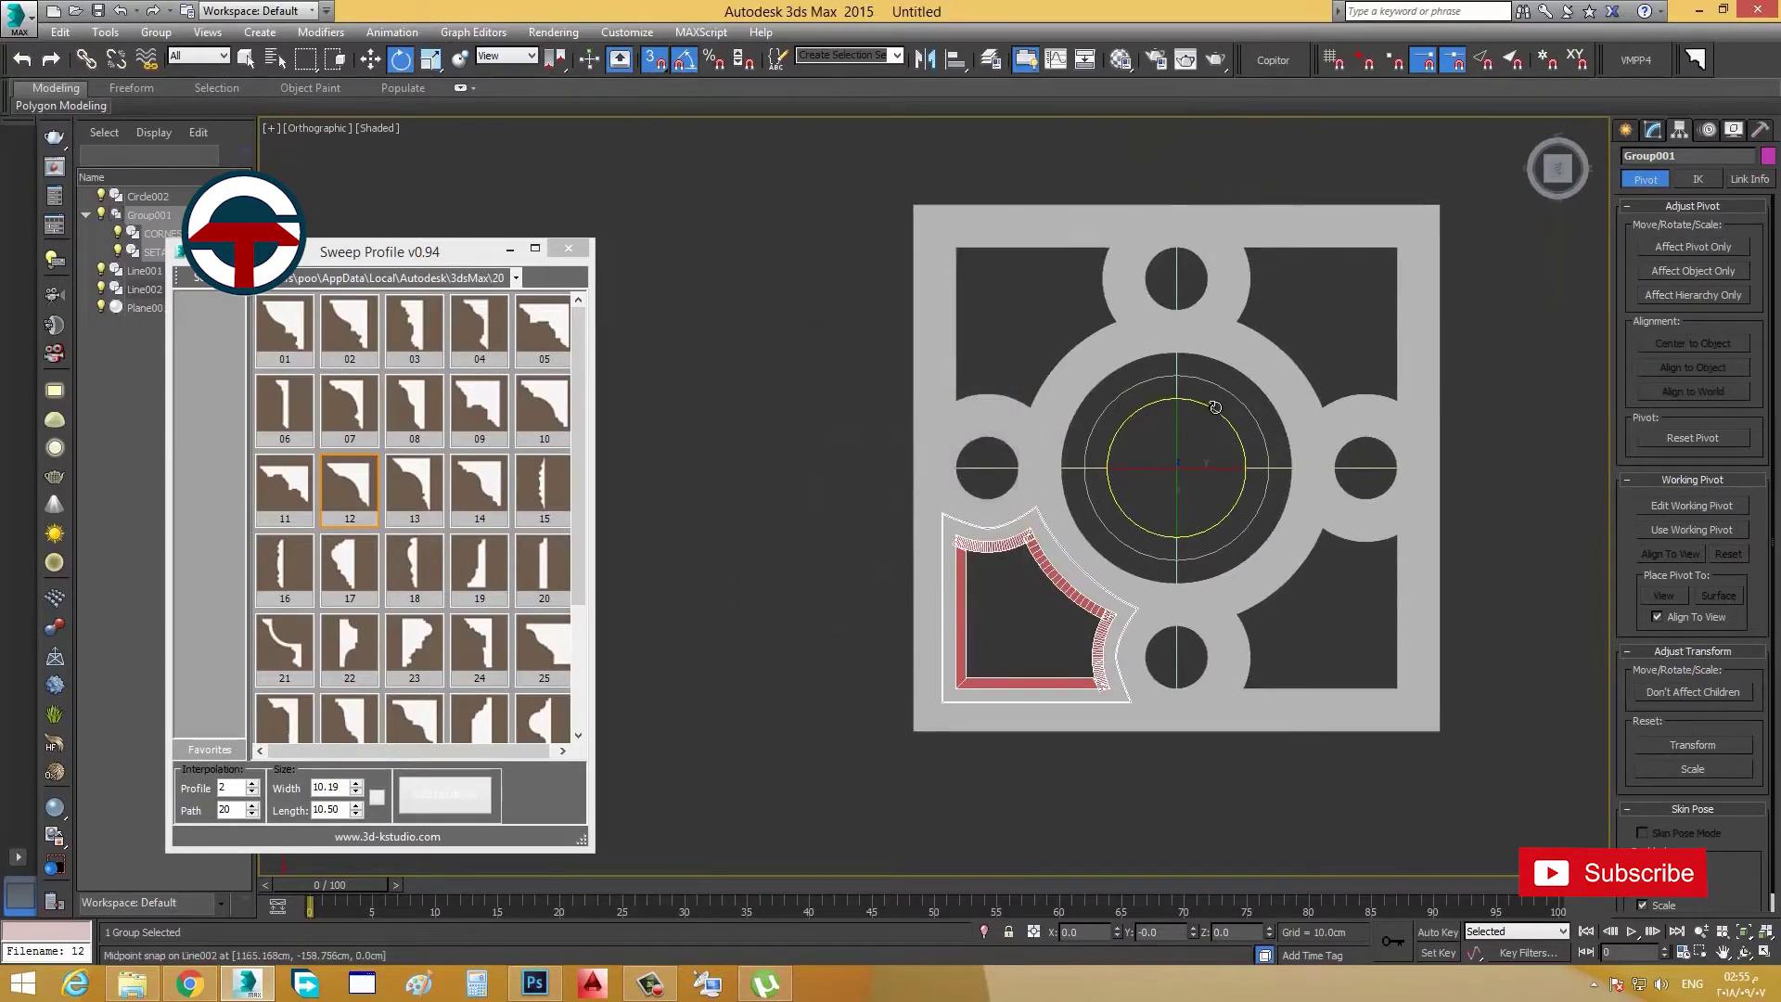
pyautogui.keyDown('shift'); pyautogui.moveTo(1215, 407); pyautogui.dragTo(1226, 411); pyautogui.keyUp('shift')
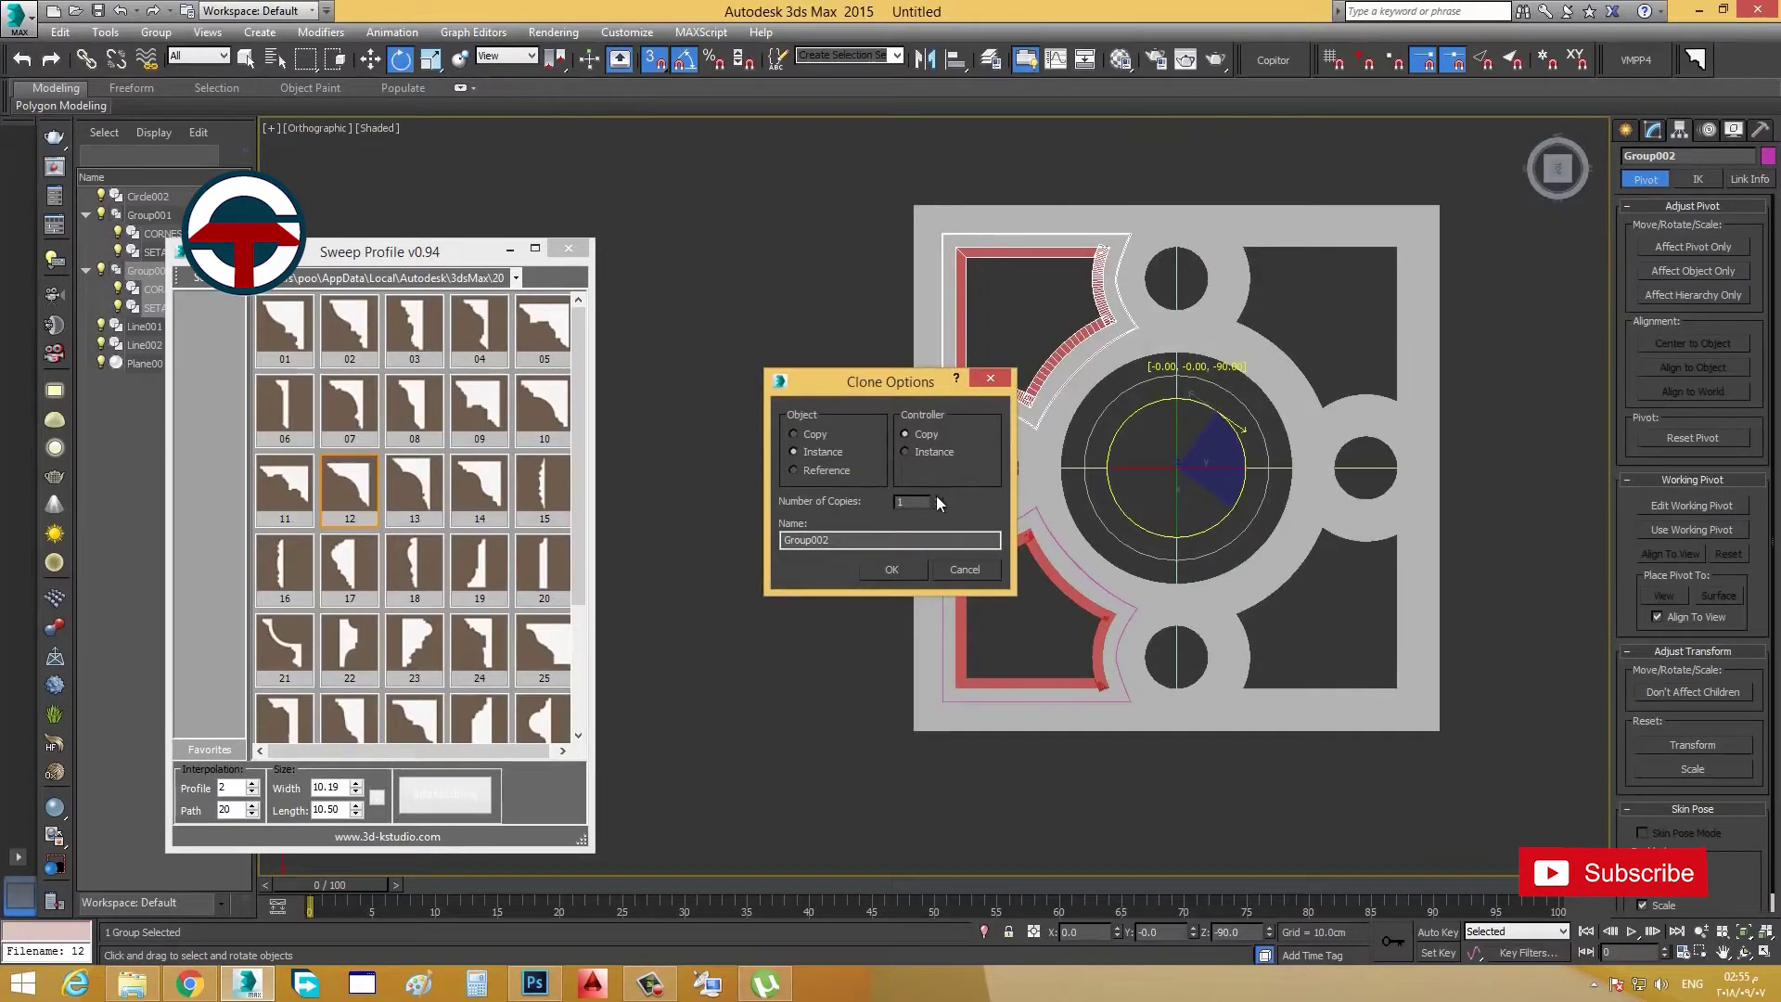
pyautogui.click(888, 574)
# Step: Detach a copy of the large central circle spline from Circle002 under the name CIR BIG CORNESHA
pyautogui.moveTo(1138, 707)
pyautogui.keyDown('alt'); pyautogui.mouseDown(button='middle')
pyautogui.moveTo(1121, 604)
pyautogui.moveTo(1020, 669)
pyautogui.mouseUp(button='middle'); pyautogui.keyUp('alt')
pyautogui.scroll(6, 1266, 660)
pyautogui.moveTo(1271, 658); pyautogui.dragTo(1221, 672, button='middle')
pyautogui.scroll(-3, 1211, 673)
pyautogui.click(1331, 464)
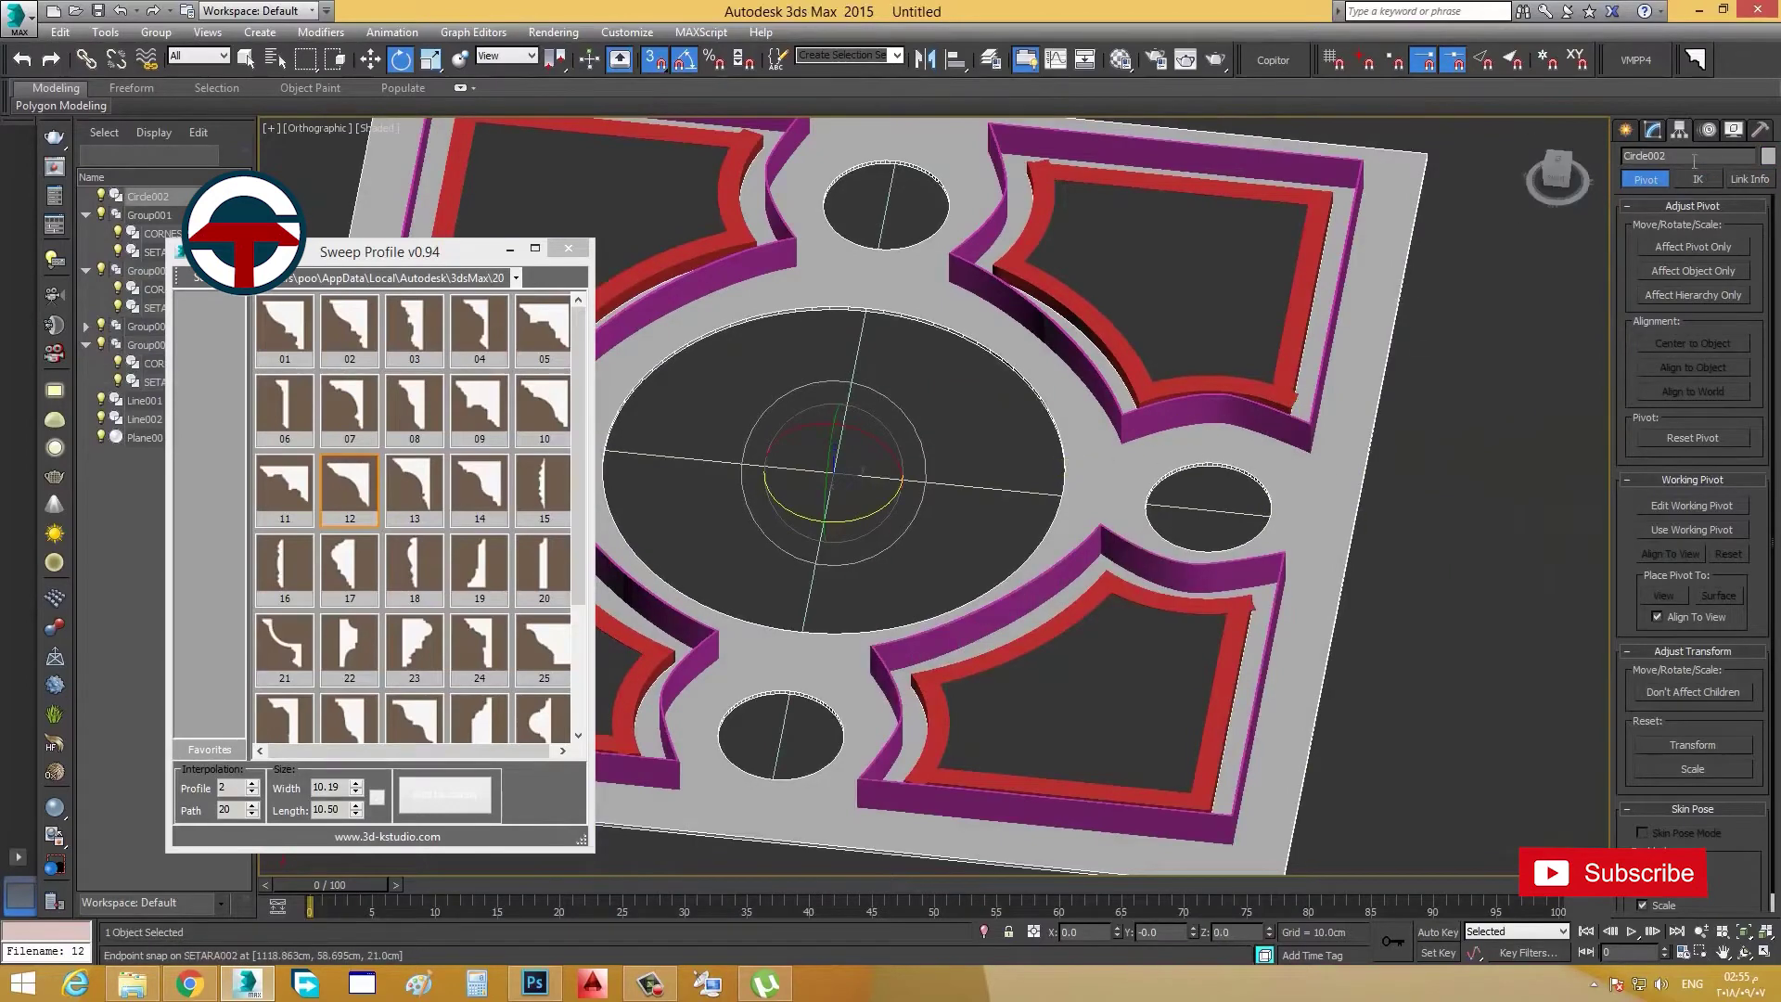
pyautogui.click(1651, 129)
pyautogui.click(1663, 264)
pyautogui.click(903, 480)
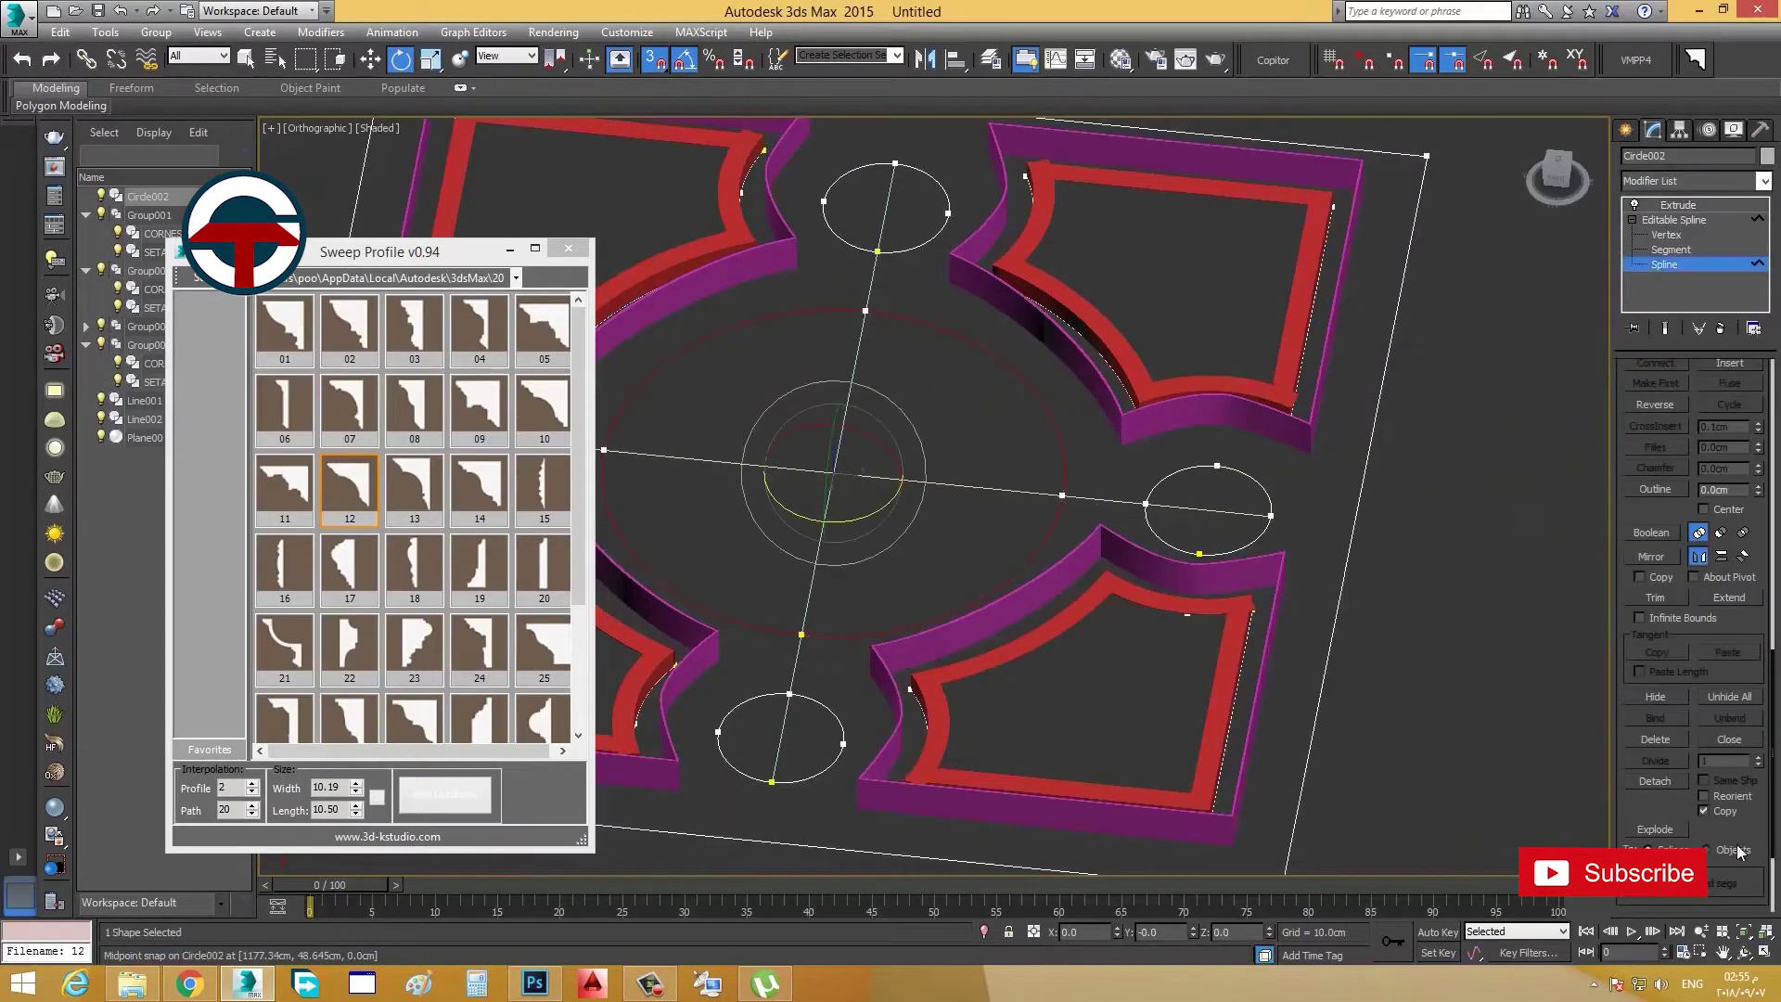
pyautogui.hotkey('alt', 'q')
pyautogui.click(1655, 780)
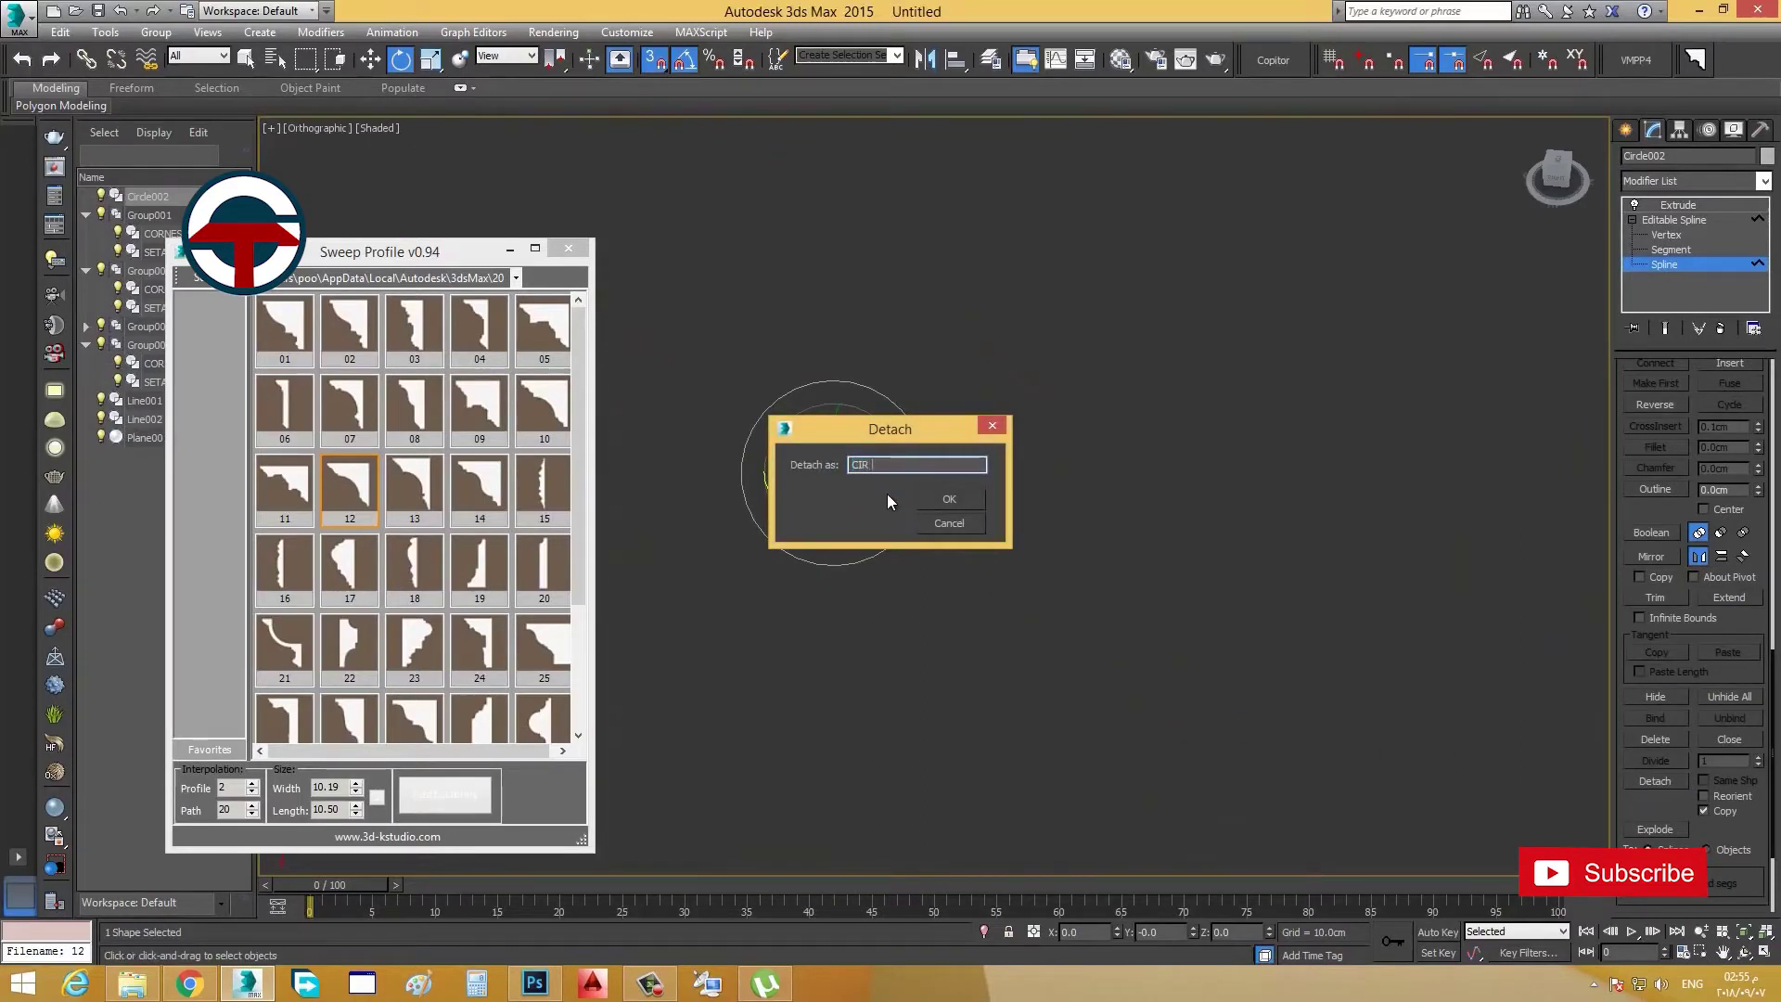
pyautogui.write('CIR BIG CORNESHA')
pyautogui.click(950, 499)
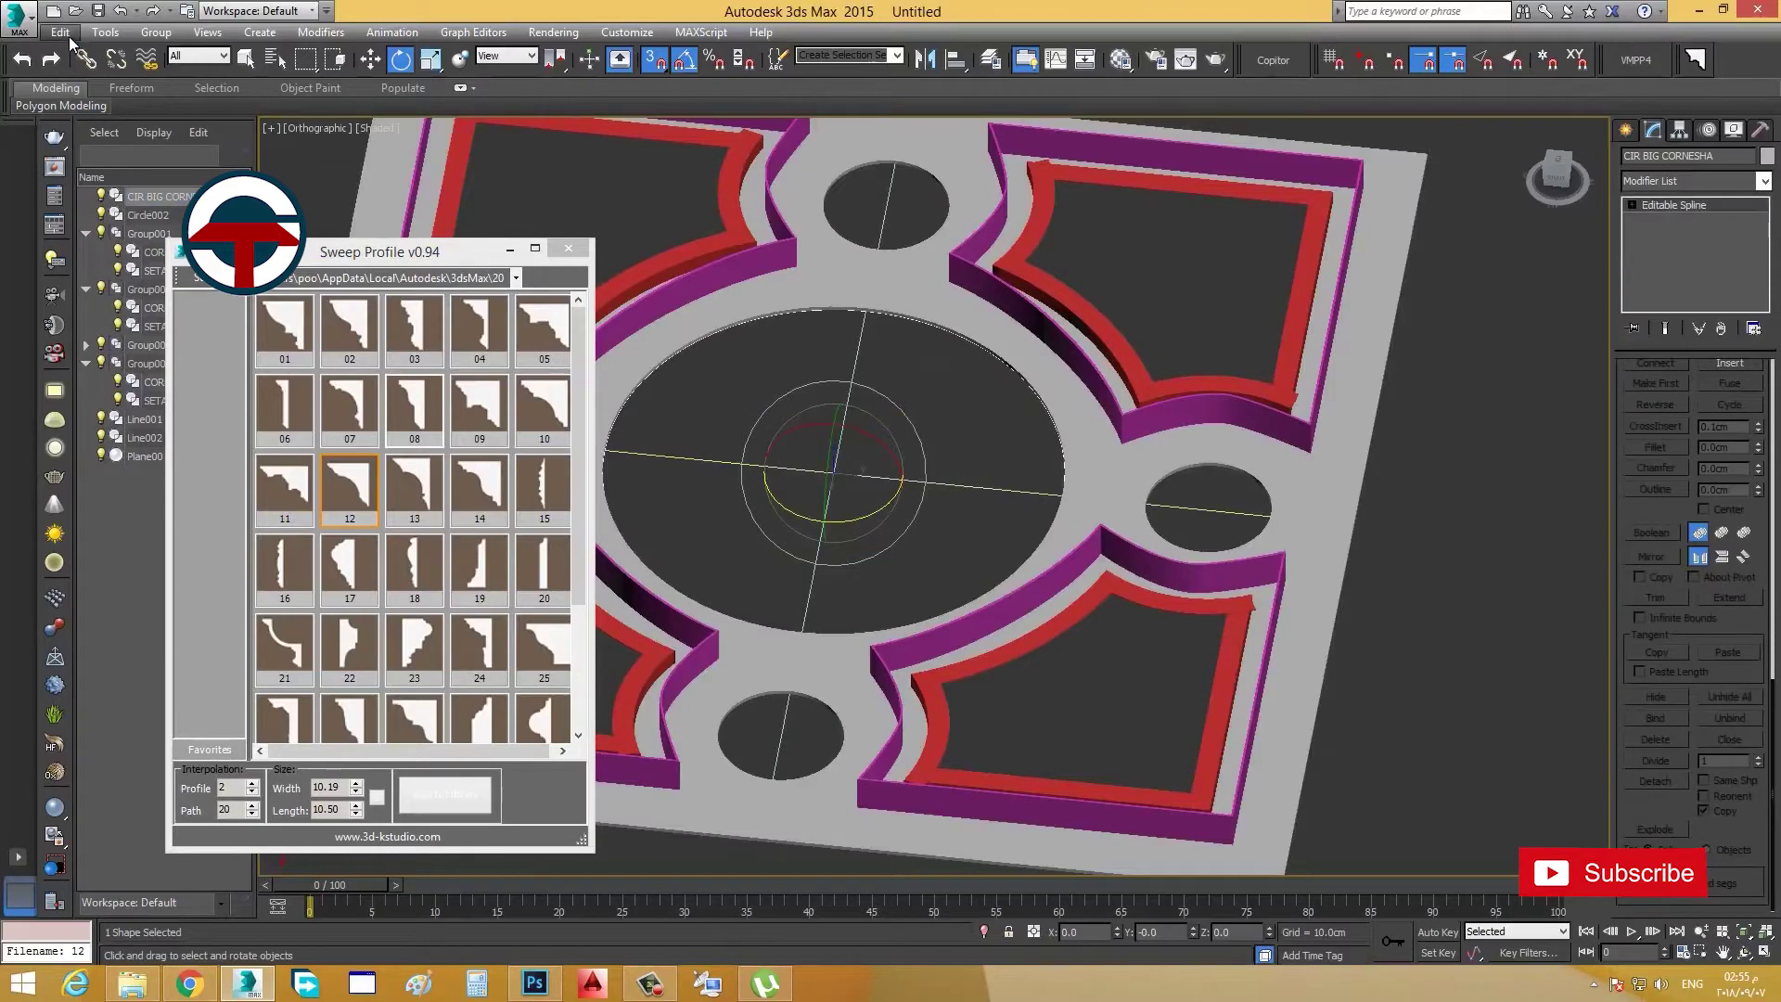
# Step: Clone the CIR BIG CORNESHA circle as an instance named CIR BIG CORNESHA001 CLOSE
pyautogui.click(63, 32)
pyautogui.click(100, 160)
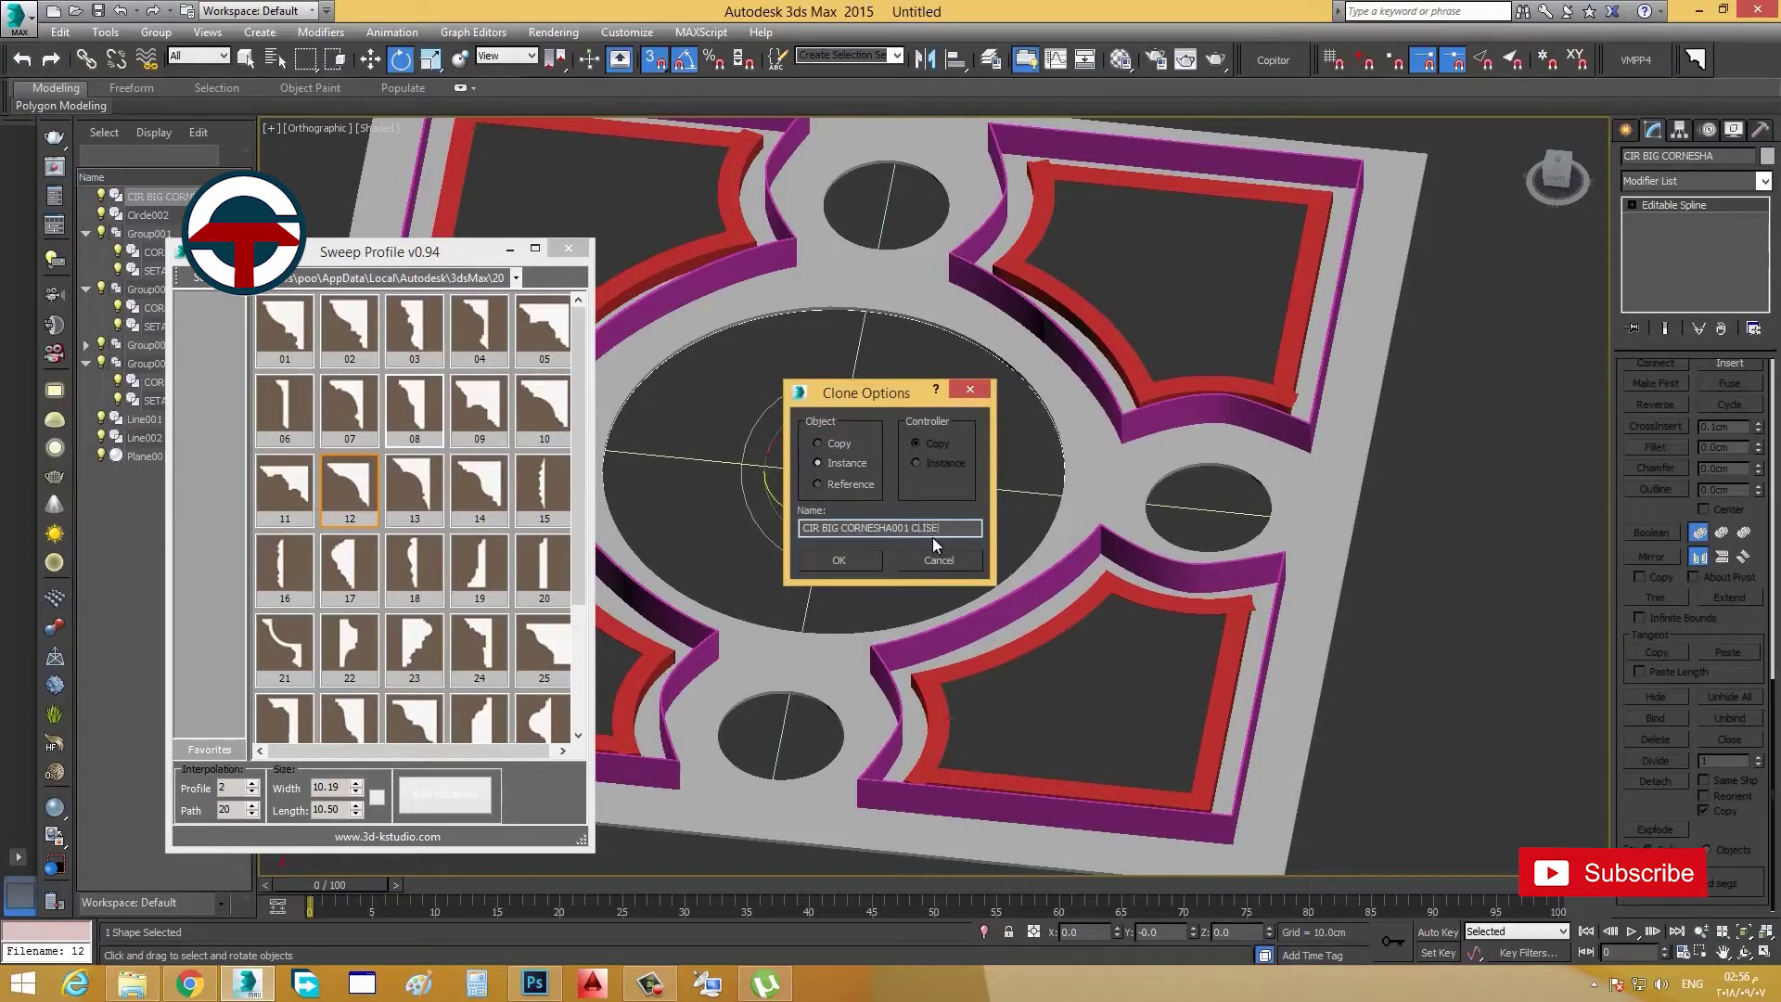
pyautogui.write('CLOSE')
pyautogui.click(839, 559)
pyautogui.hotkey('alt', 'q')
# Step: Sweep profile 12 along the CIR BIG CORNESHA circle and set its pivot alignment to the lower-right corner
pyautogui.click(153, 197)
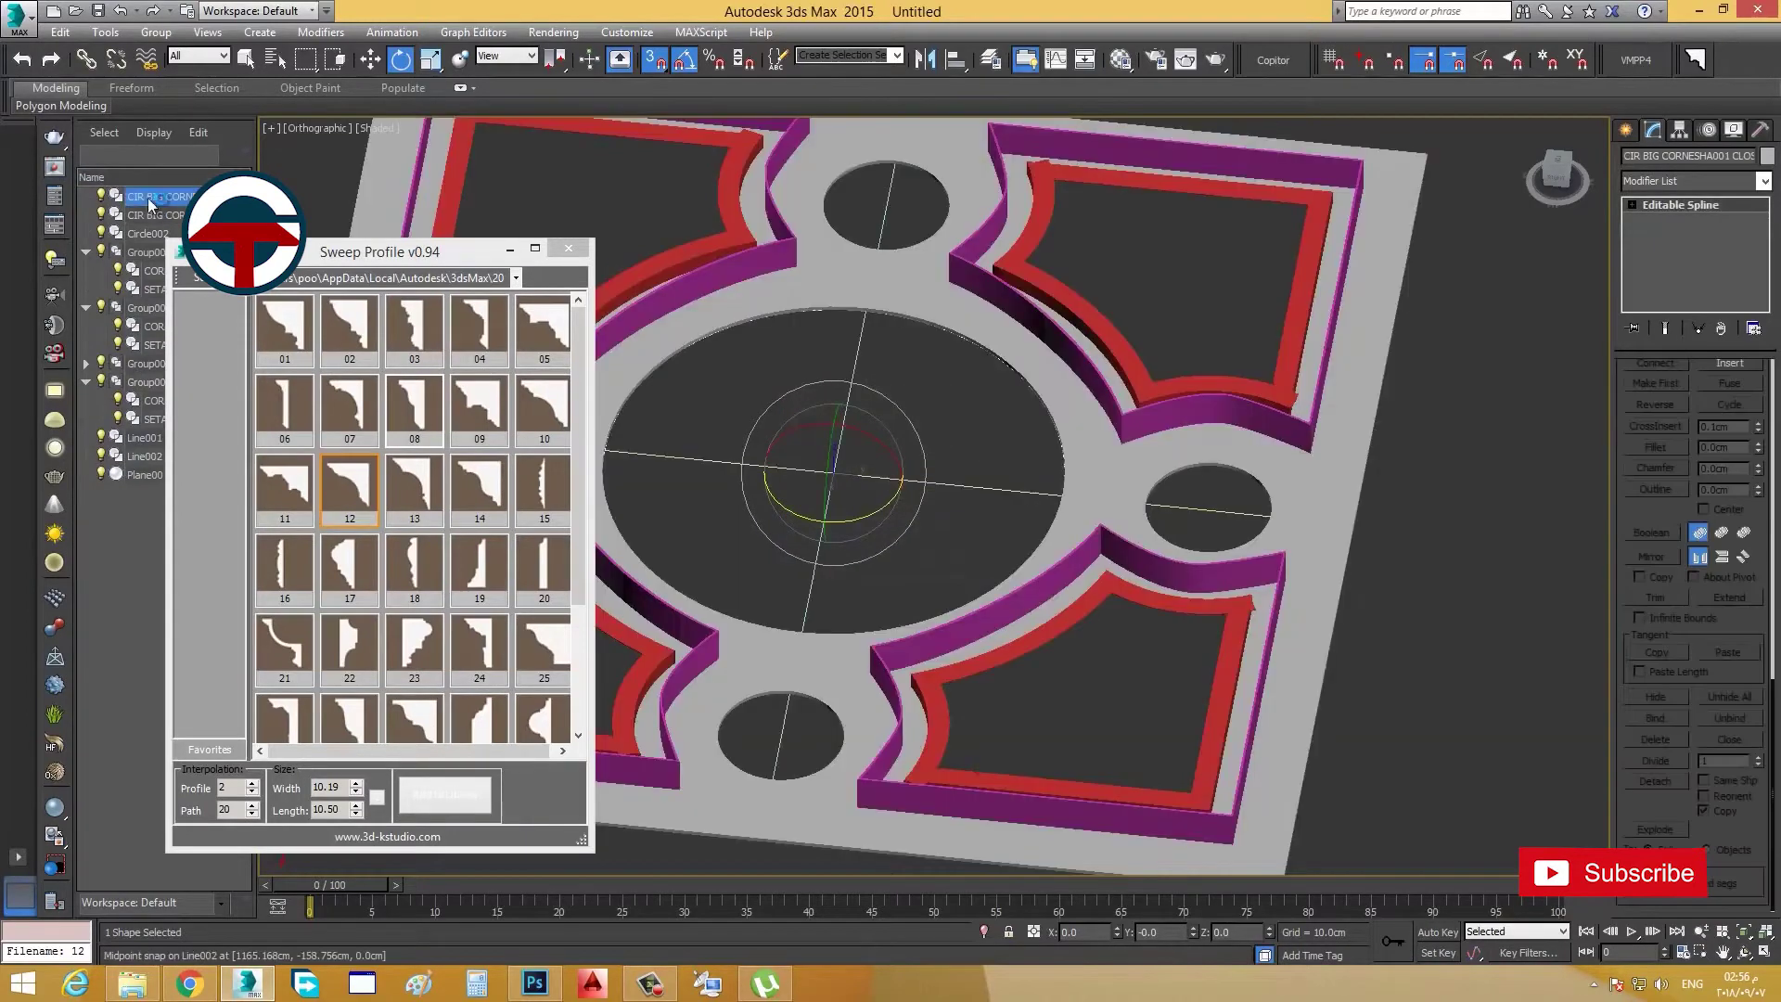
pyautogui.hotkey('alt', 'q')
pyautogui.hotkey('alt', 'q')
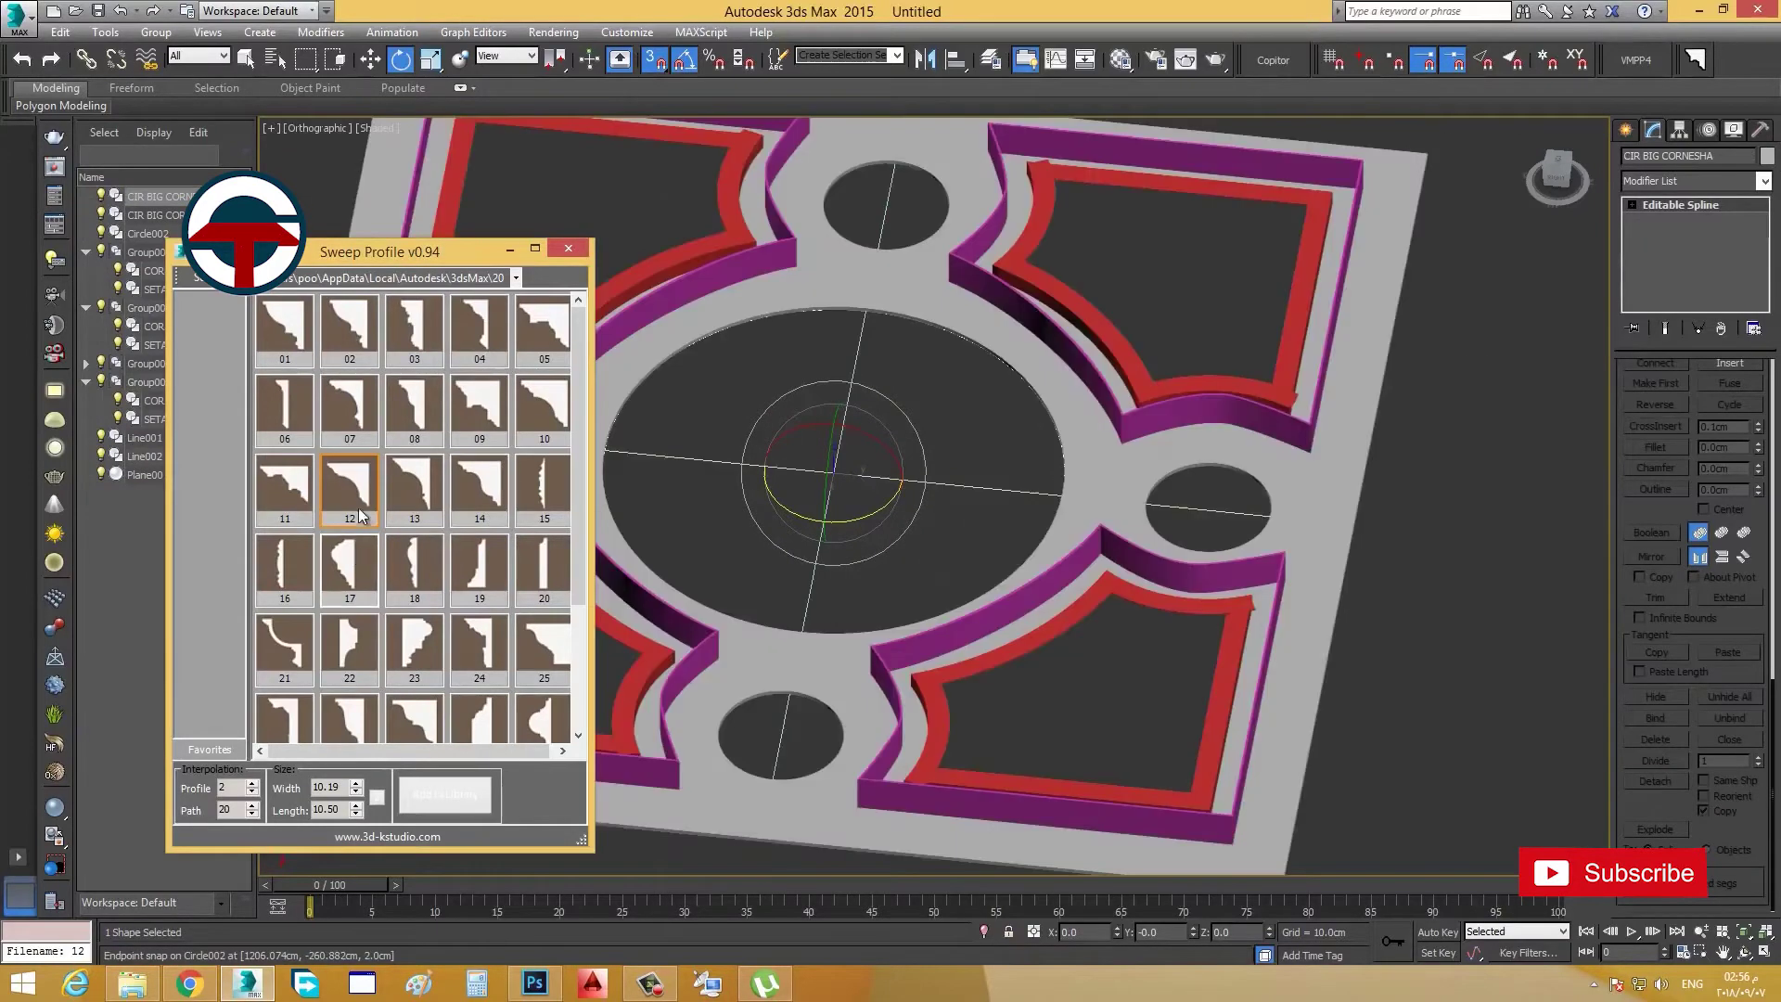
pyautogui.click(362, 505)
pyautogui.keyDown('alt'); pyautogui.moveTo(908, 423); pyautogui.dragTo(940, 364, button='middle'); pyautogui.keyUp('alt')
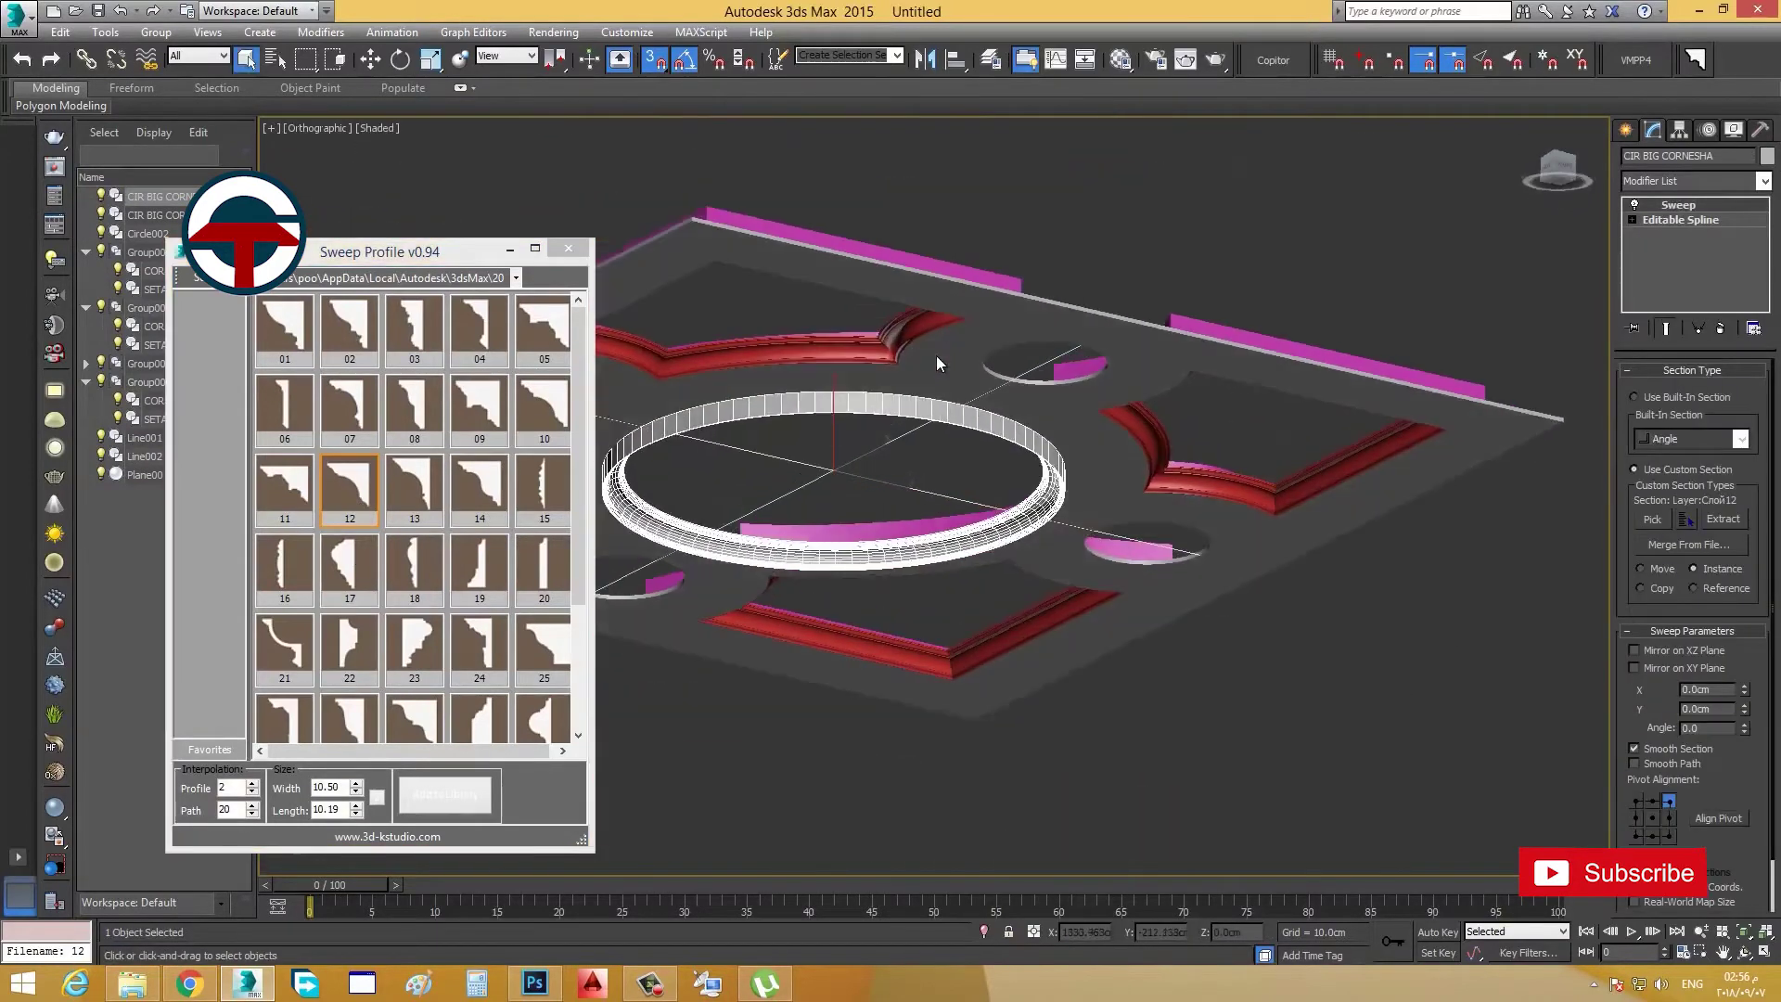
pyautogui.moveTo(1061, 451); pyautogui.dragTo(1107, 427, button='middle')
pyautogui.click(1637, 835)
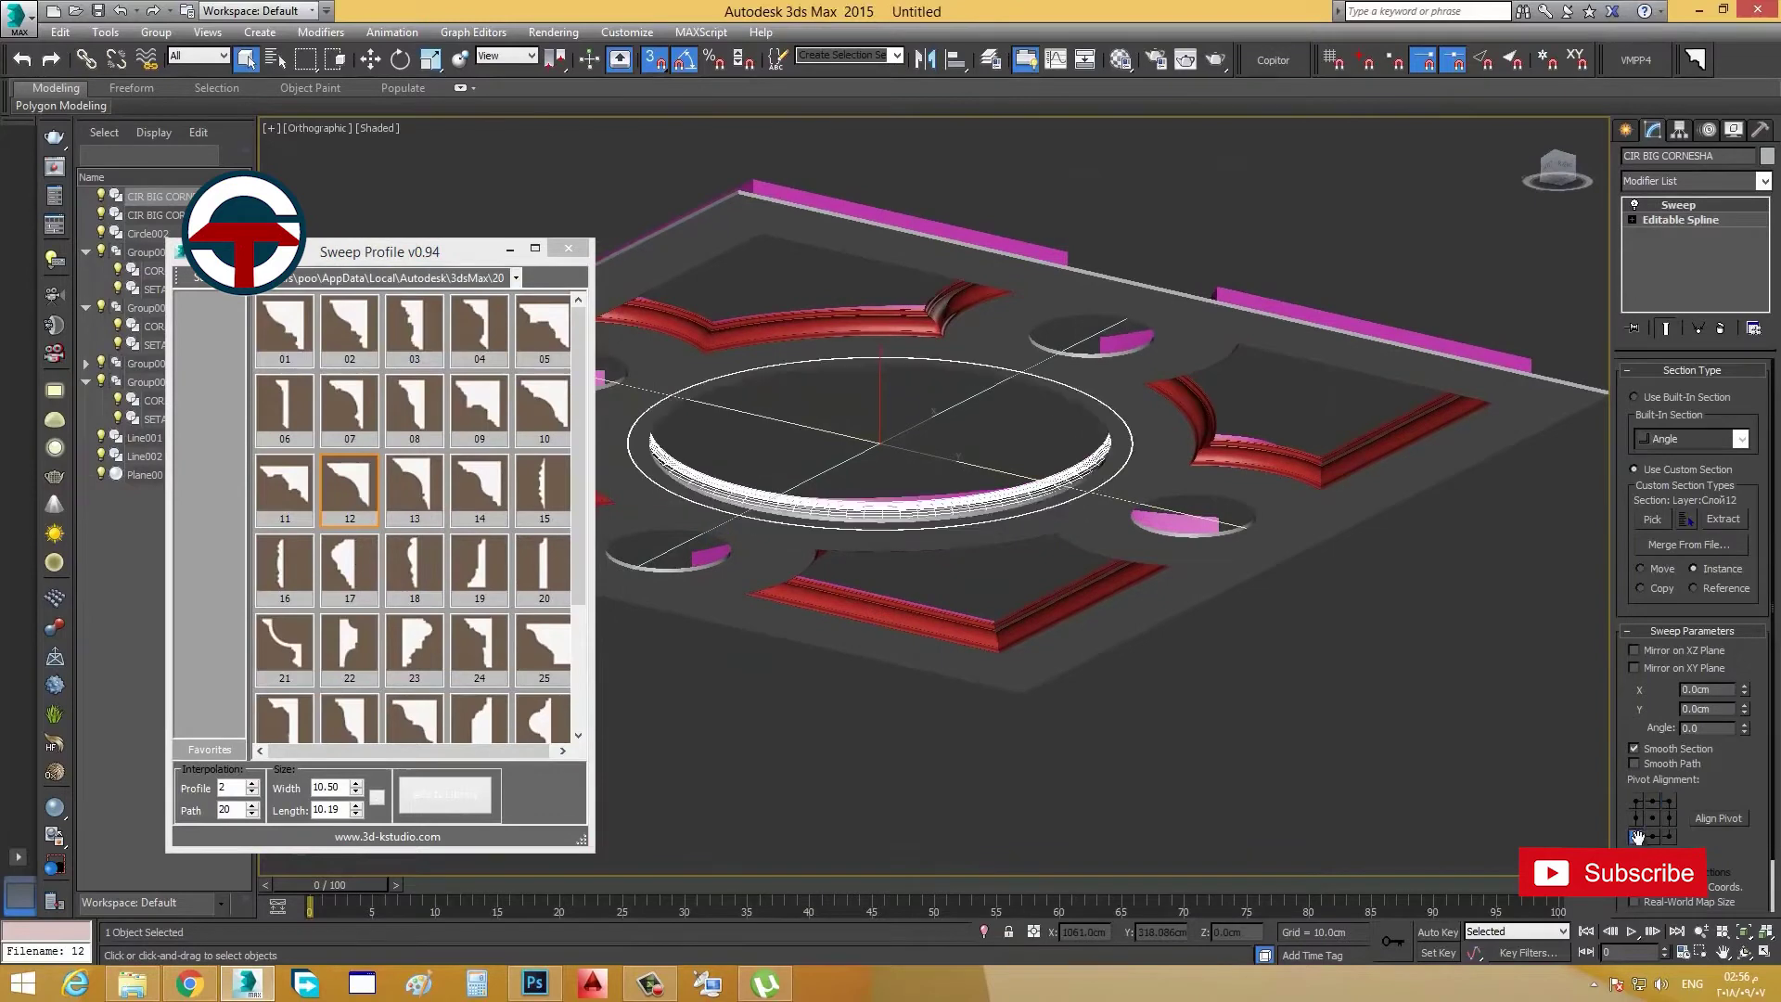
pyautogui.scroll(3, 1104, 436)
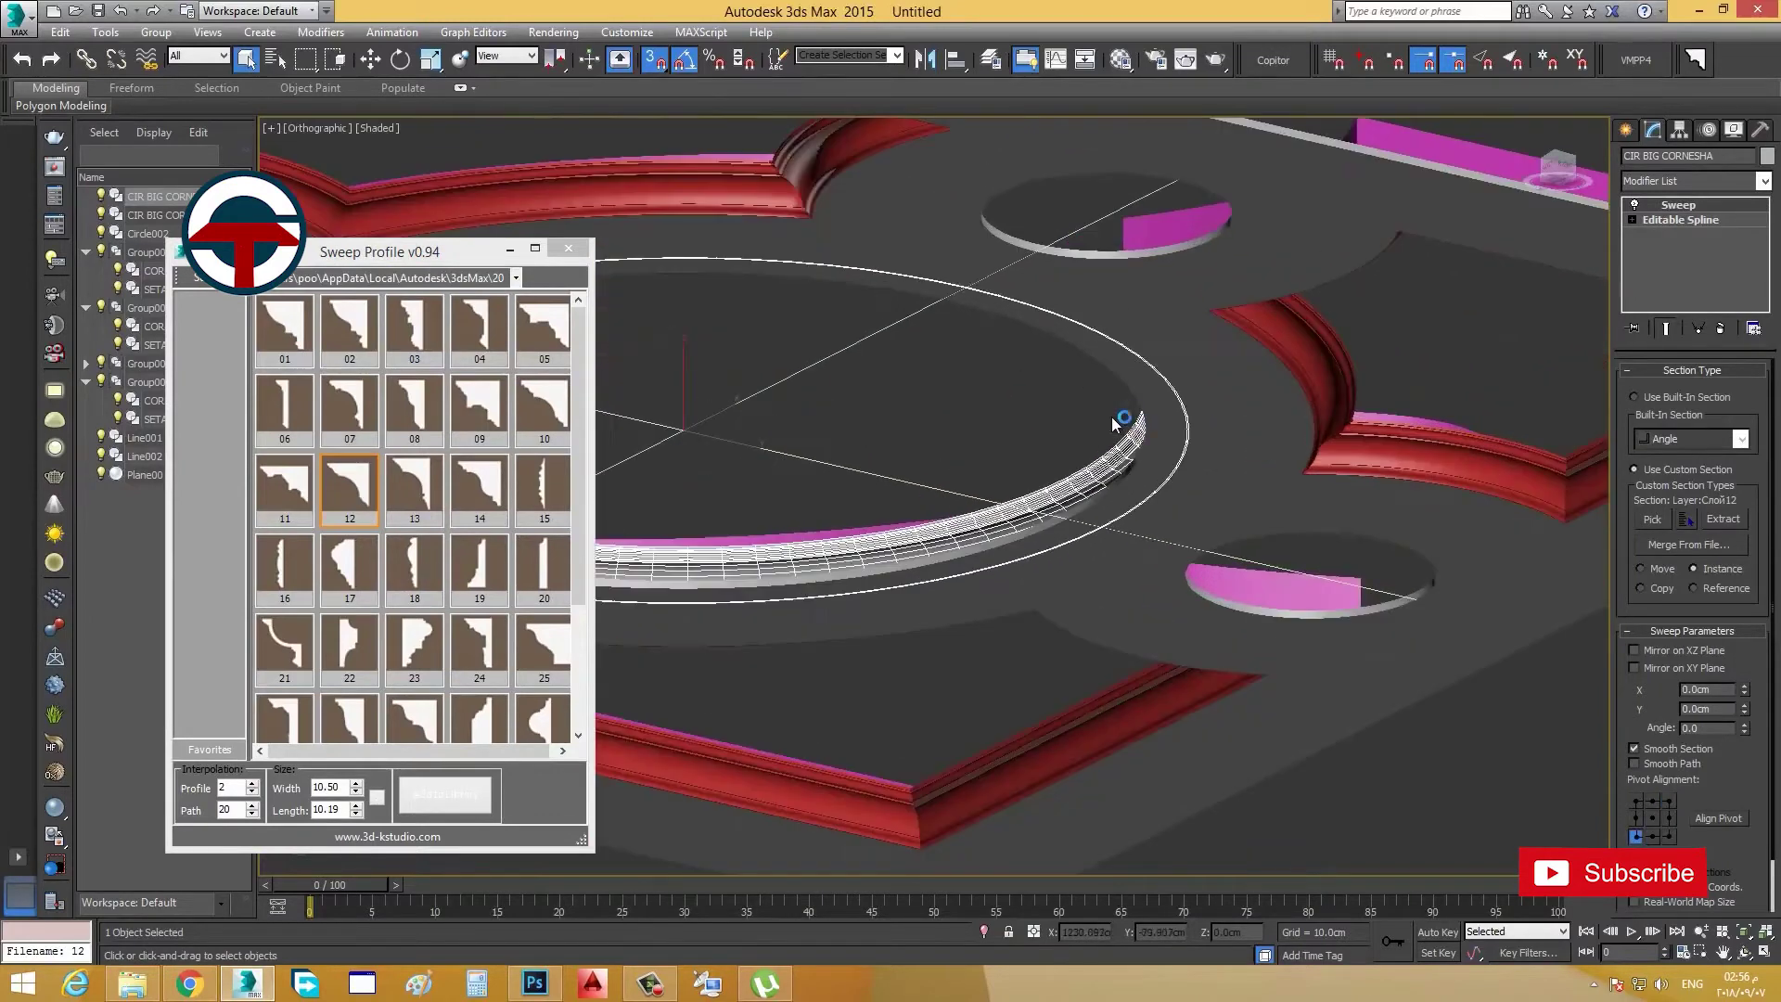
pyautogui.click(1670, 835)
pyautogui.scroll(5, 1124, 627)
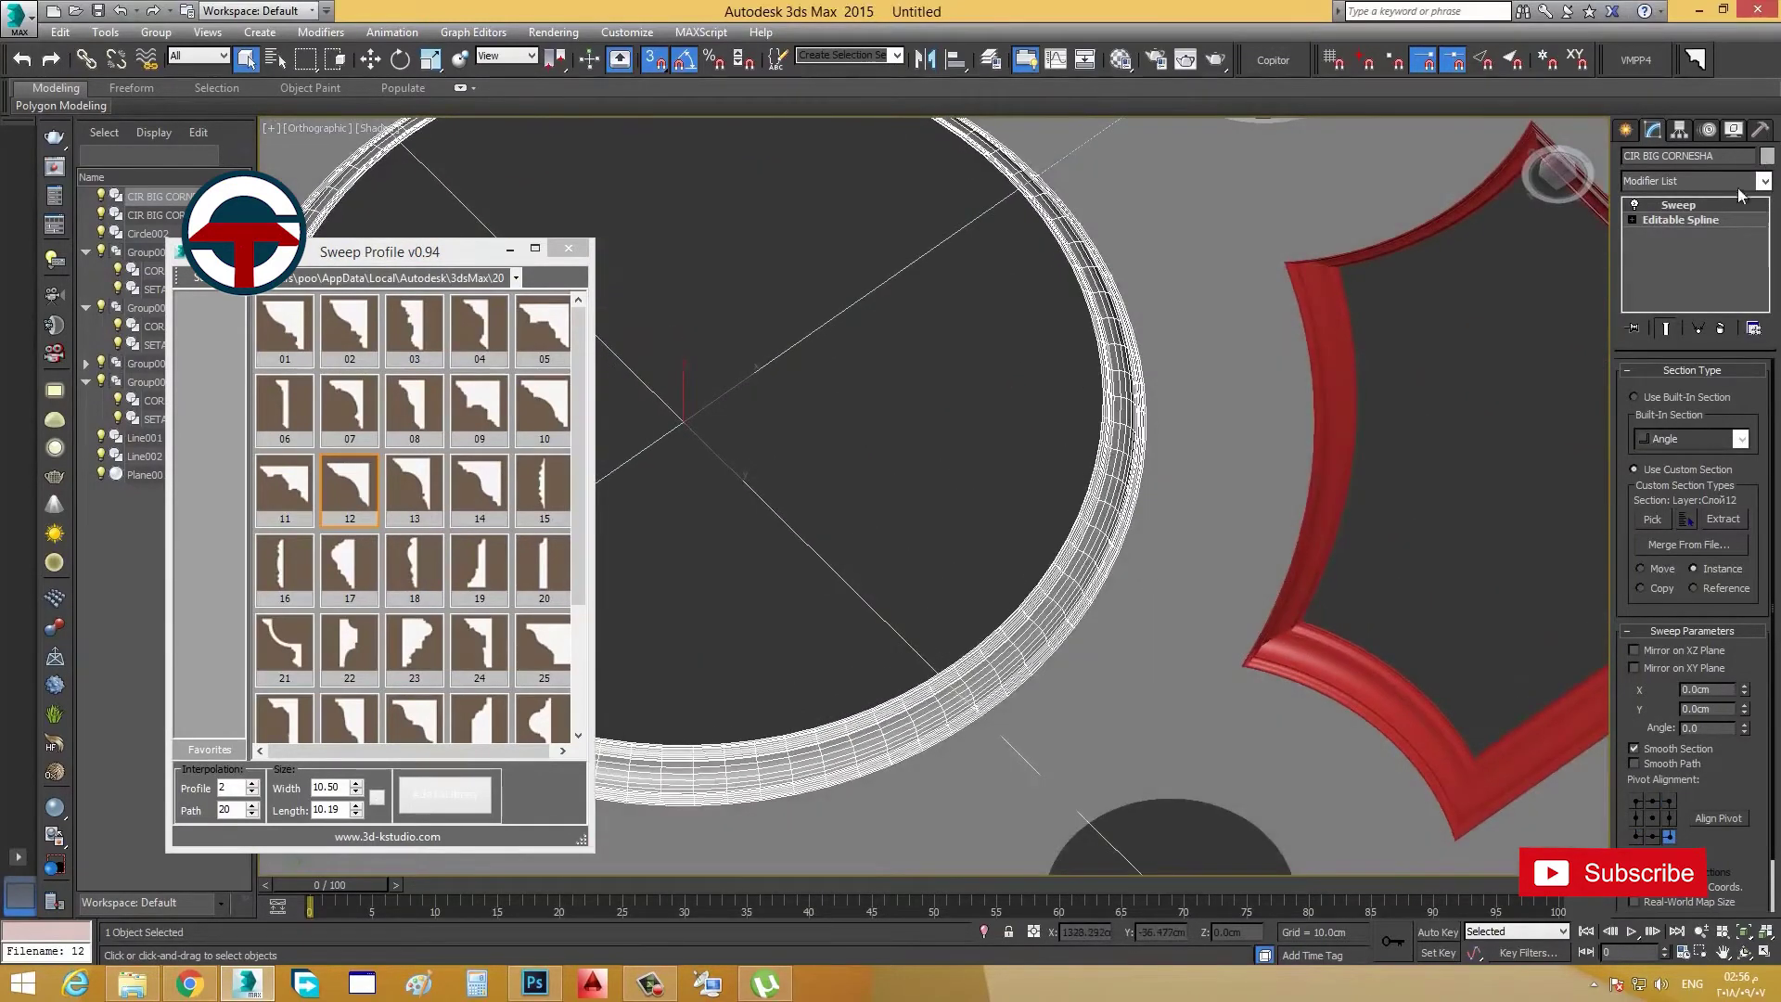
# Step: Change the CIR BIG CORNESHA molding's object color to red and inspect the ring from above and below
pyautogui.click(1767, 156)
pyautogui.click(915, 487)
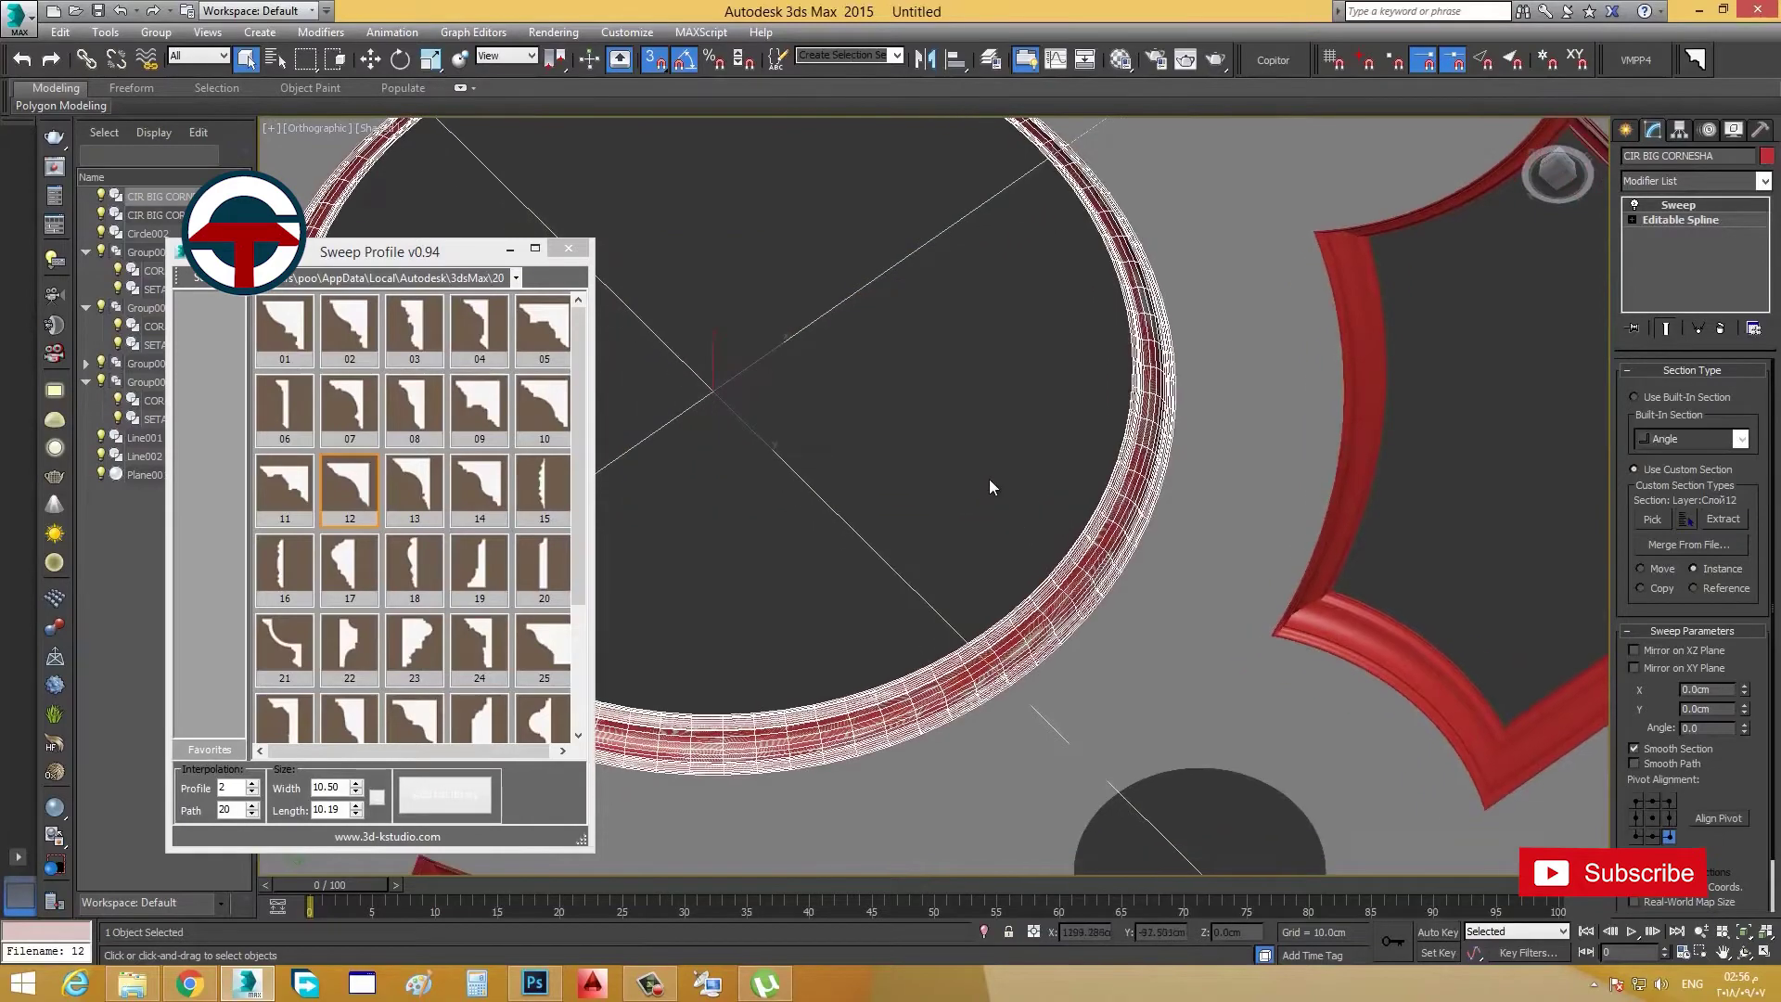
pyautogui.click(989, 479)
pyautogui.scroll(3, 1091, 549)
pyautogui.scroll(4, 1092, 551)
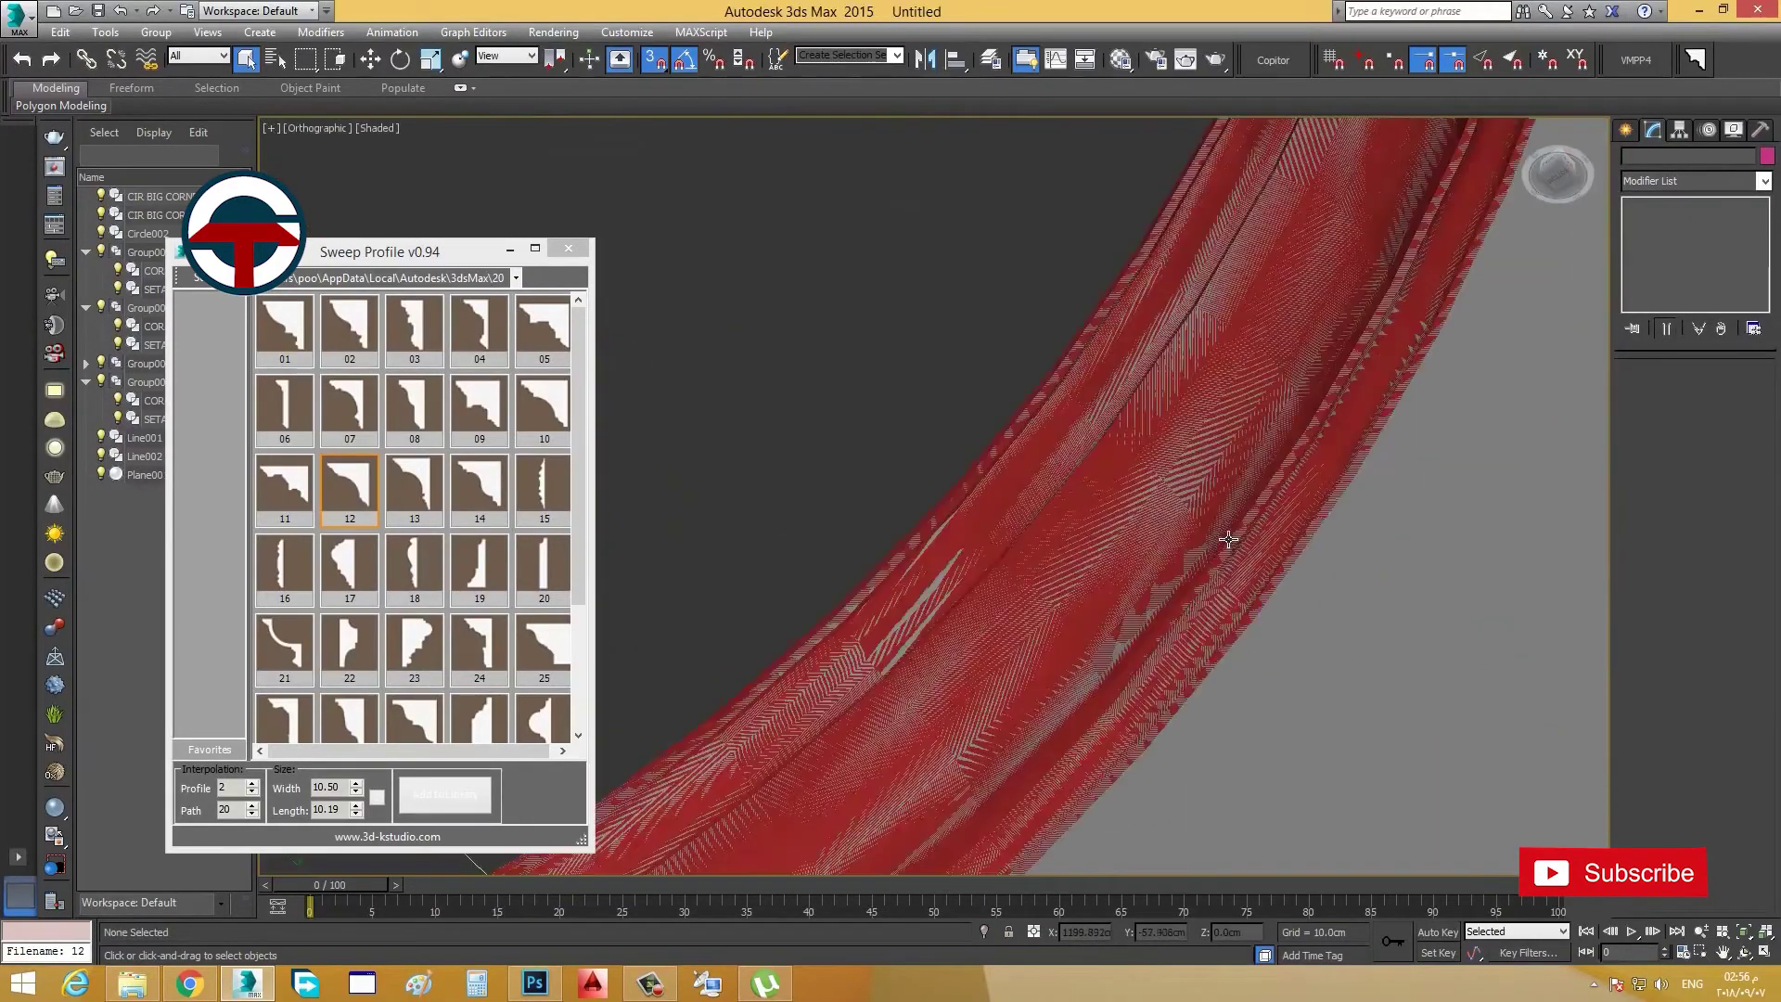
pyautogui.scroll(-4, 1228, 539)
pyautogui.scroll(-3, 1228, 539)
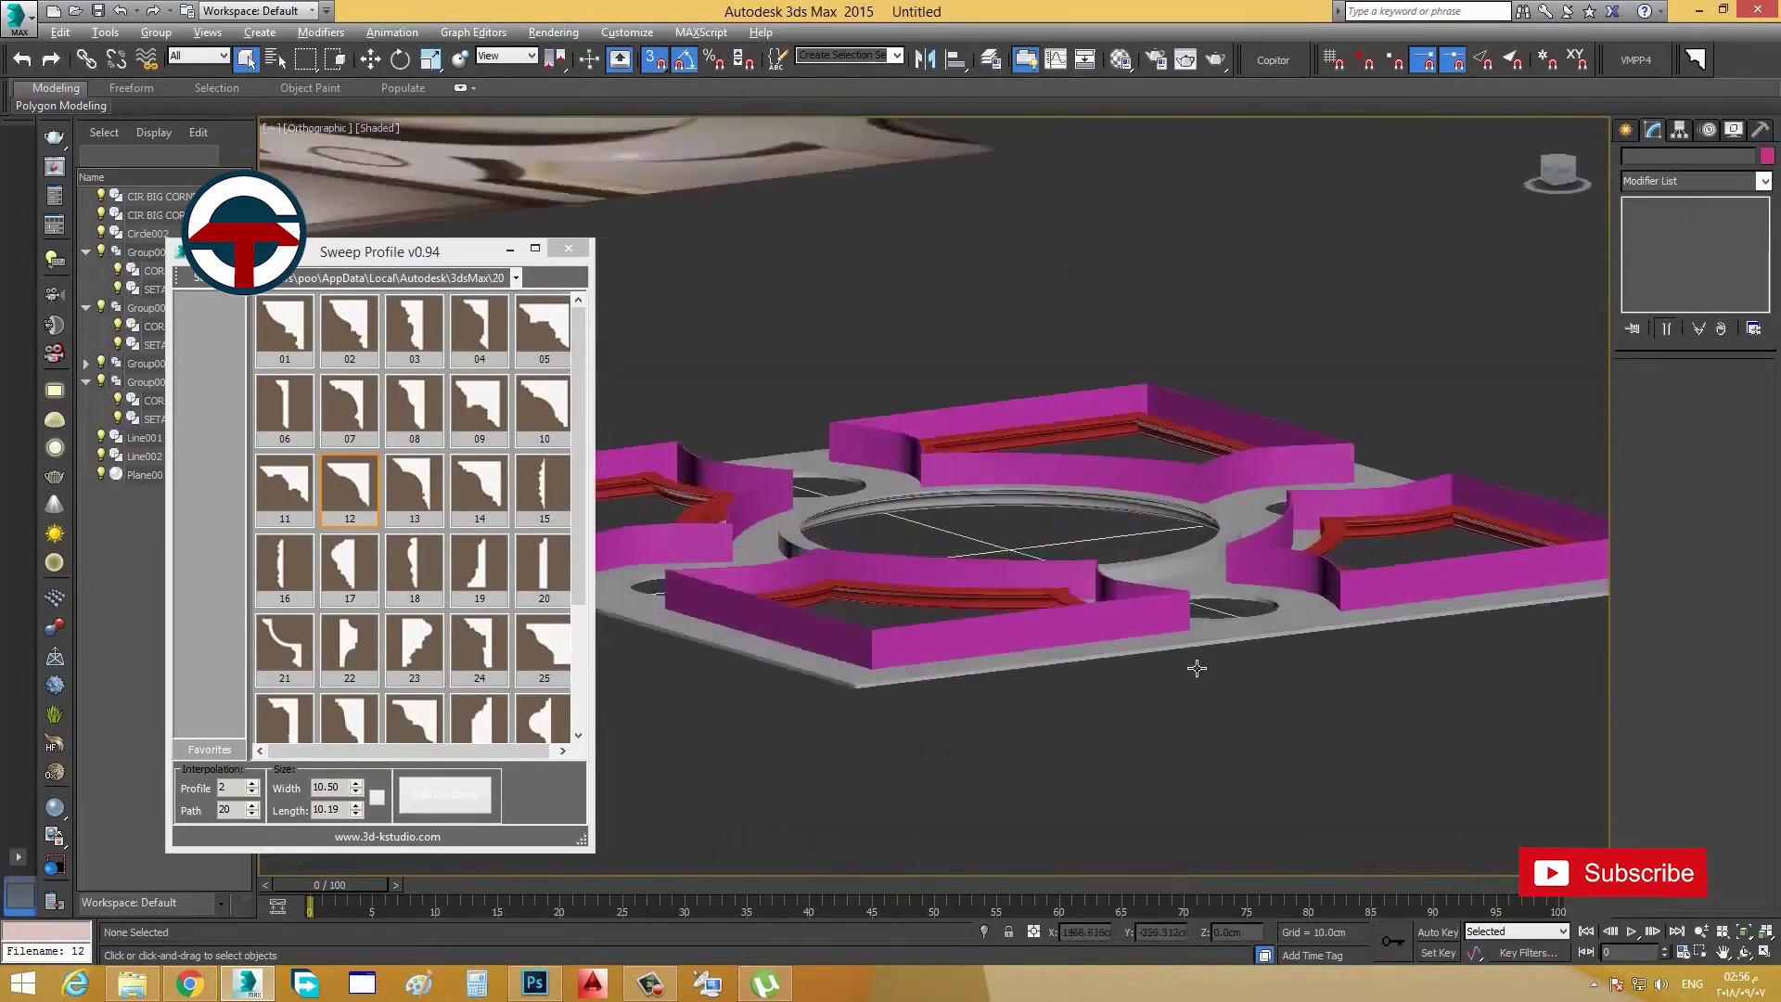
pyautogui.click(1222, 527)
pyautogui.moveTo(1144, 508); pyautogui.dragTo(1148, 494, button='middle')
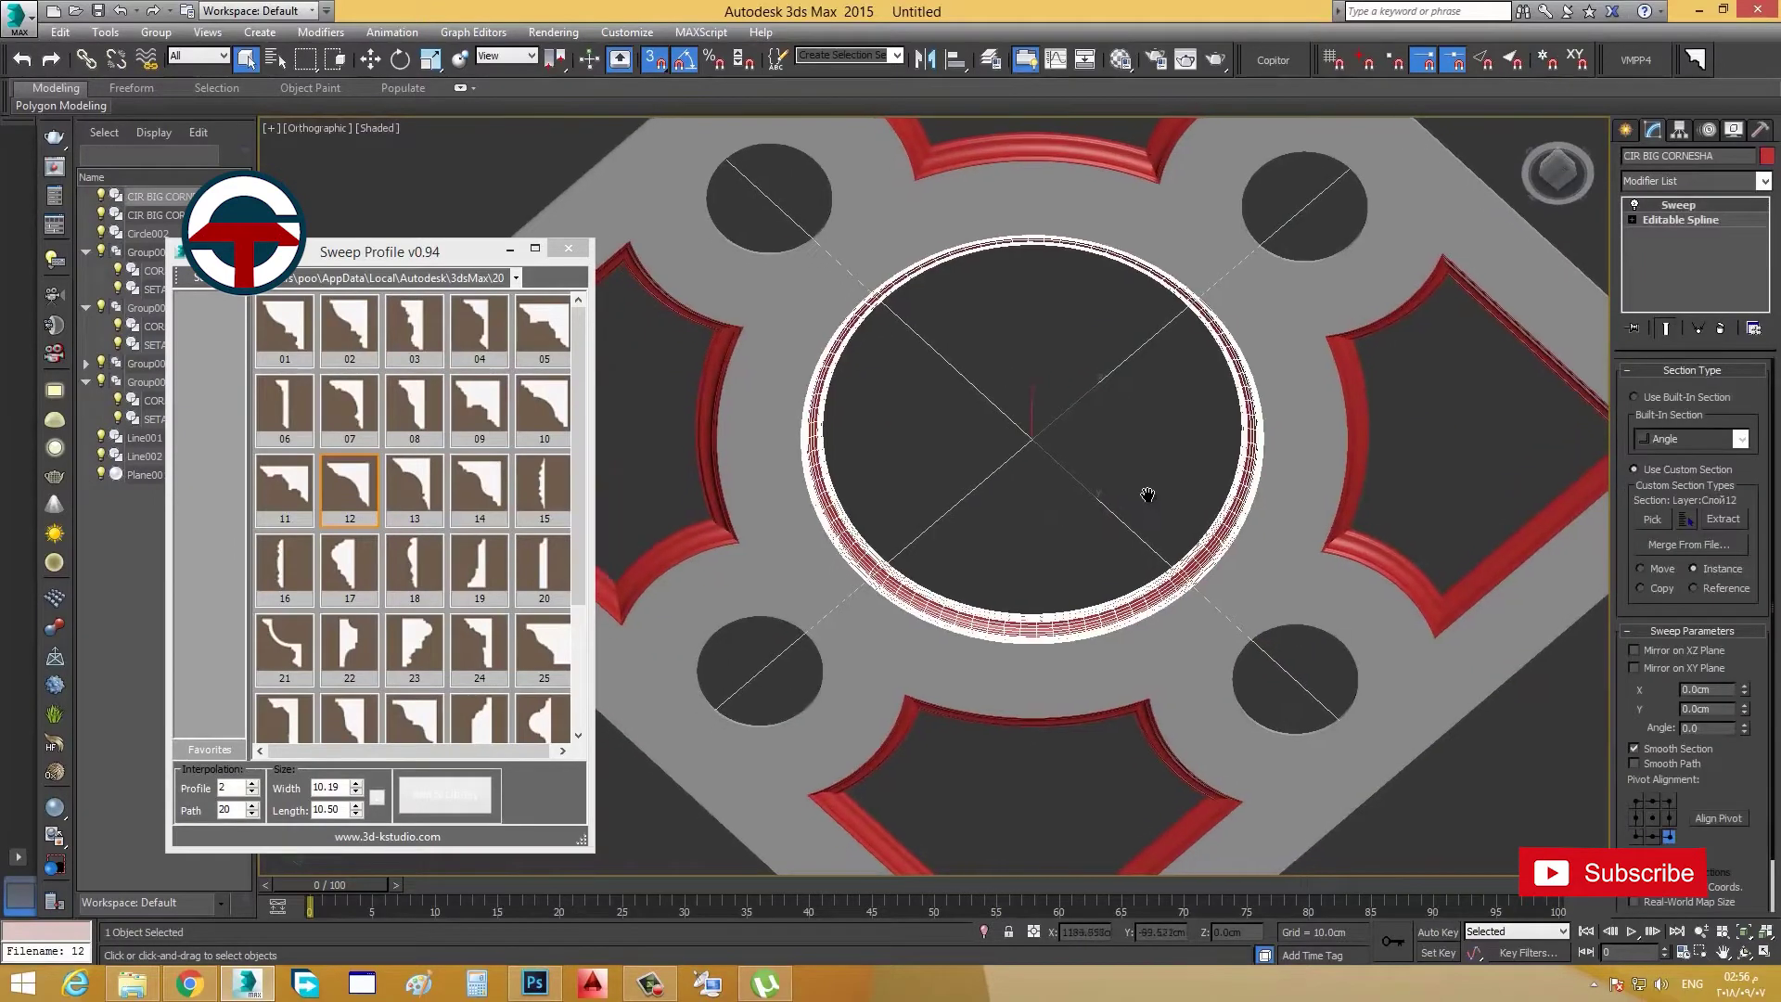
# Step: Remove the Sweep modifier from the CIR BIG CORNESHA001 CLOSE instance and make its spline unique
pyautogui.click(157, 214)
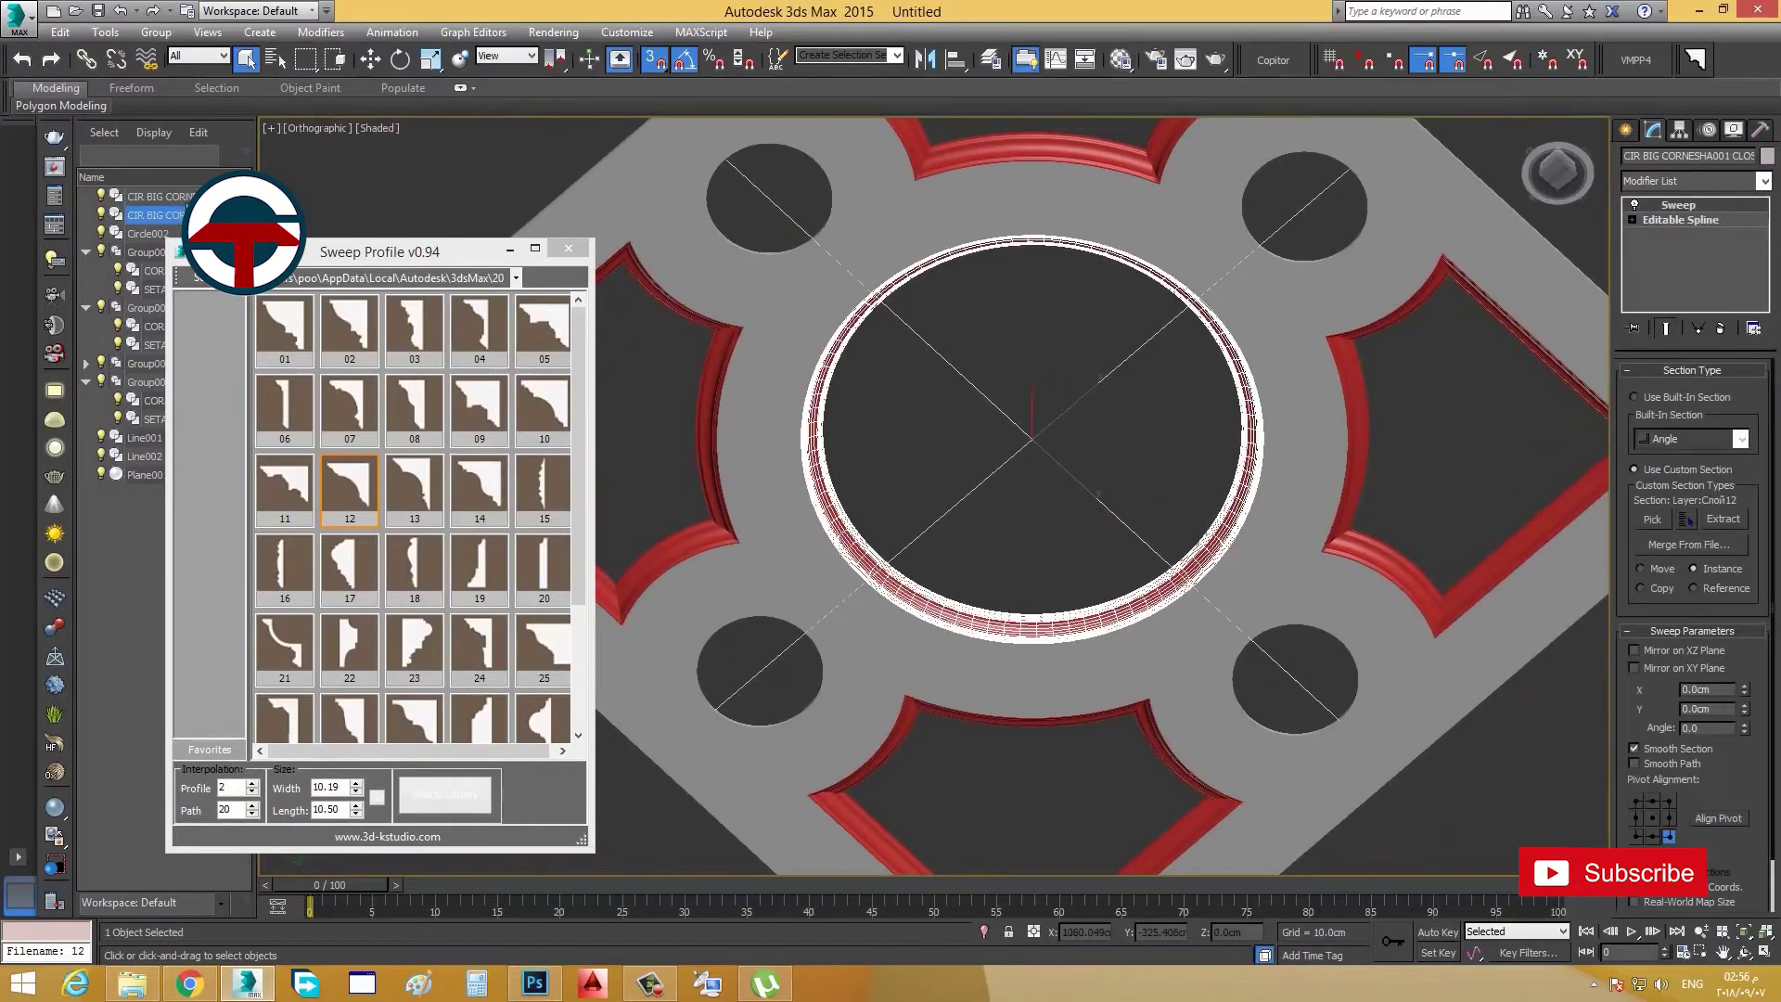
pyautogui.click(1721, 330)
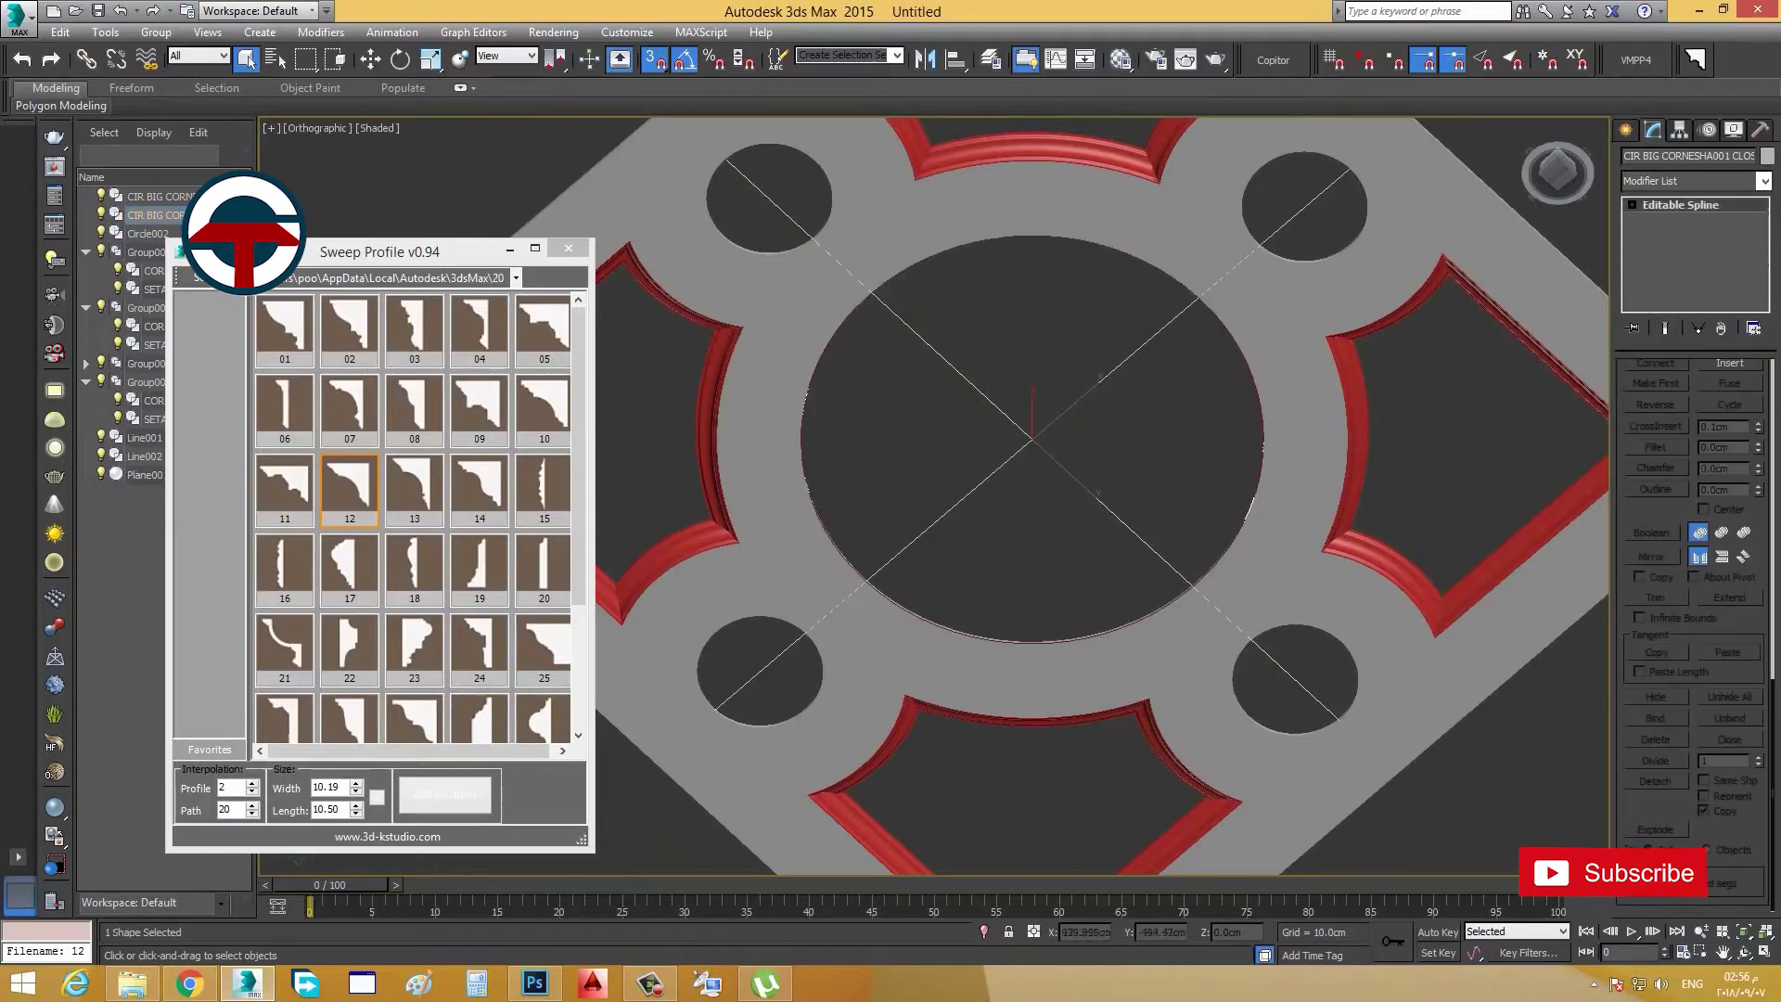
pyautogui.click(1176, 526)
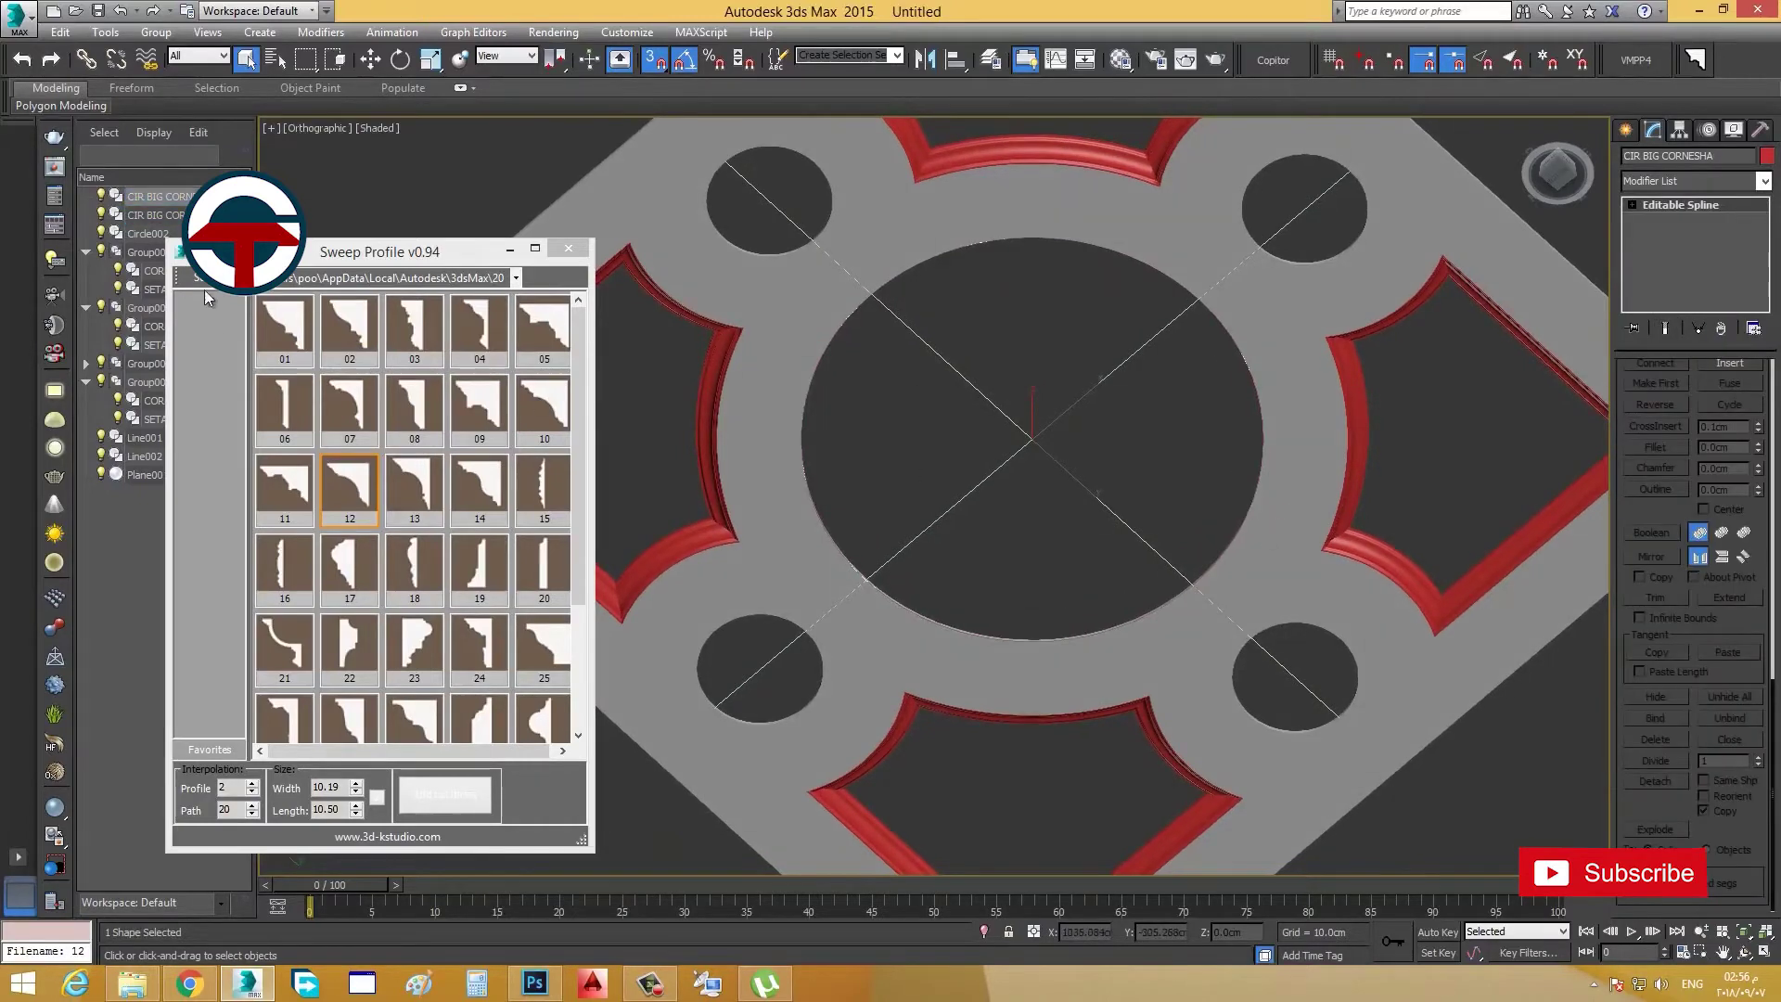
pyautogui.click(150, 216)
pyautogui.click(1697, 329)
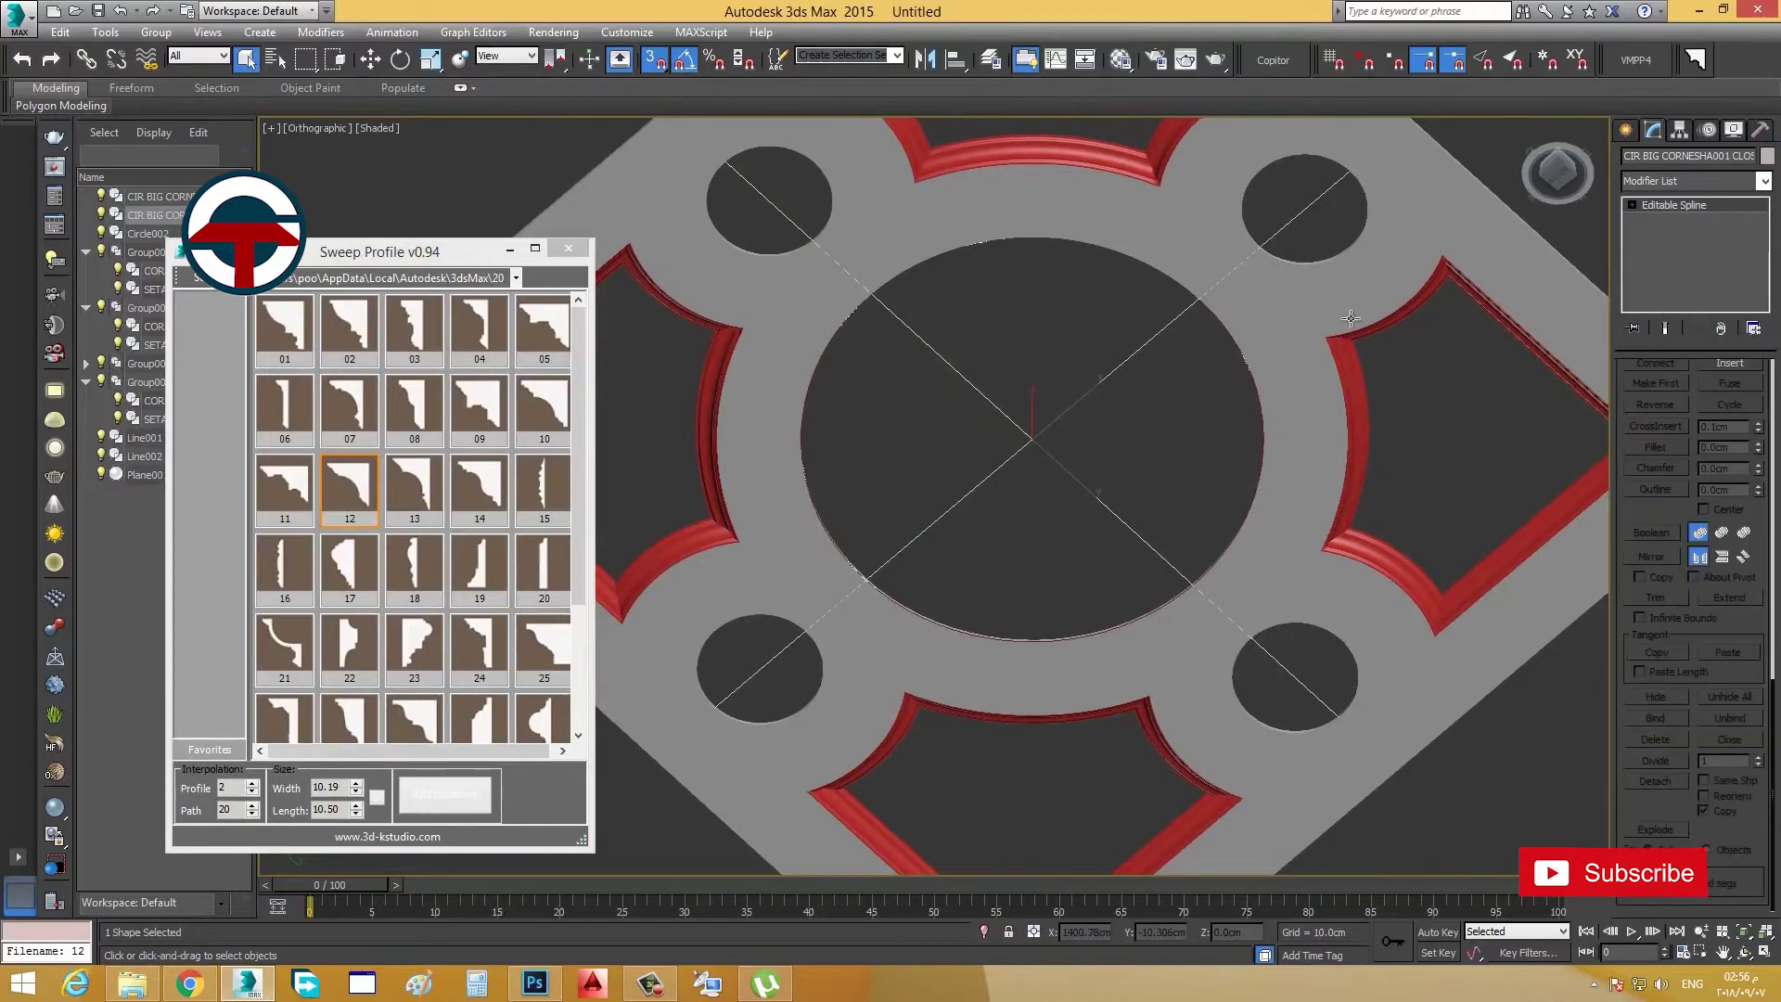
# Step: Reapply sweep profile 12 to the CIR BIG CORNESHA circle with its pivot alignment at the lower-right corner
pyautogui.click(157, 197)
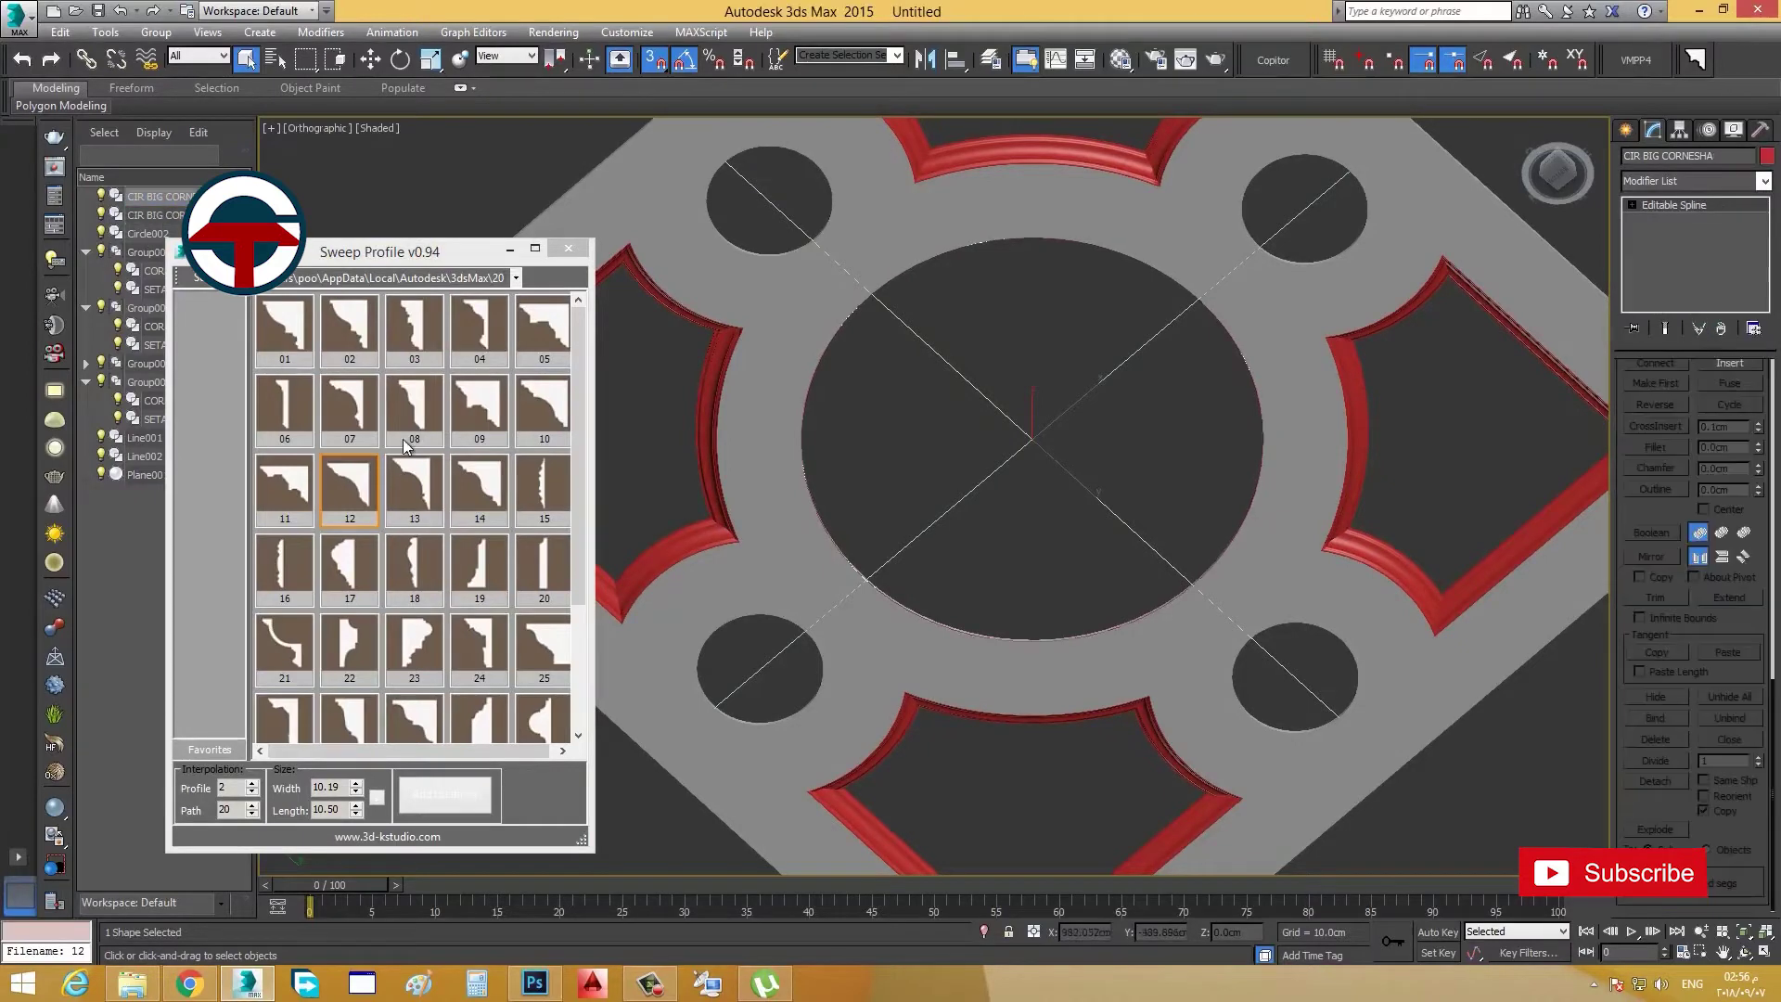
pyautogui.click(350, 489)
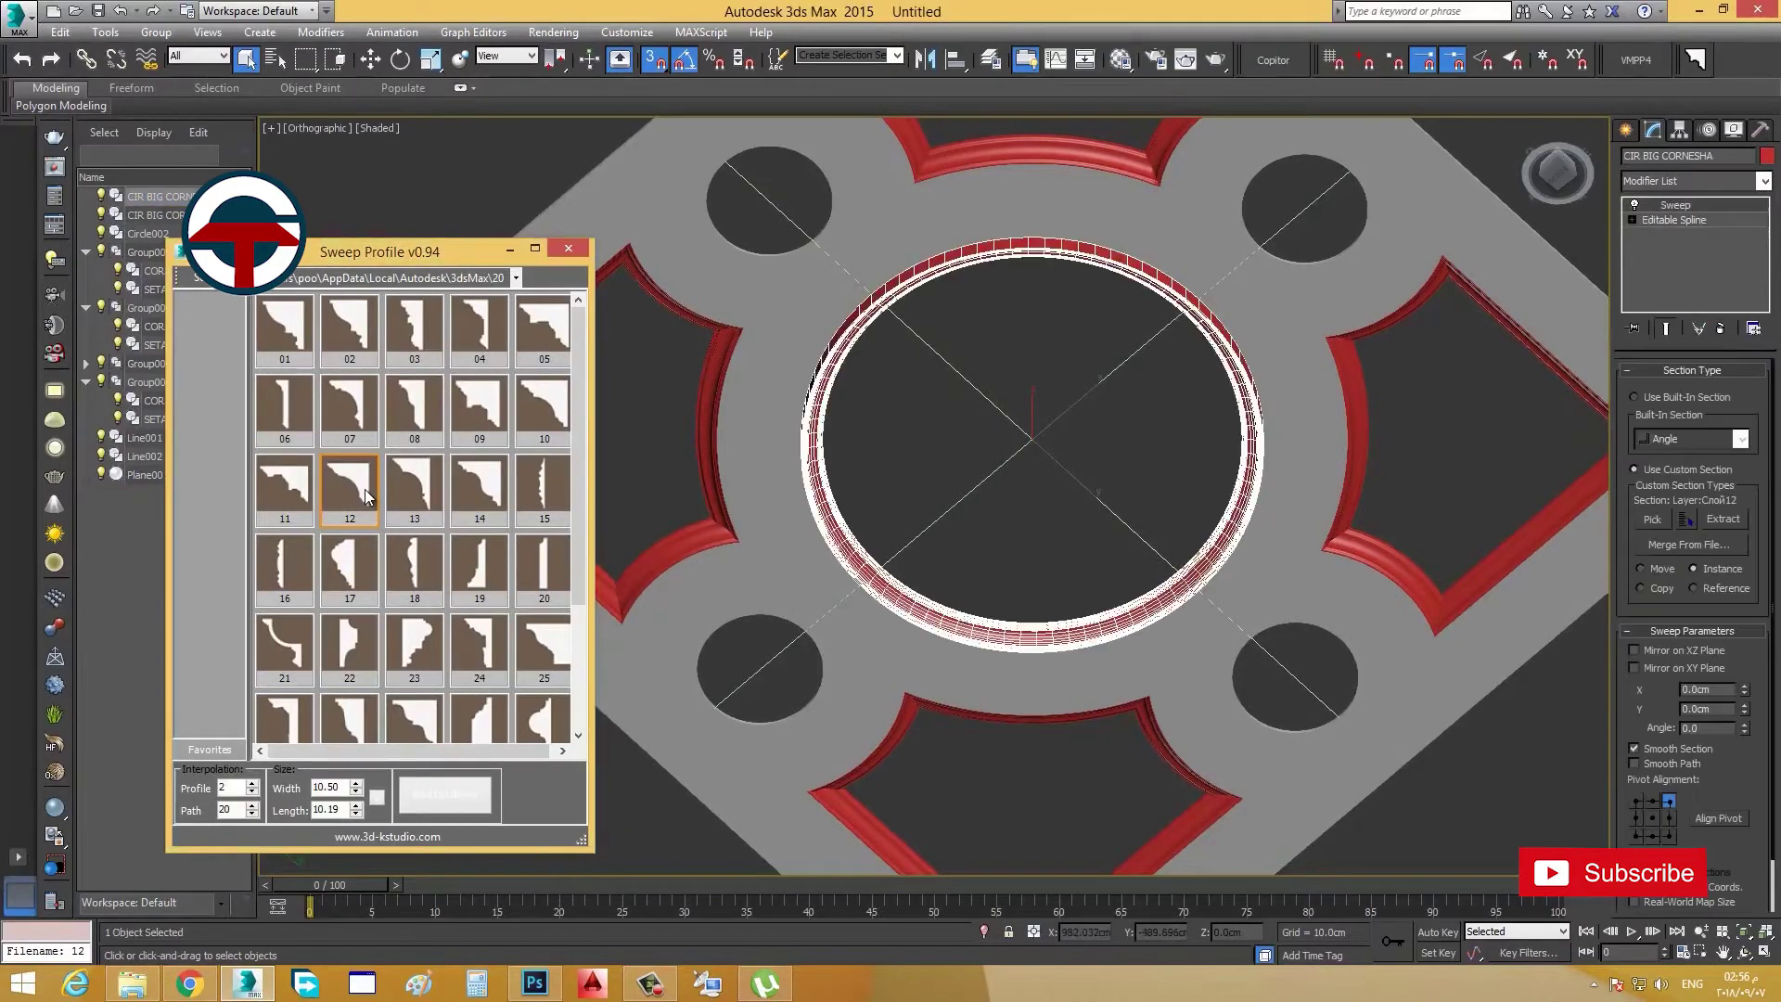
pyautogui.click(1635, 835)
pyautogui.keyDown('alt'); pyautogui.moveTo(1181, 520); pyautogui.dragTo(1210, 693, button='middle'); pyautogui.keyUp('alt')
pyautogui.click(1195, 467)
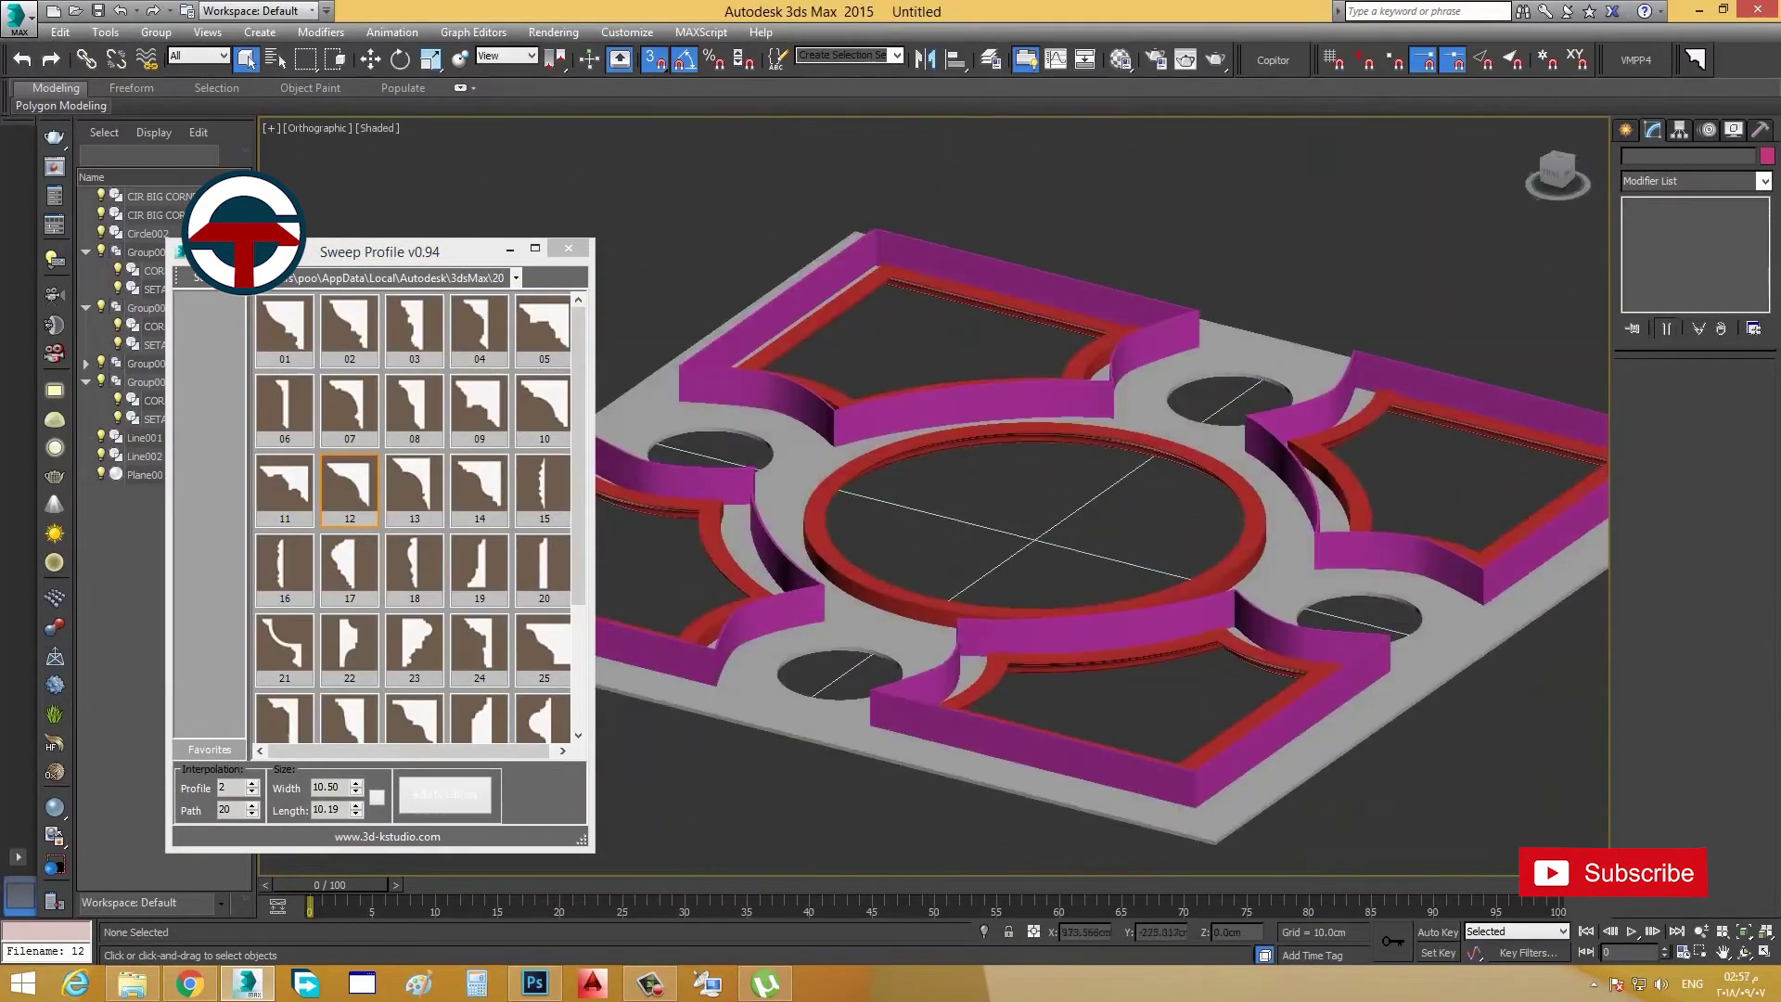
pyautogui.click(1109, 429)
pyautogui.keyDown('alt'); pyautogui.moveTo(1147, 440); pyautogui.dragTo(1148, 450, button='middle'); pyautogui.keyUp('alt')
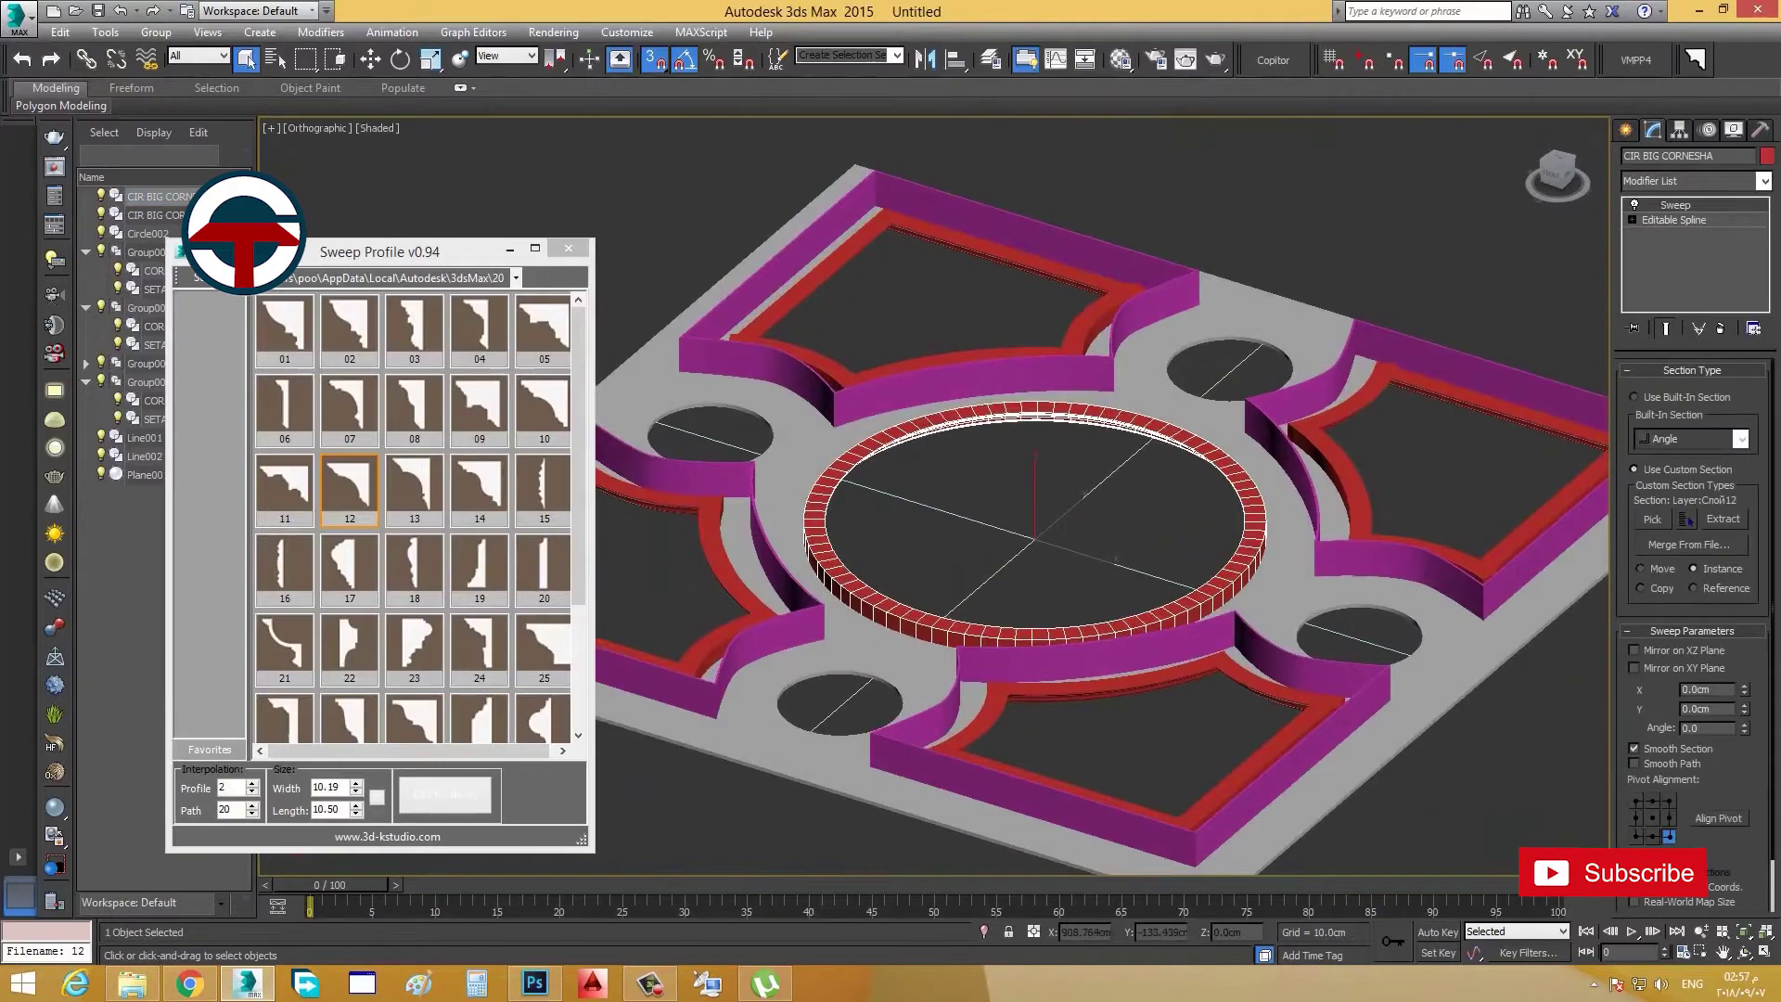
# Step: Extrude the CIR BIG CORNESHA001 CLOSE spline by 2.0 cm and set its Z position to 11 cm
pyautogui.click(153, 214)
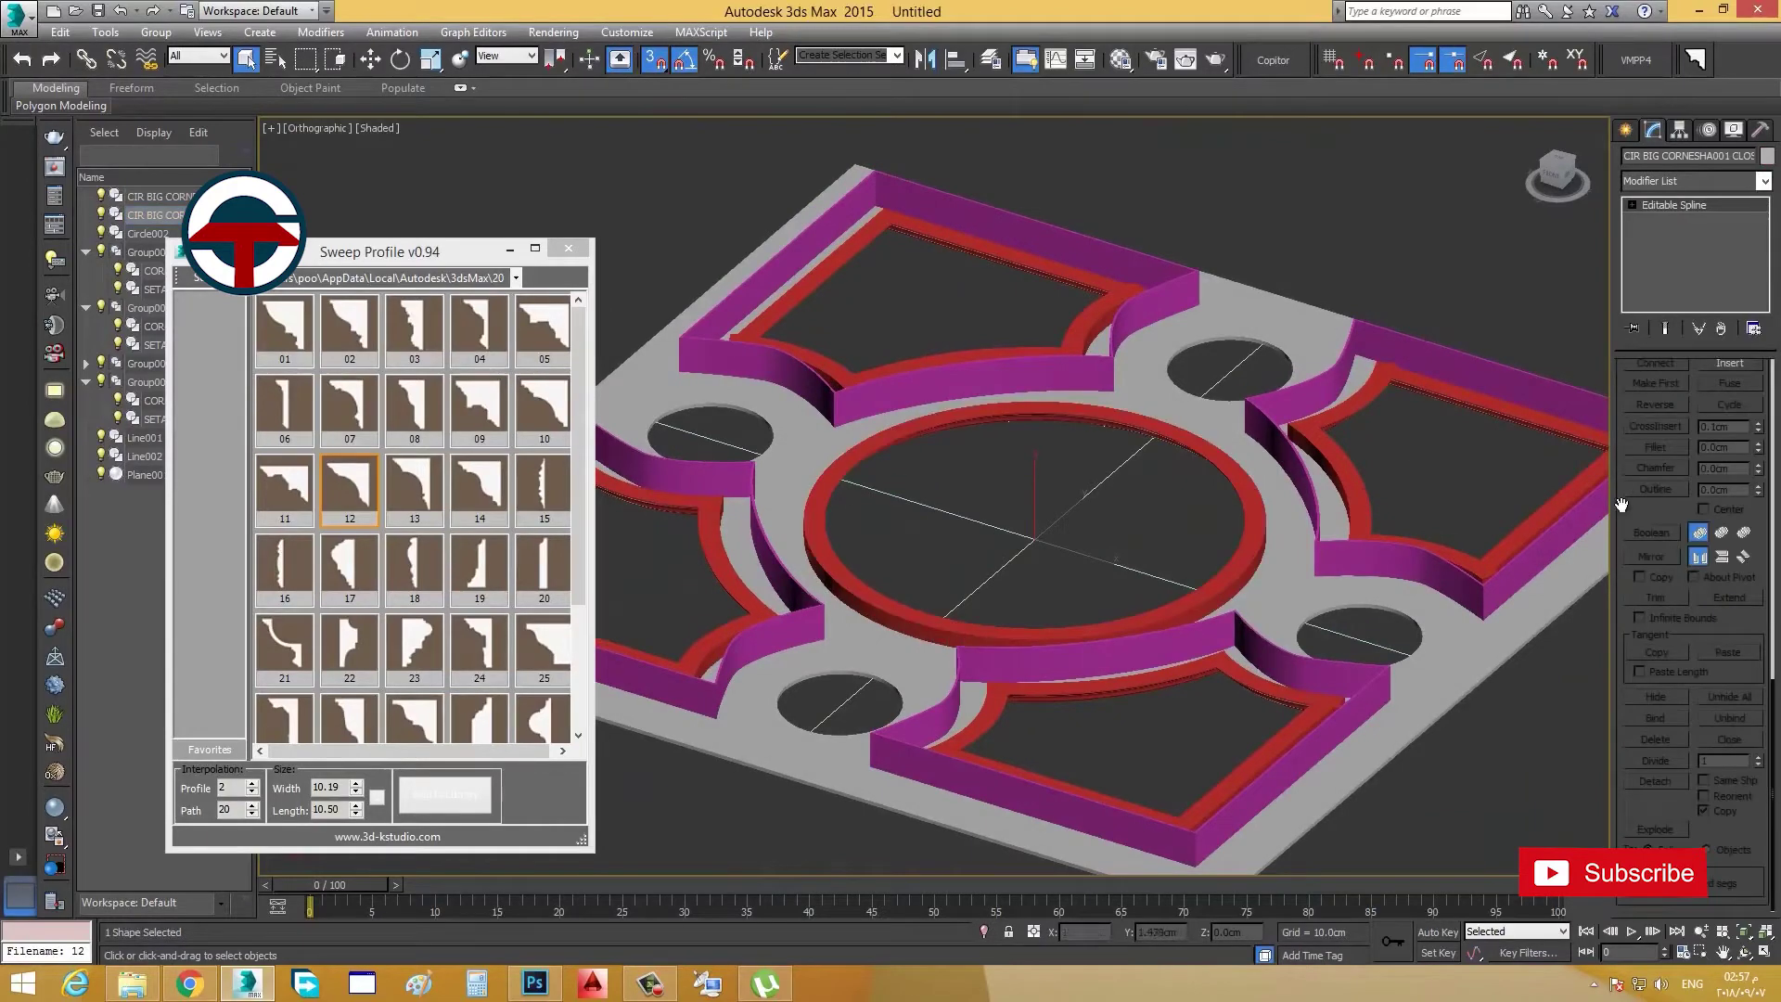
pyautogui.click(1763, 181)
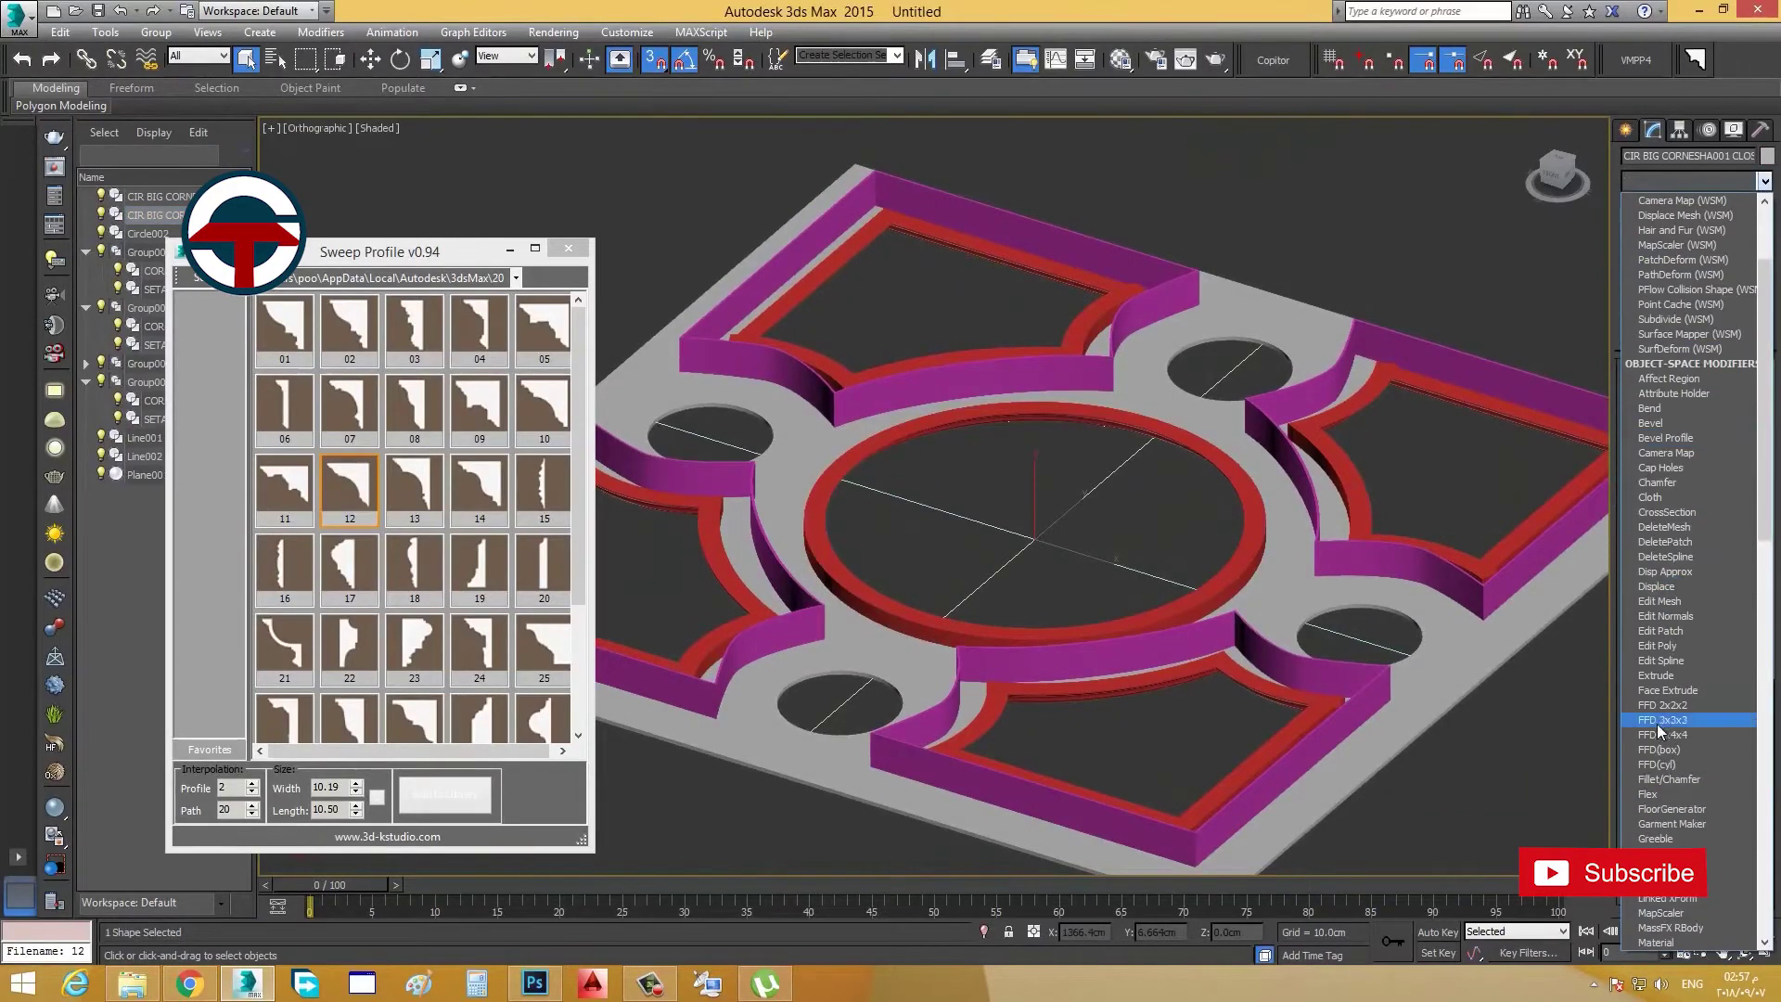
pyautogui.scroll(-3, 1660, 756)
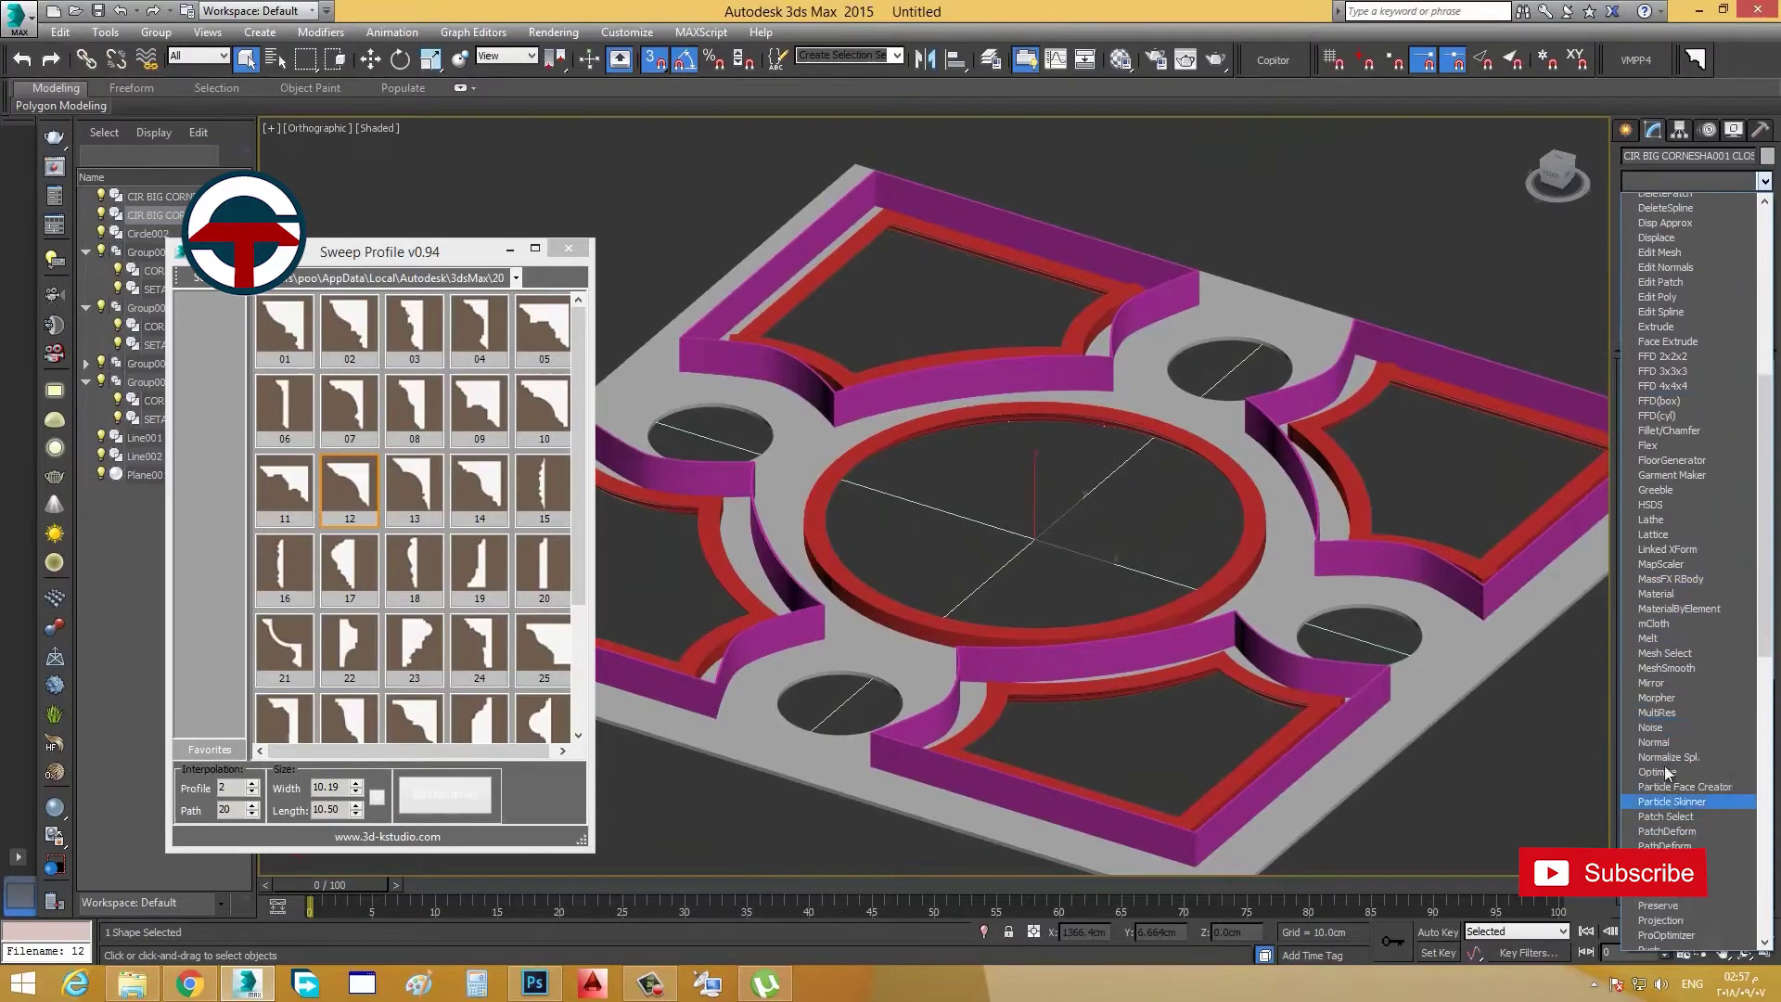
pyautogui.click(1657, 542)
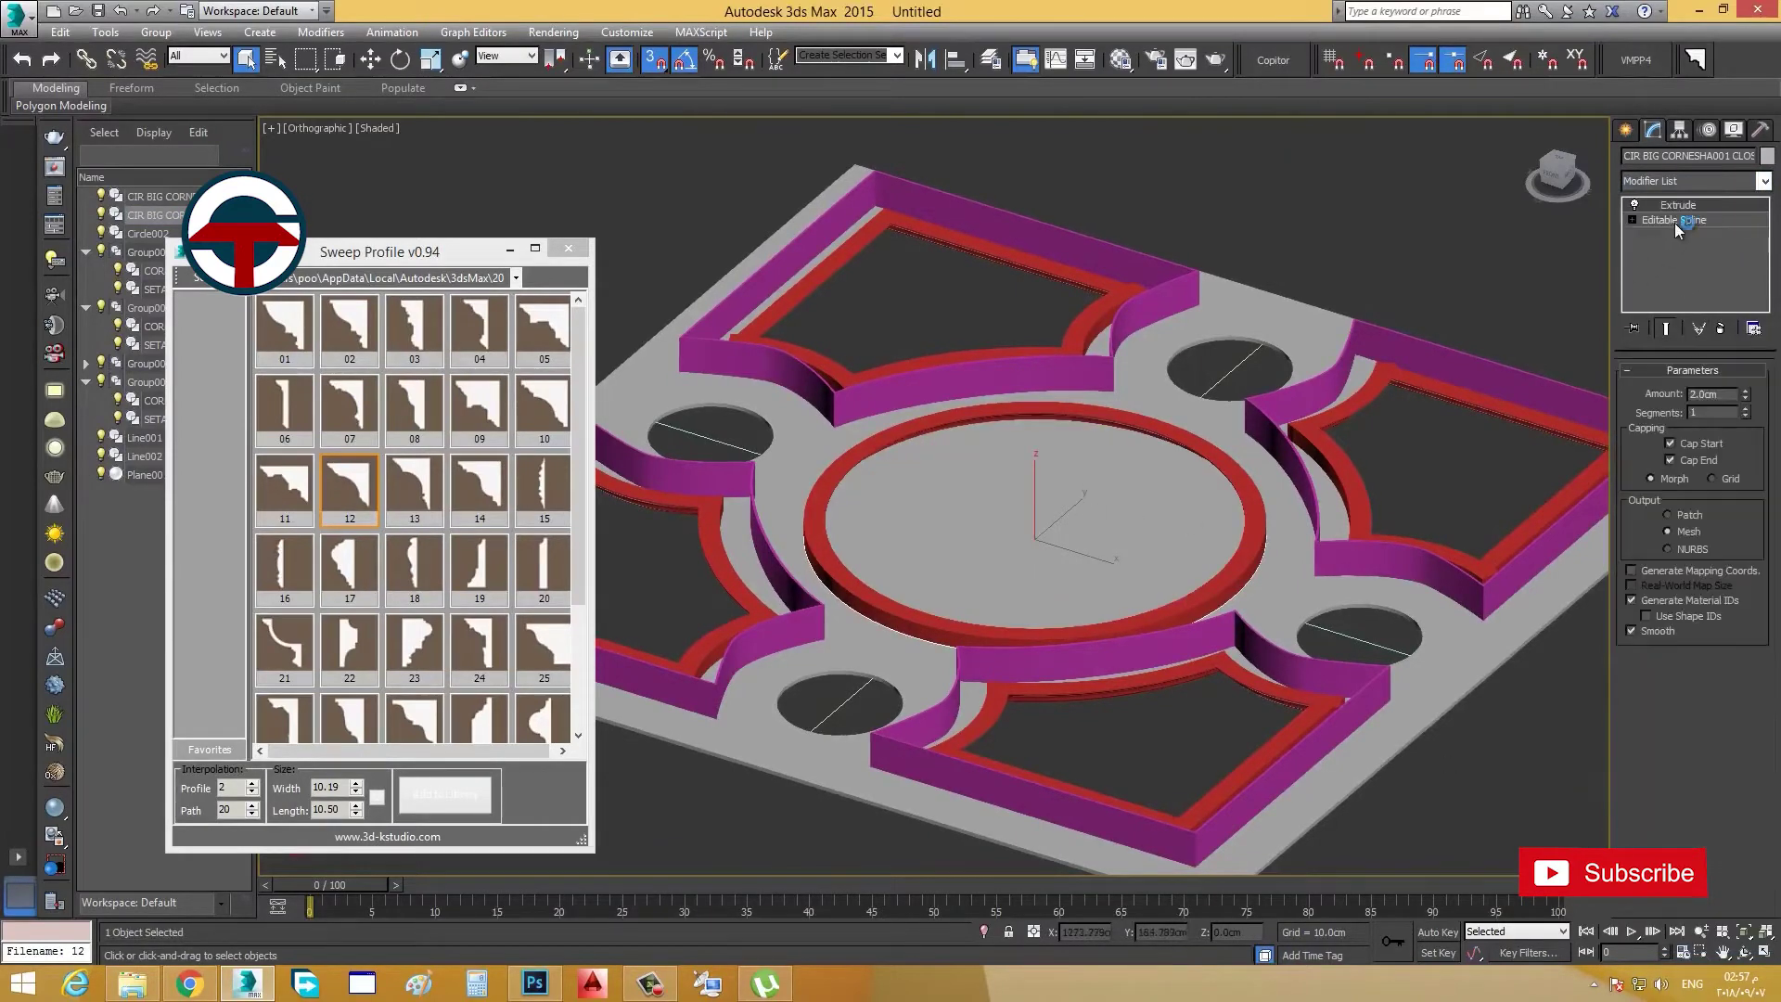
pyautogui.press('w')
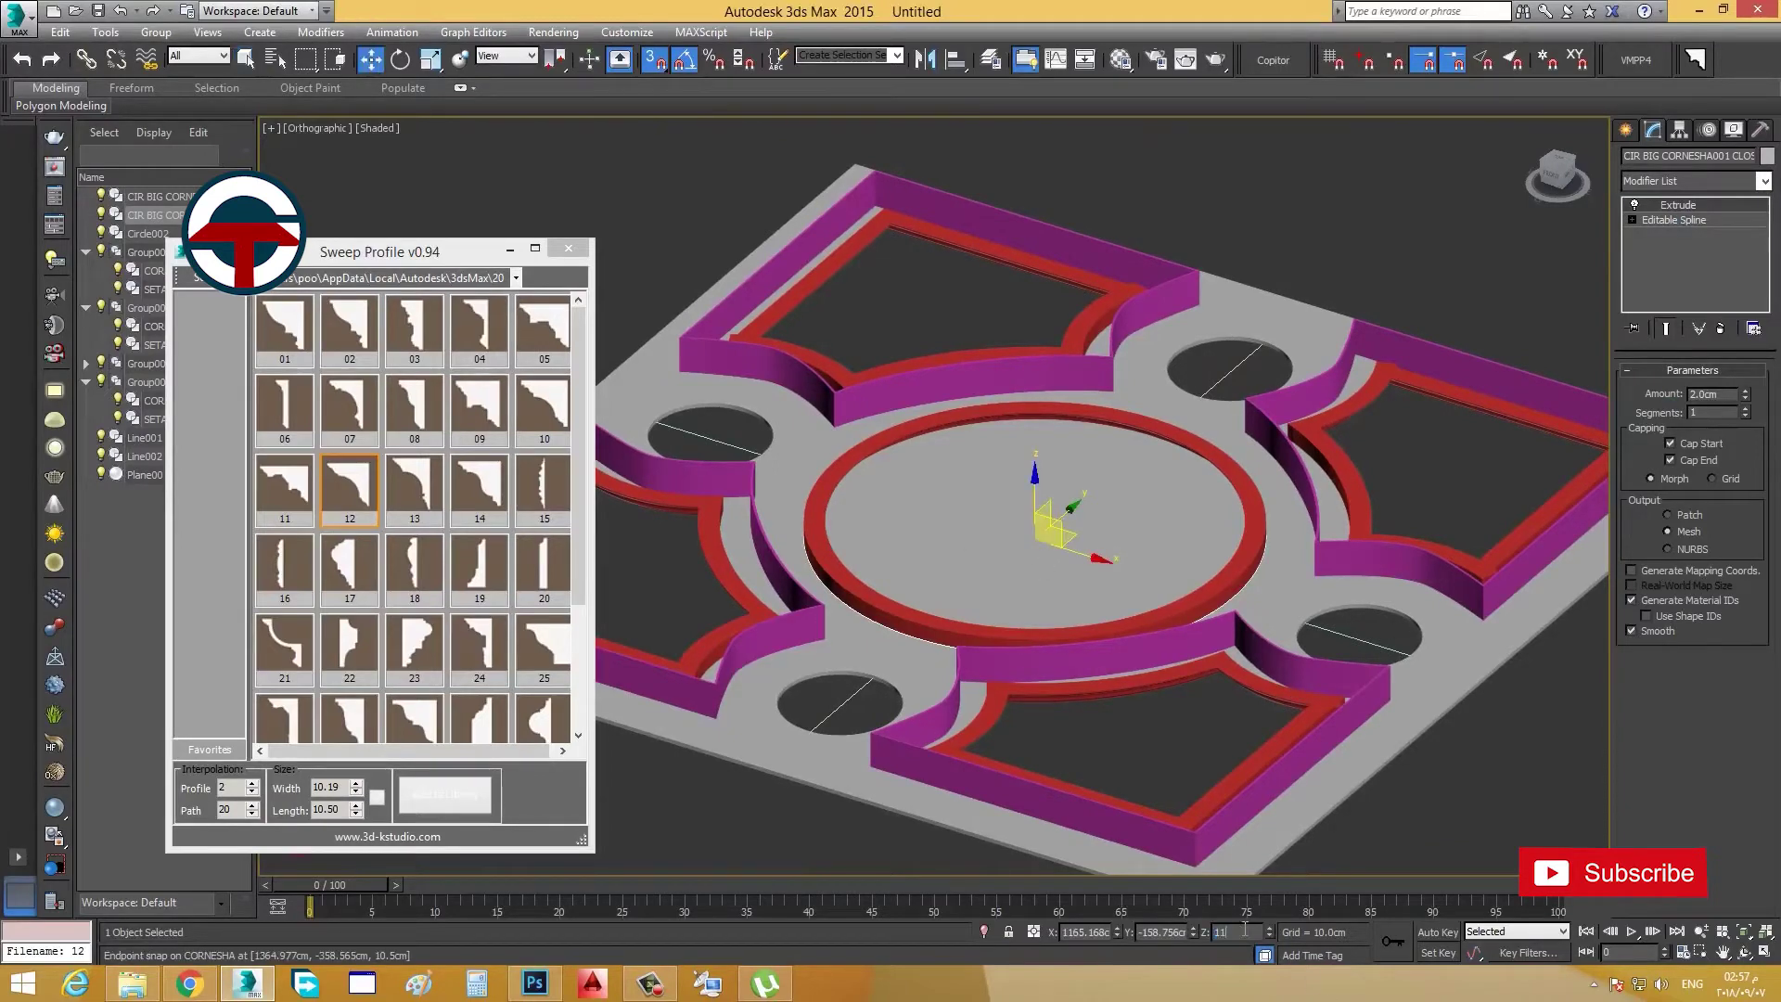
pyautogui.press('Return')
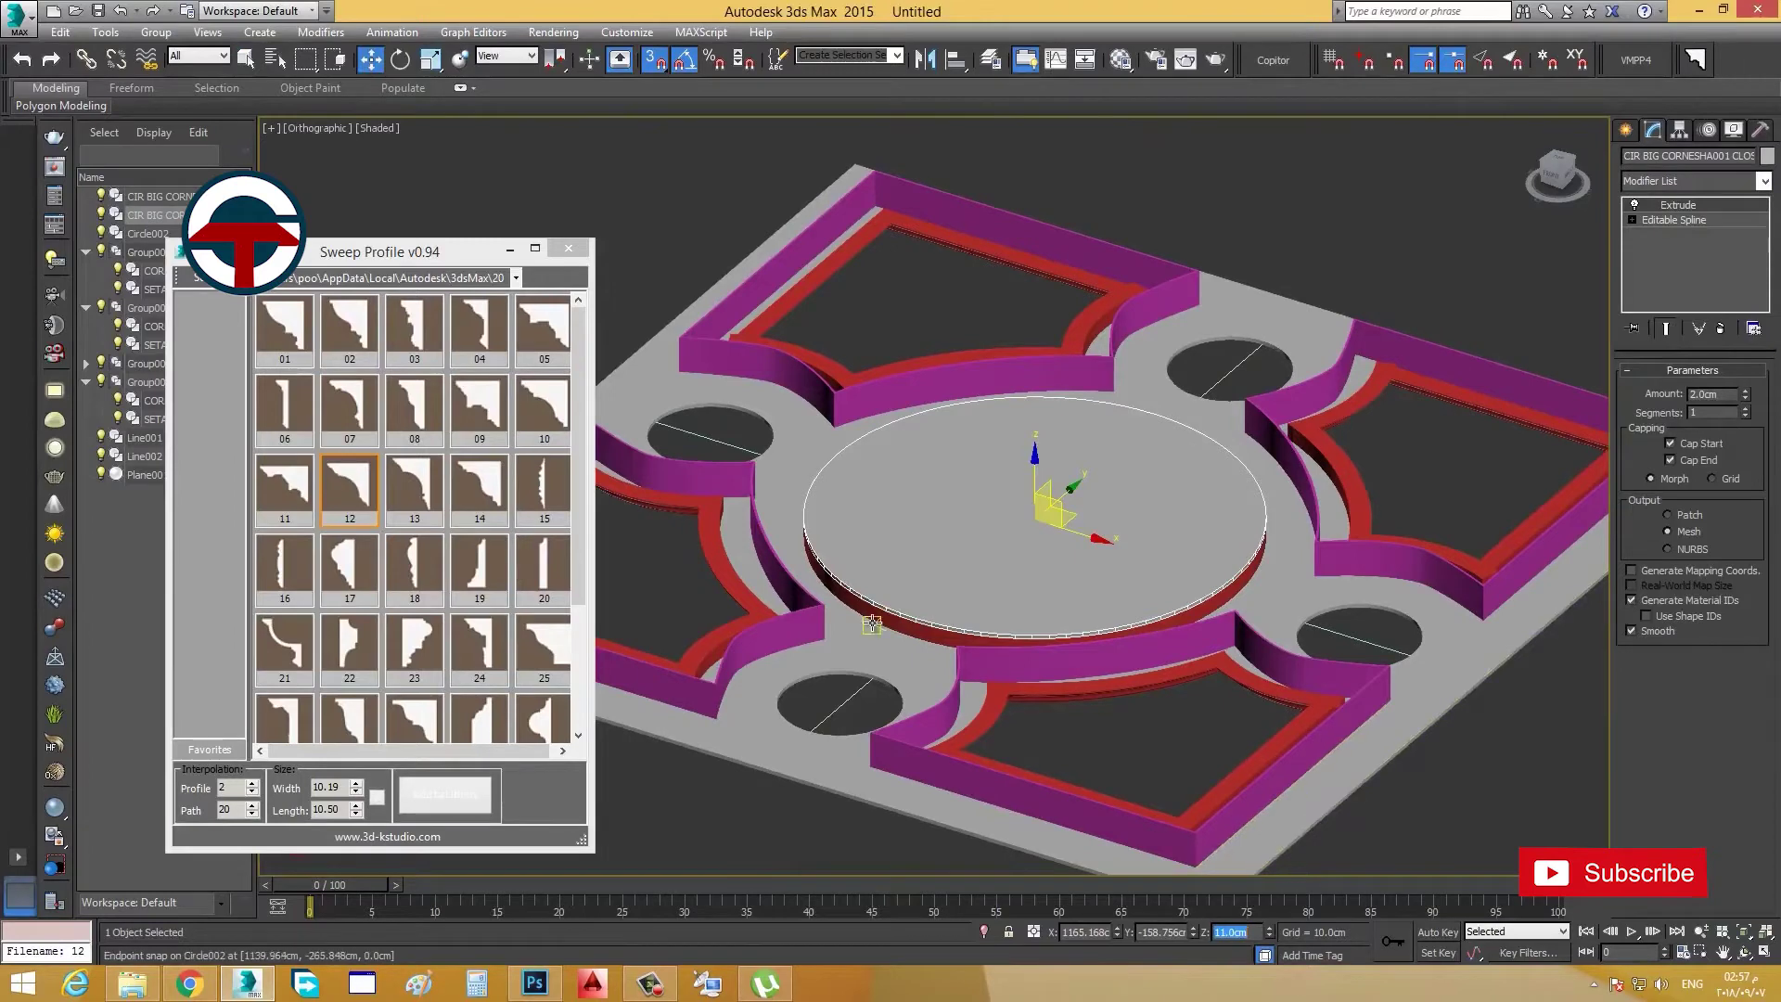
# Step: Inspect the closing disc against the circle molding's edge with edged faces displayed, and lower its Z position to 10.444 cm
pyautogui.keyDown('alt'); pyautogui.moveTo(872, 623); pyautogui.dragTo(1044, 515, button='middle'); pyautogui.keyUp('alt')
pyautogui.scroll(5, 957, 561)
pyautogui.scroll(3, 958, 564)
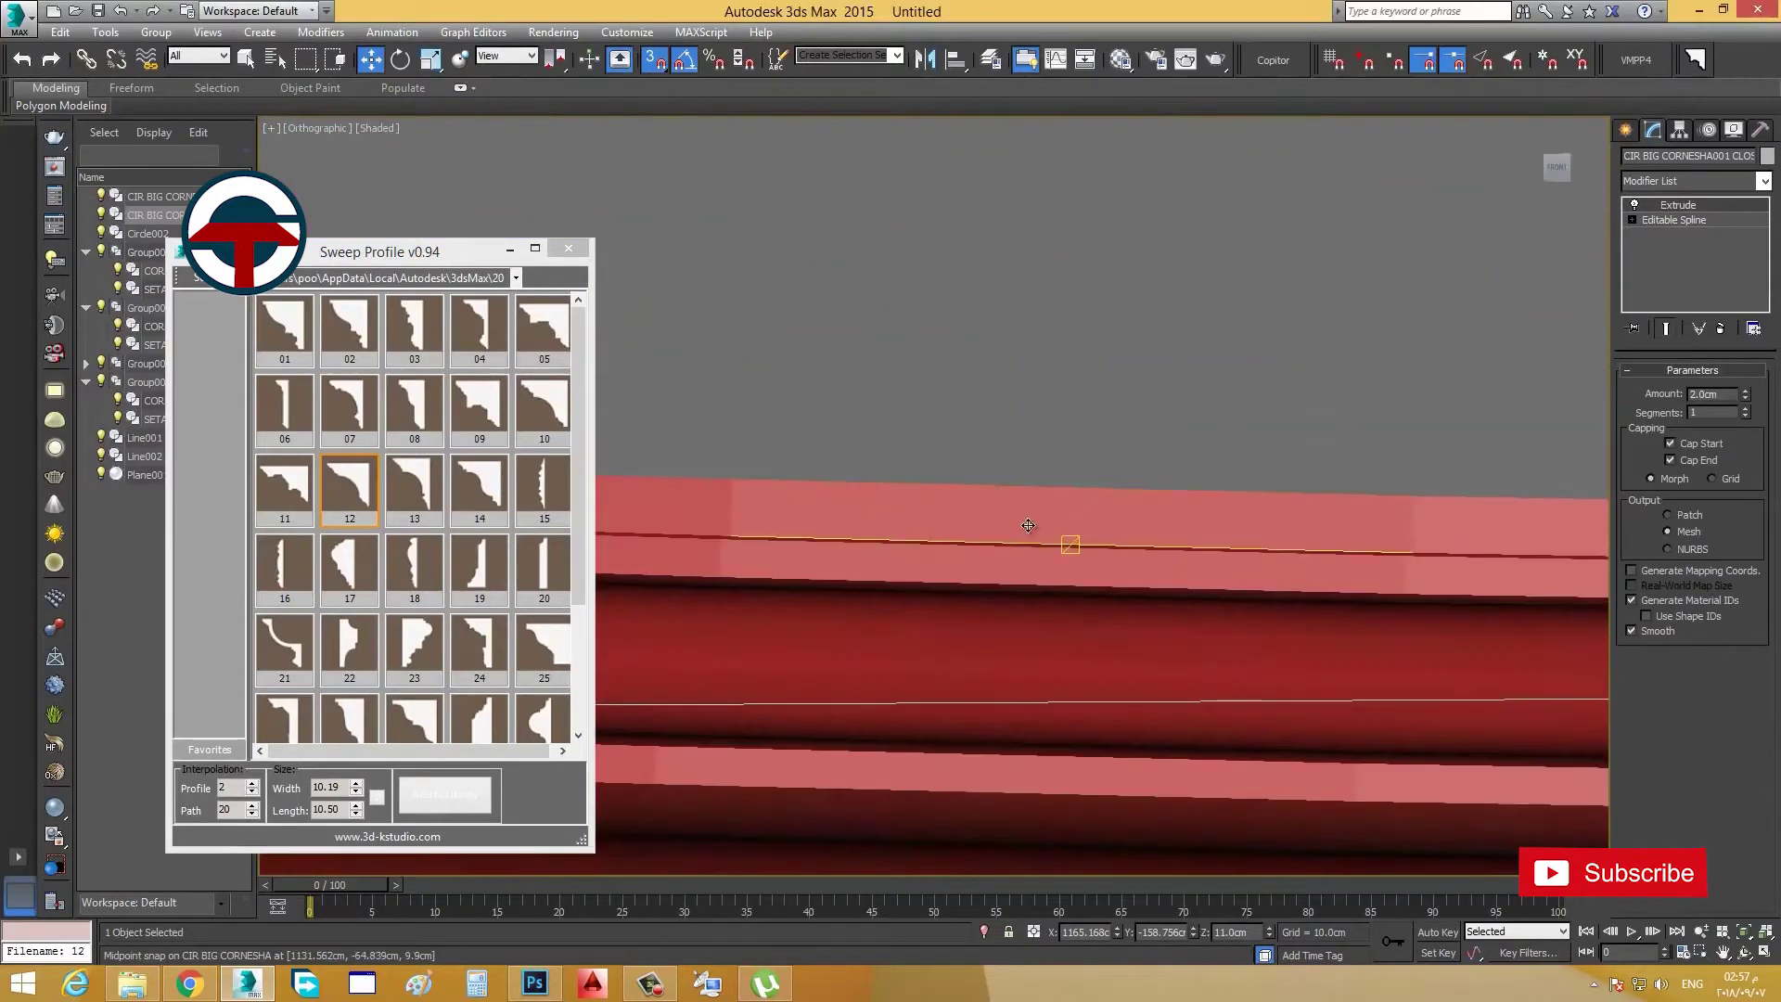
pyautogui.click(1027, 525)
pyautogui.press('F3')
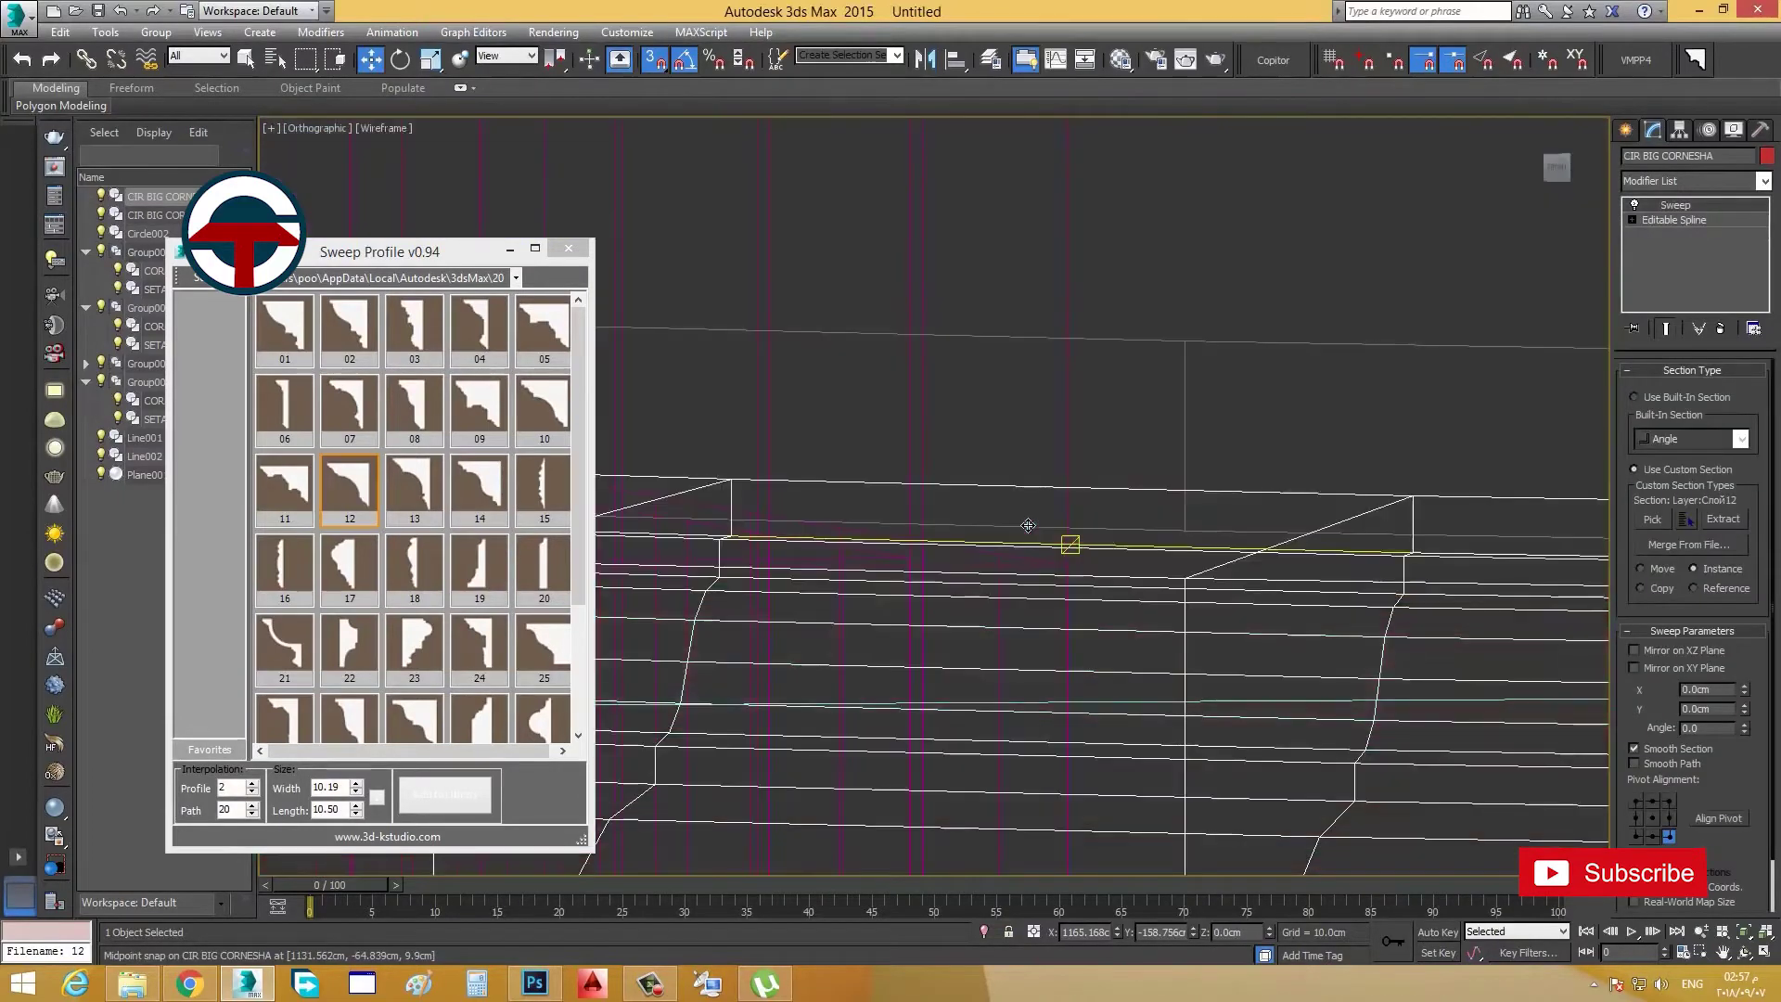
pyautogui.press('F3')
pyautogui.press('F4')
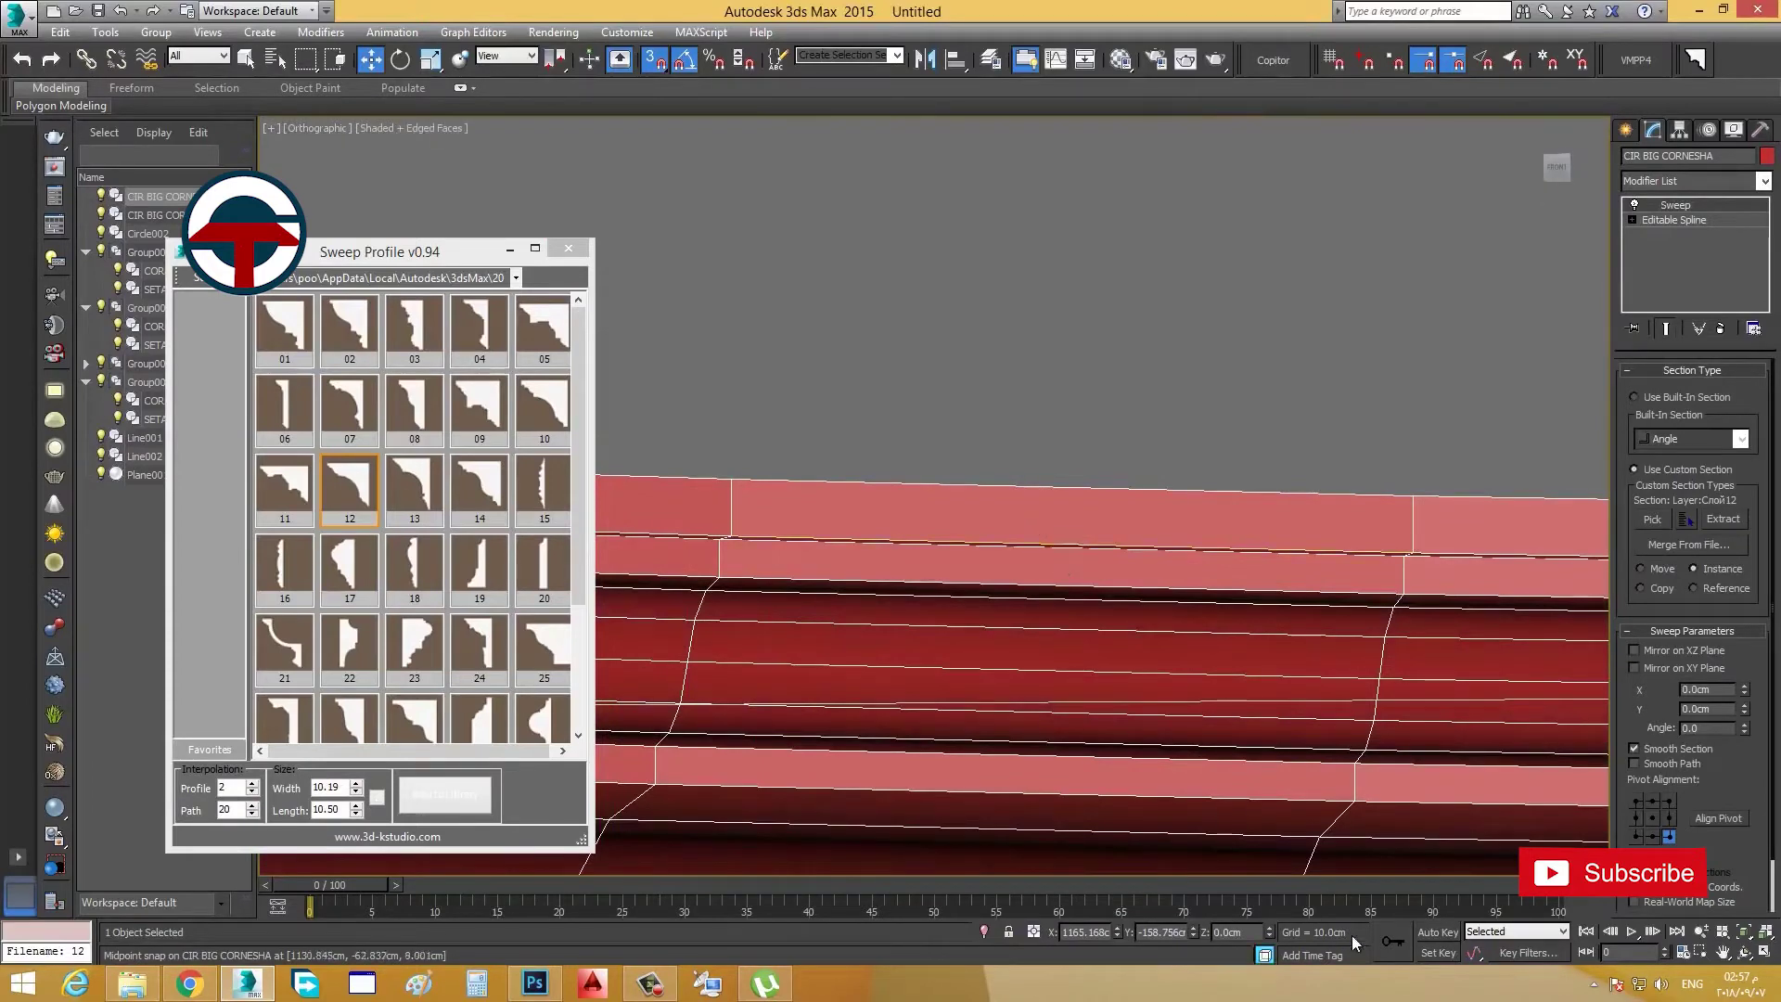
pyautogui.moveTo(1271, 931); pyautogui.dragTo(1271, 927)
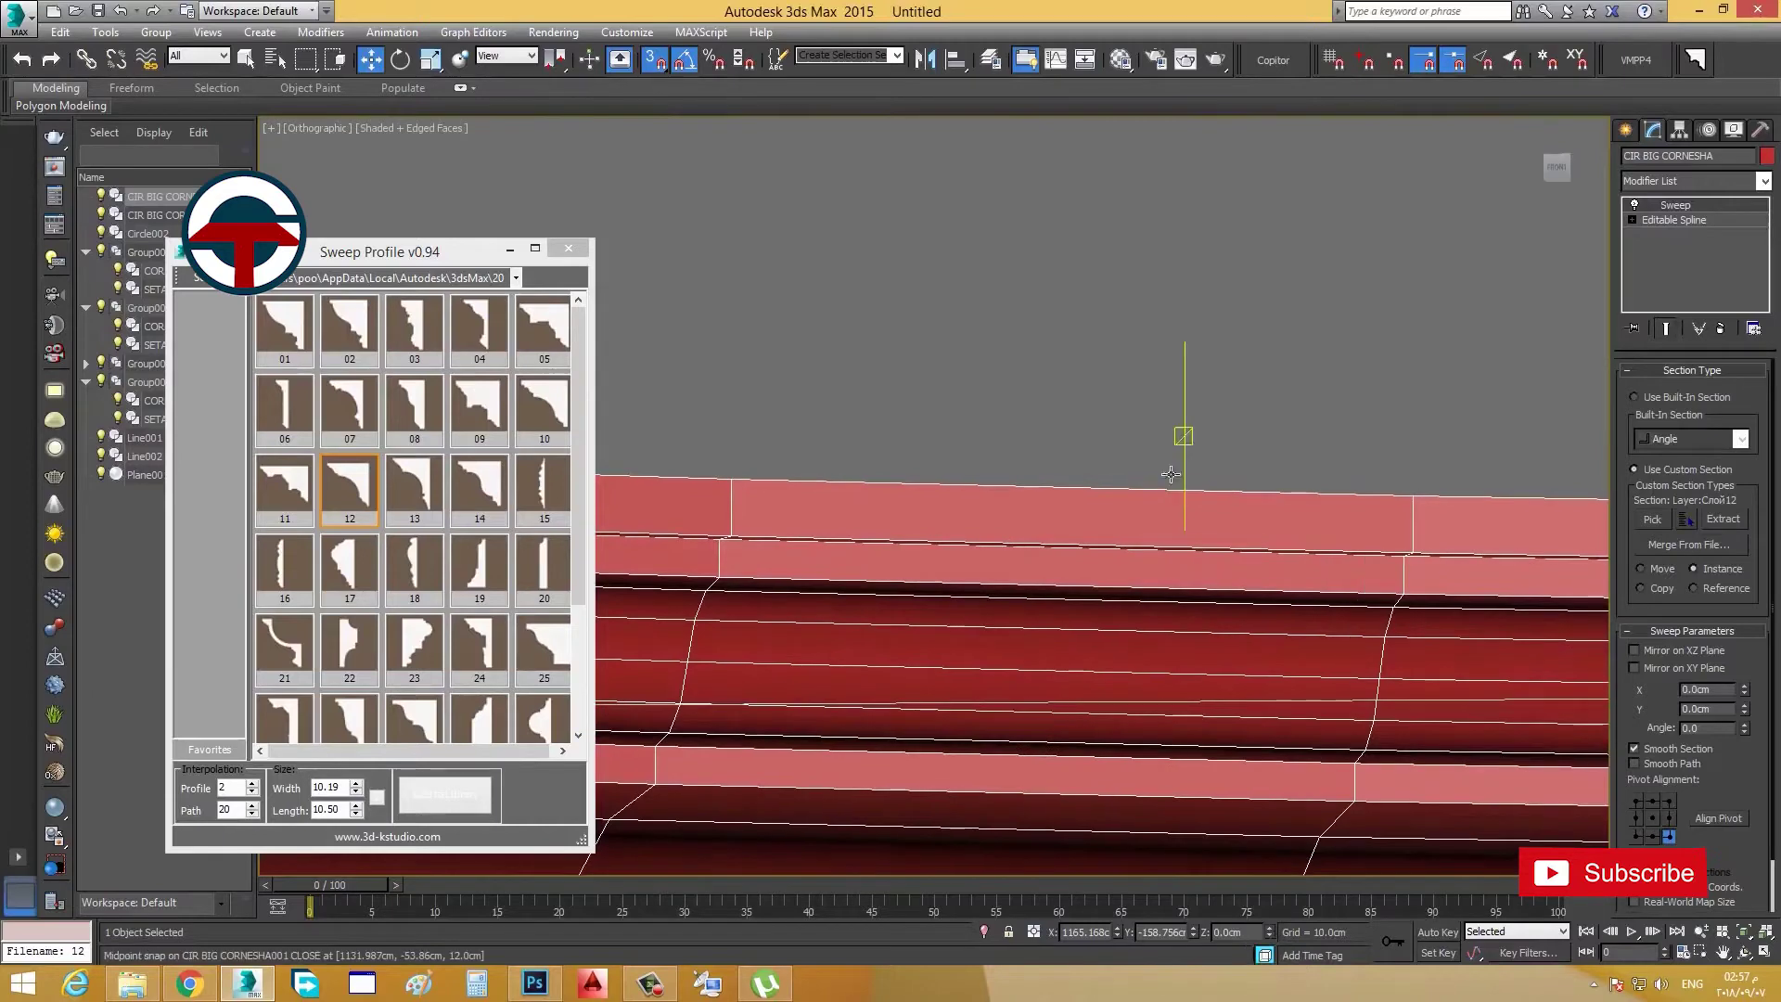
pyautogui.click(1253, 534)
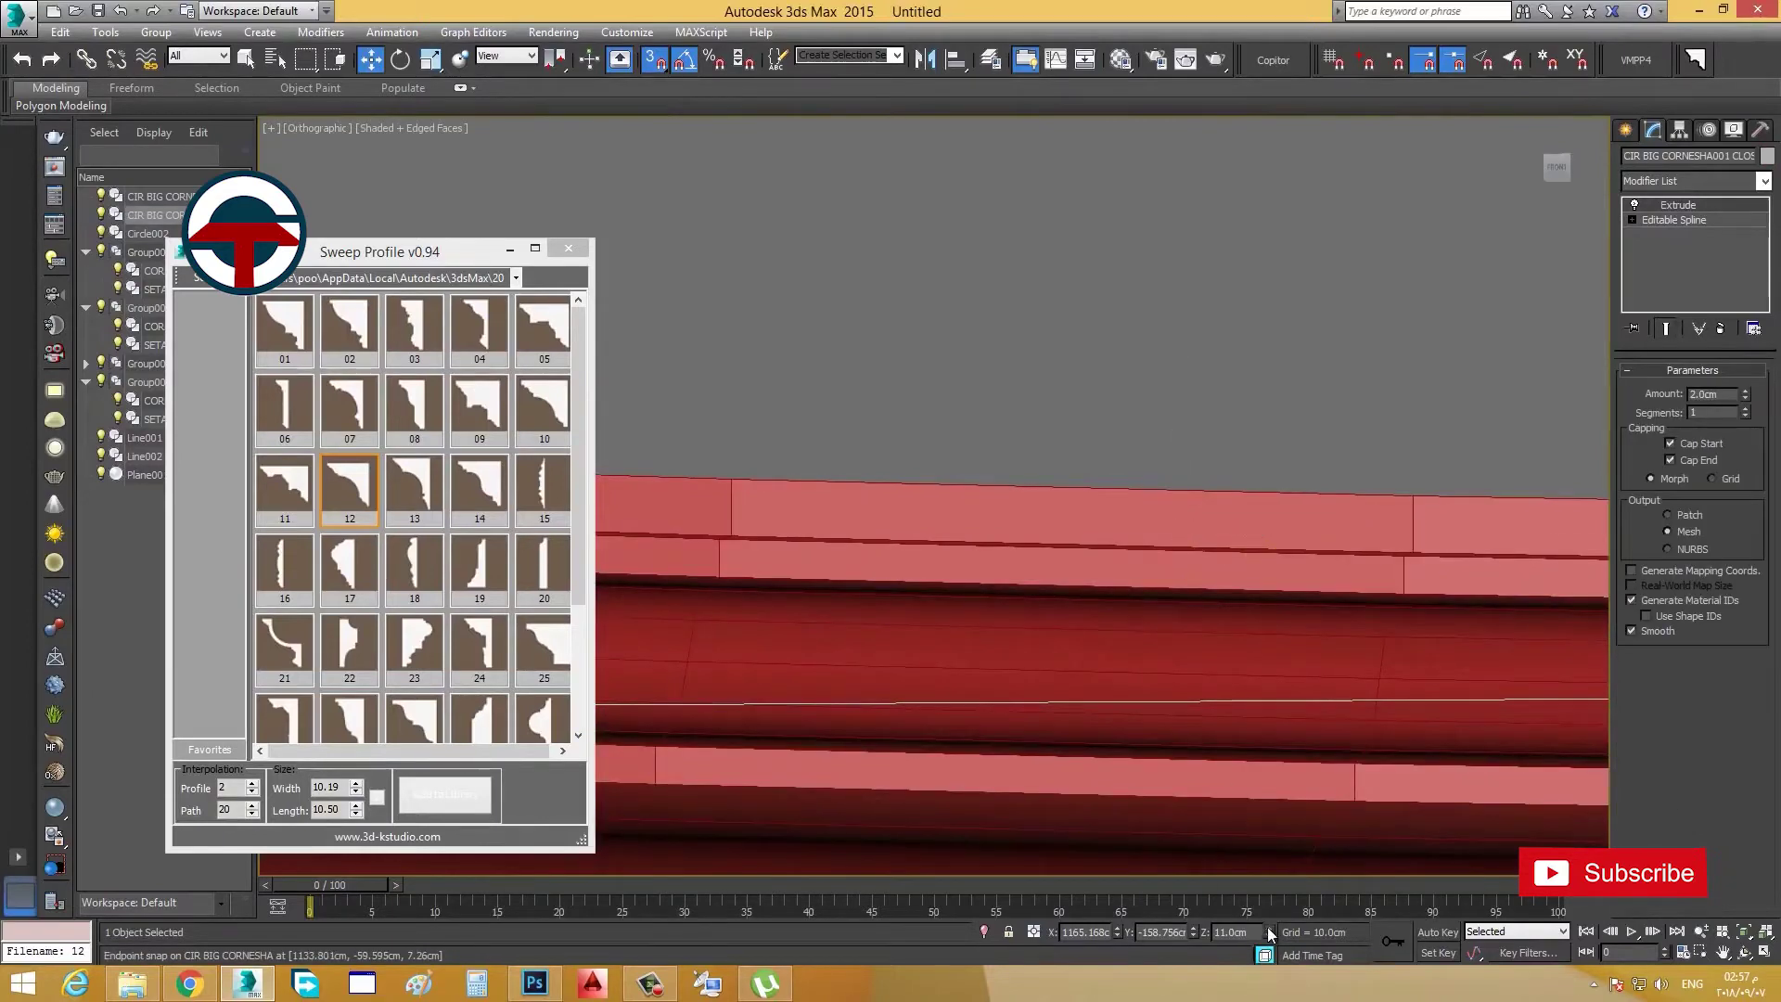
pyautogui.moveTo(1269, 936)
pyautogui.mouseDown()
pyautogui.moveTo(1267, 958)
pyautogui.moveTo(1274, 944)
pyautogui.mouseUp()
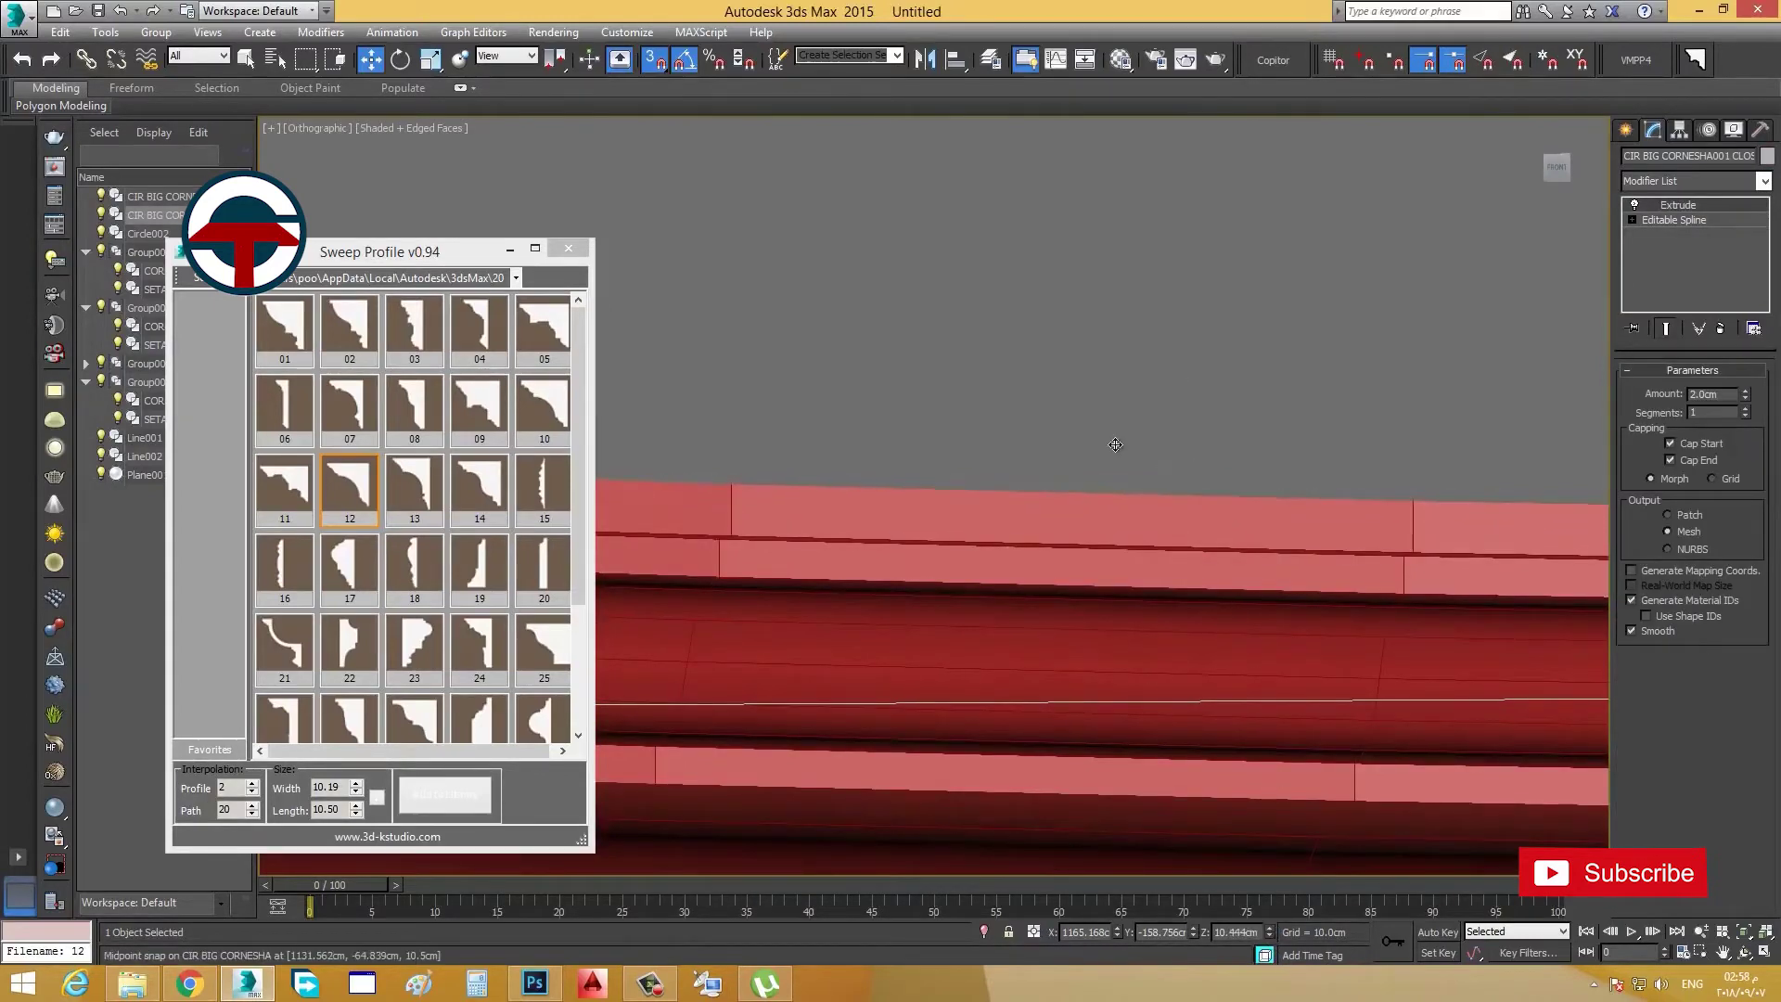
# Step: Show Circle002 in the top view at its spline sub-object level, with 3D snap and angle snap turned off
pyautogui.scroll(-3, 1120, 450)
pyautogui.keyDown('alt'); pyautogui.moveTo(1132, 464); pyautogui.dragTo(1105, 573, button='middle'); pyautogui.keyUp('alt')
pyautogui.scroll(-3, 1161, 412)
pyautogui.scroll(-2, 1161, 412)
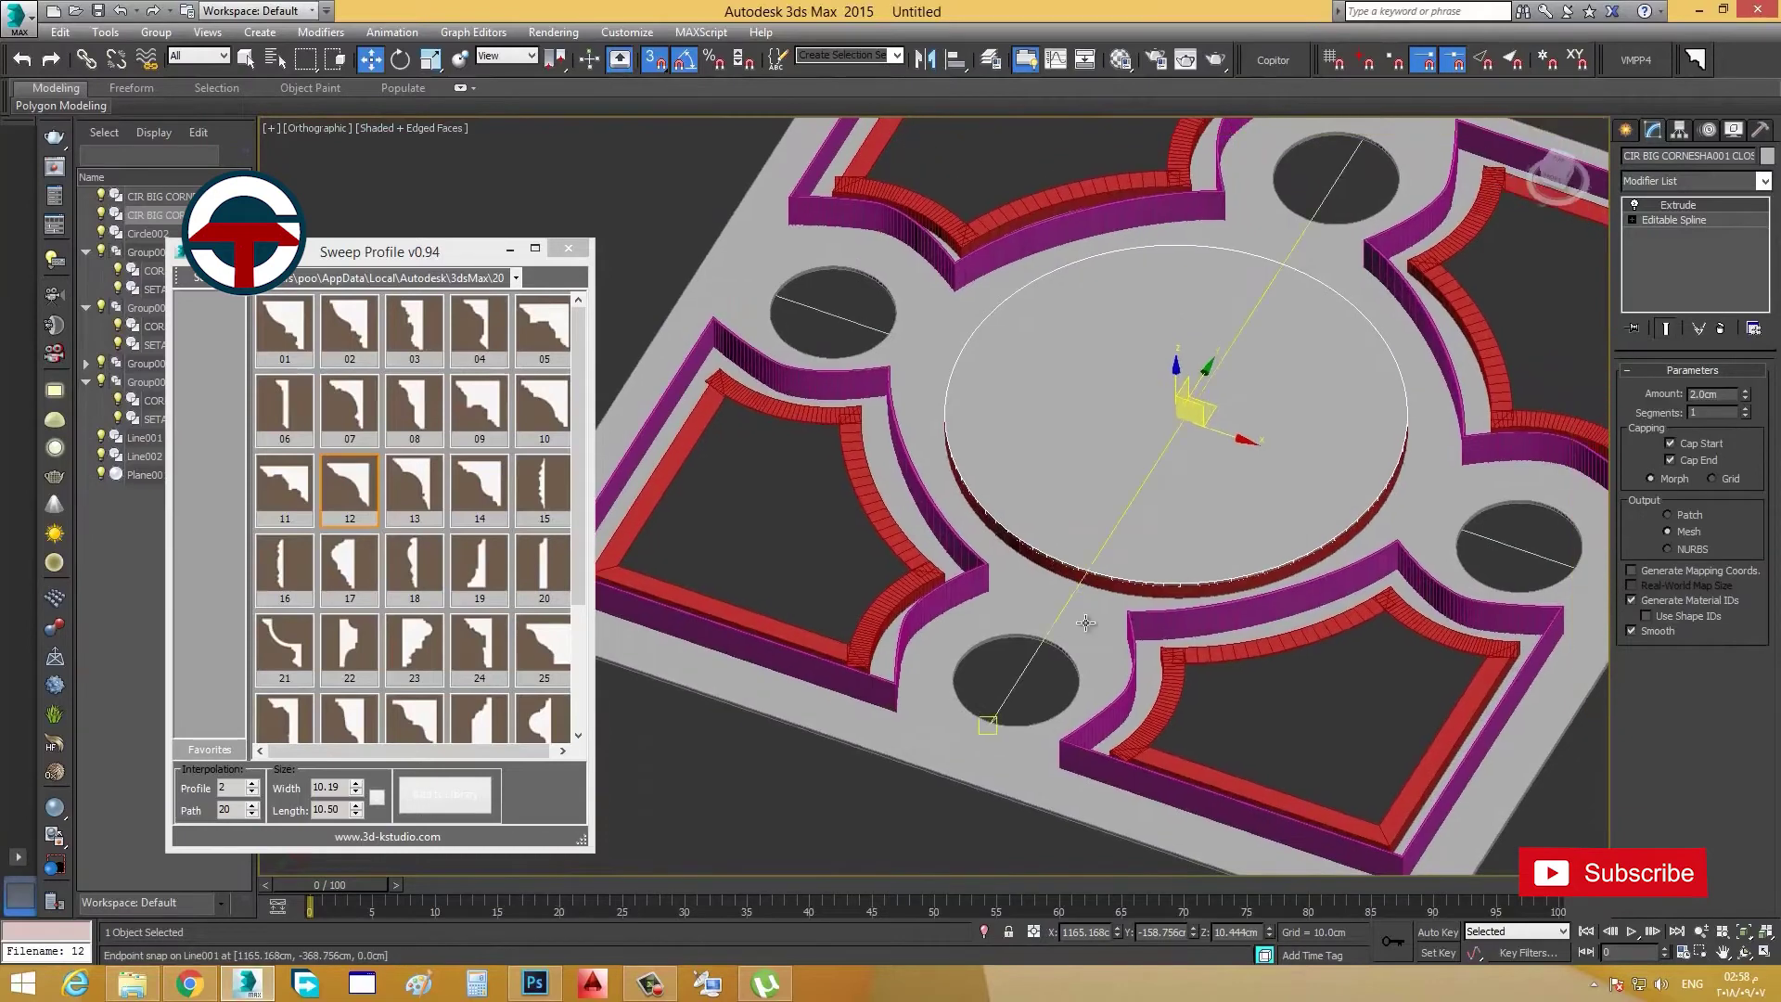
pyautogui.click(1094, 623)
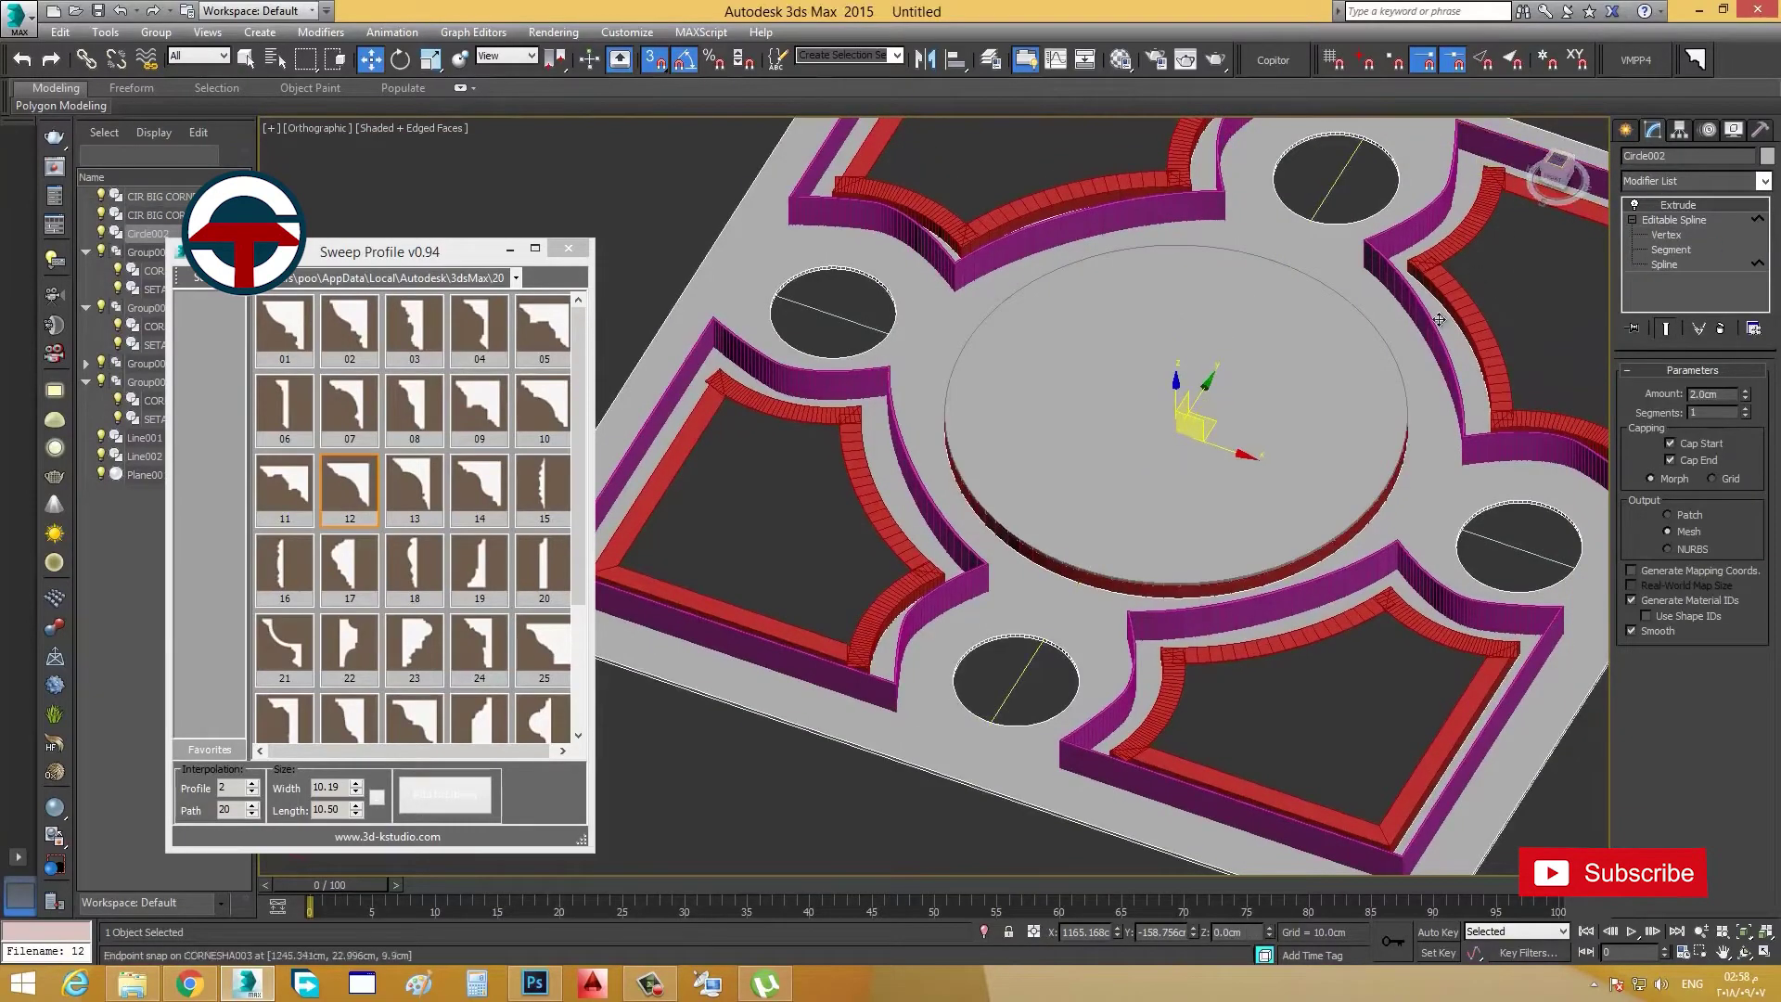
pyautogui.press('t')
pyautogui.scroll(-2, 1509, 236)
pyautogui.moveTo(1510, 236); pyautogui.dragTo(1411, 278, button='middle')
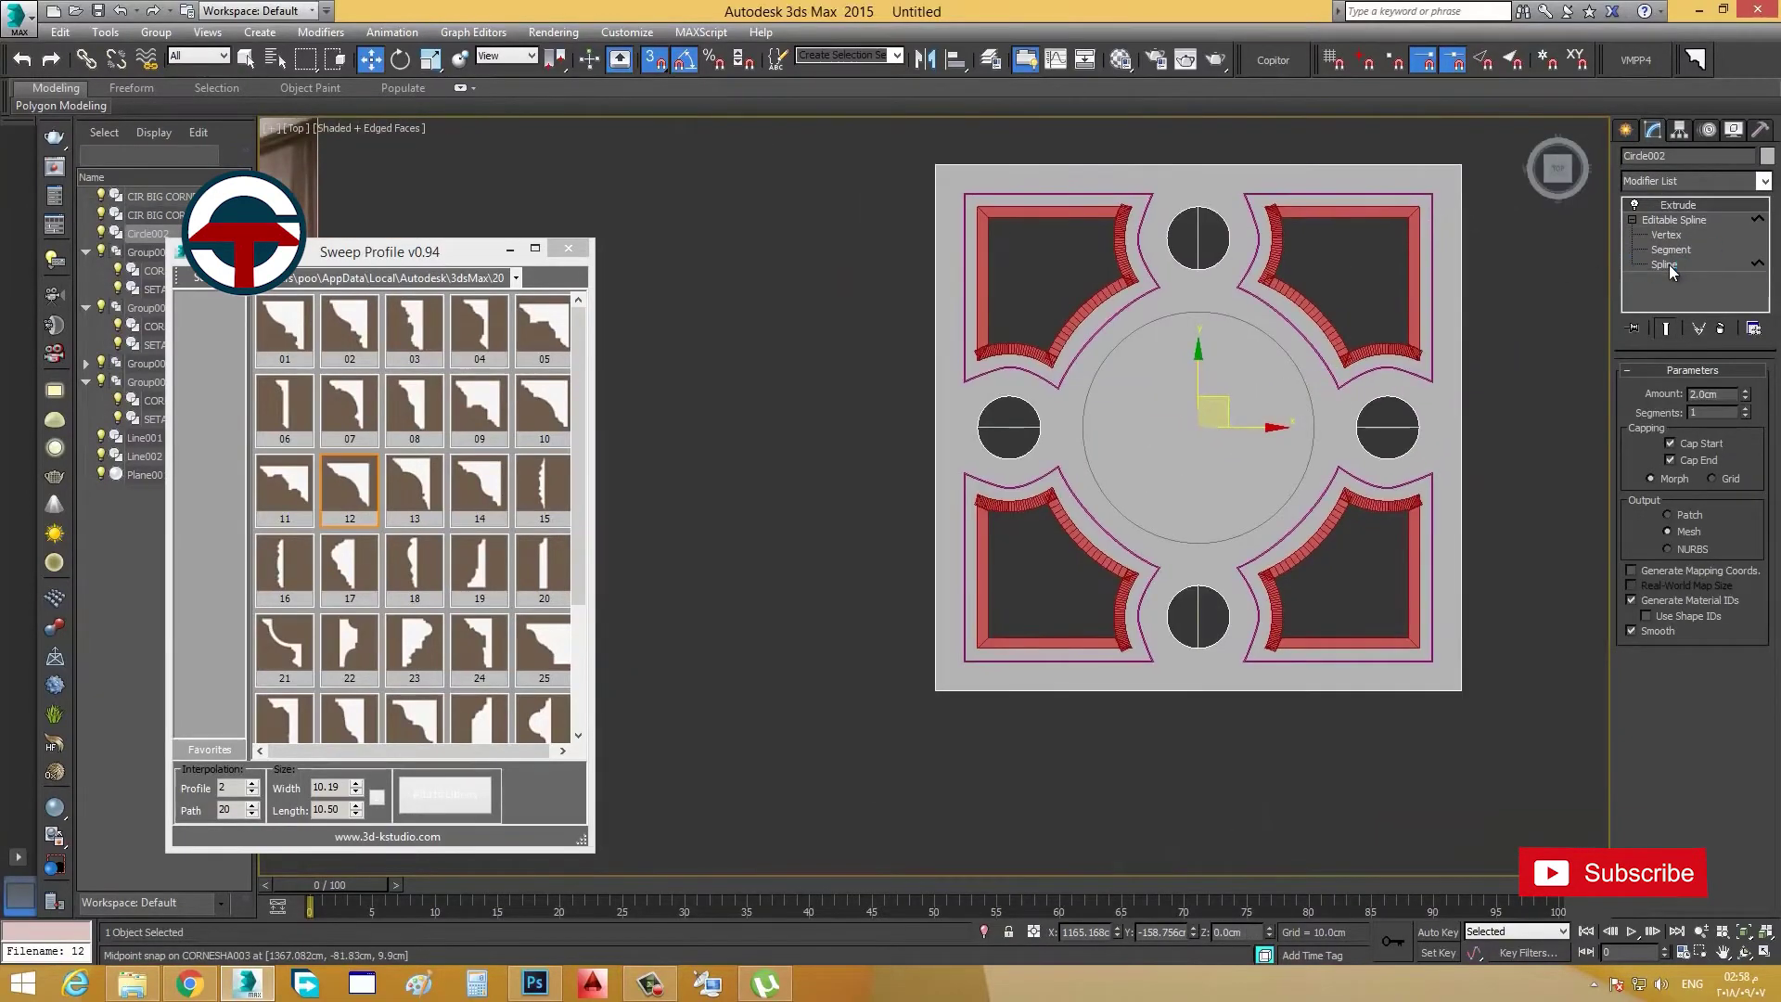
pyautogui.click(1665, 264)
pyautogui.click(654, 59)
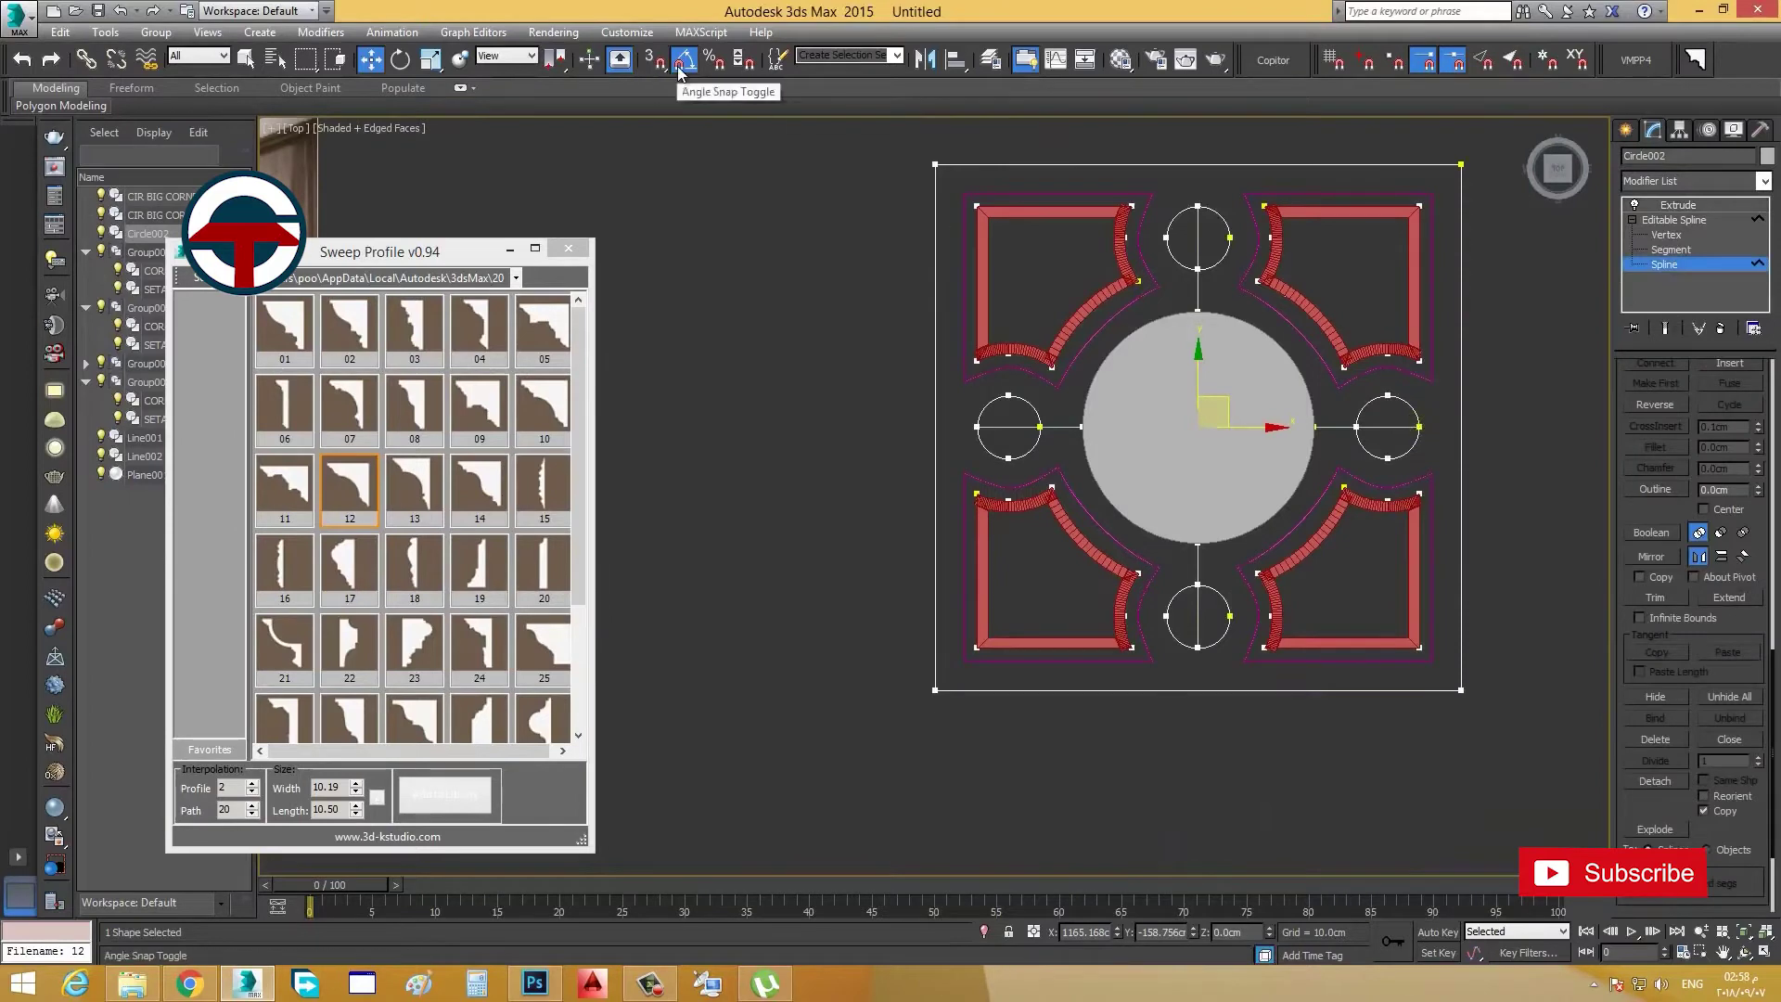
pyautogui.click(683, 59)
# Step: Detach the four small circles of Circle002 as a copy named PANO SWEEP
pyautogui.click(1381, 399)
pyautogui.keyDown('ctrl'); pyautogui.click(1228, 257); pyautogui.keyUp('ctrl')
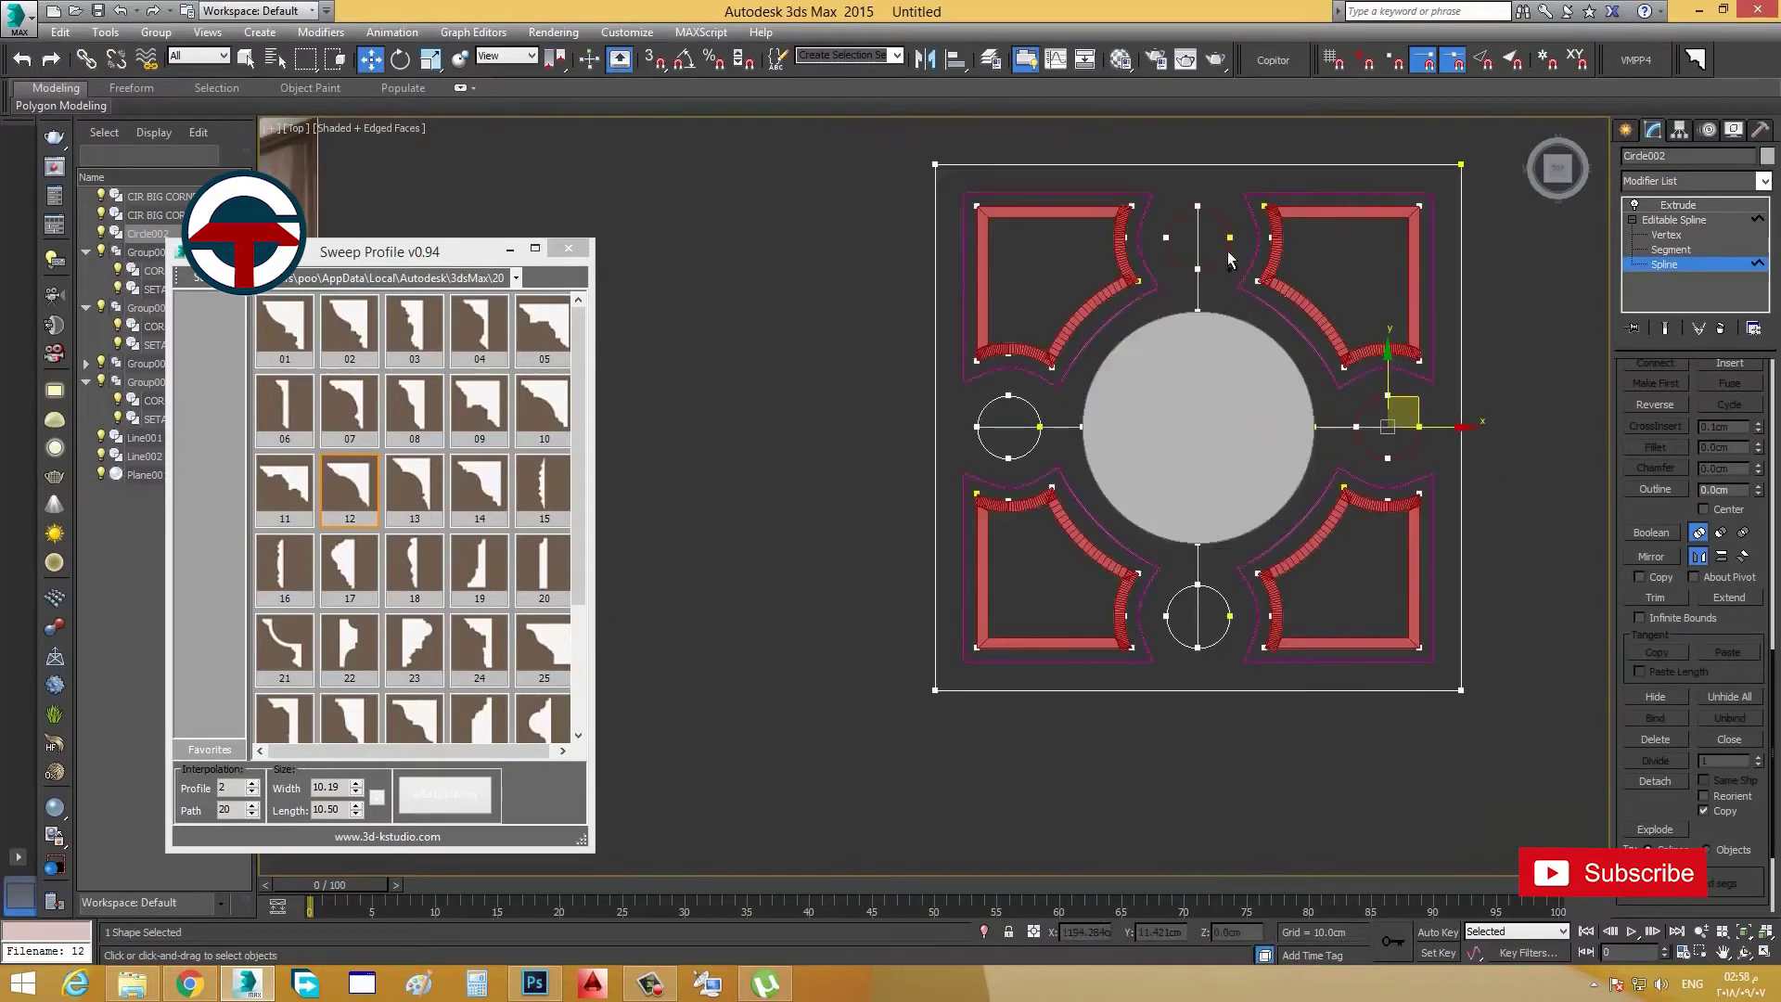
pyautogui.keyDown('ctrl'); pyautogui.click(1008, 397); pyautogui.keyUp('ctrl')
pyautogui.keyDown('ctrl'); pyautogui.click(1222, 612); pyautogui.keyUp('ctrl')
pyautogui.click(1675, 784)
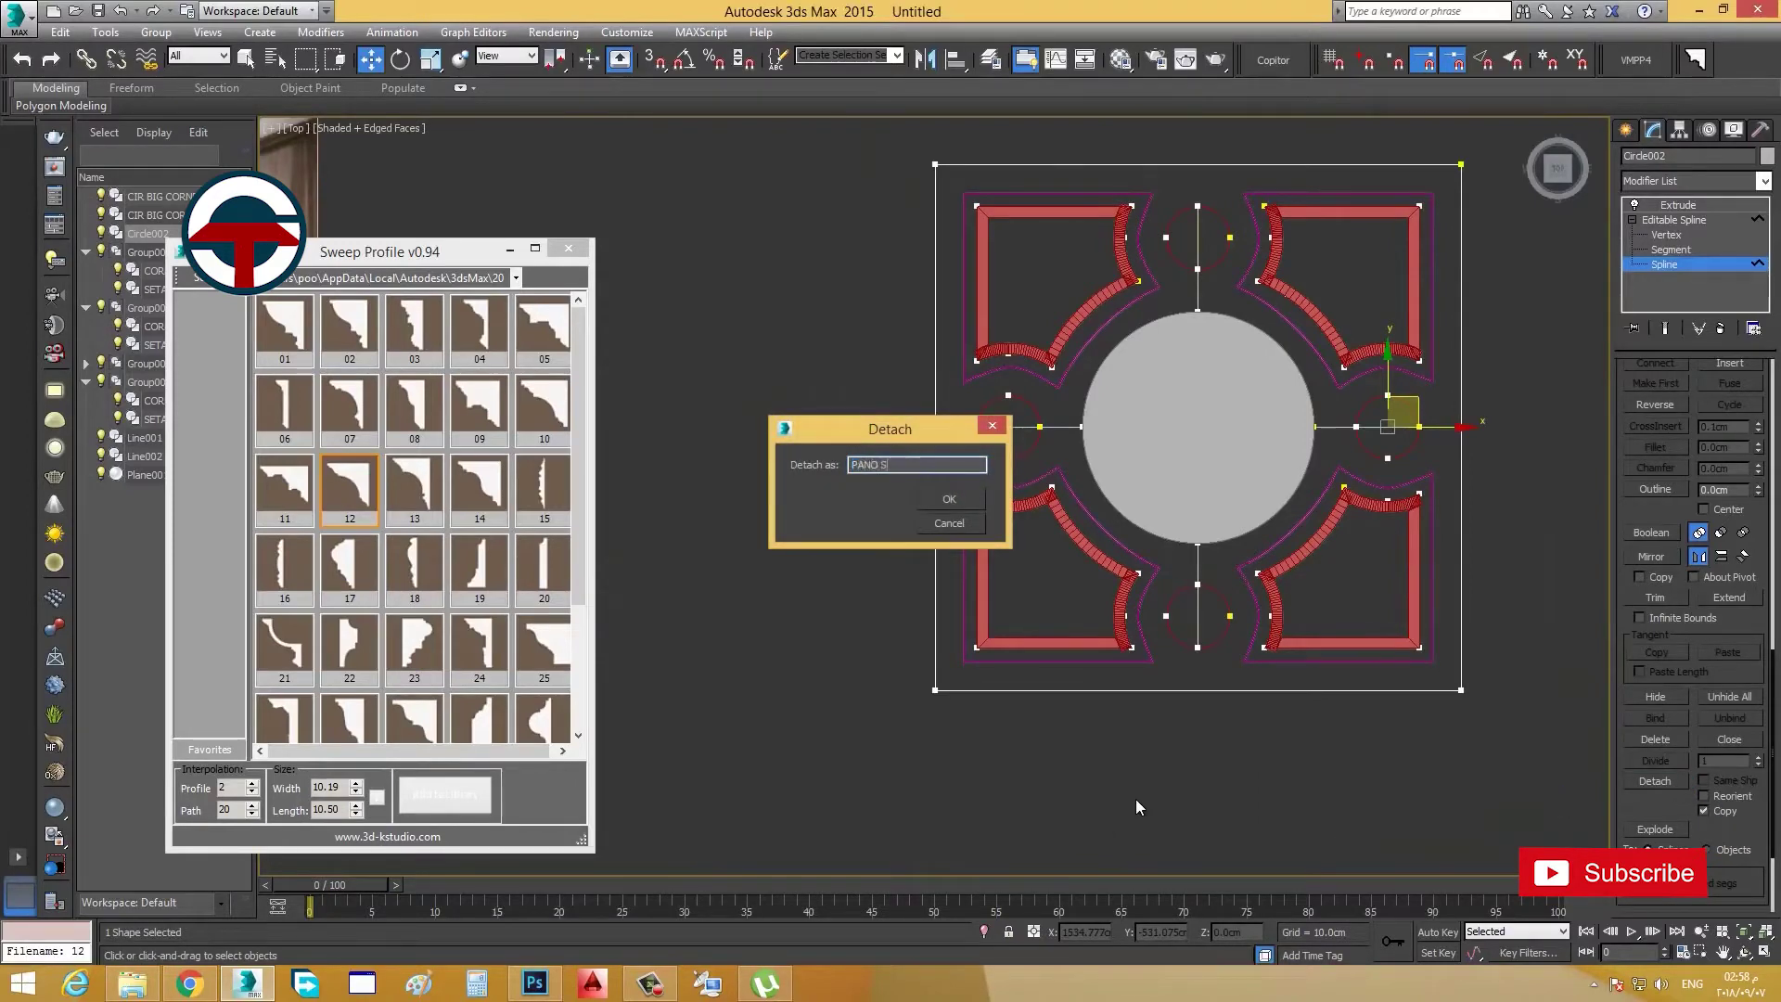
pyautogui.write('PANO SWEEP')
pyautogui.click(948, 499)
# Step: Clone the PANO SWEEP spline under the name PANO CLOSE
pyautogui.moveTo(262, 248); pyautogui.dragTo(360, 258)
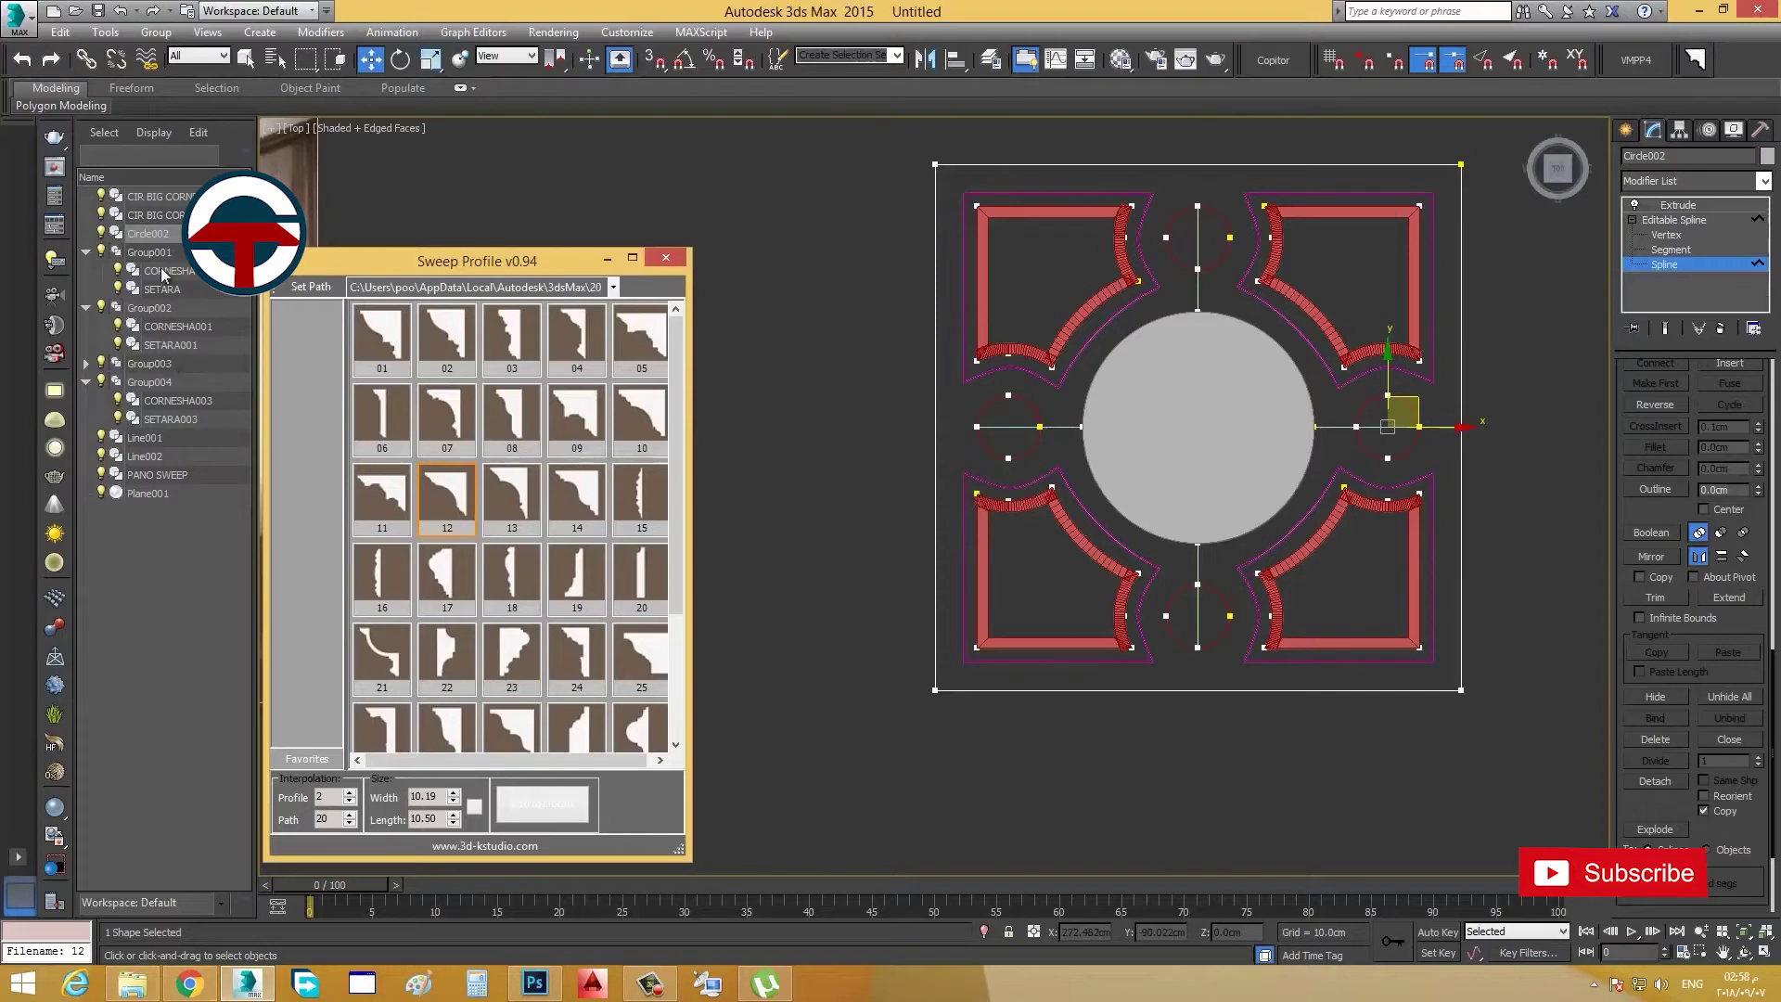
pyautogui.click(178, 474)
pyautogui.click(58, 32)
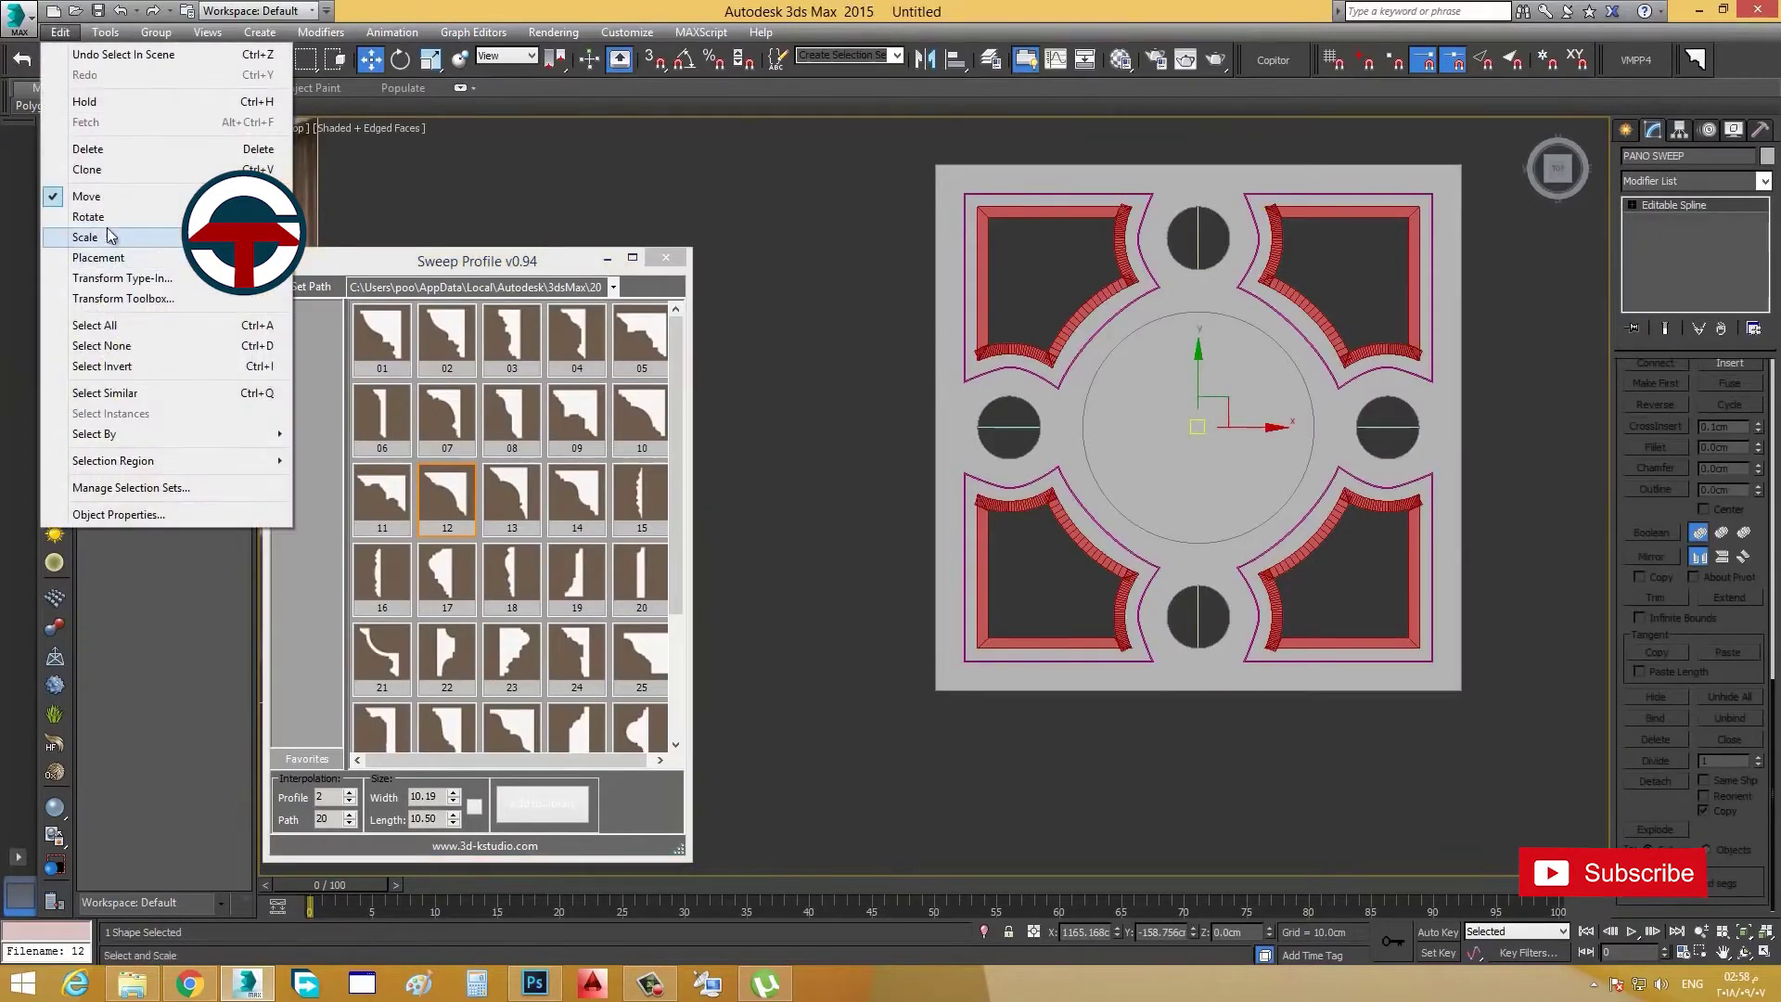
pyautogui.click(88, 233)
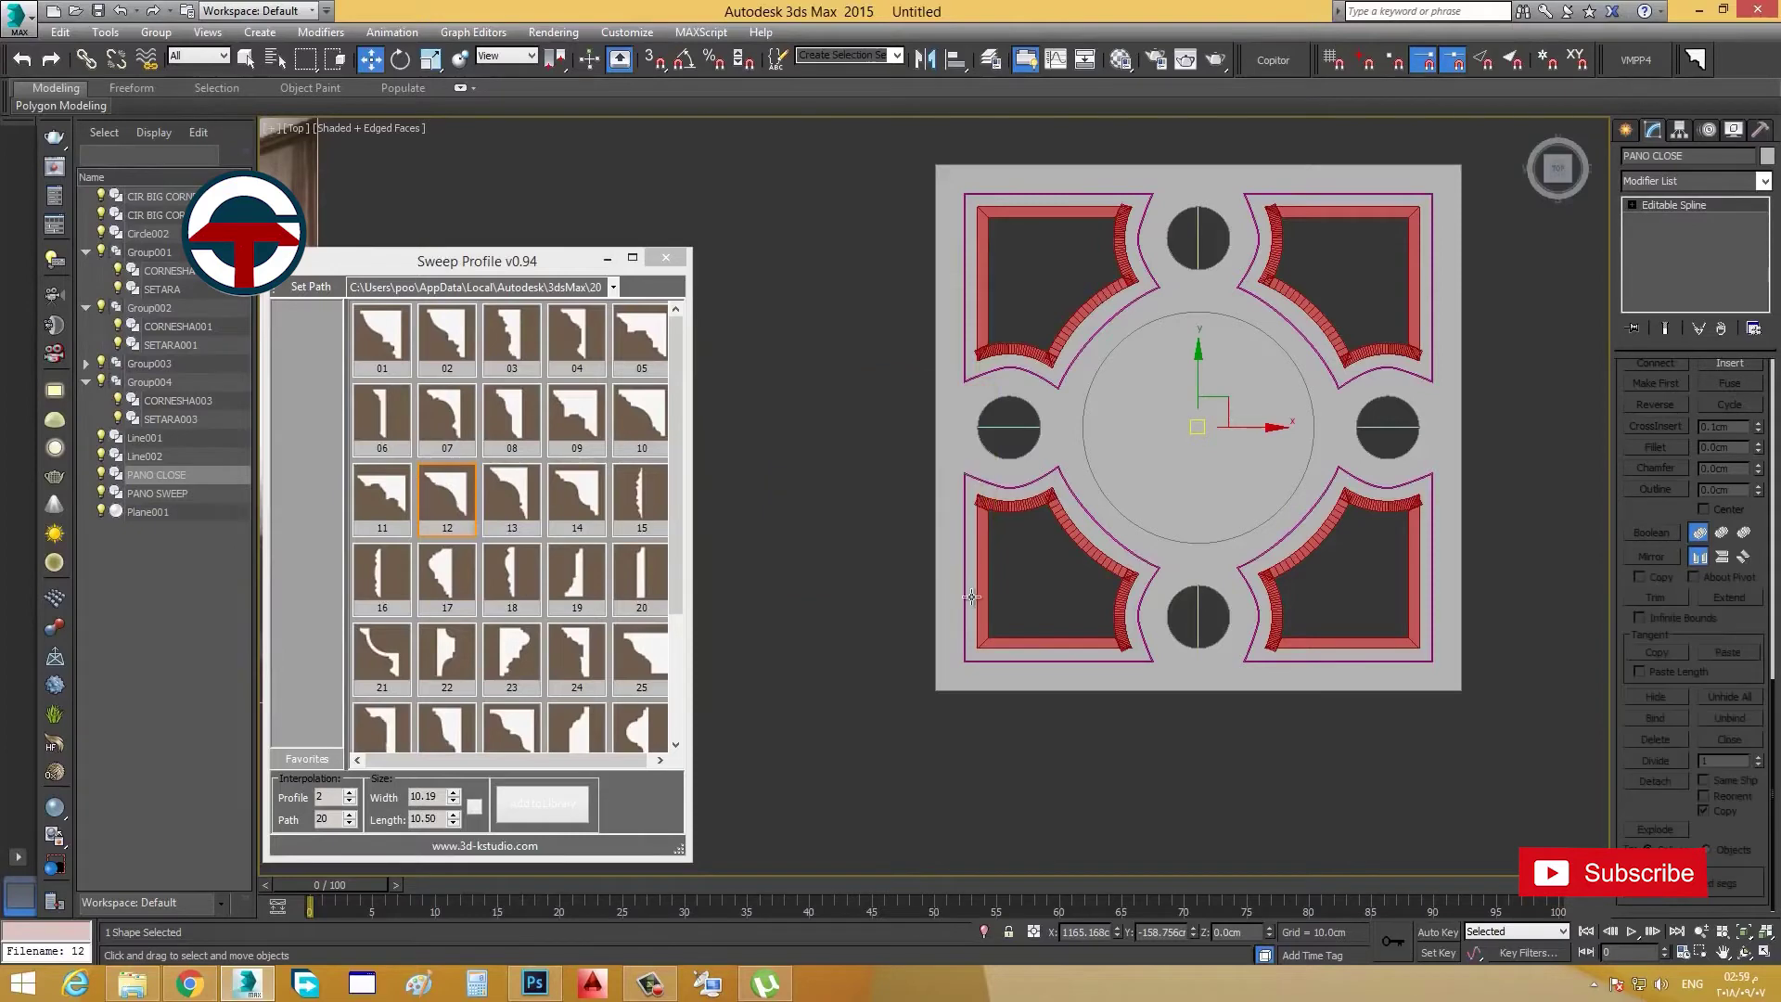
# Step: Extrude the PANO CLOSE circles by 2.0 cm and change their object color to green
pyautogui.click(1688, 181)
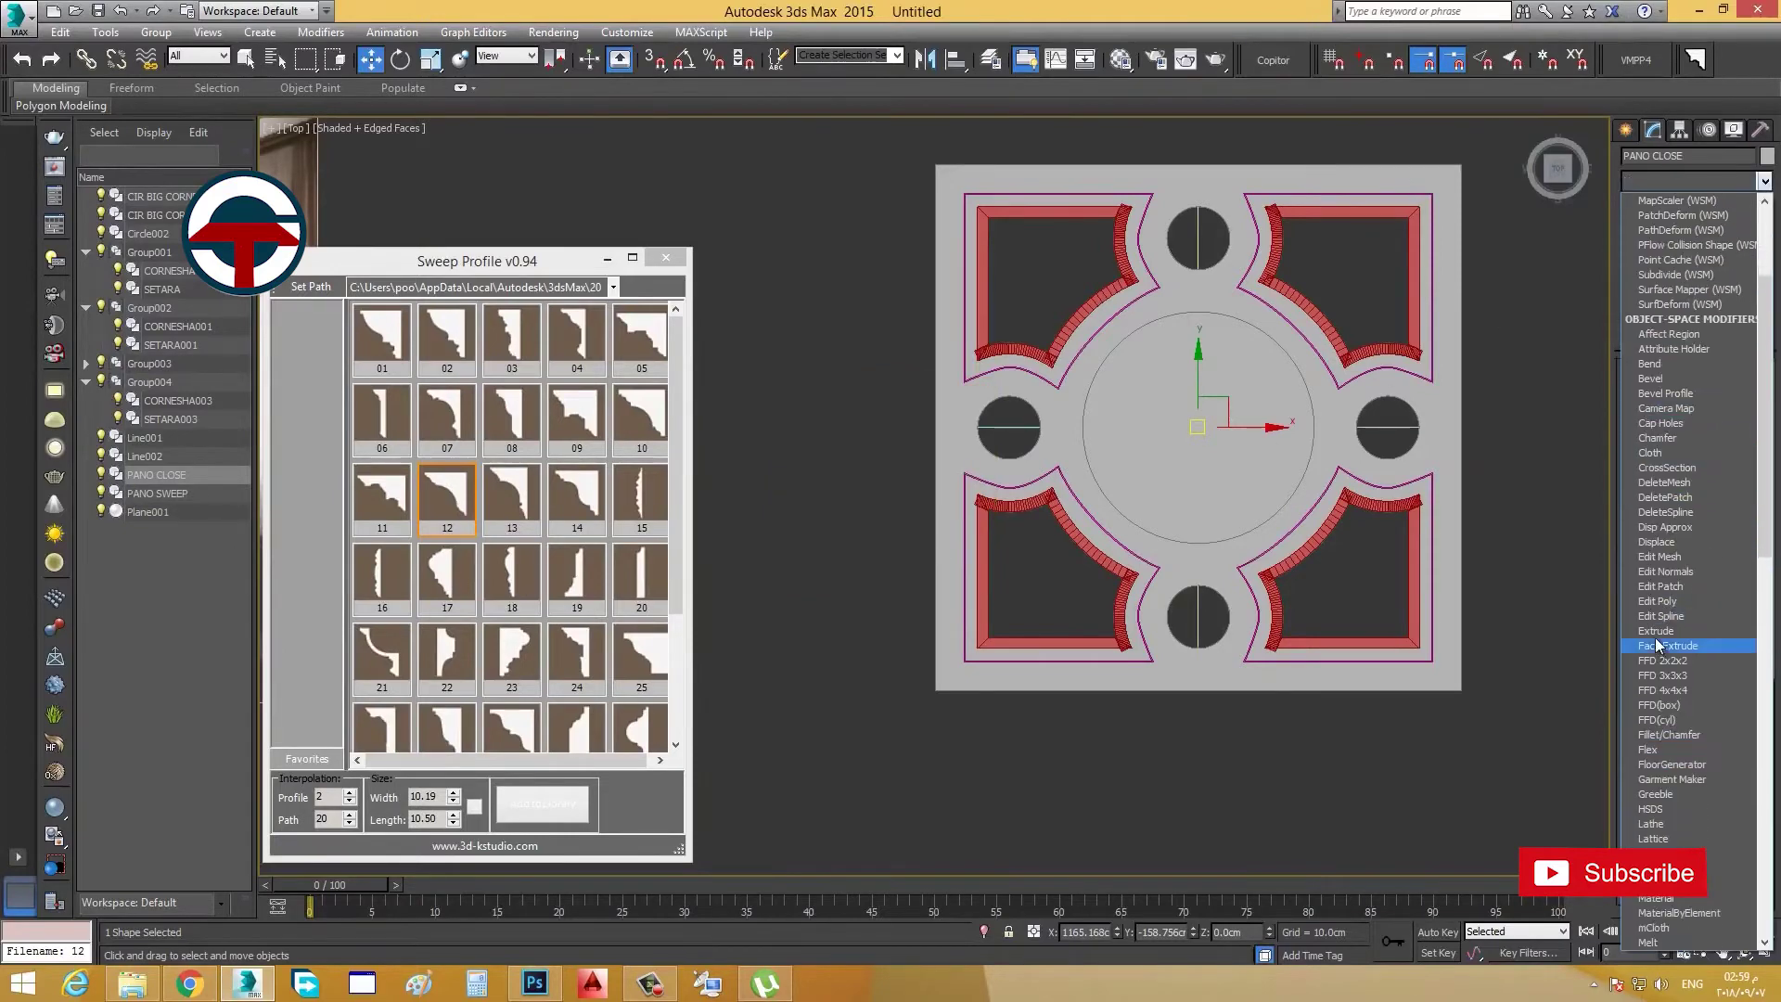
pyautogui.click(1659, 641)
pyautogui.keyDown('alt'); pyautogui.moveTo(1319, 737); pyautogui.dragTo(1254, 597, button='middle'); pyautogui.keyUp('alt')
pyautogui.click(1767, 156)
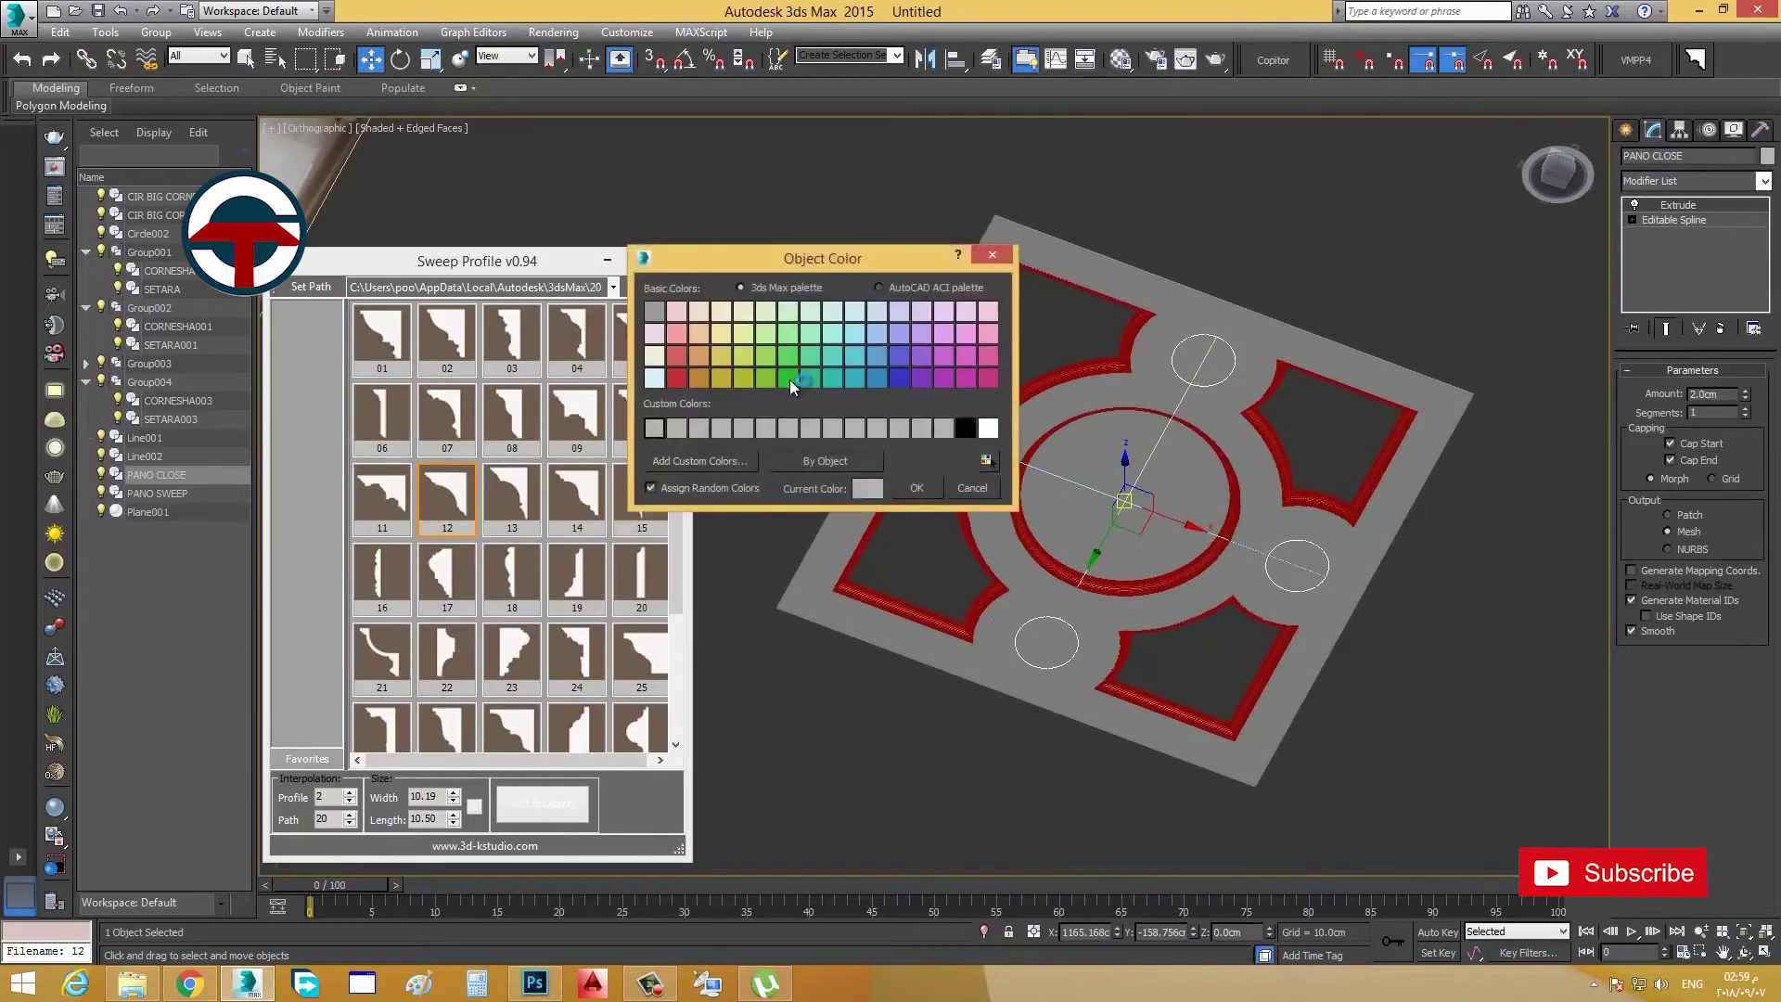
pyautogui.click(915, 488)
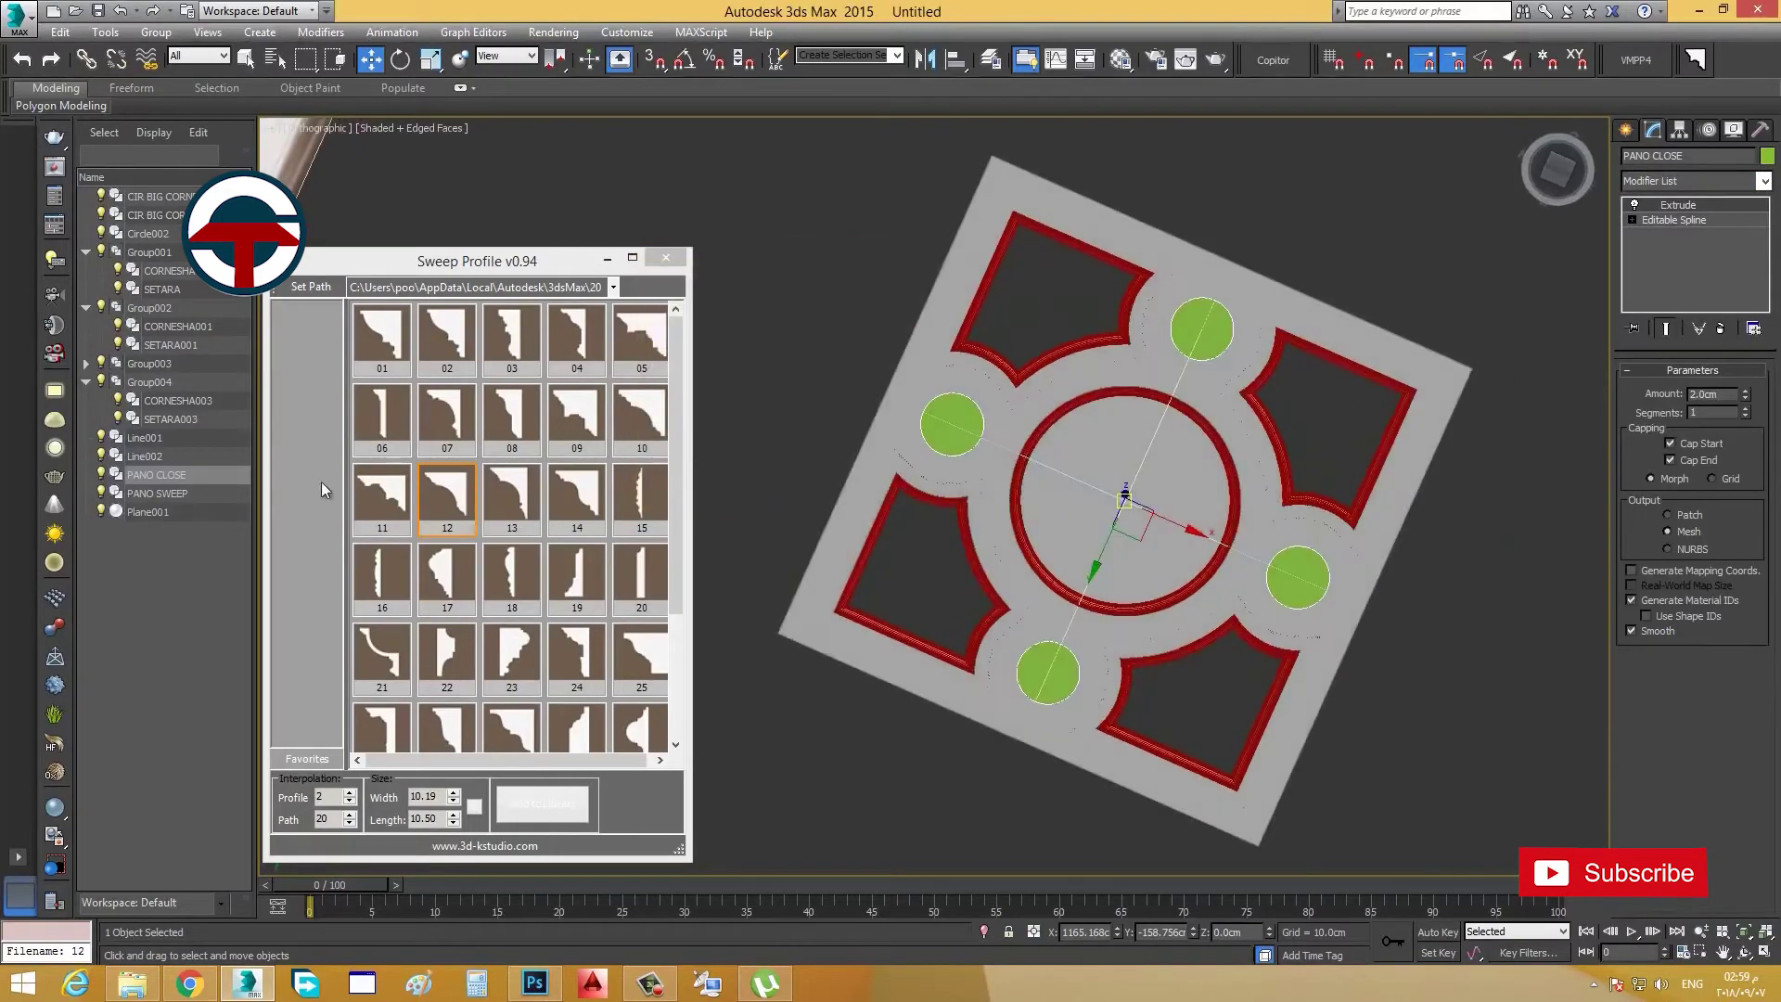
# Step: Sweep profile 18 along the PANO SWEEP circles
pyautogui.click(157, 493)
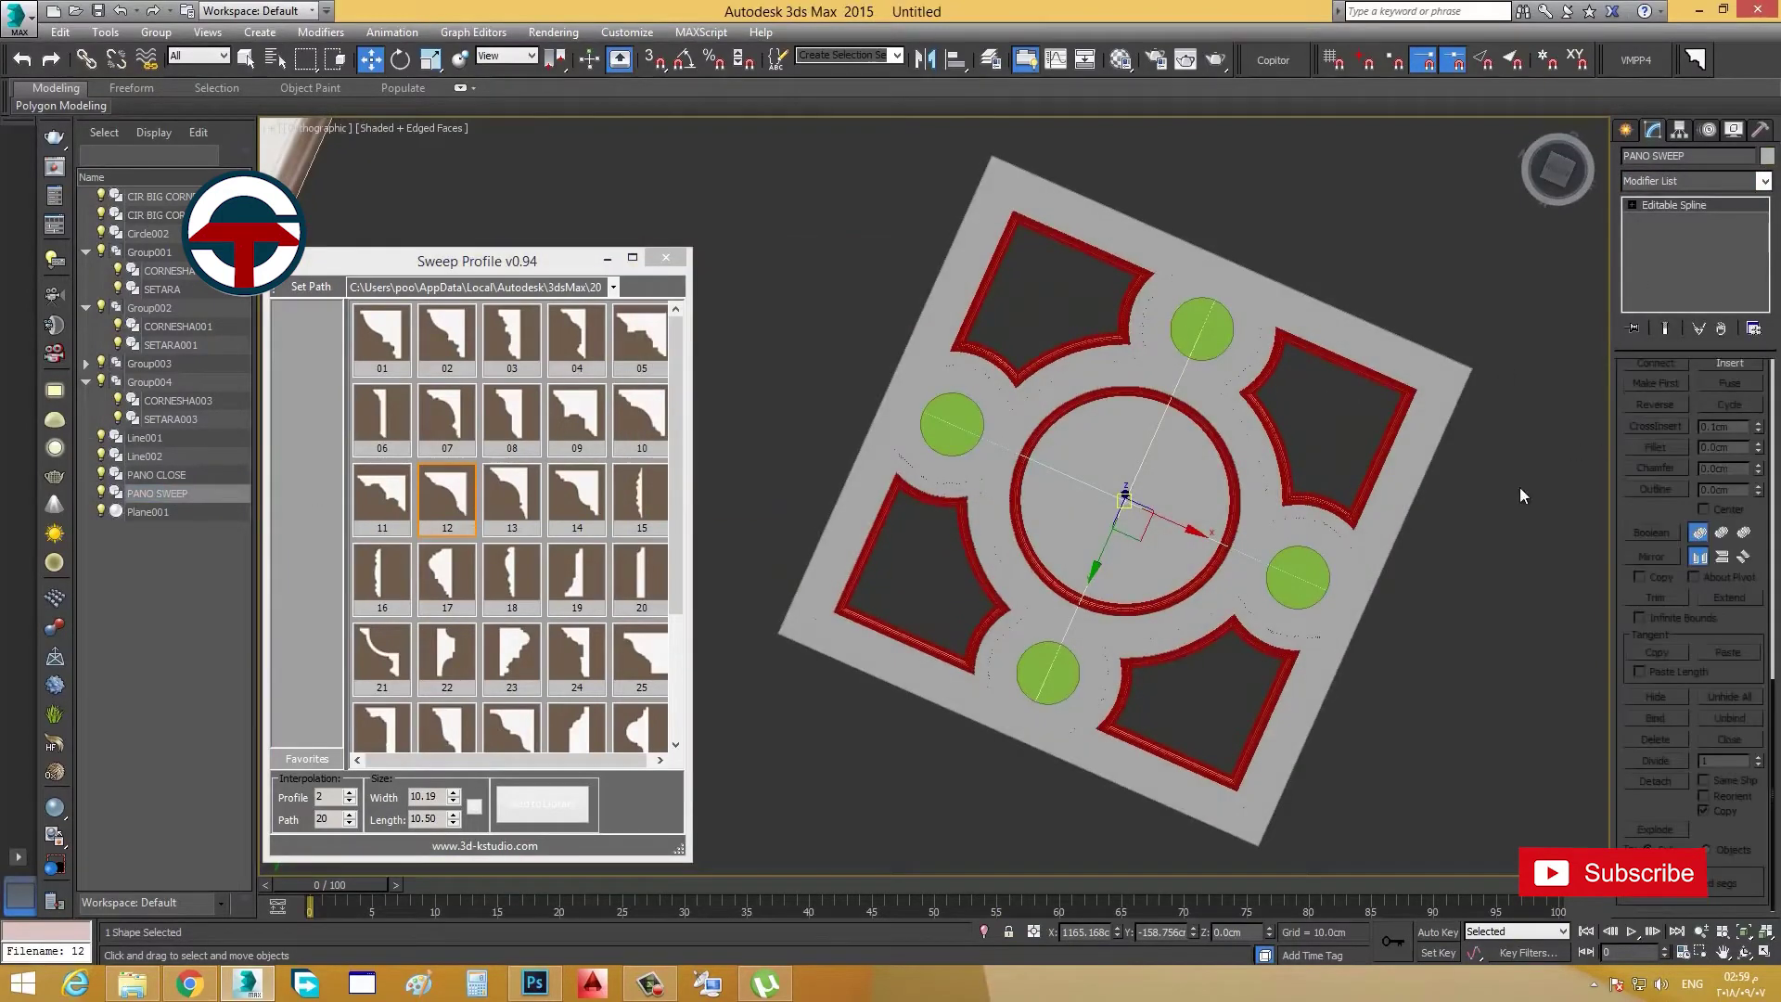
pyautogui.click(521, 554)
pyautogui.scroll(5, 1336, 522)
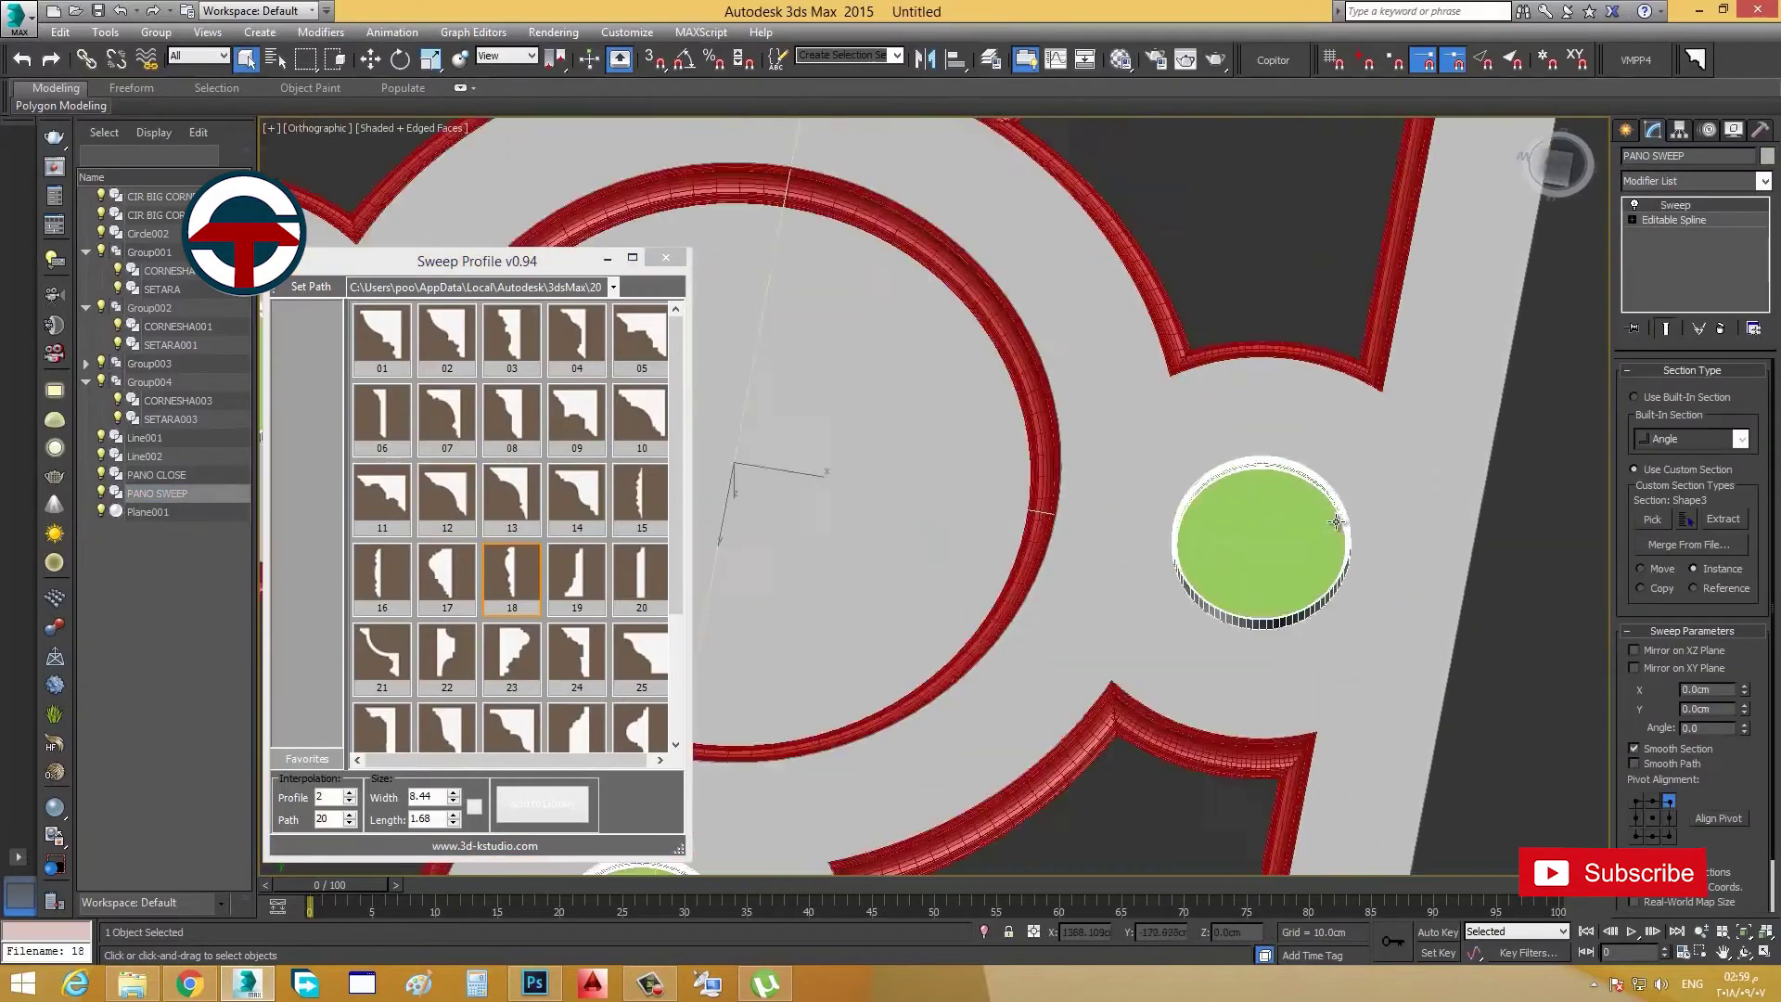
pyautogui.scroll(4, 1335, 522)
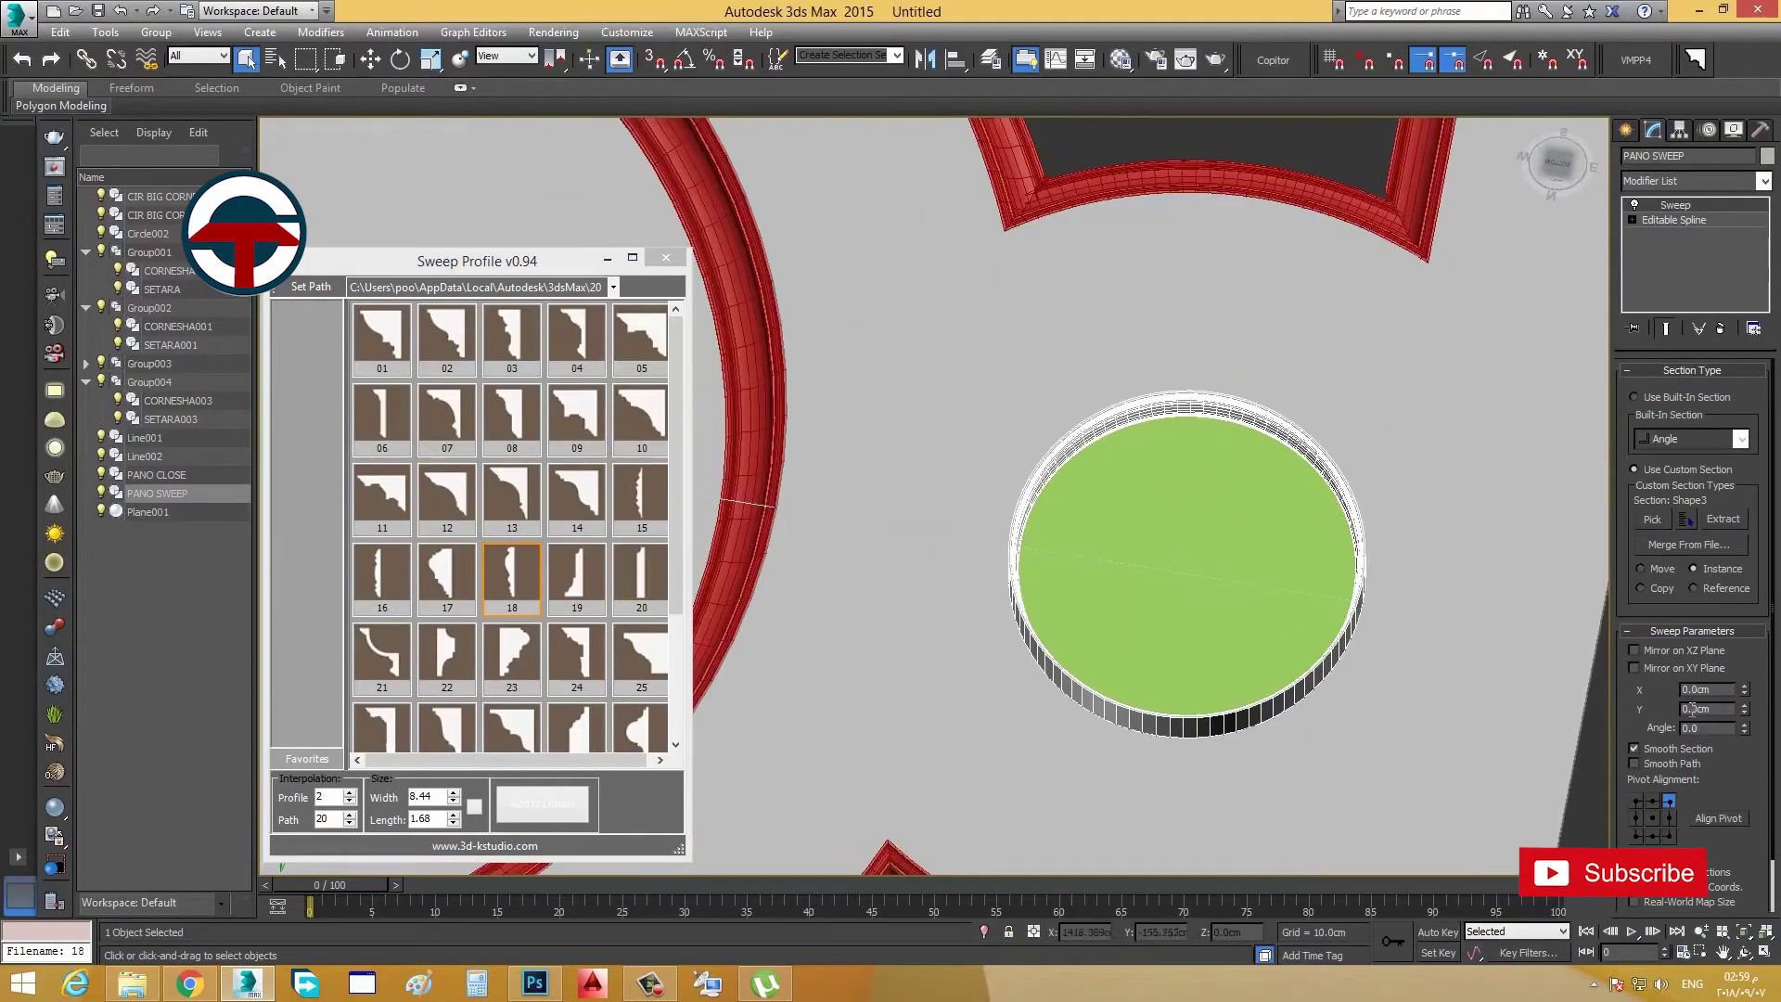
# Step: Set the PANO SWEEP molding's sweep angle to 90 and its pivot alignment to the upper-left corner
pyautogui.click(1716, 729)
pyautogui.write('90')
pyautogui.press('Return')
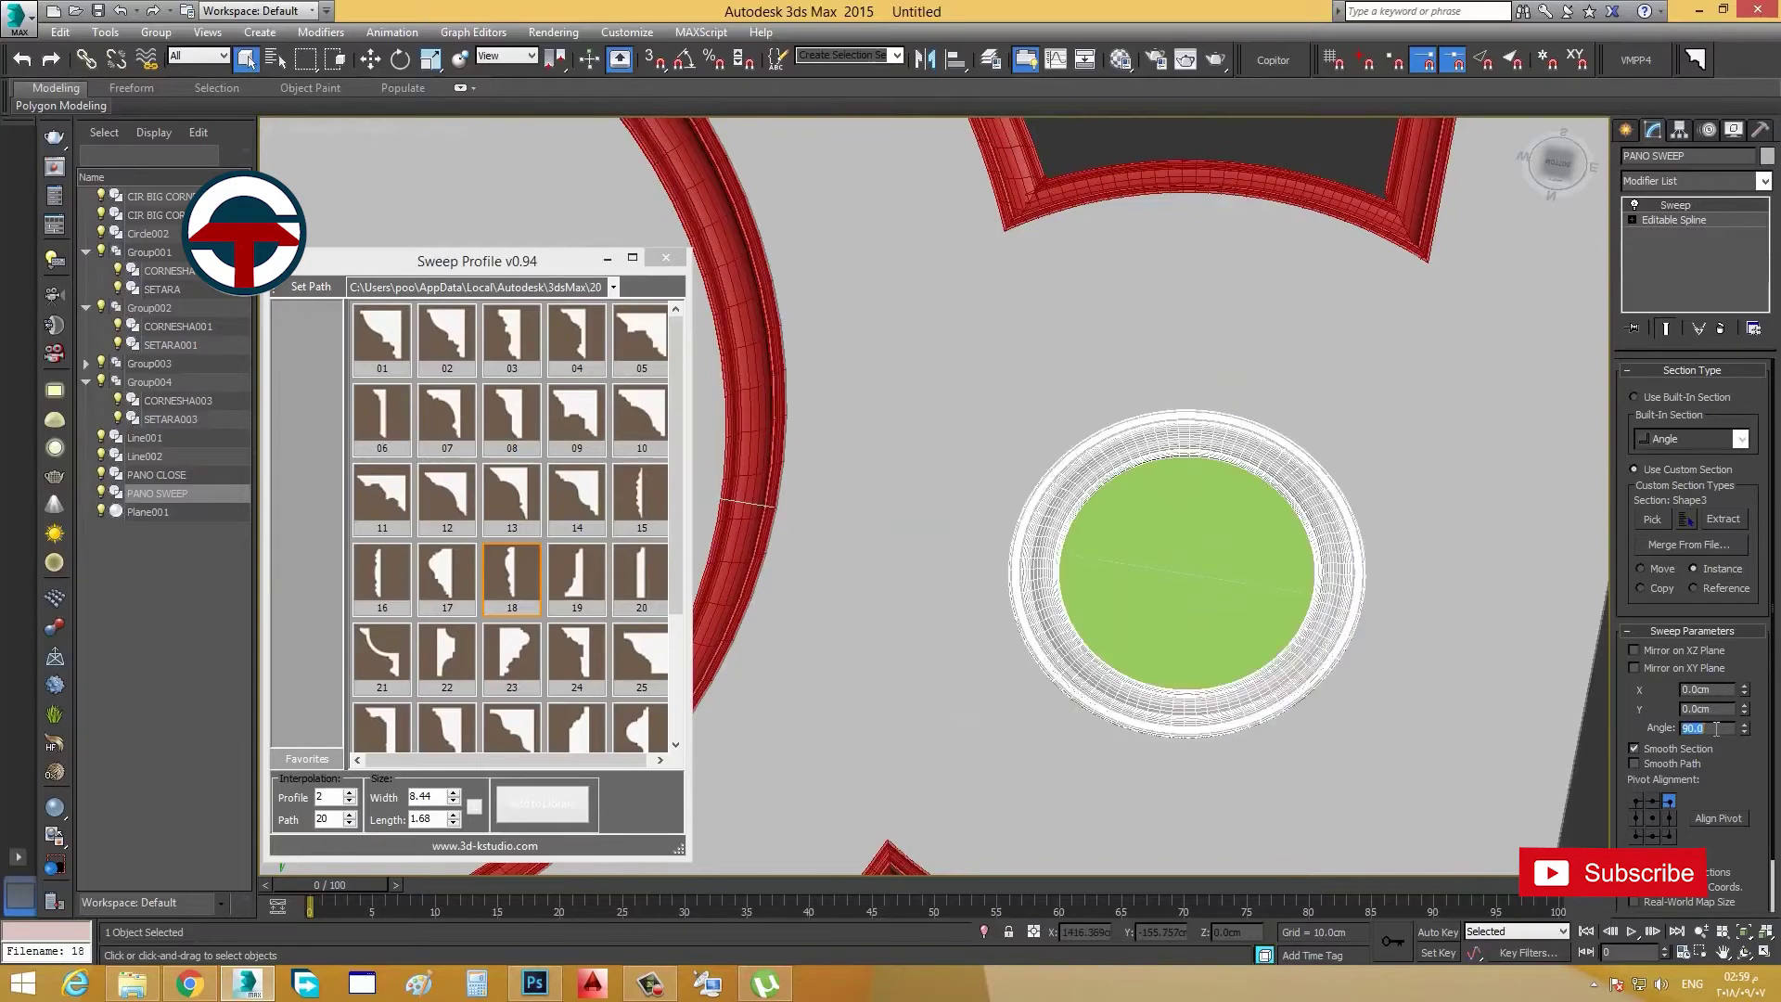
pyautogui.click(1637, 802)
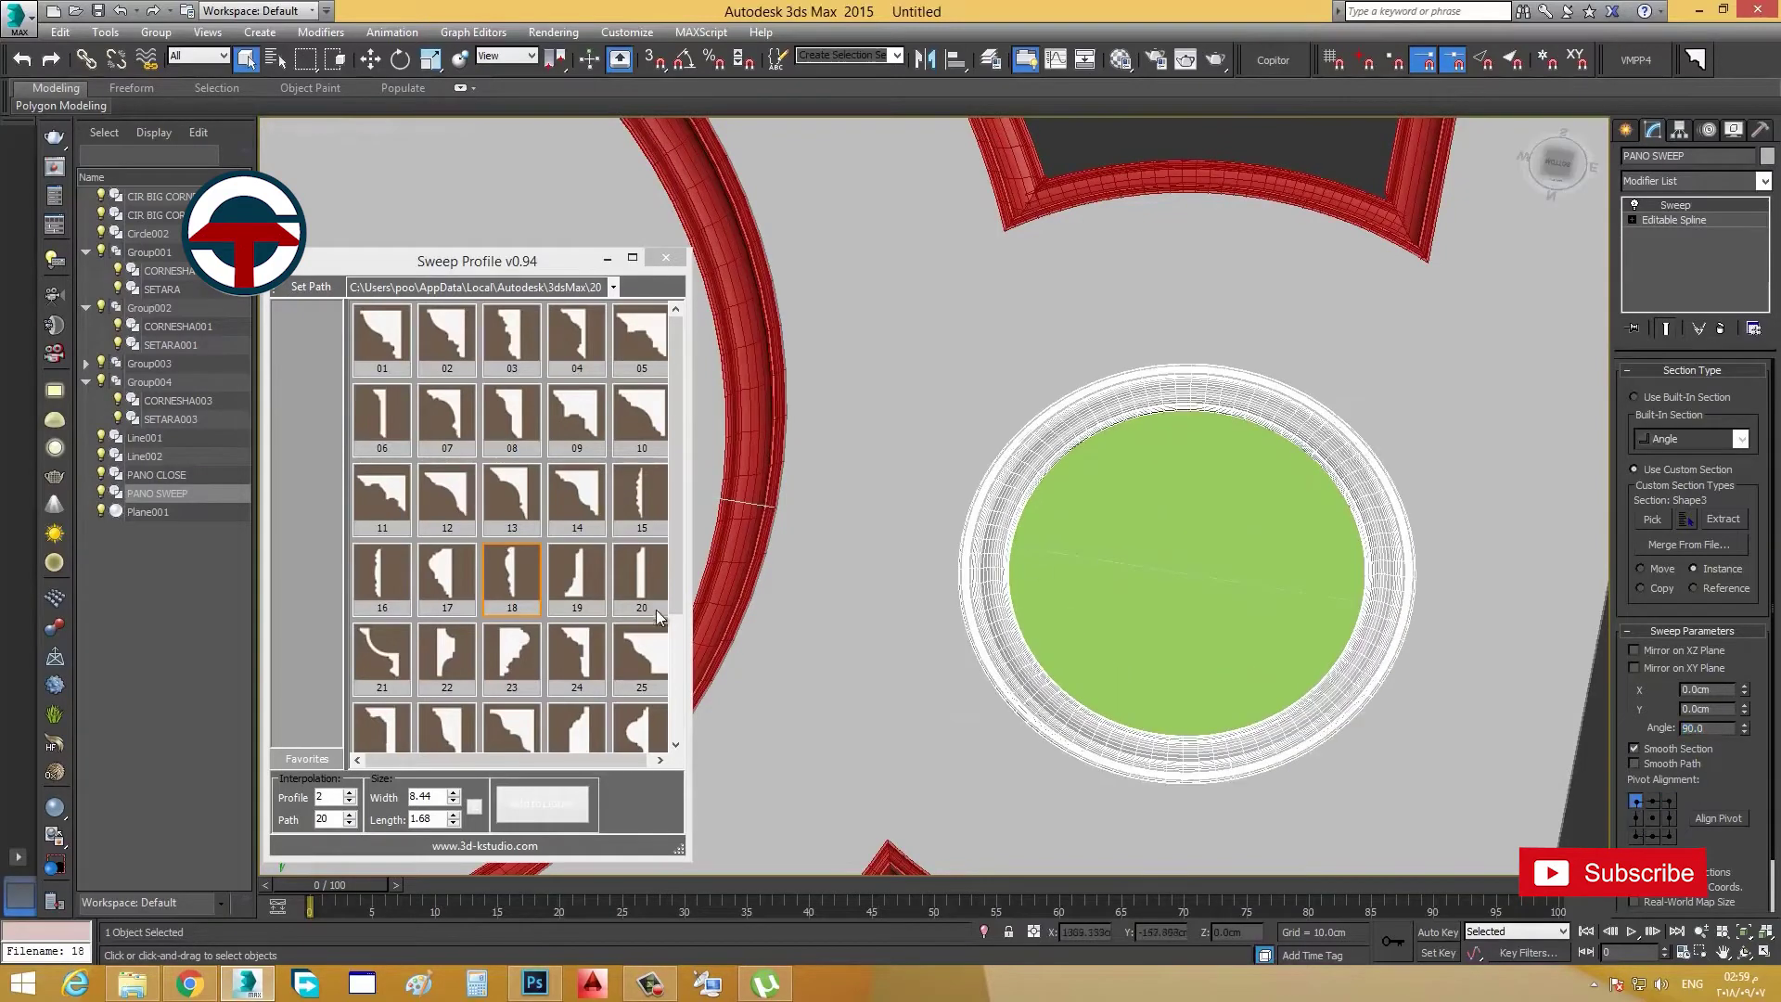
pyautogui.click(920, 387)
pyautogui.keyDown('alt'); pyautogui.moveTo(1133, 529); pyautogui.dragTo(1124, 567, button='middle'); pyautogui.keyUp('alt')
pyautogui.click(1401, 438)
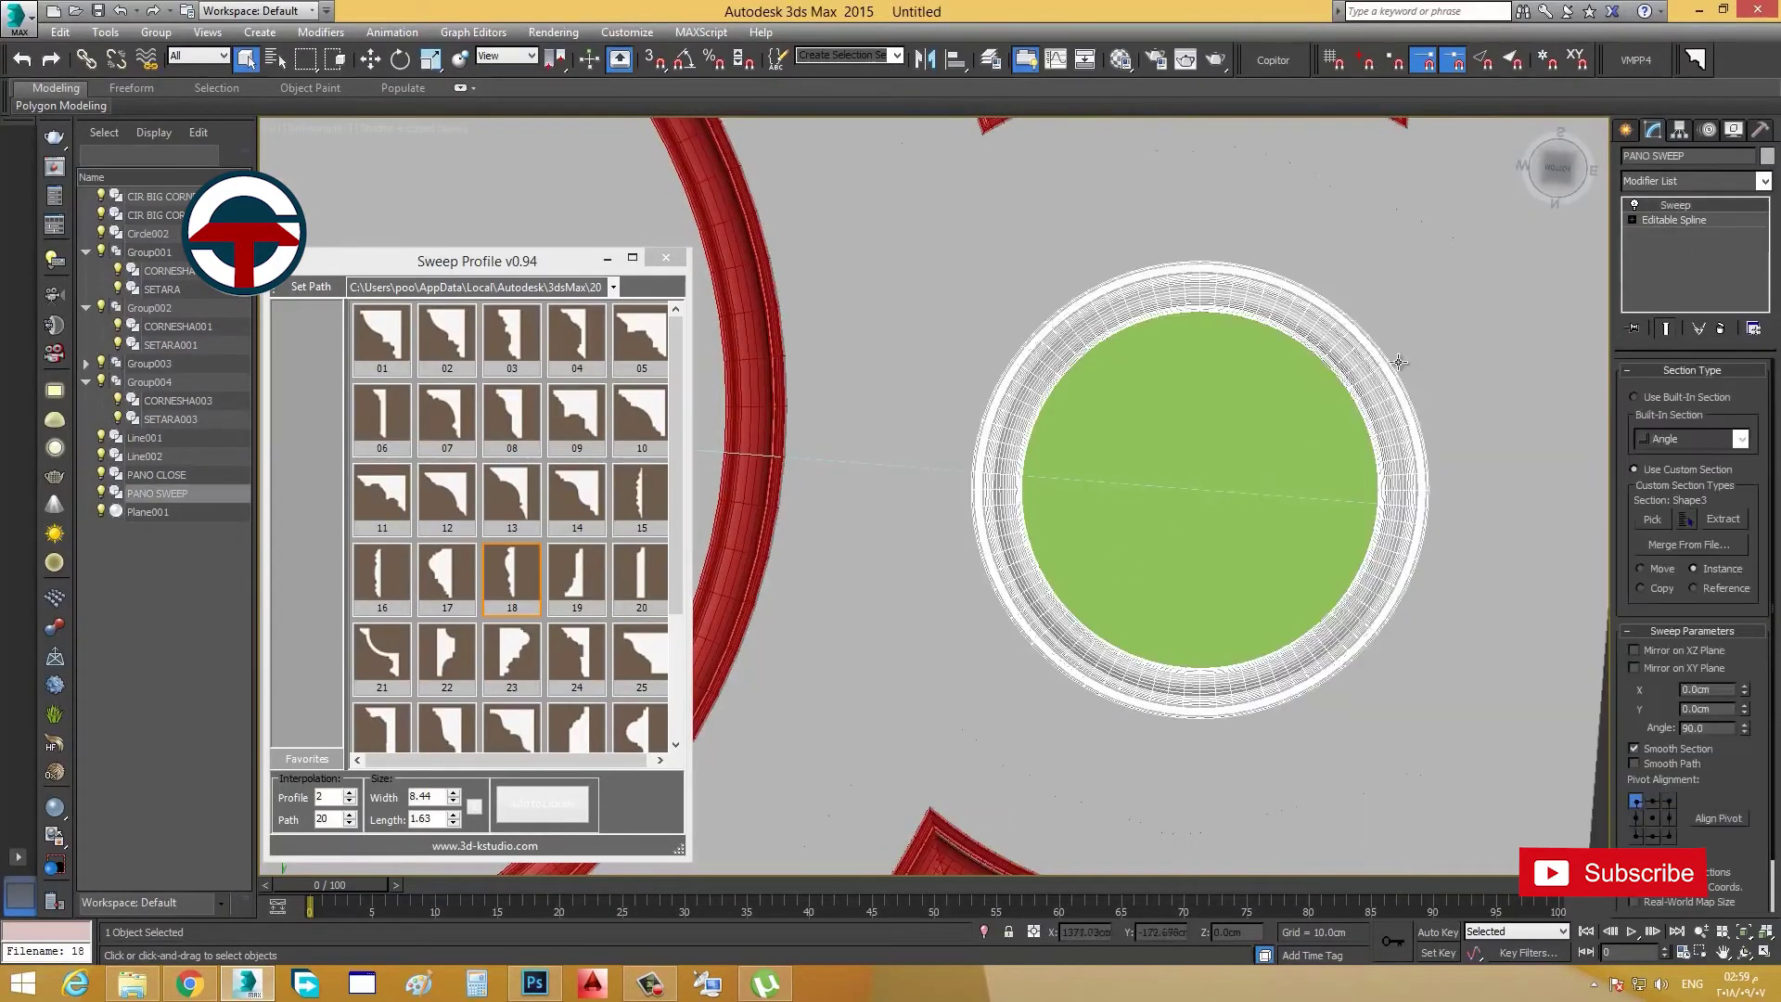
# Step: Change the PANO SWEEP molding's object color to red, deselect it and check the whole ceiling without edged faces
pyautogui.click(1767, 156)
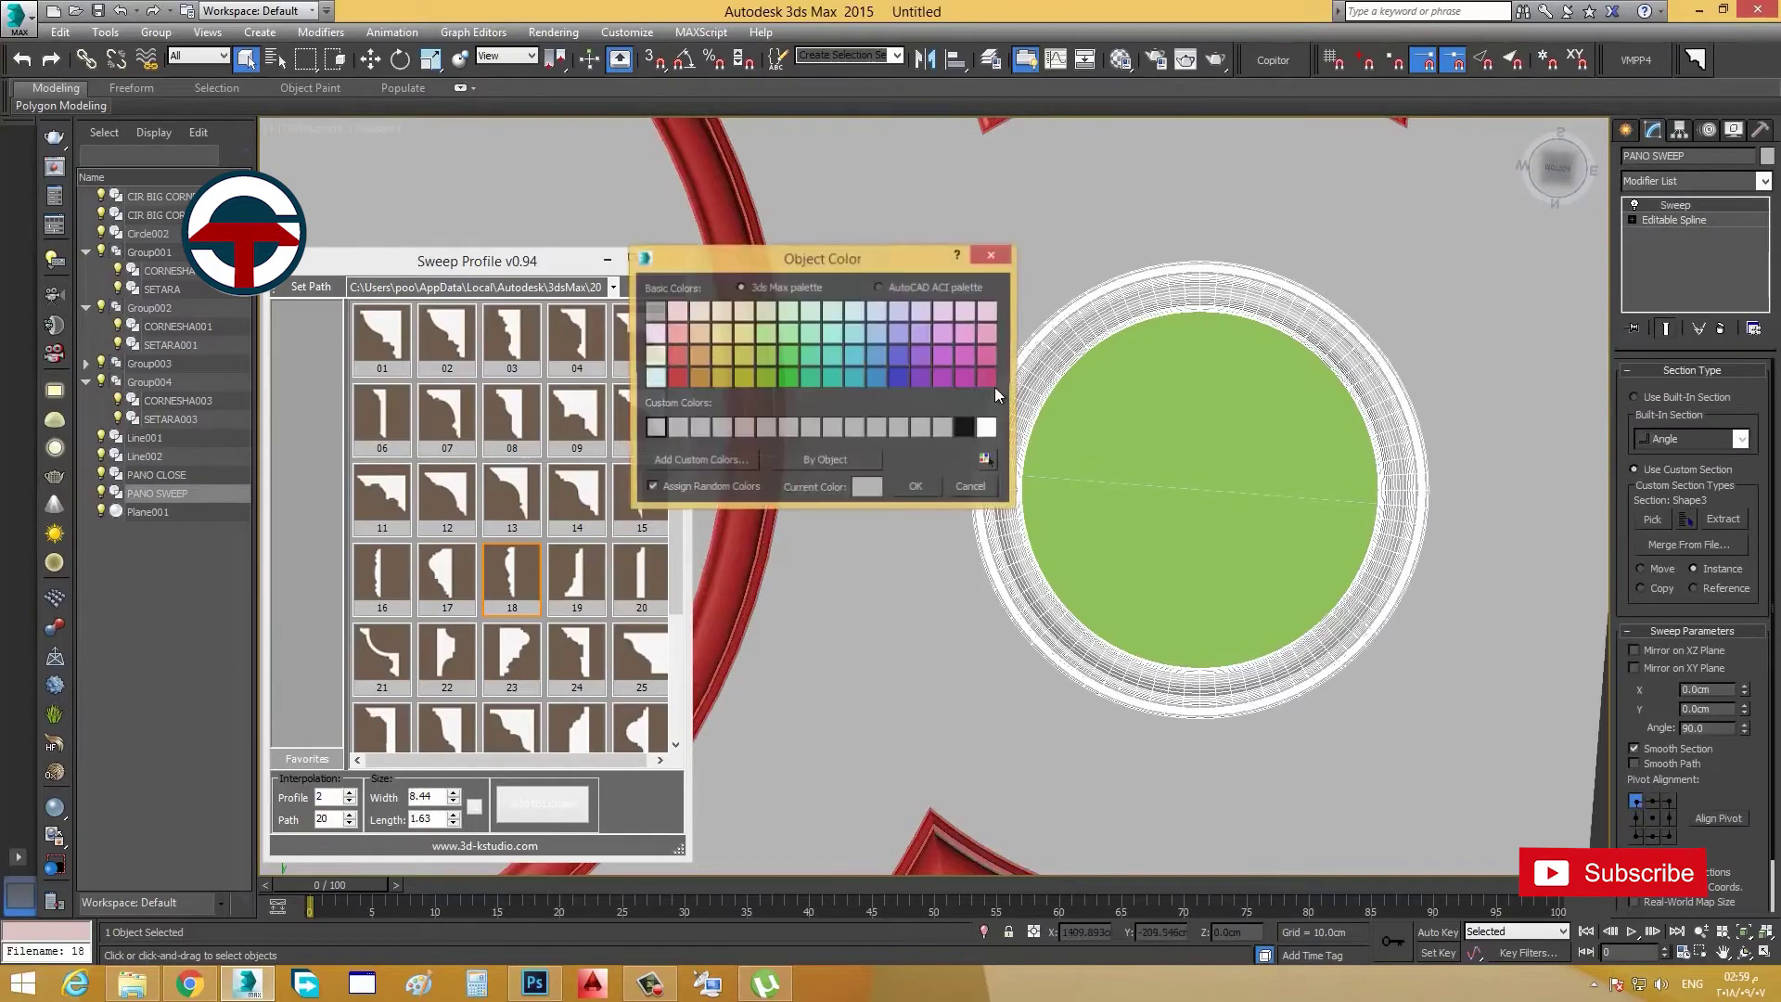
pyautogui.click(682, 378)
pyautogui.click(916, 488)
pyautogui.scroll(-4, 946, 603)
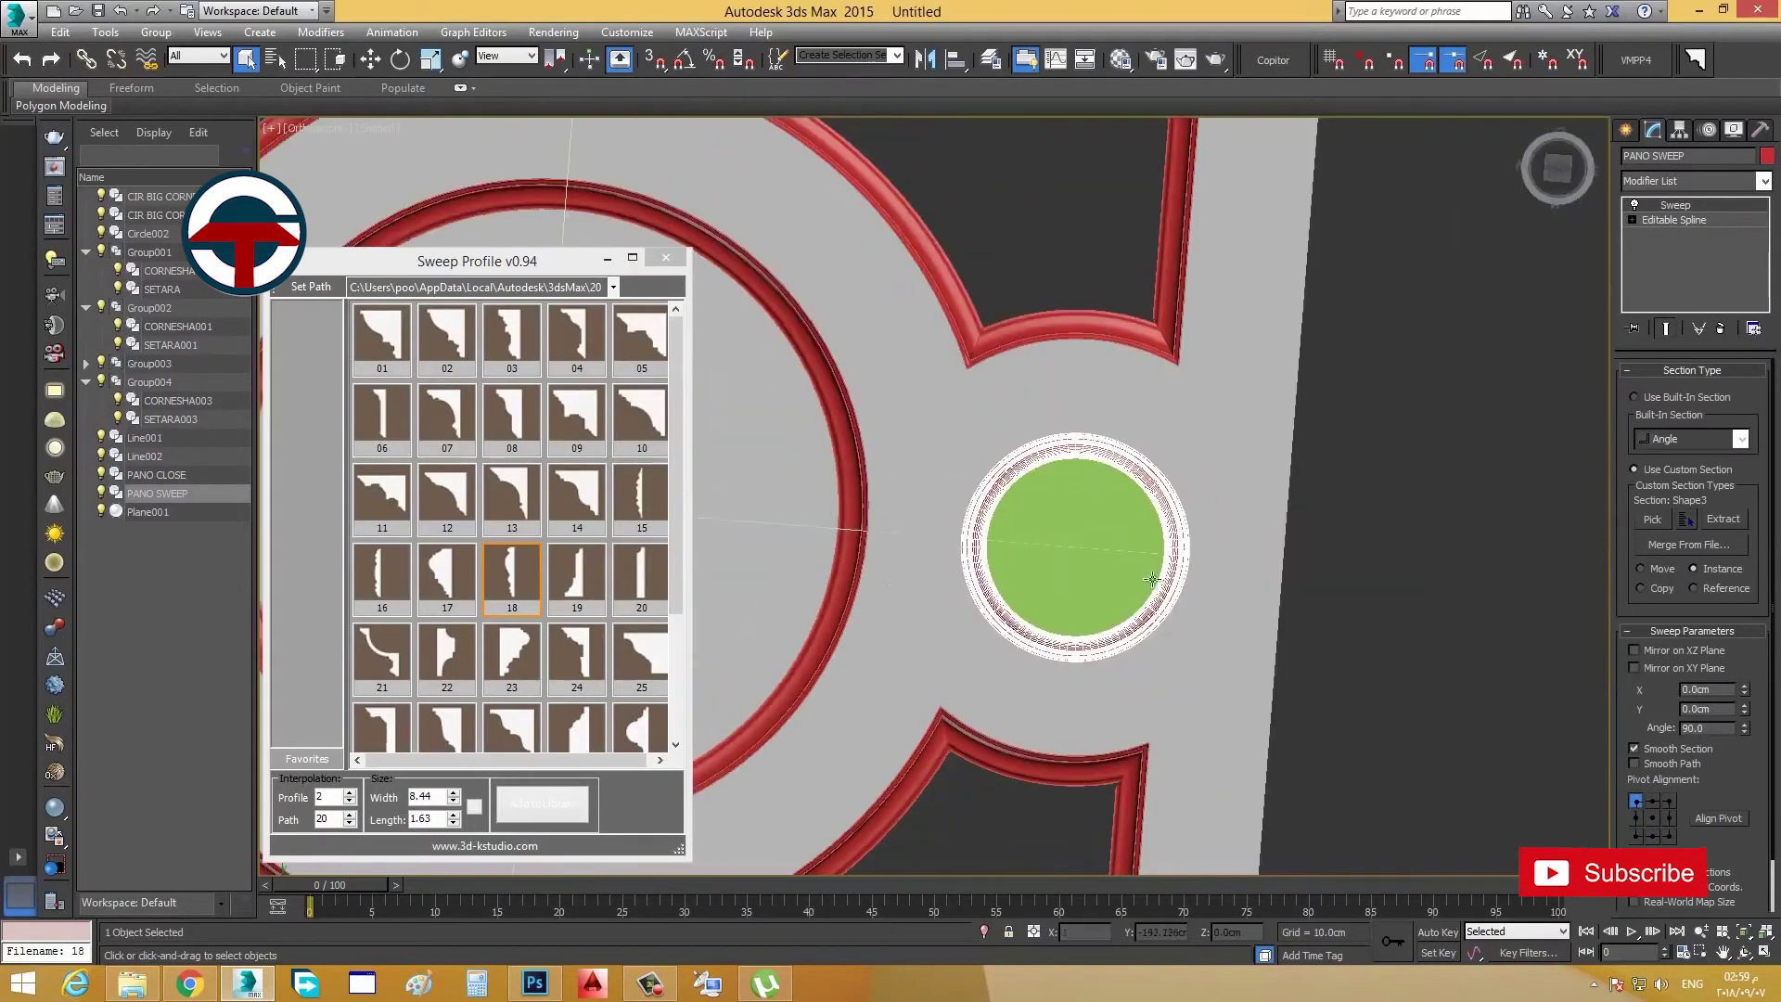
pyautogui.click(1294, 550)
pyautogui.scroll(-5, 1298, 548)
pyautogui.scroll(2, 1243, 546)
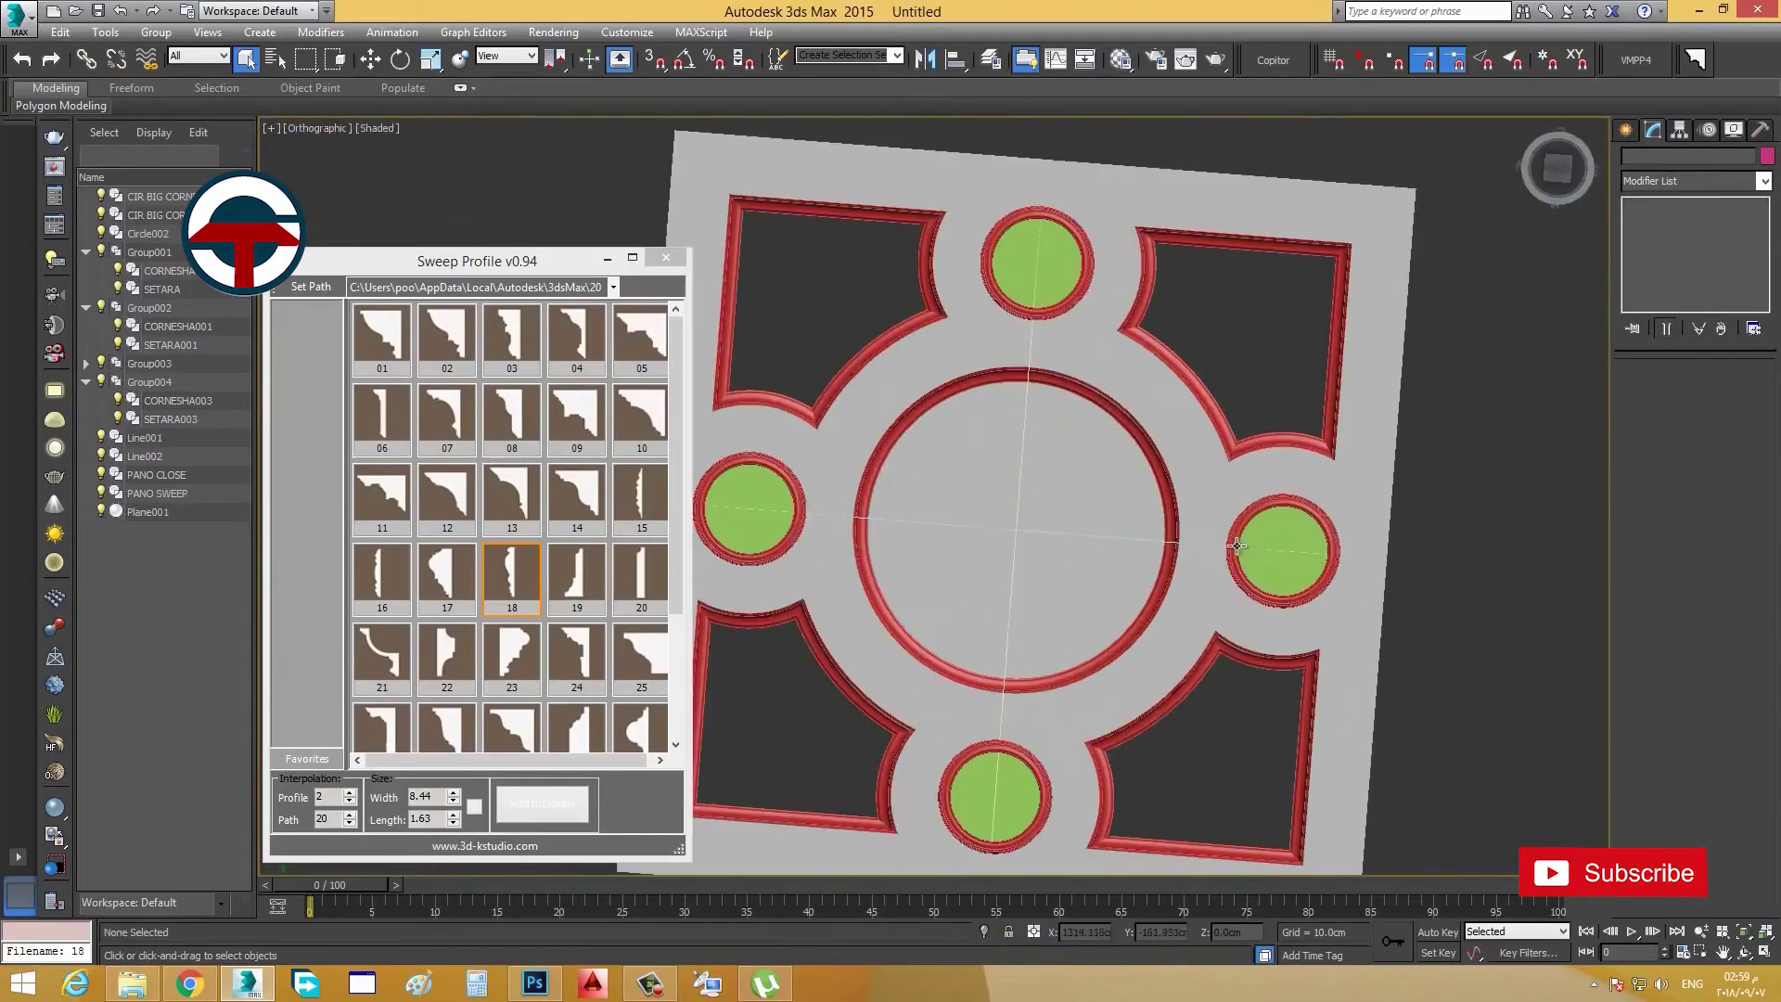
pyautogui.click(1079, 535)
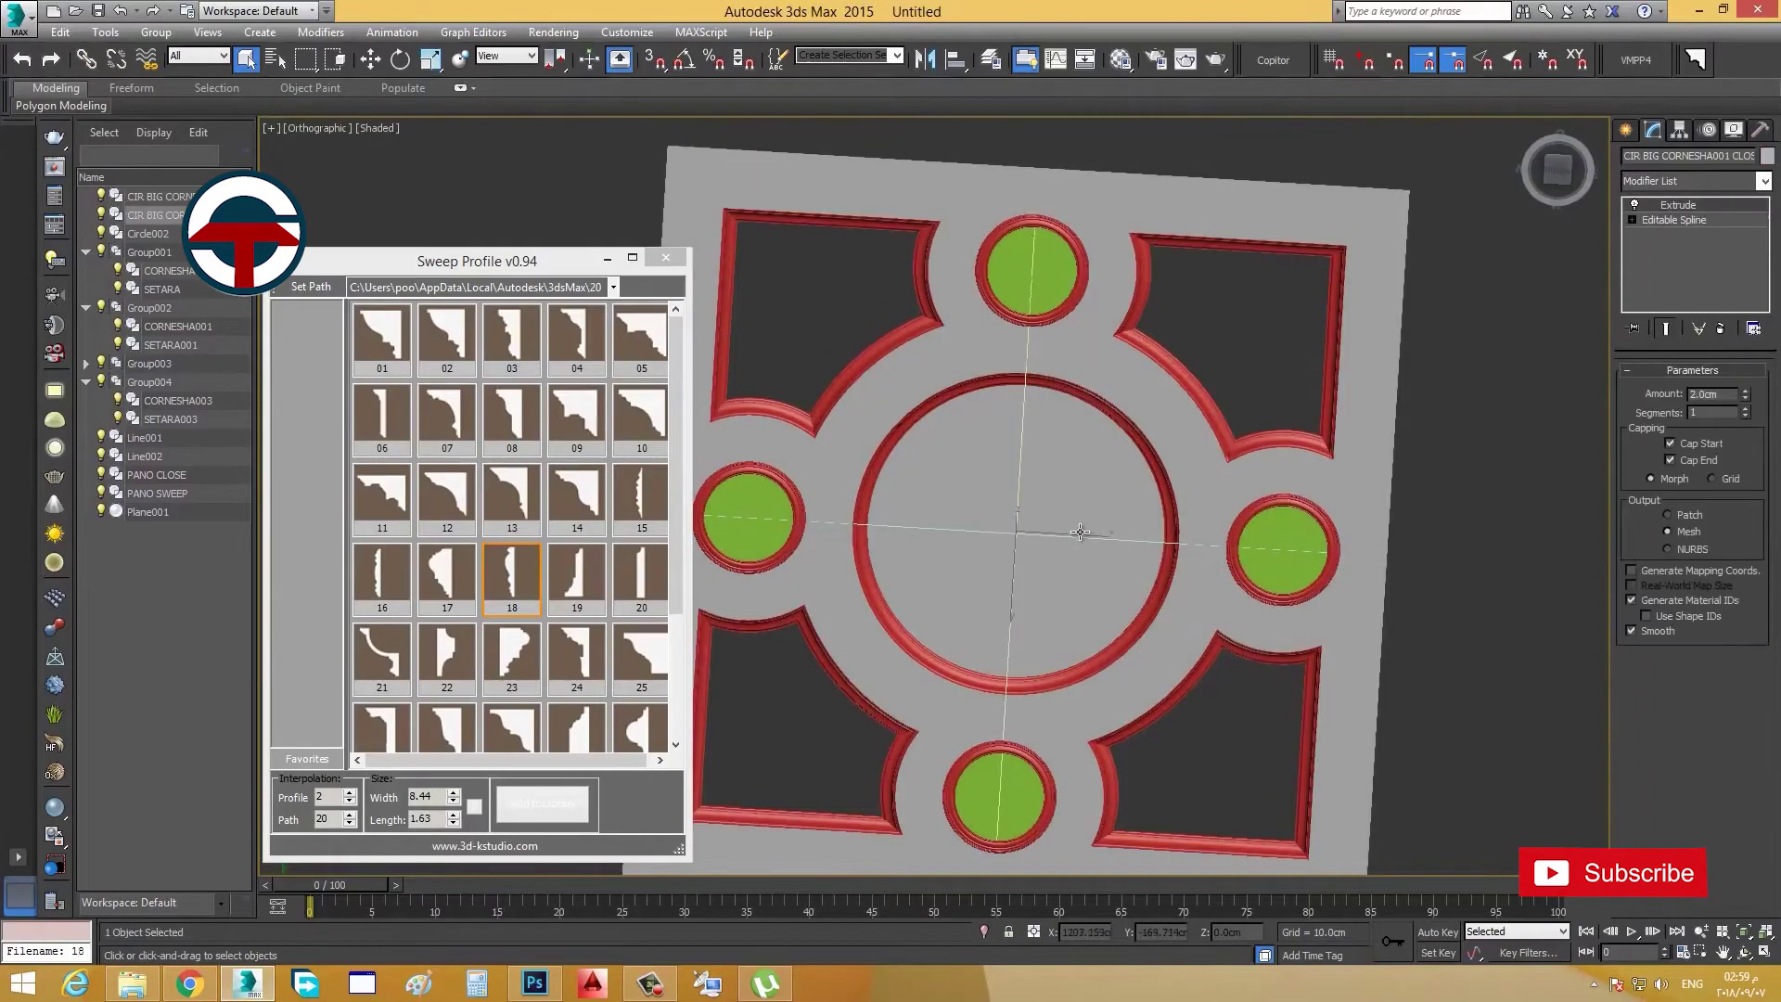
pyautogui.moveTo(1079, 535); pyautogui.dragTo(1156, 374, button='middle')
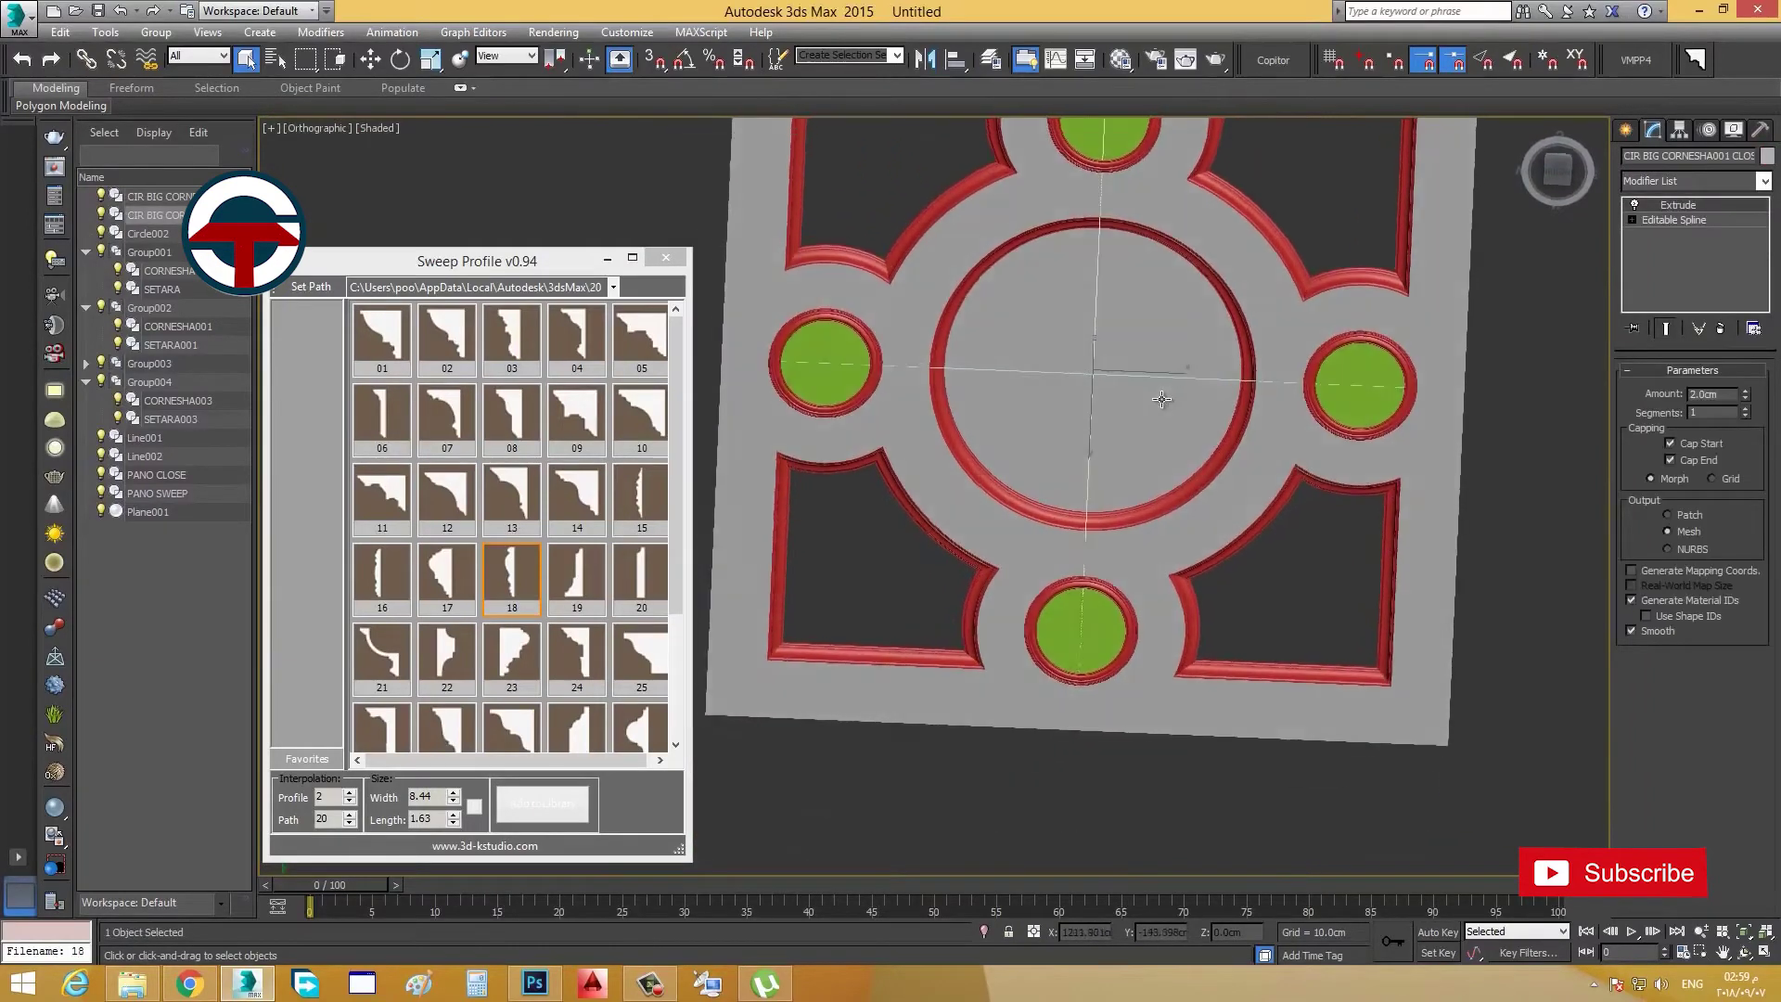
pyautogui.scroll(-4, 1155, 416)
pyautogui.click(132, 984)
pyautogui.click(133, 983)
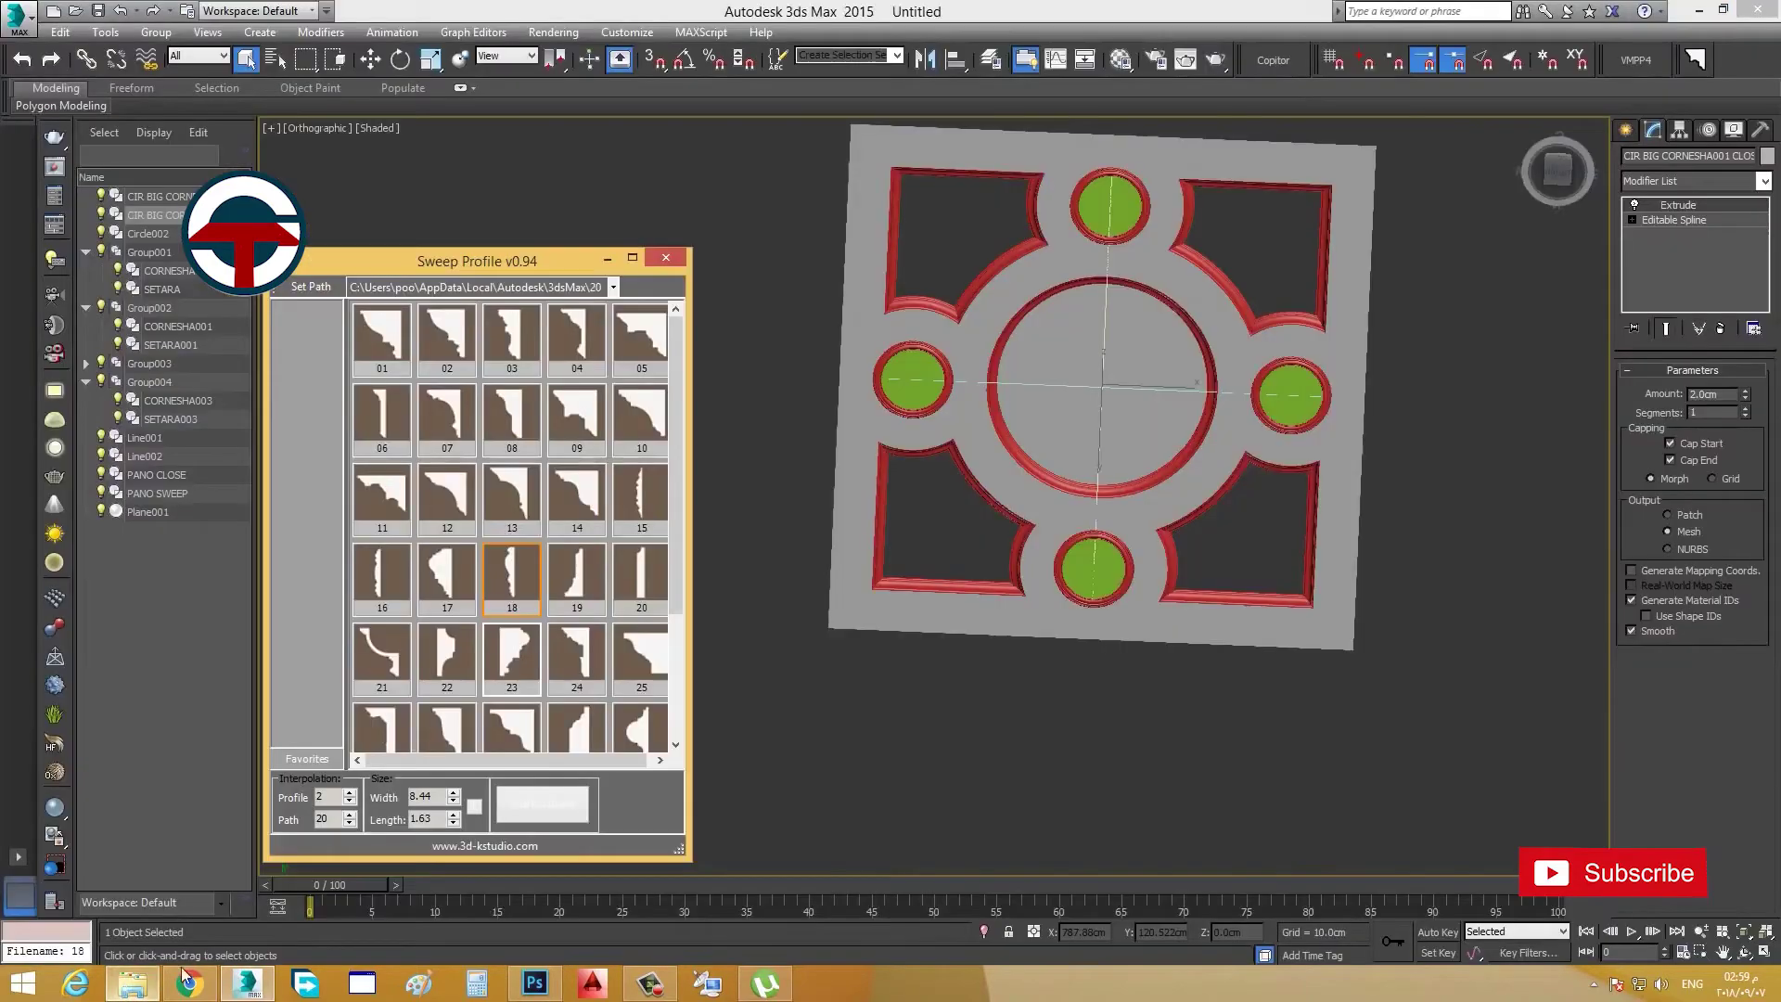
# Step: Isolate the Circle002 ceiling plate together with the Group001 corner molding and view them straight on
pyautogui.keyDown('alt'); pyautogui.moveTo(835, 797); pyautogui.dragTo(898, 902, button='middle'); pyautogui.keyUp('alt')
pyautogui.scroll(2, 1109, 559)
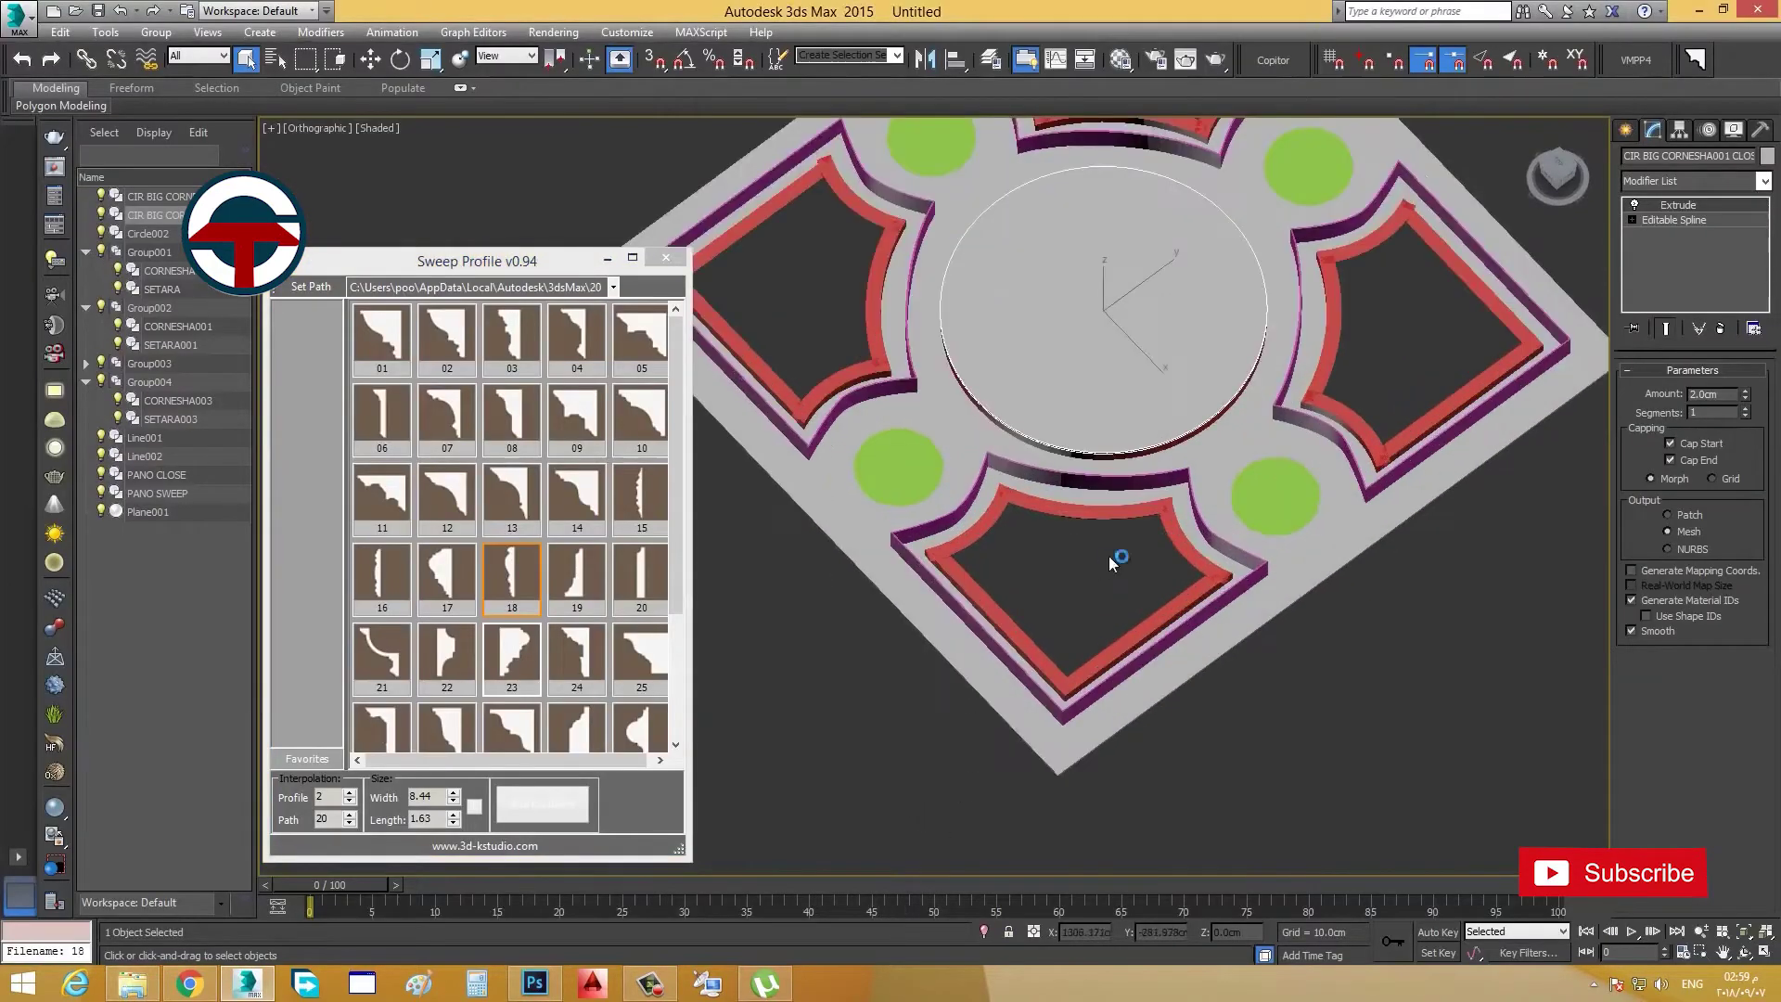
pyautogui.click(1170, 527)
pyautogui.moveTo(1191, 529); pyautogui.dragTo(1164, 562, button='middle')
pyautogui.keyDown('ctrl'); pyautogui.click(1176, 529); pyautogui.keyUp('ctrl')
pyautogui.rightClick(1175, 526)
pyautogui.press('Escape')
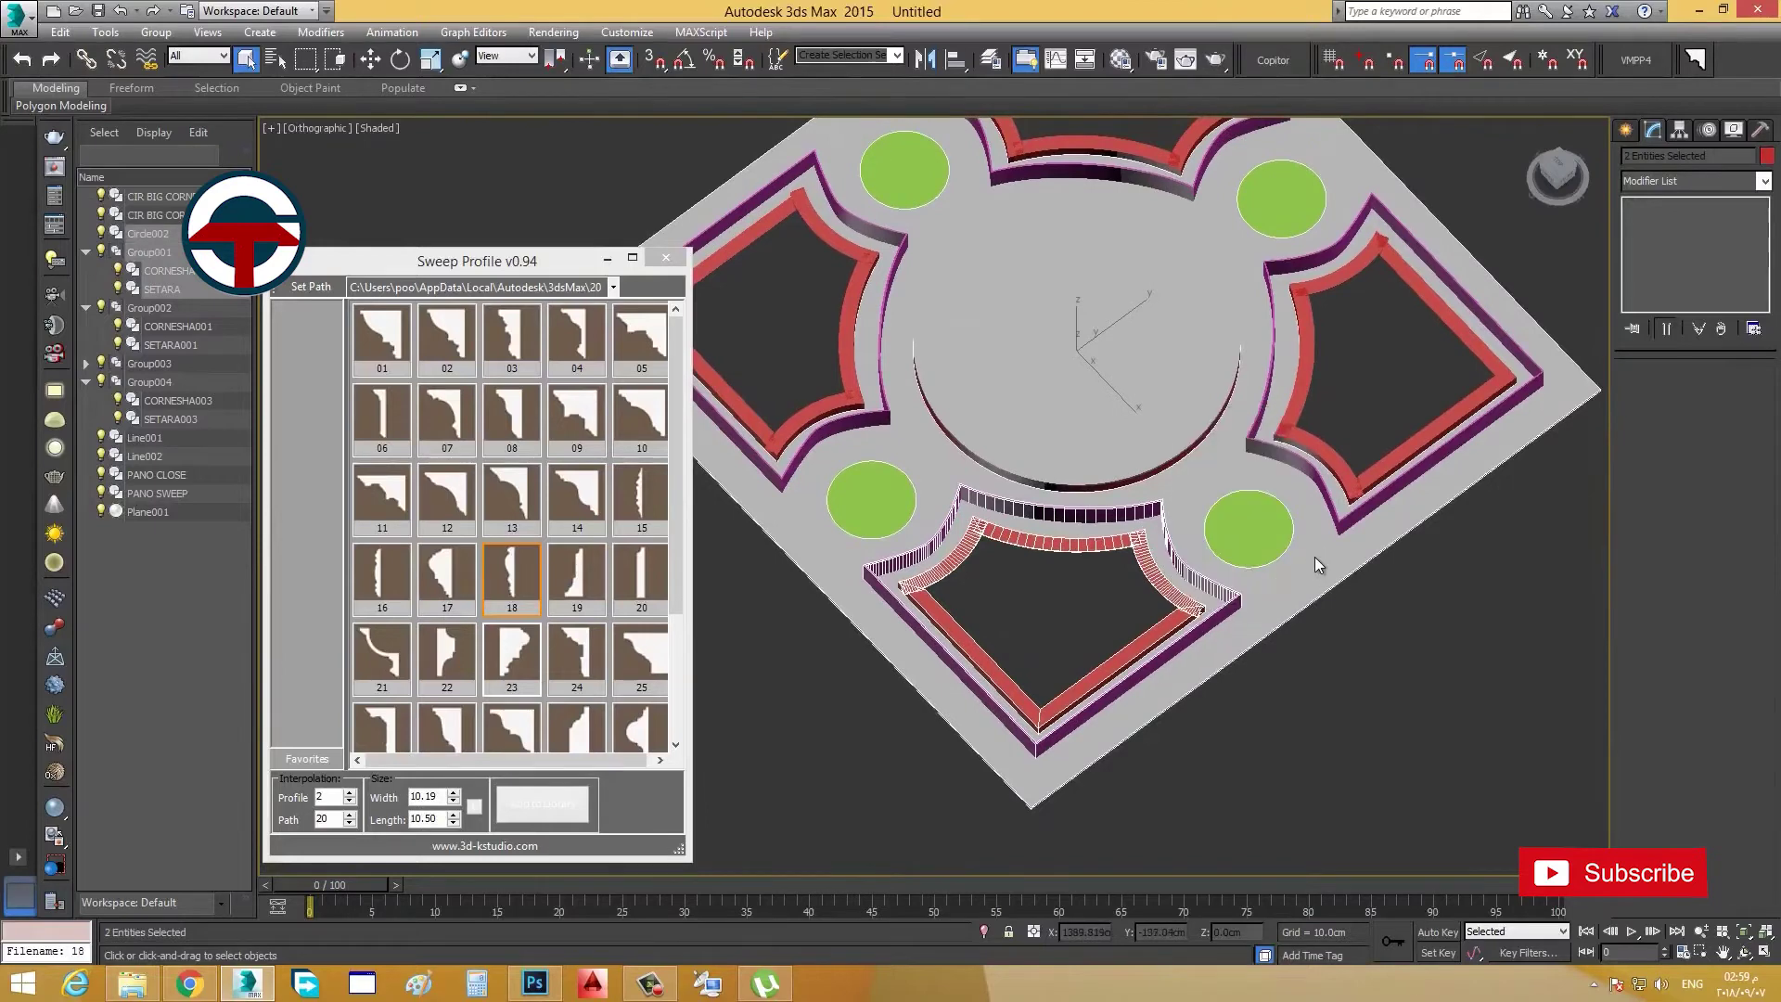
pyautogui.rightClick(1315, 556)
pyautogui.click(1332, 402)
pyautogui.click(1544, 163)
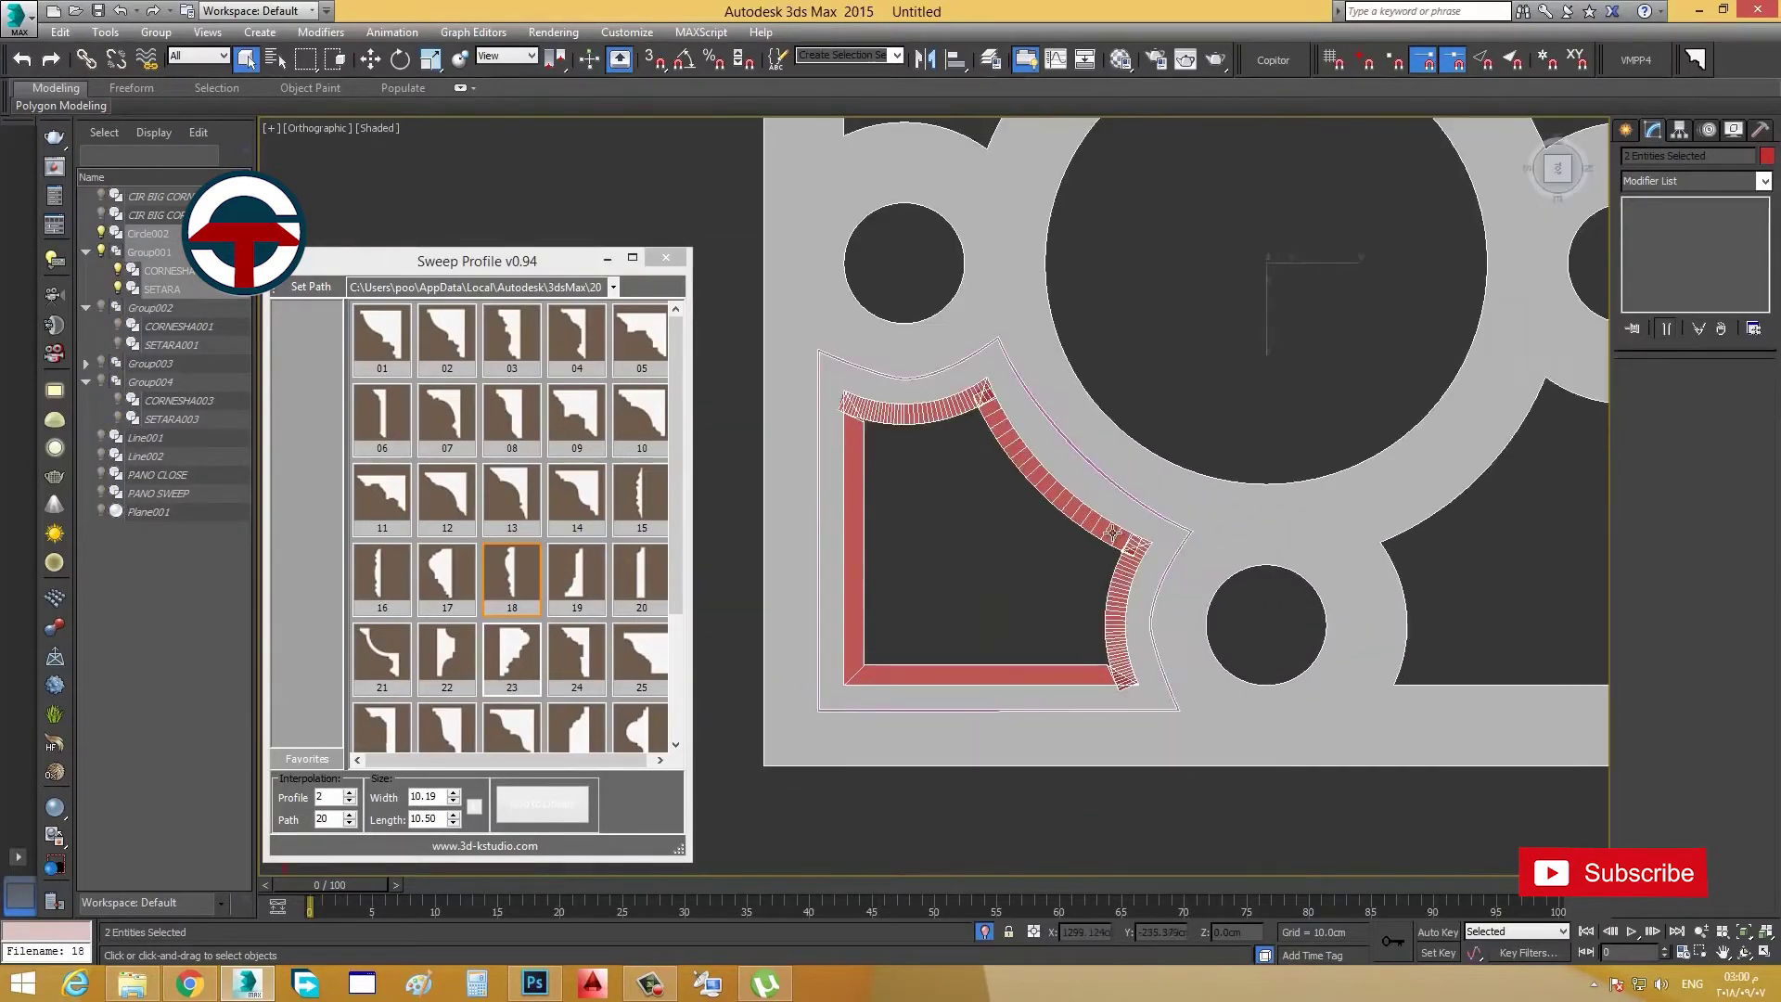
# Step: Open the corner molding group and select its CORNESHA sweep in wireframe display
pyautogui.click(156, 31)
pyautogui.click(964, 459)
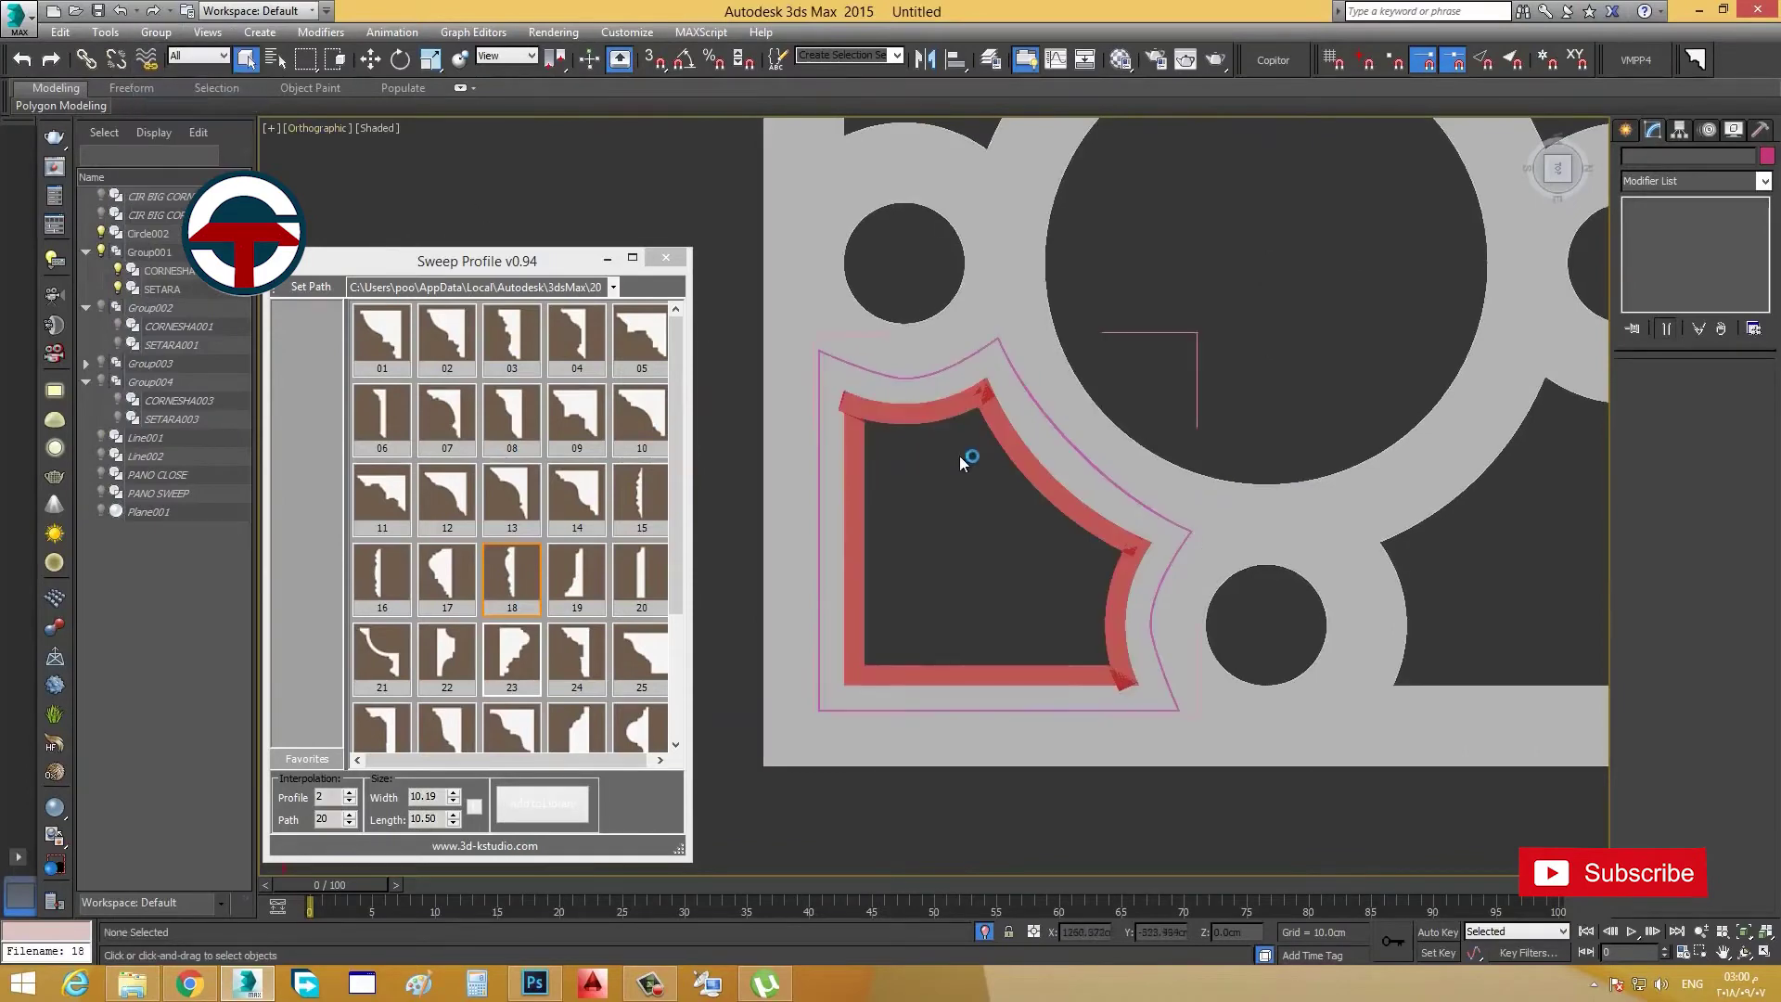
pyautogui.click(1007, 426)
pyautogui.press('F3')
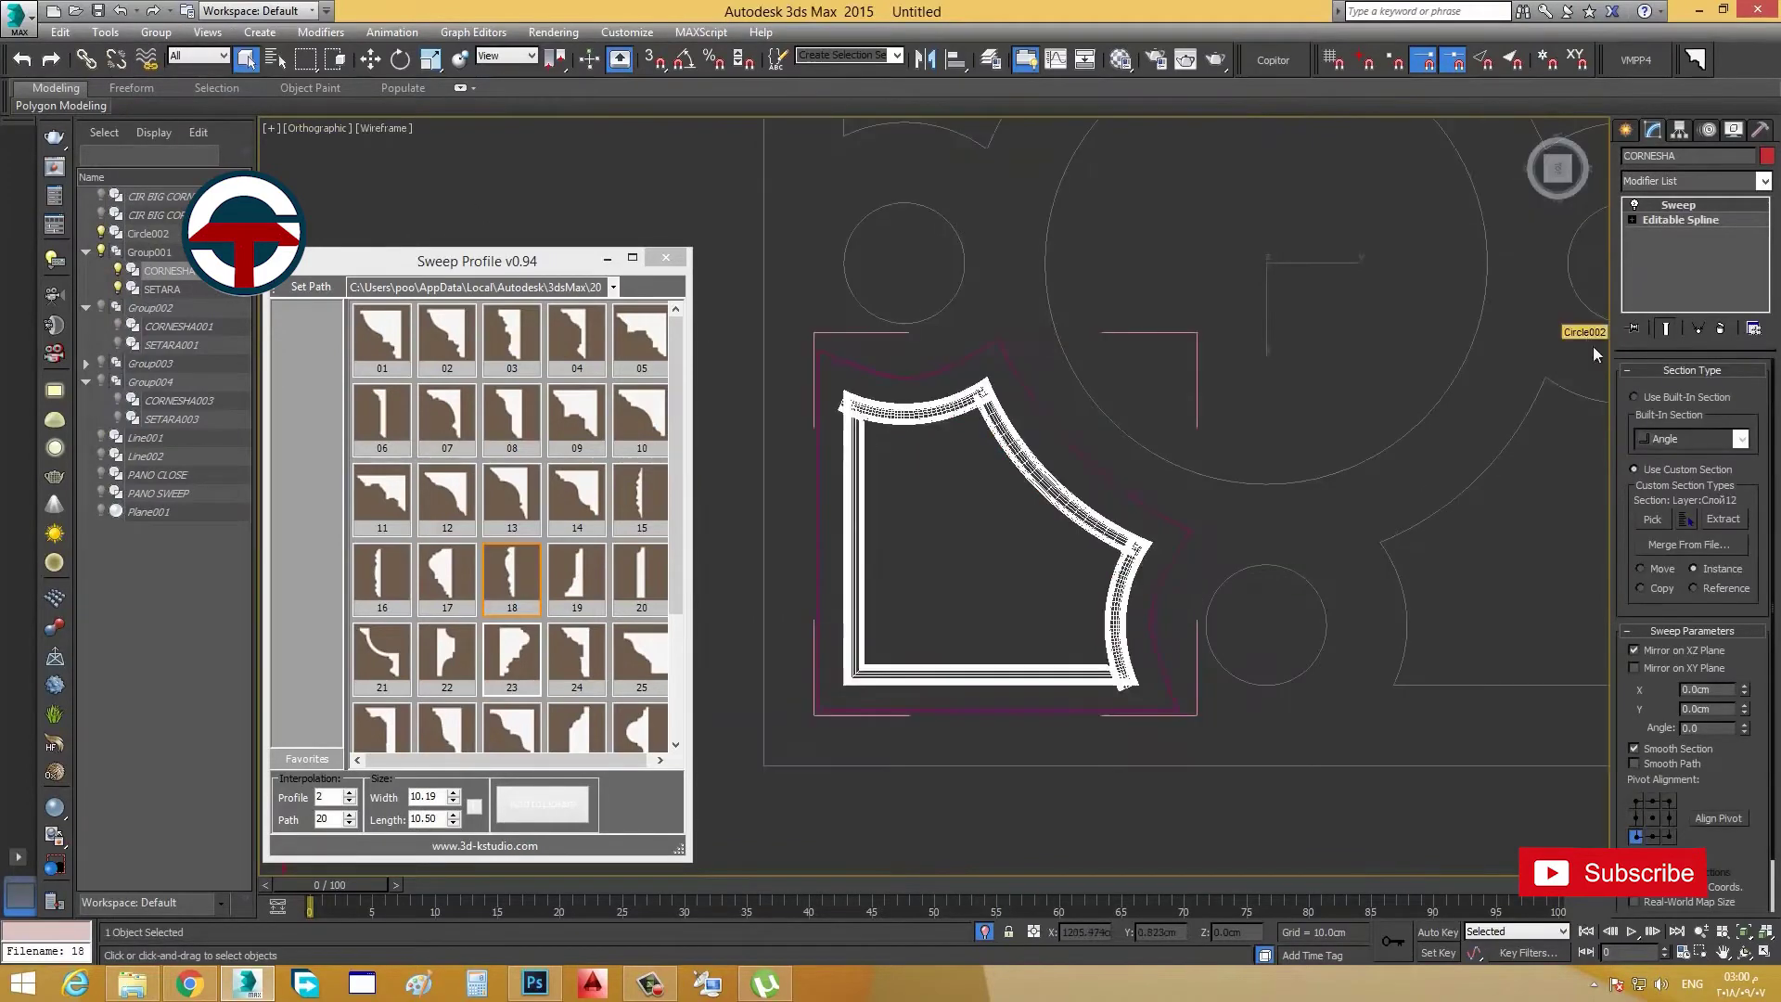
# Step: Detach a copy of CORNESHA's path spline as LED and select the new shape
pyautogui.click(1632, 220)
pyautogui.click(1657, 265)
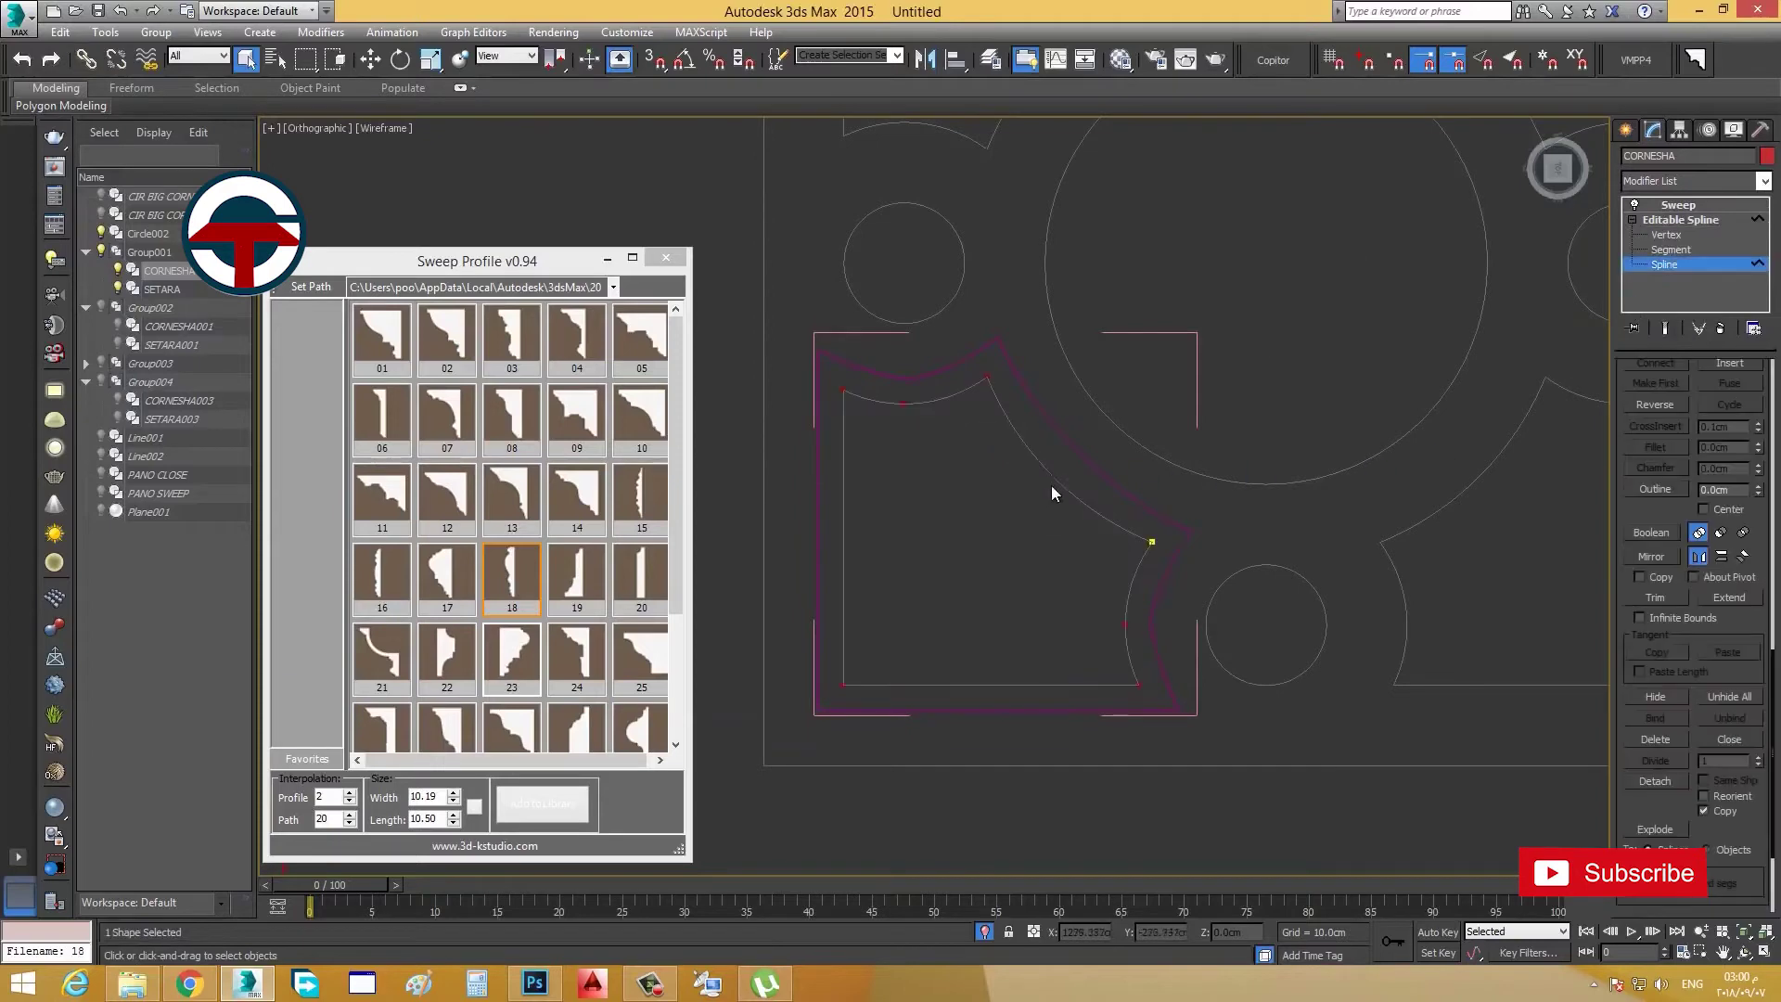
pyautogui.moveTo(1093, 620); pyautogui.dragTo(974, 534)
pyautogui.click(1655, 781)
pyautogui.write('LED')
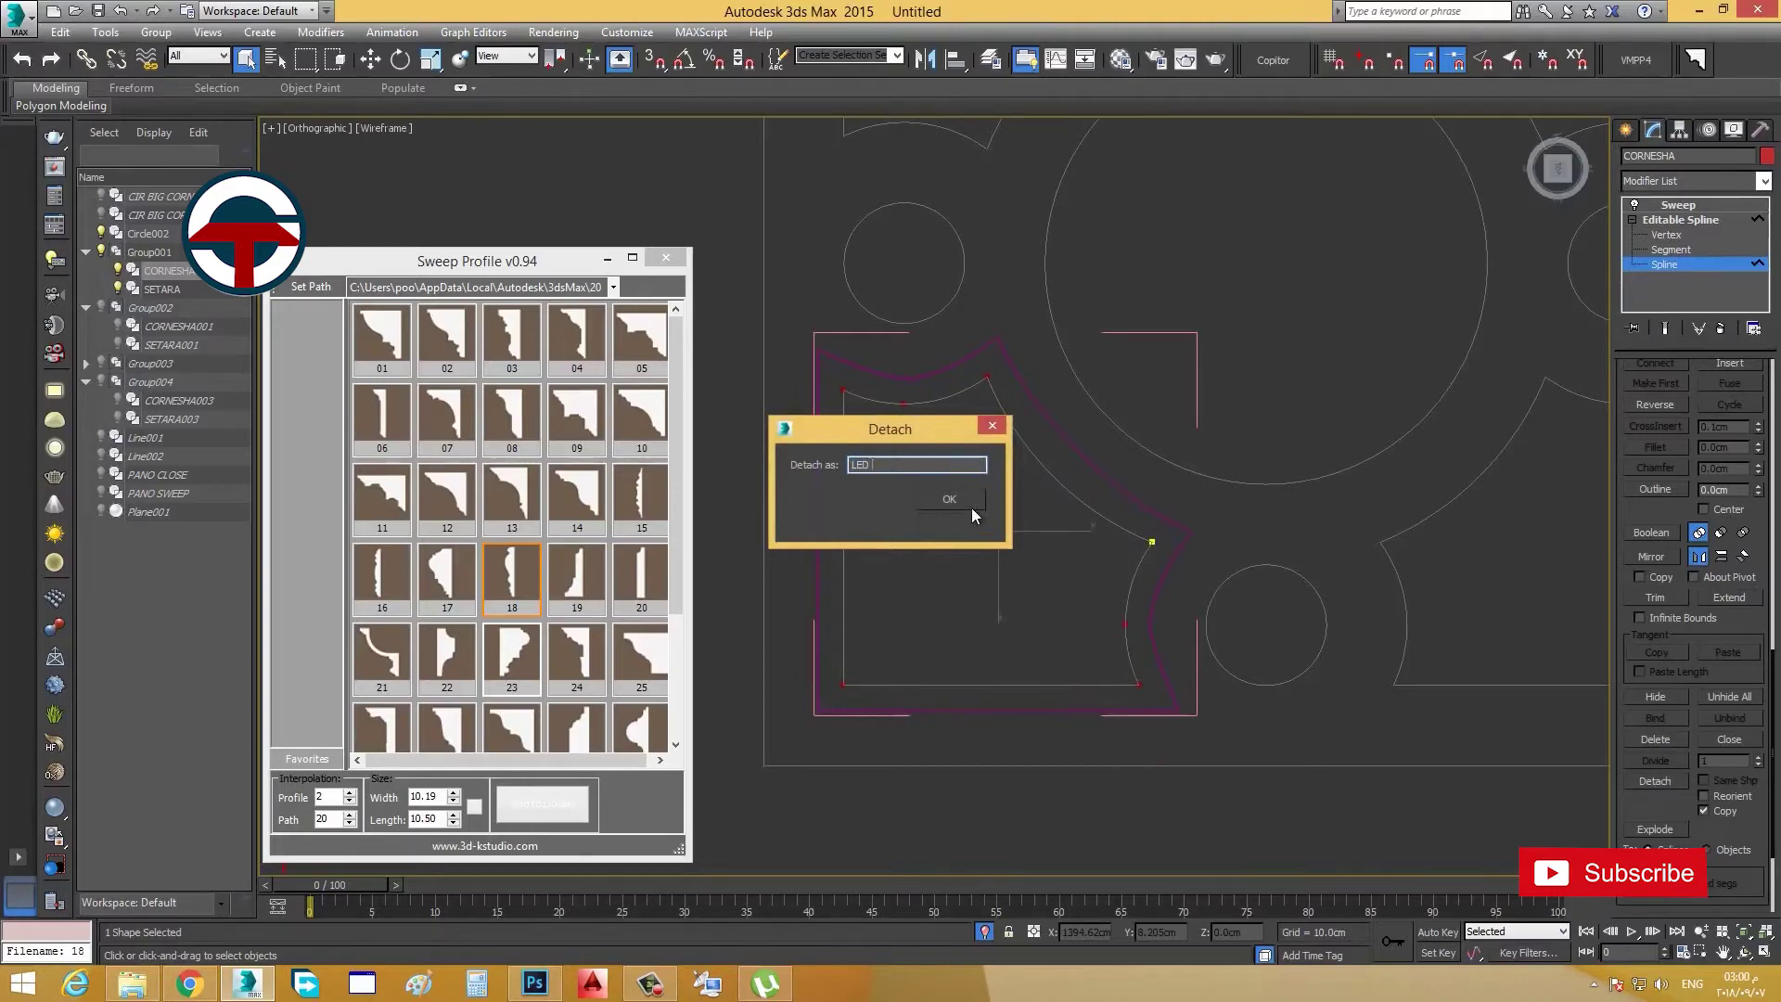
pyautogui.click(971, 509)
pyautogui.click(138, 437)
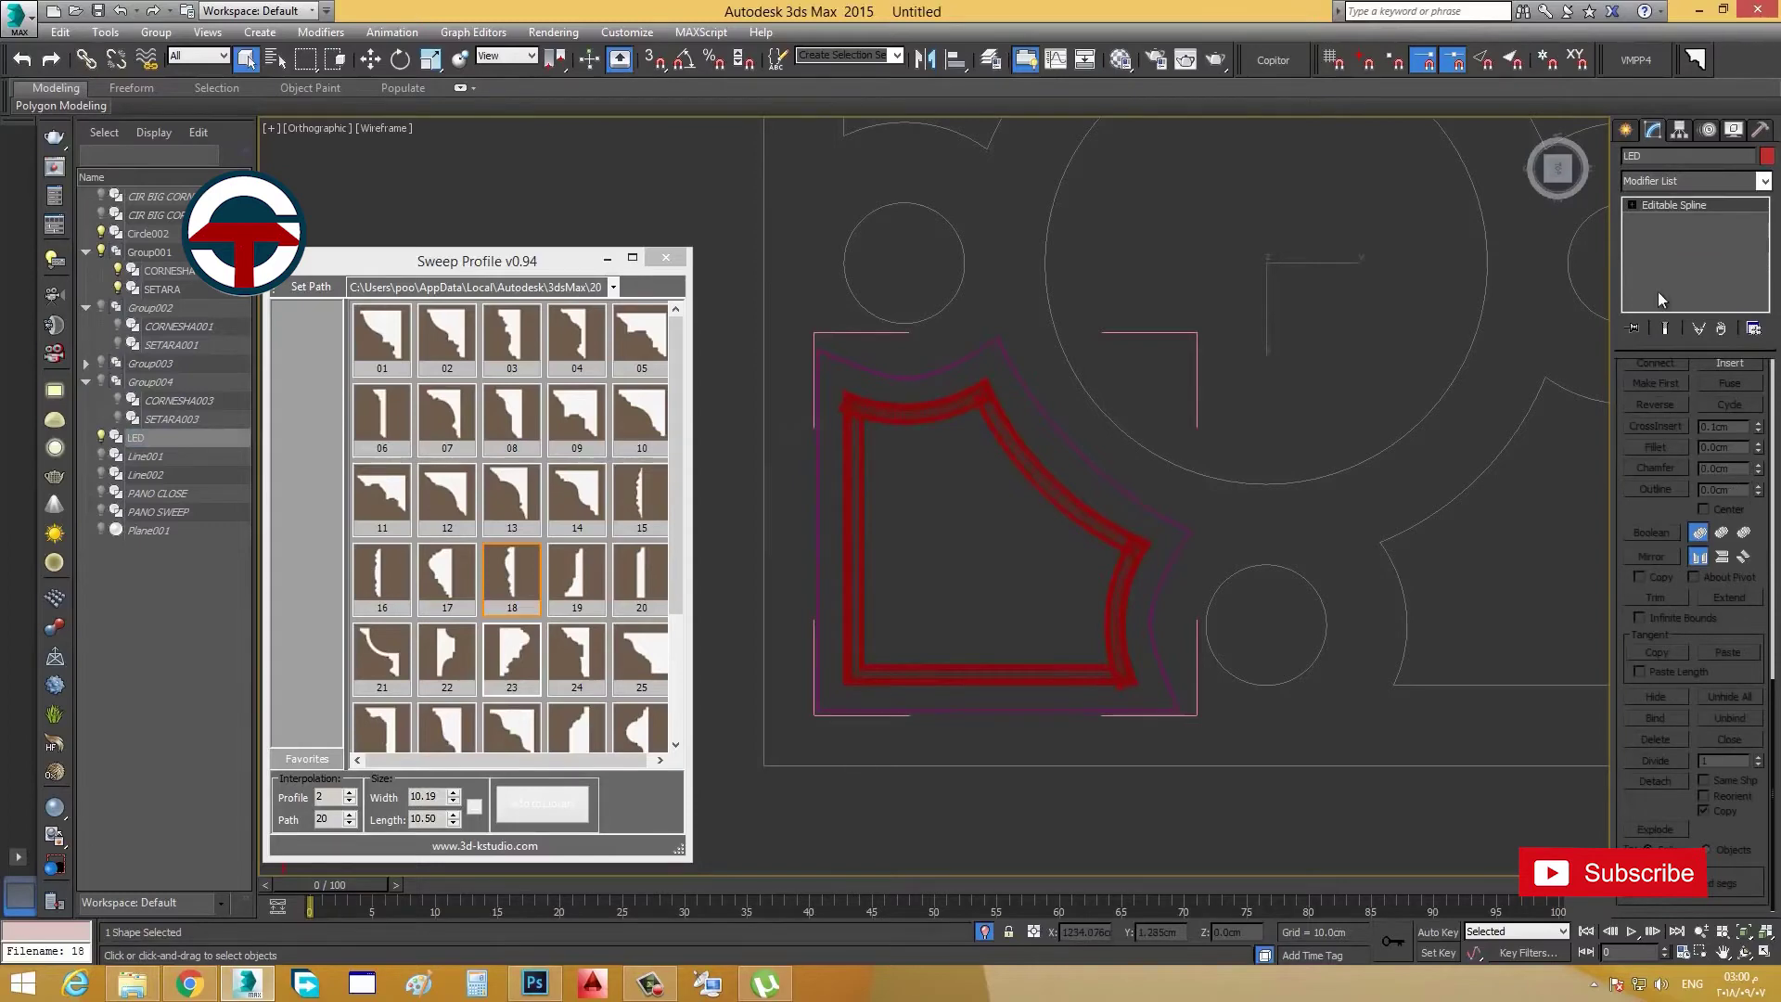
# Step: Outline the LED spline outward so the new contour lies between the molding and the surrounding wall
pyautogui.click(1631, 205)
pyautogui.click(1662, 249)
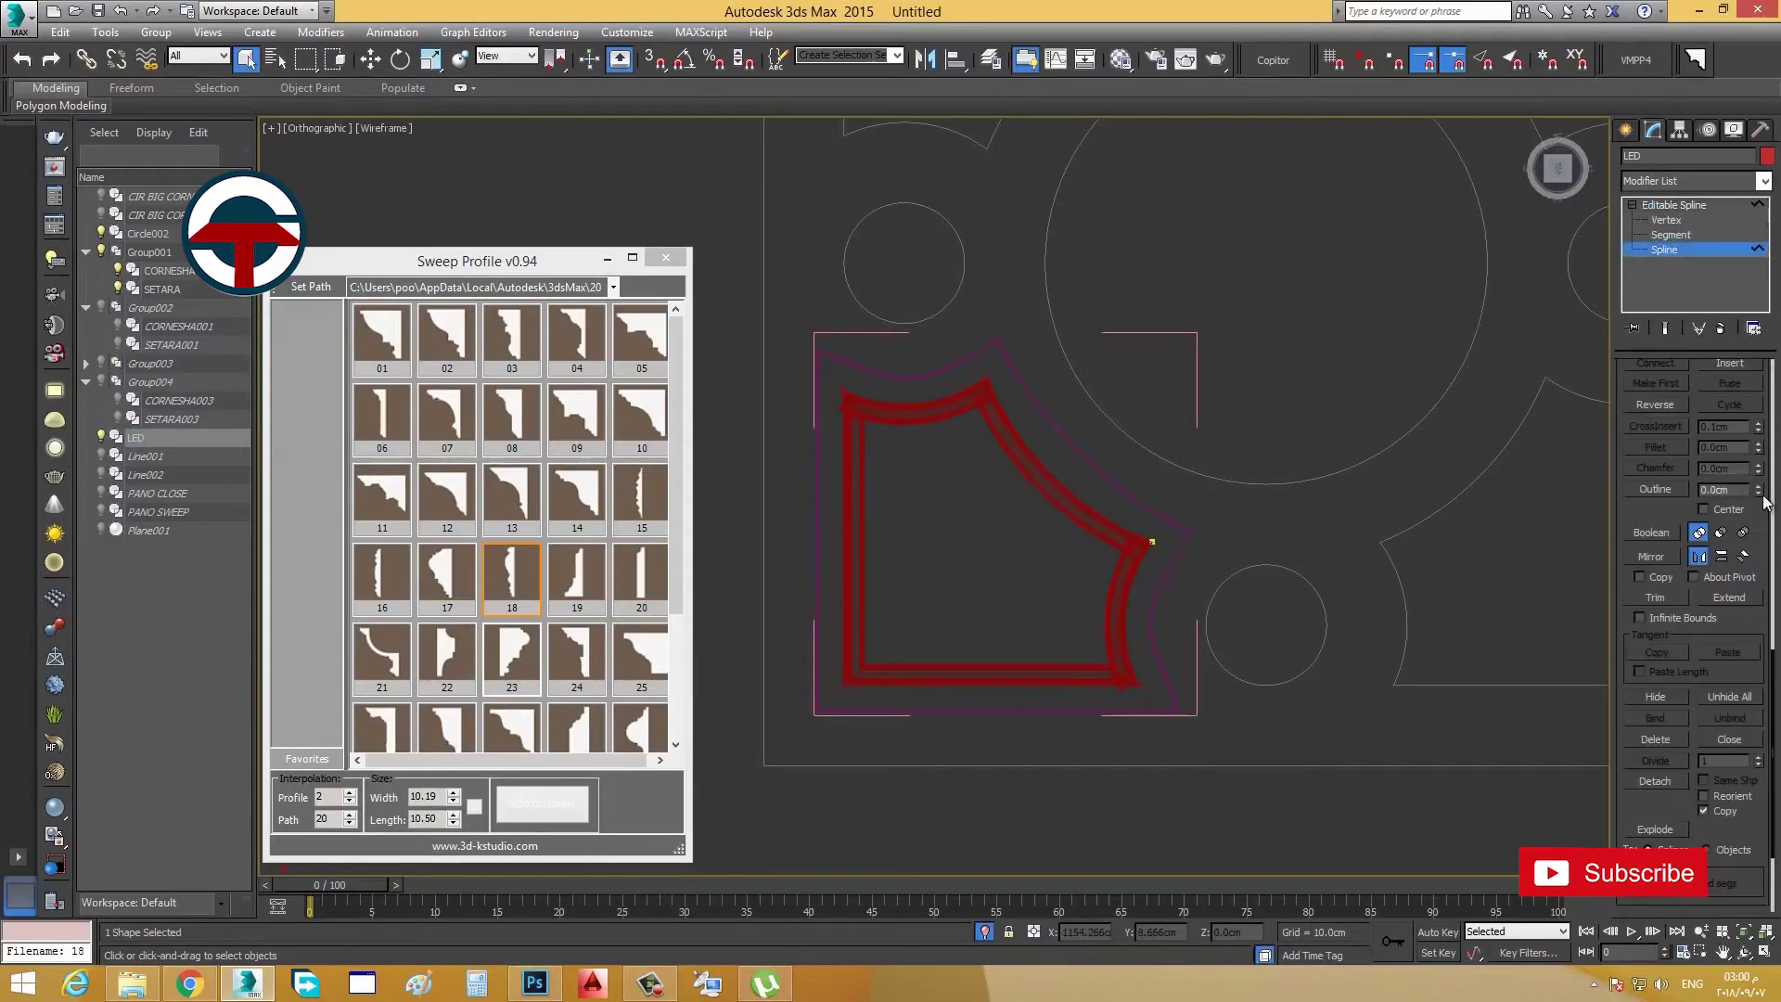
pyautogui.moveTo(1762, 497); pyautogui.dragTo(1760, 487)
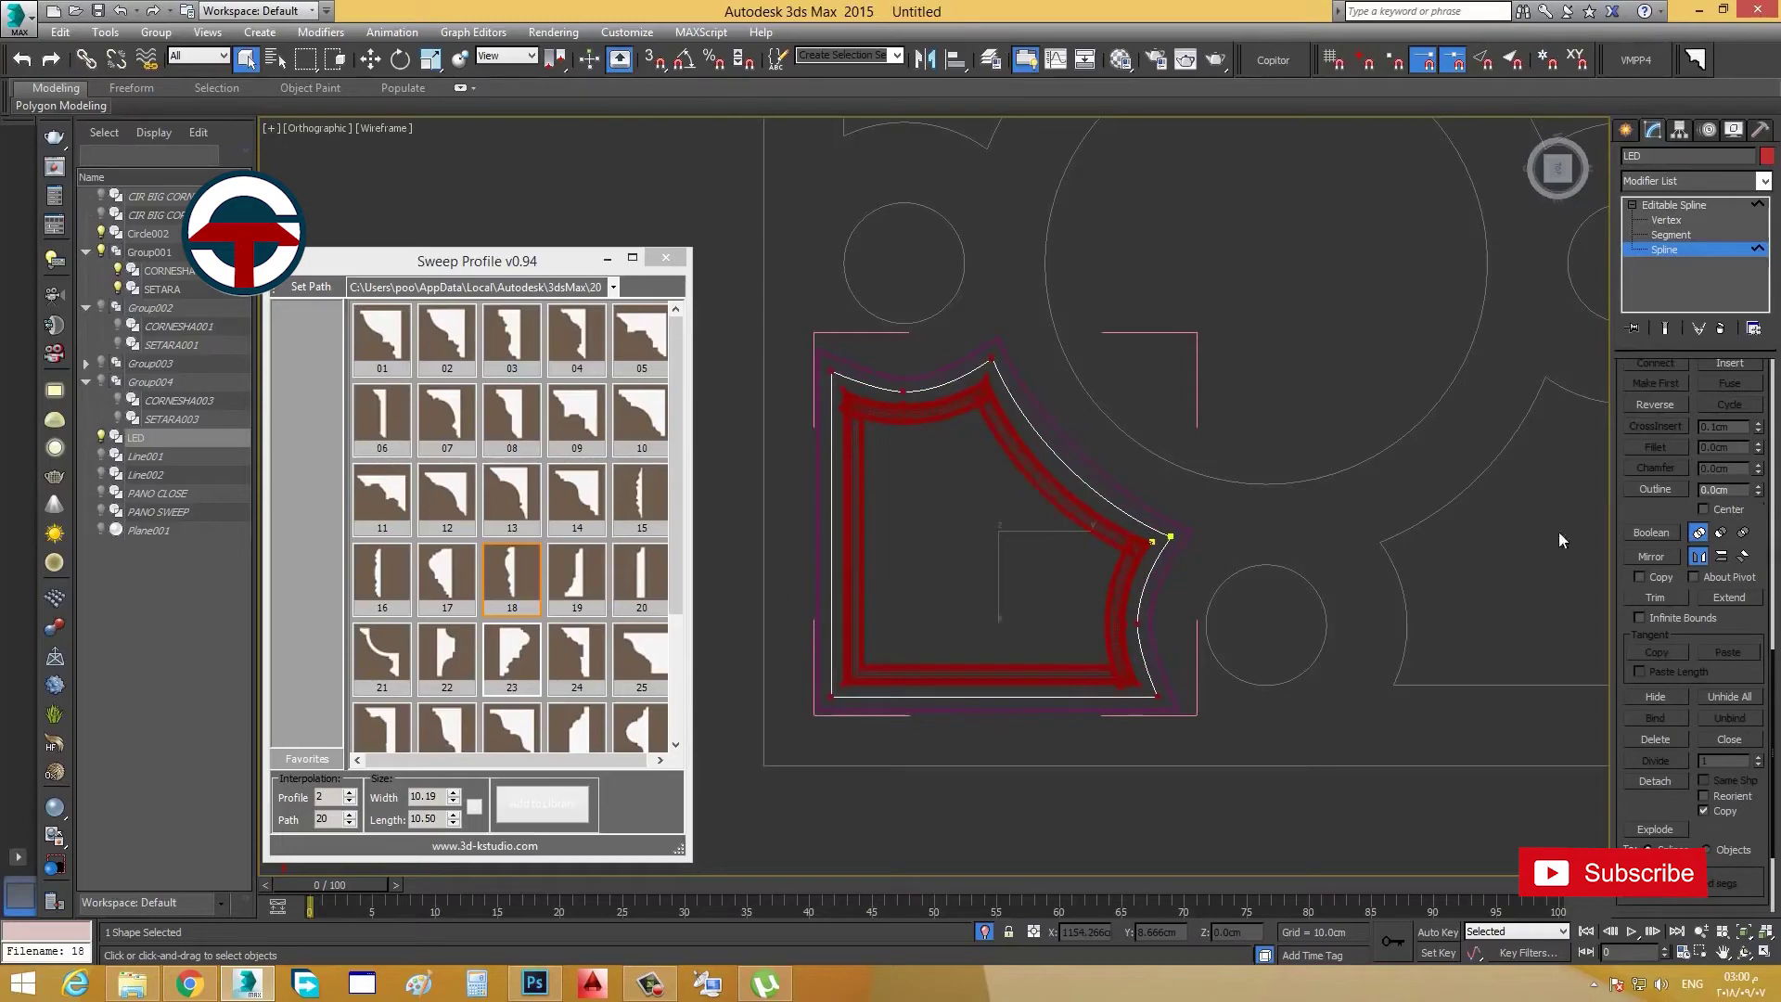
pyautogui.click(1657, 206)
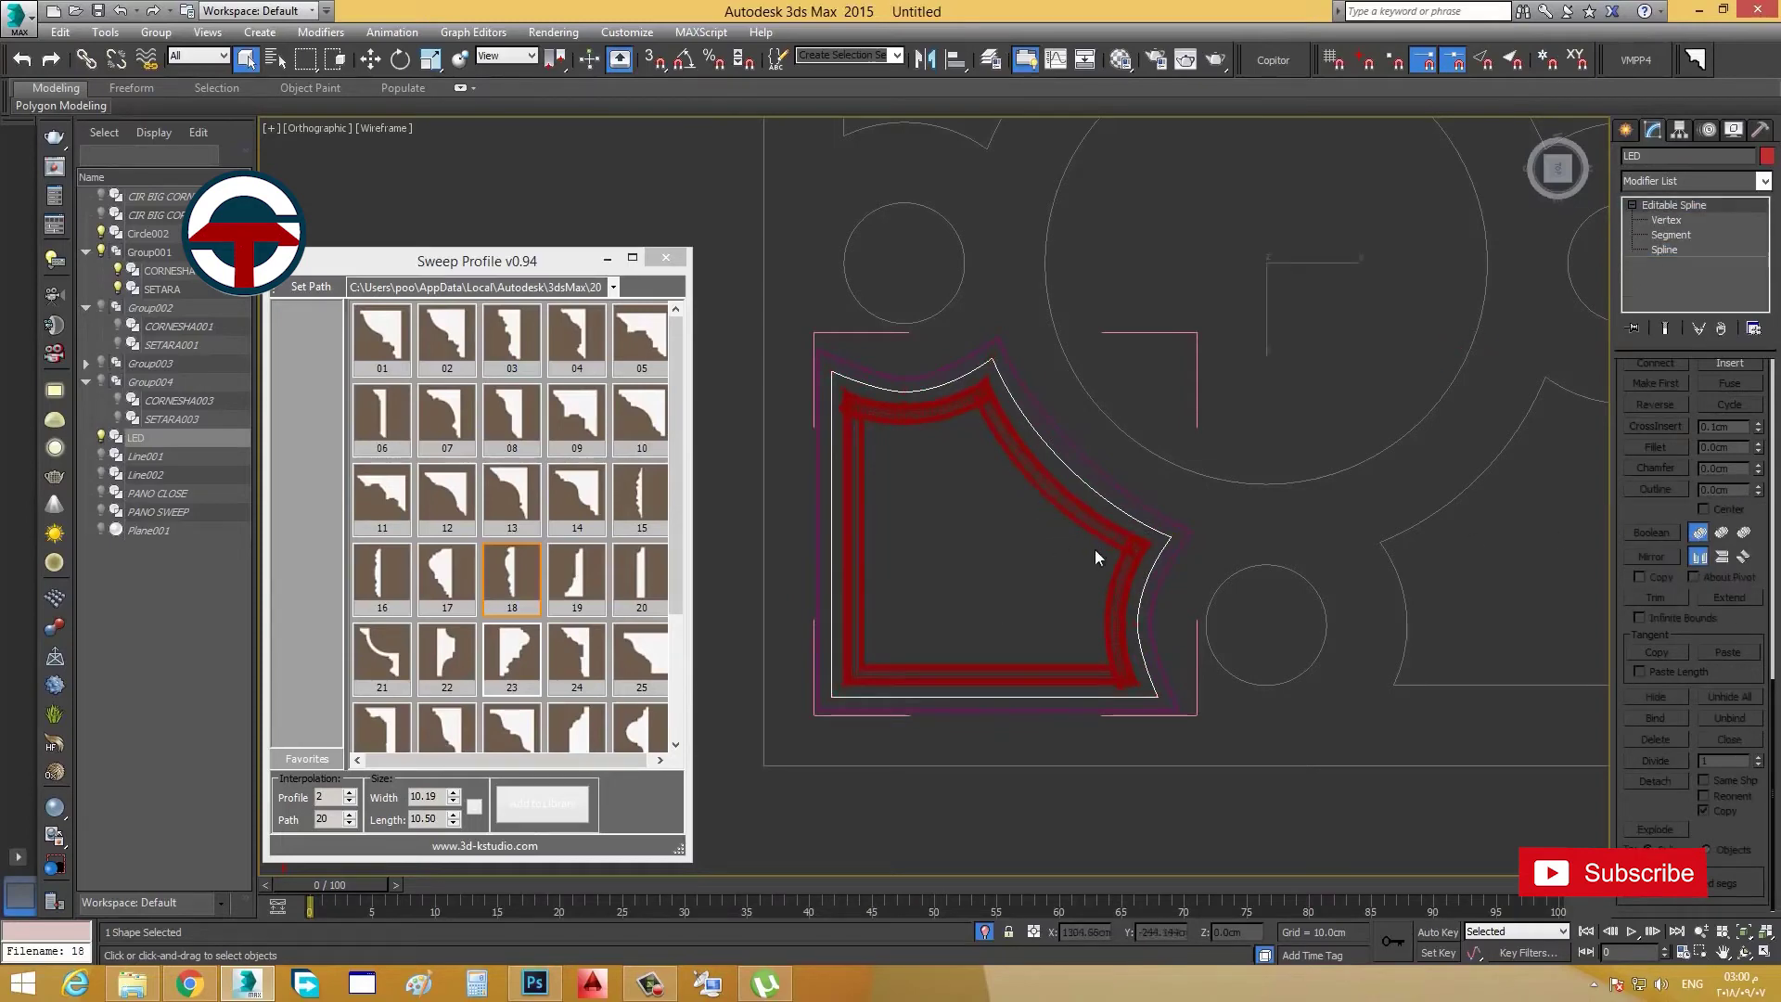
pyautogui.rightClick(1122, 510)
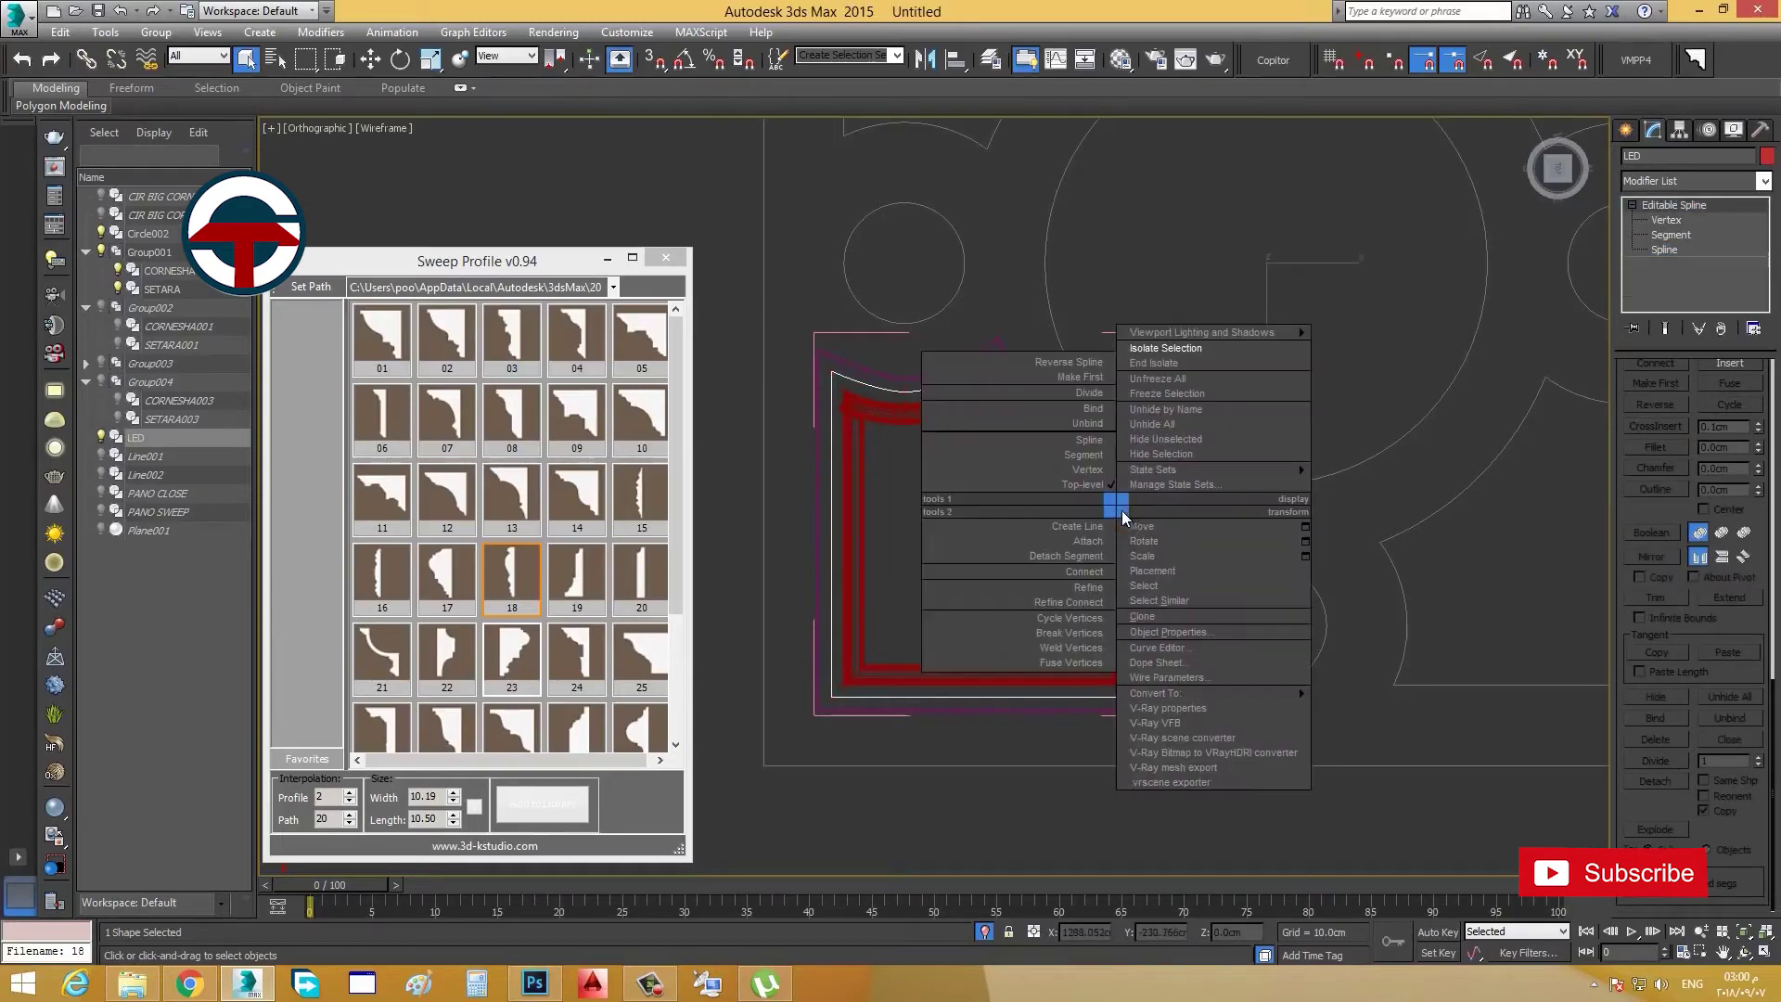
pyautogui.click(1161, 254)
# Step: Move the LED shape to a Z position of 6.0 cm
pyautogui.scroll(8, 1636, 769)
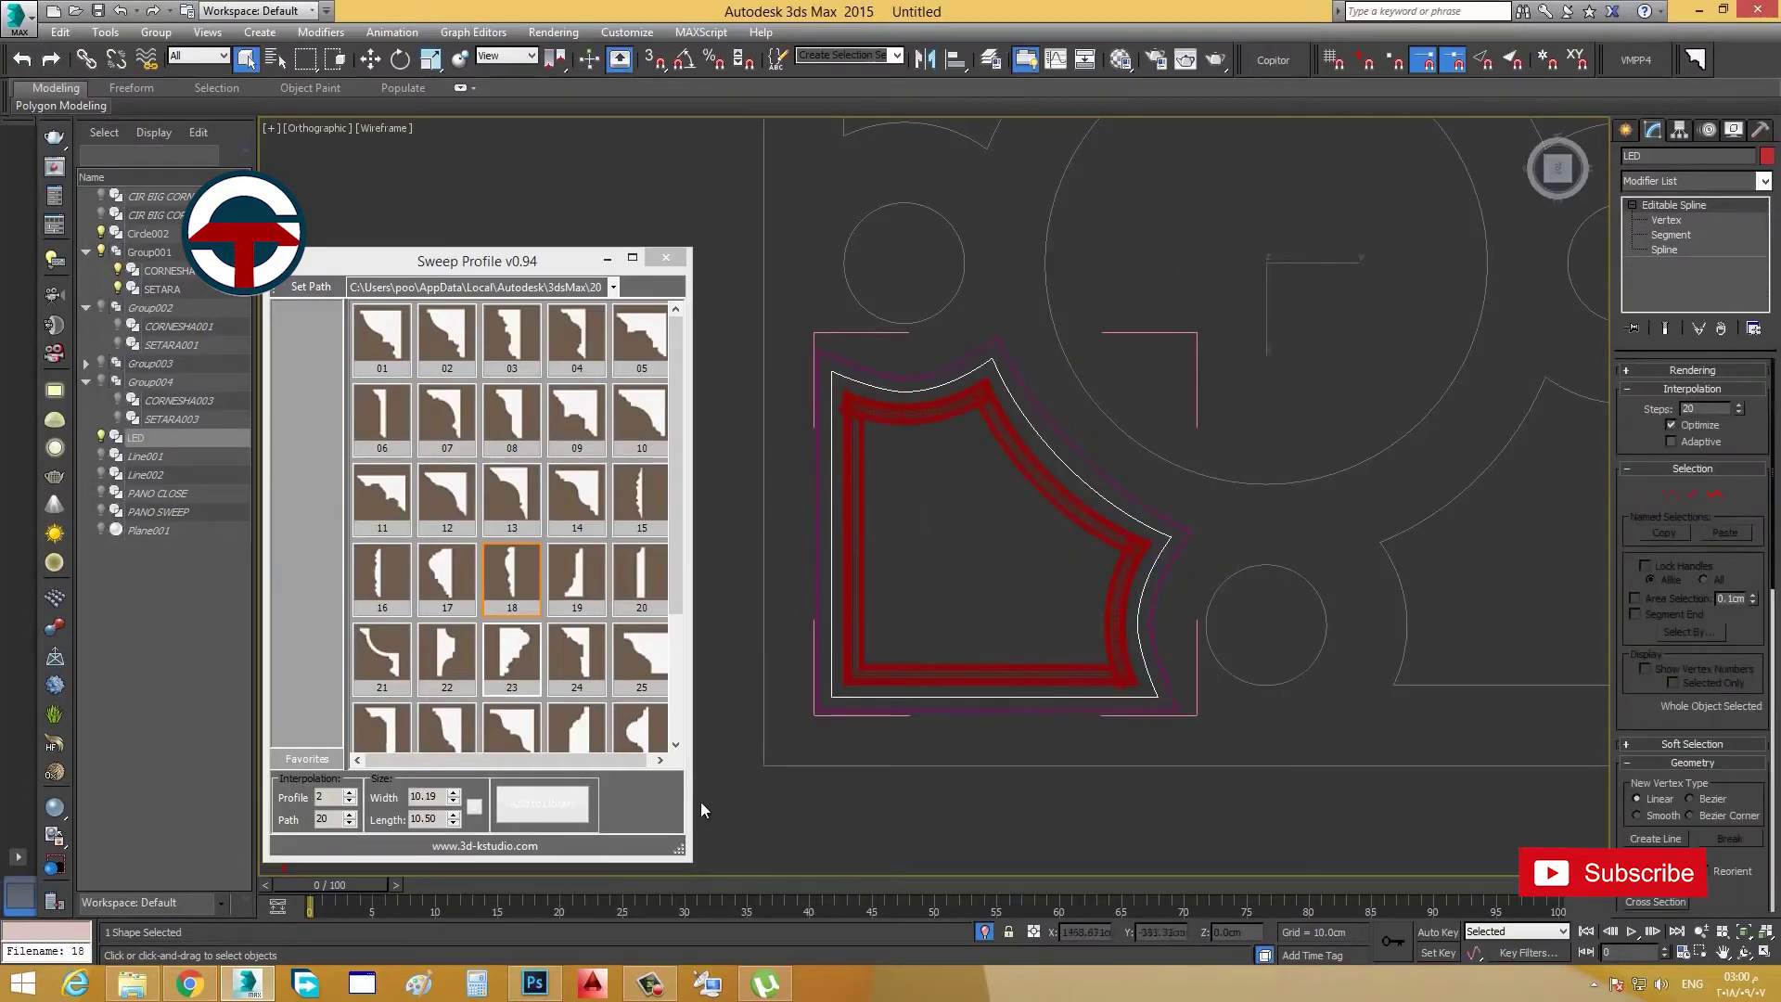
pyautogui.moveTo(974, 683)
pyautogui.keyDown('alt'); pyautogui.mouseDown(button='middle')
pyautogui.moveTo(1074, 664)
pyautogui.moveTo(1048, 779)
pyautogui.moveTo(1108, 728)
pyautogui.mouseUp(button='middle'); pyautogui.keyUp('alt')
pyautogui.press('F3')
pyautogui.press('F3')
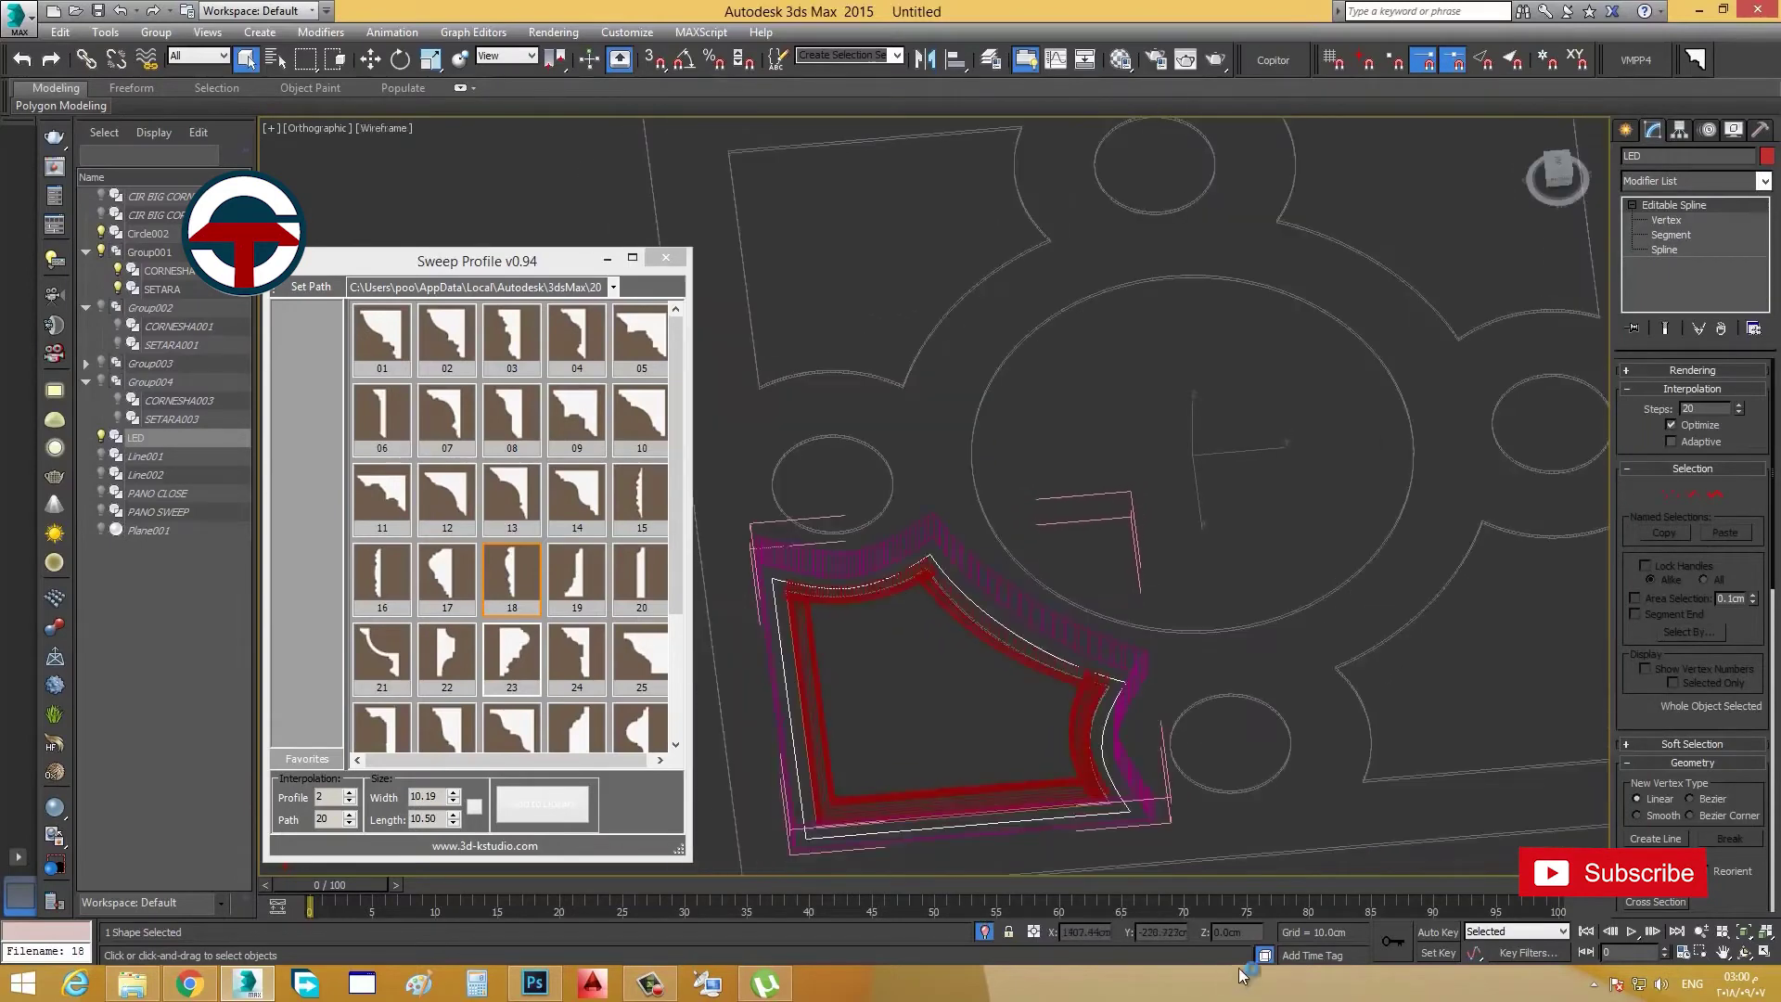
pyautogui.press('w')
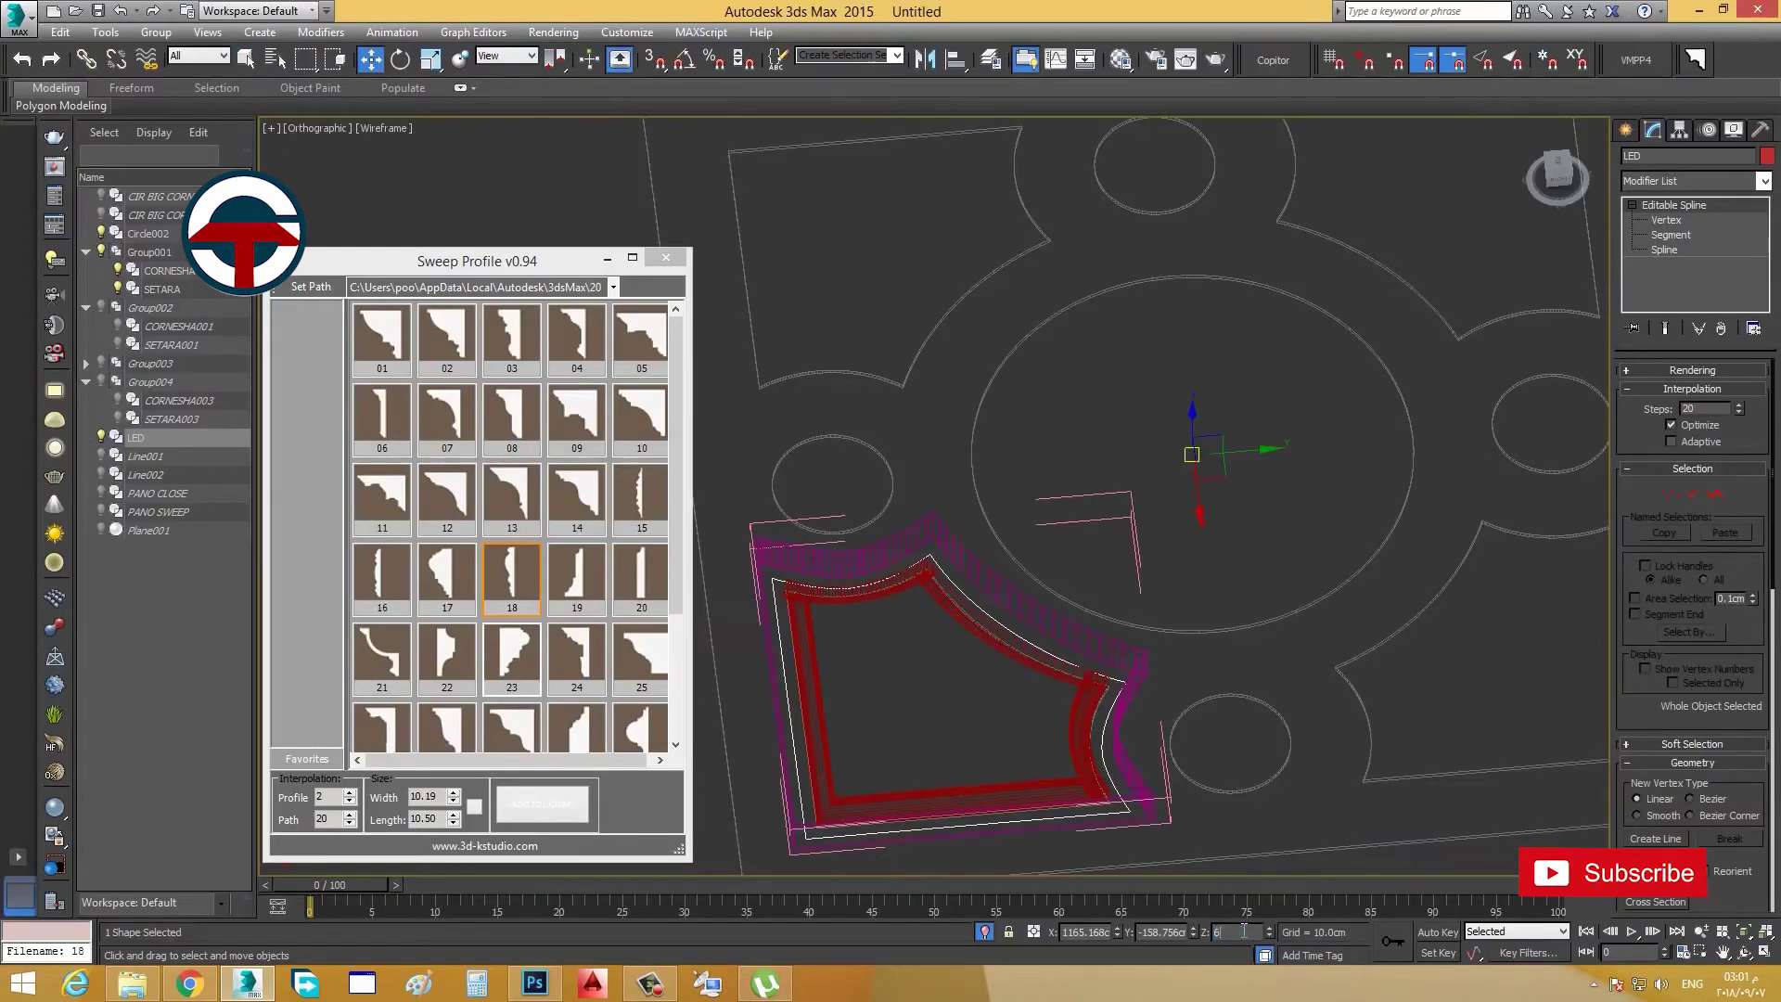
pyautogui.press('Return')
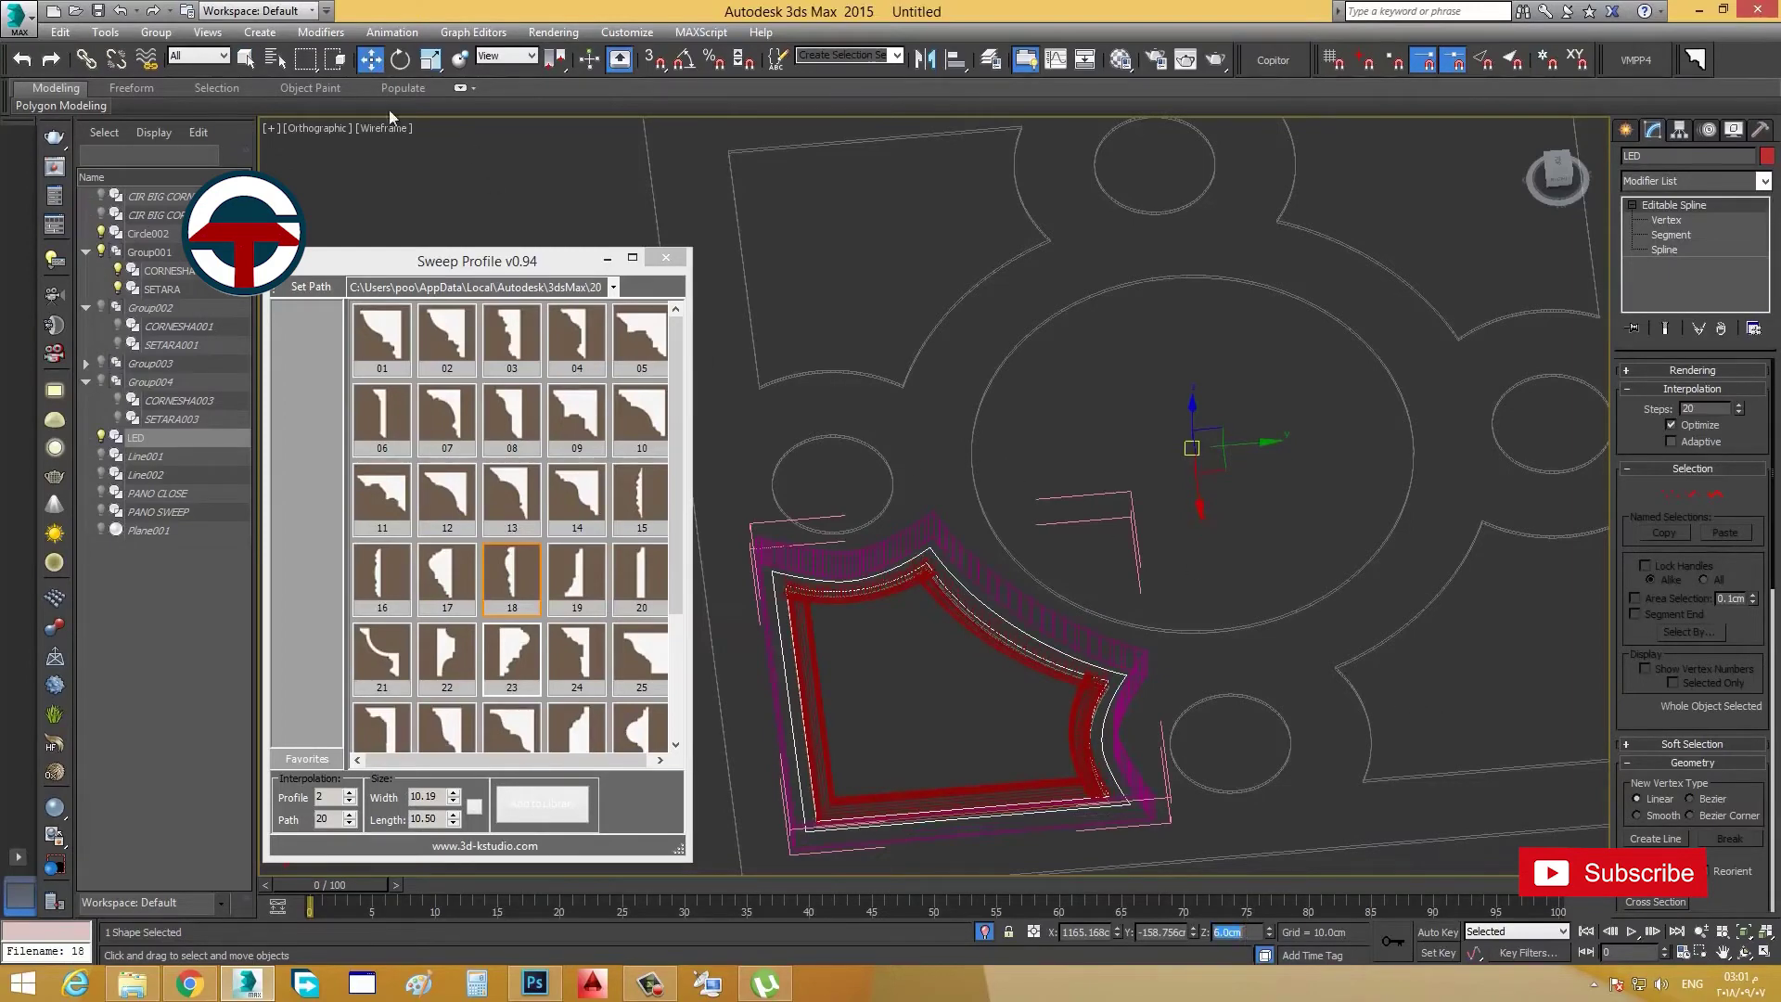
# Step: Return to shaded display and enable the LED spline in the viewport as a radial tube 0.5 cm thick
pyautogui.click(371, 128)
pyautogui.click(417, 170)
pyautogui.scroll(8, 1042, 593)
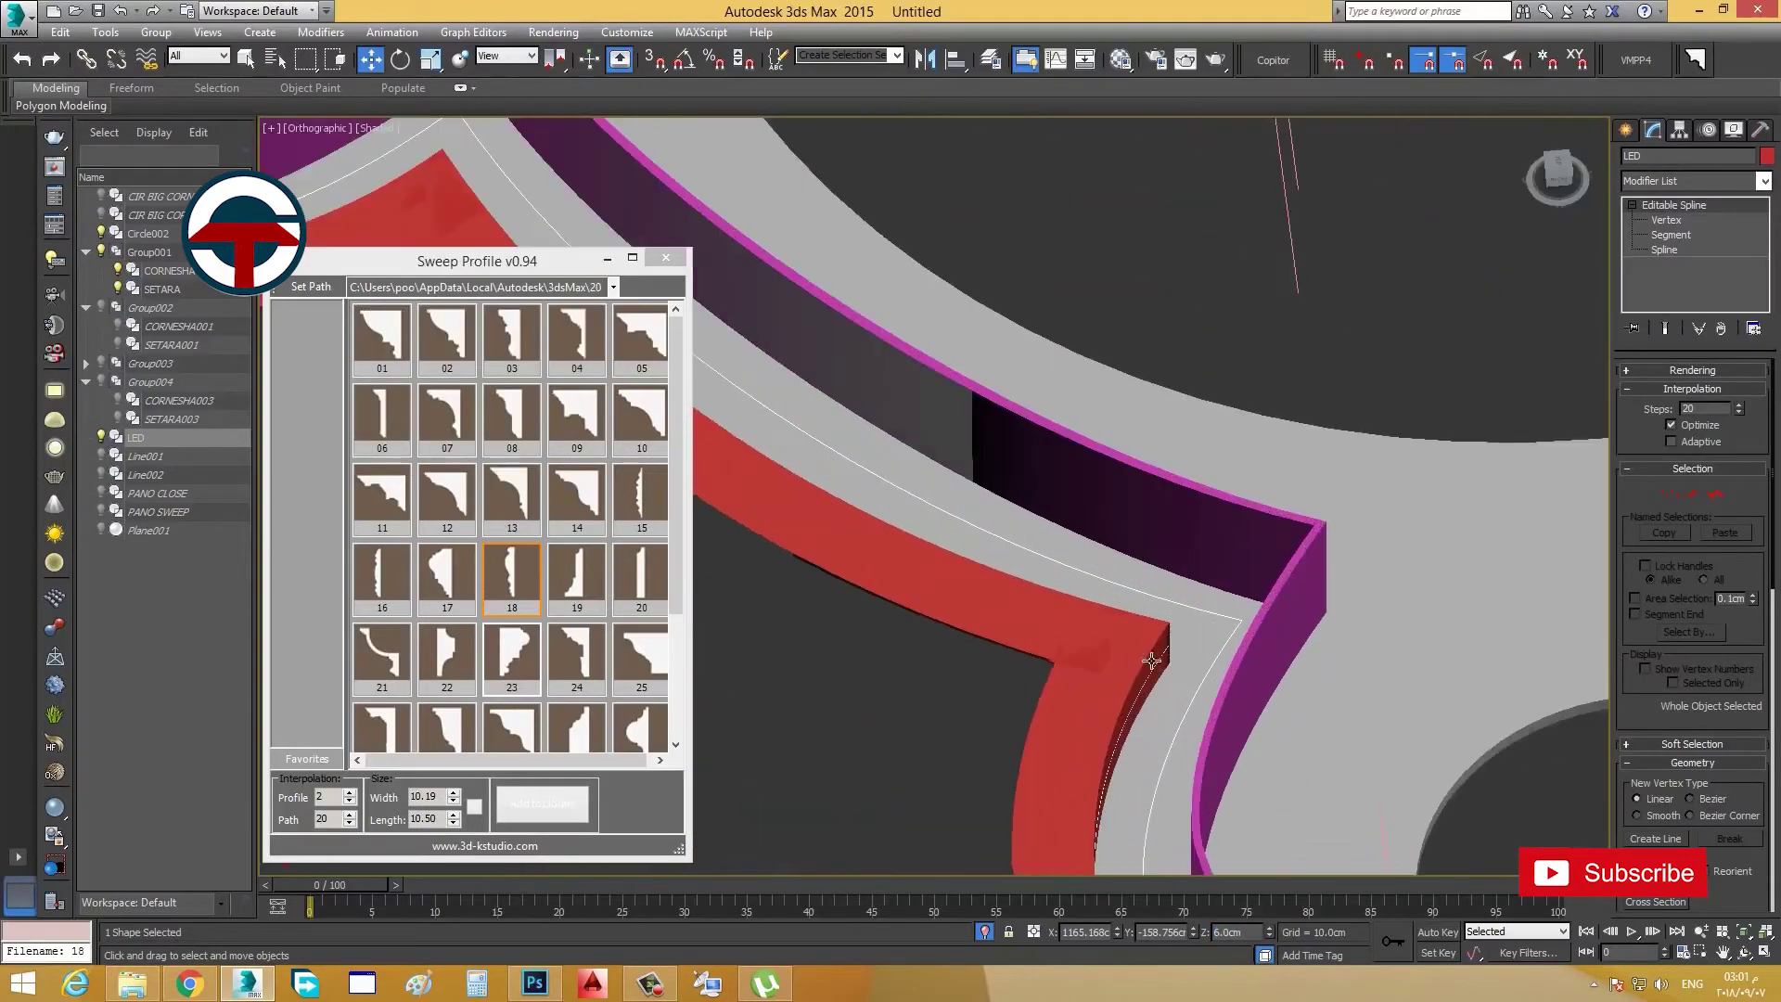
pyautogui.click(1763, 181)
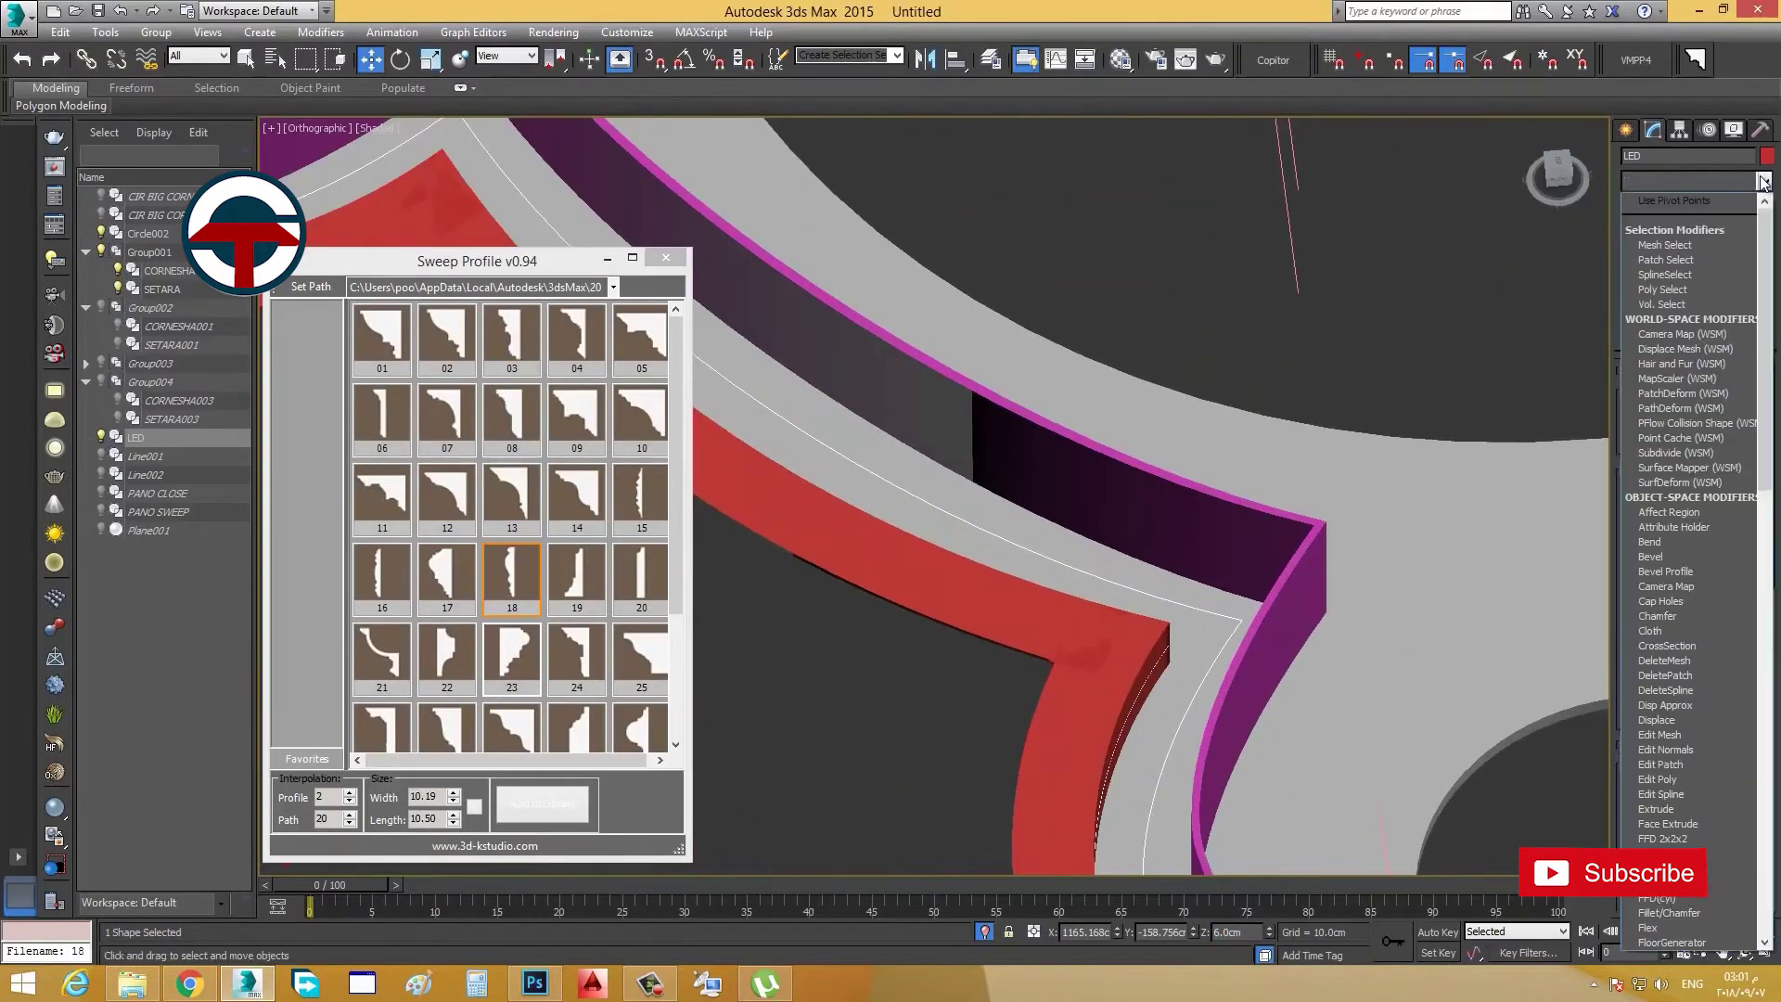
pyautogui.click(1763, 181)
pyautogui.click(1632, 372)
pyautogui.click(1661, 403)
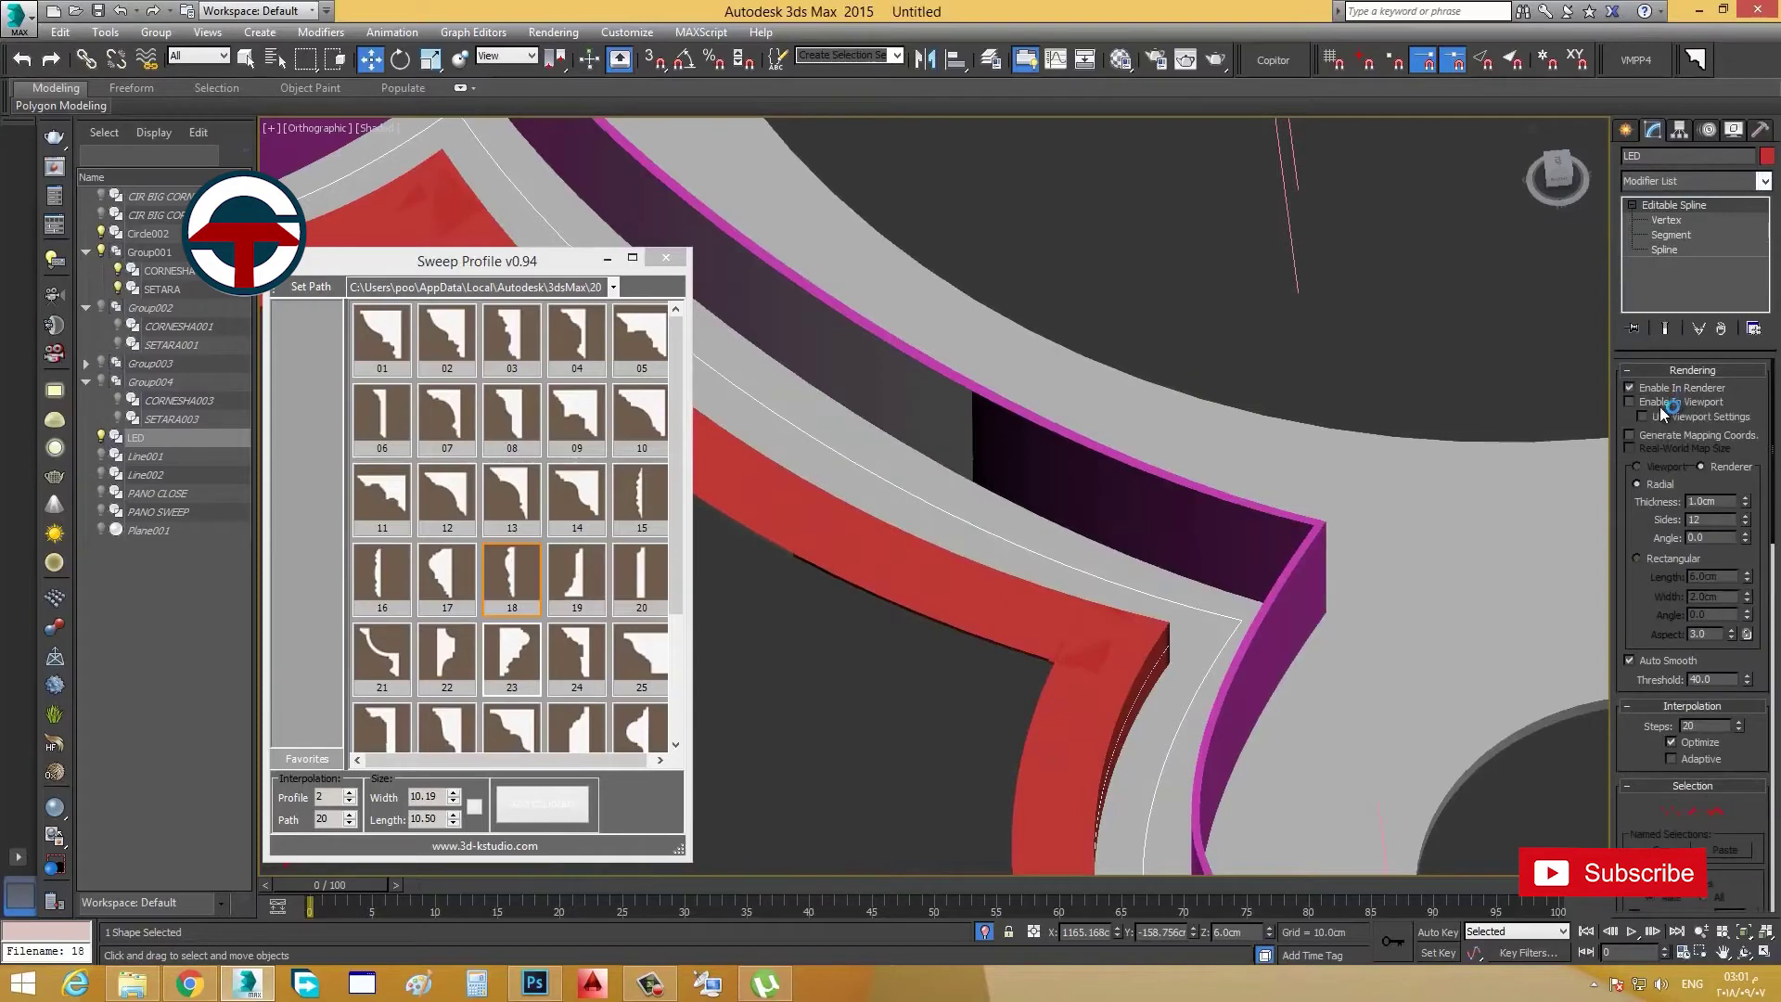
pyautogui.doubleClick(1714, 501)
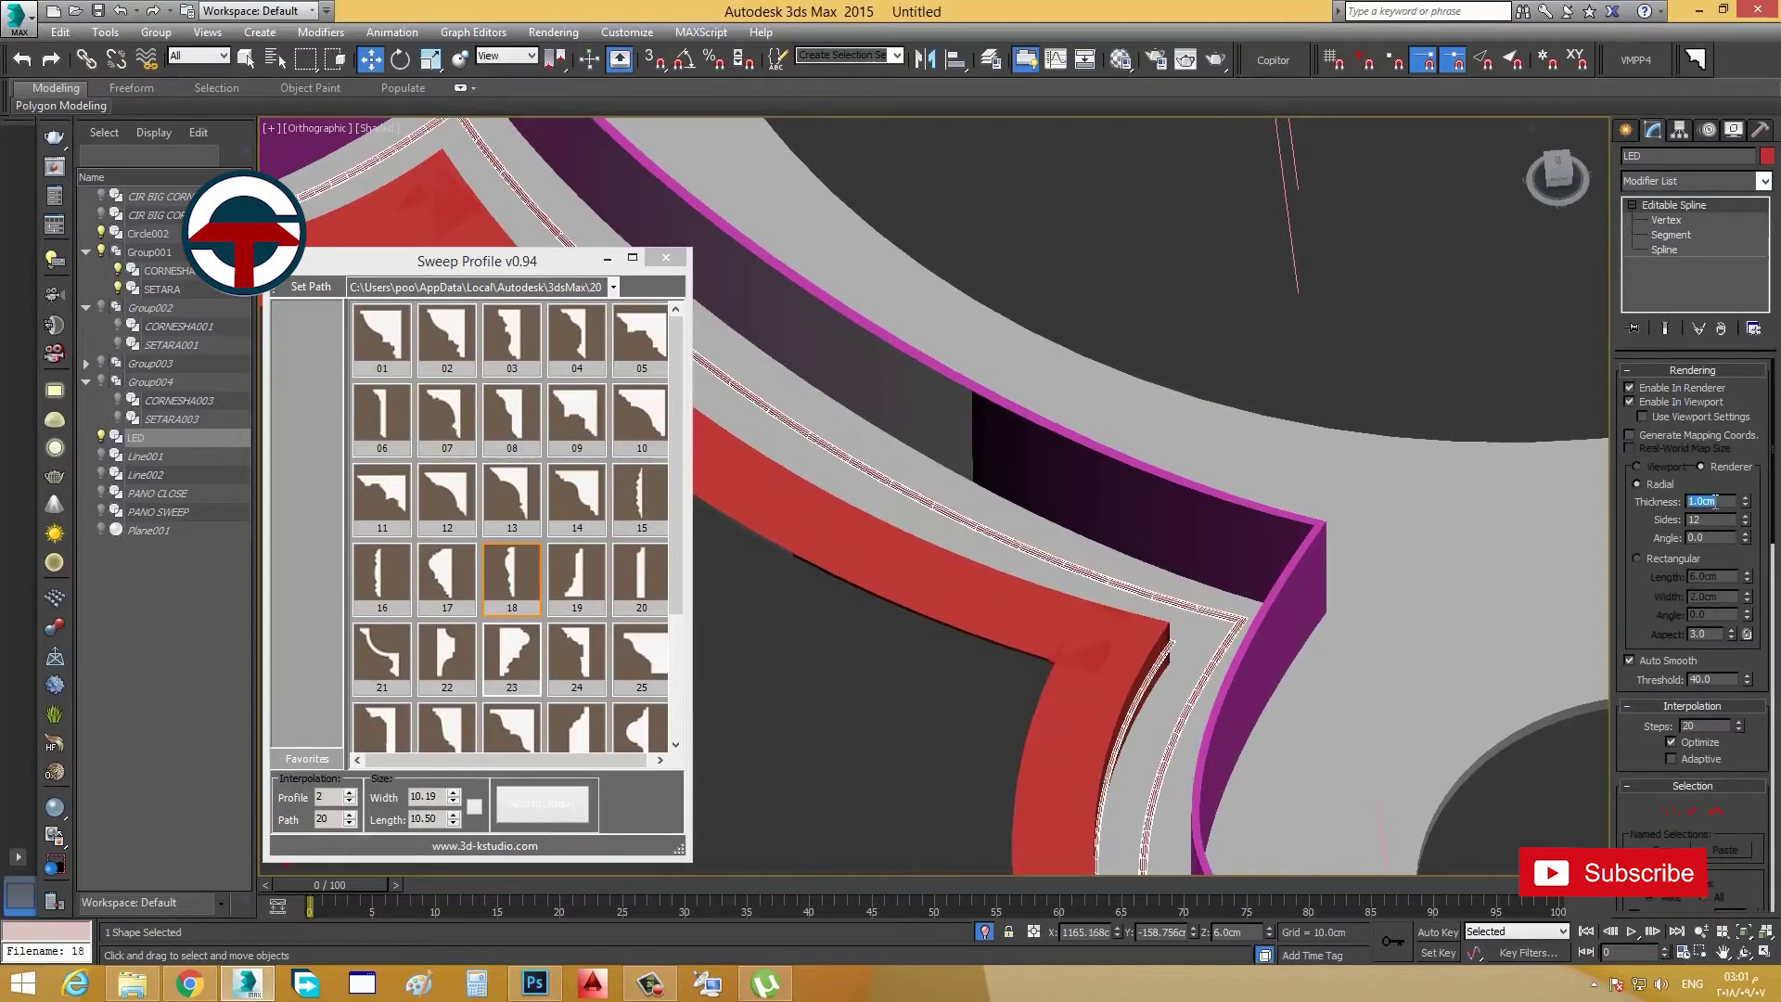
pyautogui.write('.5')
pyautogui.press('Return')
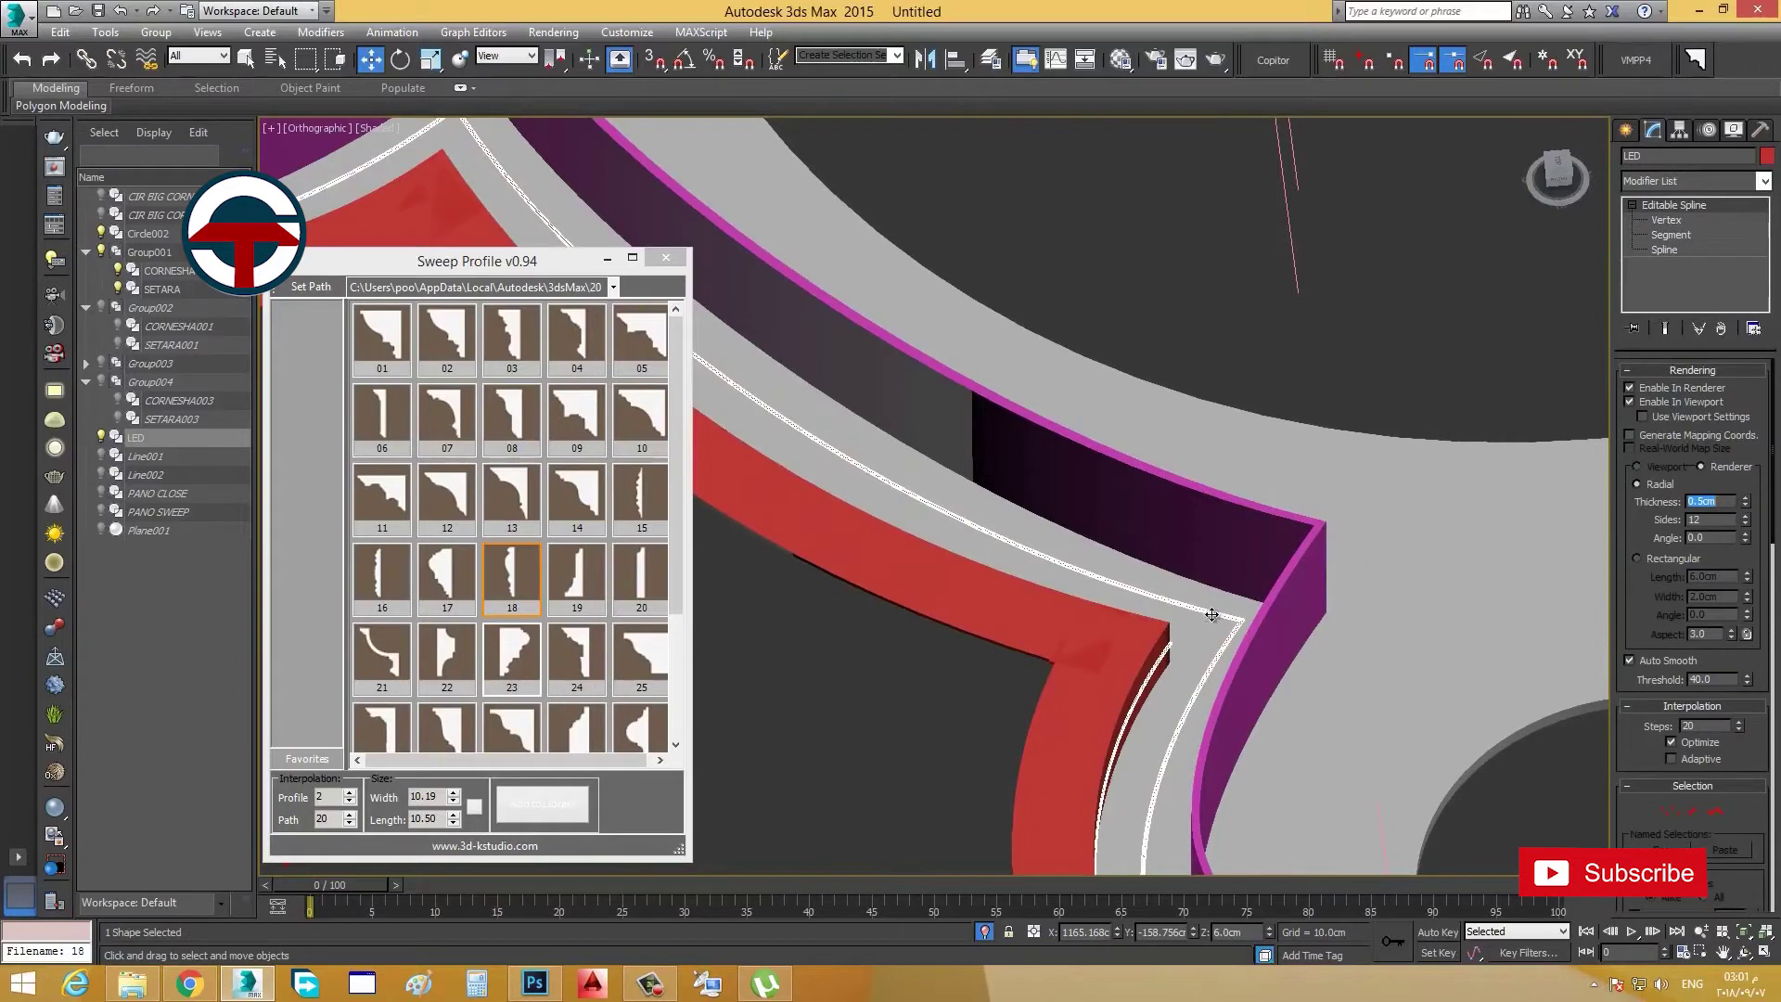
# Step: Convert the LED tube to an Editable Poly
pyautogui.scroll(8, 1211, 615)
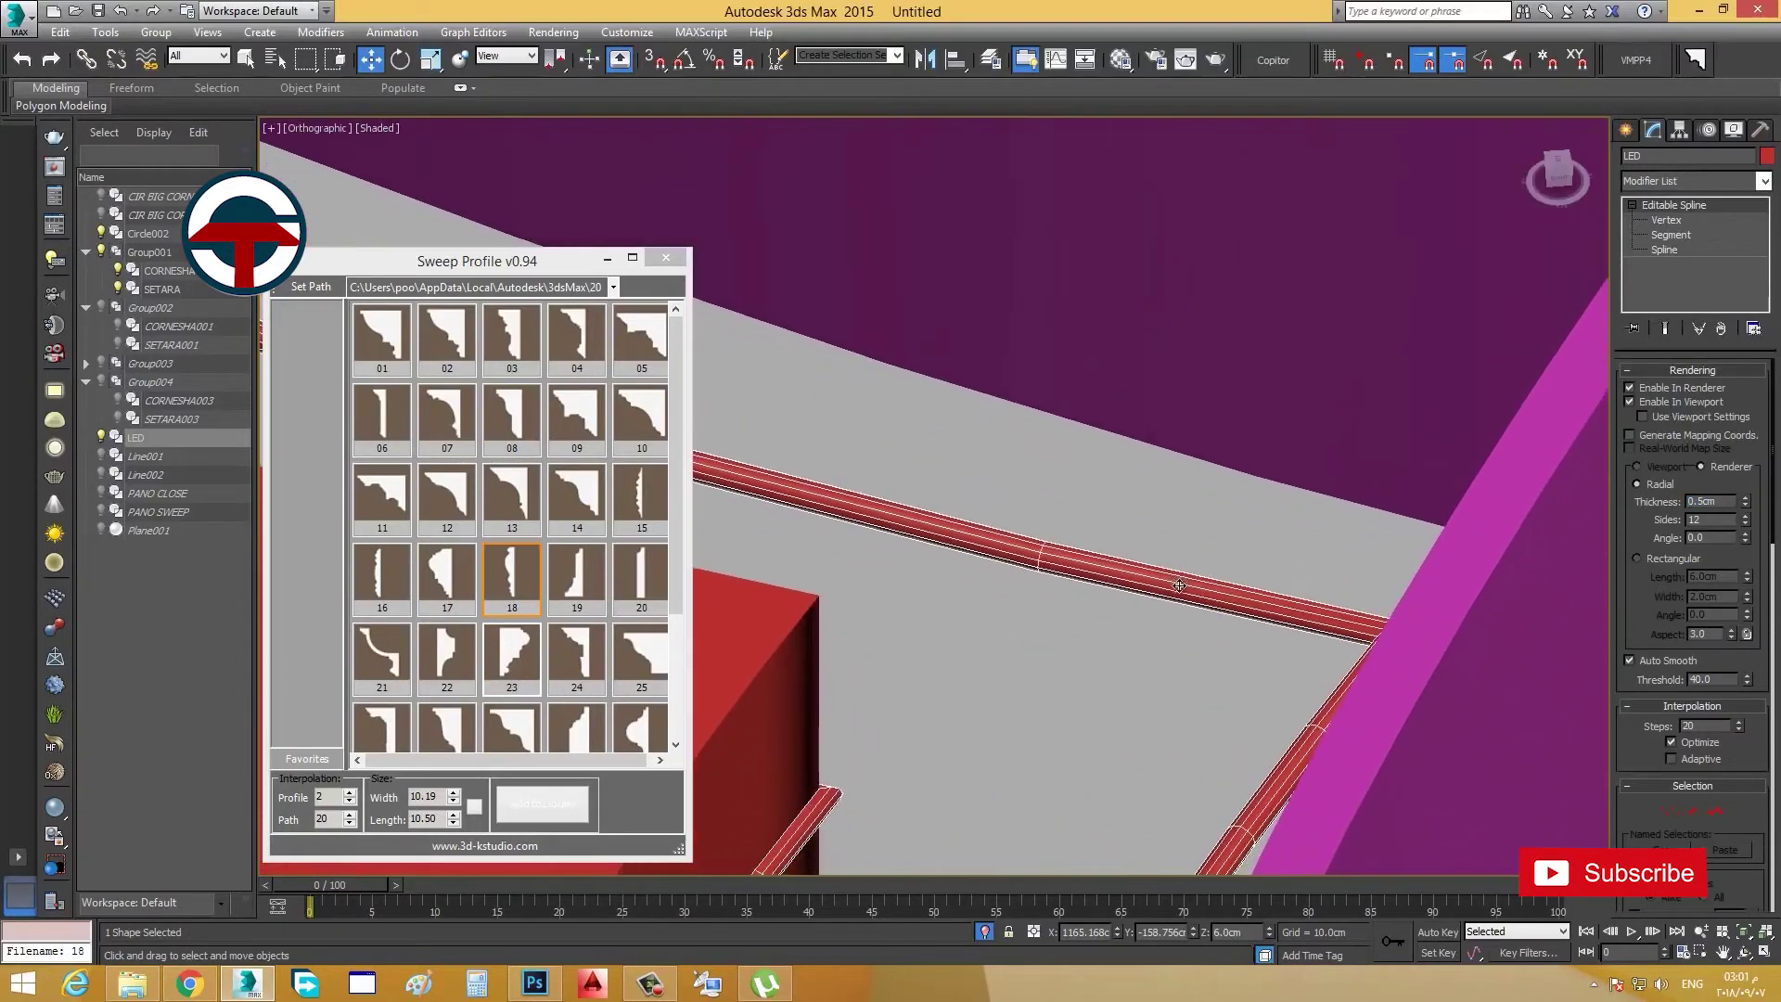
pyautogui.rightClick(1178, 586)
pyautogui.moveTo(1351, 768)
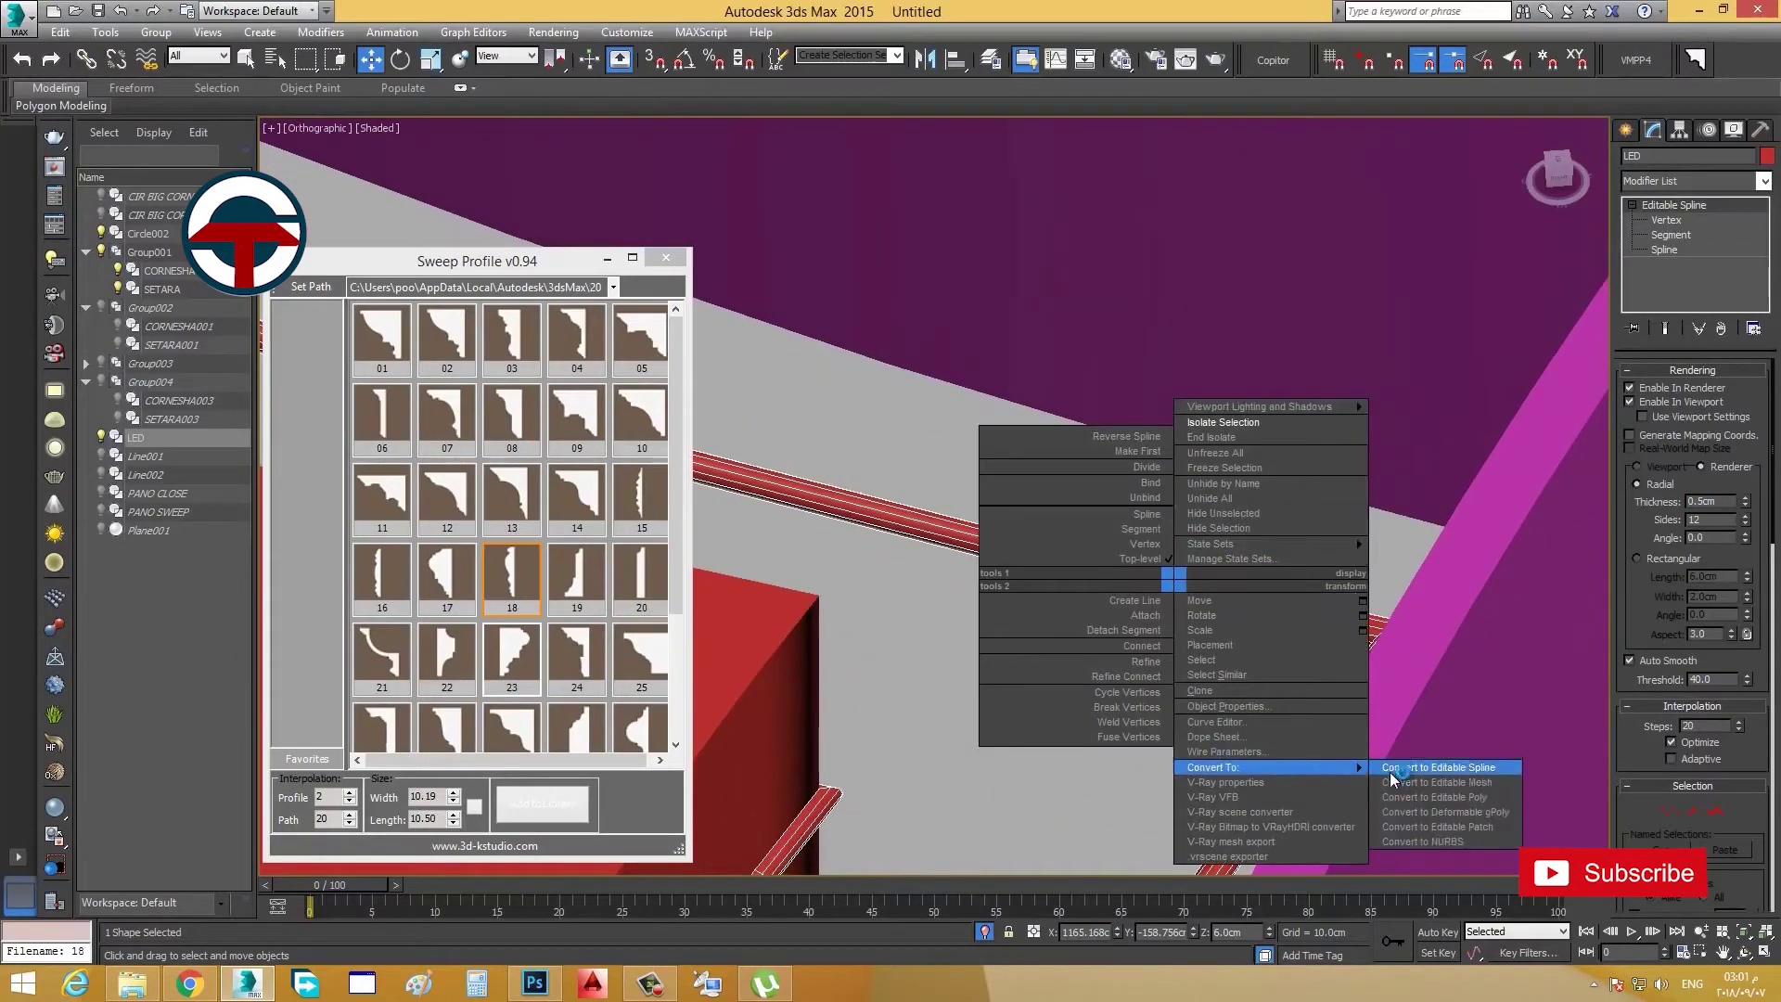
pyautogui.click(1419, 797)
# Step: Delete the inner tube element of the LED mesh, keep the outer one, and leave element editing
pyautogui.moveTo(1421, 452); pyautogui.dragTo(1451, 403, button='middle')
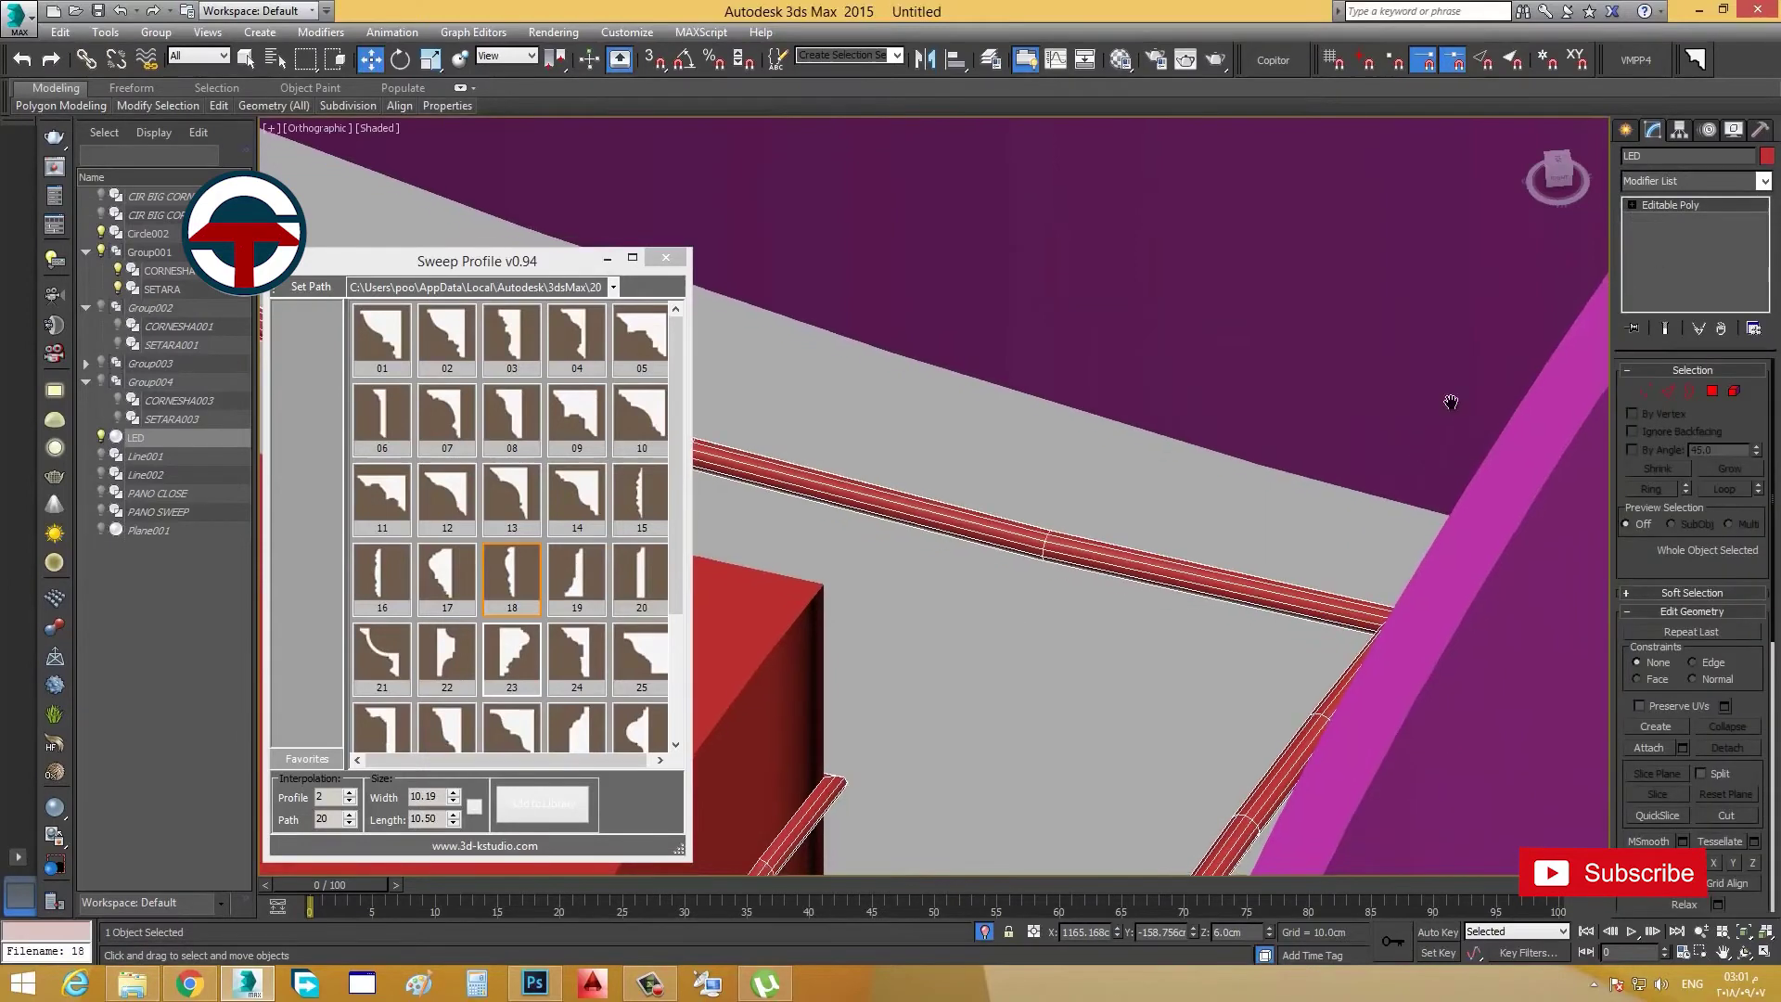
pyautogui.scroll(-6, 1449, 406)
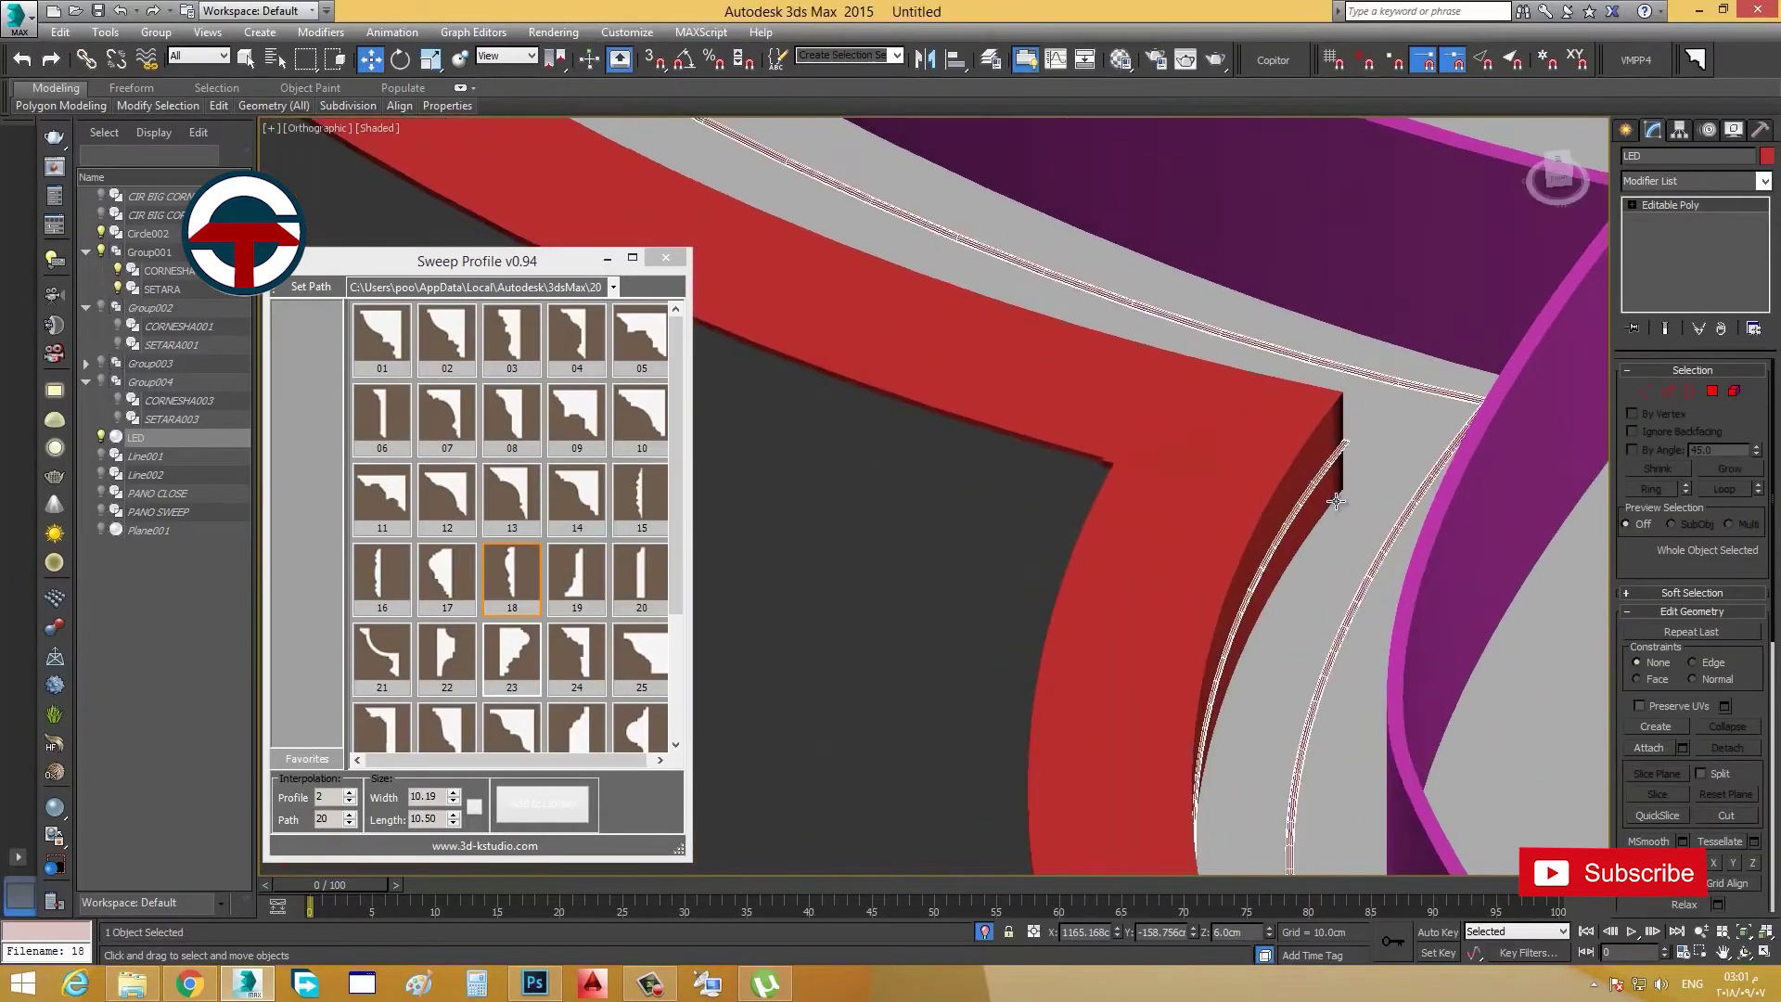
pyautogui.click(1631, 205)
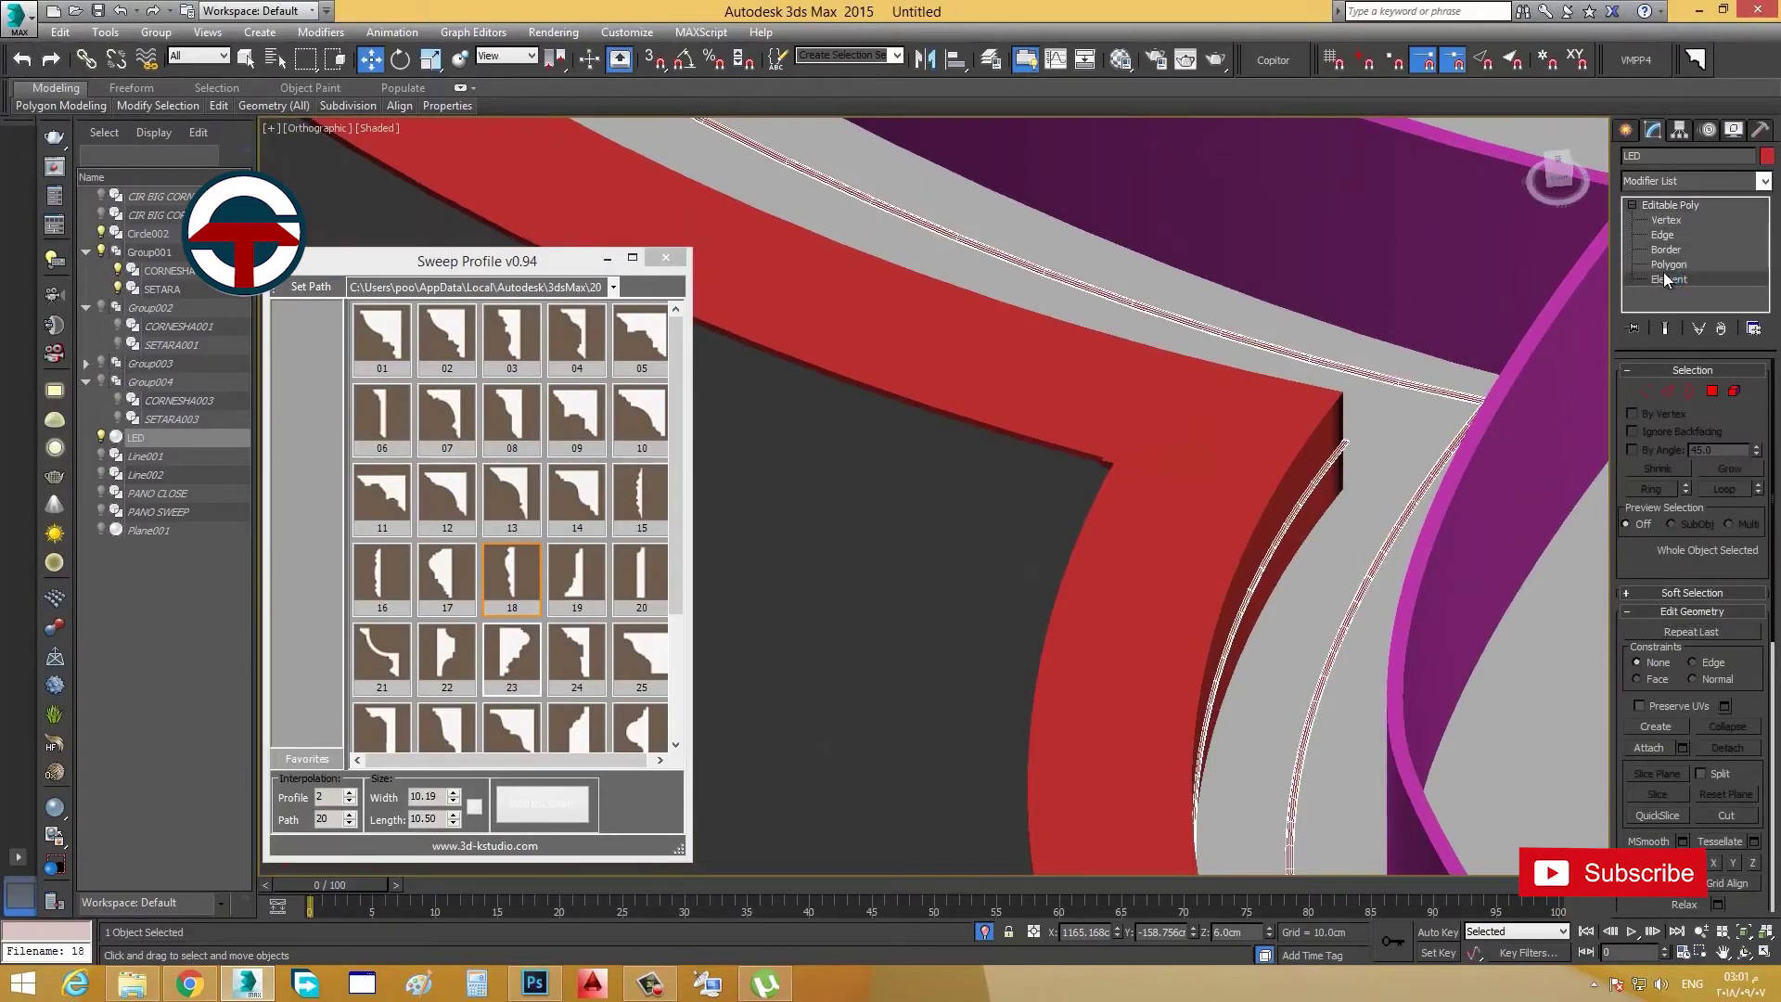
pyautogui.click(1667, 279)
pyautogui.click(1328, 469)
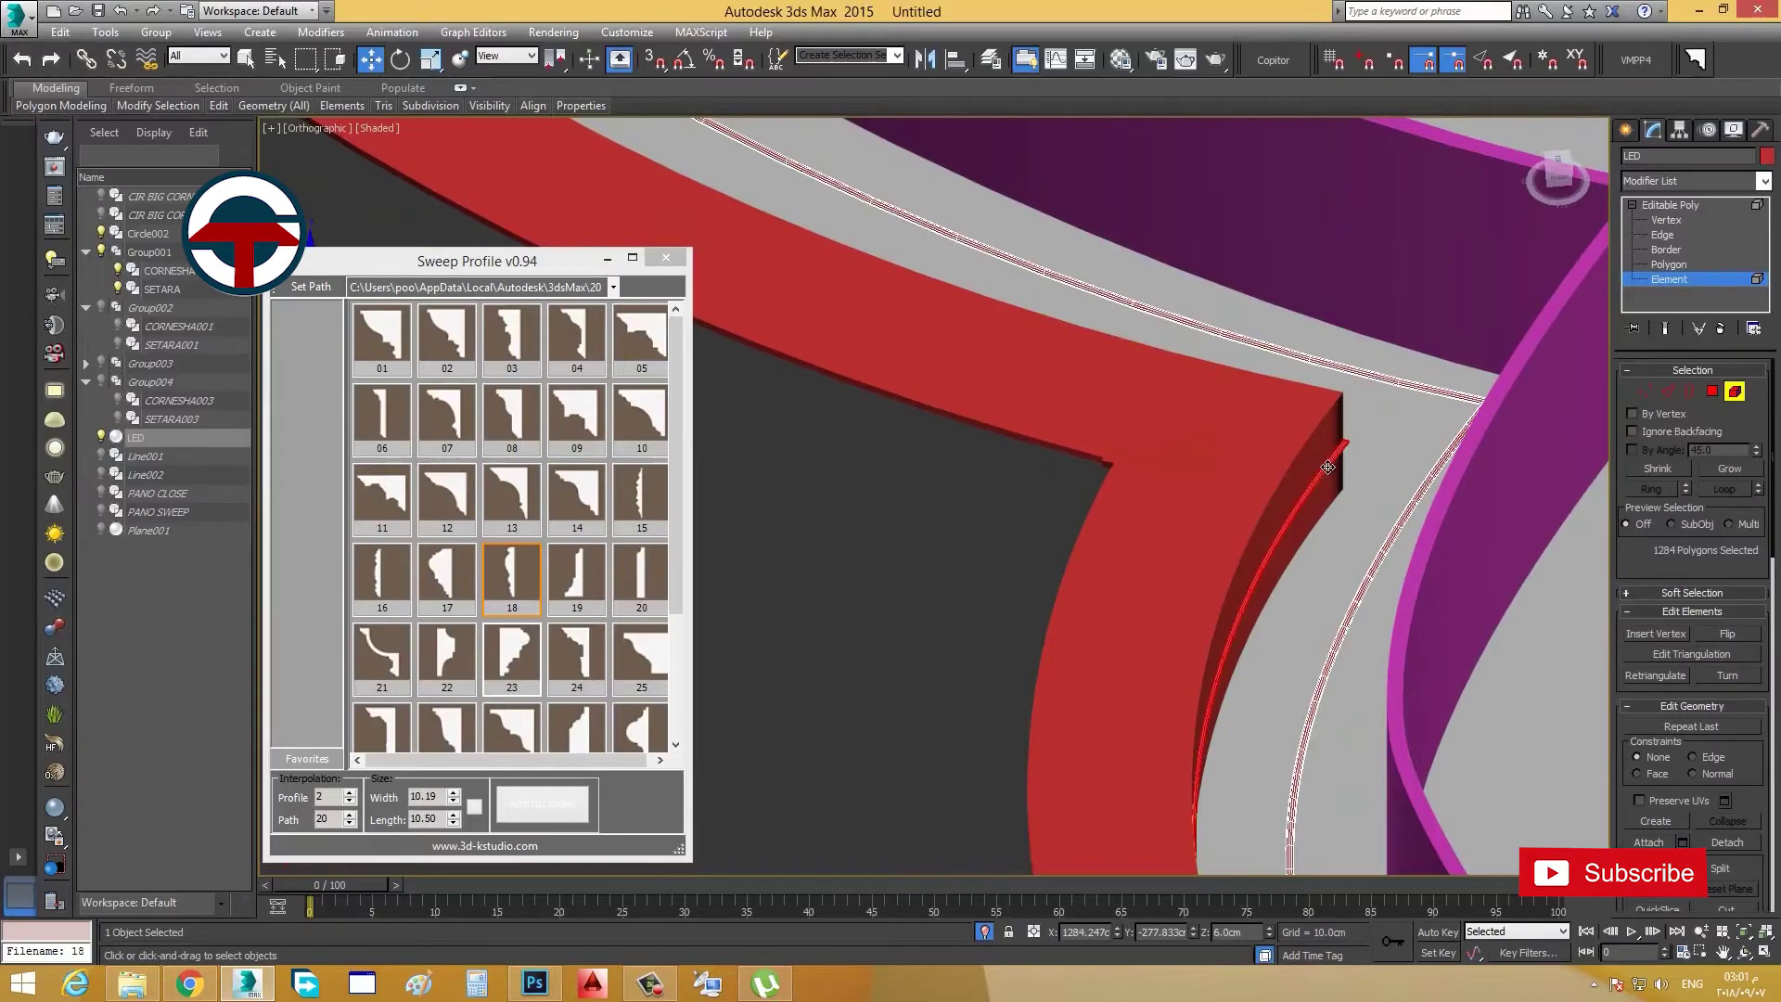
pyautogui.press('F3')
pyautogui.hotkey('ctrl', 'd')
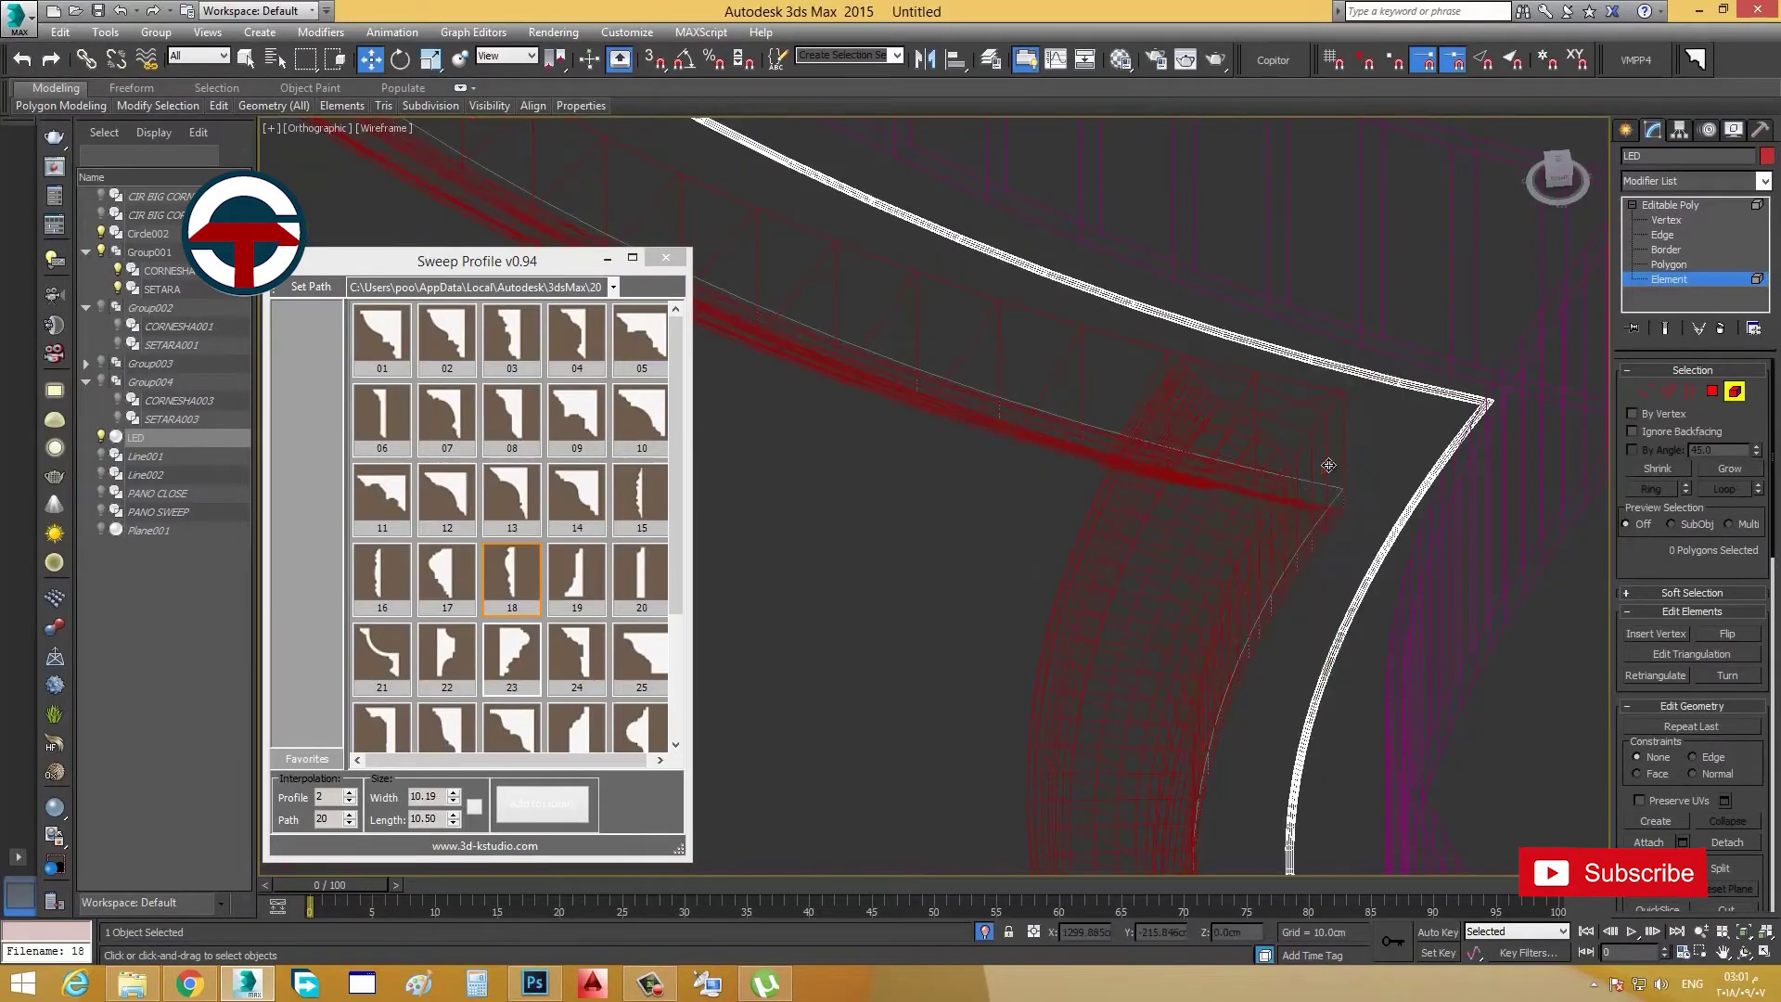
pyautogui.press('F3')
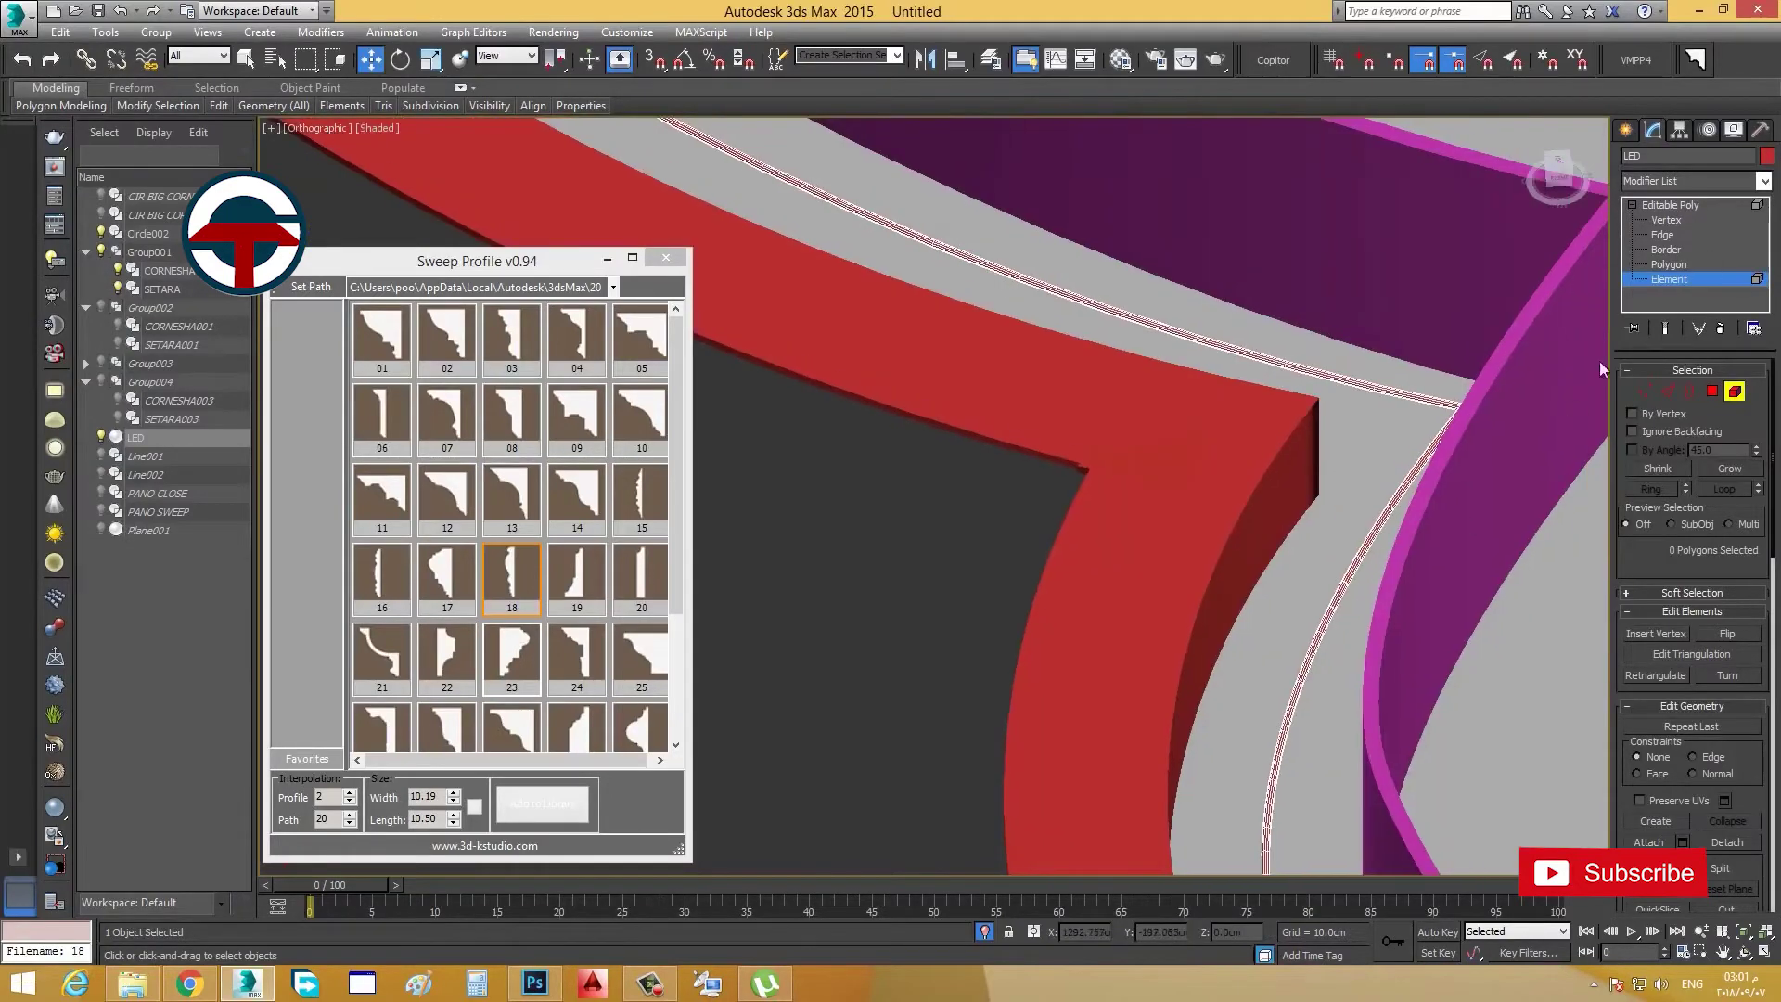
pyautogui.click(1673, 205)
# Step: Create a plane-type VRayLight inside the corner opening, with a half-length of about 2.6 cm and half-width of about 0.9 cm
pyautogui.moveTo(1421, 460); pyautogui.dragTo(1247, 497, button='middle')
pyautogui.scroll(-2, 1256, 445)
pyautogui.click(1625, 130)
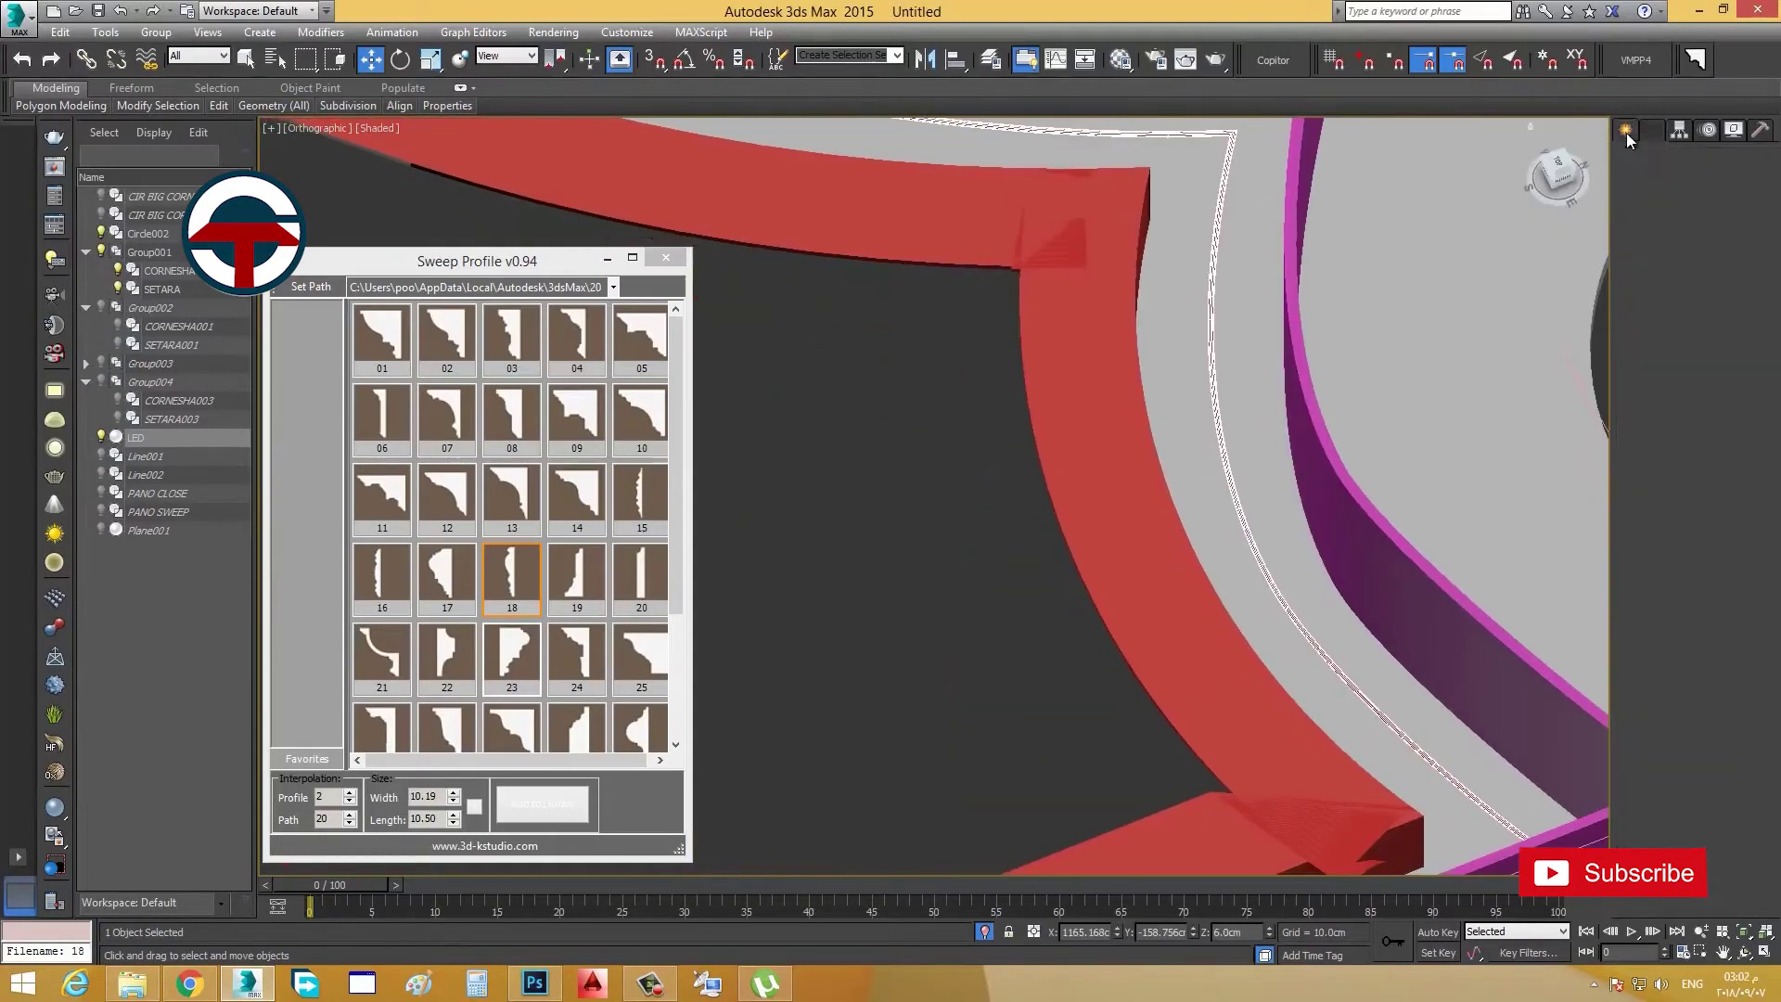
pyautogui.click(1676, 160)
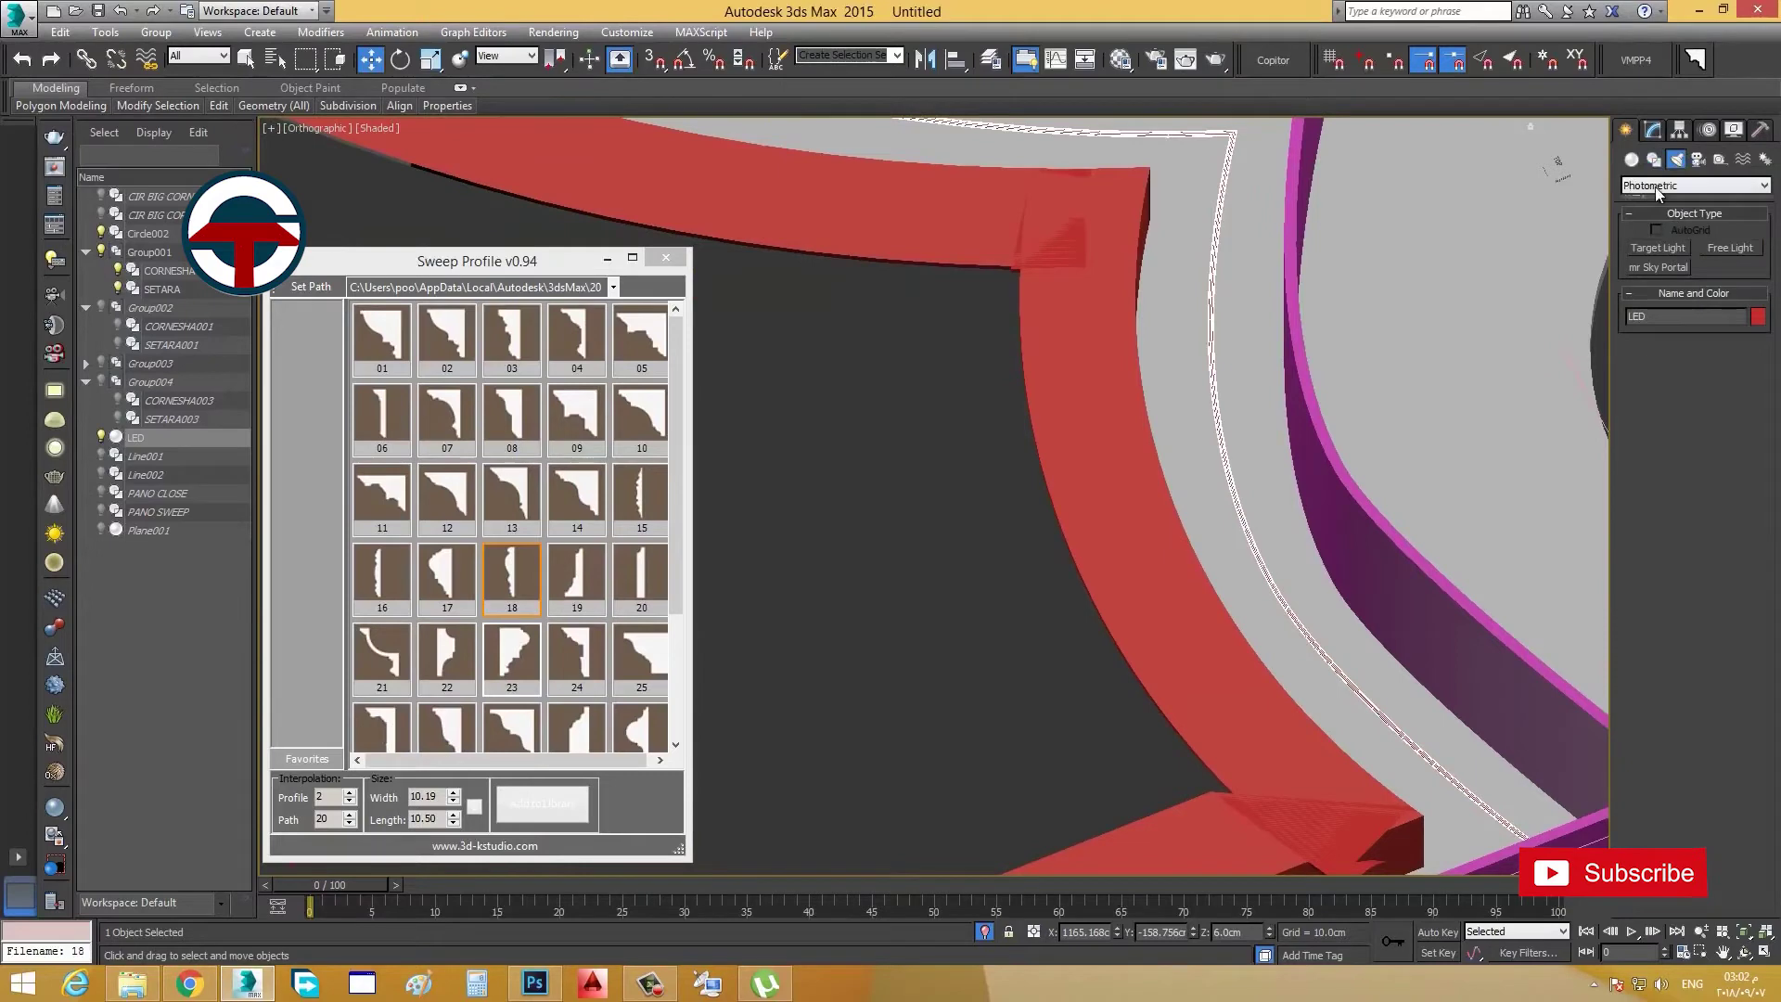
pyautogui.click(1655, 187)
pyautogui.click(1682, 231)
pyautogui.click(1658, 248)
pyautogui.moveTo(868, 592); pyautogui.dragTo(867, 623)
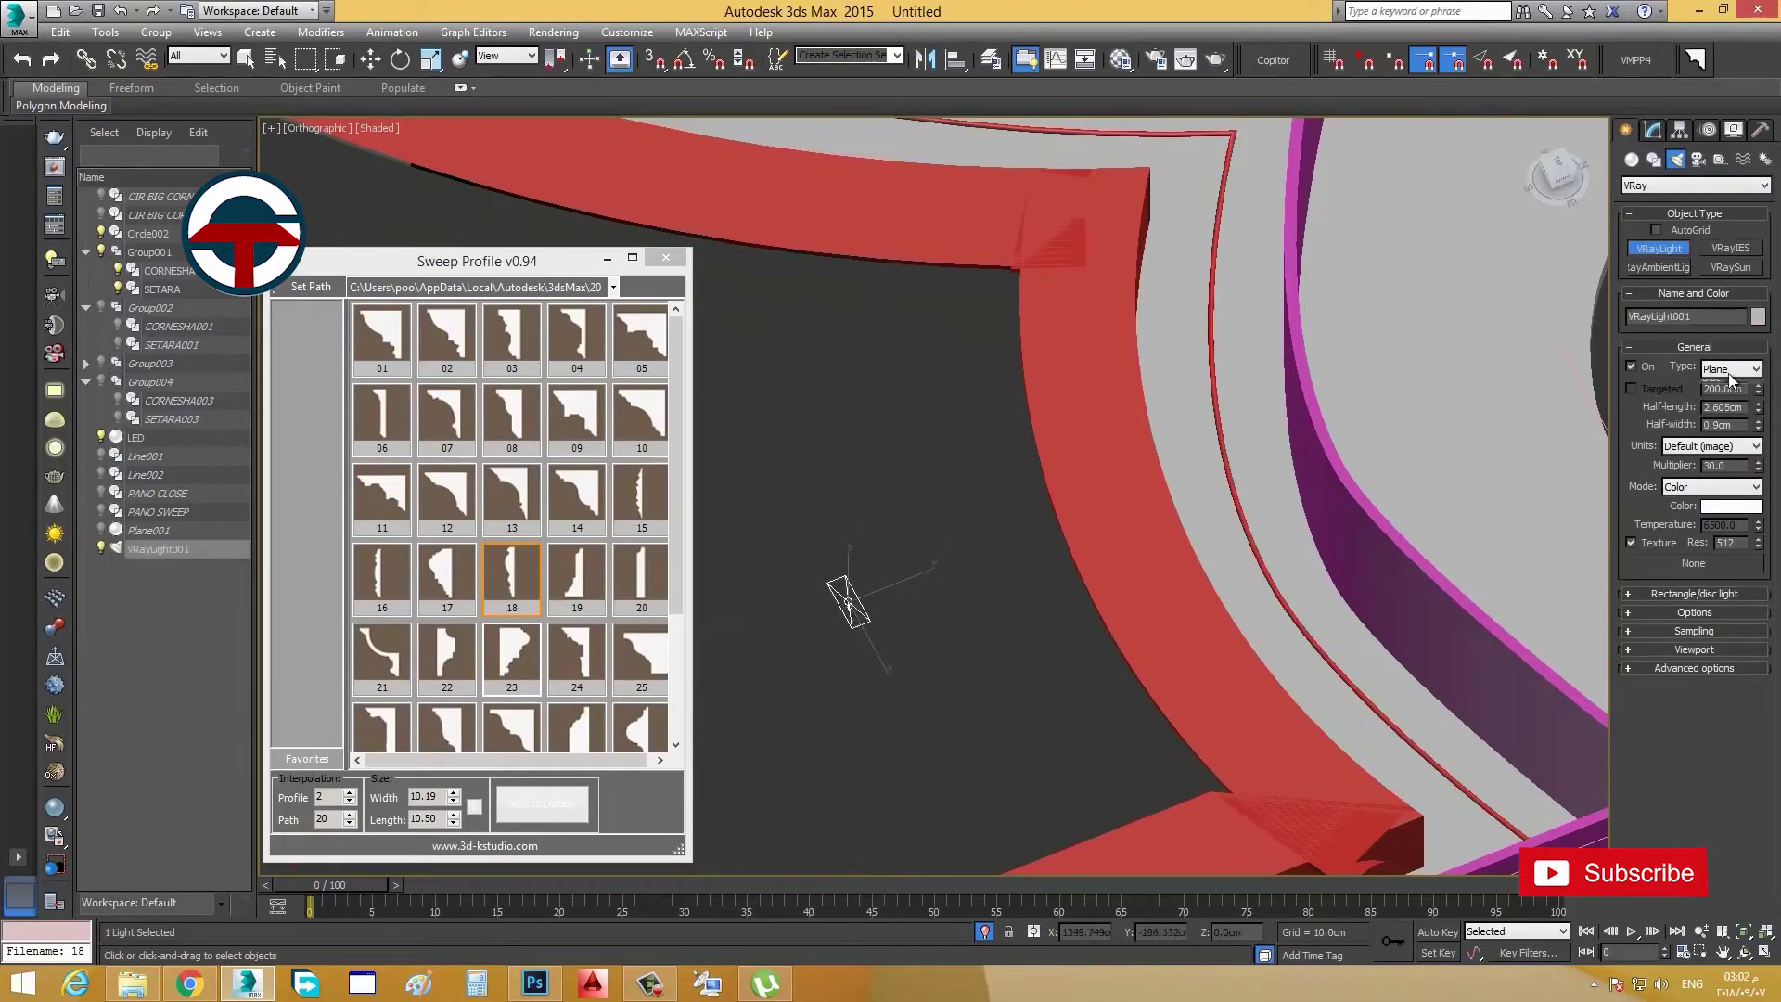
# Step: Change the VRayLight type to Mesh, pick the LED tube as its mesh, and deselect the light
pyautogui.click(1727, 416)
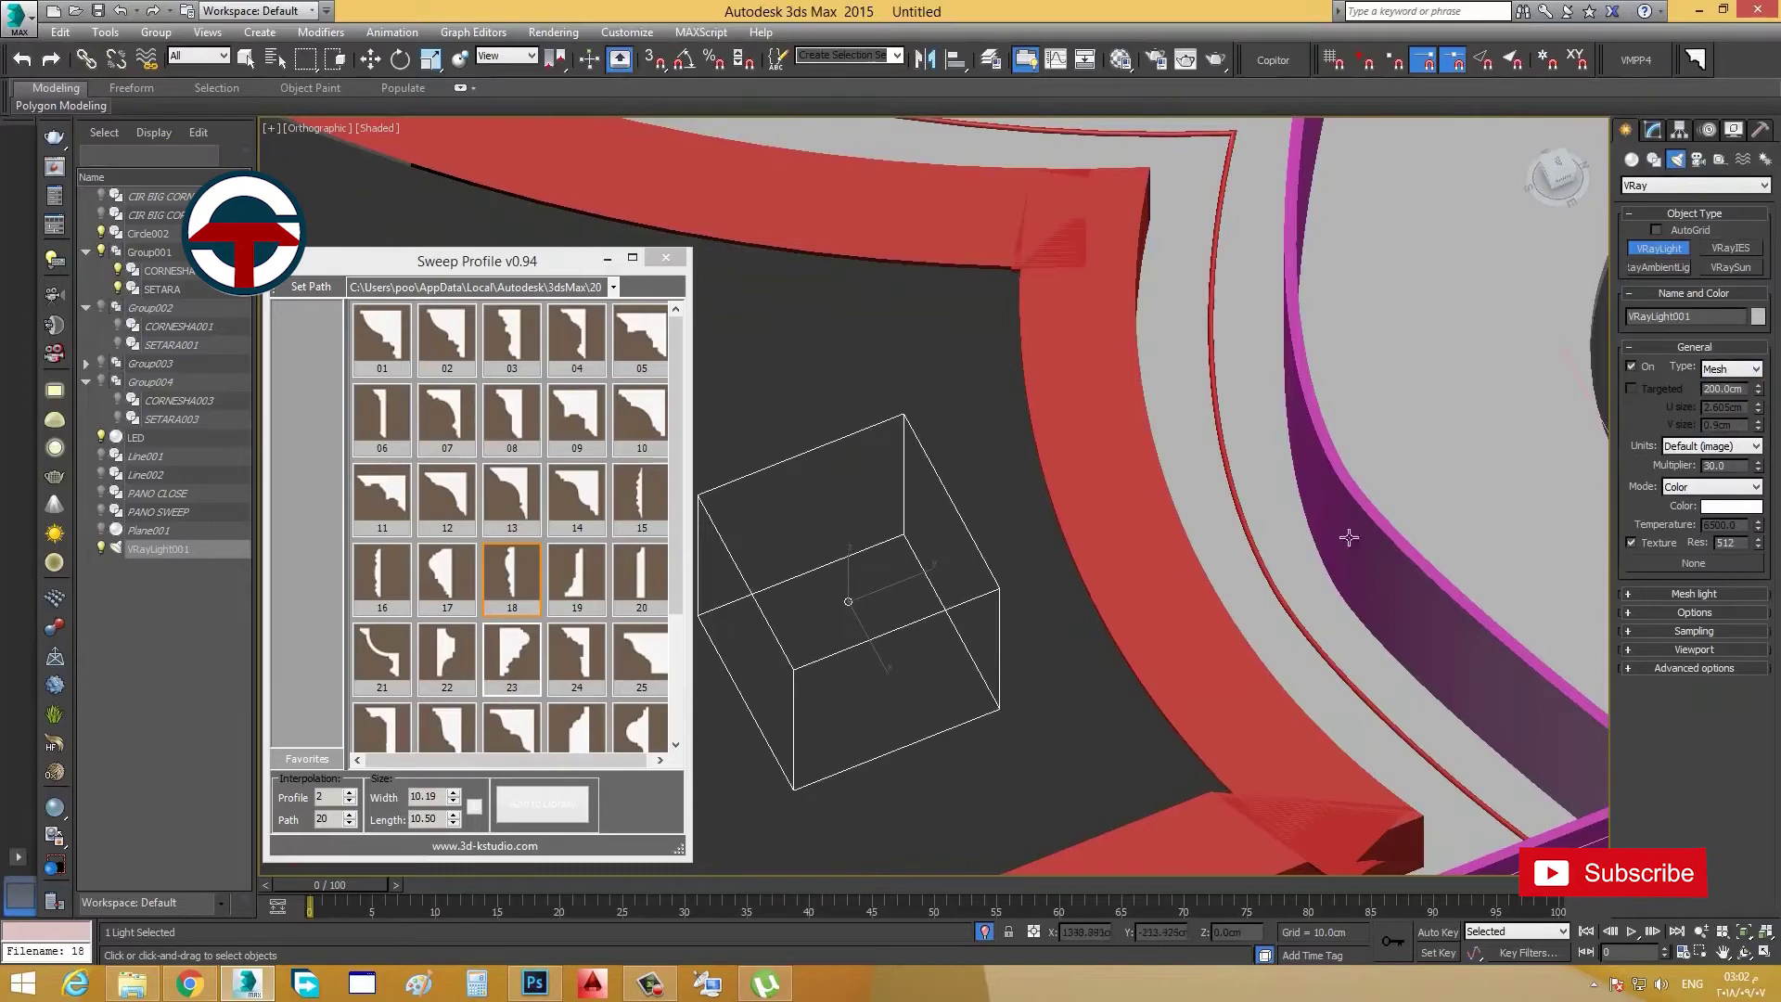
pyautogui.click(1695, 594)
pyautogui.press('w')
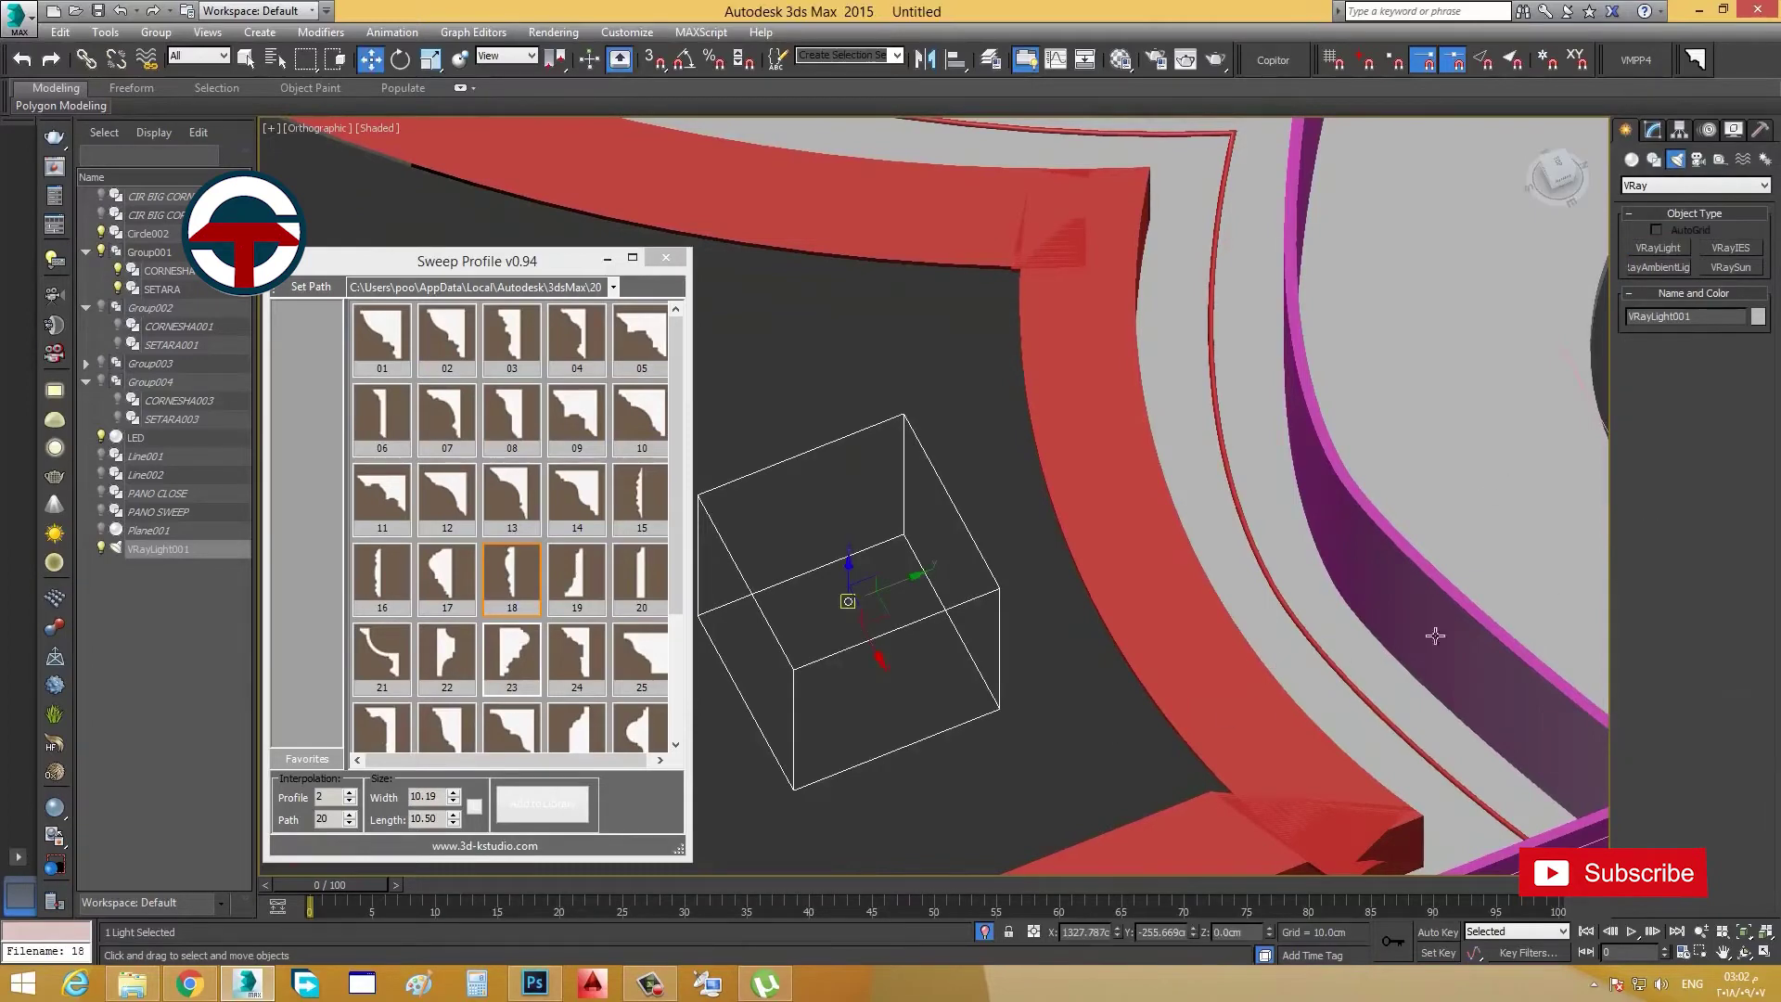
pyautogui.click(1653, 130)
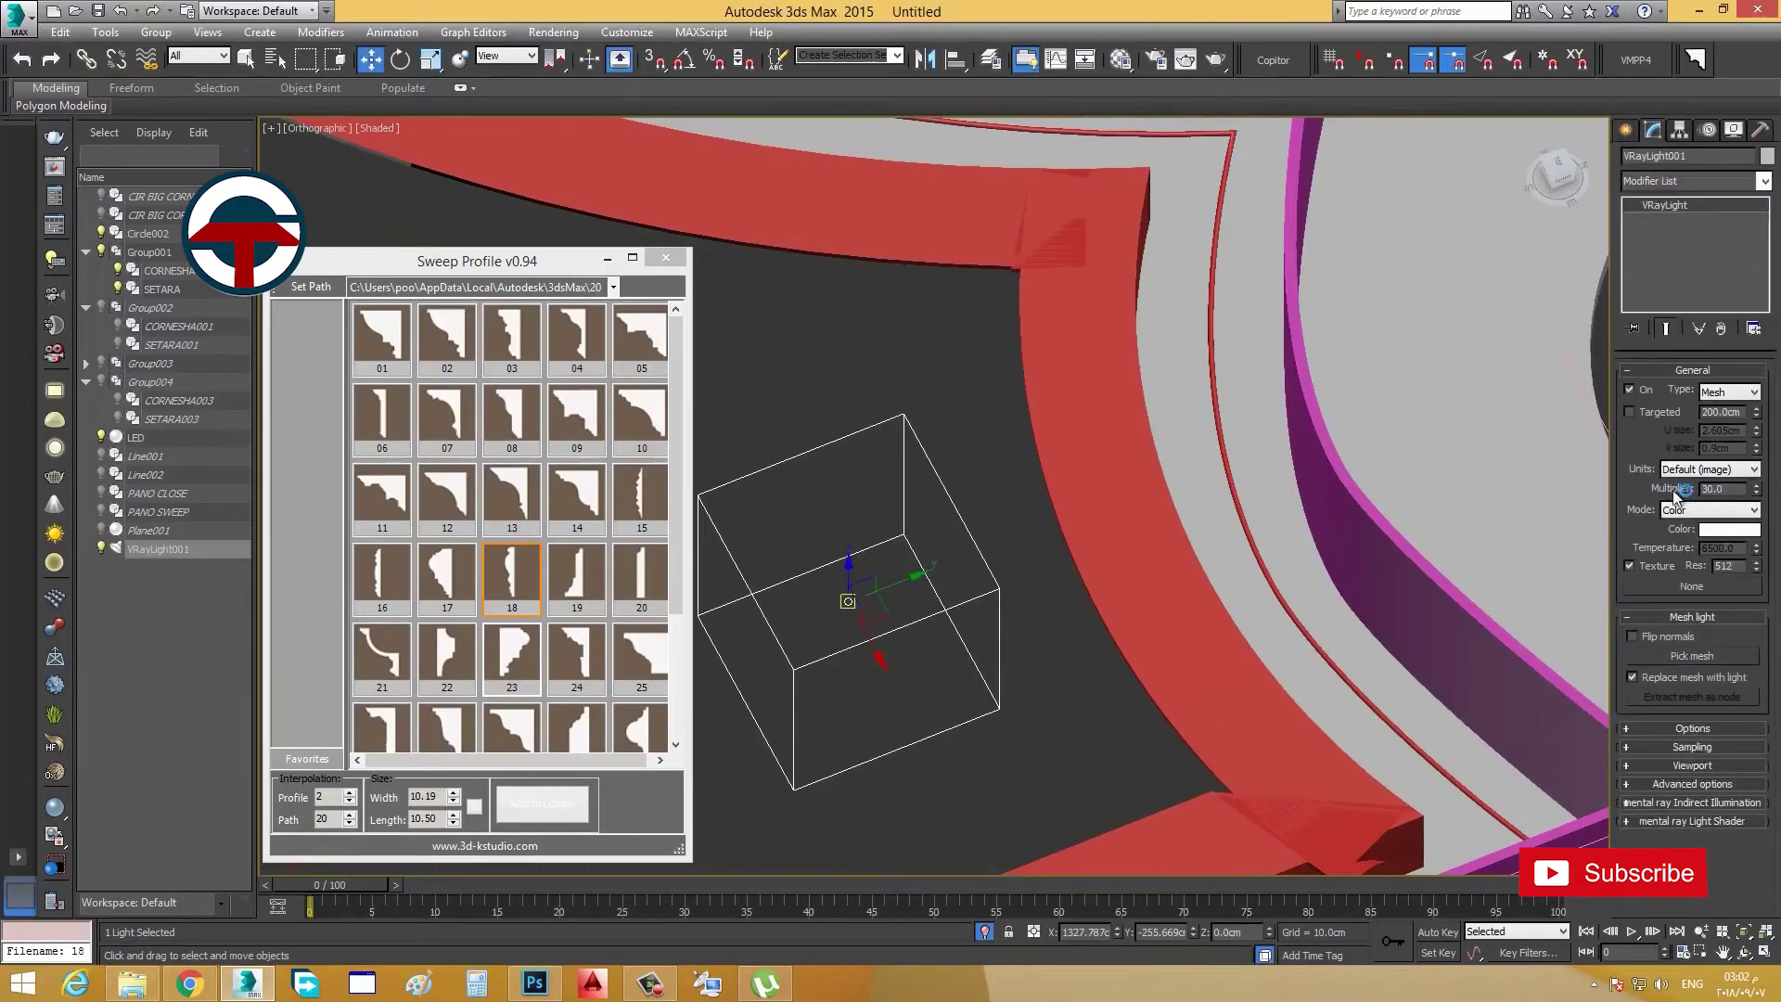
pyautogui.click(1673, 655)
pyautogui.scroll(6, 981, 670)
pyautogui.scroll(3, 1147, 573)
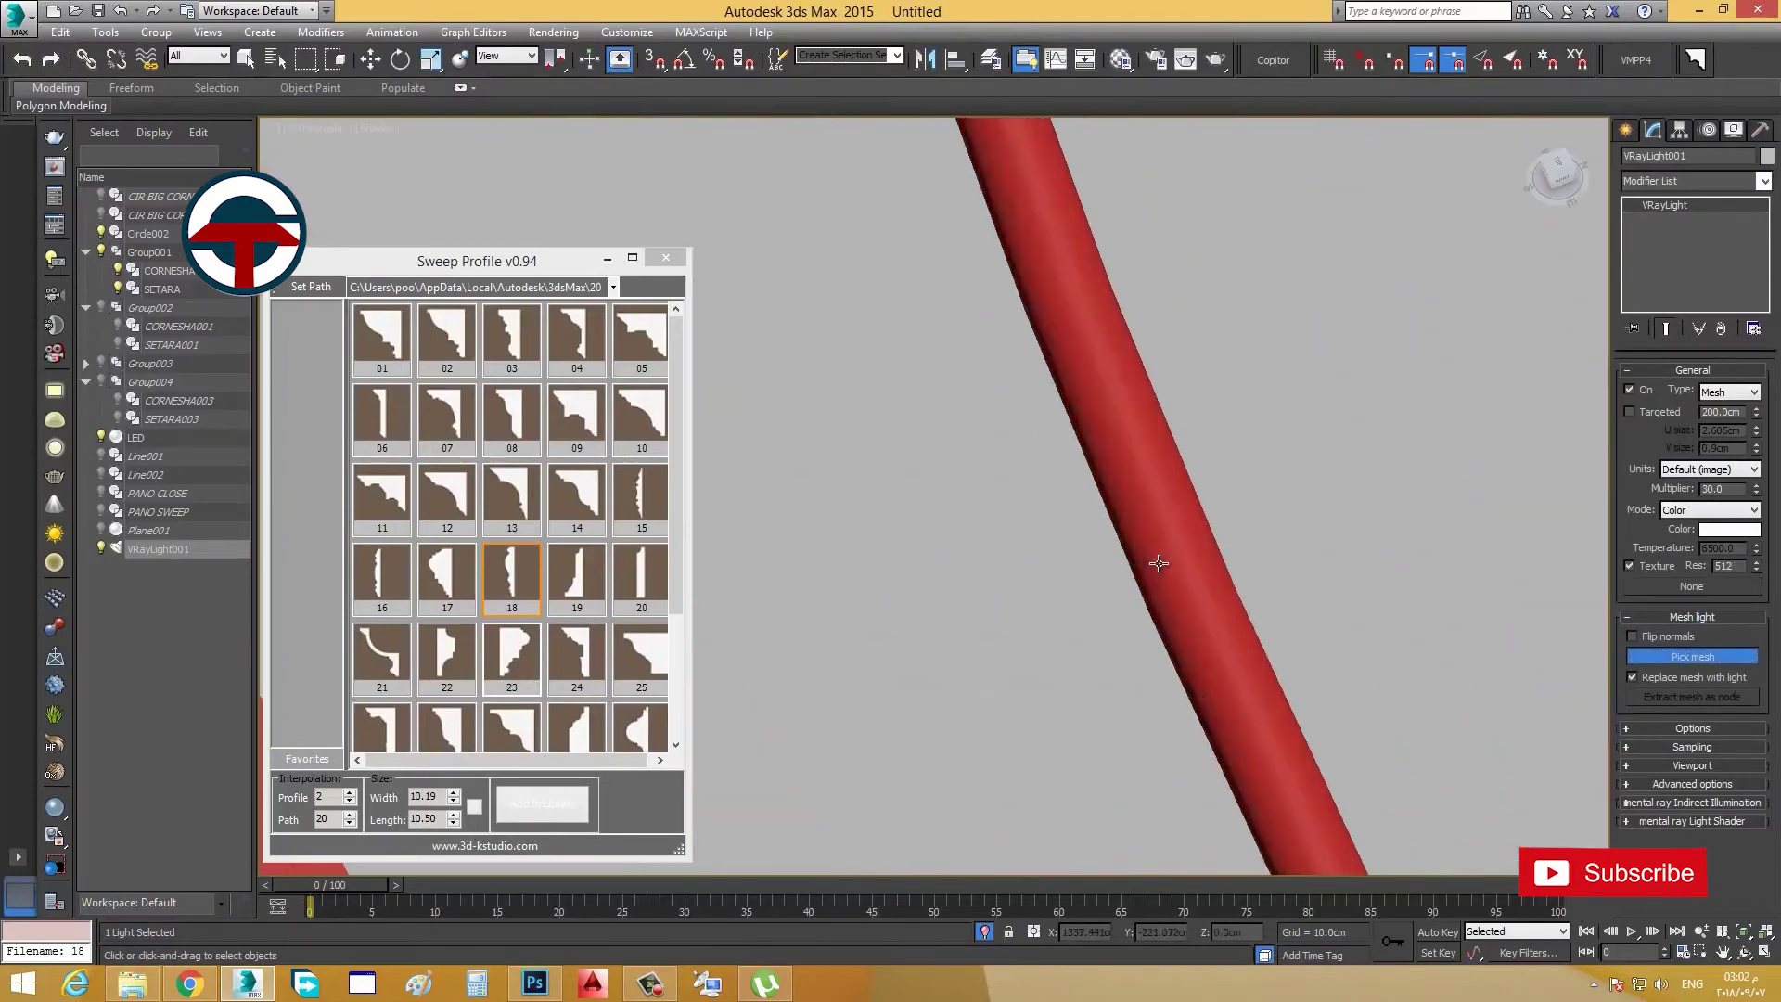
pyautogui.click(1153, 557)
pyautogui.scroll(-6, 1153, 557)
pyautogui.click(880, 636)
# Step: End isolation to bring back the whole ceiling and show it in wireframe from the top
pyautogui.scroll(-8, 1150, 608)
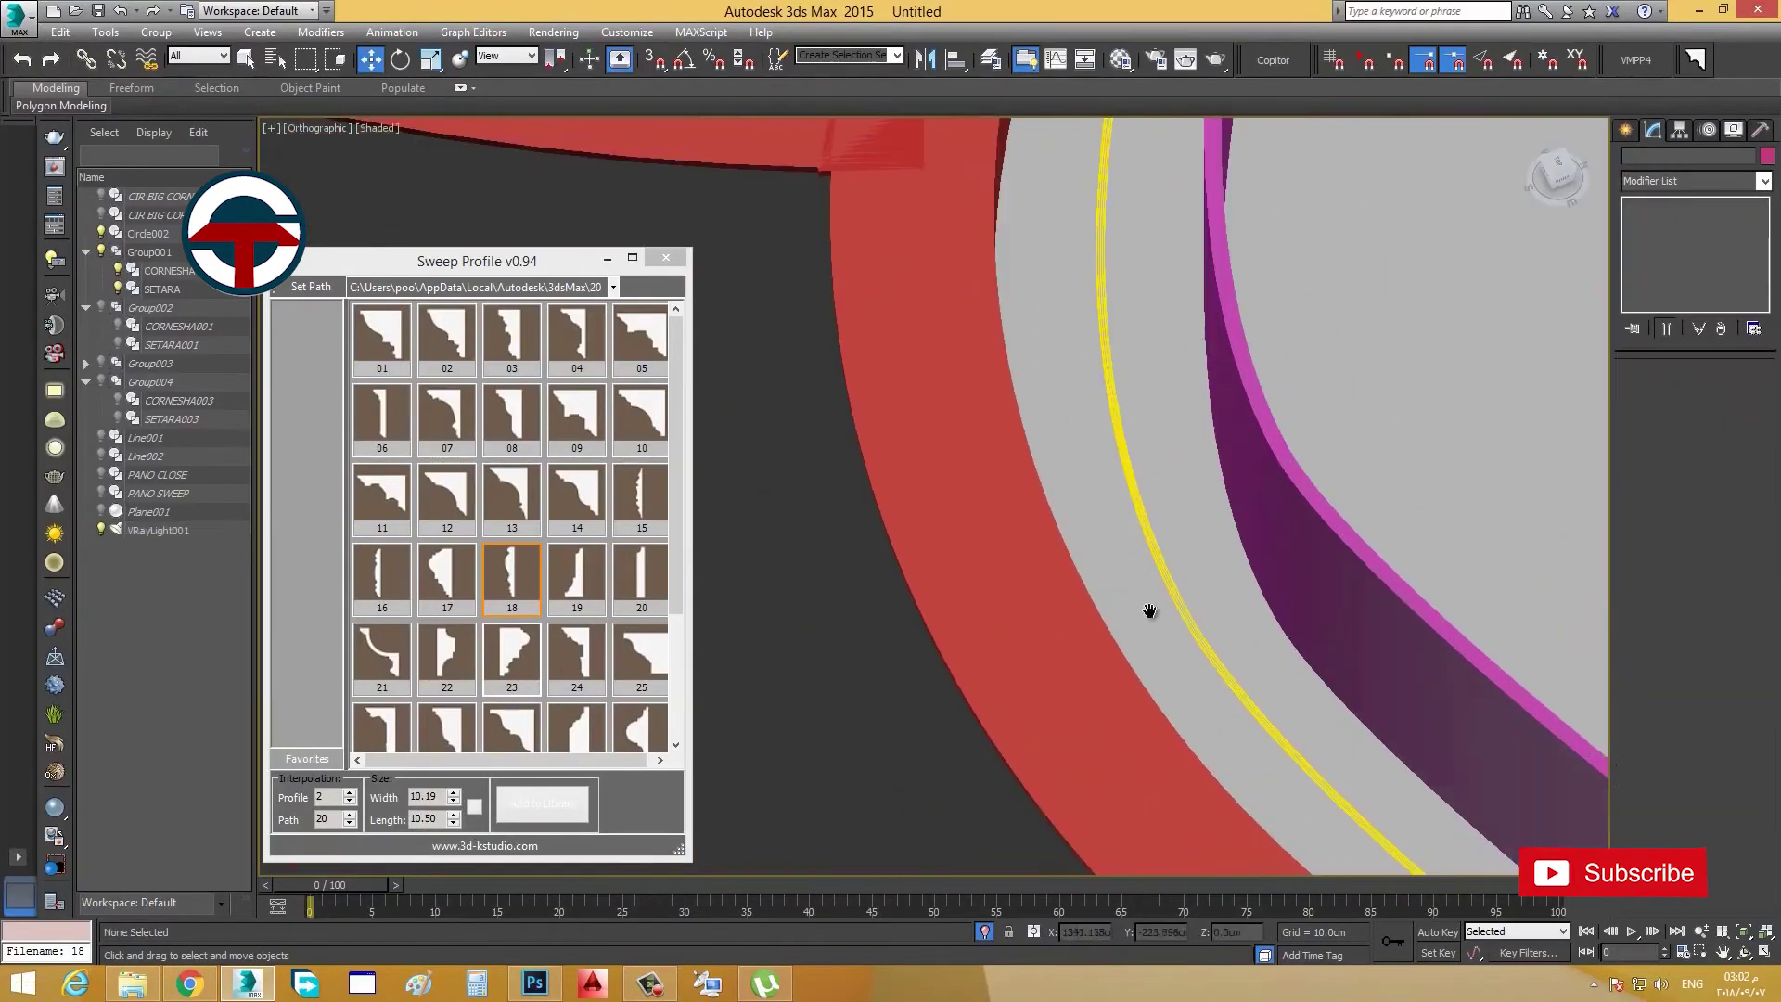
pyautogui.scroll(-5, 1169, 560)
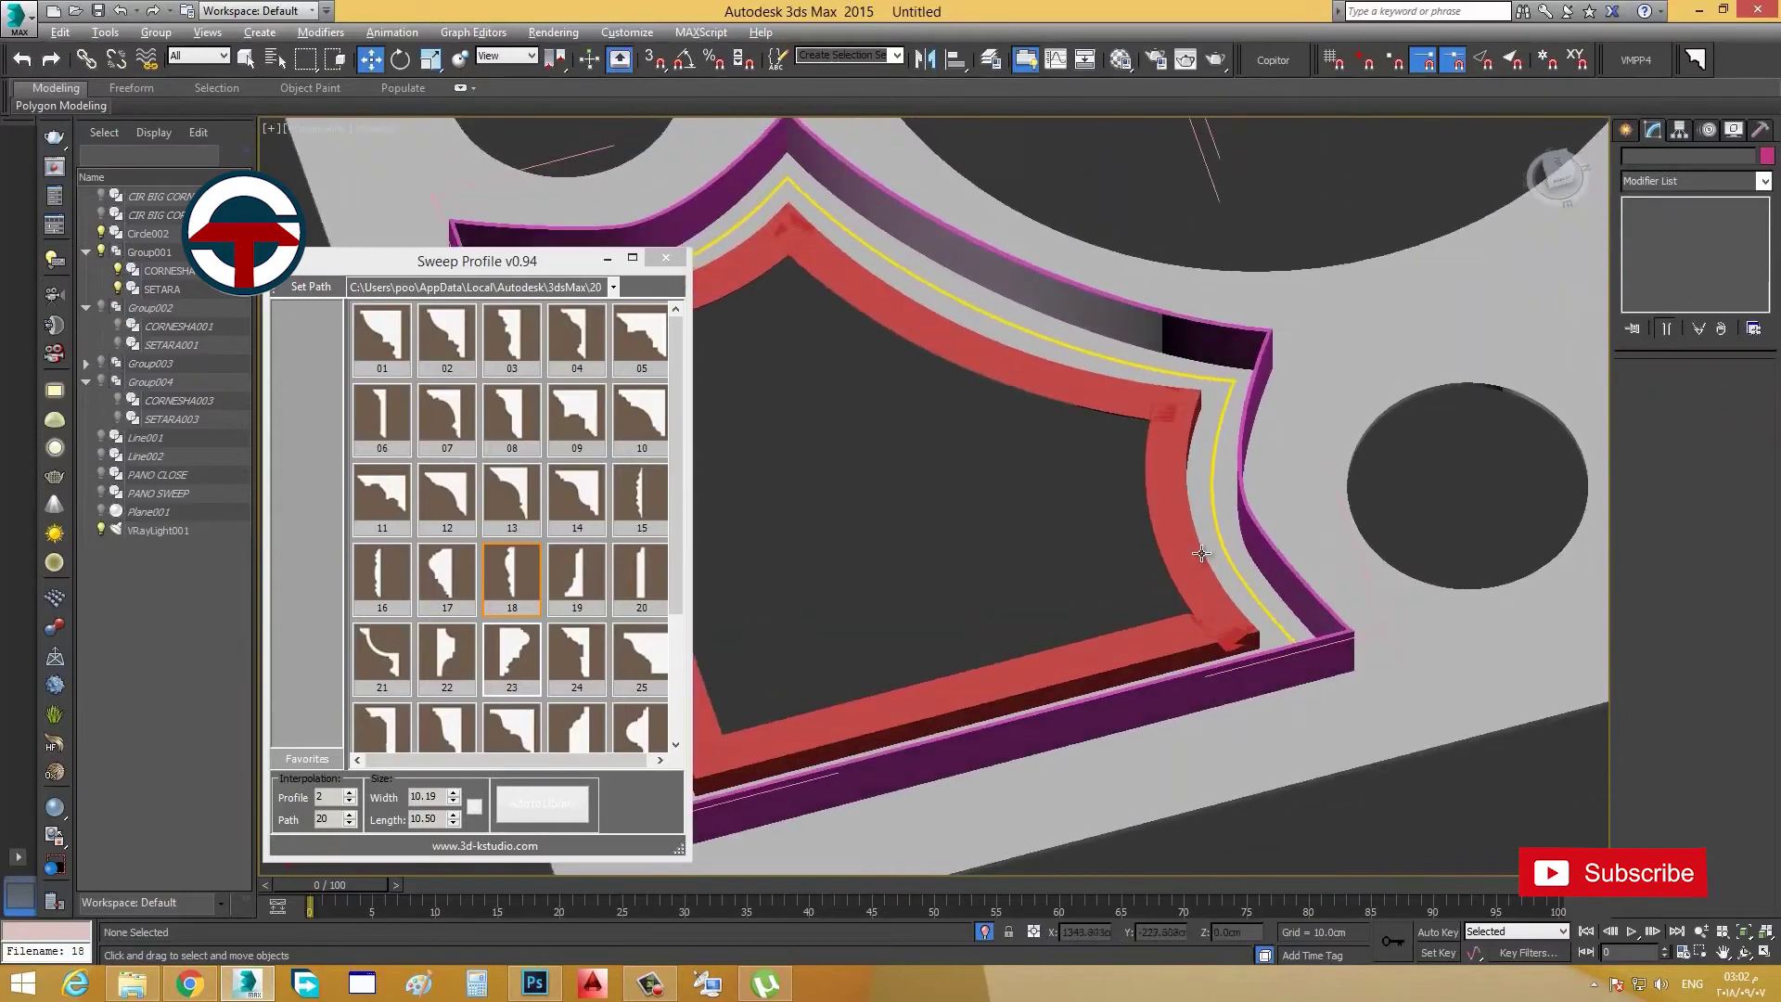
pyautogui.keyDown('alt'); pyautogui.moveTo(1169, 559); pyautogui.dragTo(1264, 191, button='middle'); pyautogui.keyUp('alt')
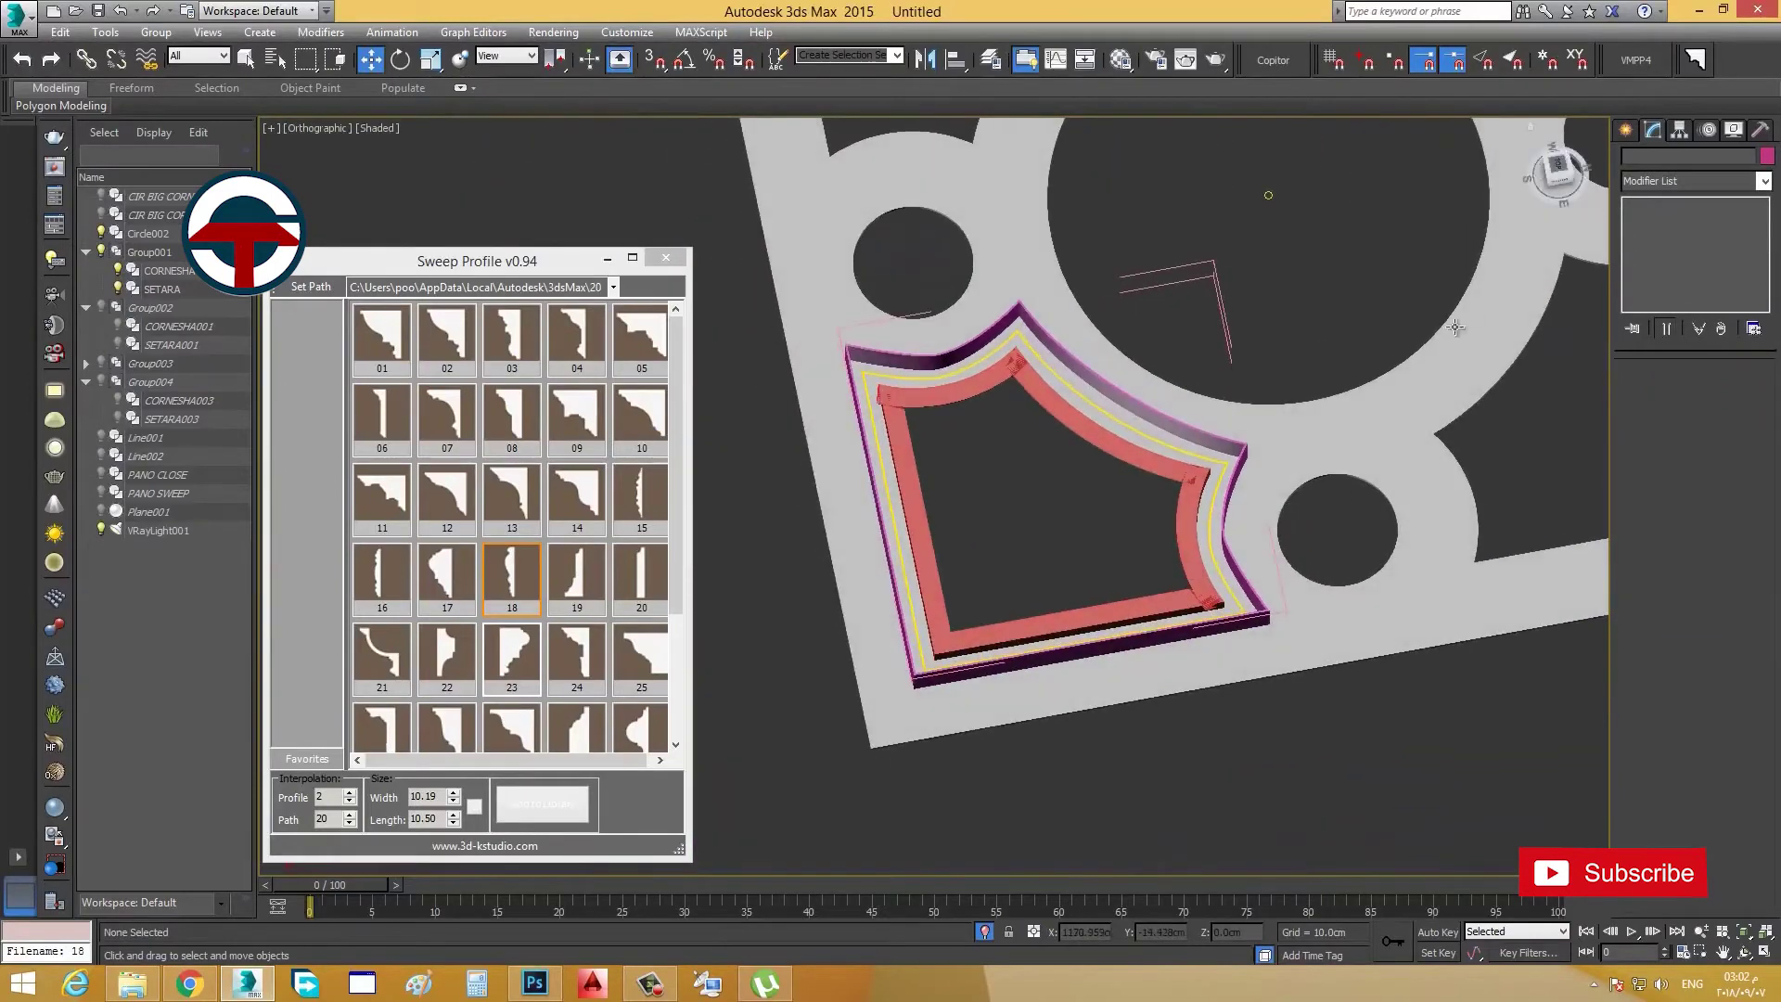
pyautogui.click(1540, 163)
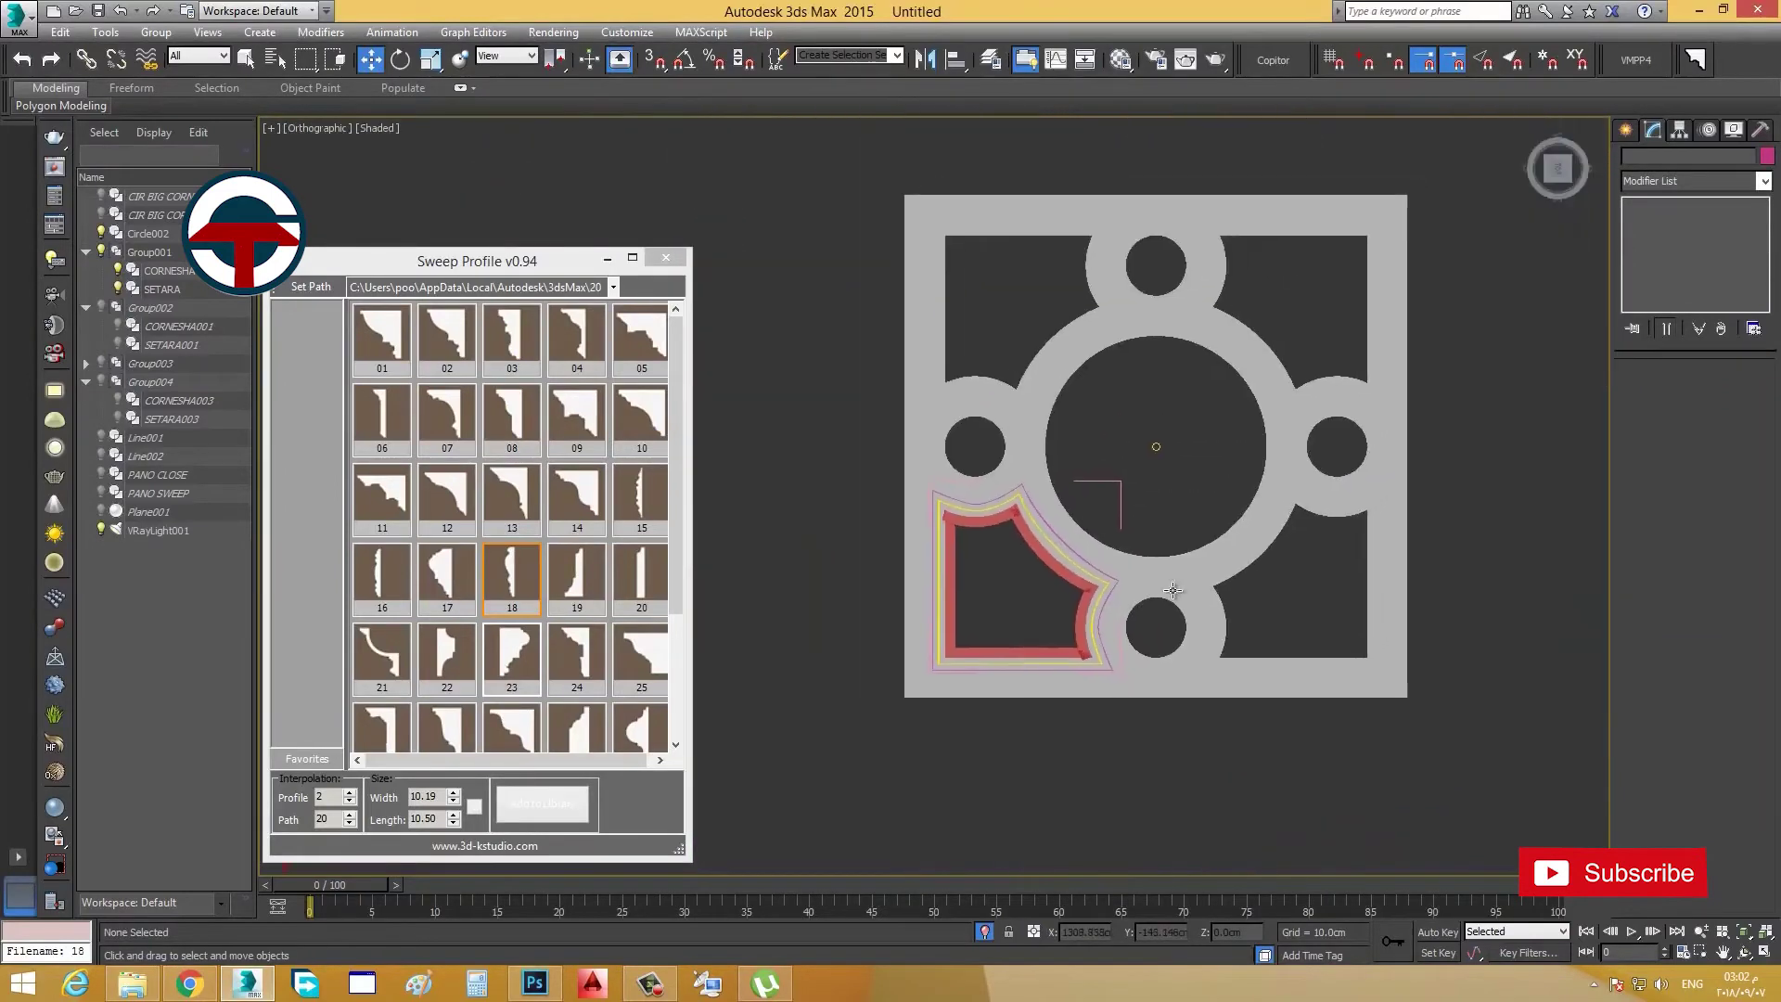
pyautogui.rightClick(1527, 398)
pyautogui.click(1569, 248)
pyautogui.moveTo(1360, 493); pyautogui.dragTo(1351, 527, button='middle')
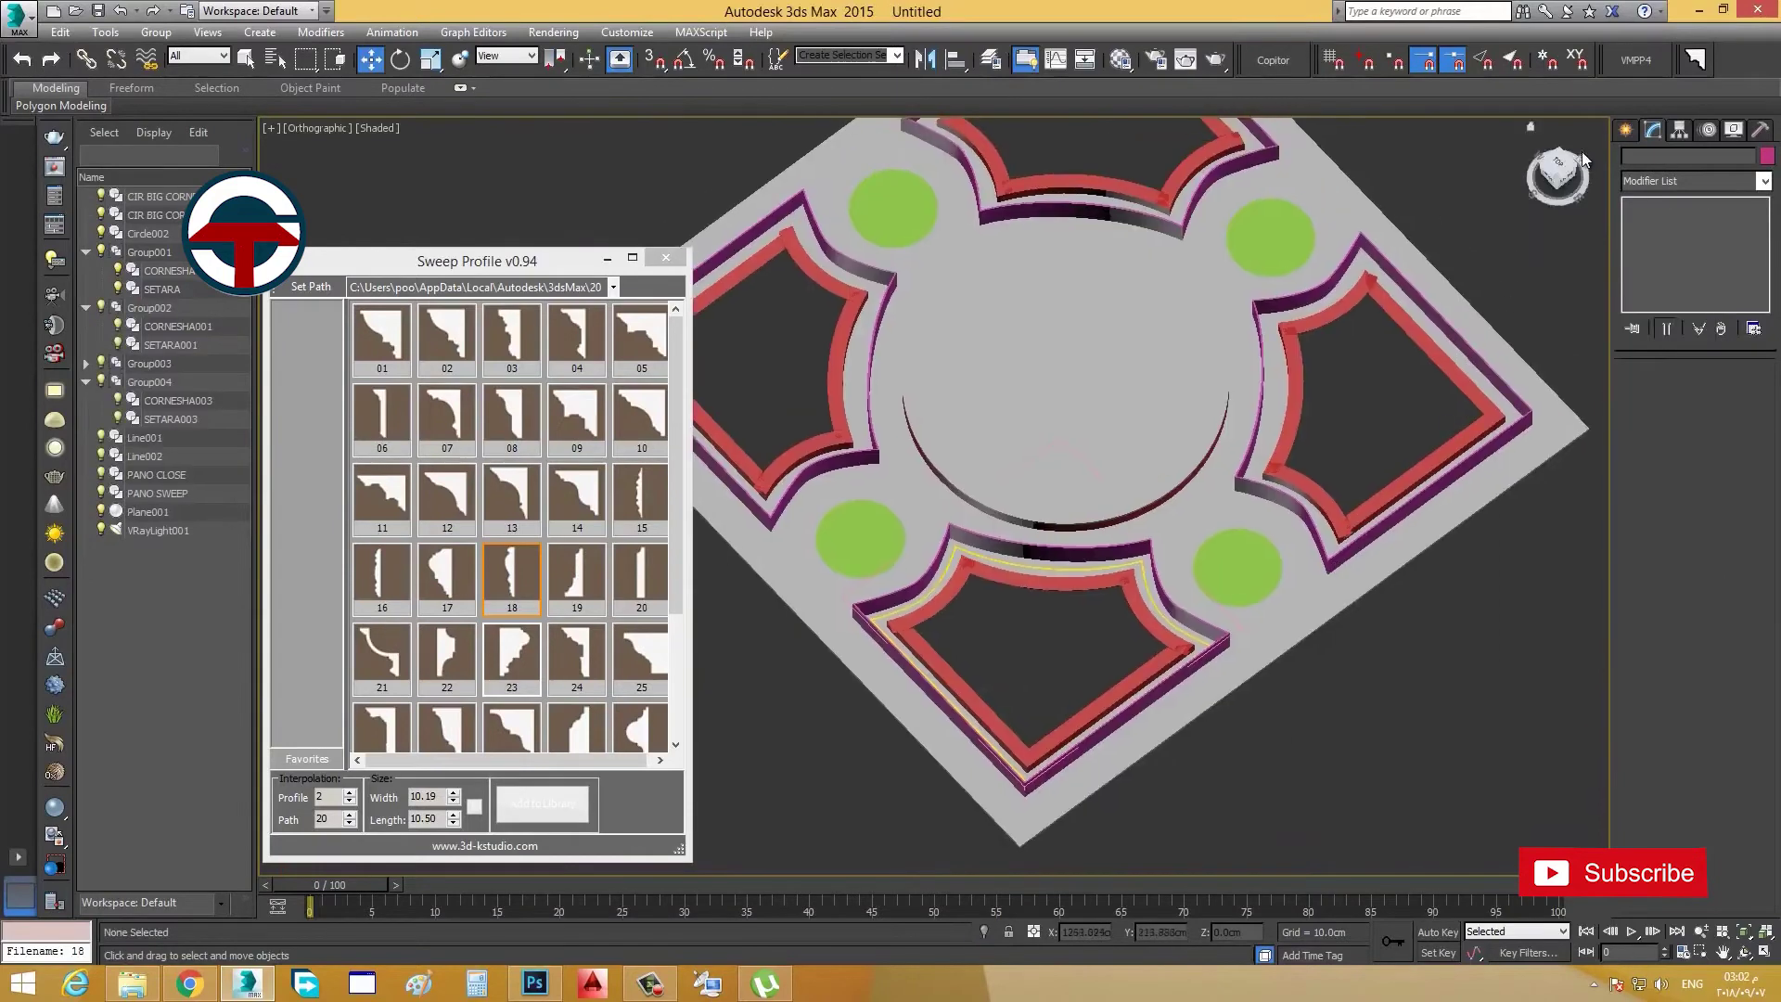
pyautogui.click(1556, 170)
pyautogui.moveTo(1407, 409); pyautogui.dragTo(1425, 511, button='middle')
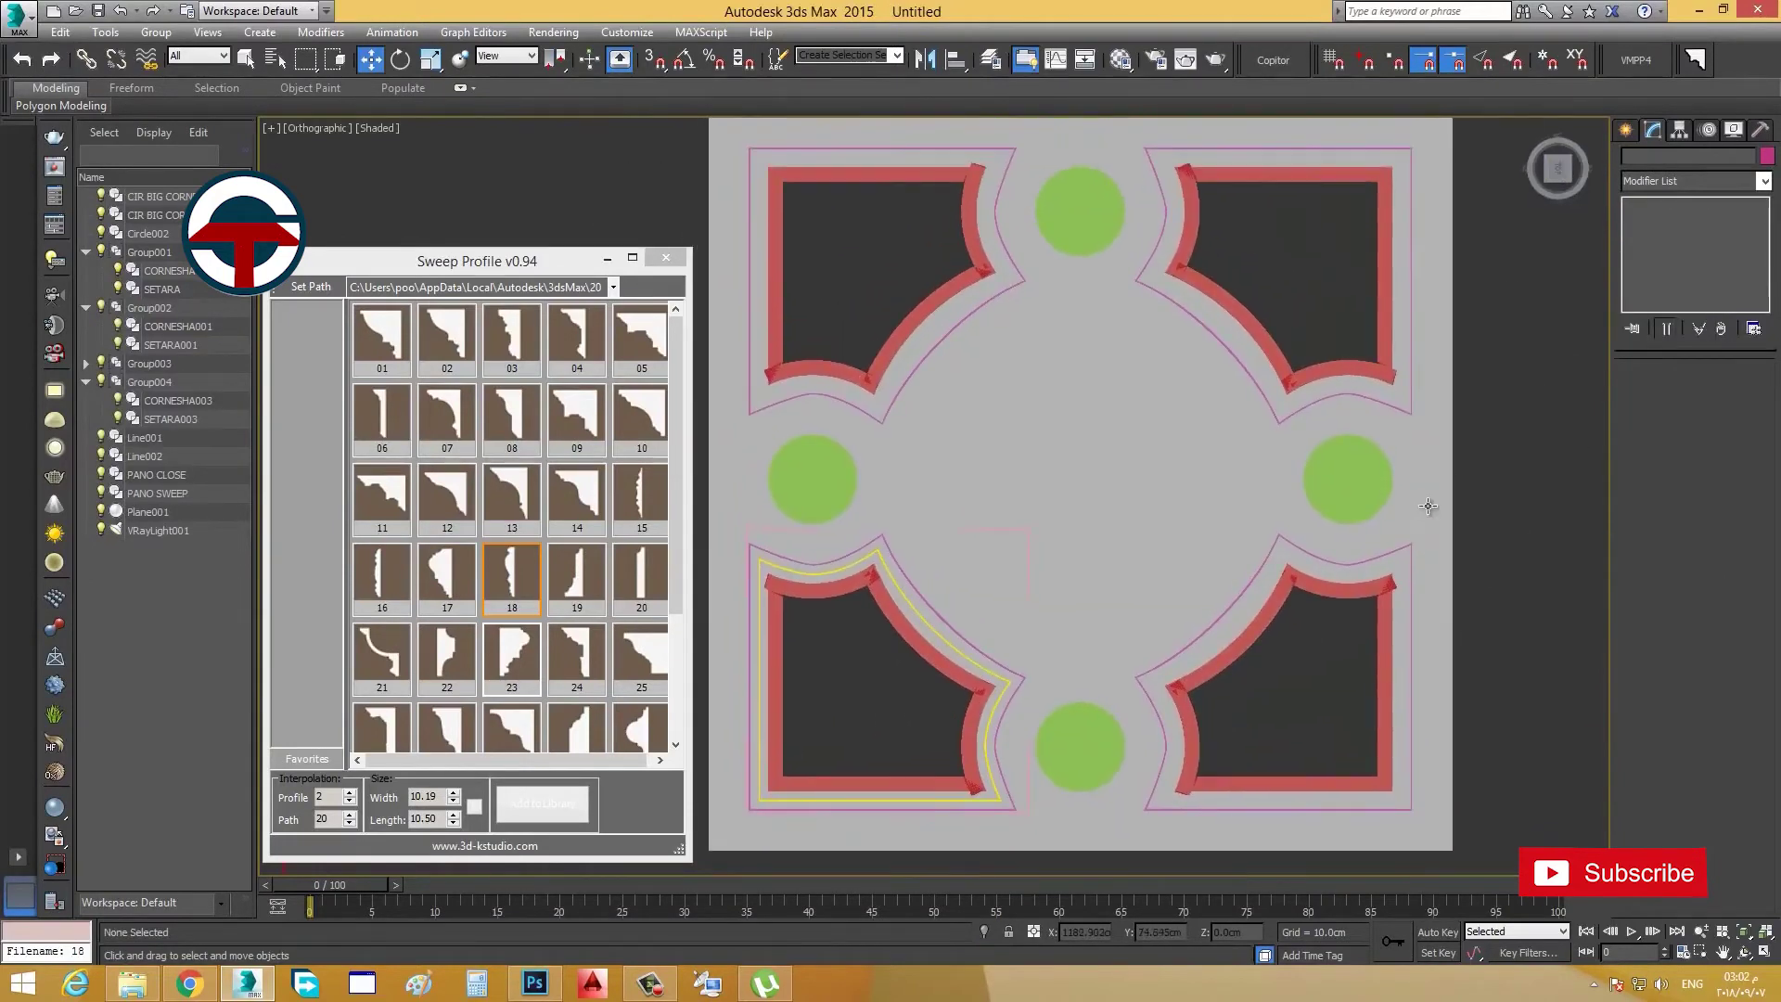
pyautogui.scroll(-2, 1425, 511)
pyautogui.press('F3')
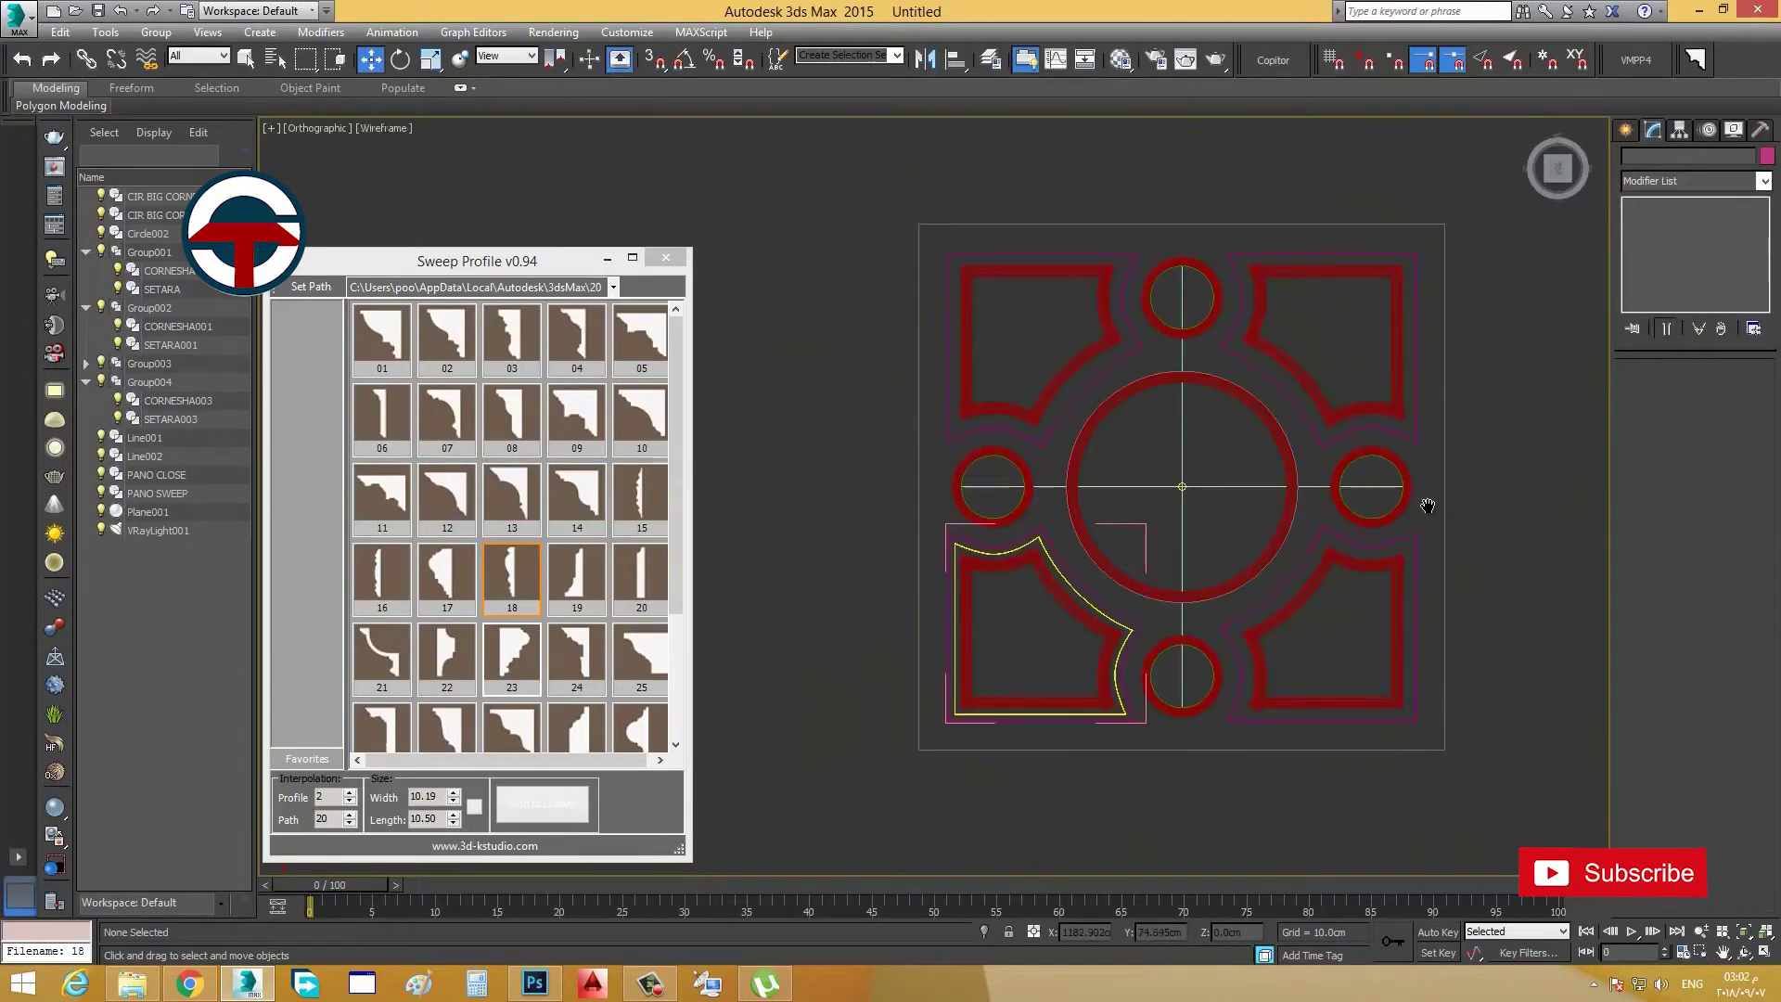
# Step: Check the pivot position of the LED mesh light around the lower-left corner panel
pyautogui.moveTo(1425, 503); pyautogui.dragTo(1388, 501, button='middle')
pyautogui.click(1681, 129)
pyautogui.click(1664, 246)
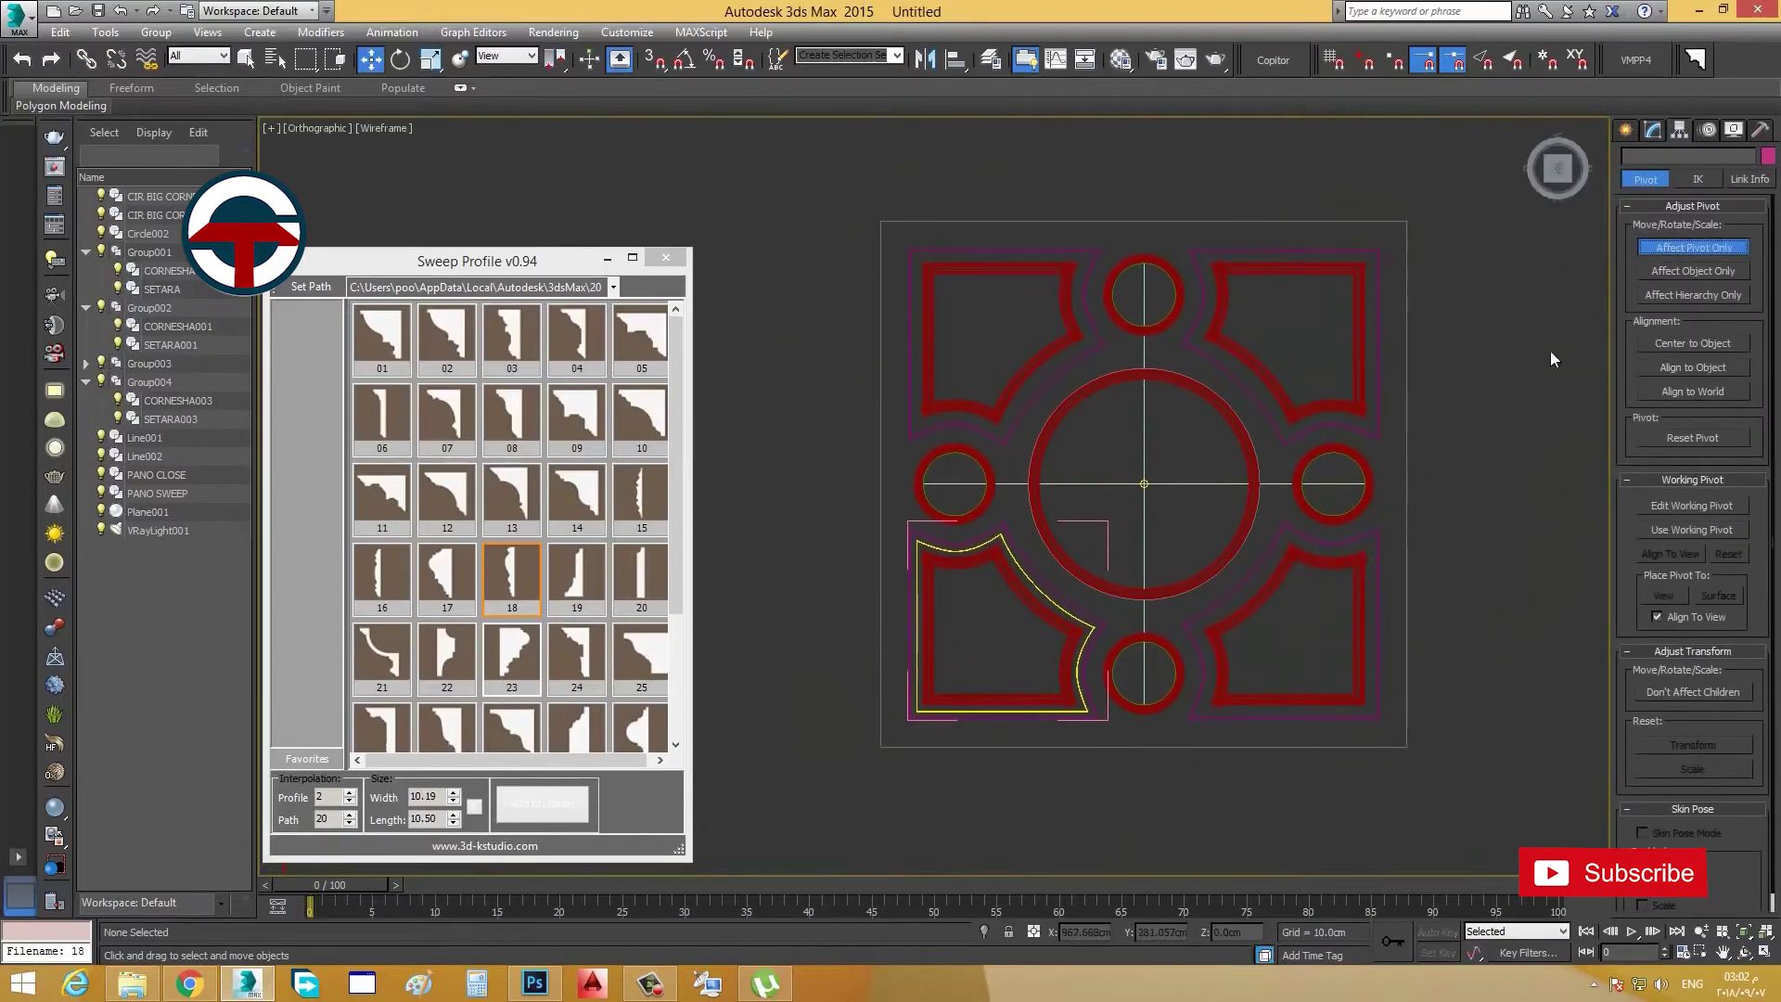
pyautogui.click(1018, 563)
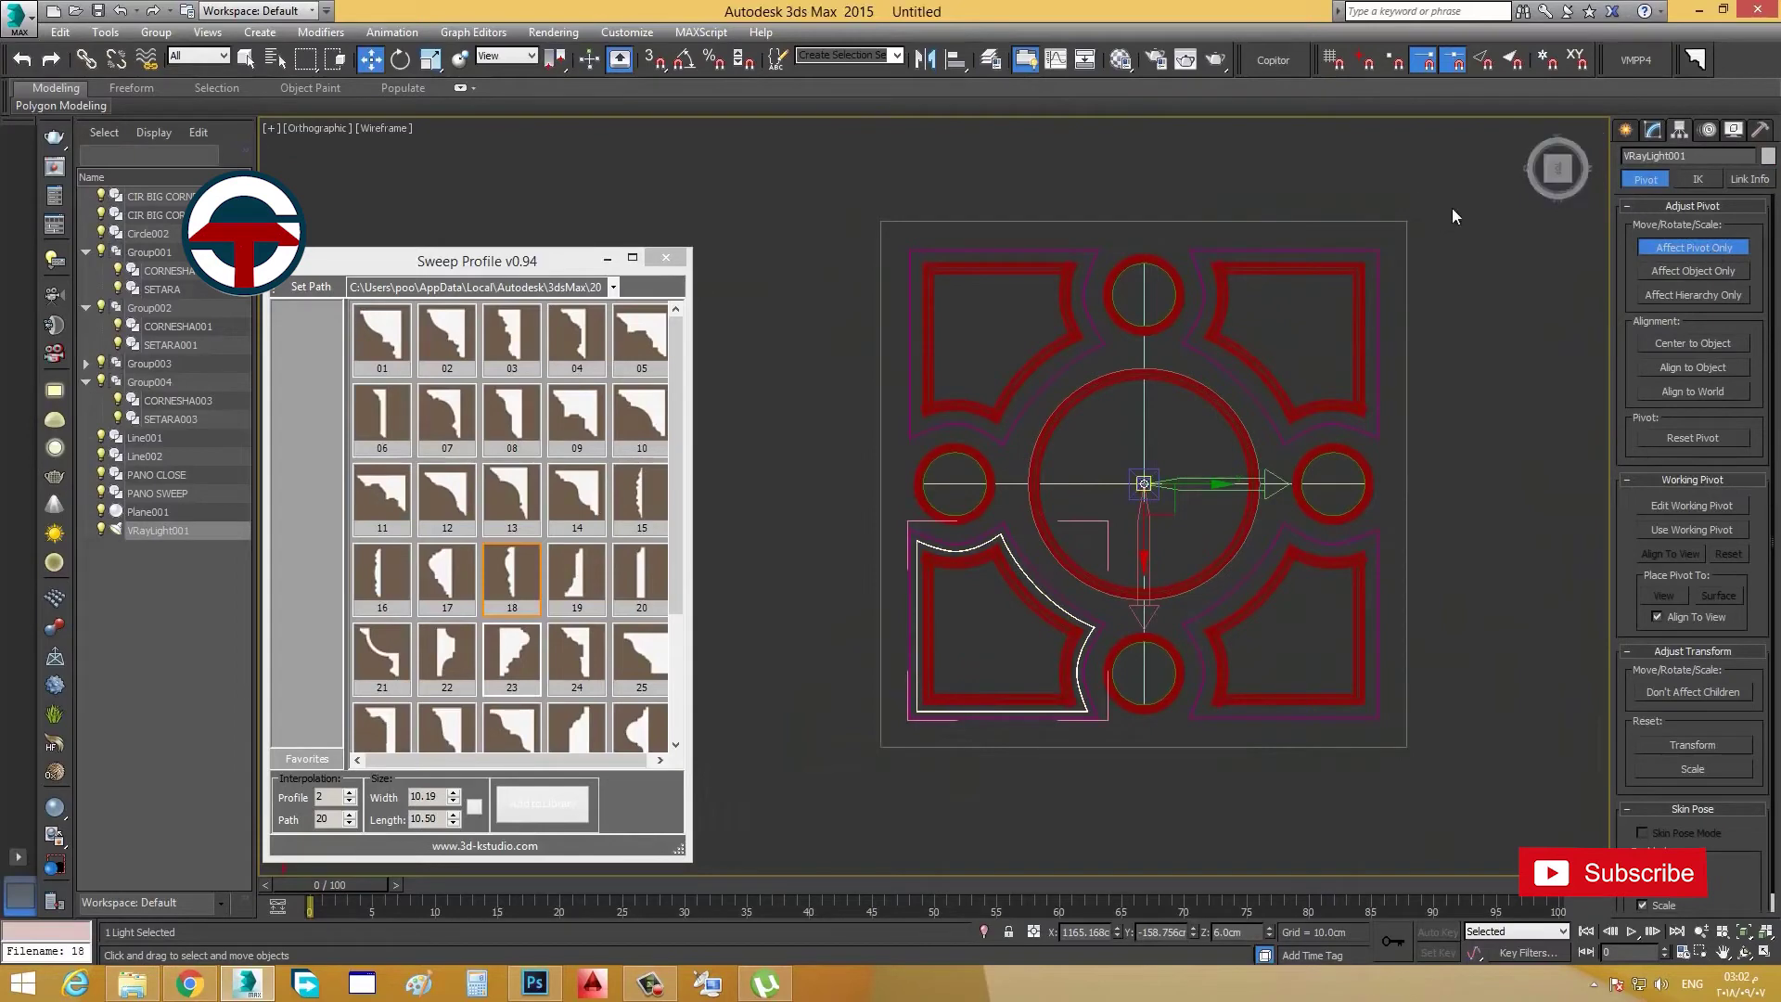
pyautogui.click(1670, 246)
# Step: Rotate-copy the LED mesh light by -90° about the ceiling's centre as three instances, one for each remaining corner panel
pyautogui.click(402, 62)
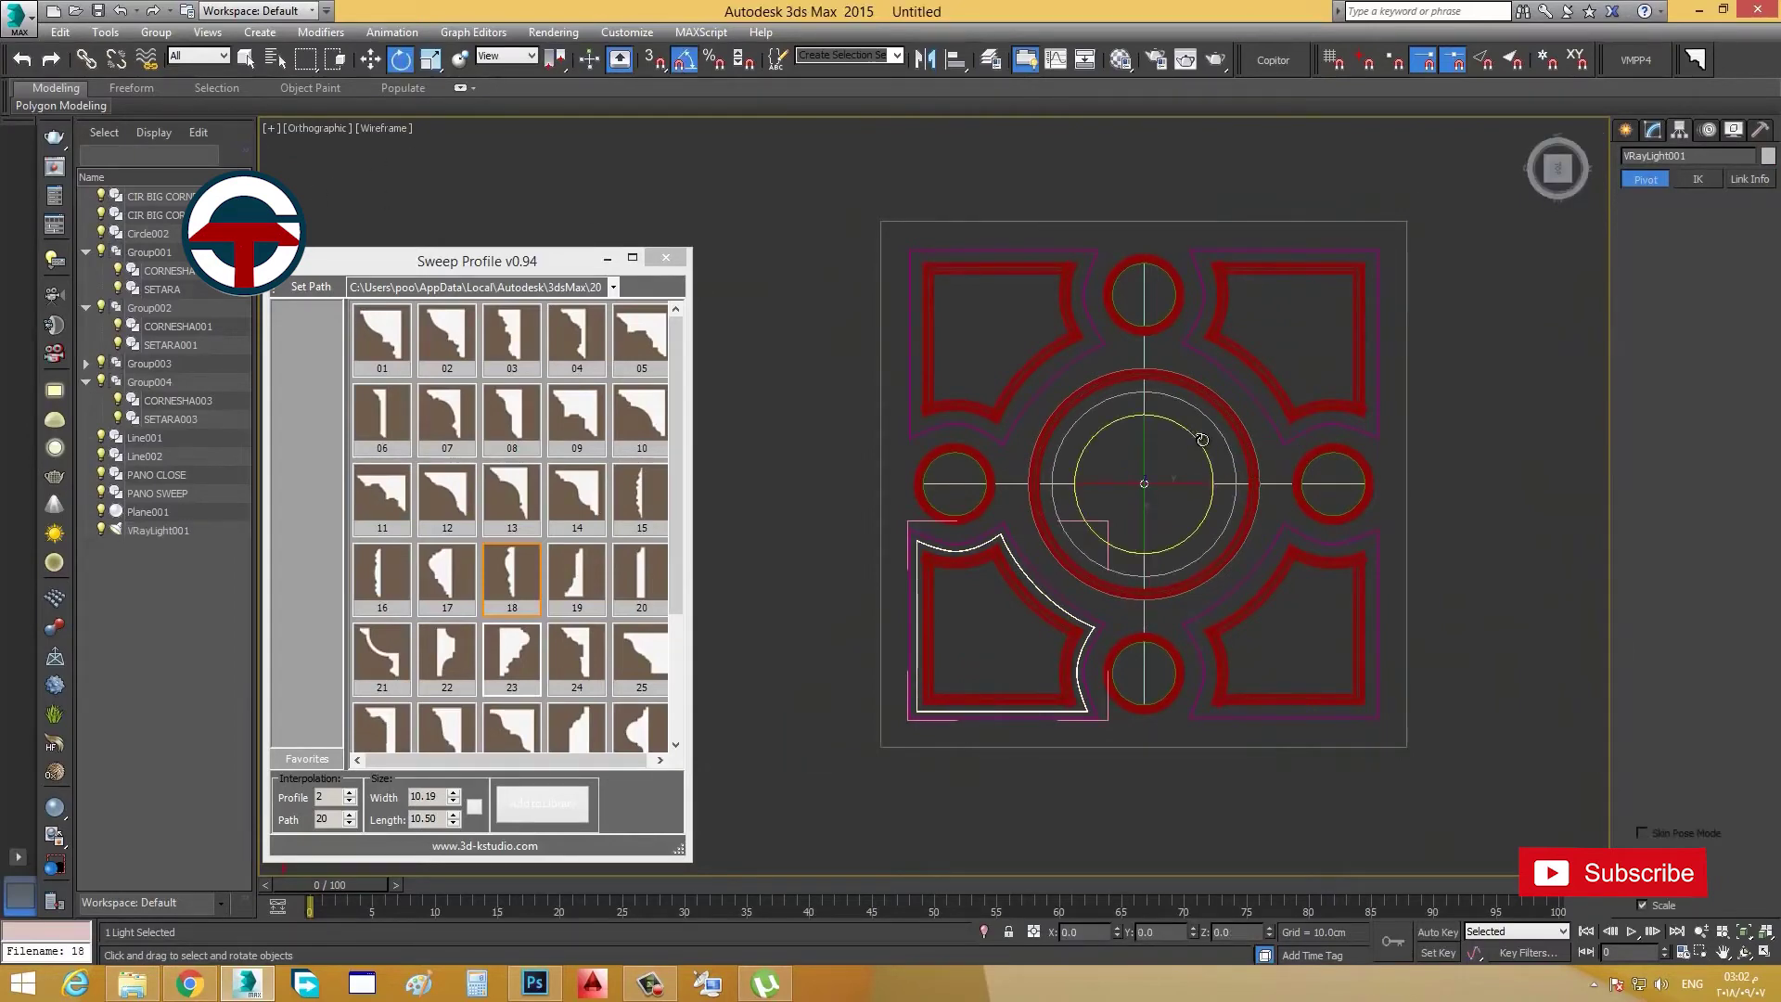
pyautogui.keyDown('shift'); pyautogui.moveTo(1206, 438); pyautogui.dragTo(912, 484); pyautogui.keyUp('shift')
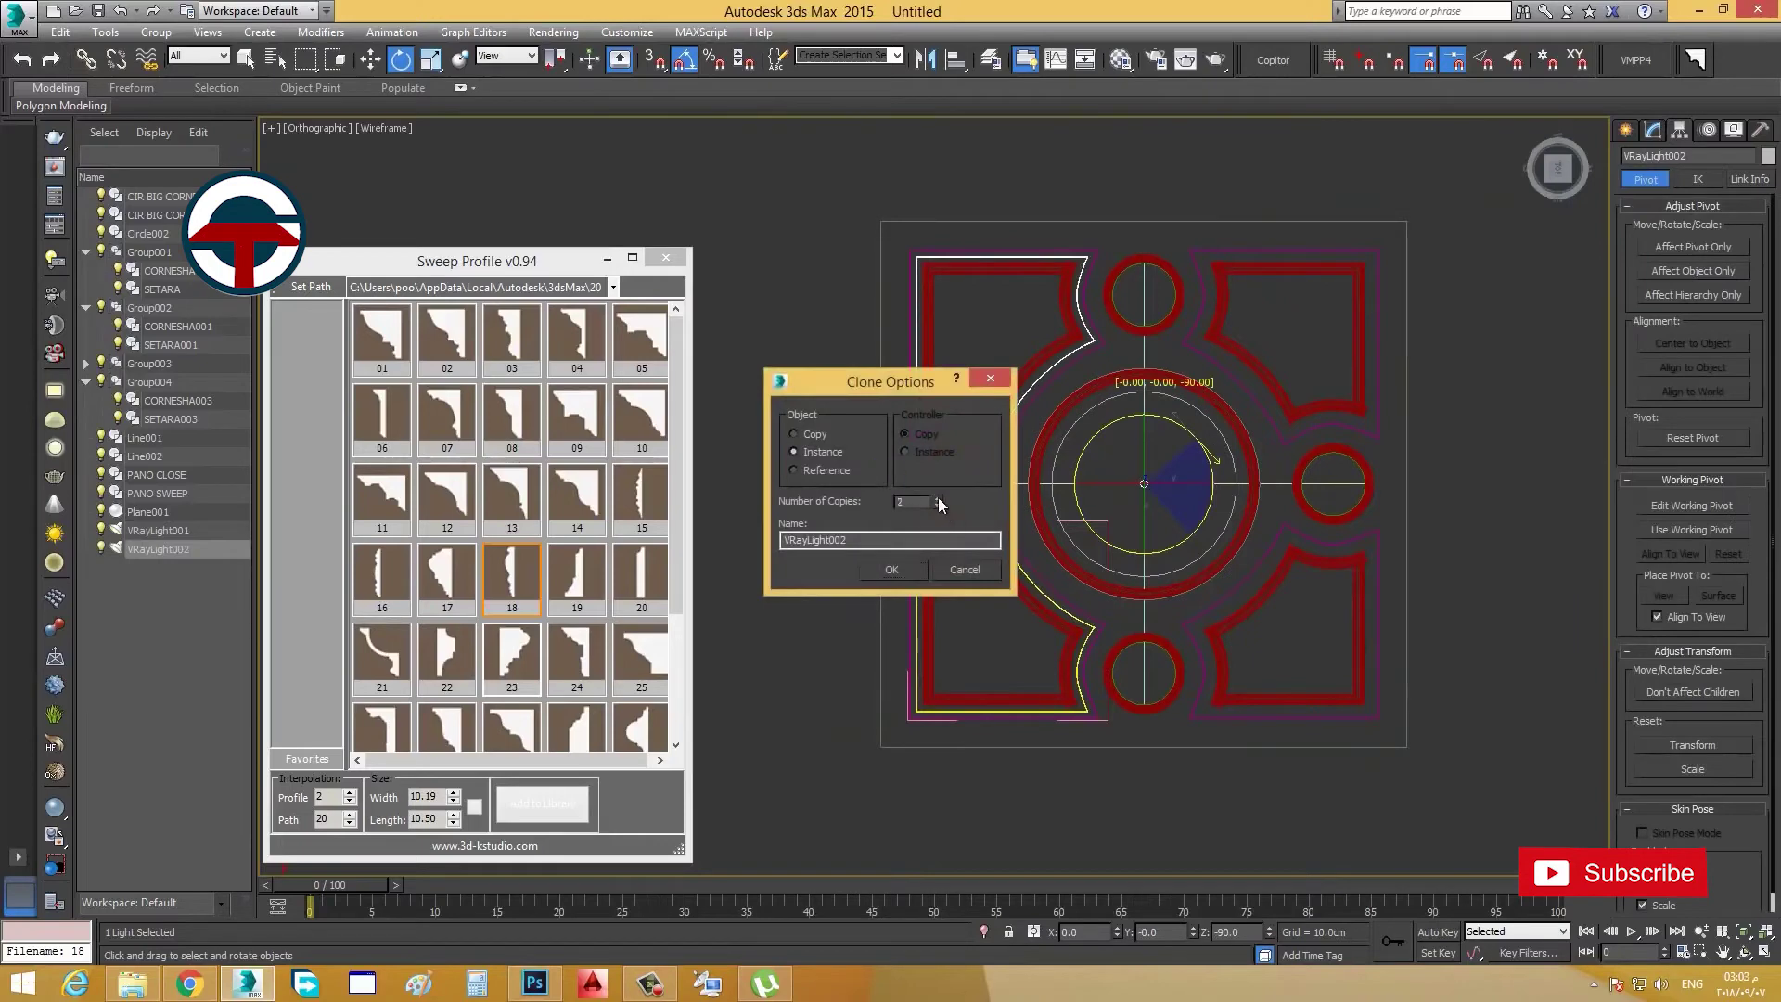
pyautogui.click(877, 565)
pyautogui.click(1460, 456)
# Step: Return the viewport to shaded display and close the Sweep Profile window
pyautogui.keyDown('alt'); pyautogui.moveTo(1328, 559); pyautogui.dragTo(1192, 449, button='middle'); pyautogui.keyUp('alt')
pyautogui.click(364, 134)
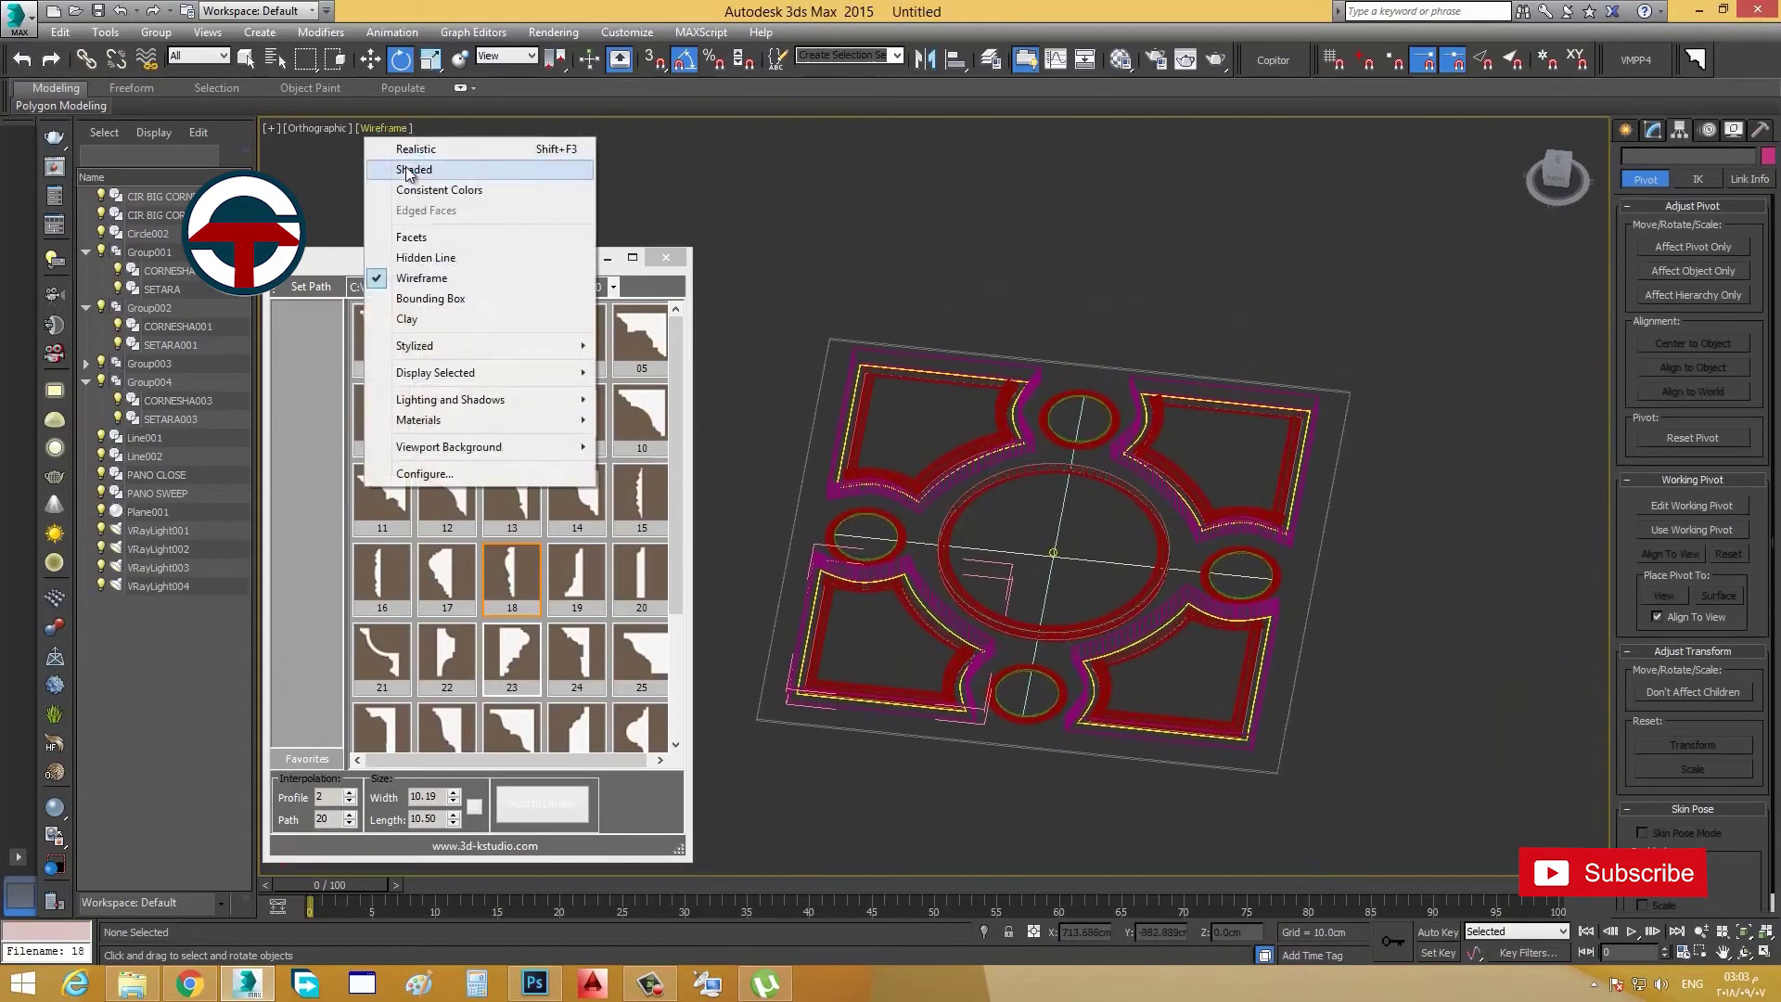
pyautogui.click(412, 171)
pyautogui.moveTo(1066, 577)
pyautogui.keyDown('alt'); pyautogui.mouseDown(button='middle')
pyautogui.moveTo(1010, 606)
pyautogui.moveTo(1122, 607)
pyautogui.moveTo(1241, 423)
pyautogui.mouseUp(button='middle'); pyautogui.keyUp('alt')
pyautogui.click(667, 261)
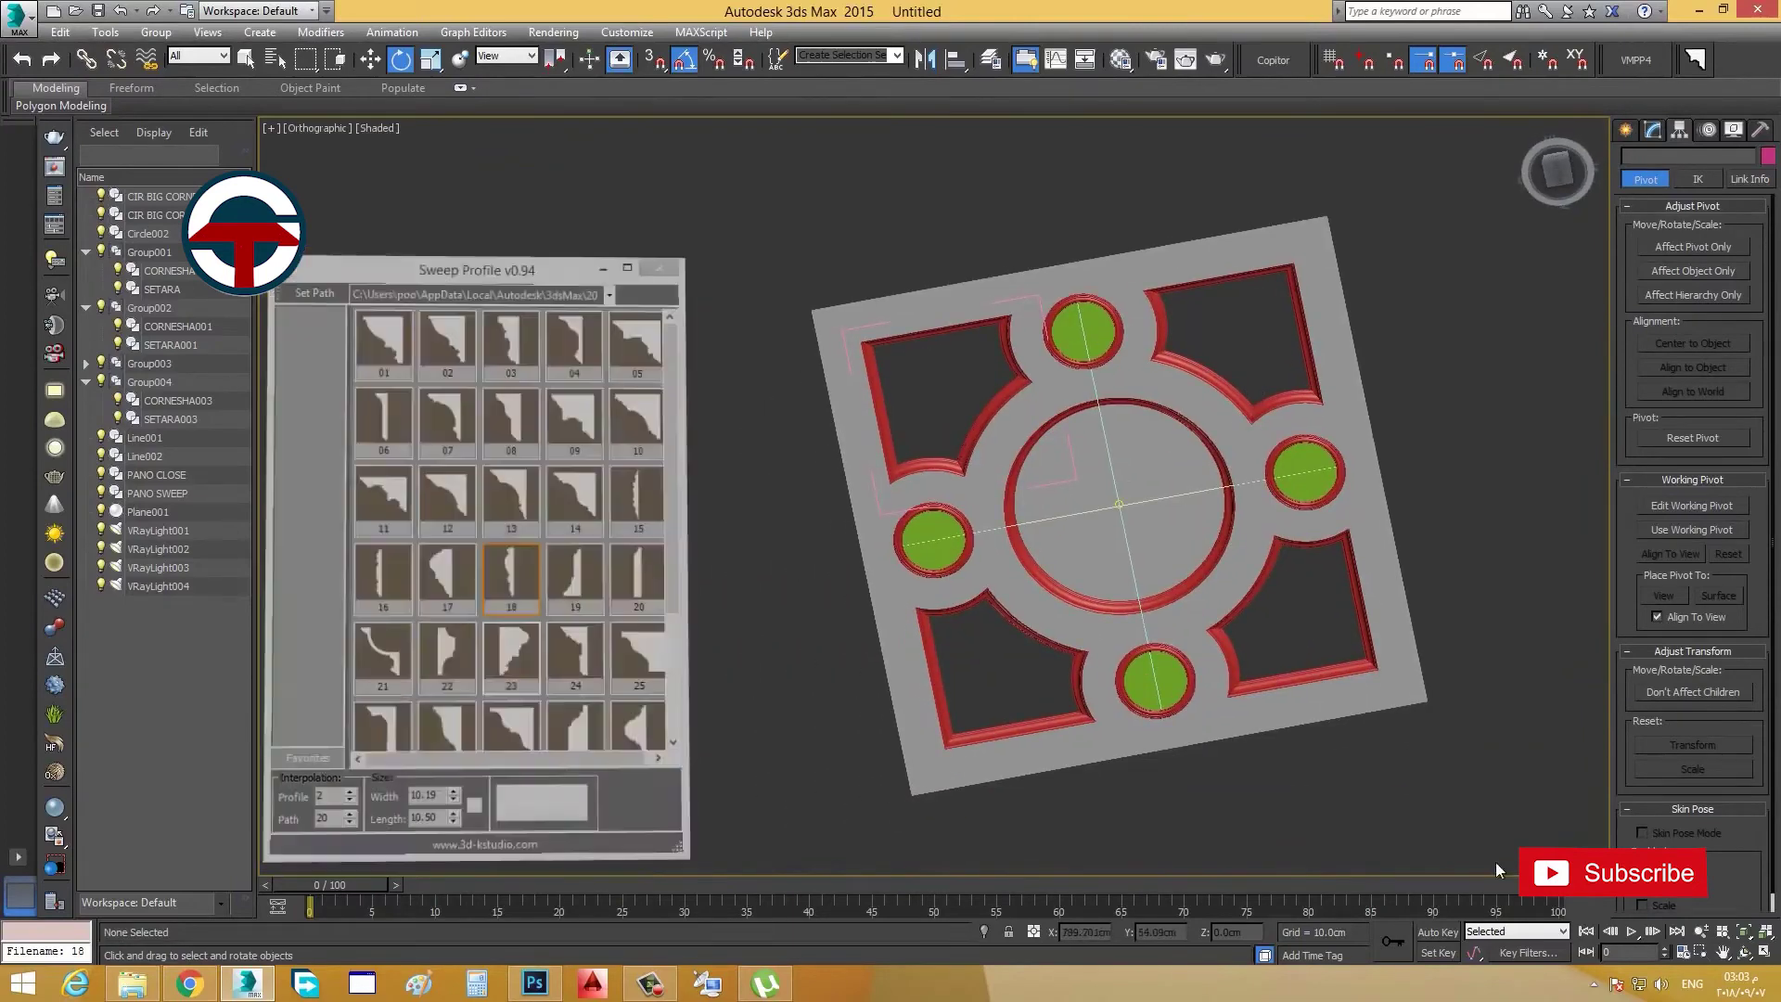
# Step: Merge the ornament model from the subfolder of New folder (4) on the desktop into the 3ds Max scene
pyautogui.press('super+d')
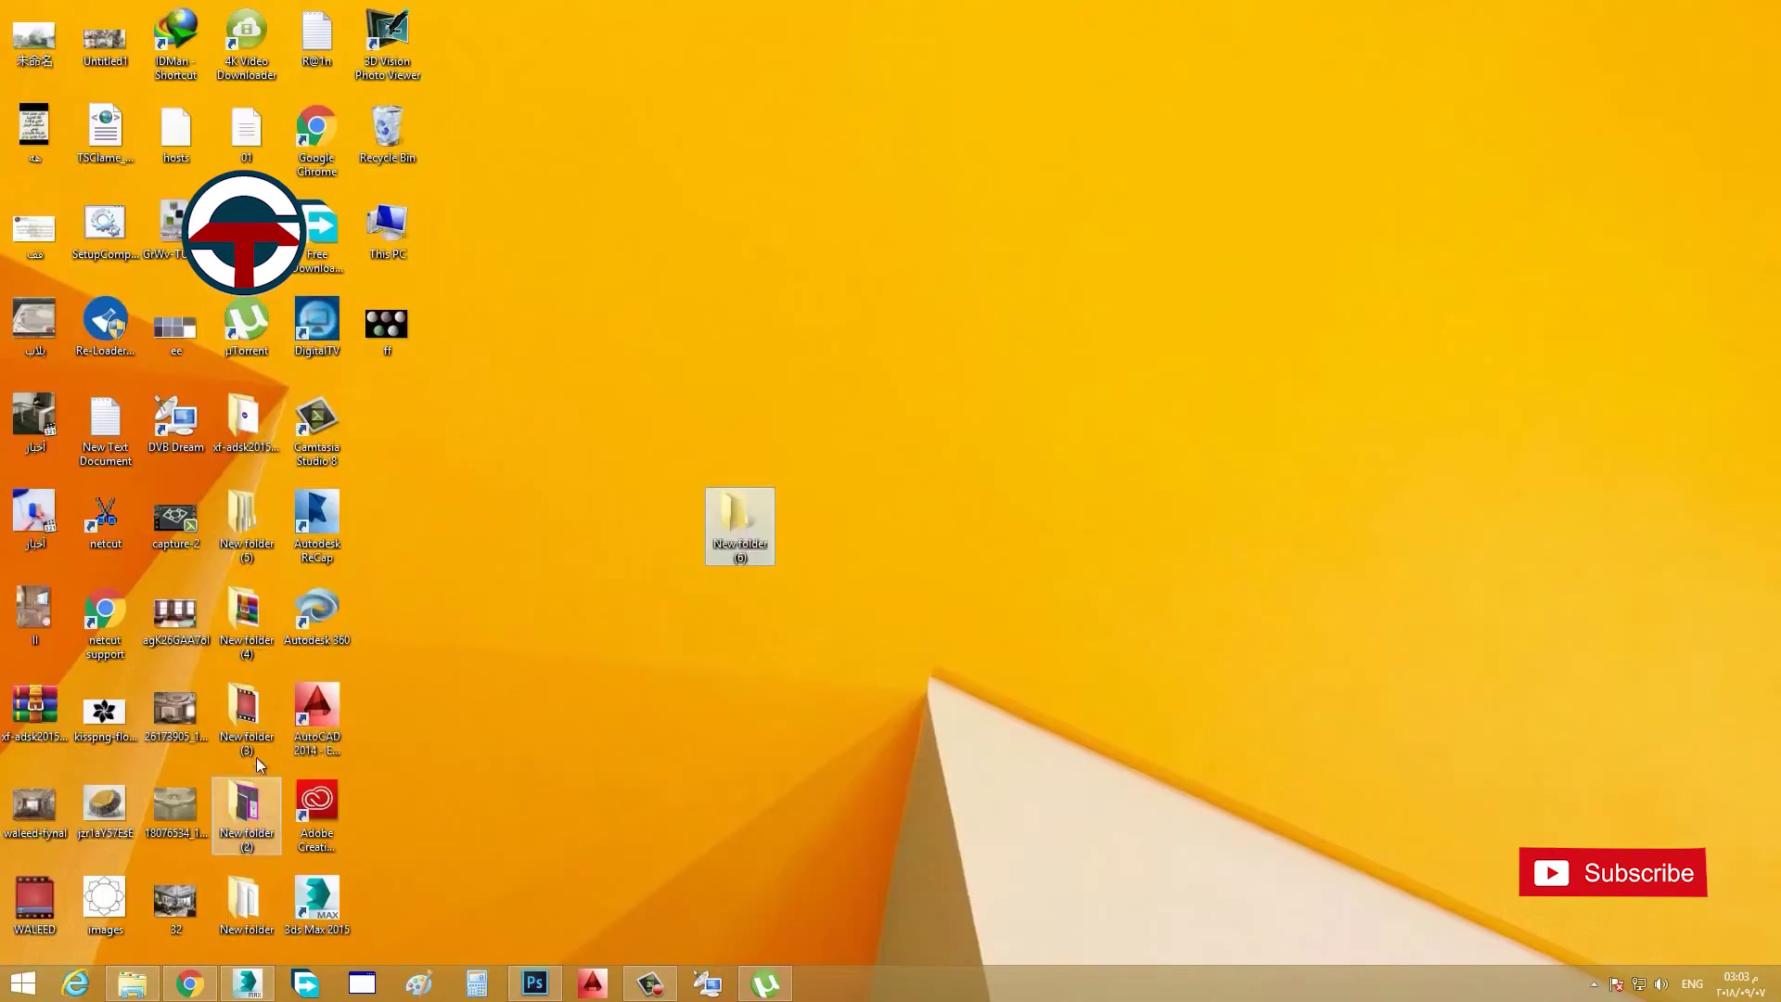
pyautogui.doubleClick(248, 650)
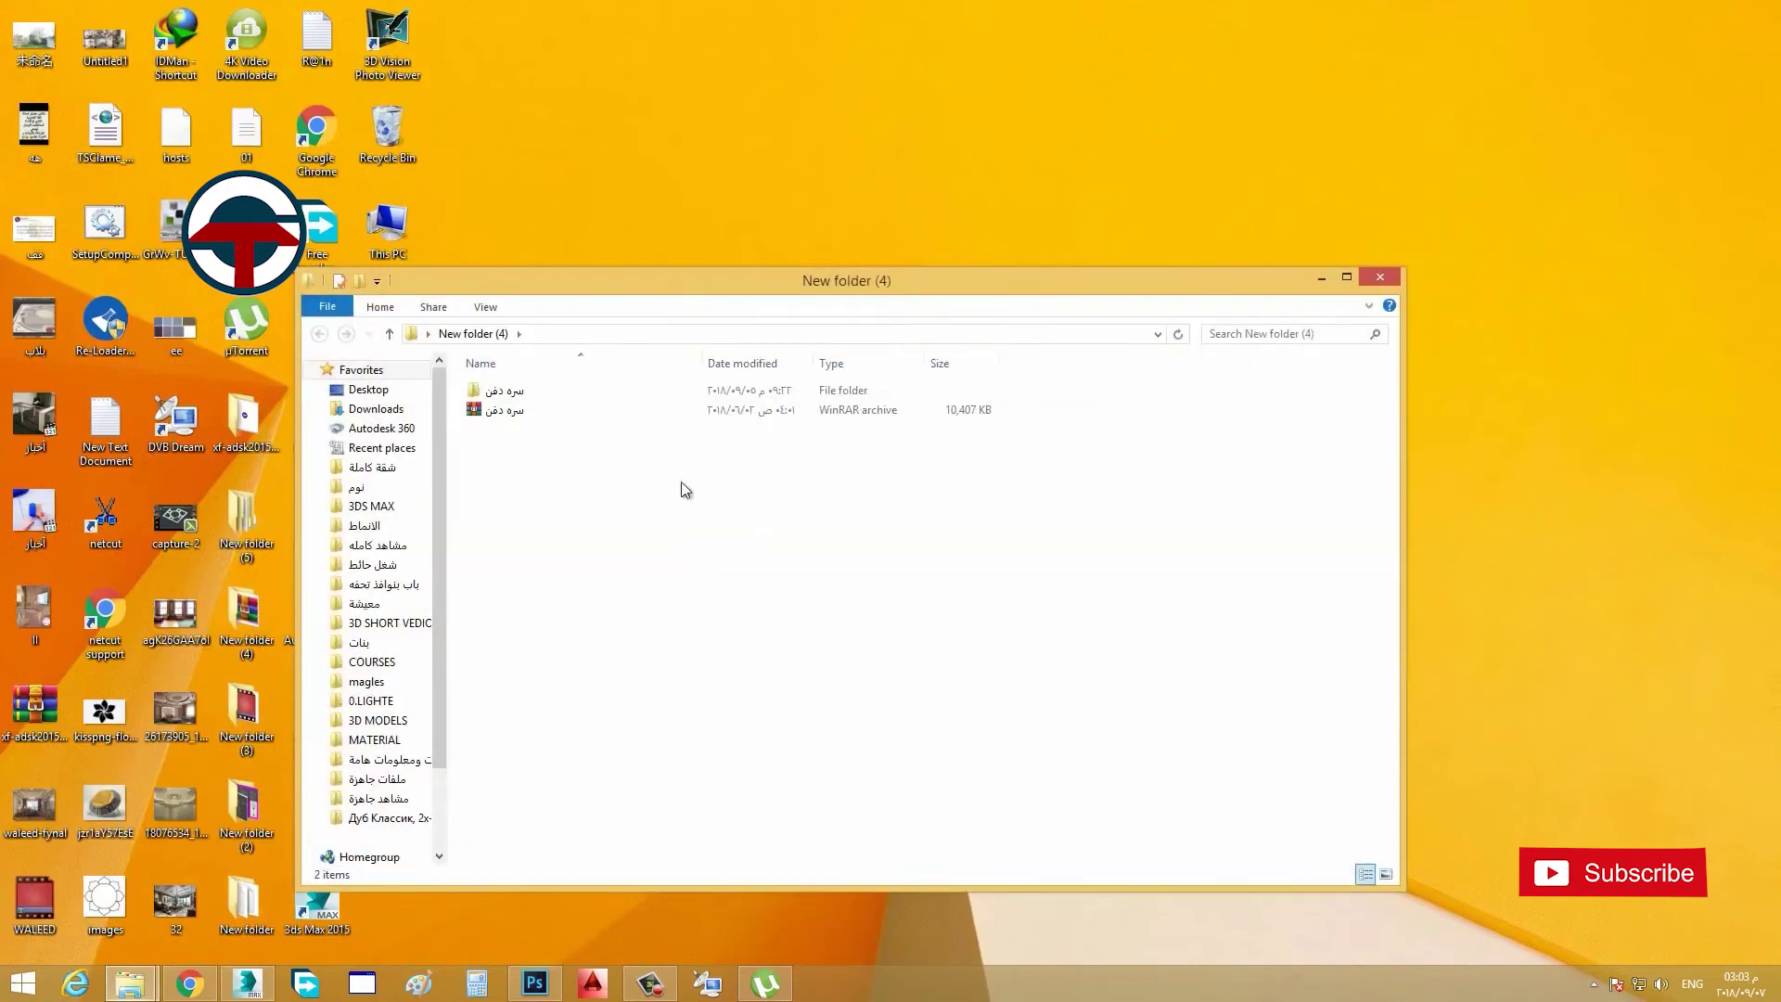
pyautogui.doubleClick(520, 390)
pyautogui.moveTo(532, 391); pyautogui.dragTo(718, 568)
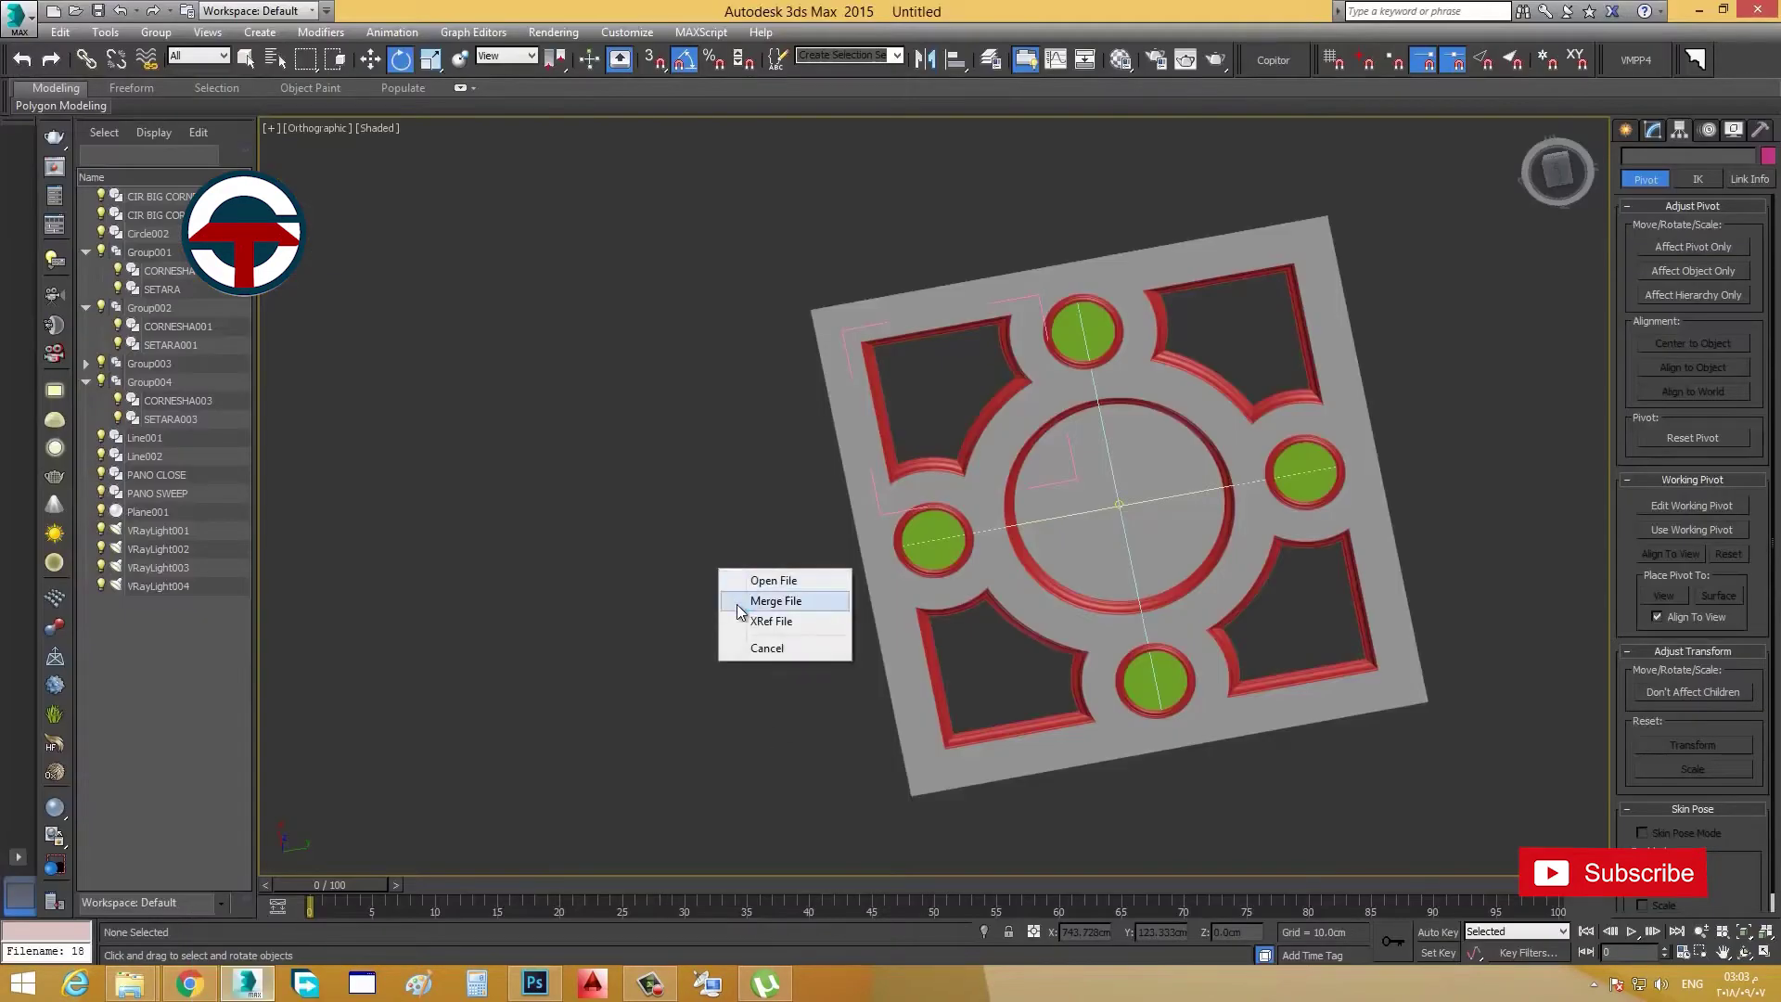
pyautogui.click(761, 601)
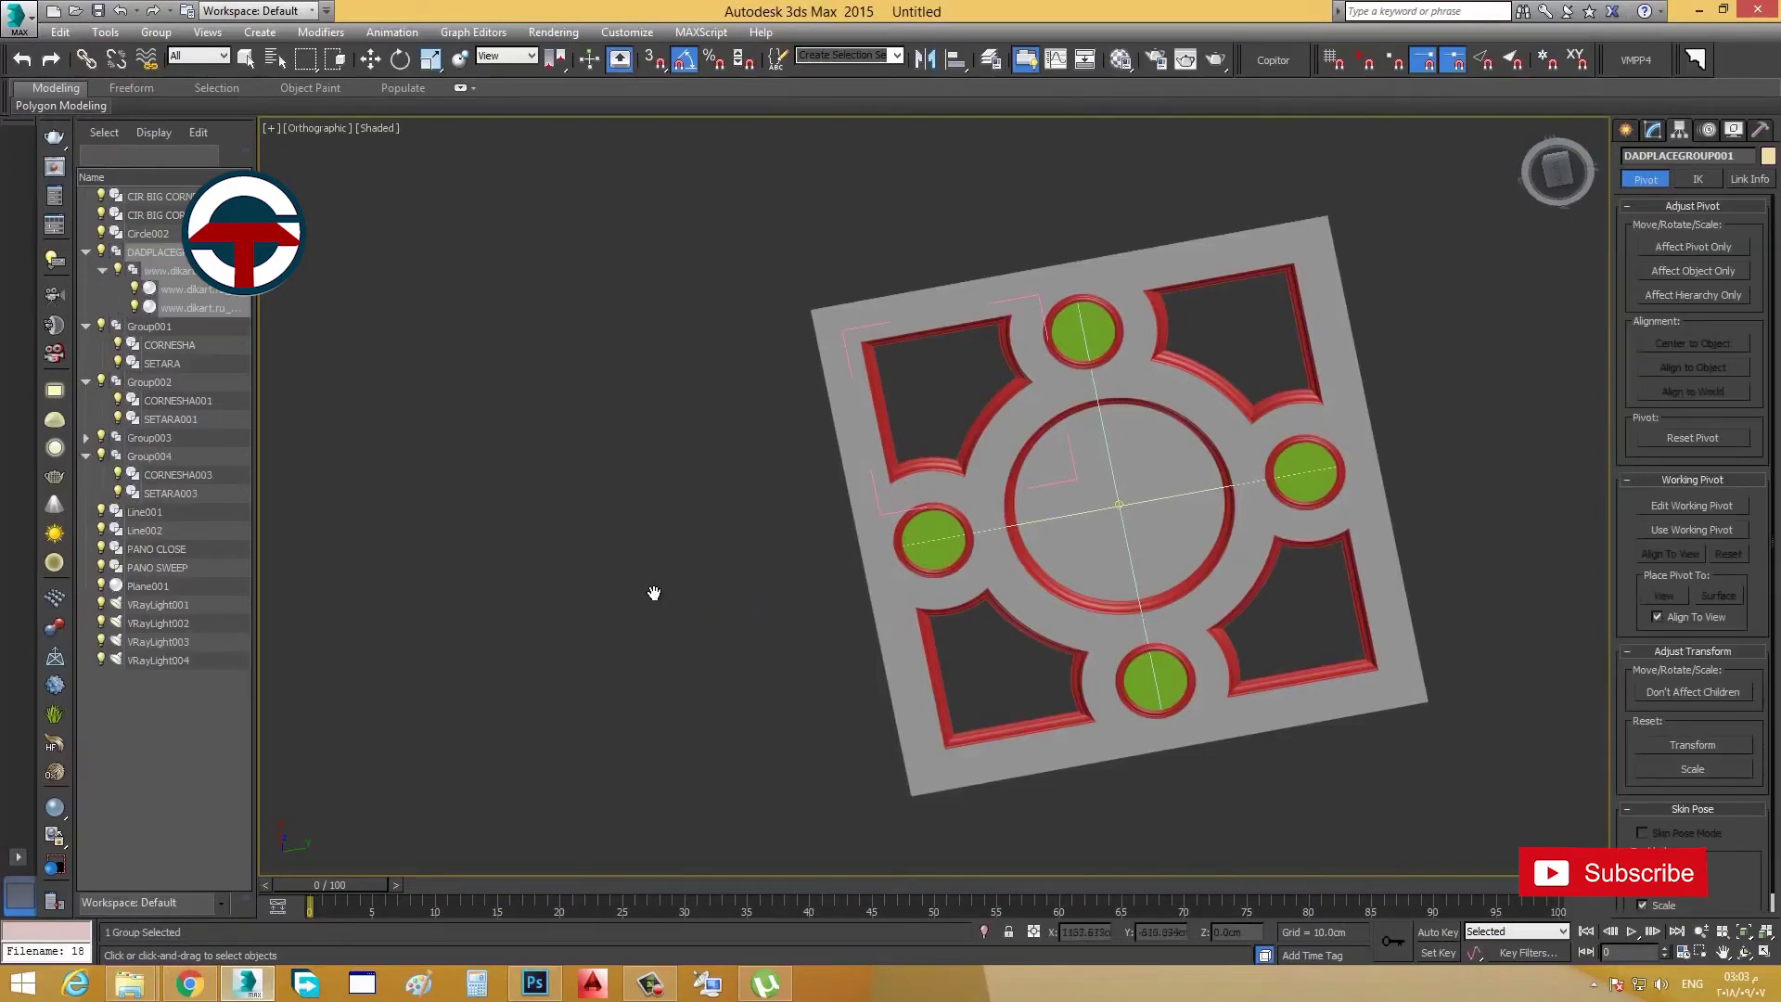
# Step: Move the merged round ornament away from the reference image, closer to the ceiling, and deselect it
pyautogui.scroll(-5, 654, 594)
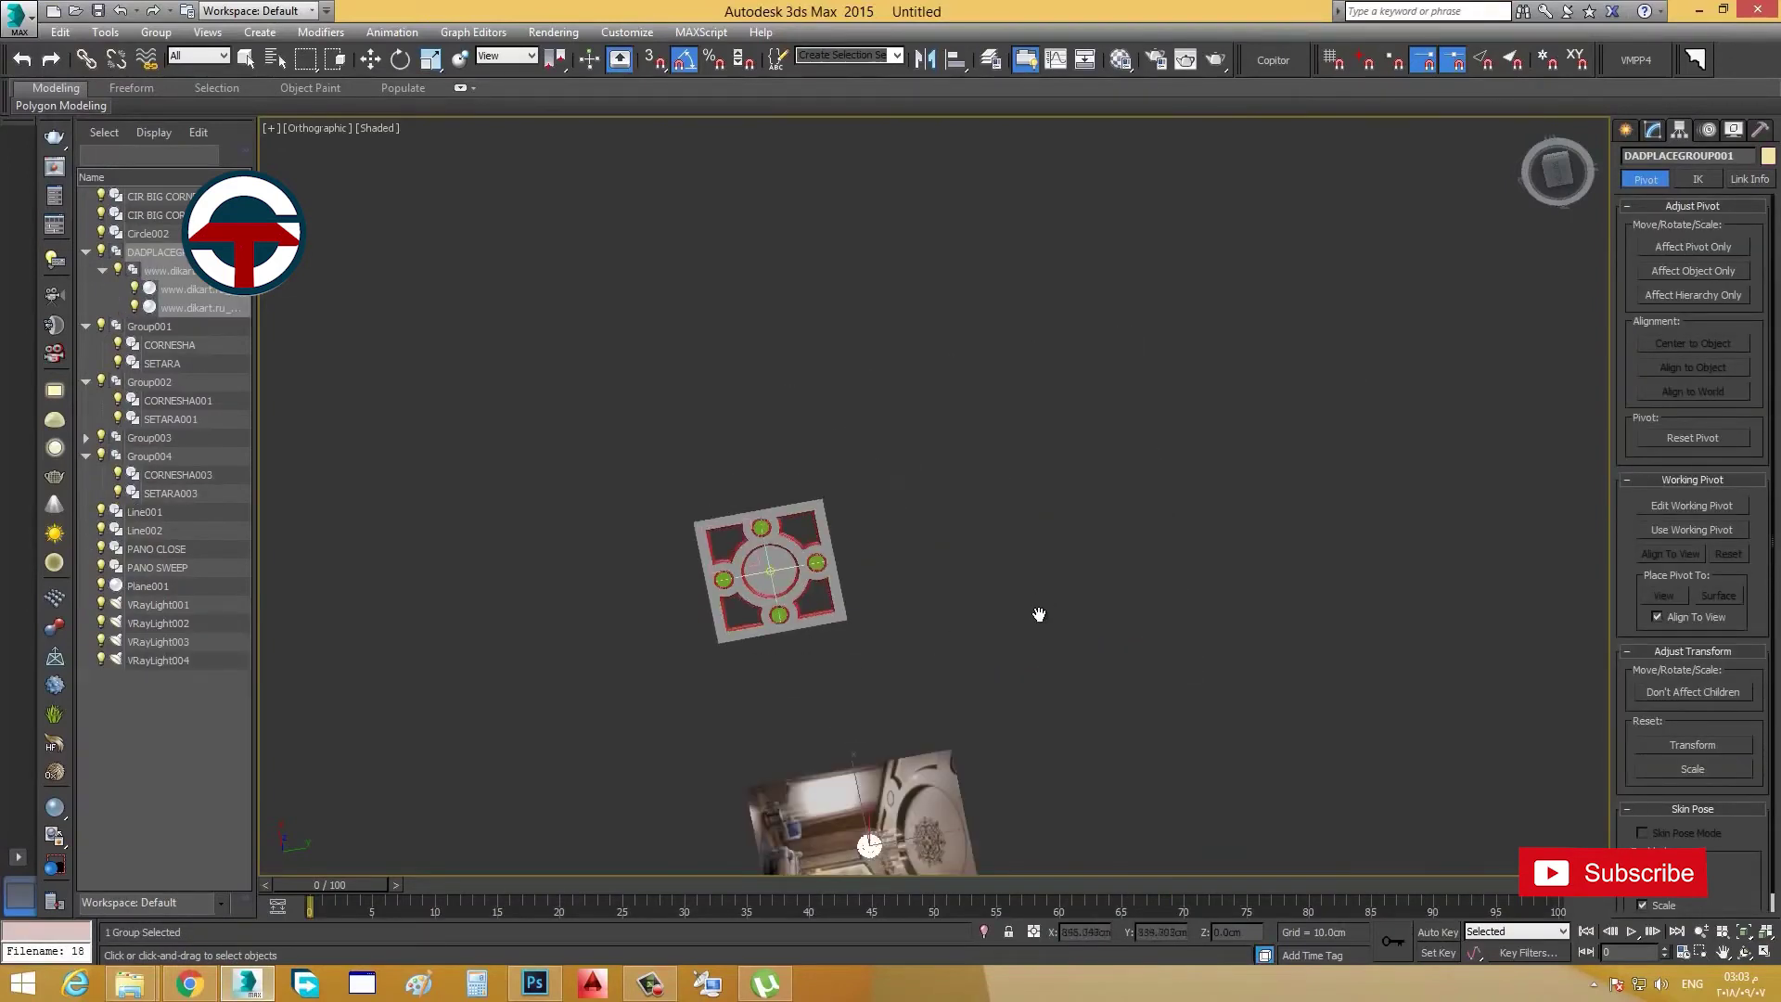
pyautogui.click(371, 61)
pyautogui.moveTo(880, 810); pyautogui.dragTo(841, 585)
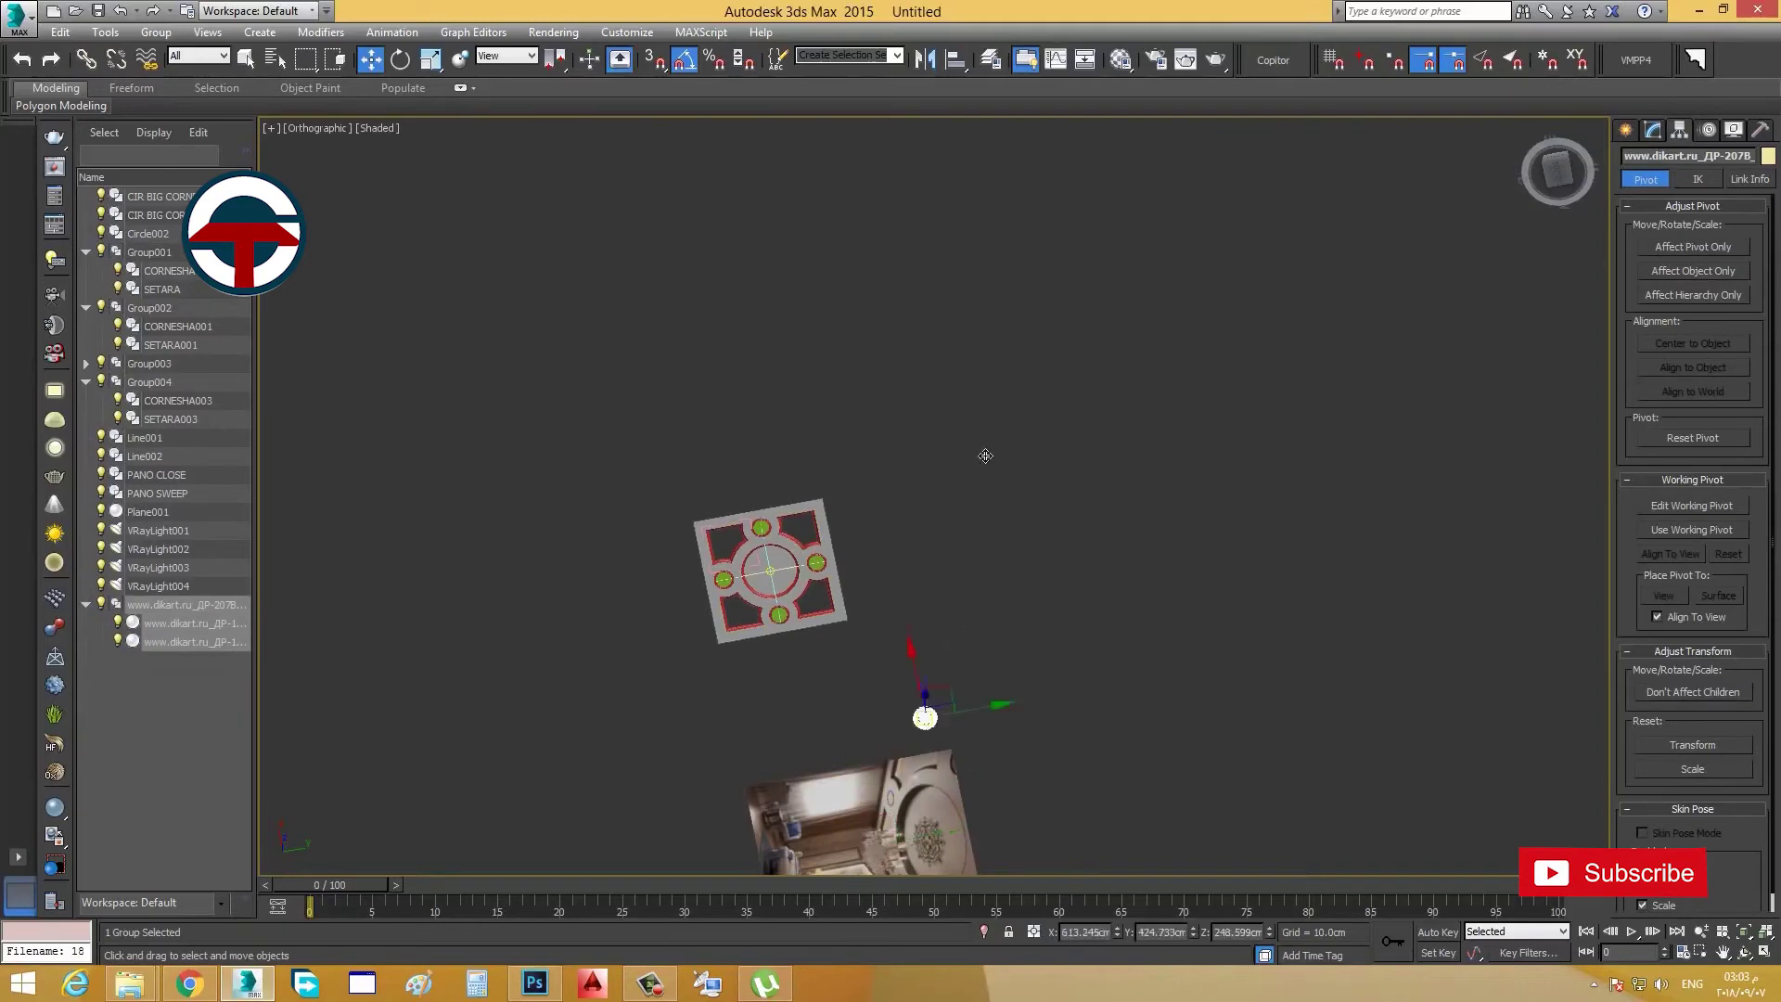
pyautogui.moveTo(841, 585); pyautogui.dragTo(822, 650, button='middle')
pyautogui.scroll(8, 980, 521)
pyautogui.click(989, 510)
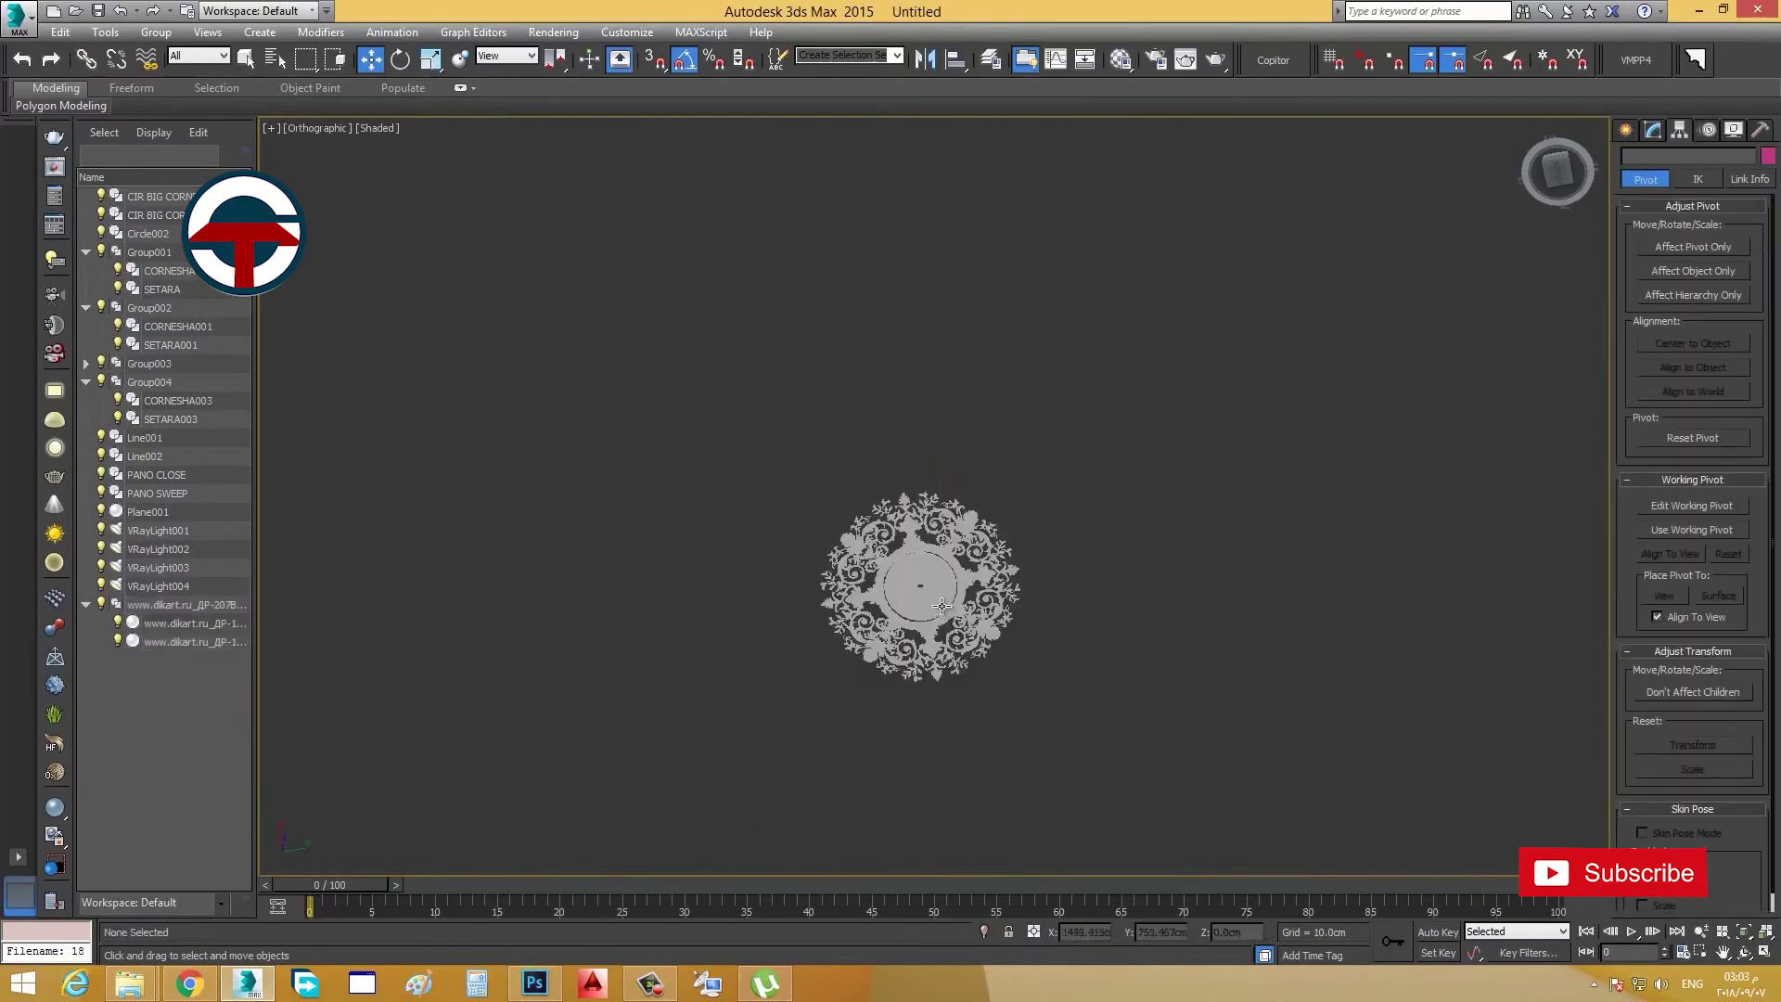
# Step: Mirror the round ornament group along the Z axis with the No Clone option
pyautogui.scroll(3, 941, 596)
pyautogui.click(997, 543)
pyautogui.click(927, 59)
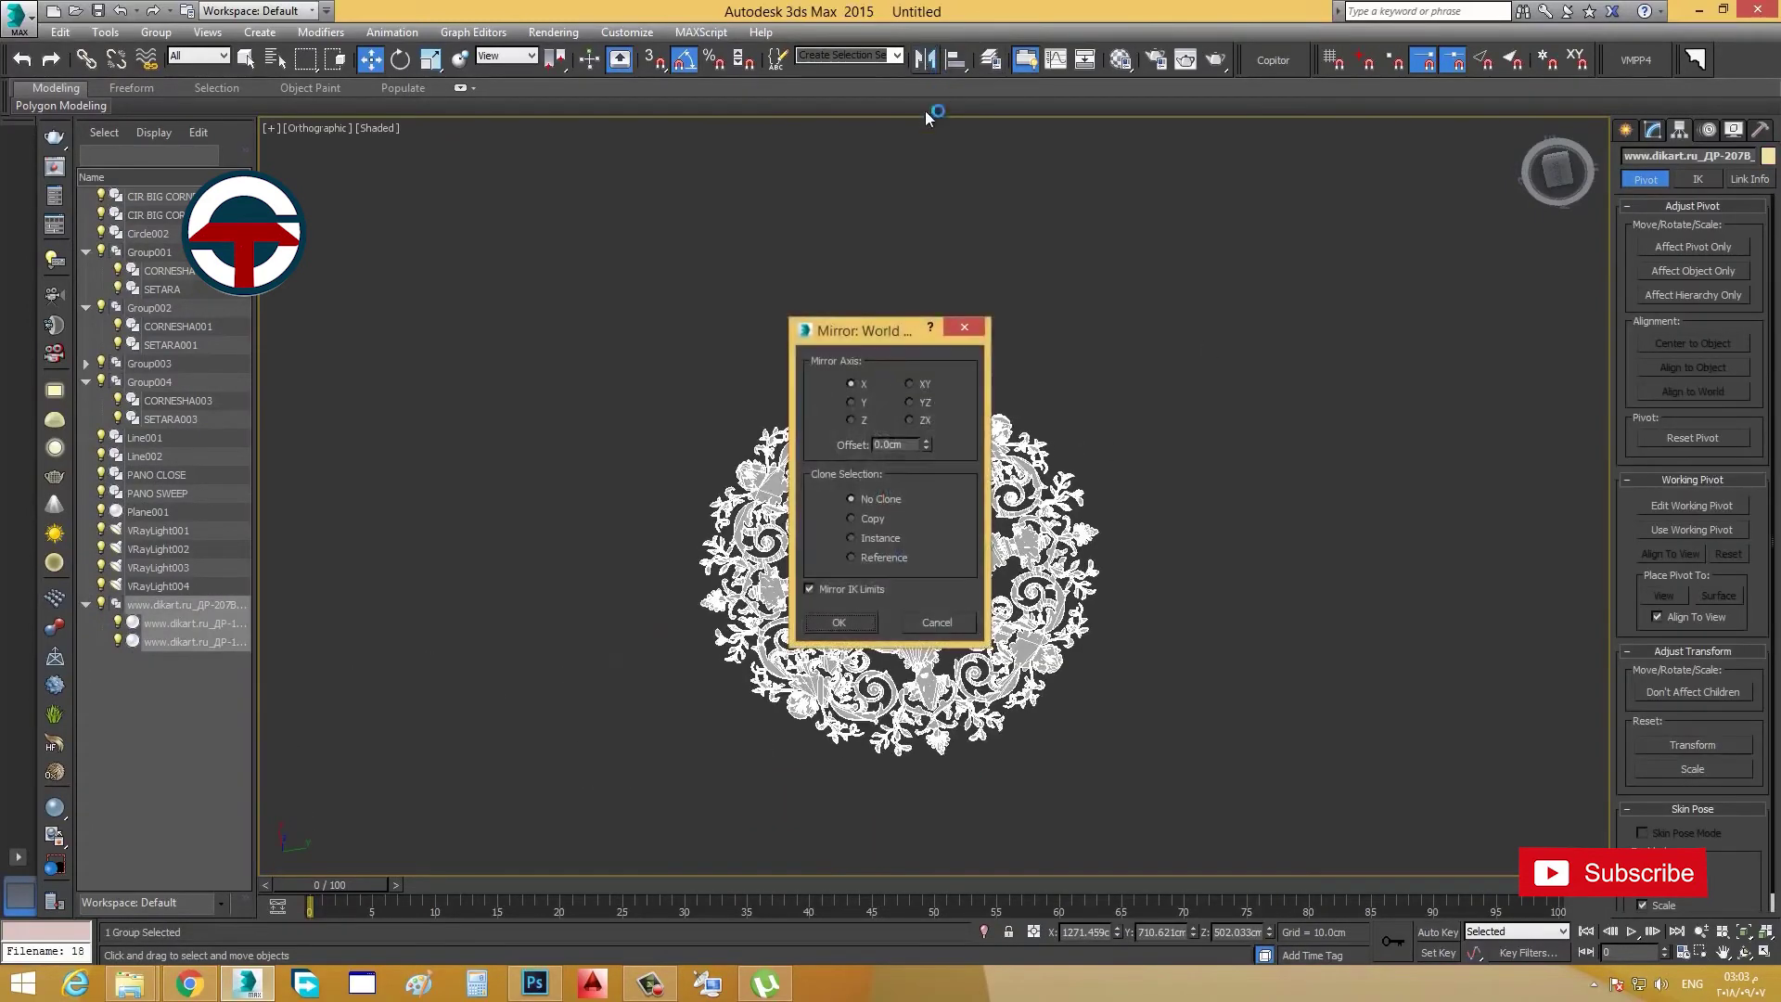
pyautogui.moveTo(876, 334); pyautogui.dragTo(1075, 288)
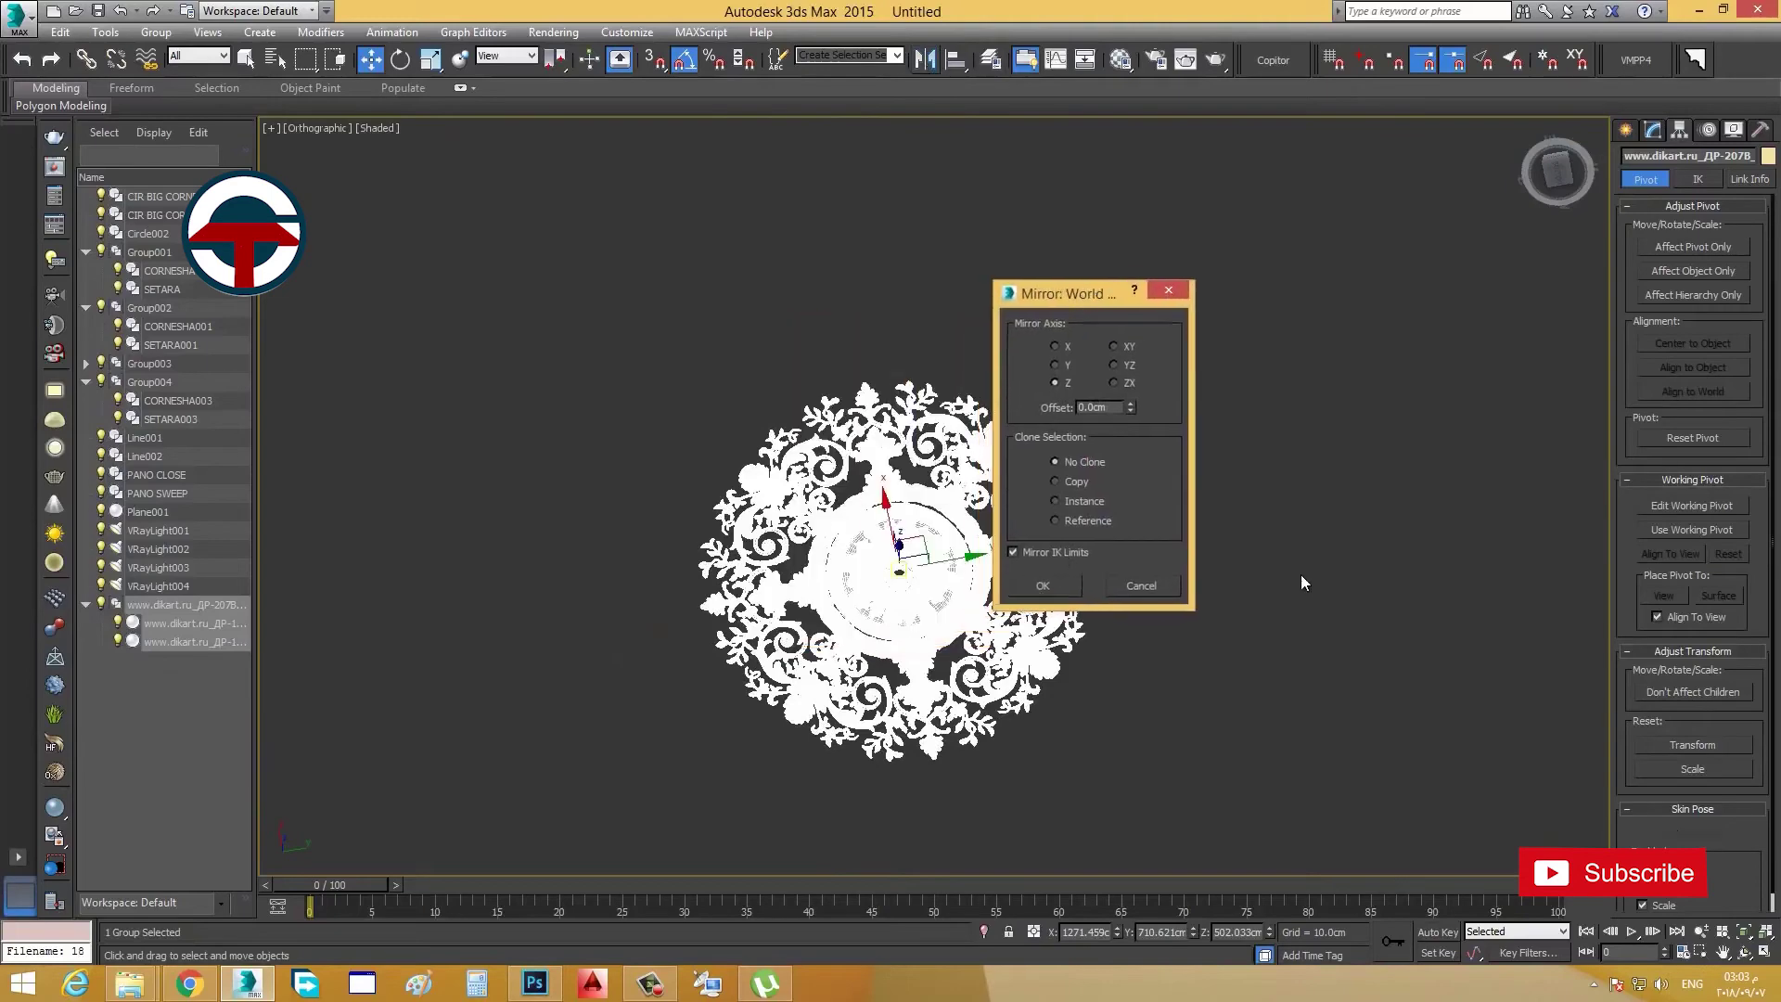
pyautogui.click(1136, 576)
# Step: Align the ornament to the large circular panel at the ceiling's centre, matching pivot point to pivot point, and apply the alignment
pyautogui.scroll(-3, 1074, 609)
pyautogui.scroll(-4, 1046, 606)
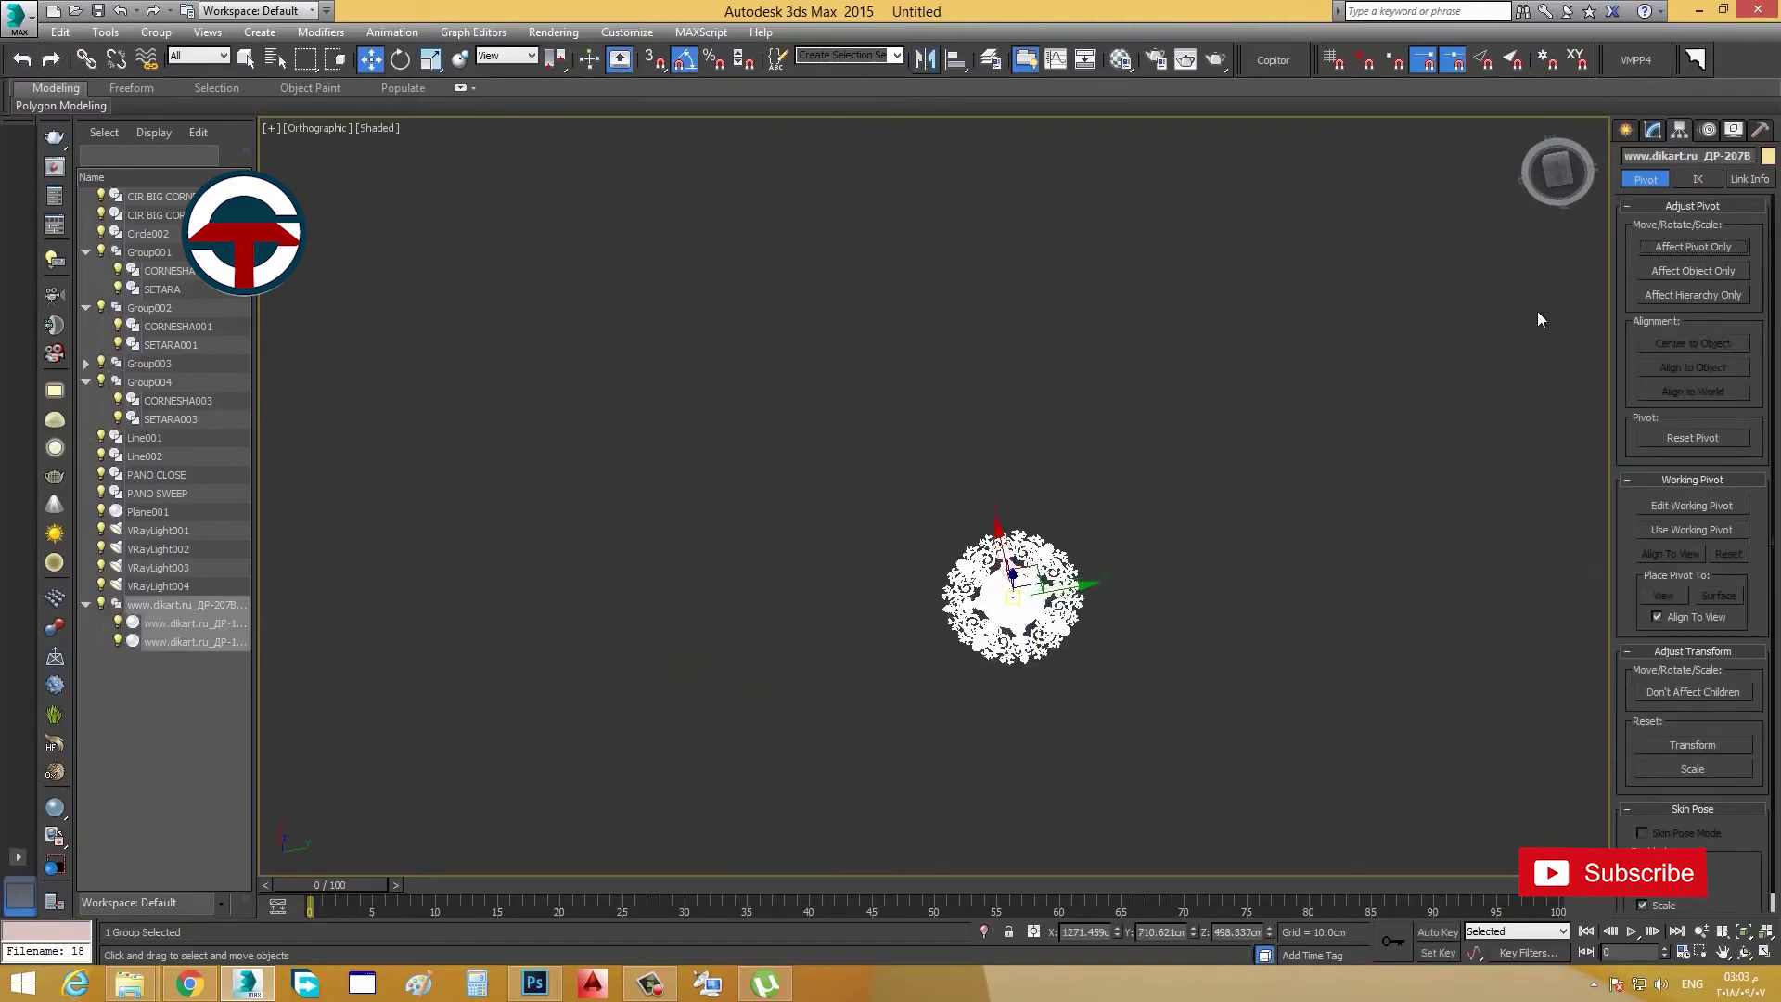
pyautogui.scroll(-5, 1272, 390)
pyautogui.click(952, 59)
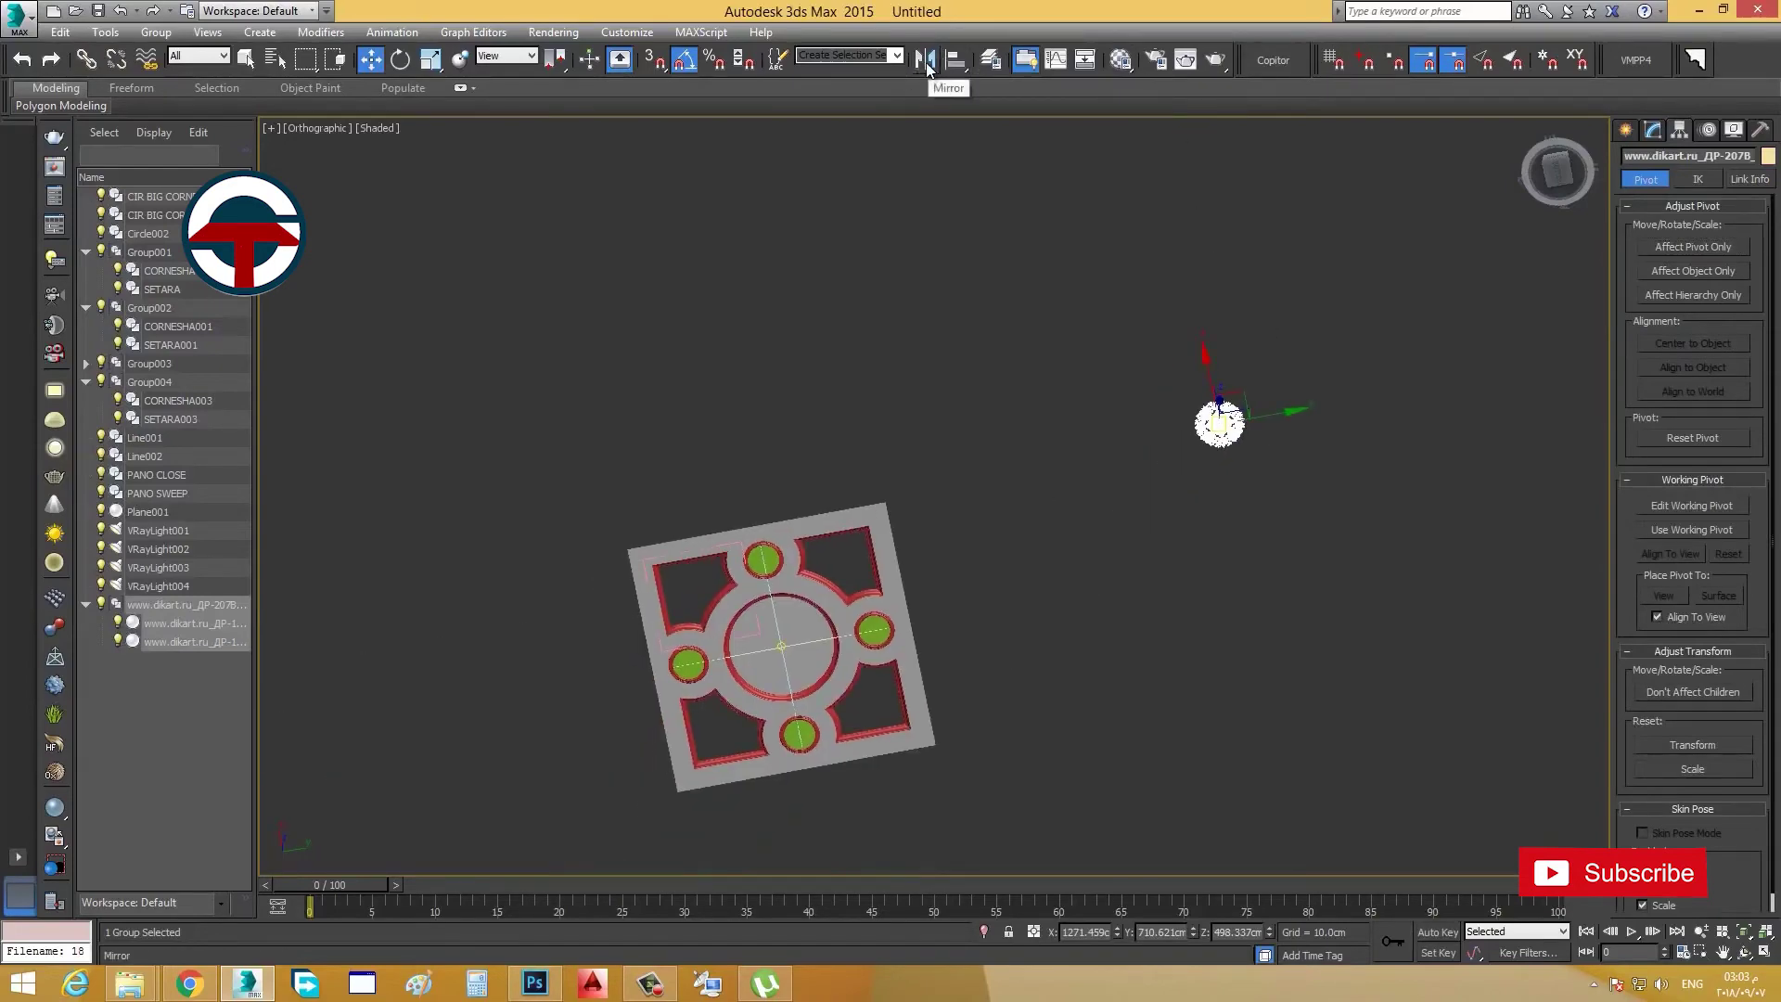
pyautogui.moveTo(762, 679); pyautogui.dragTo(872, 505, button='middle')
pyautogui.scroll(6, 872, 505)
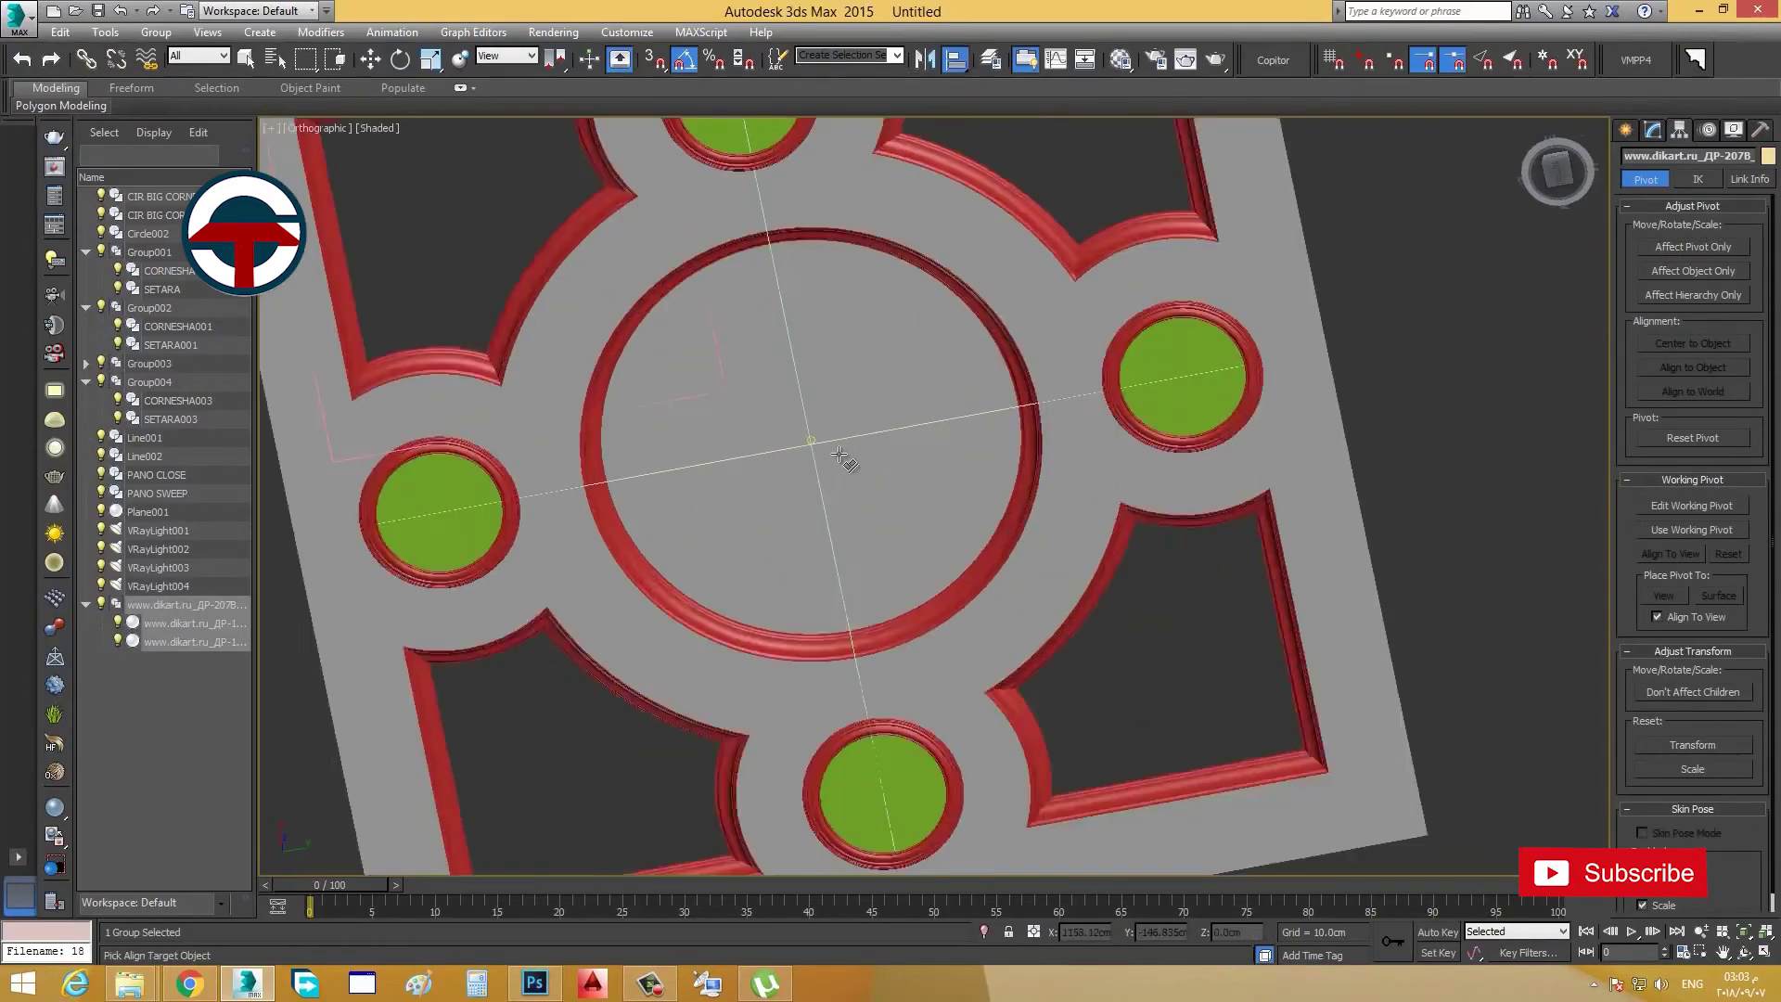
pyautogui.click(867, 481)
pyautogui.moveTo(941, 295); pyautogui.dragTo(1193, 257)
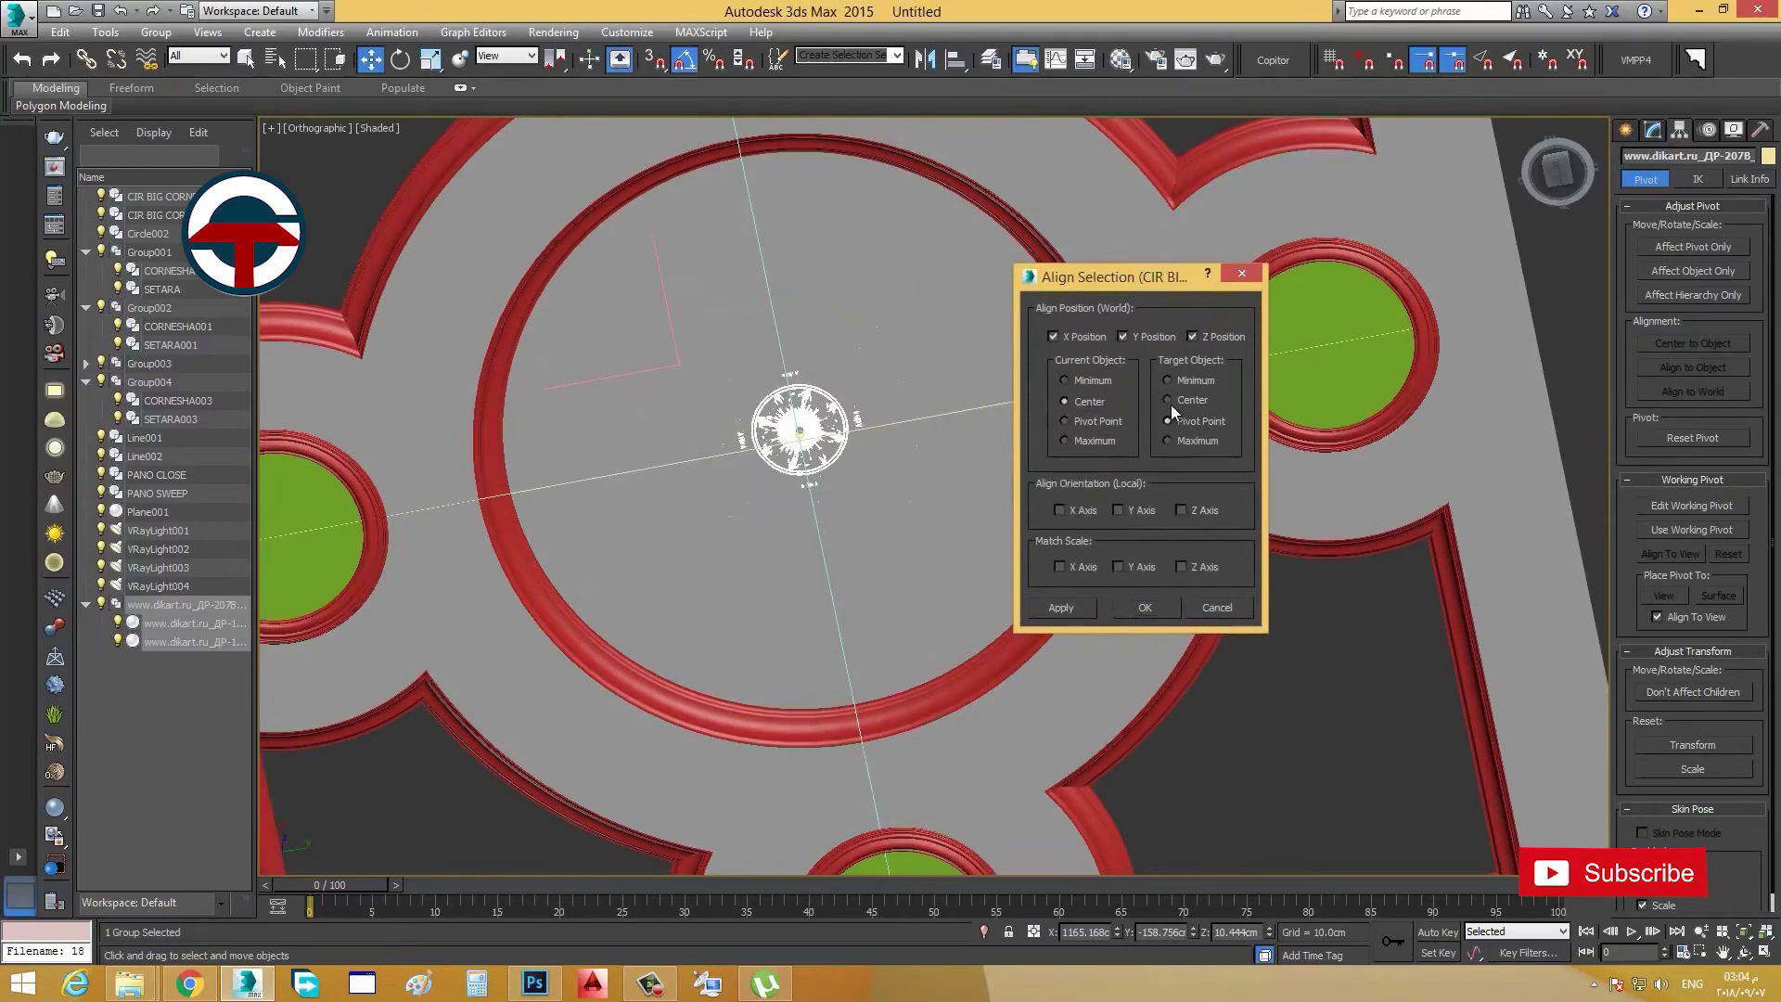
pyautogui.click(1169, 400)
pyautogui.click(1064, 421)
pyautogui.click(1168, 421)
pyautogui.click(1059, 607)
# Step: Align the ornament's maximum to the circular panel's minimum in Z position only, and inspect its placement on the ceiling
pyautogui.click(1190, 337)
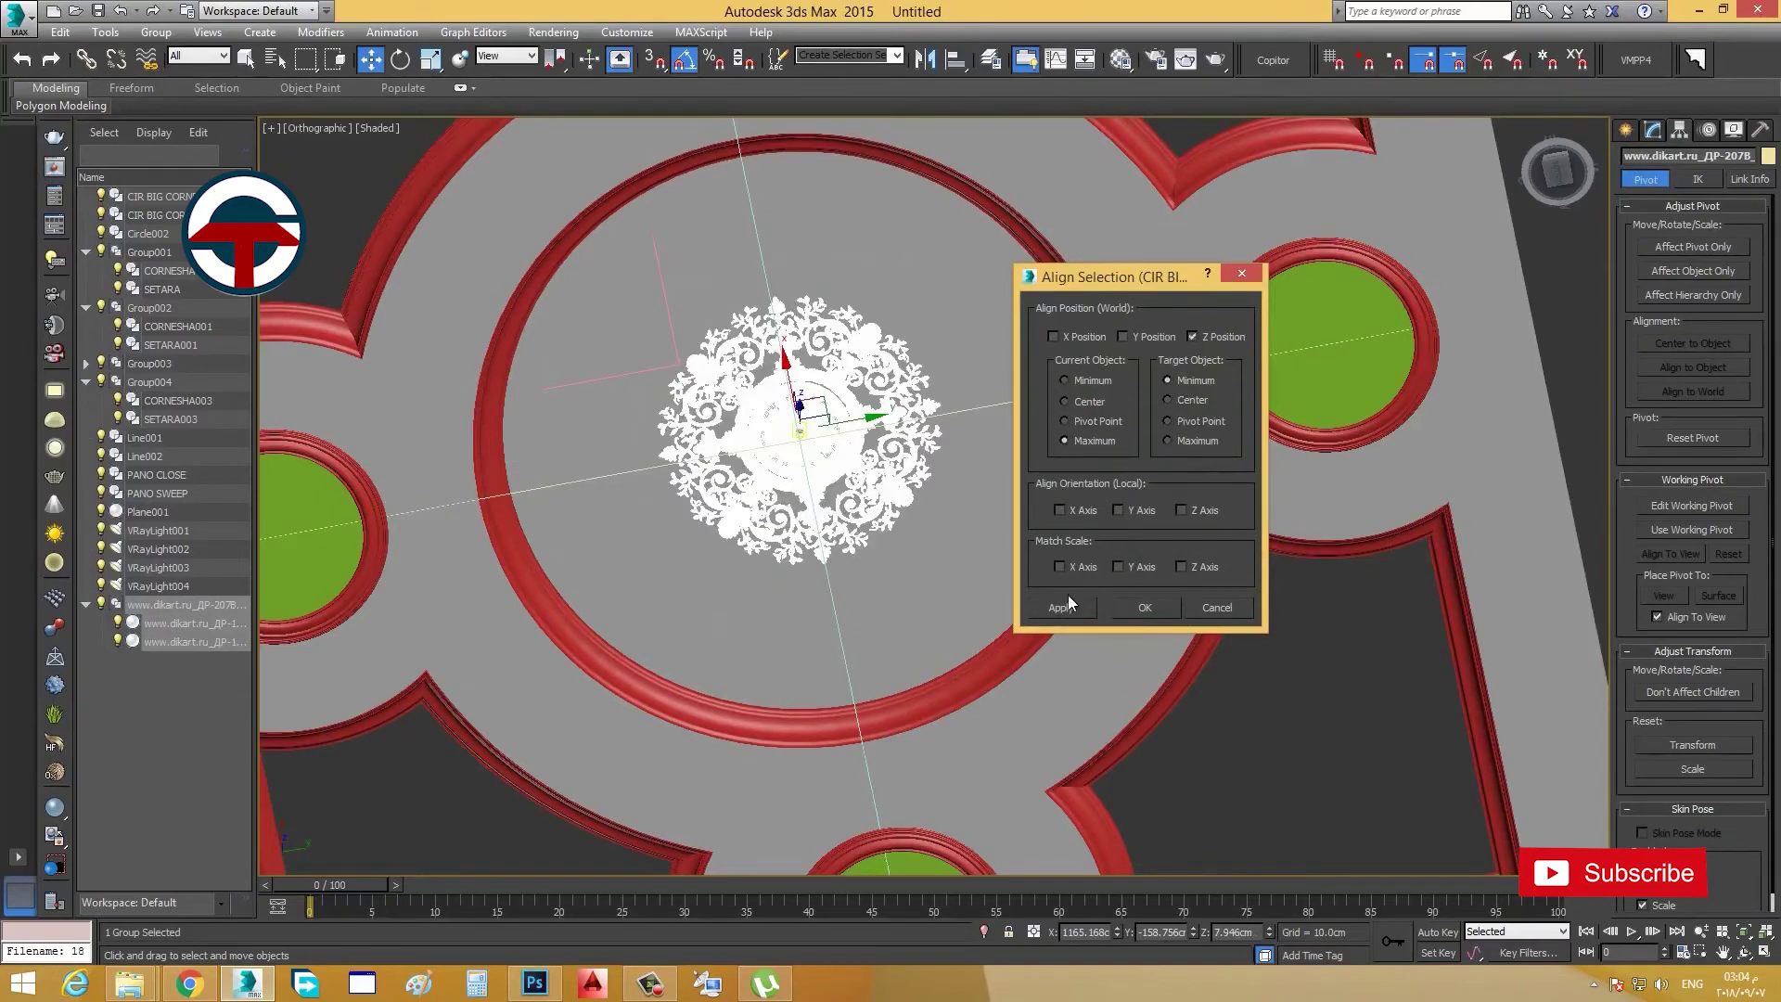
pyautogui.click(1128, 609)
pyautogui.click(923, 507)
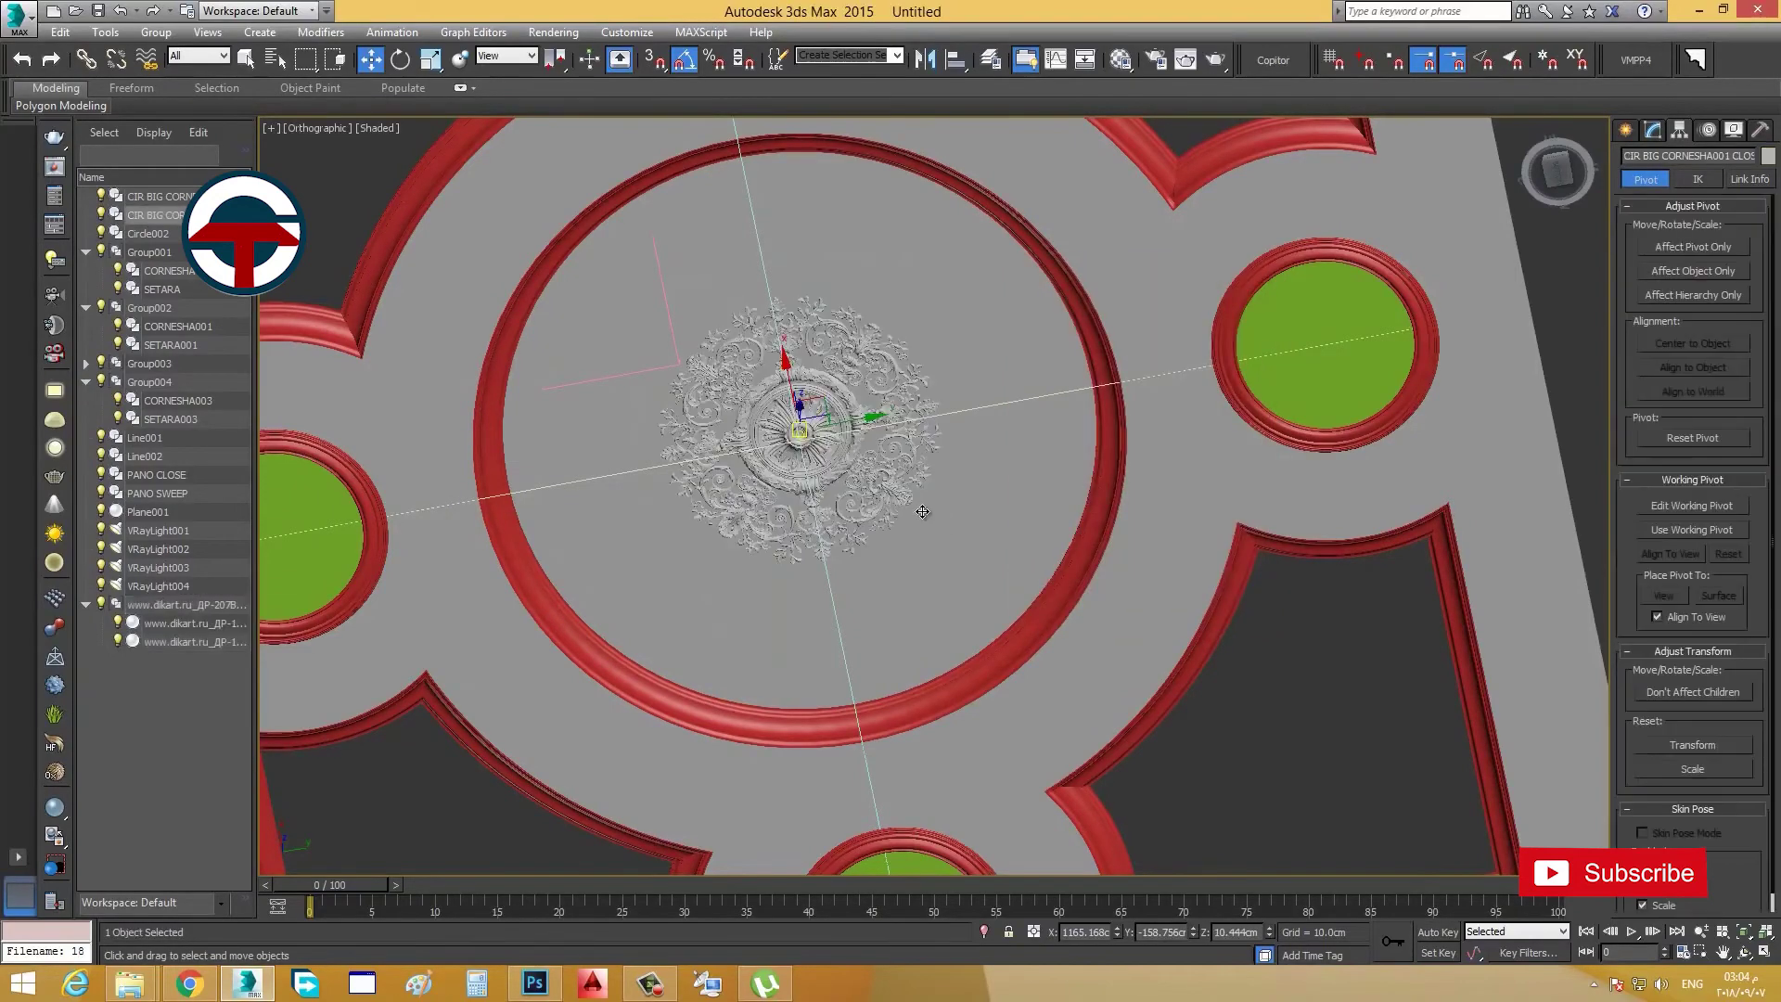
pyautogui.scroll(10, 908, 485)
pyautogui.scroll(-10, 908, 485)
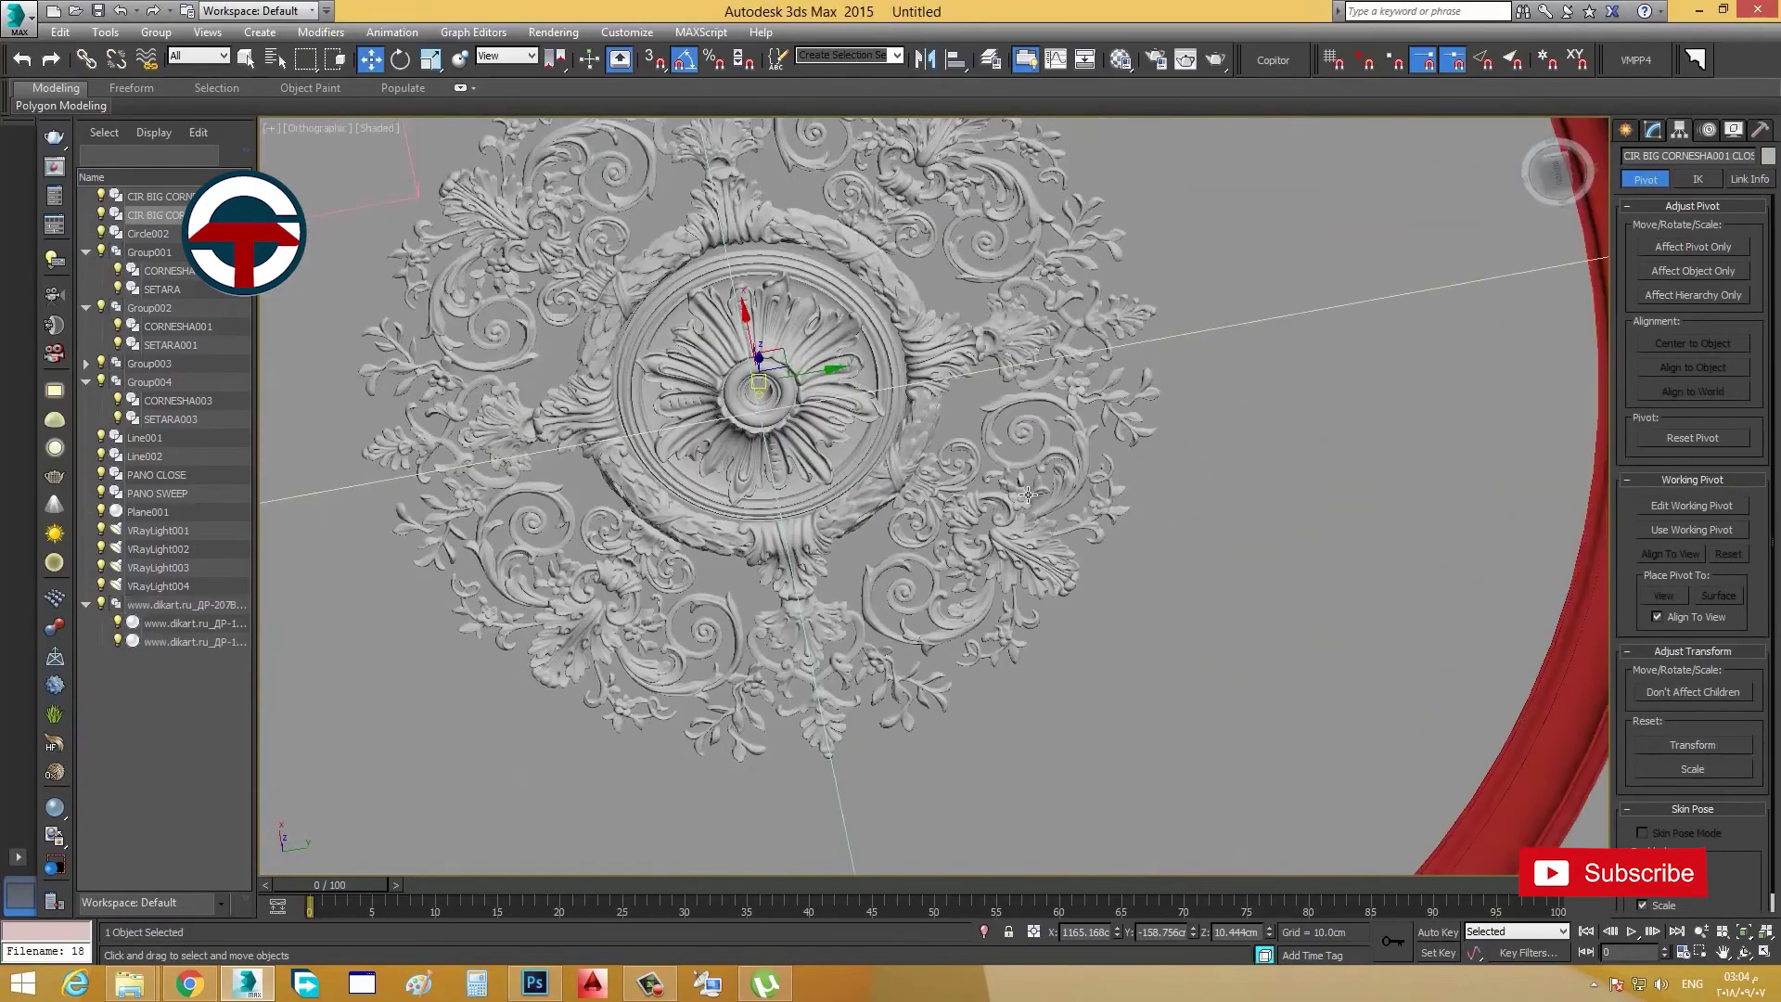
pyautogui.scroll(-10, 987, 572)
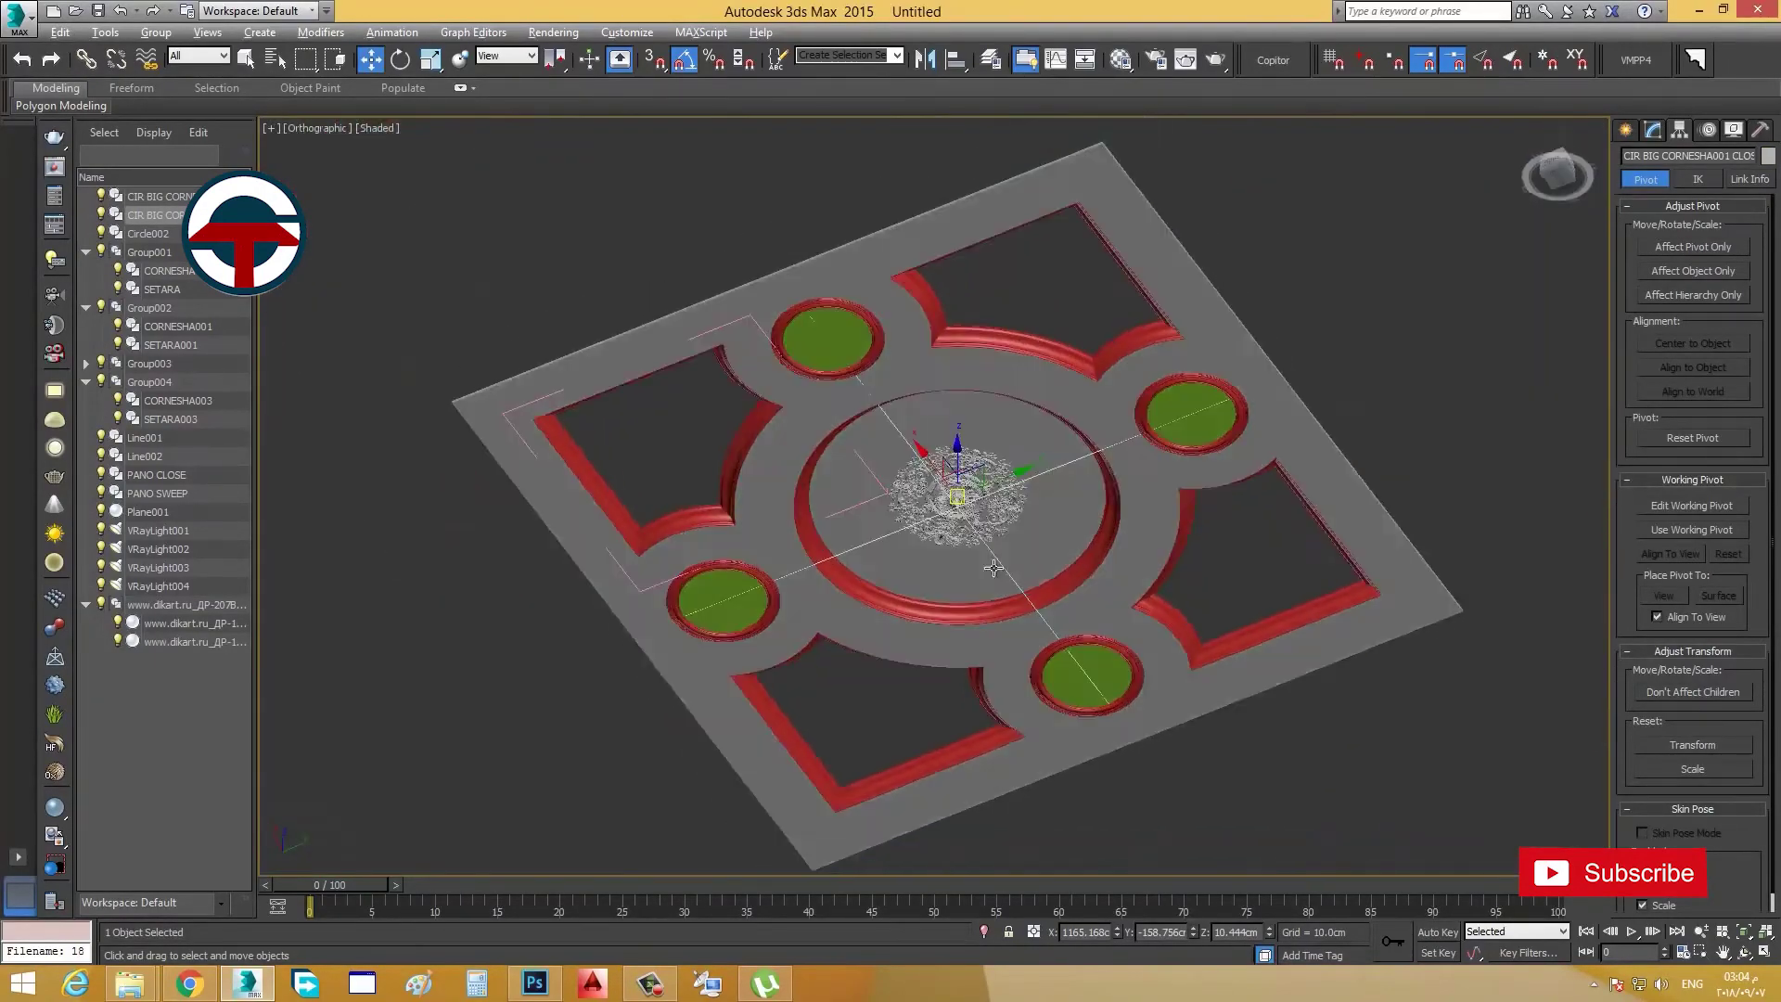
pyautogui.keyDown('alt'); pyautogui.moveTo(993, 567); pyautogui.dragTo(906, 593, button='middle'); pyautogui.keyUp('alt')
pyautogui.keyDown('alt'); pyautogui.moveTo(1176, 491); pyautogui.dragTo(1184, 288, button='middle'); pyautogui.keyUp('alt')
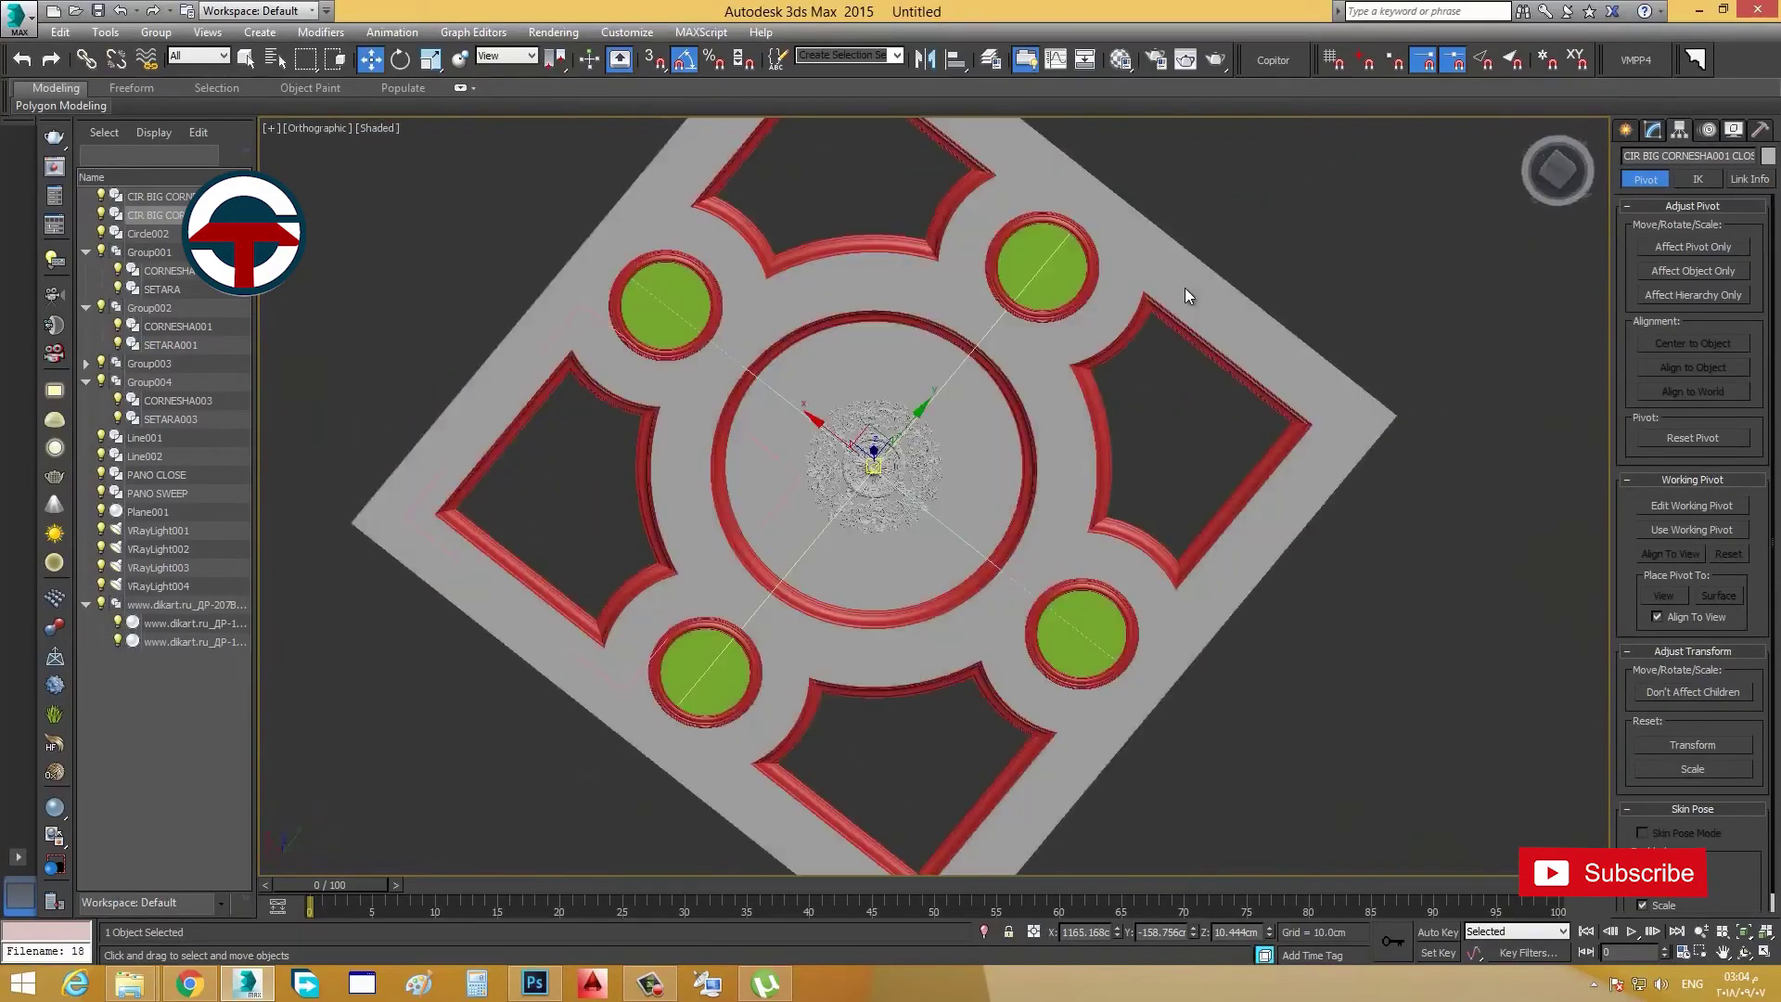
# Step: Draw a 500 × 500 cm WRectangle extended spline in plan view, snapped to opposite outer corners of the ceiling panel
pyautogui.click(1261, 334)
pyautogui.click(1550, 169)
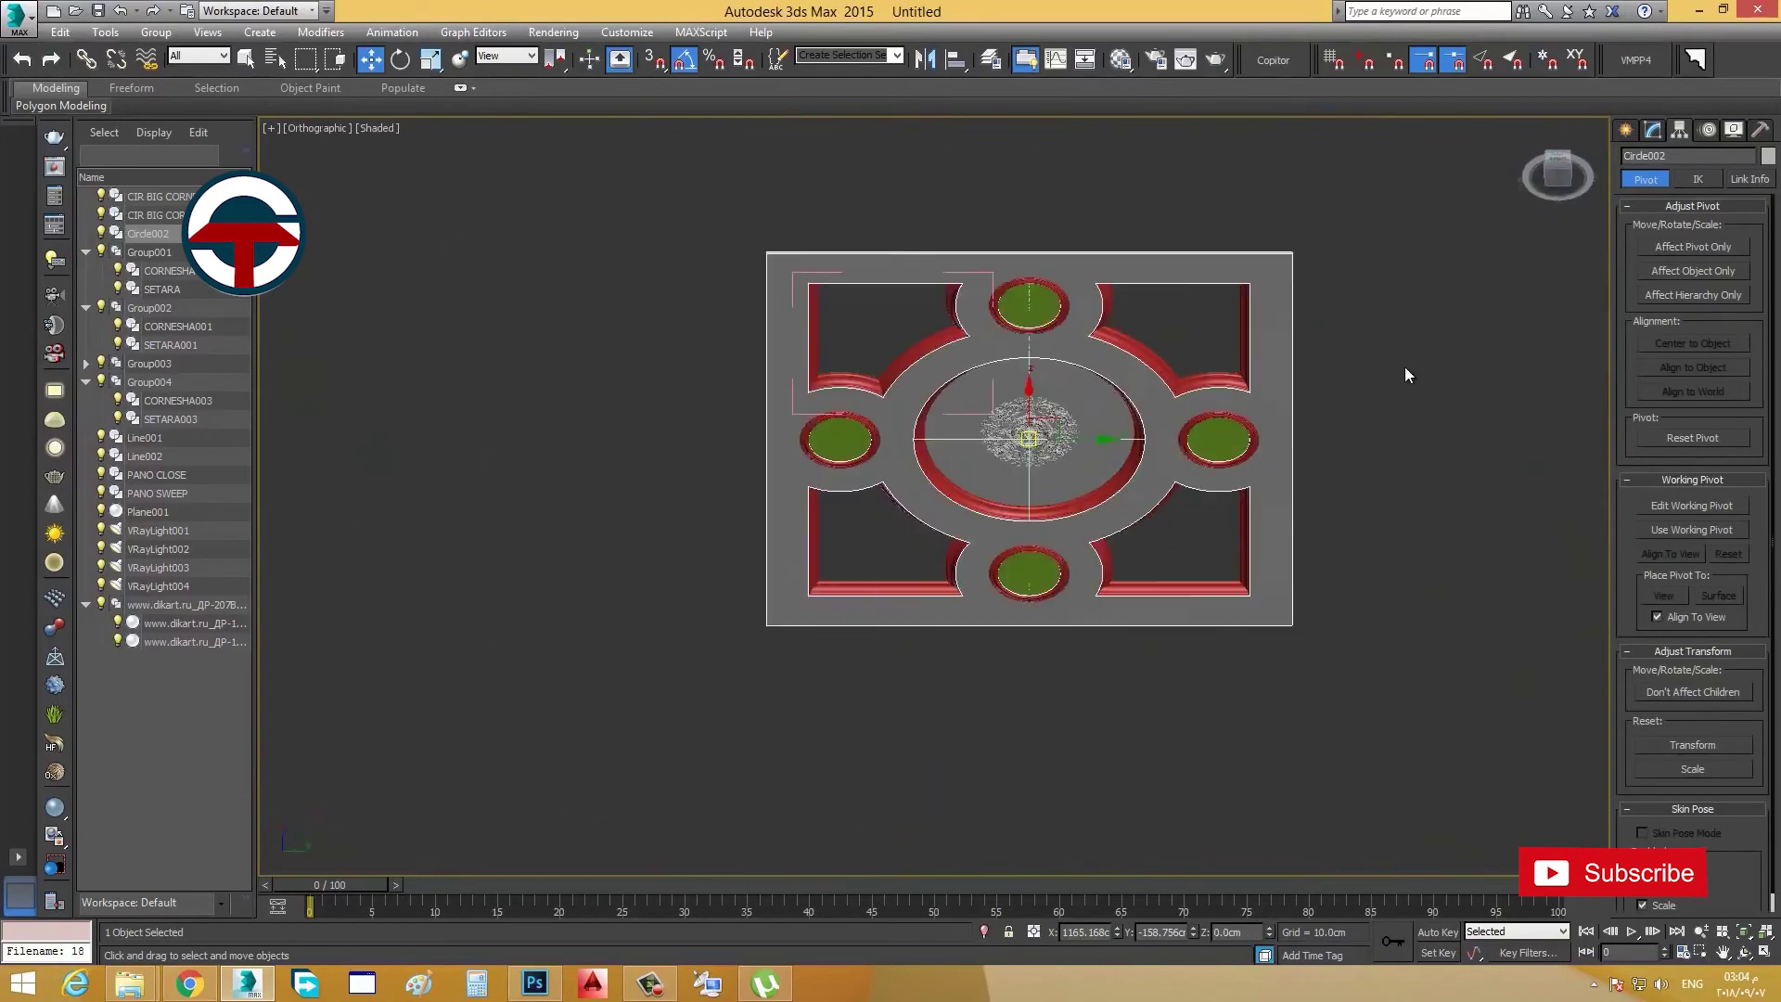
pyautogui.click(1547, 188)
pyautogui.moveTo(1393, 383); pyautogui.dragTo(1324, 384, button='middle')
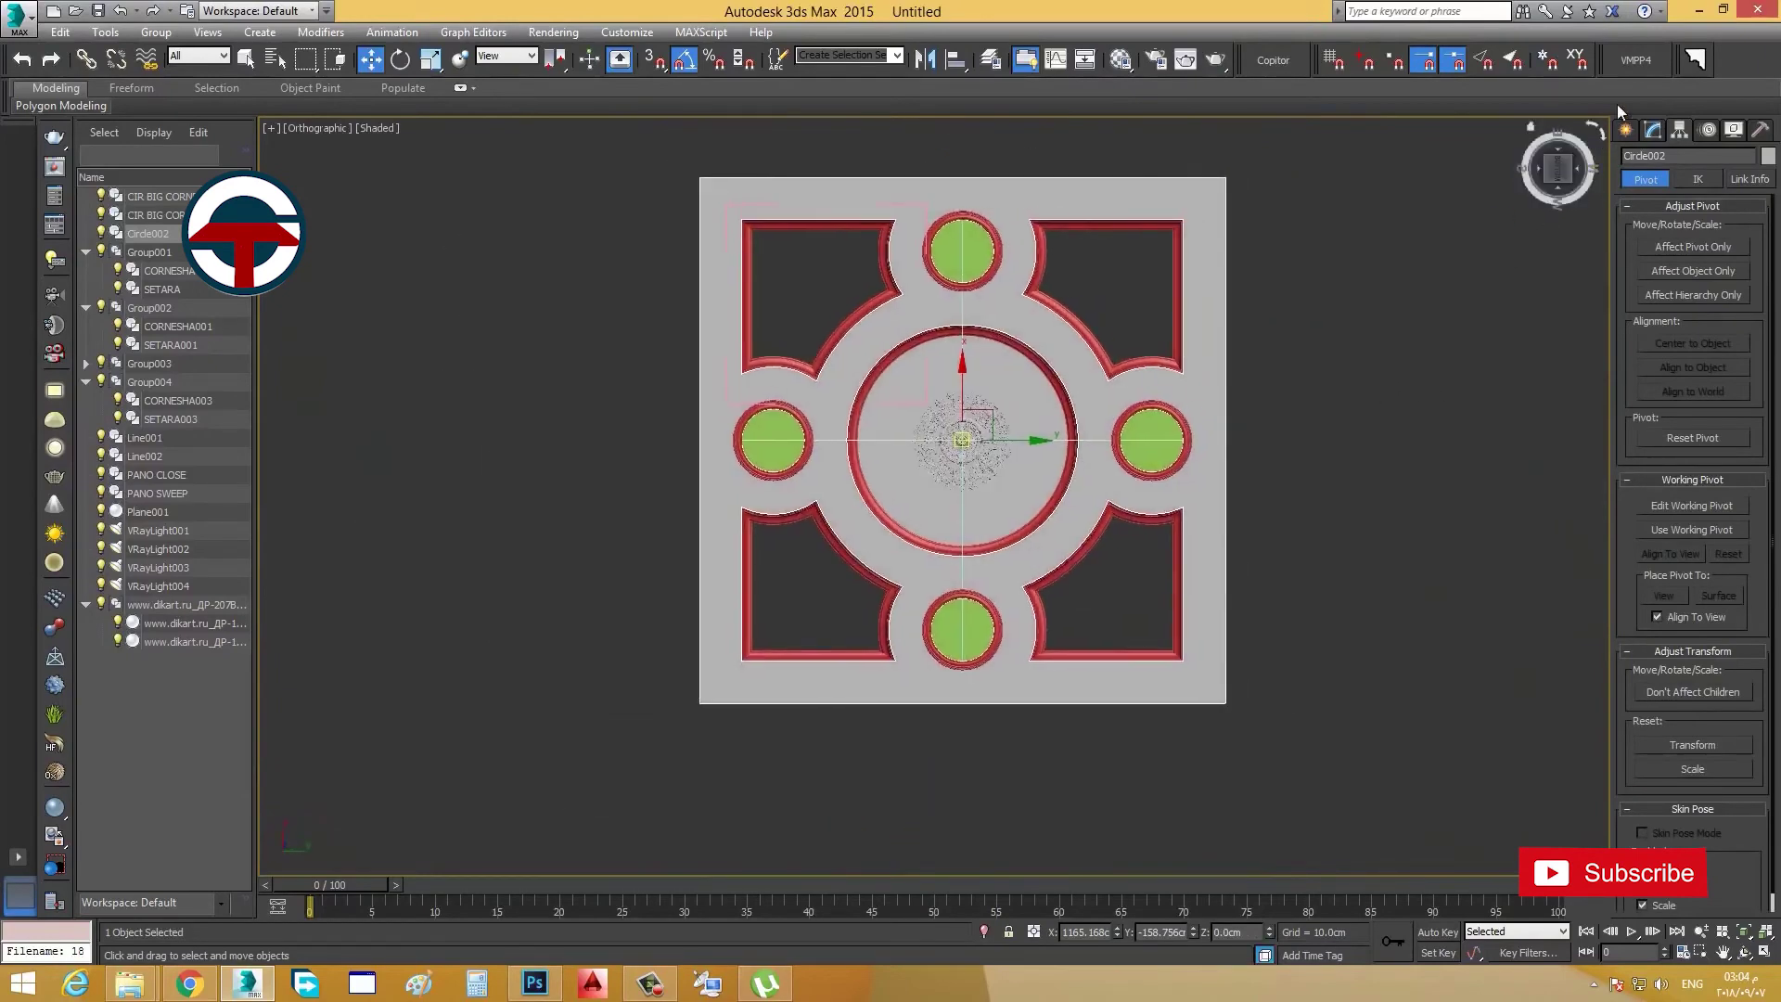
pyautogui.click(1625, 130)
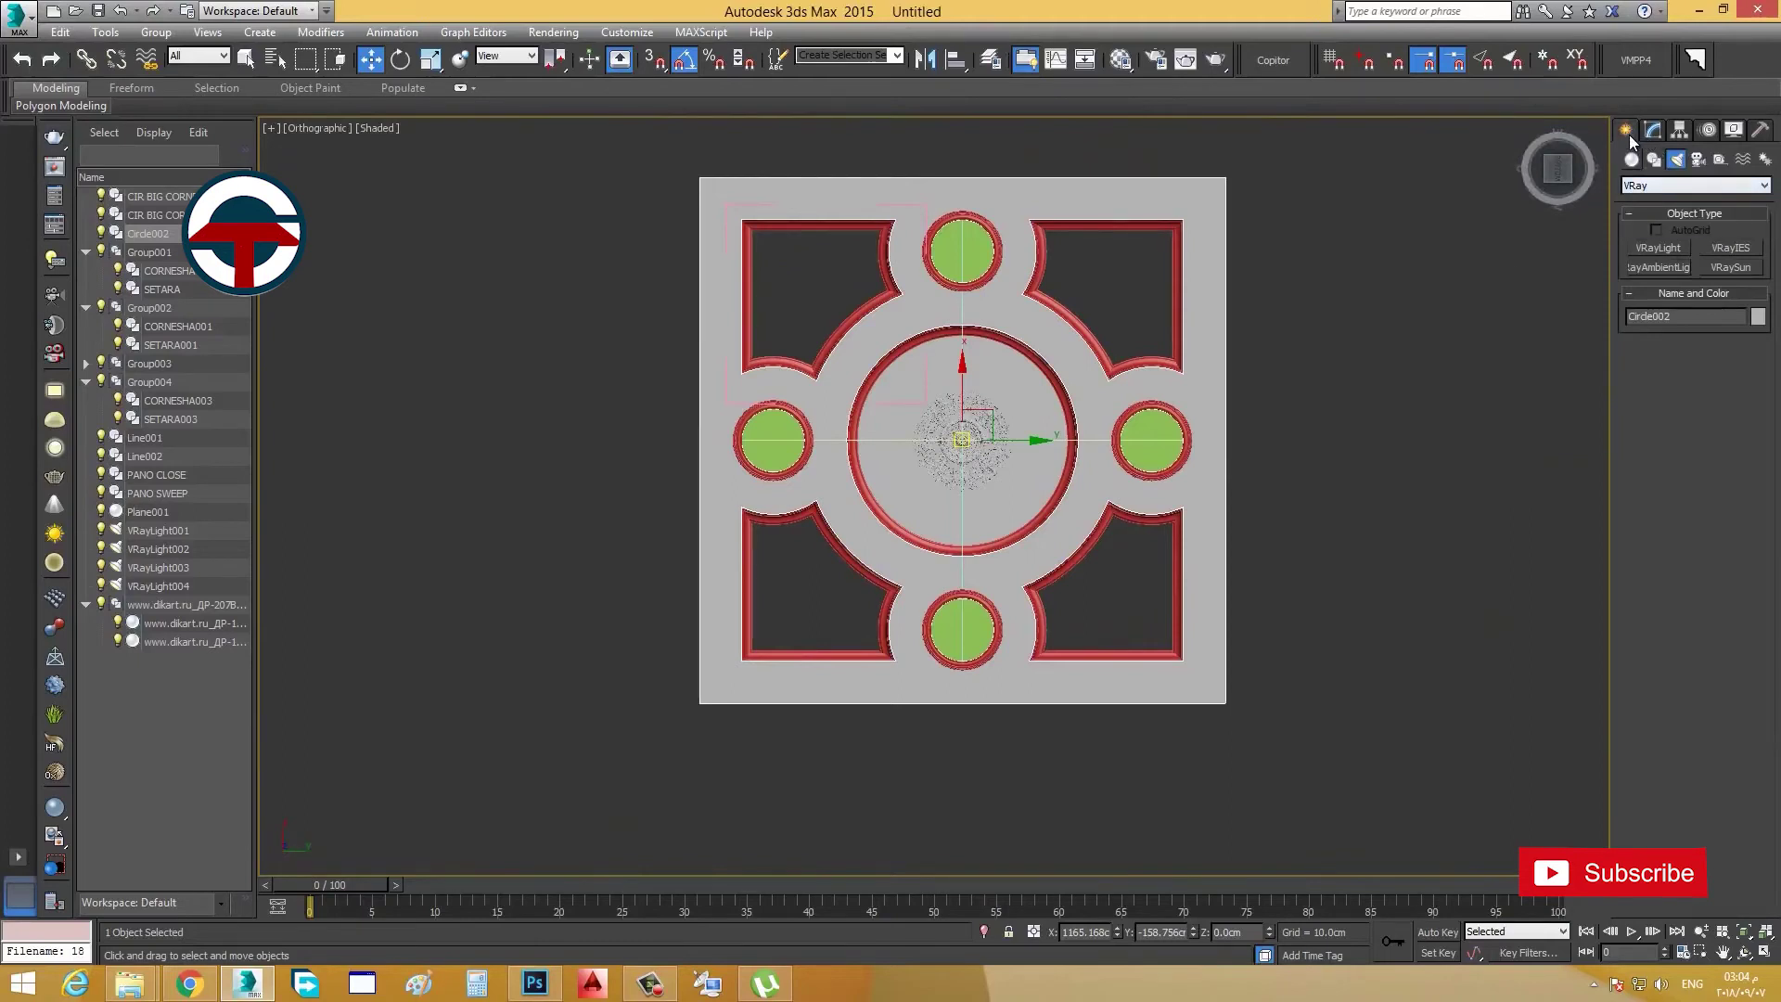
pyautogui.click(1653, 162)
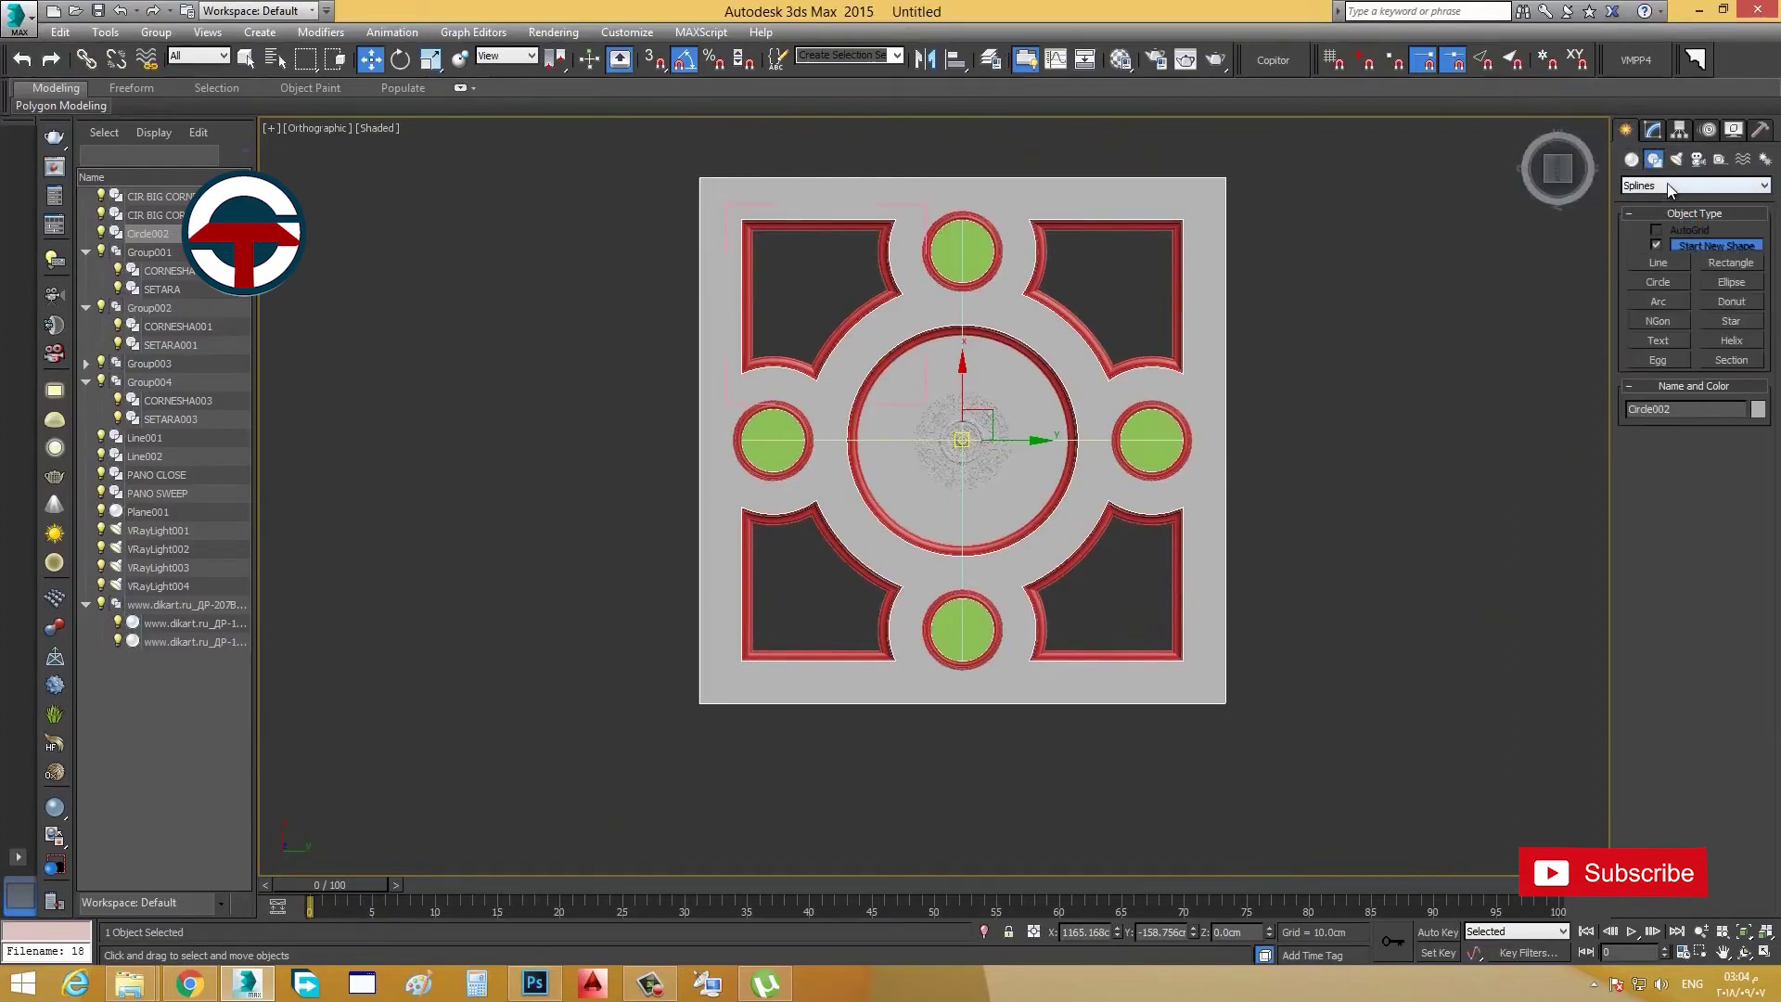
pyautogui.click(1670, 186)
pyautogui.click(1716, 220)
pyautogui.click(1661, 264)
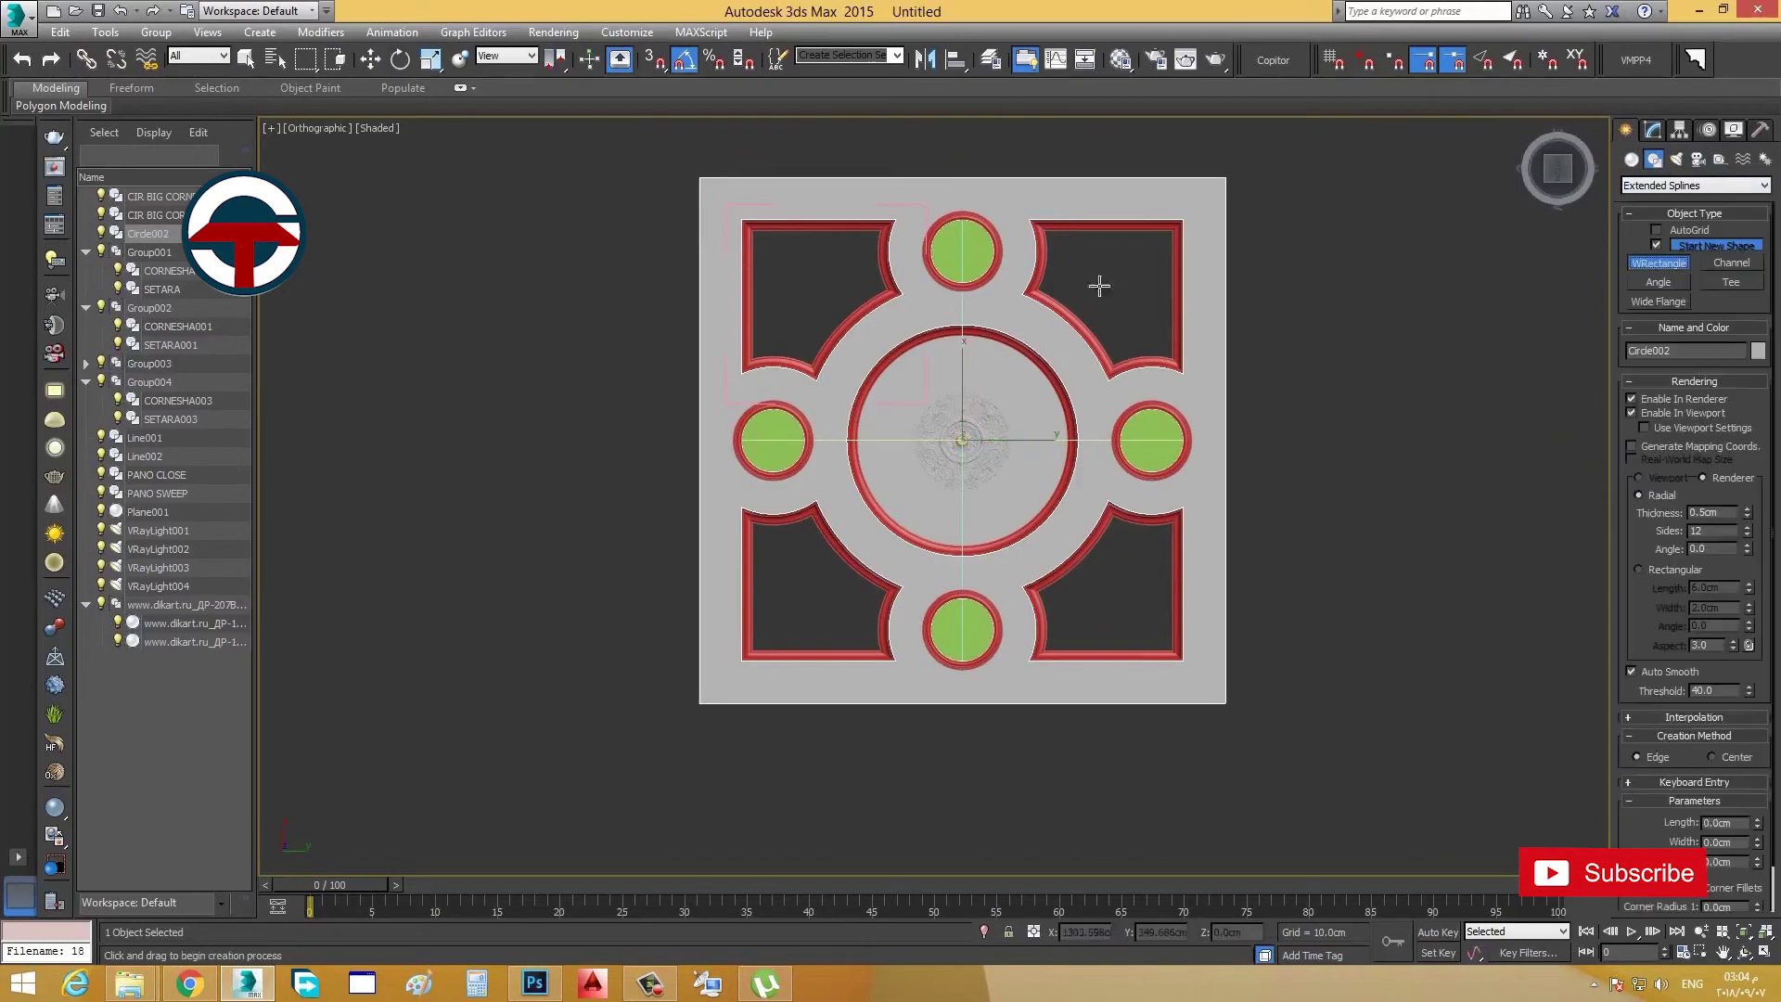
pyautogui.click(657, 66)
pyautogui.moveTo(699, 178); pyautogui.dragTo(1225, 704)
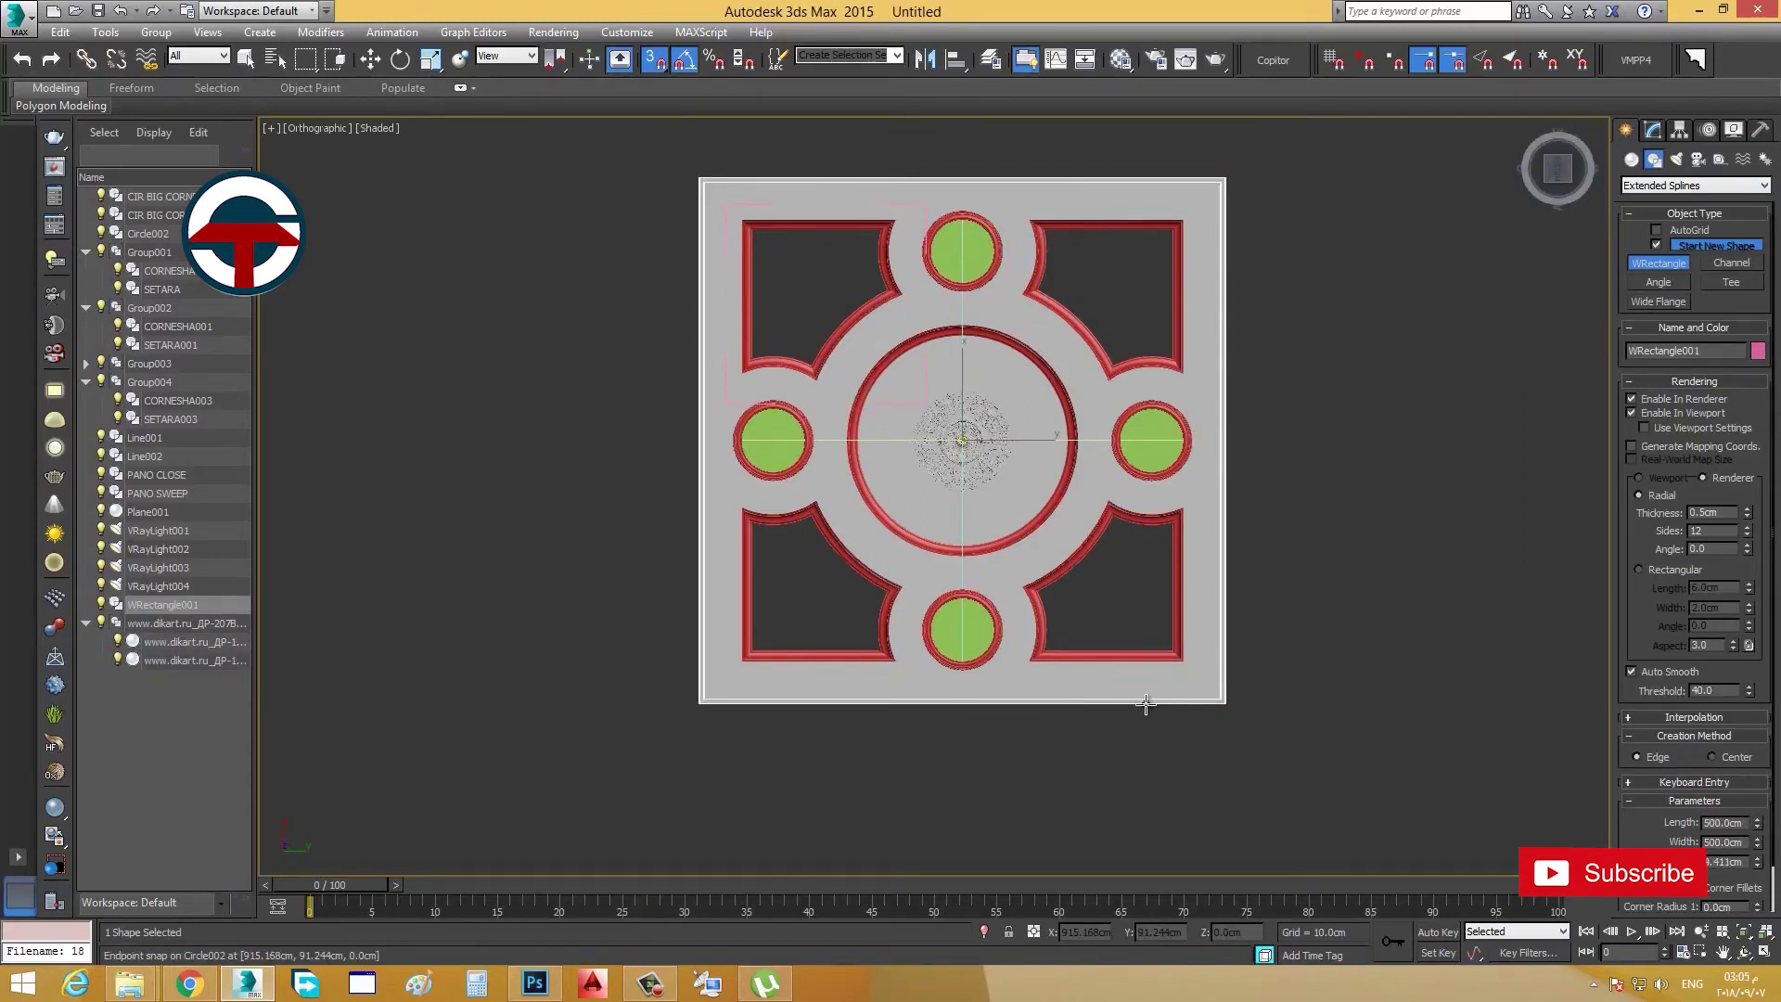
# Step: Set the walled rectangle's thickness to 15 cm
pyautogui.click(1219, 709)
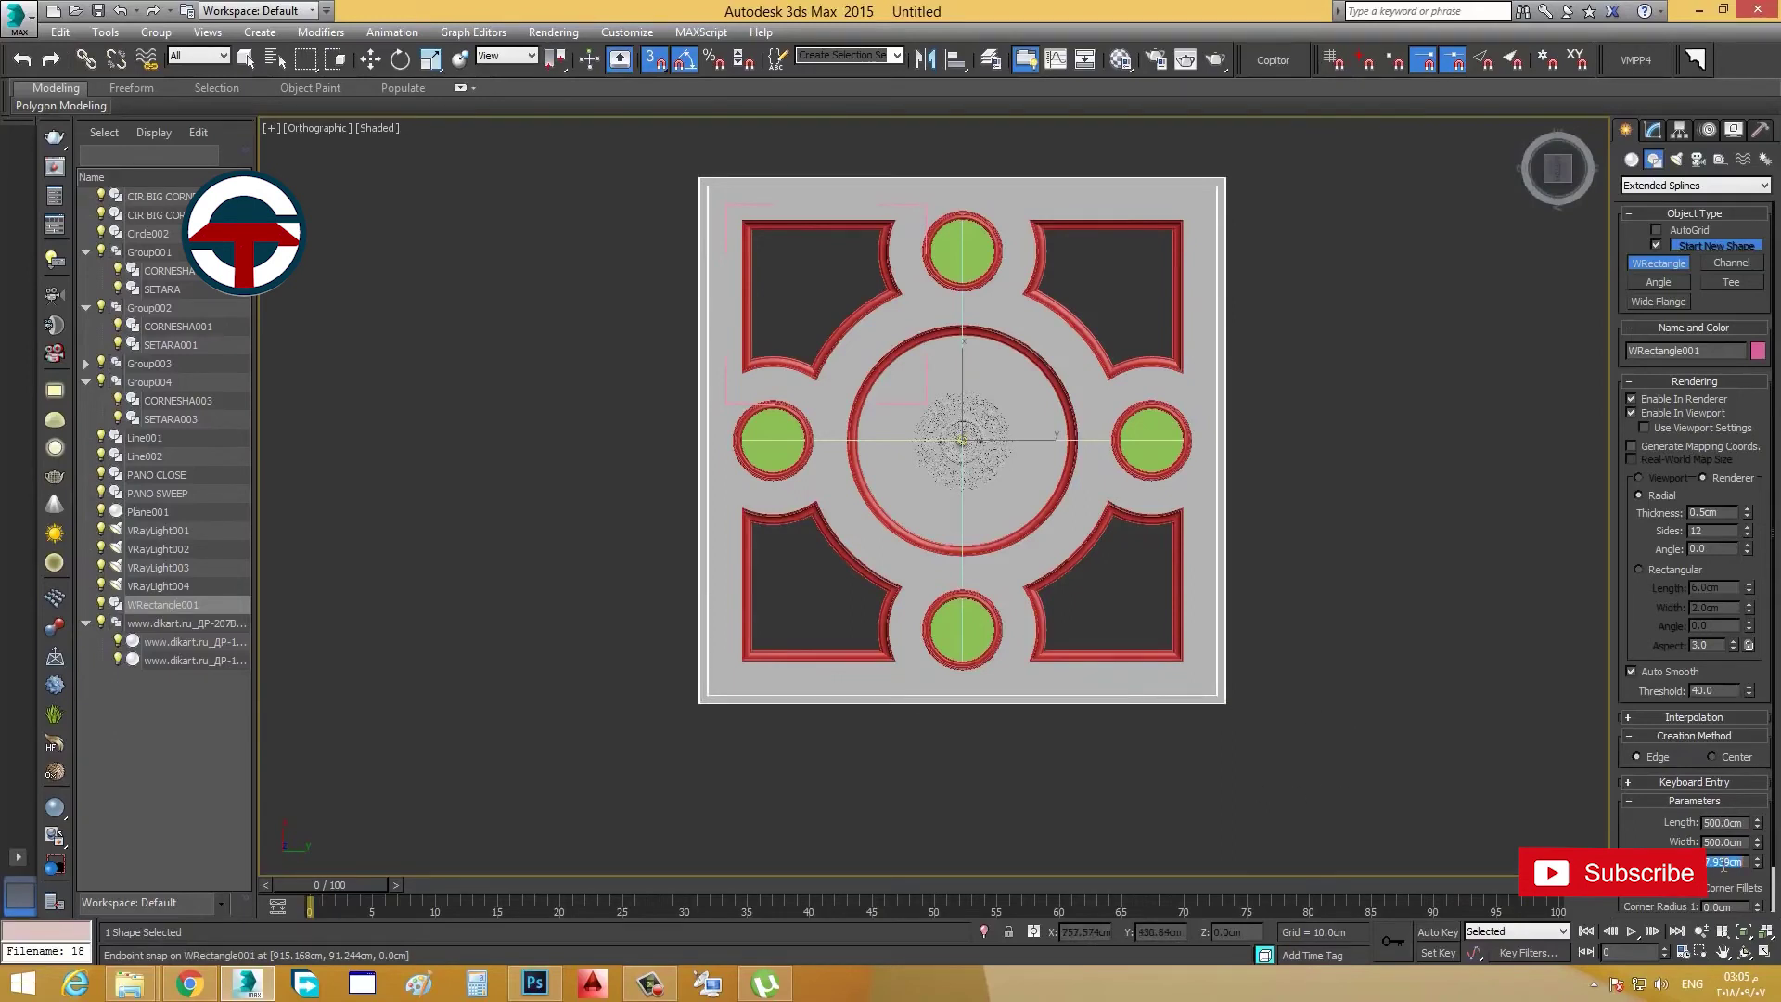
pyautogui.write('15')
pyautogui.press('Return')
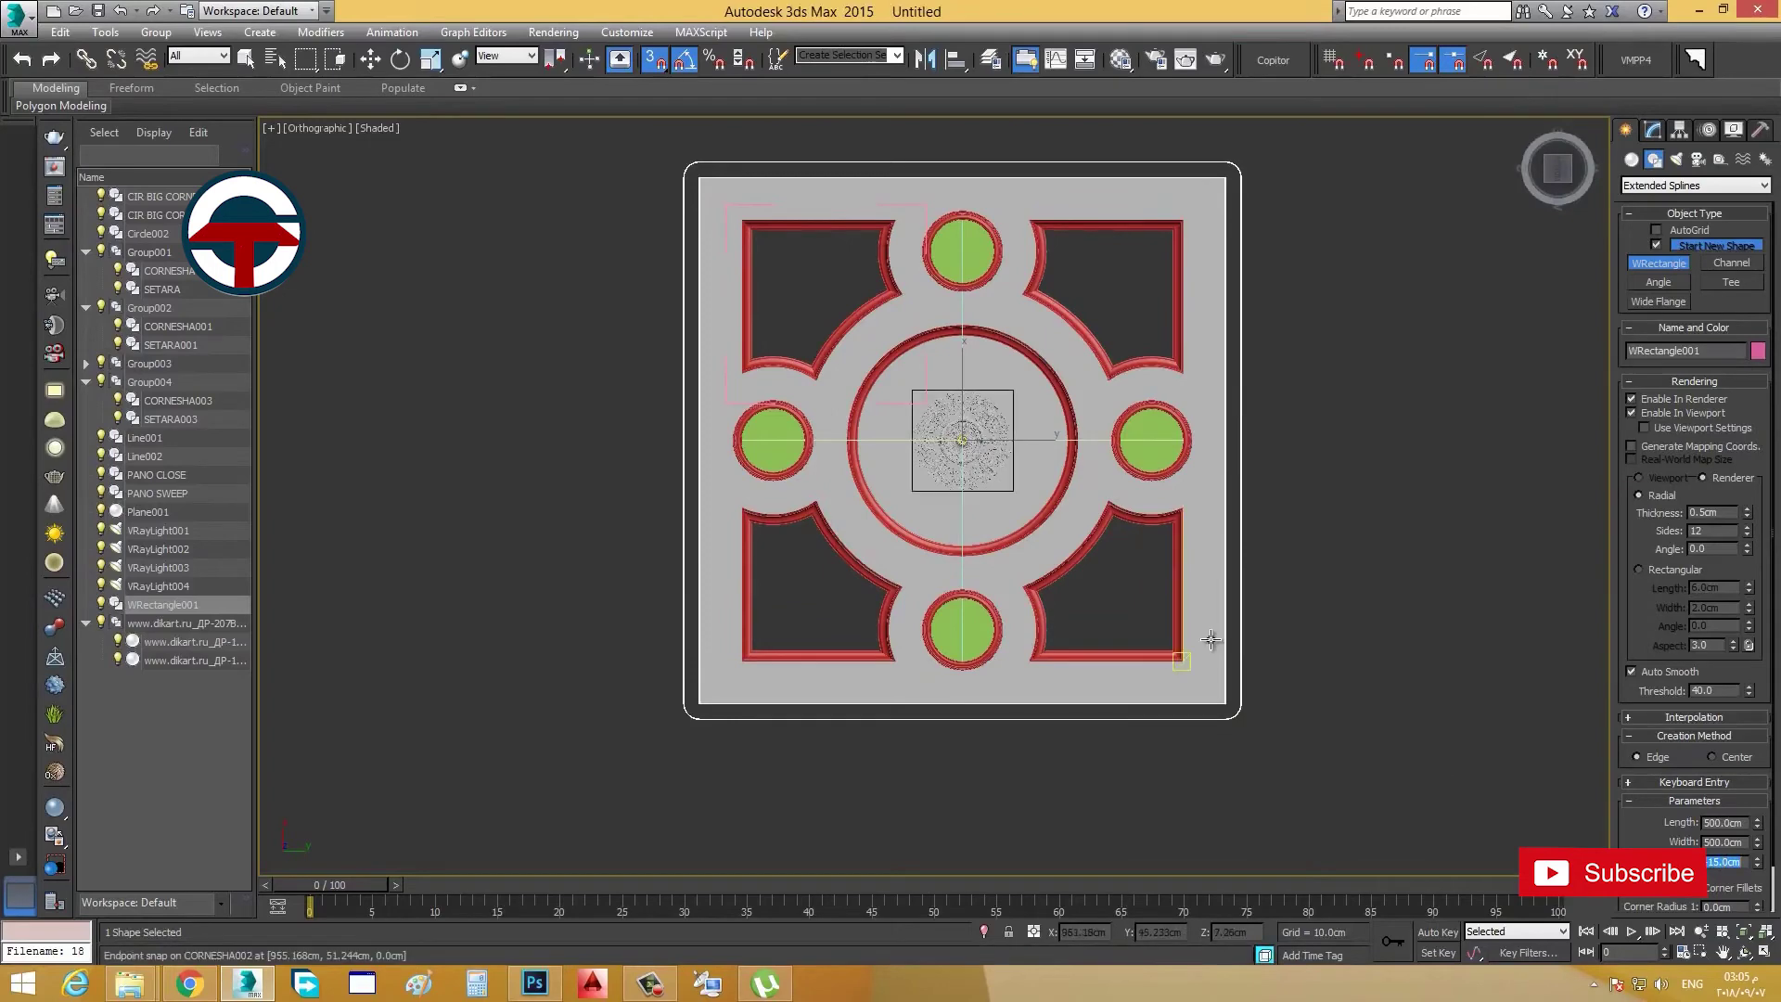
# Step: Apply an Extrude modifier to the walled rectangle with an amount of -300 cm to form the room's walls
pyautogui.keyDown('alt'); pyautogui.moveTo(1197, 666); pyautogui.dragTo(1189, 815, button='middle'); pyautogui.keyUp('alt')
pyautogui.click(1660, 264)
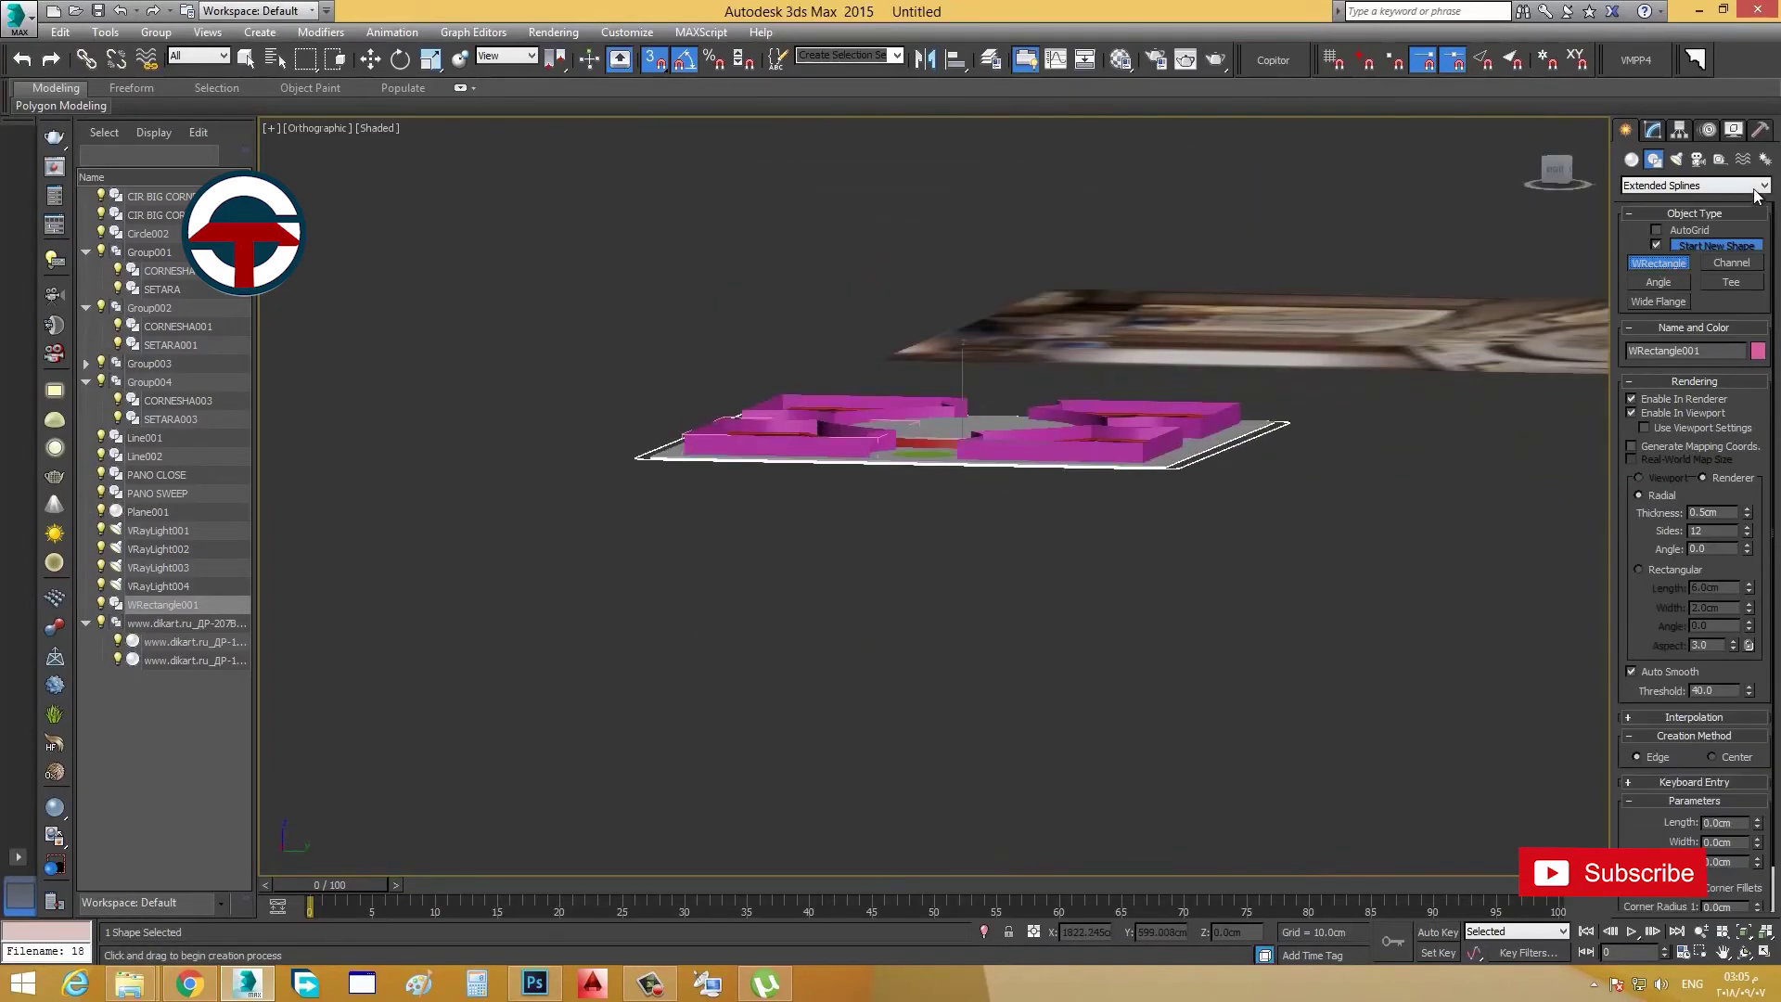
pyautogui.click(1651, 132)
pyautogui.click(1692, 180)
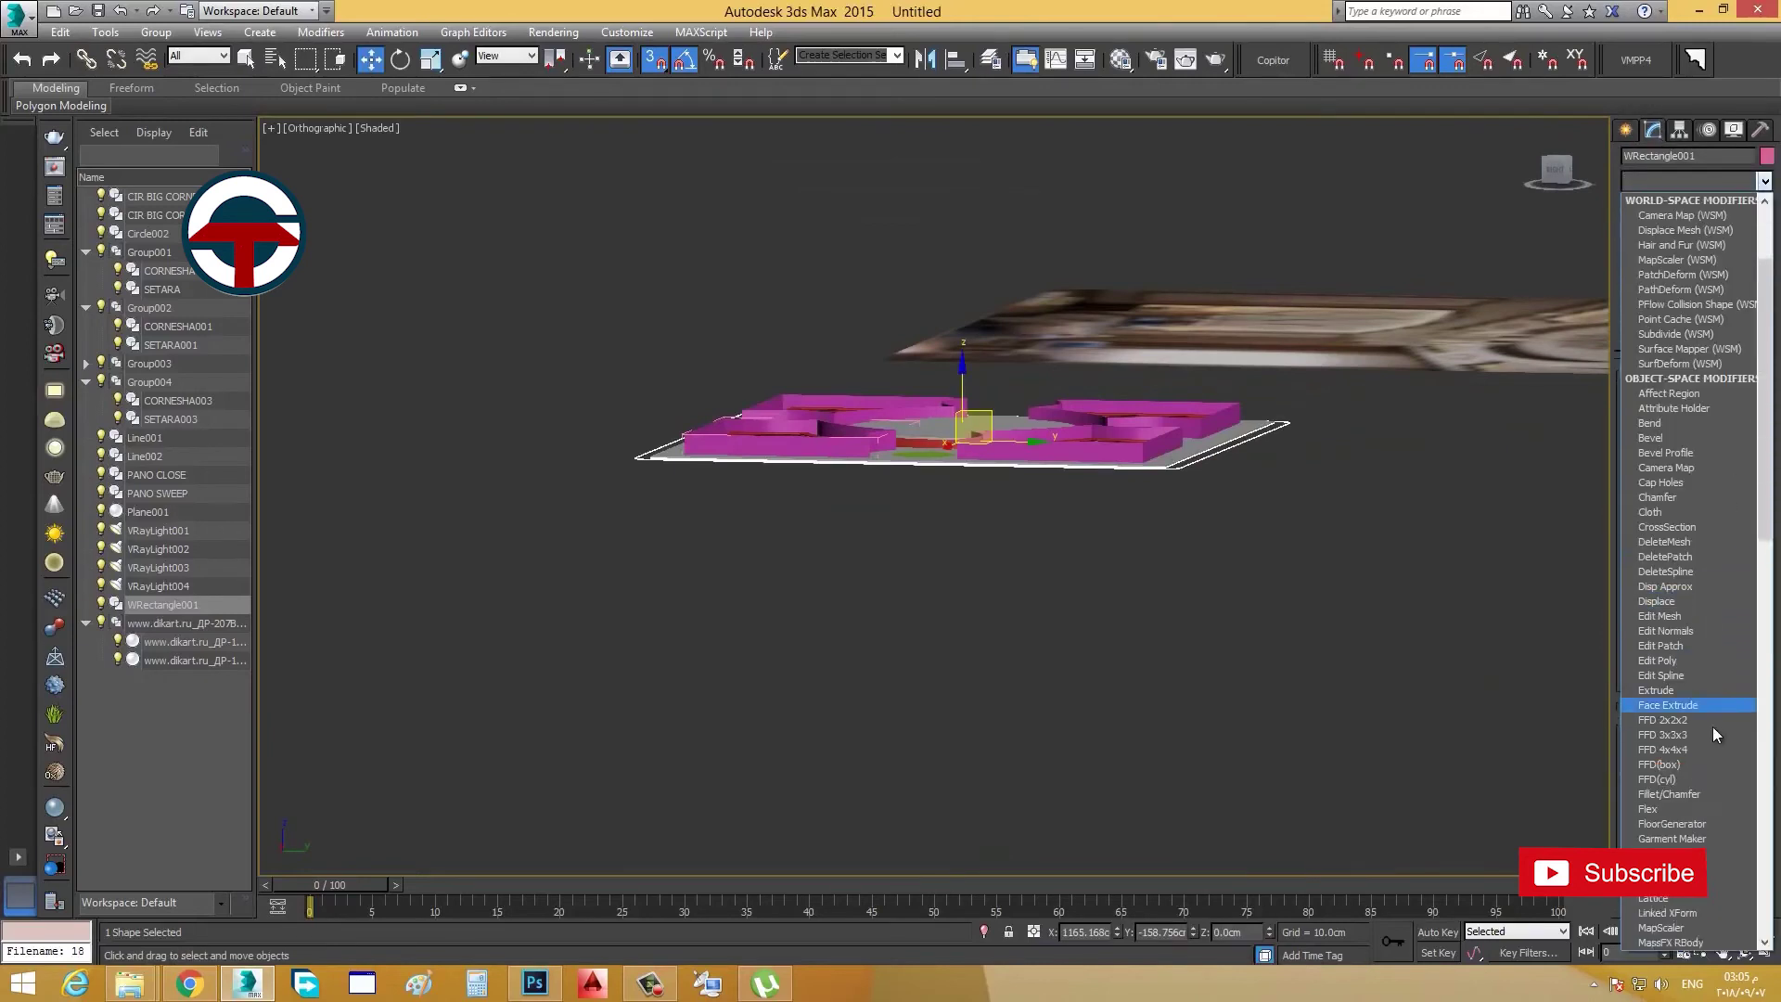
pyautogui.scroll(-5, 1712, 726)
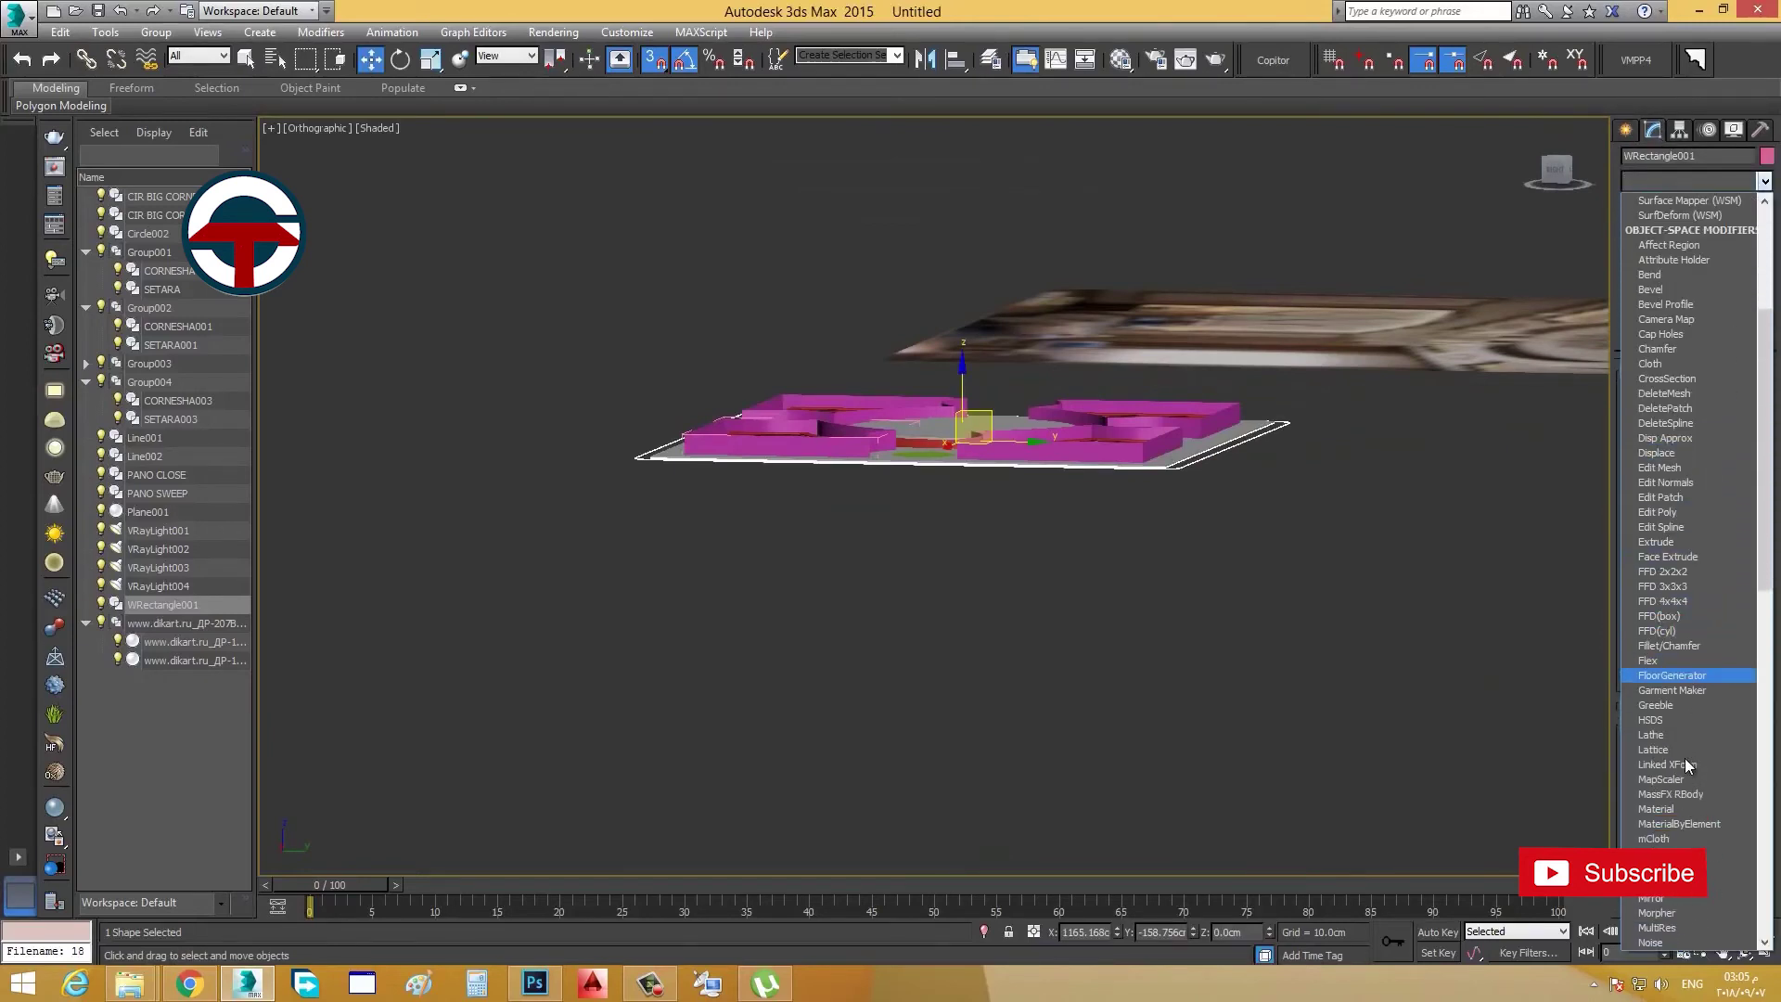
pyautogui.click(1656, 542)
pyautogui.moveTo(1749, 400); pyautogui.dragTo(1754, 517)
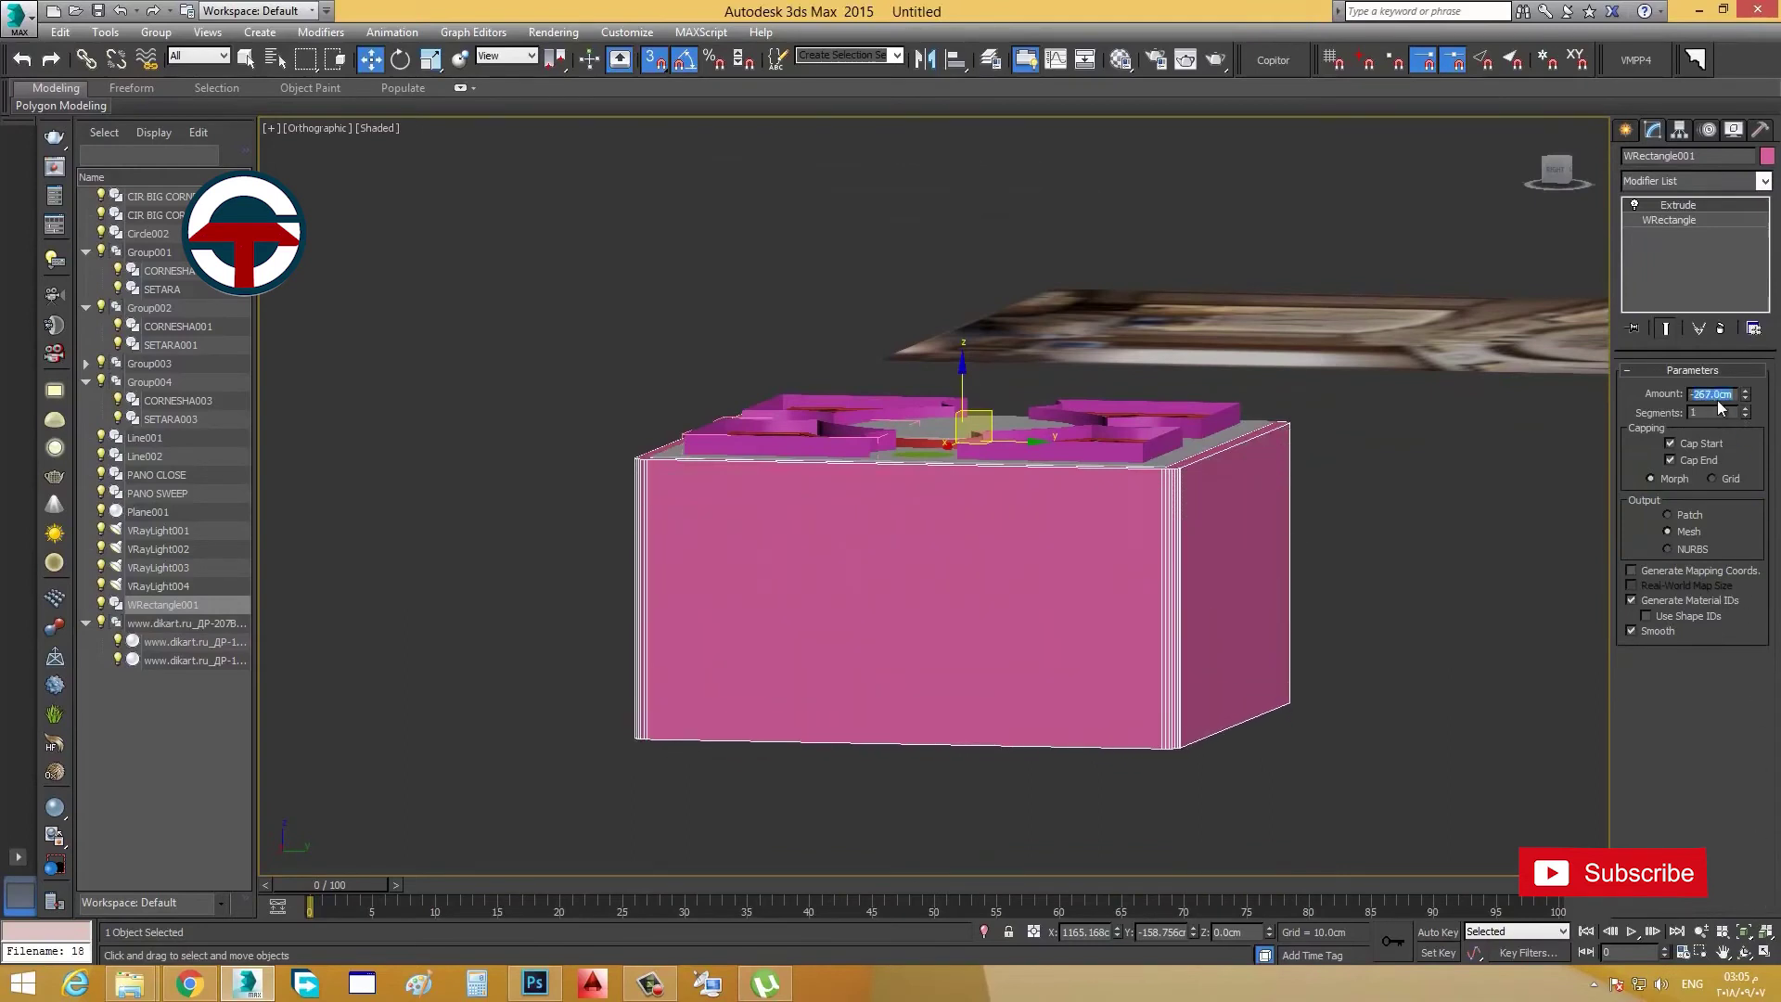
pyautogui.write('-300')
pyautogui.press('Return')
# Step: Examine where the ceiling meets the top of the walls in a wireframe side view
pyautogui.keyDown('alt'); pyautogui.moveTo(1188, 565); pyautogui.dragTo(1241, 545, button='middle'); pyautogui.keyUp('alt')
pyautogui.click(1559, 168)
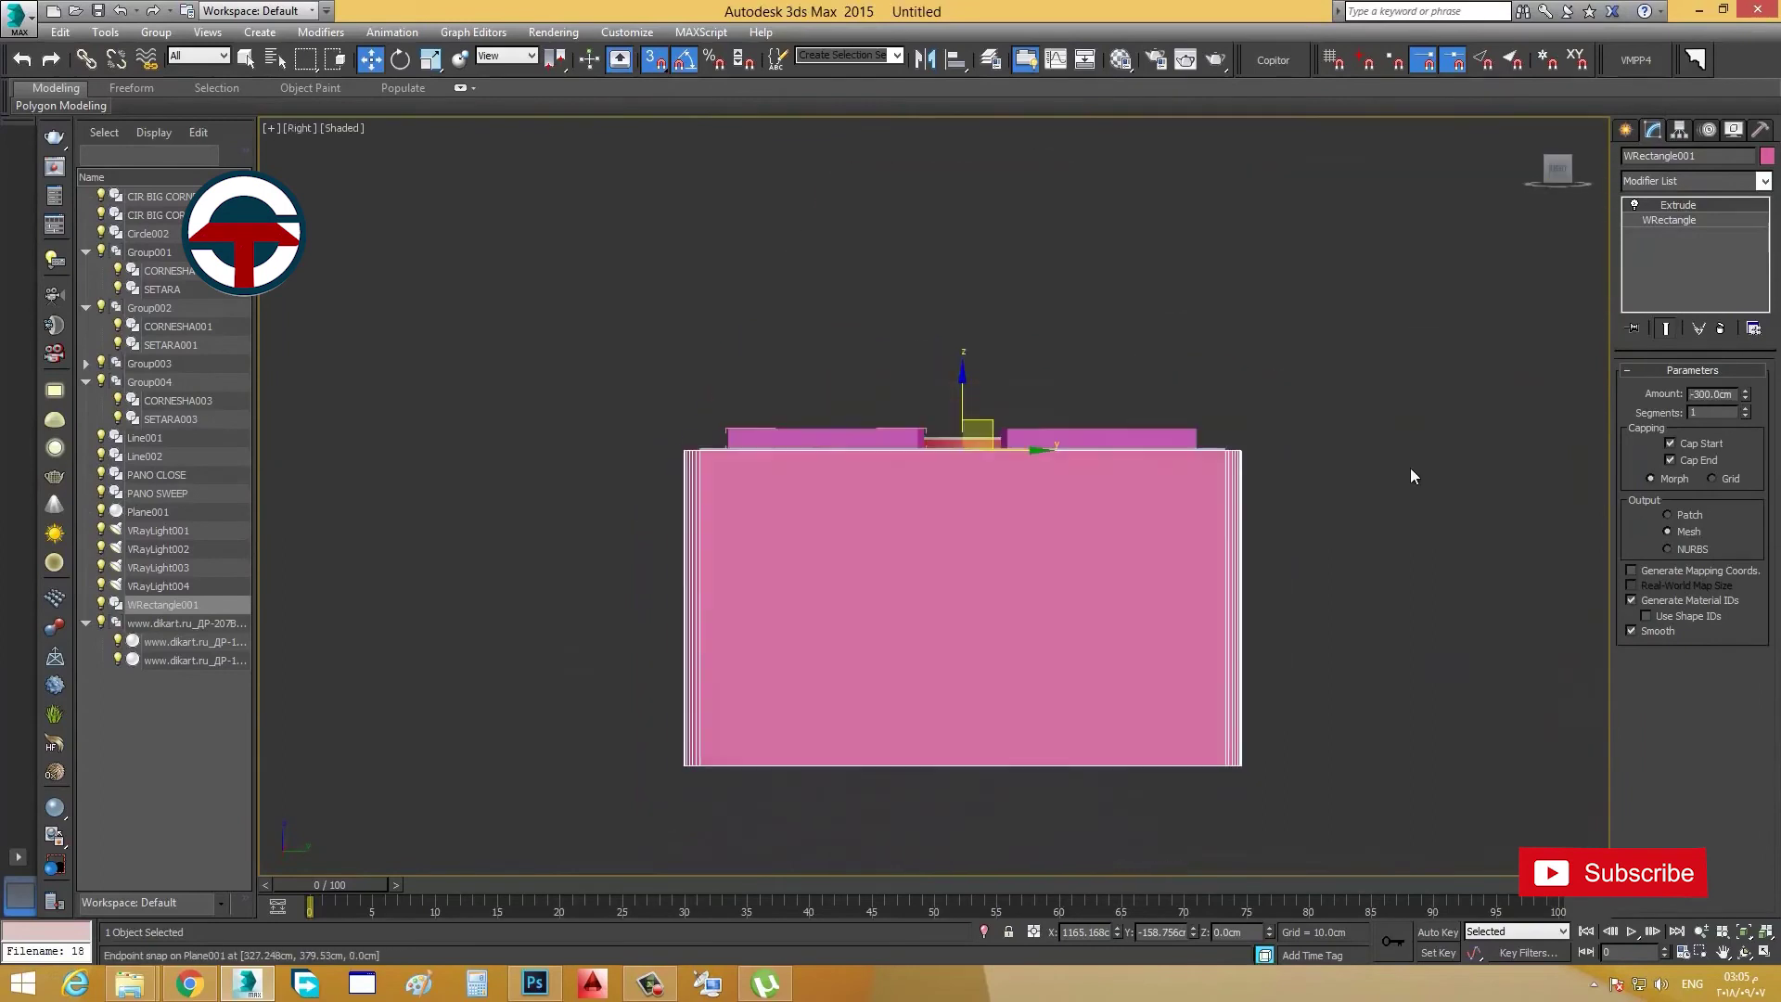
pyautogui.moveTo(1403, 484); pyautogui.dragTo(1224, 536, button='middle')
pyautogui.press('F3')
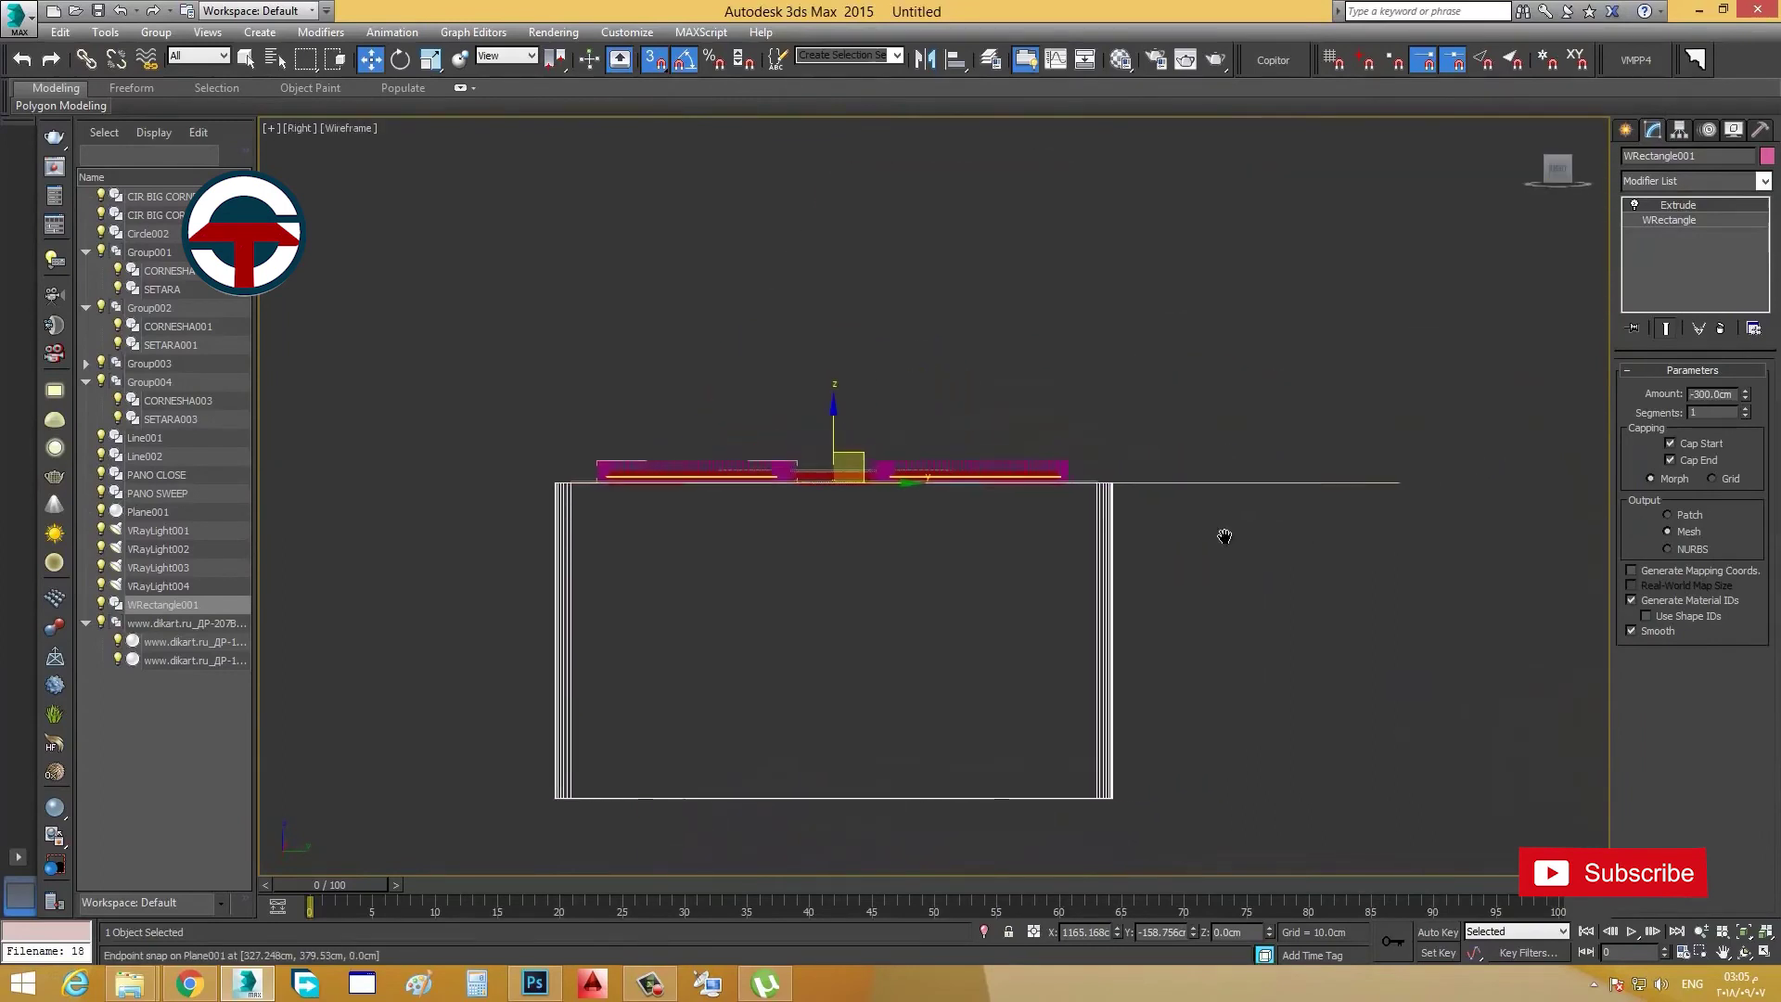
pyautogui.scroll(2, 1052, 466)
pyautogui.moveTo(1077, 476); pyautogui.dragTo(1098, 440, button='middle')
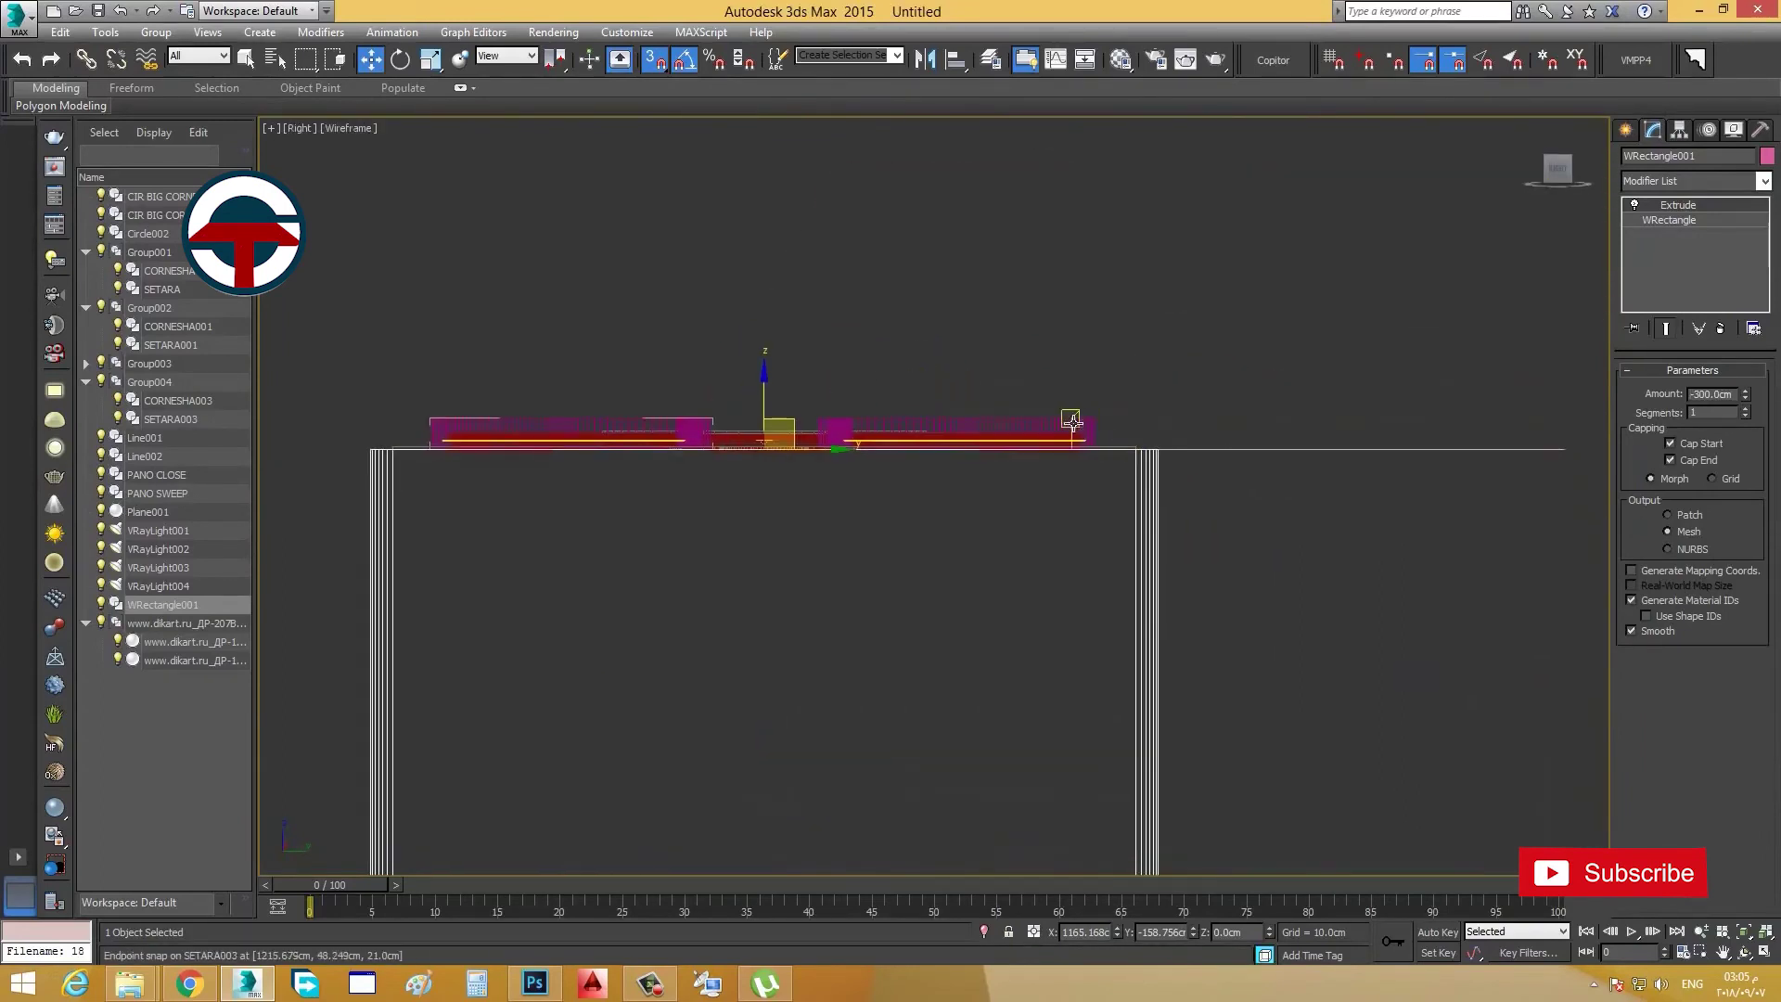
pyautogui.click(1196, 492)
pyautogui.click(1148, 464)
pyautogui.scroll(-3, 1164, 496)
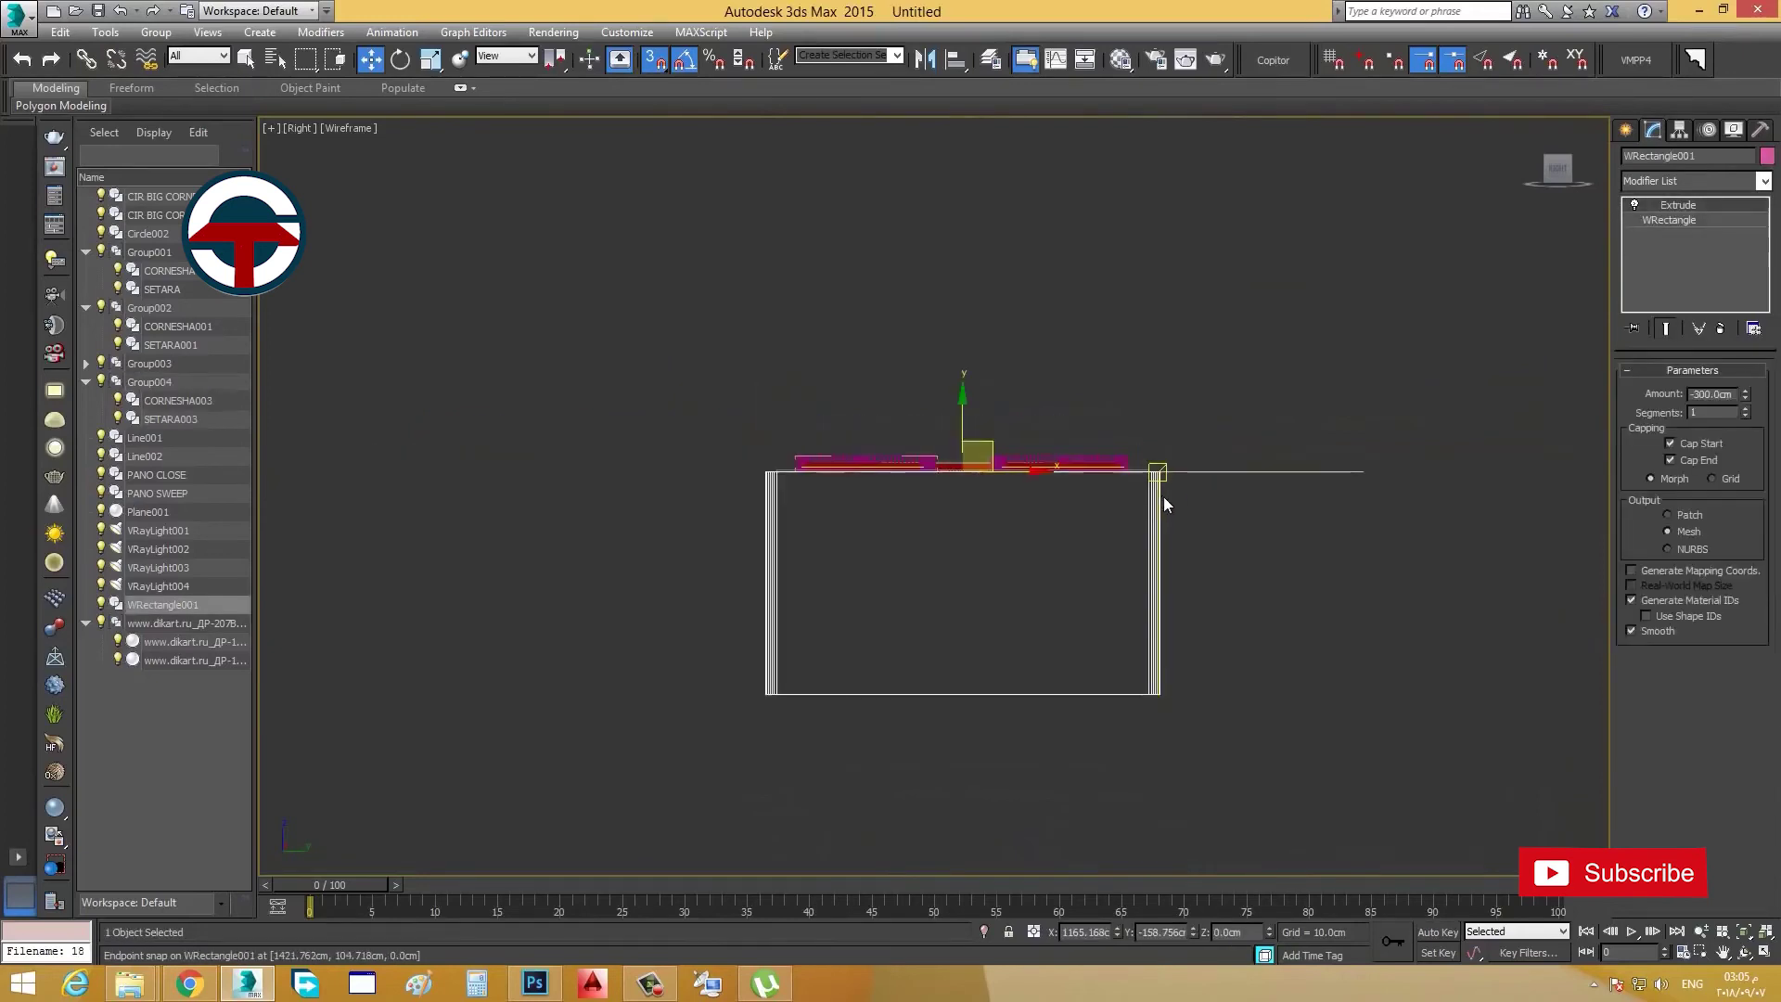
pyautogui.moveTo(1166, 504); pyautogui.dragTo(1150, 503, button='middle')
# Step: Select all objects except the walls and close the open groups
pyautogui.moveTo(1280, 247); pyautogui.dragTo(629, 745)
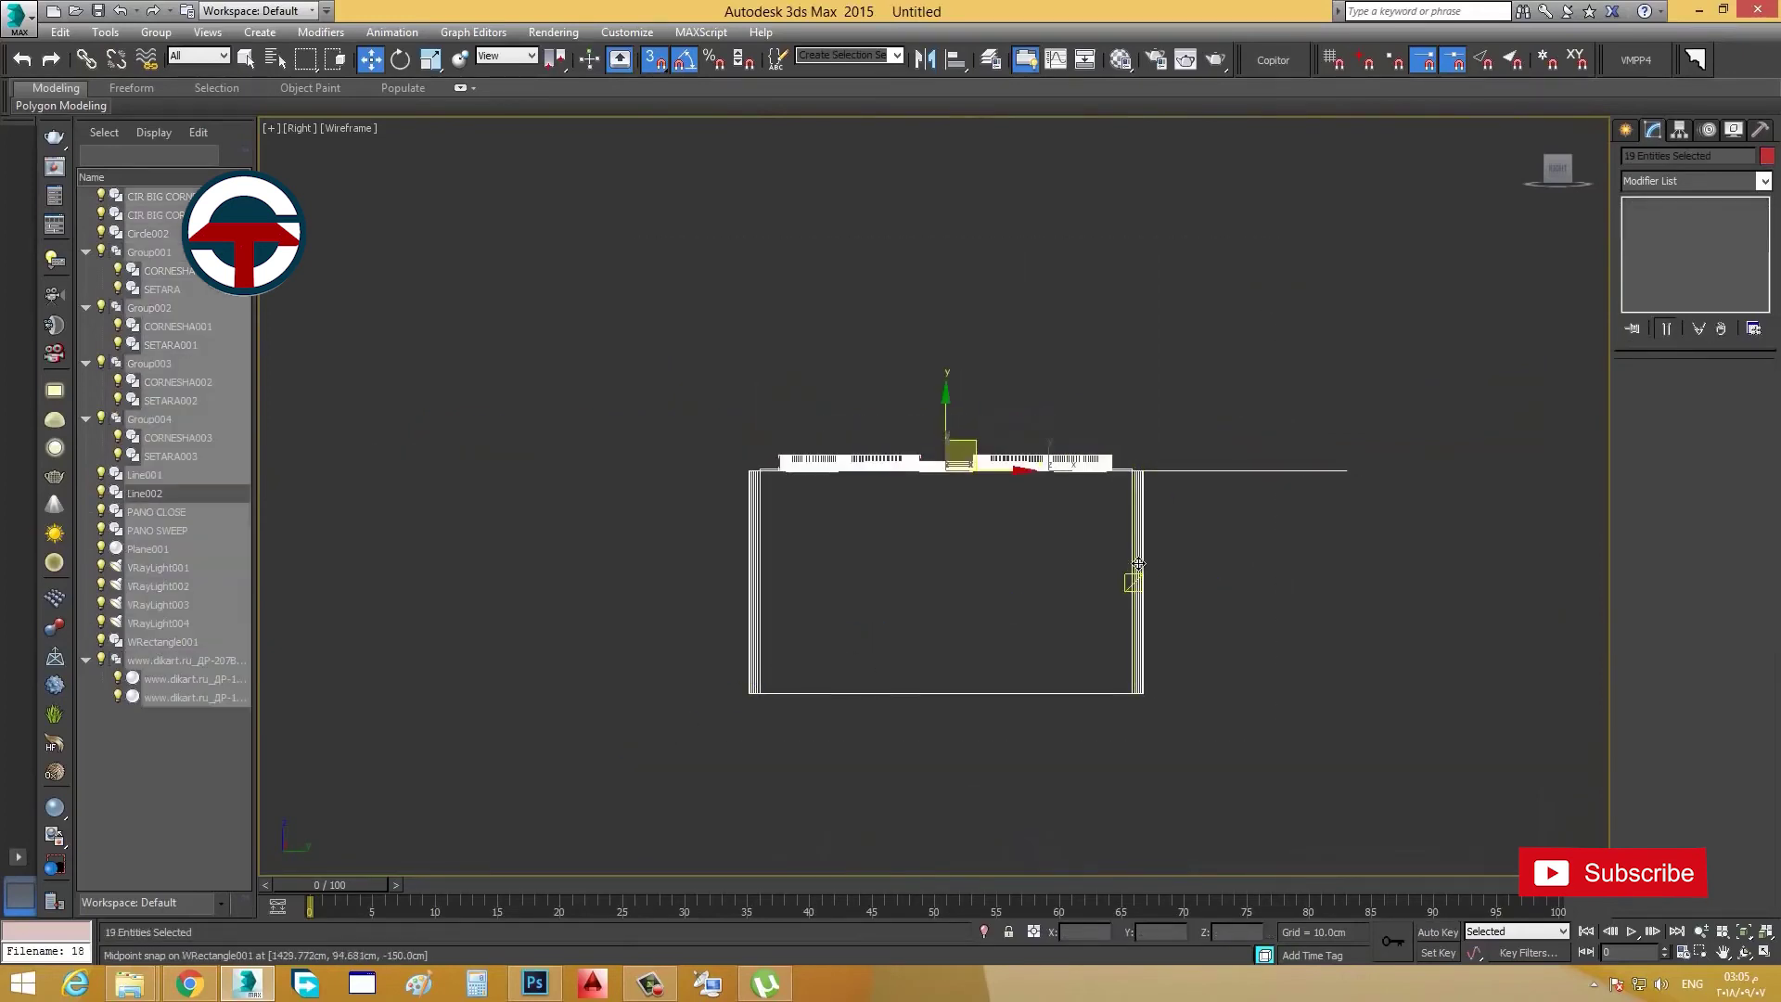
pyautogui.keyDown('alt'); pyautogui.click(1139, 562); pyautogui.keyUp('alt')
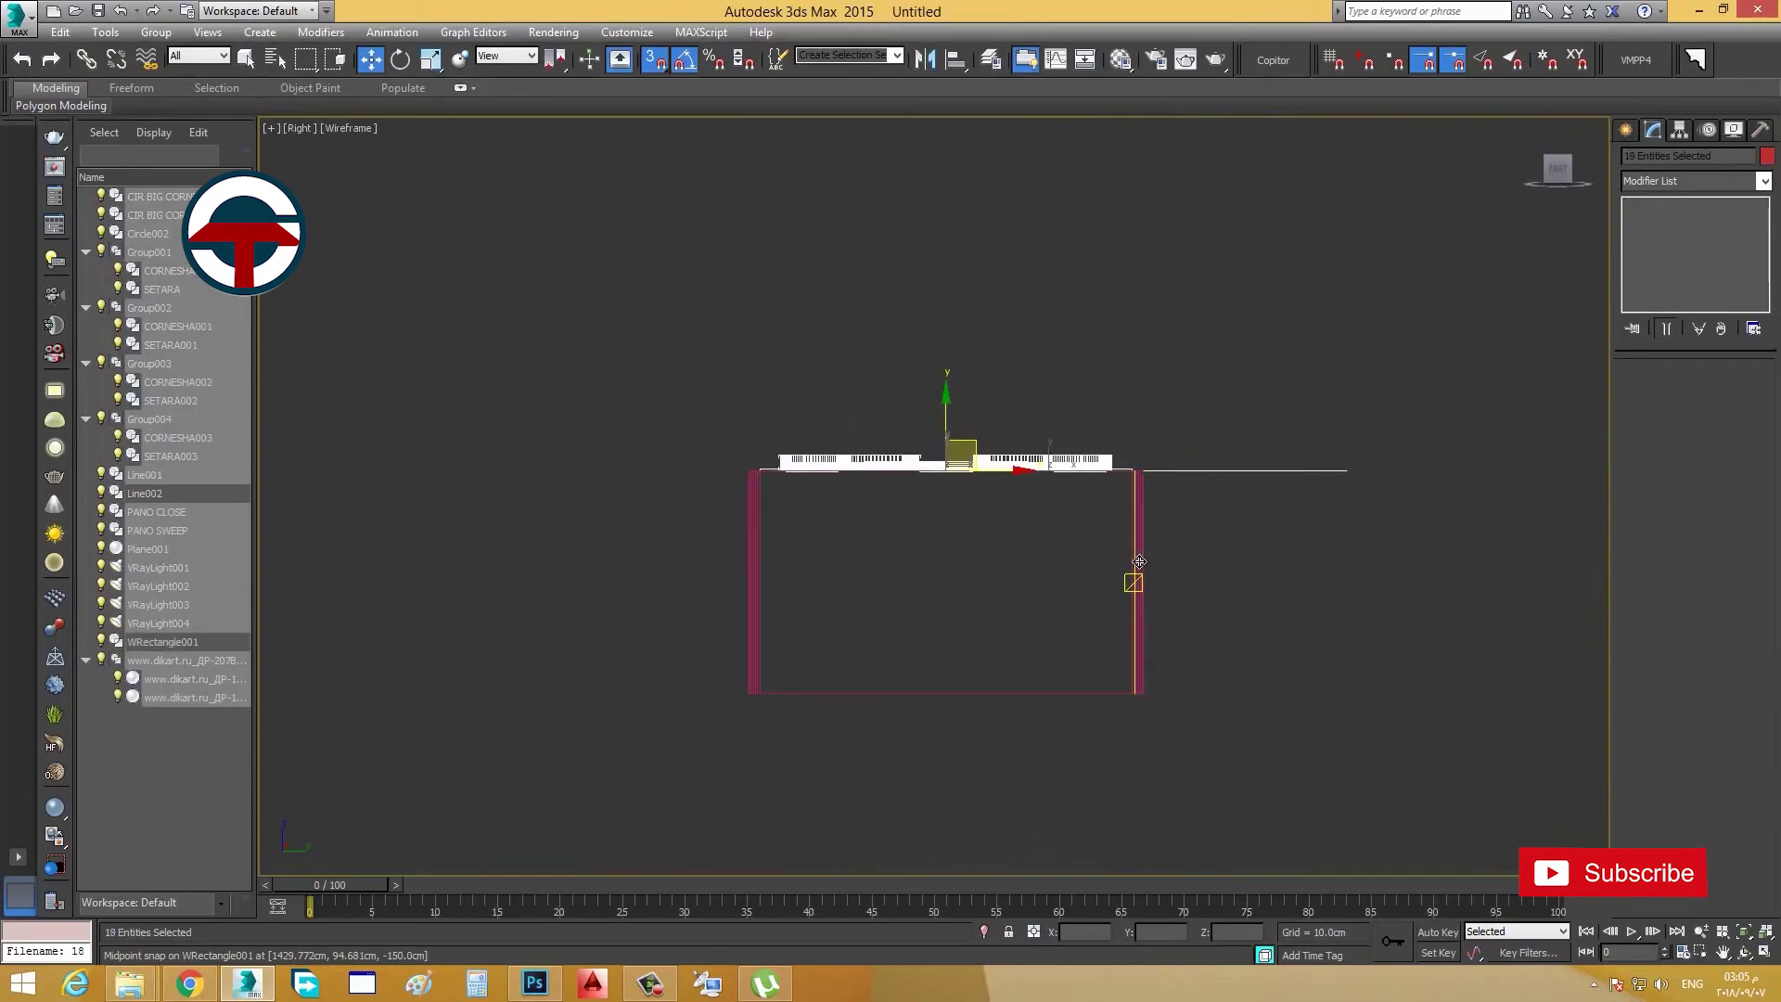
pyautogui.click(207, 32)
pyautogui.moveTo(156, 31)
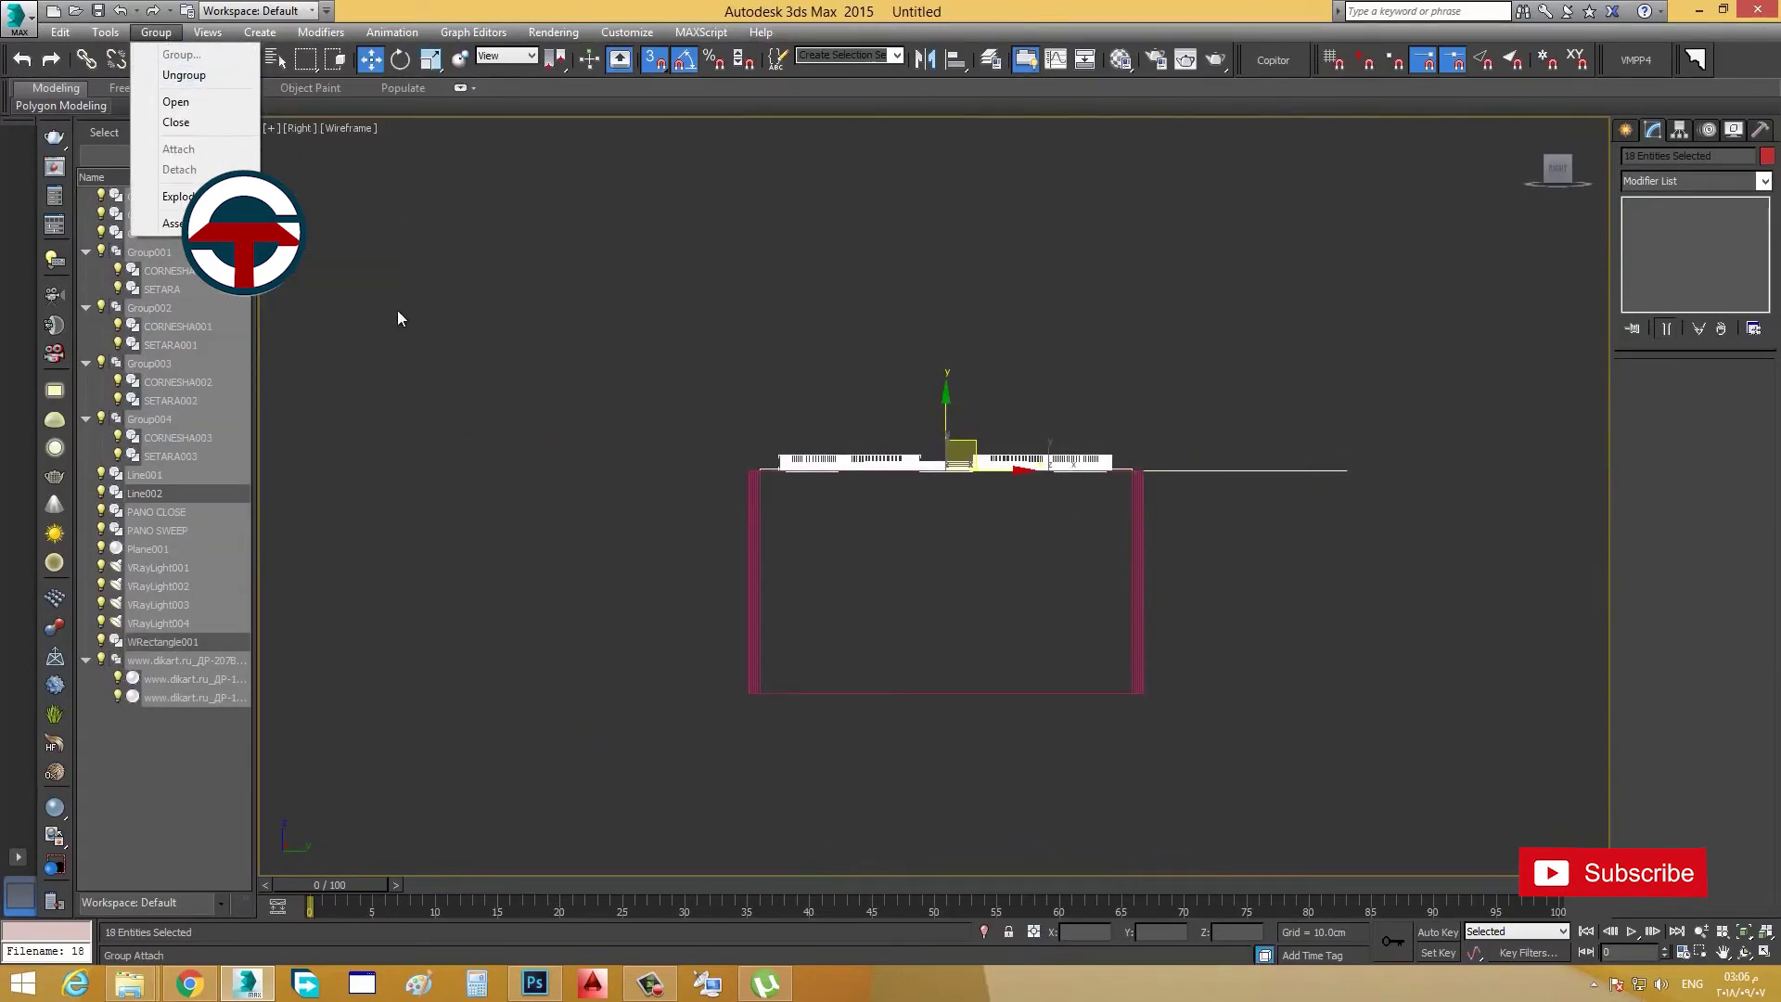
pyautogui.click(207, 127)
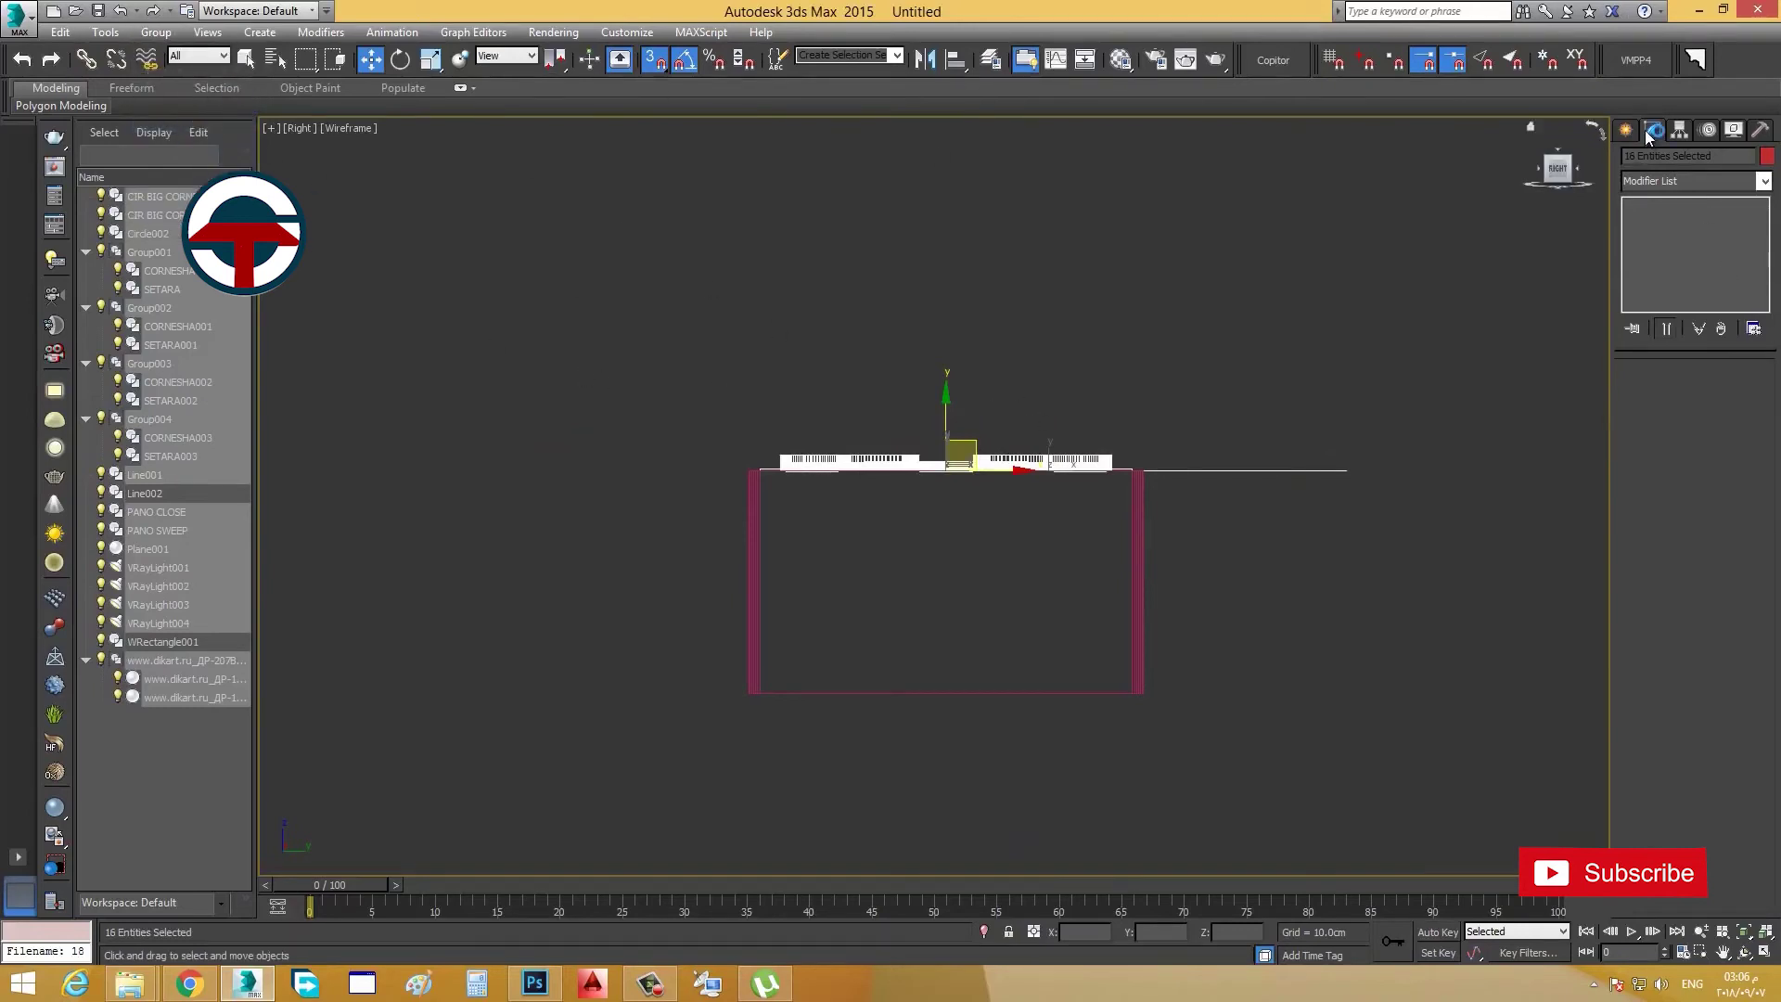
# Step: Select a corner panel group to check that it is closed, and inspect the room from an angle
pyautogui.click(1387, 412)
pyautogui.click(1072, 463)
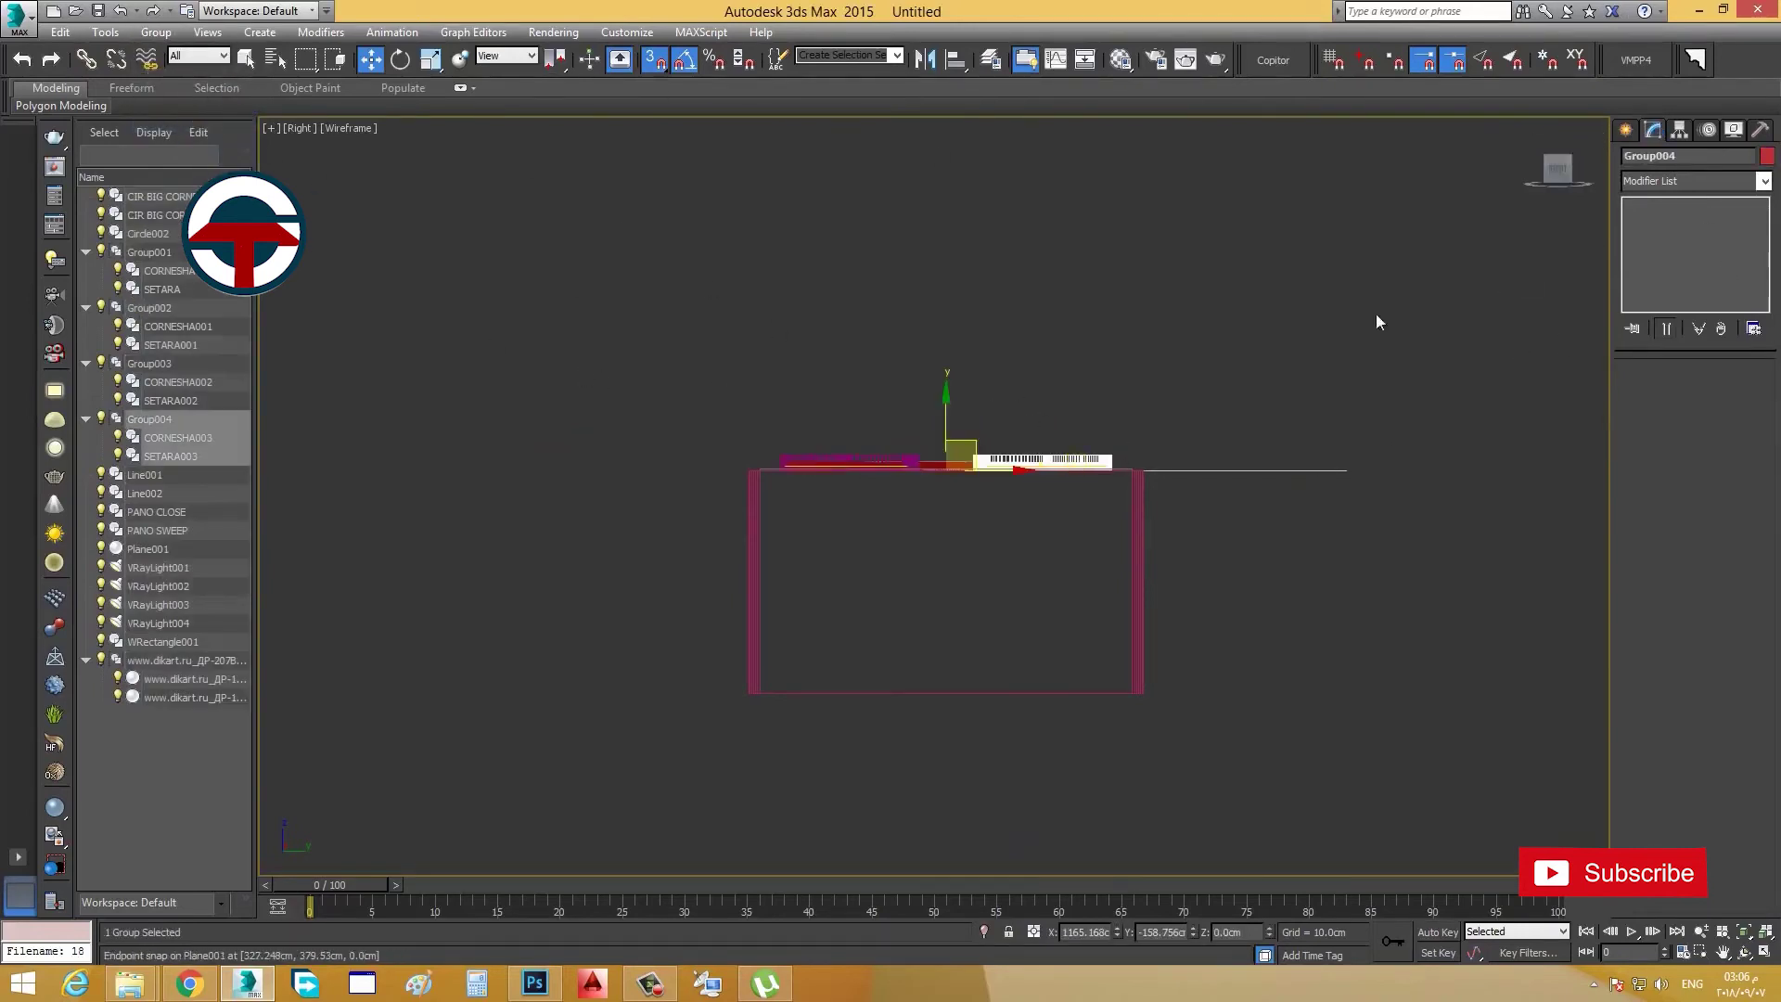
pyautogui.keyDown('alt'); pyautogui.moveTo(1118, 497); pyautogui.dragTo(1160, 519, button='middle'); pyautogui.keyUp('alt')
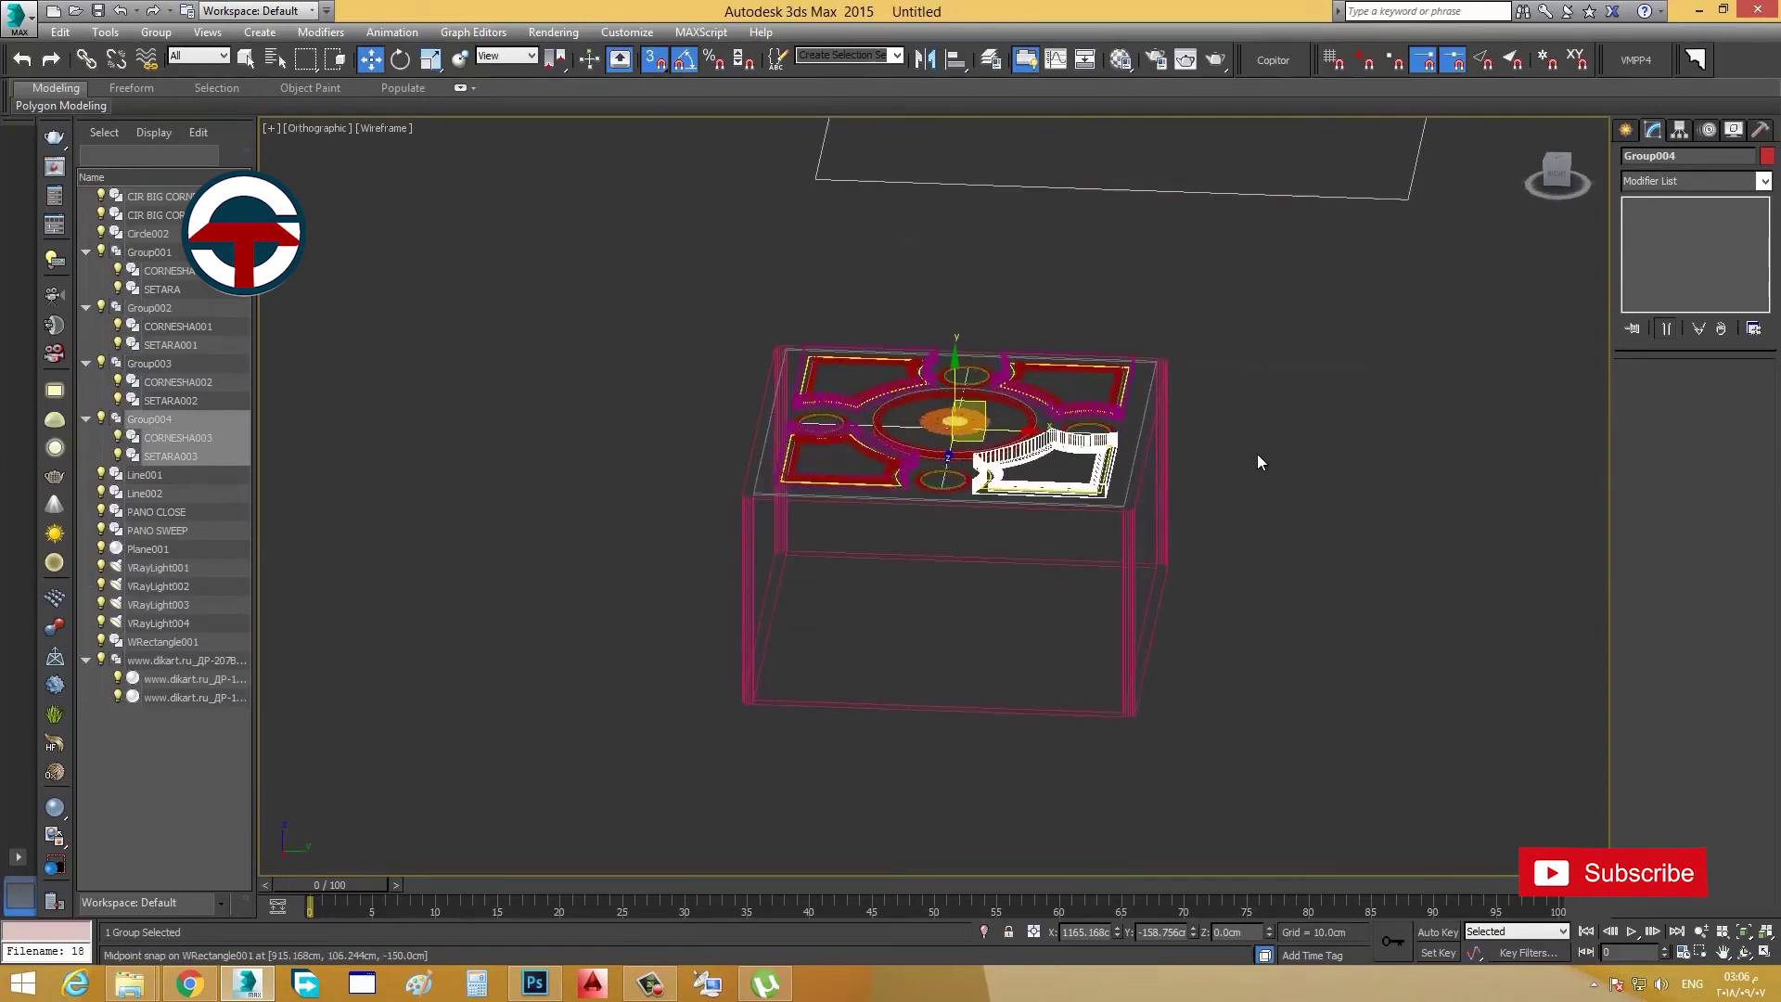
pyautogui.click(1256, 453)
pyautogui.click(1091, 451)
# Step: Select all ceiling parts, leaving out the walls and the reference image, and group them as ROOF
pyautogui.moveTo(614, 814); pyautogui.dragTo(616, 812)
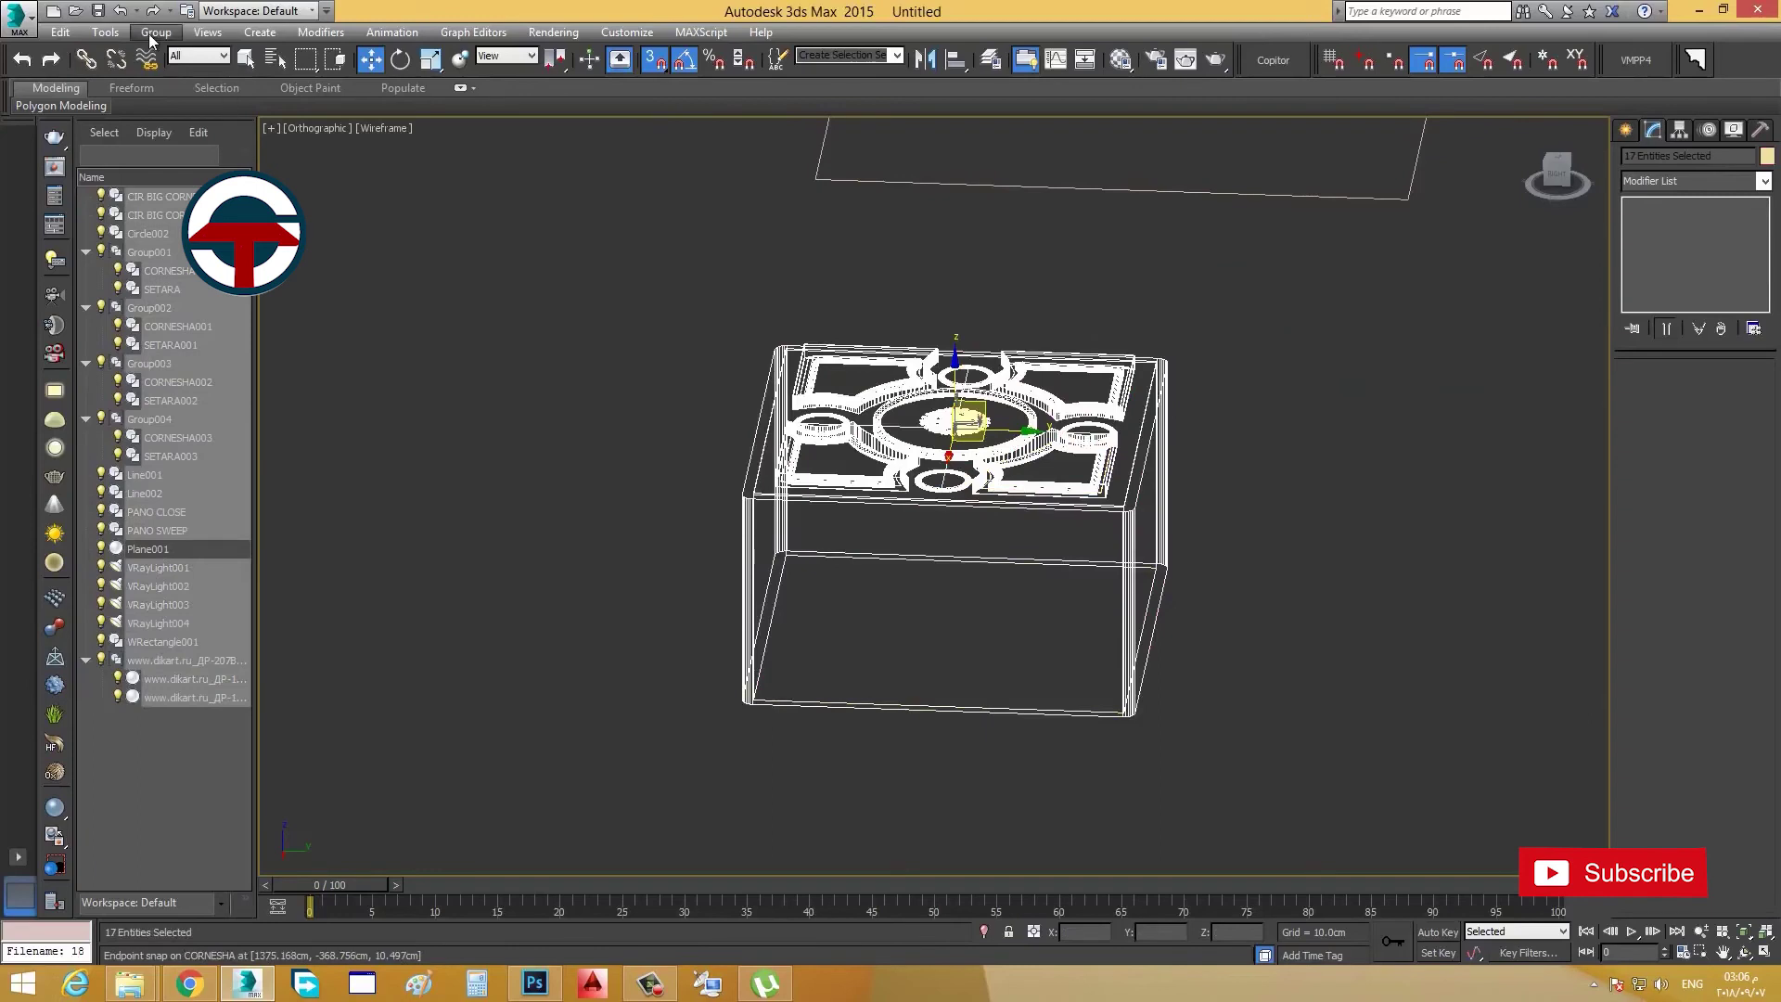
pyautogui.click(151, 40)
pyautogui.click(359, 12)
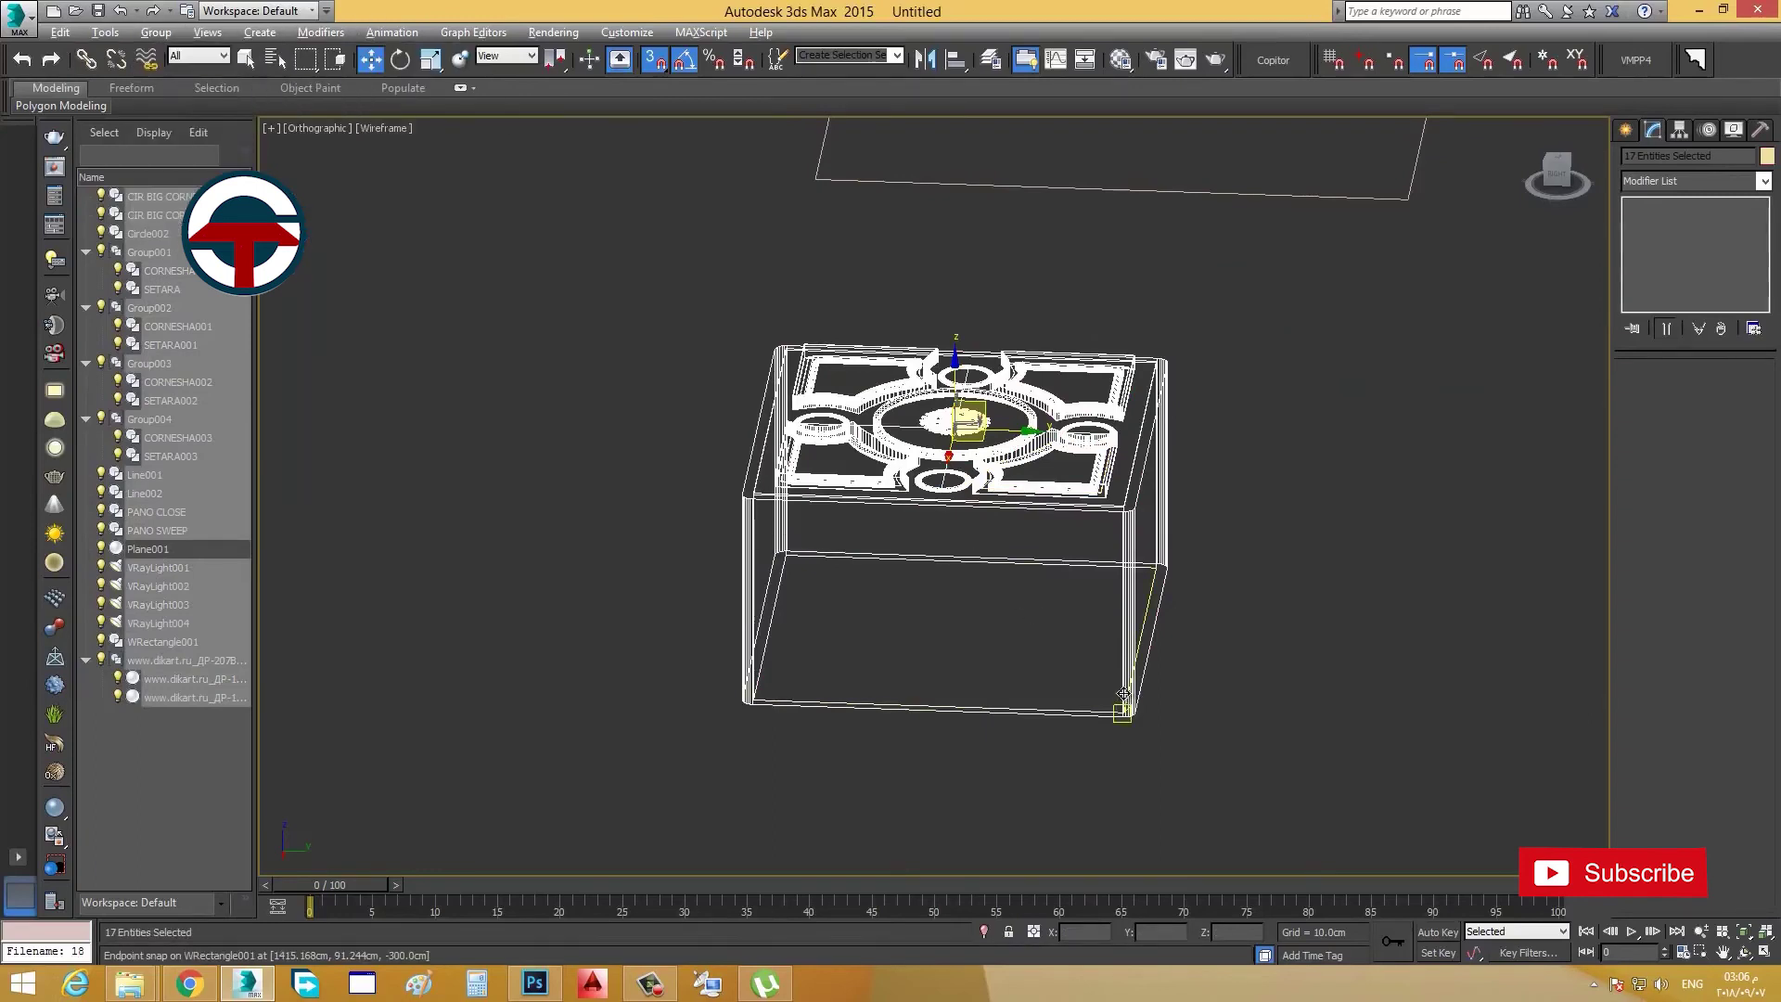
pyautogui.keyDown('alt'); pyautogui.click(1123, 694); pyautogui.keyUp('alt')
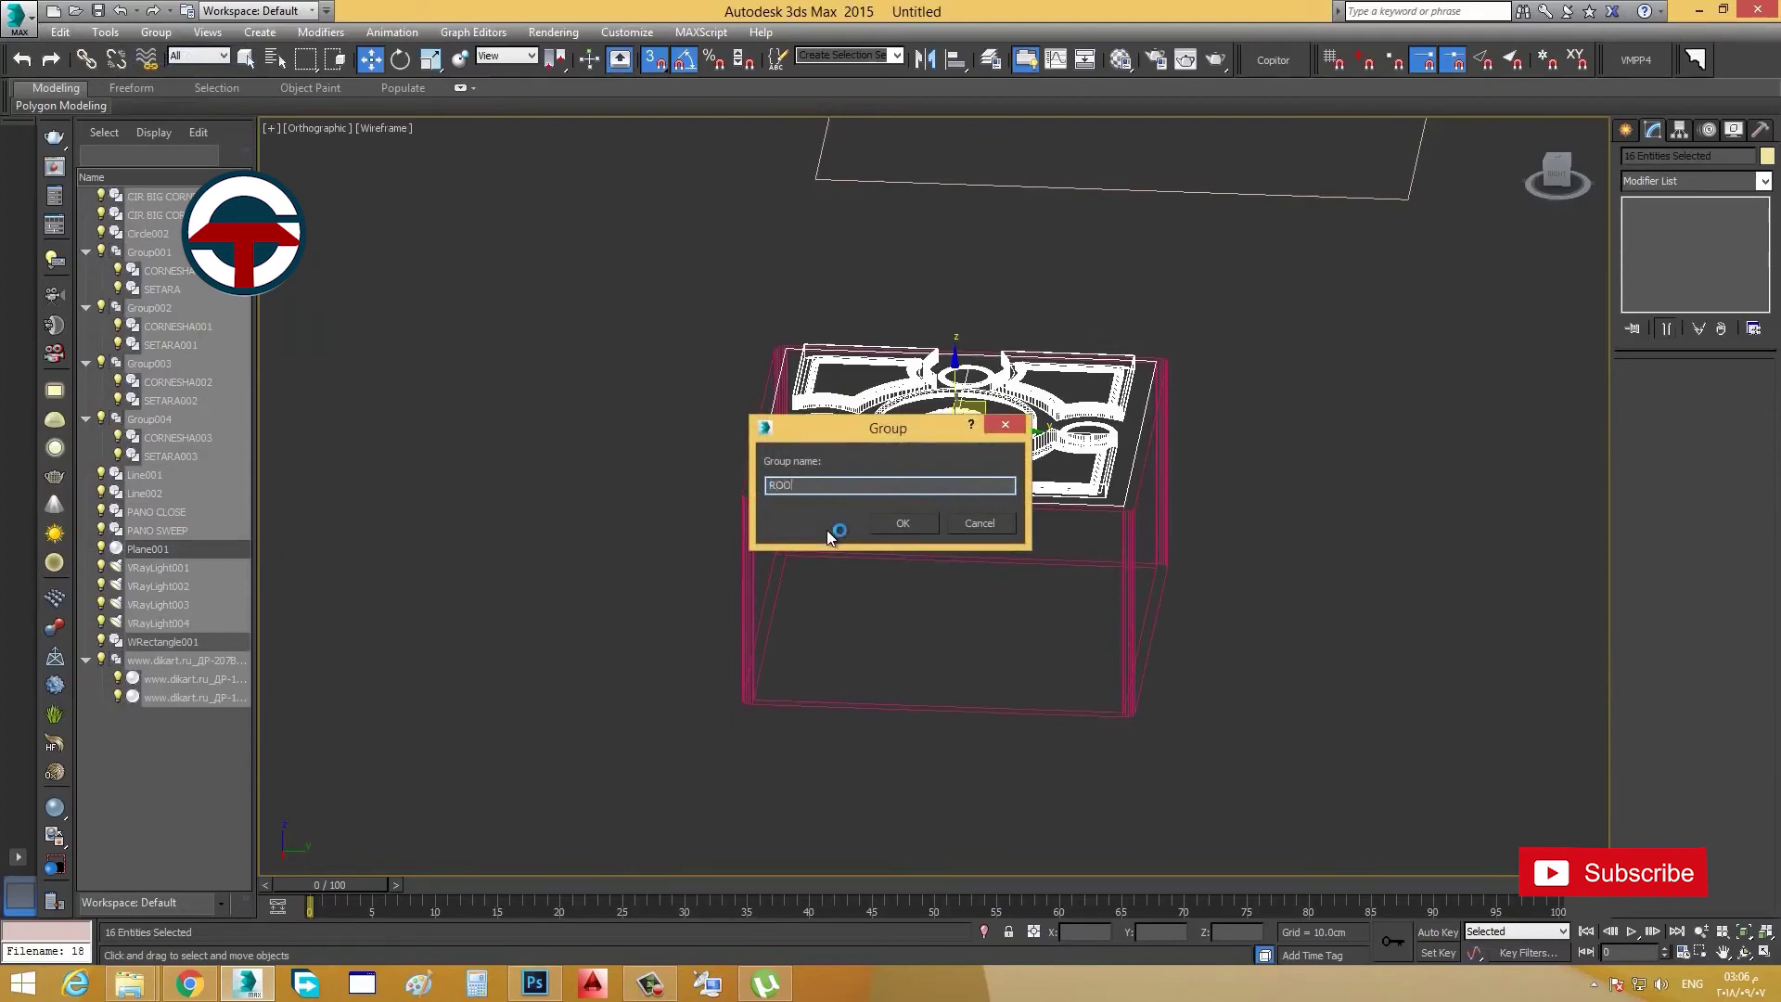
pyautogui.click(905, 523)
# Step: Show the Axis Constraints toolbar and enable axis constraints for snapping, with angle snap turned off
pyautogui.click(1552, 179)
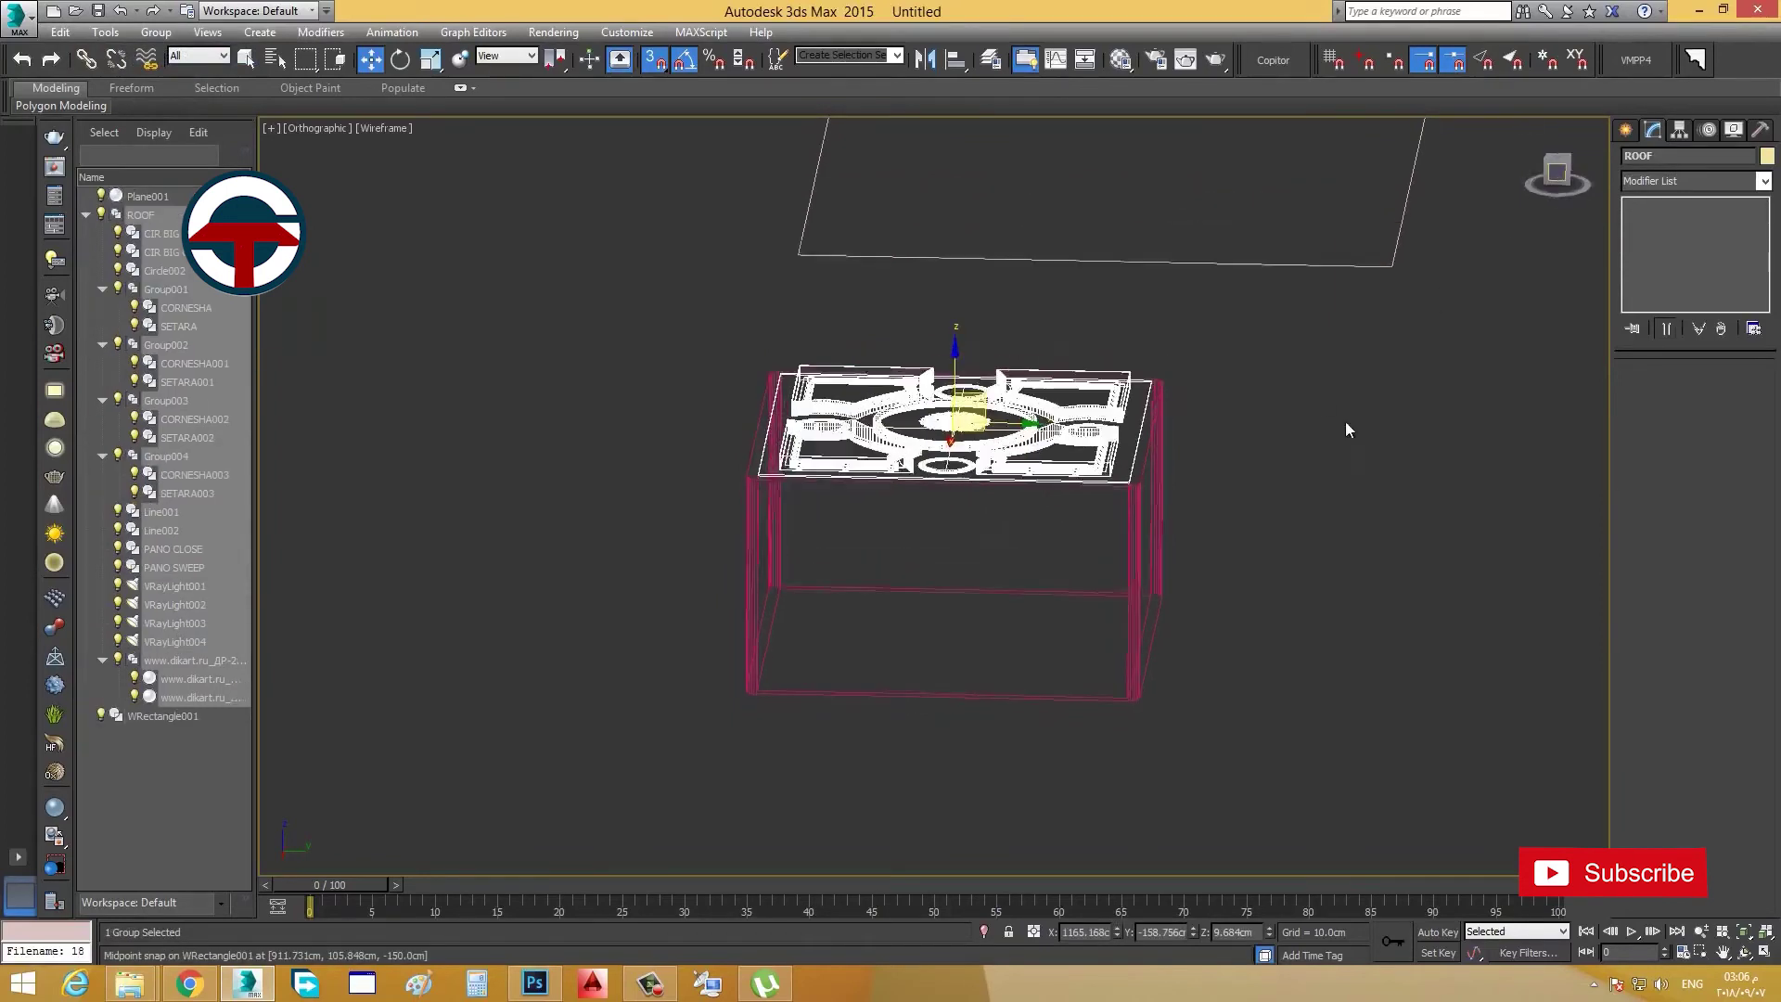
pyautogui.moveTo(1339, 451); pyautogui.dragTo(1321, 477, button='middle')
pyautogui.rightClick(1737, 61)
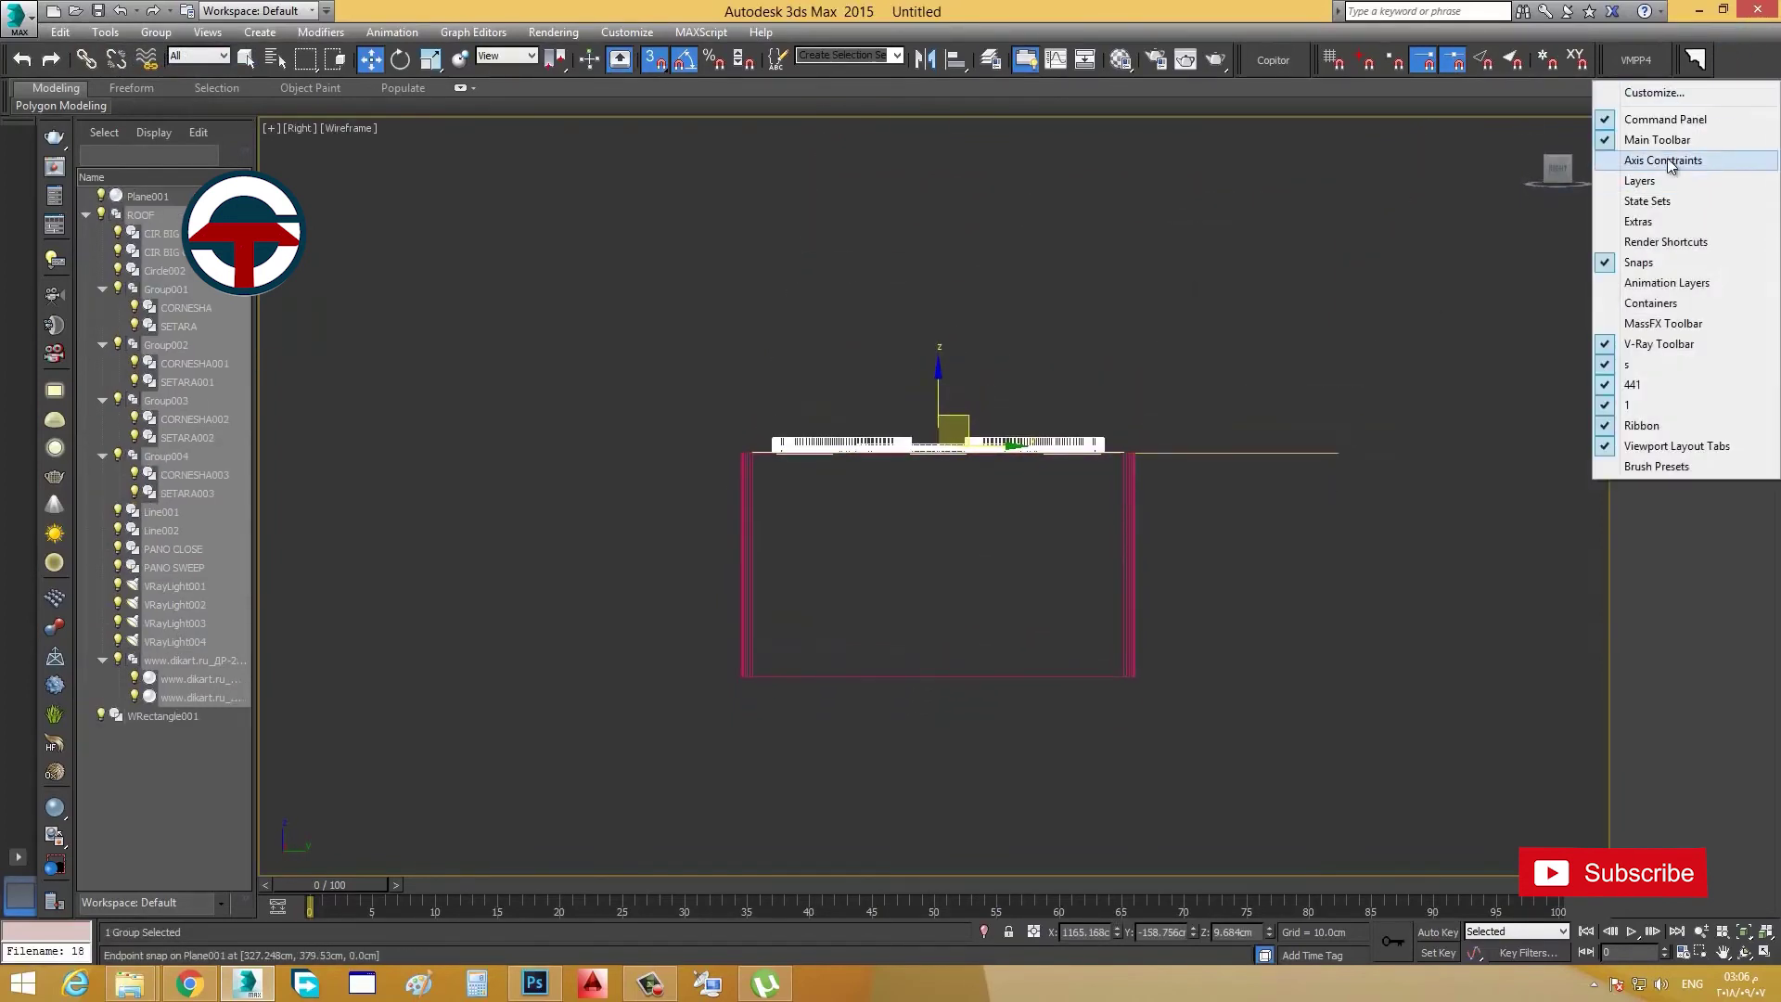
pyautogui.click(1670, 161)
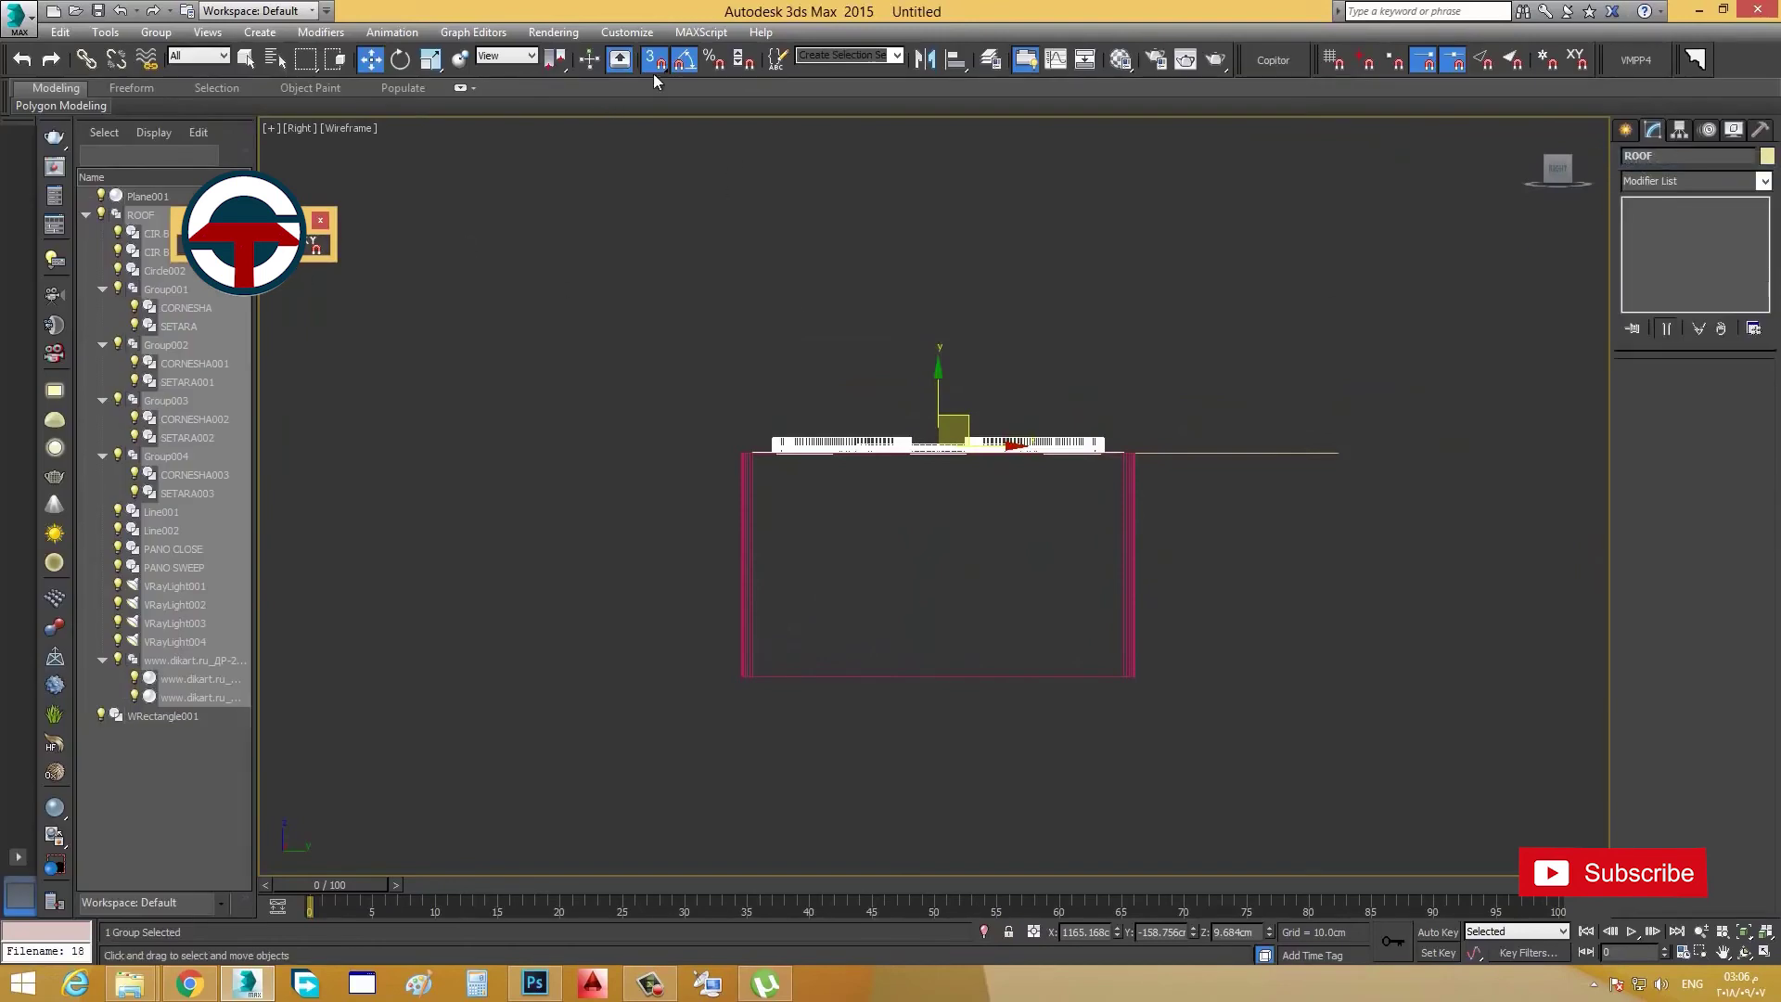
pyautogui.click(684, 59)
pyautogui.click(1569, 61)
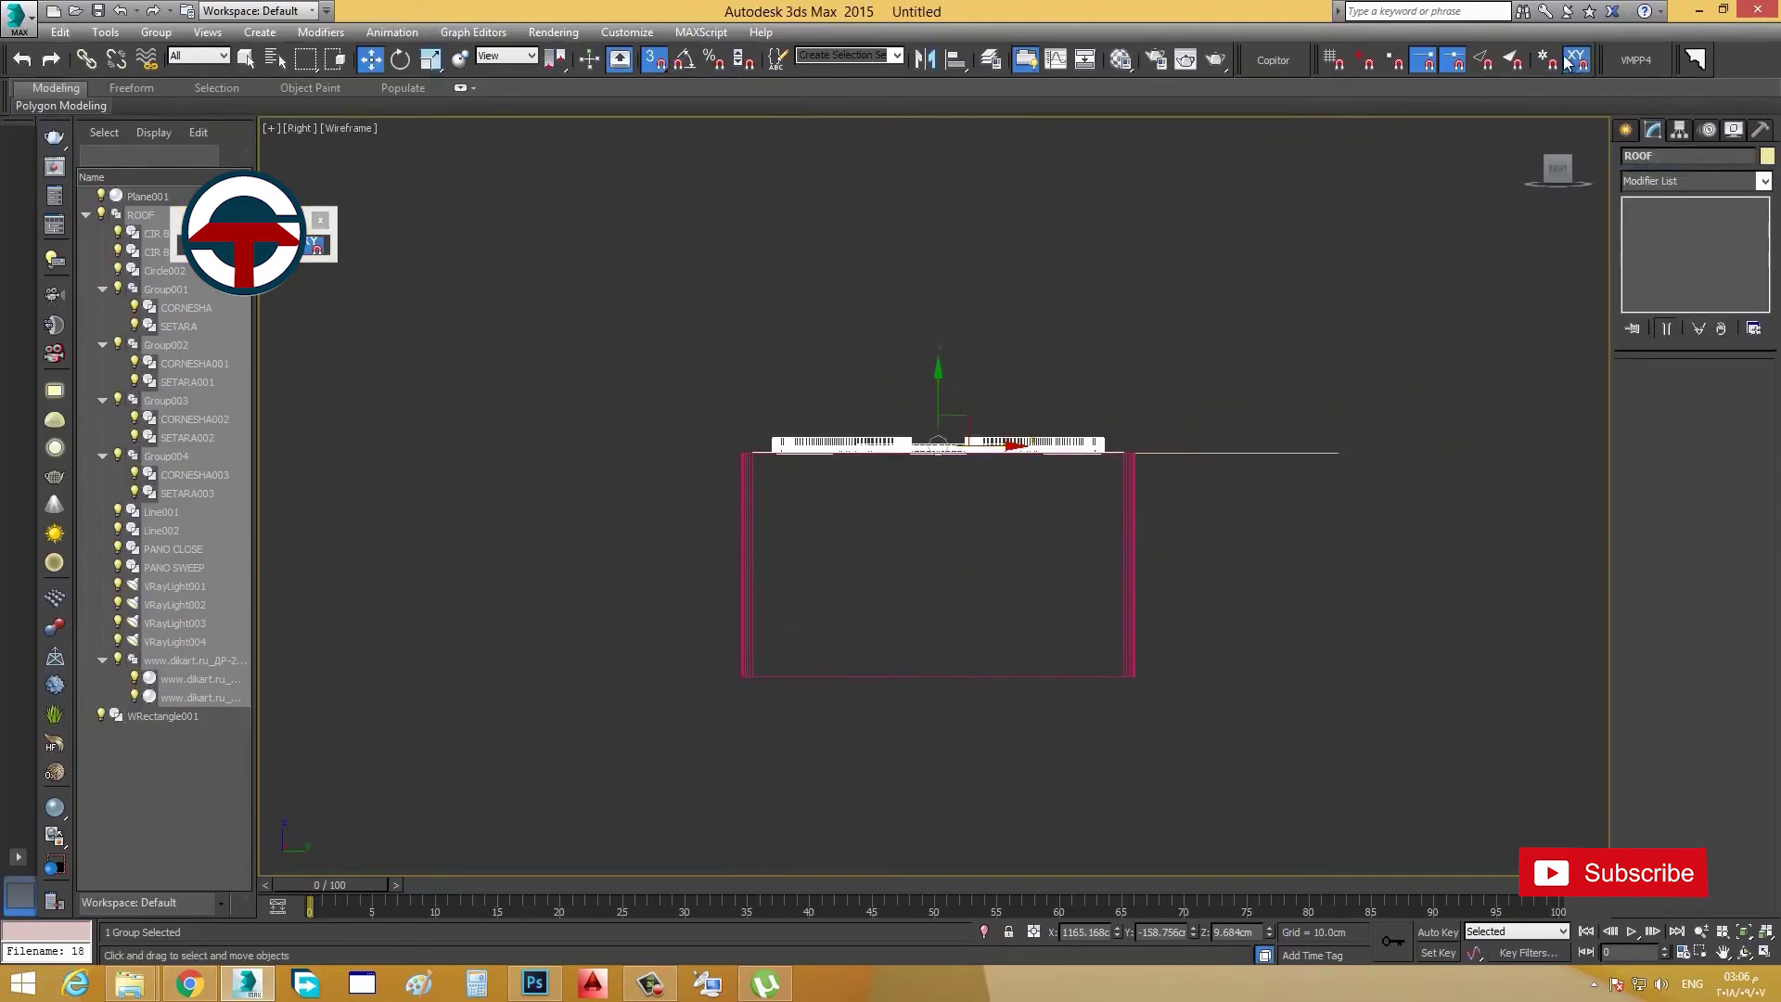
# Step: Lower the ROOF group vertically into the walls, snapping to the walls' top corner
pyautogui.scroll(5, 956, 448)
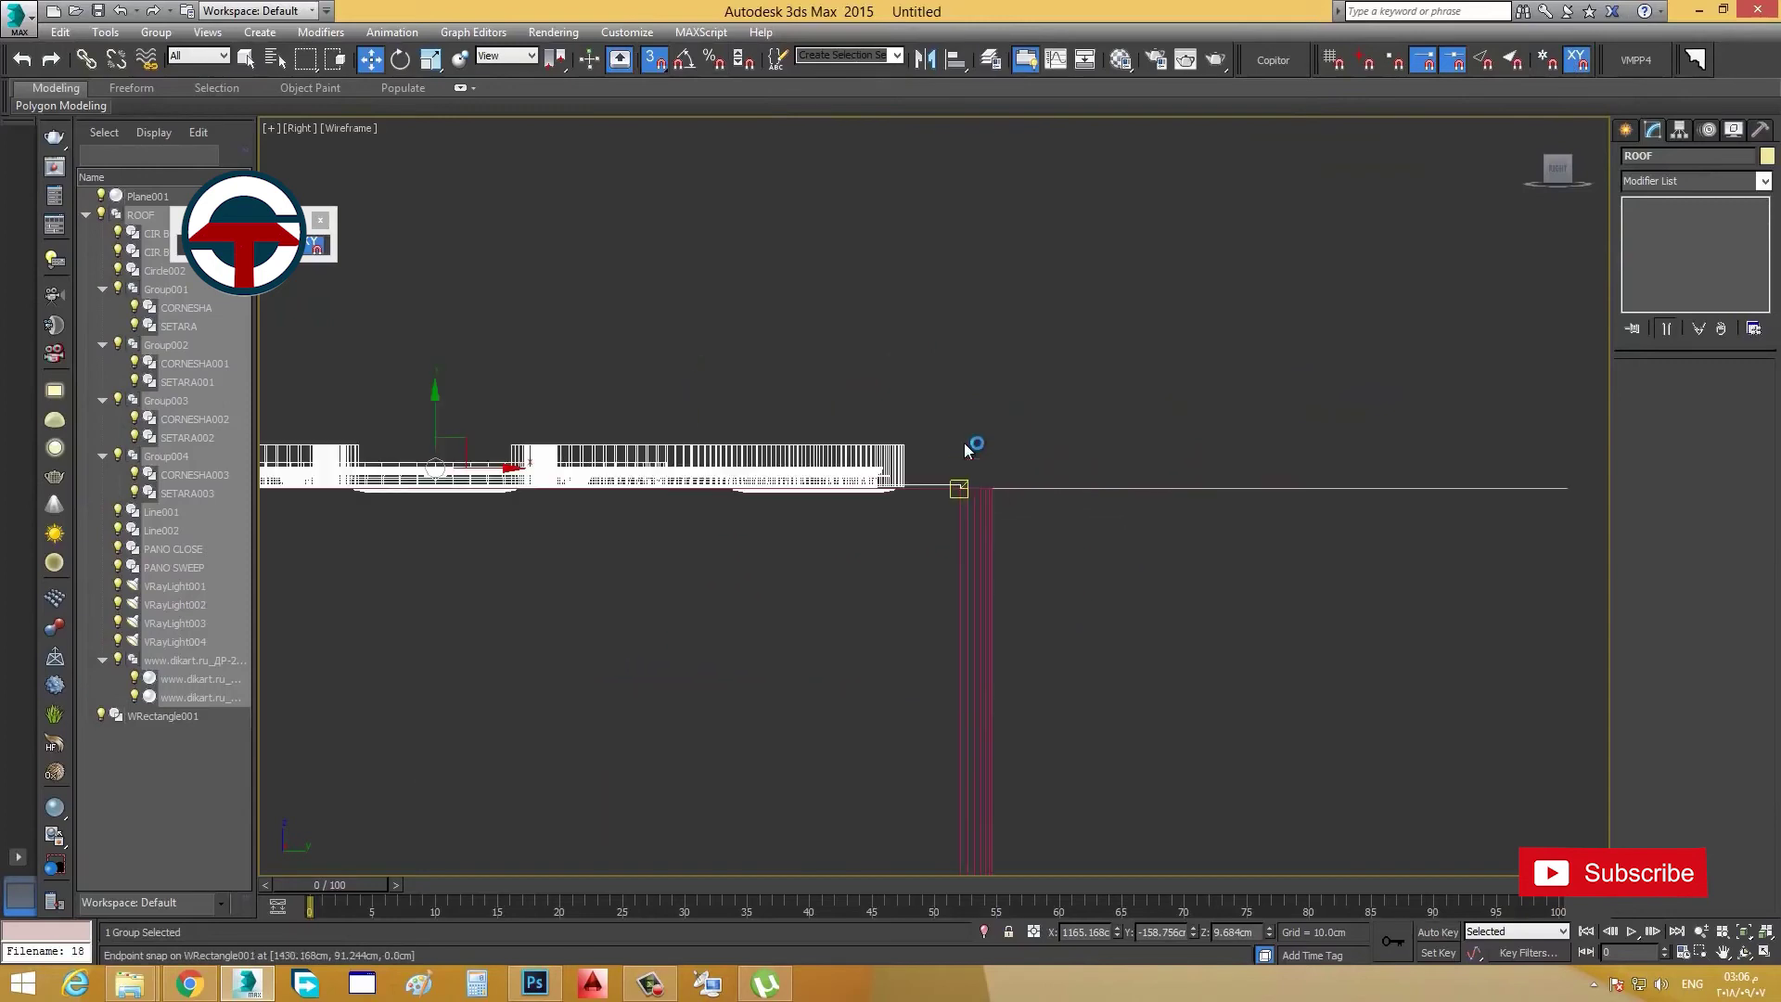
pyautogui.moveTo(931, 449); pyautogui.dragTo(1073, 410, button='middle')
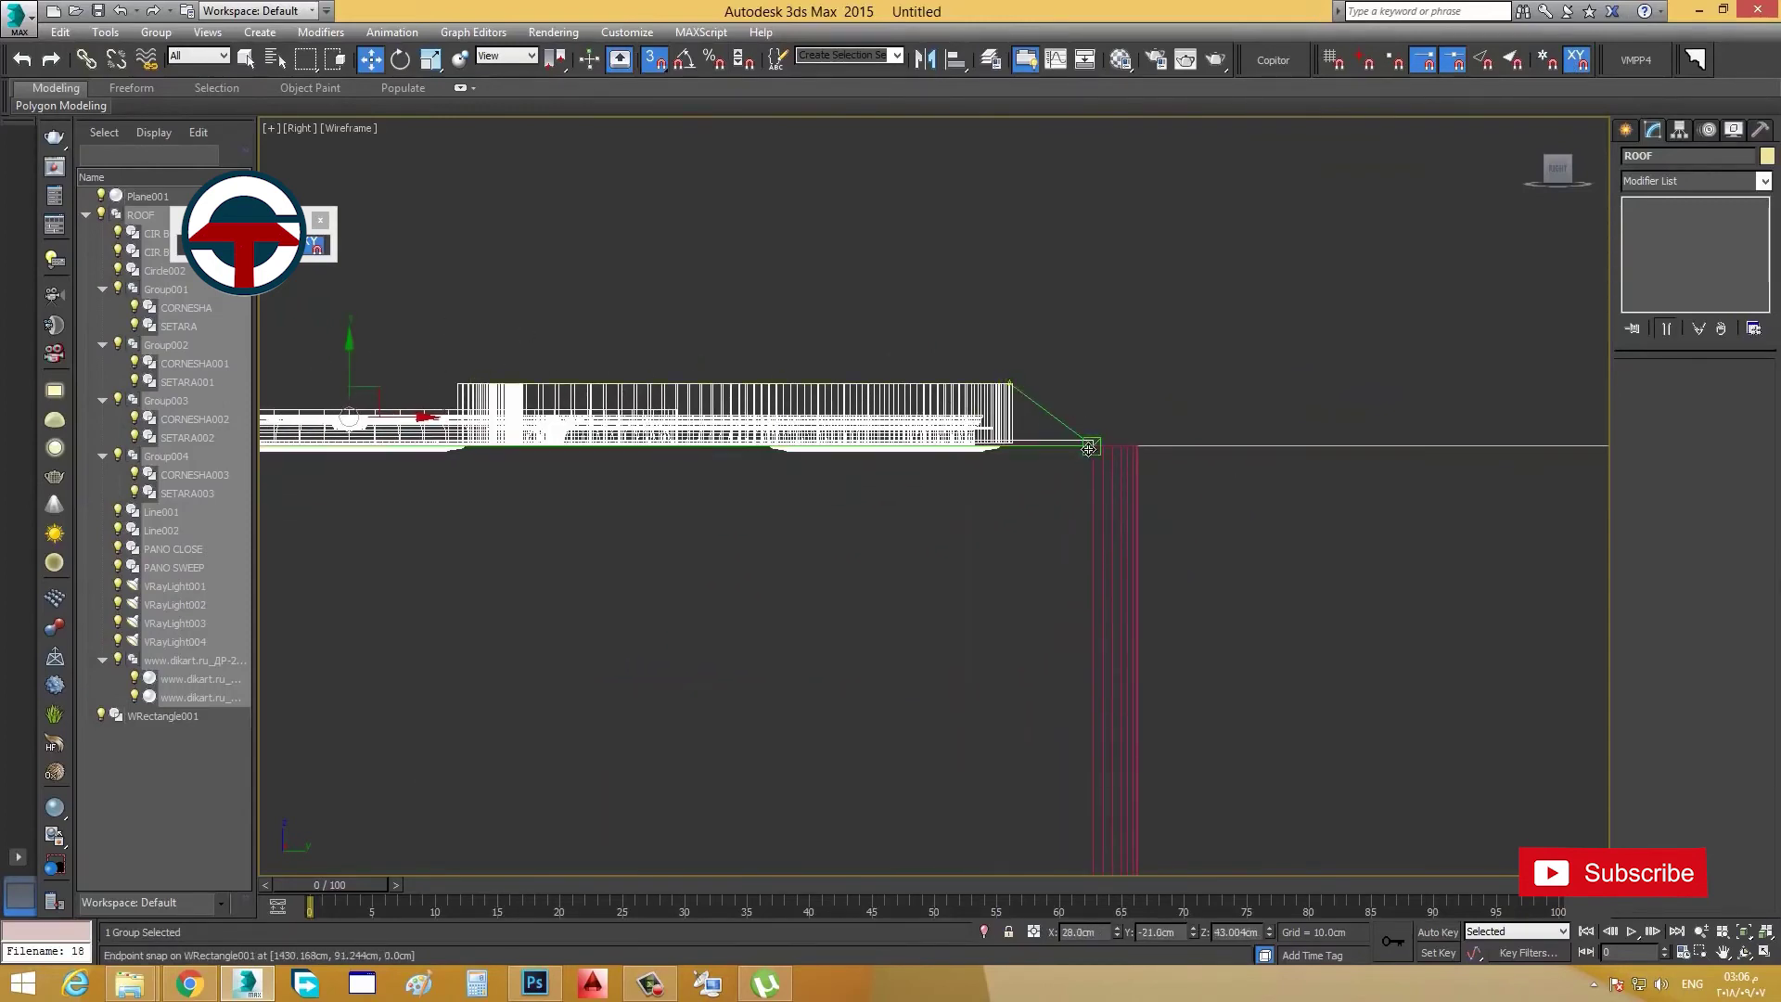
pyautogui.moveTo(352, 358); pyautogui.dragTo(1041, 457)
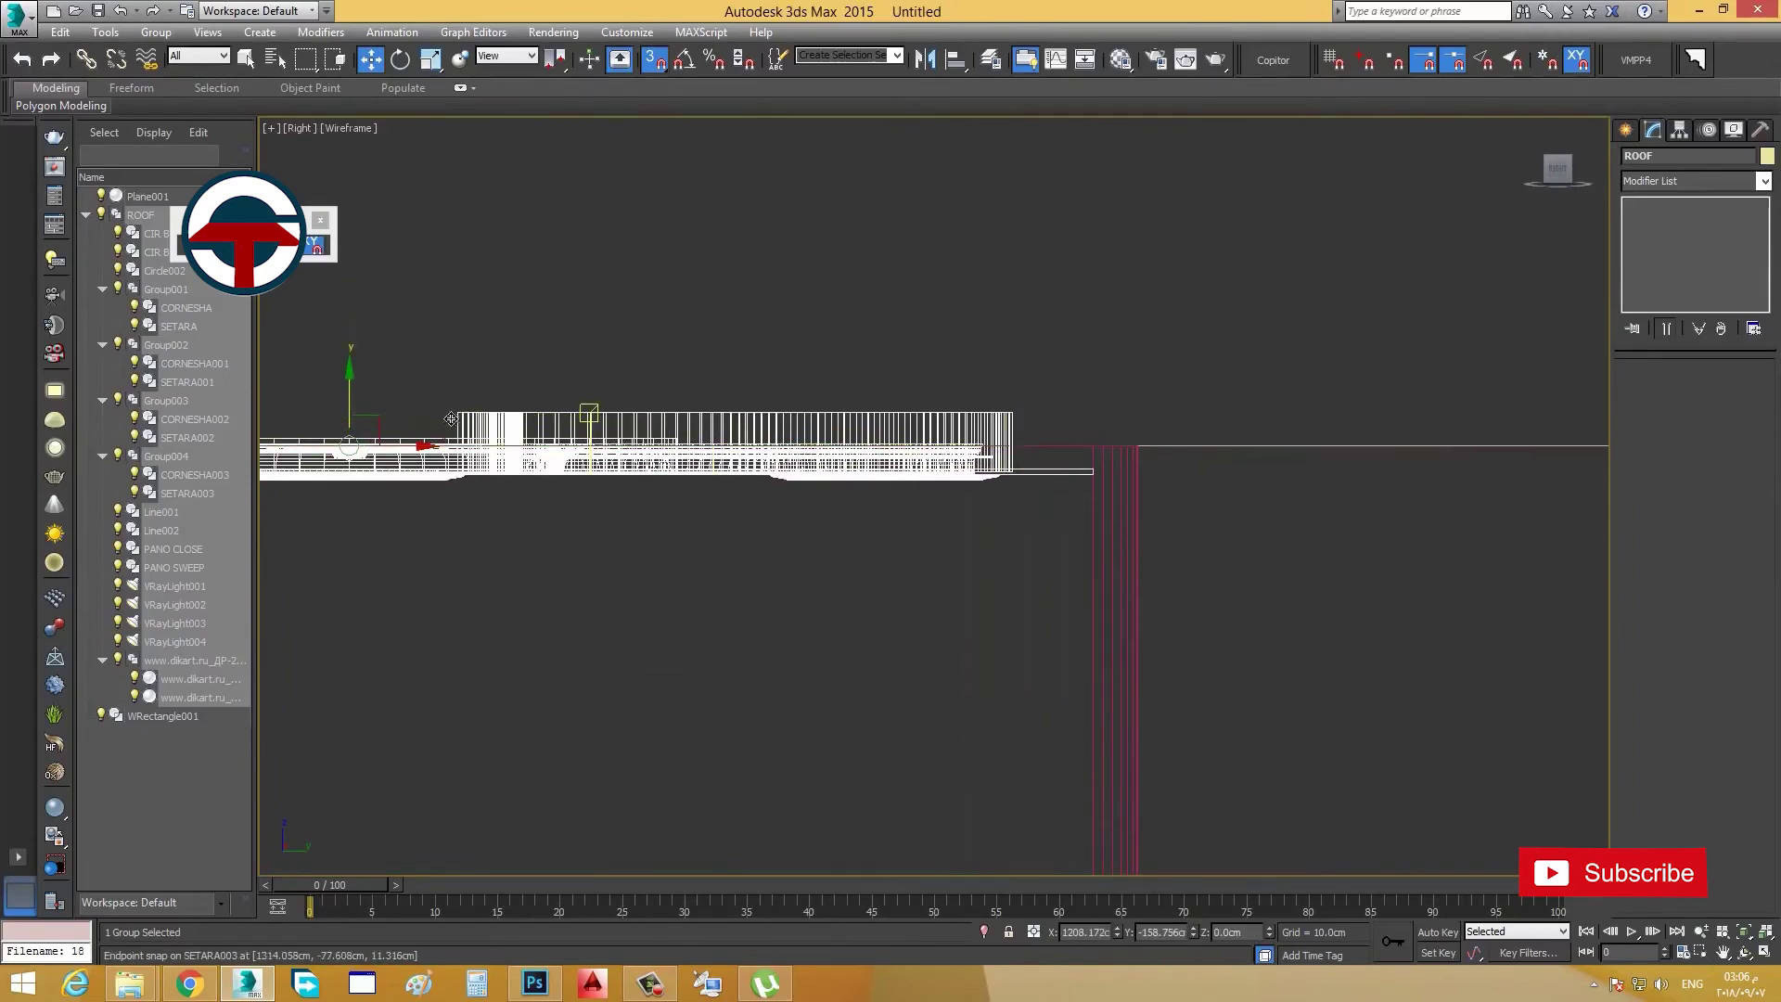
# Step: Snap the ROOF group's top edge level with the top of the walls along the vertical axis, and deselect it
pyautogui.scroll(3, 599, 419)
pyautogui.moveTo(599, 420); pyautogui.dragTo(319, 426, button='middle')
pyautogui.scroll(-2, 557, 441)
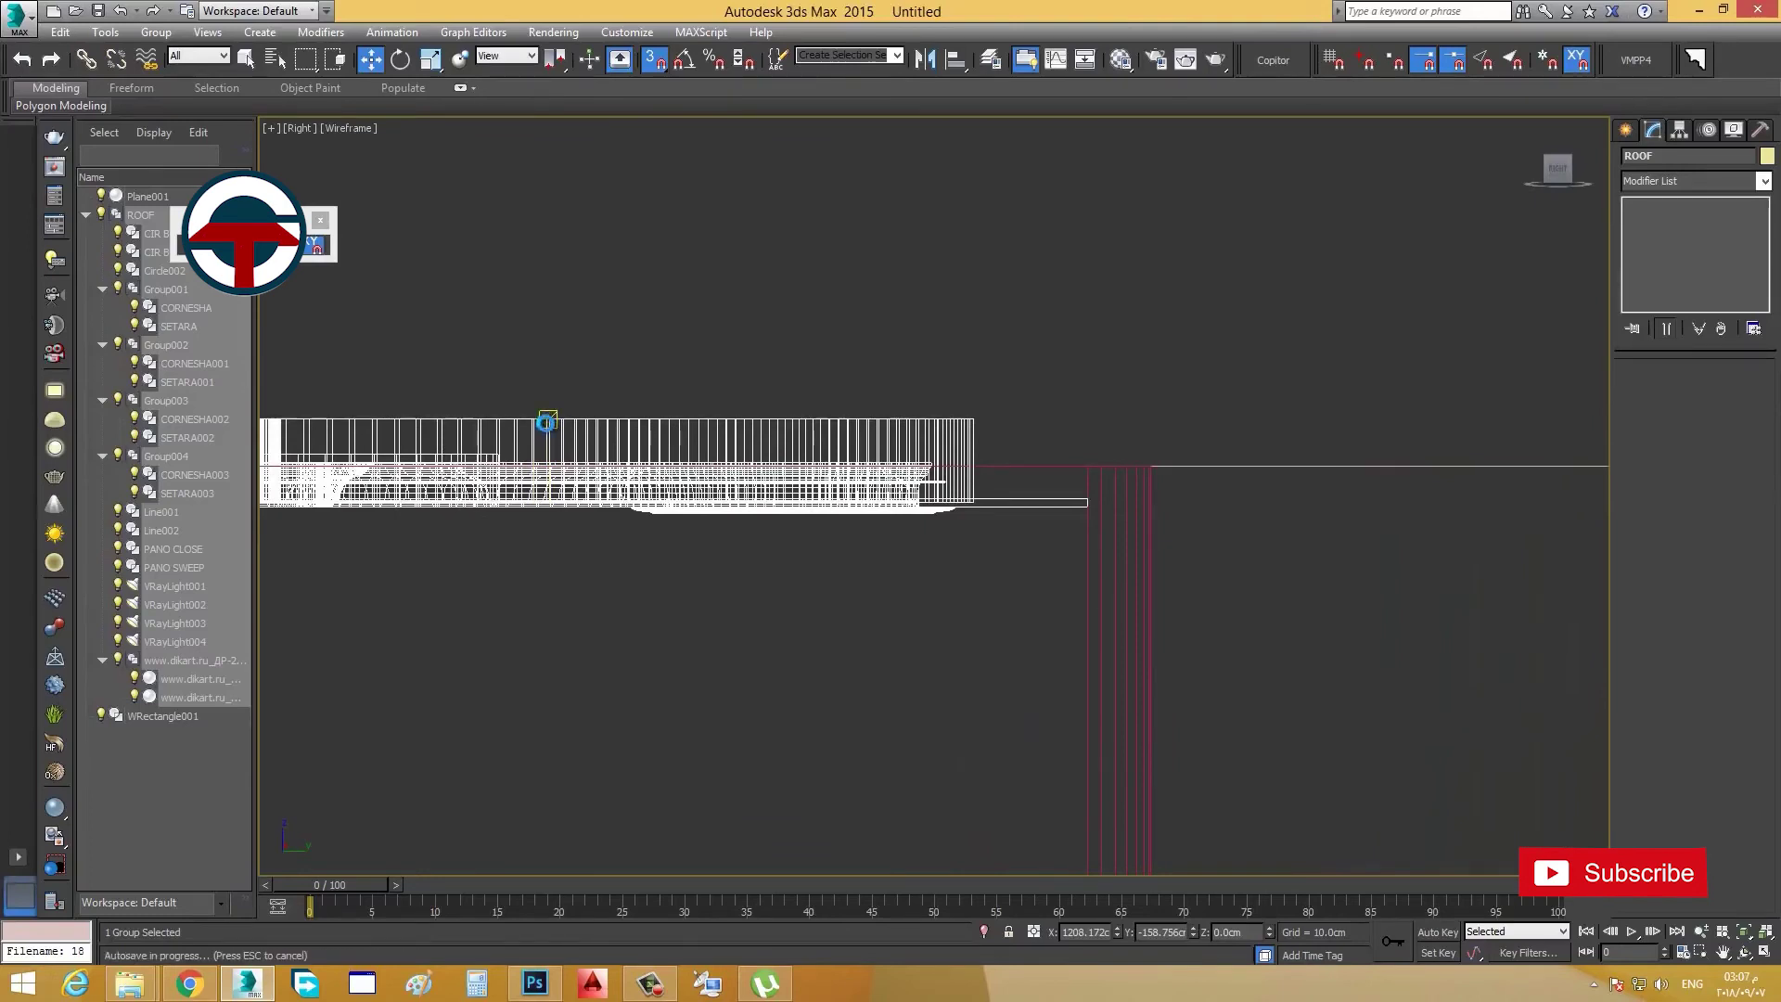
pyautogui.moveTo(561, 419); pyautogui.dragTo(1146, 464)
pyautogui.click(1071, 455)
# Step: Switch the viewport back to Shaded display and view the lowered ceiling inside the walls from above
pyautogui.keyDown('alt'); pyautogui.moveTo(1077, 446); pyautogui.dragTo(913, 598, button='middle'); pyautogui.keyUp('alt')
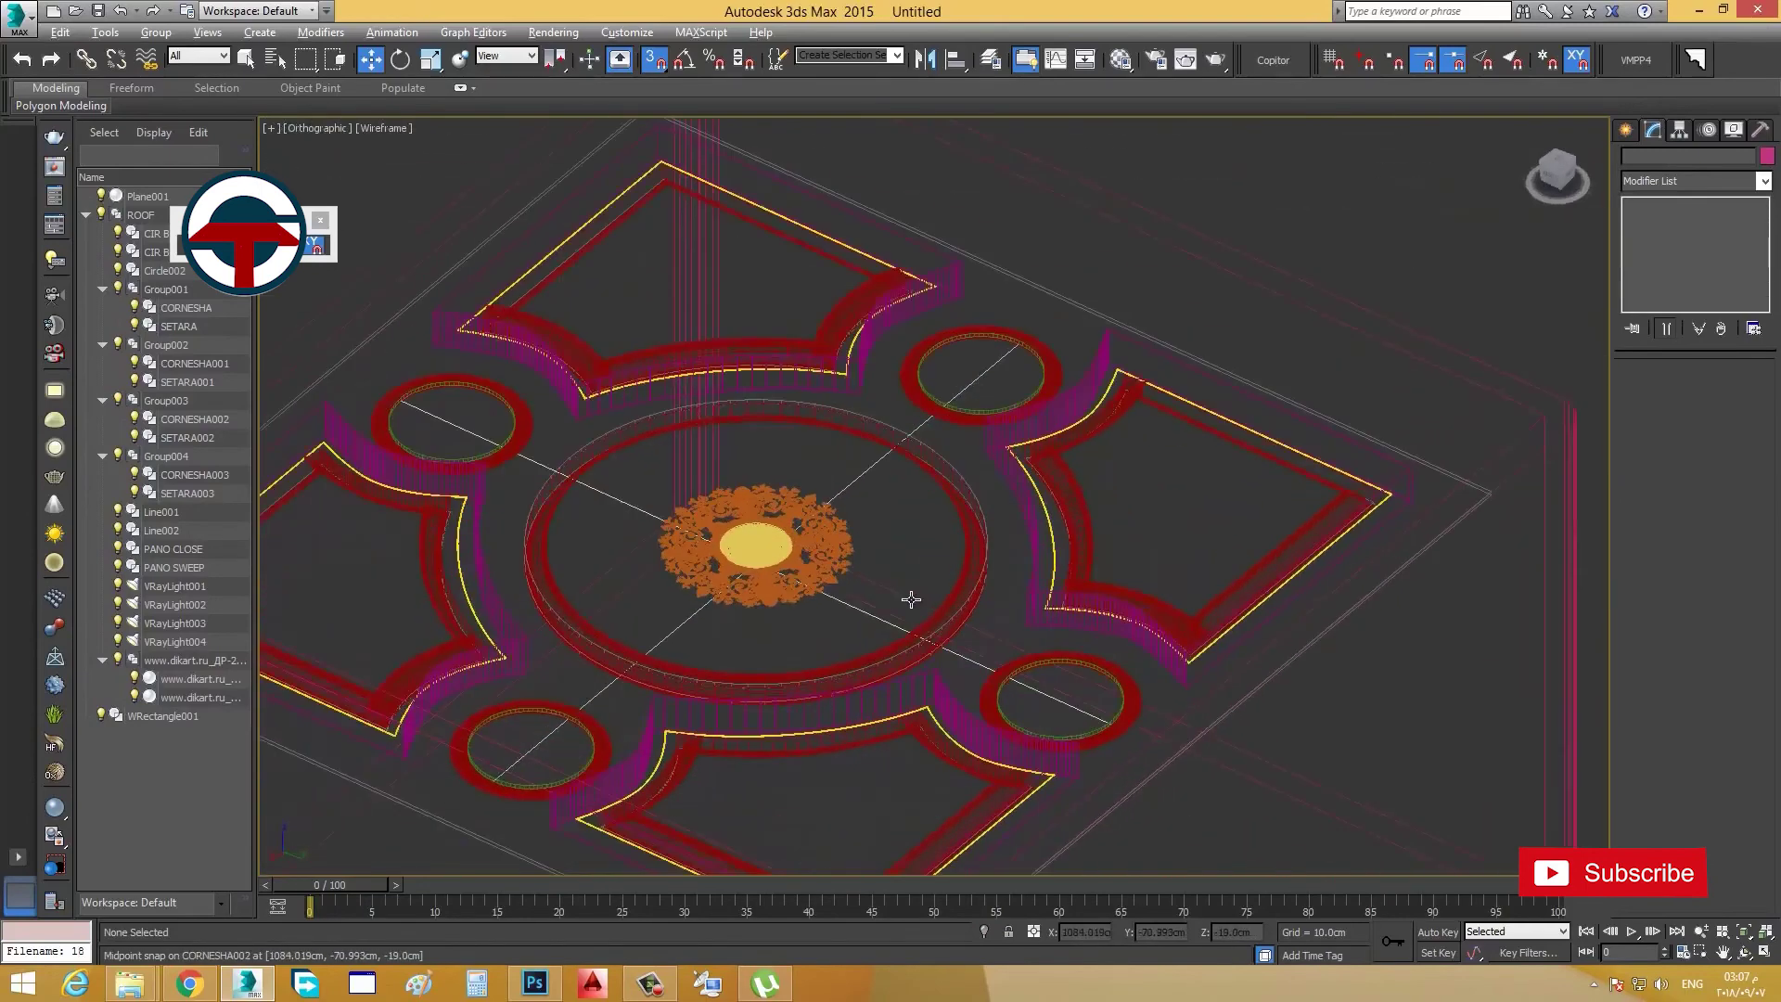
pyautogui.click(360, 128)
pyautogui.click(399, 167)
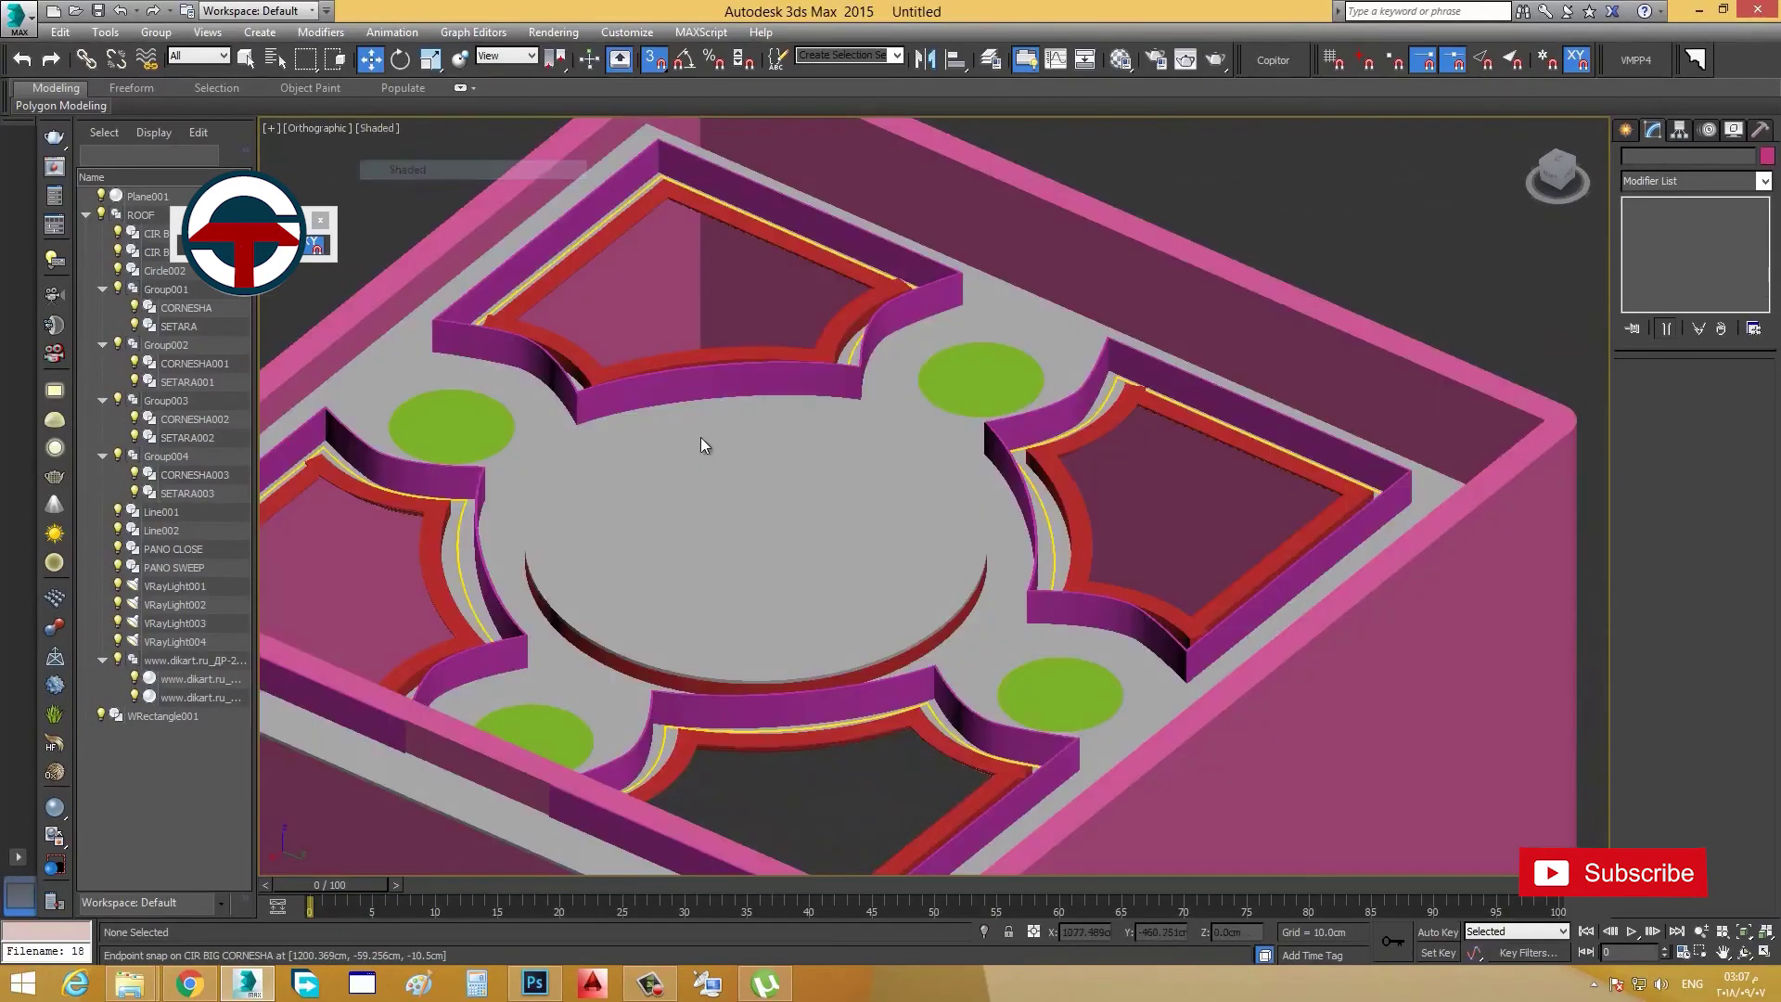
# Step: Snap the ROOF group sideways along the X axis in top view so its corner meets the walls' inner corner, and deselect it
pyautogui.scroll(5, 945, 416)
pyautogui.moveTo(946, 417)
pyautogui.keyDown('alt'); pyautogui.mouseDown(button='middle')
pyautogui.moveTo(1020, 447)
pyautogui.moveTo(1002, 454)
pyautogui.moveTo(994, 405)
pyautogui.moveTo(1021, 481)
pyautogui.moveTo(1242, 600)
pyautogui.mouseUp(button='middle'); pyautogui.keyUp('alt')
pyautogui.scroll(3, 1394, 706)
pyautogui.click(1379, 696)
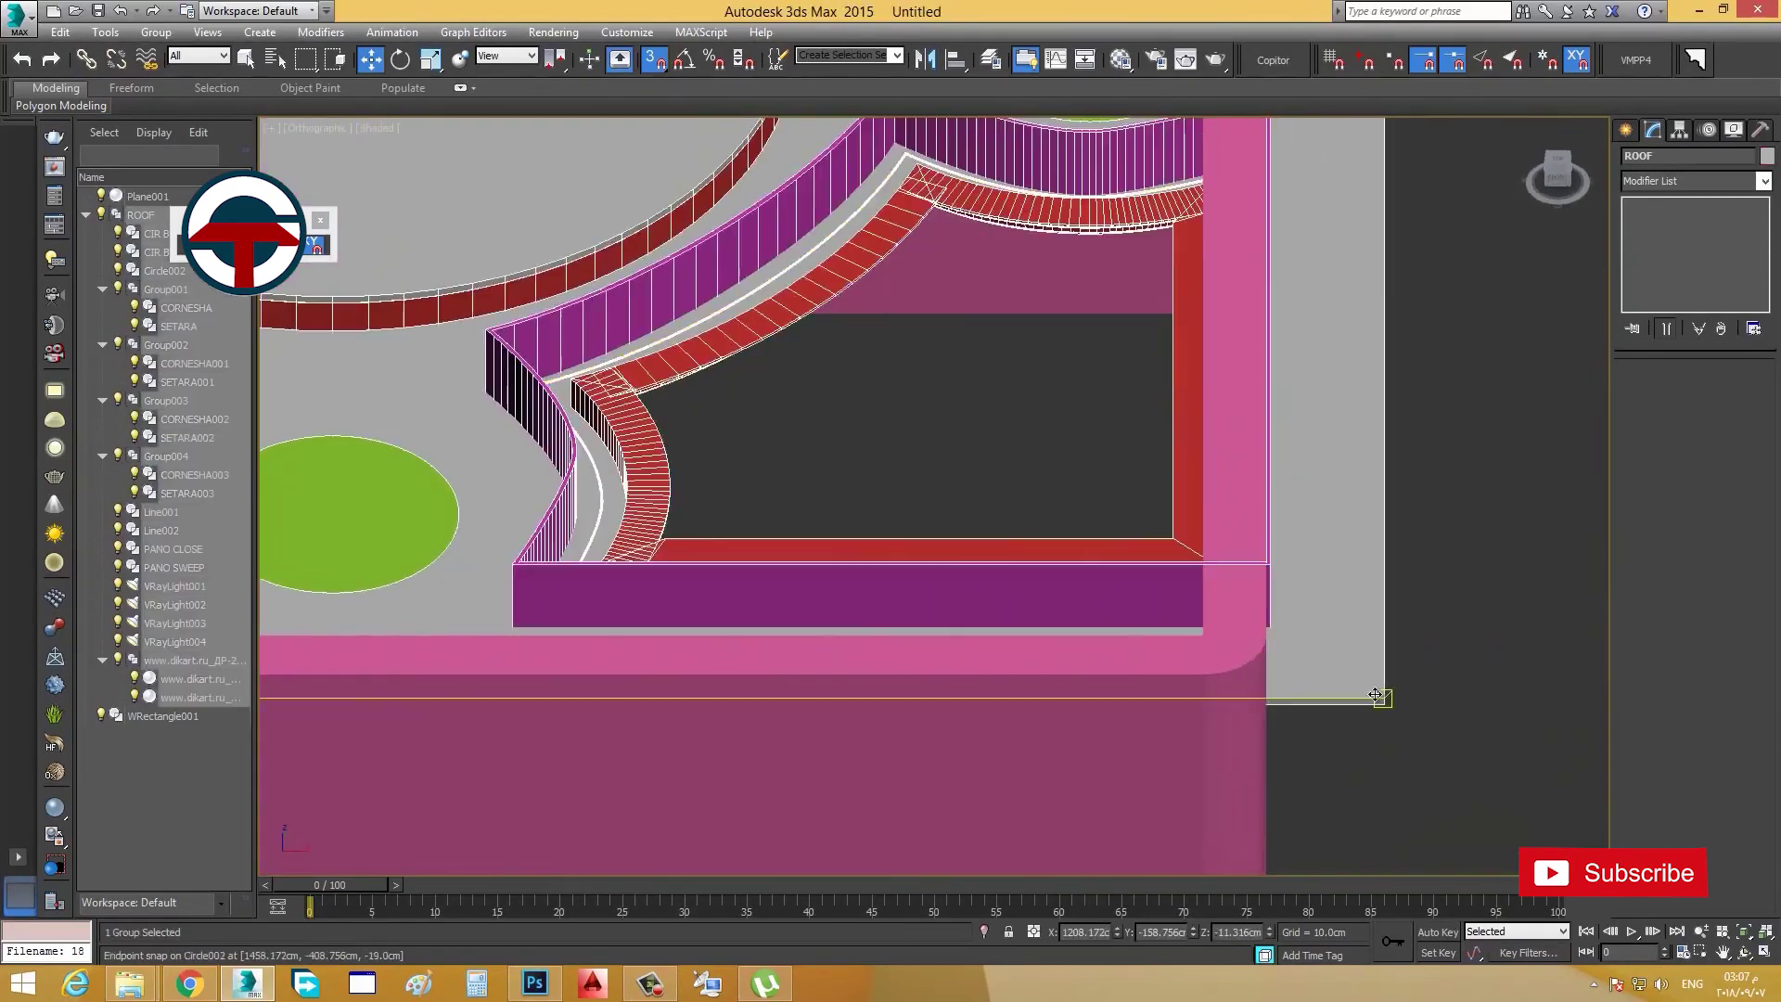
pyautogui.keyDown('alt'); pyautogui.moveTo(1379, 696); pyautogui.dragTo(1355, 695, button='middle'); pyautogui.keyUp('alt')
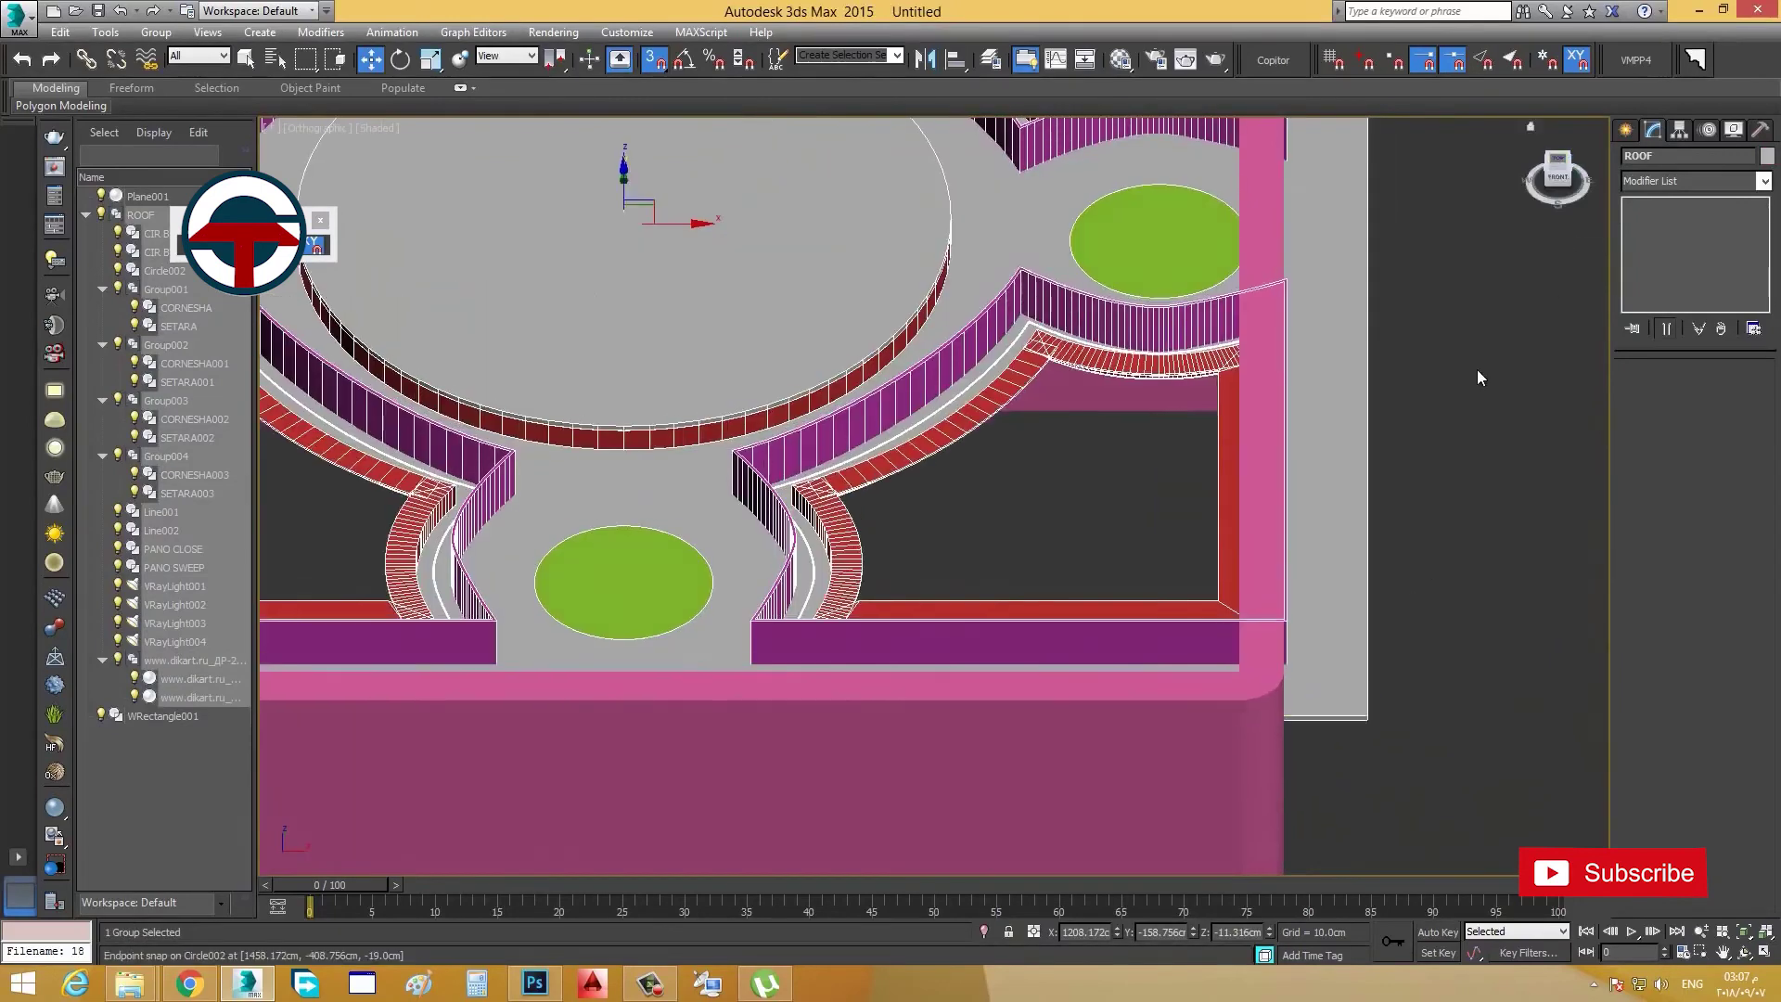
pyautogui.press('t')
pyautogui.moveTo(1455, 437); pyautogui.dragTo(1221, 470, button='middle')
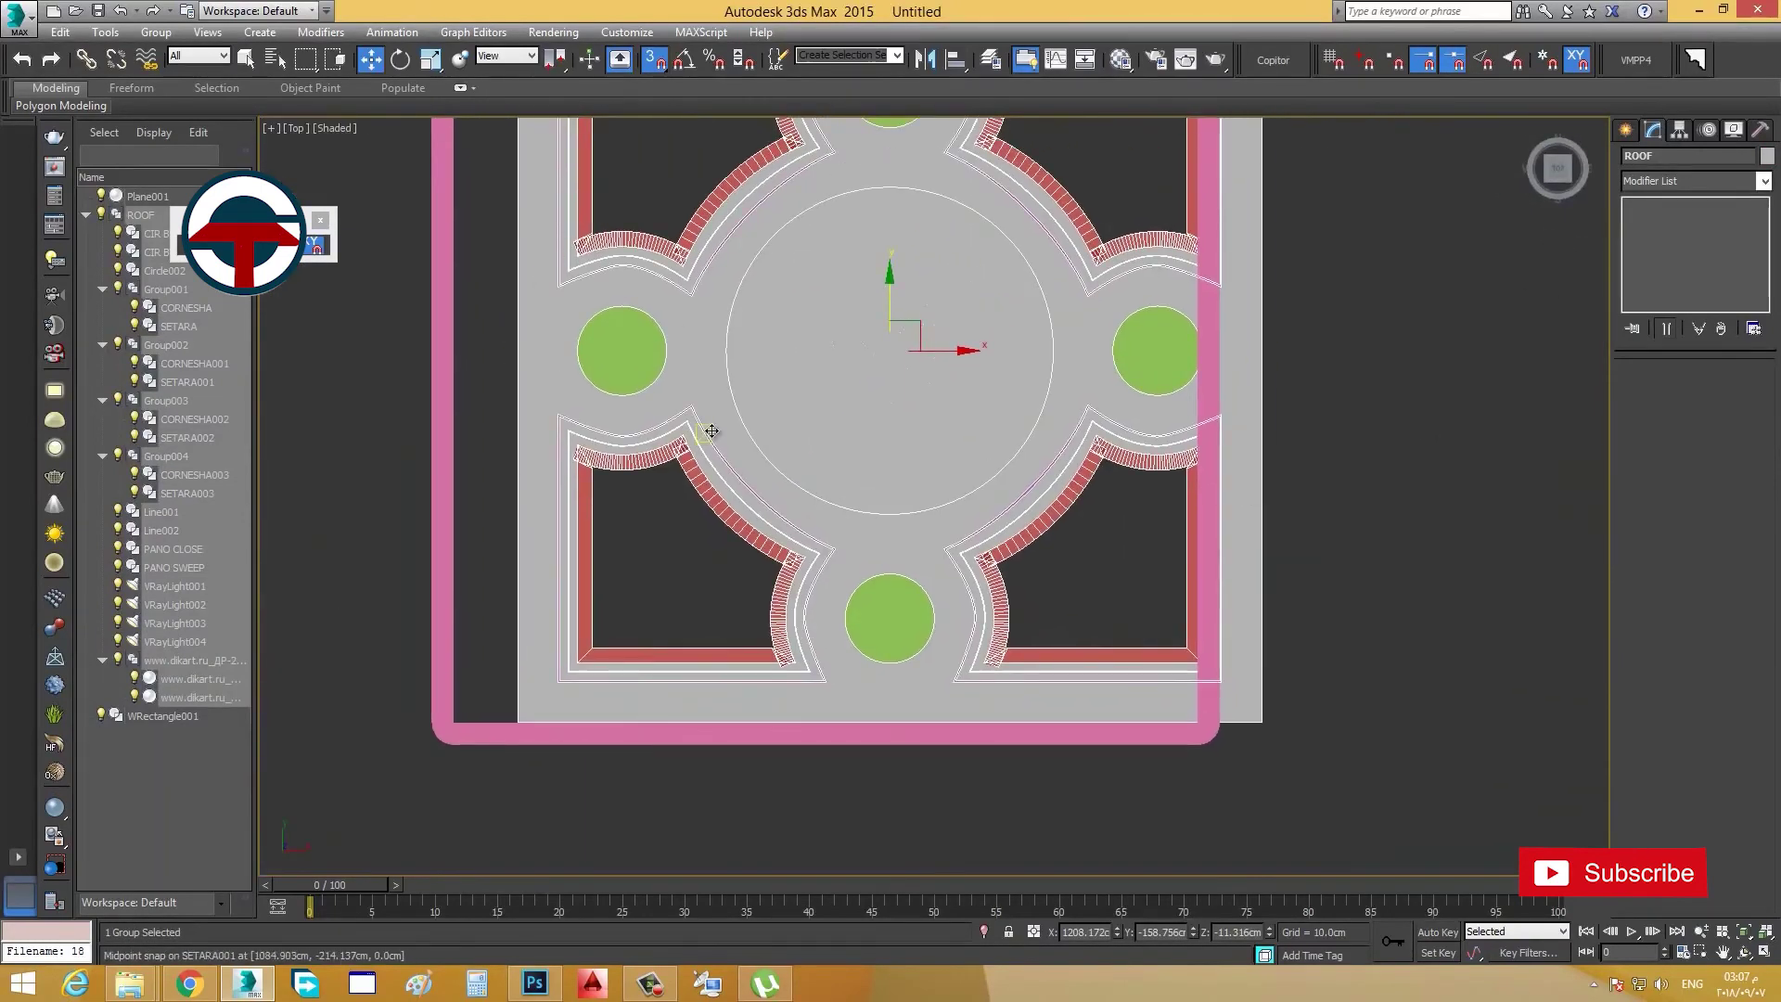
pyautogui.moveTo(1227, 721); pyautogui.dragTo(1201, 720)
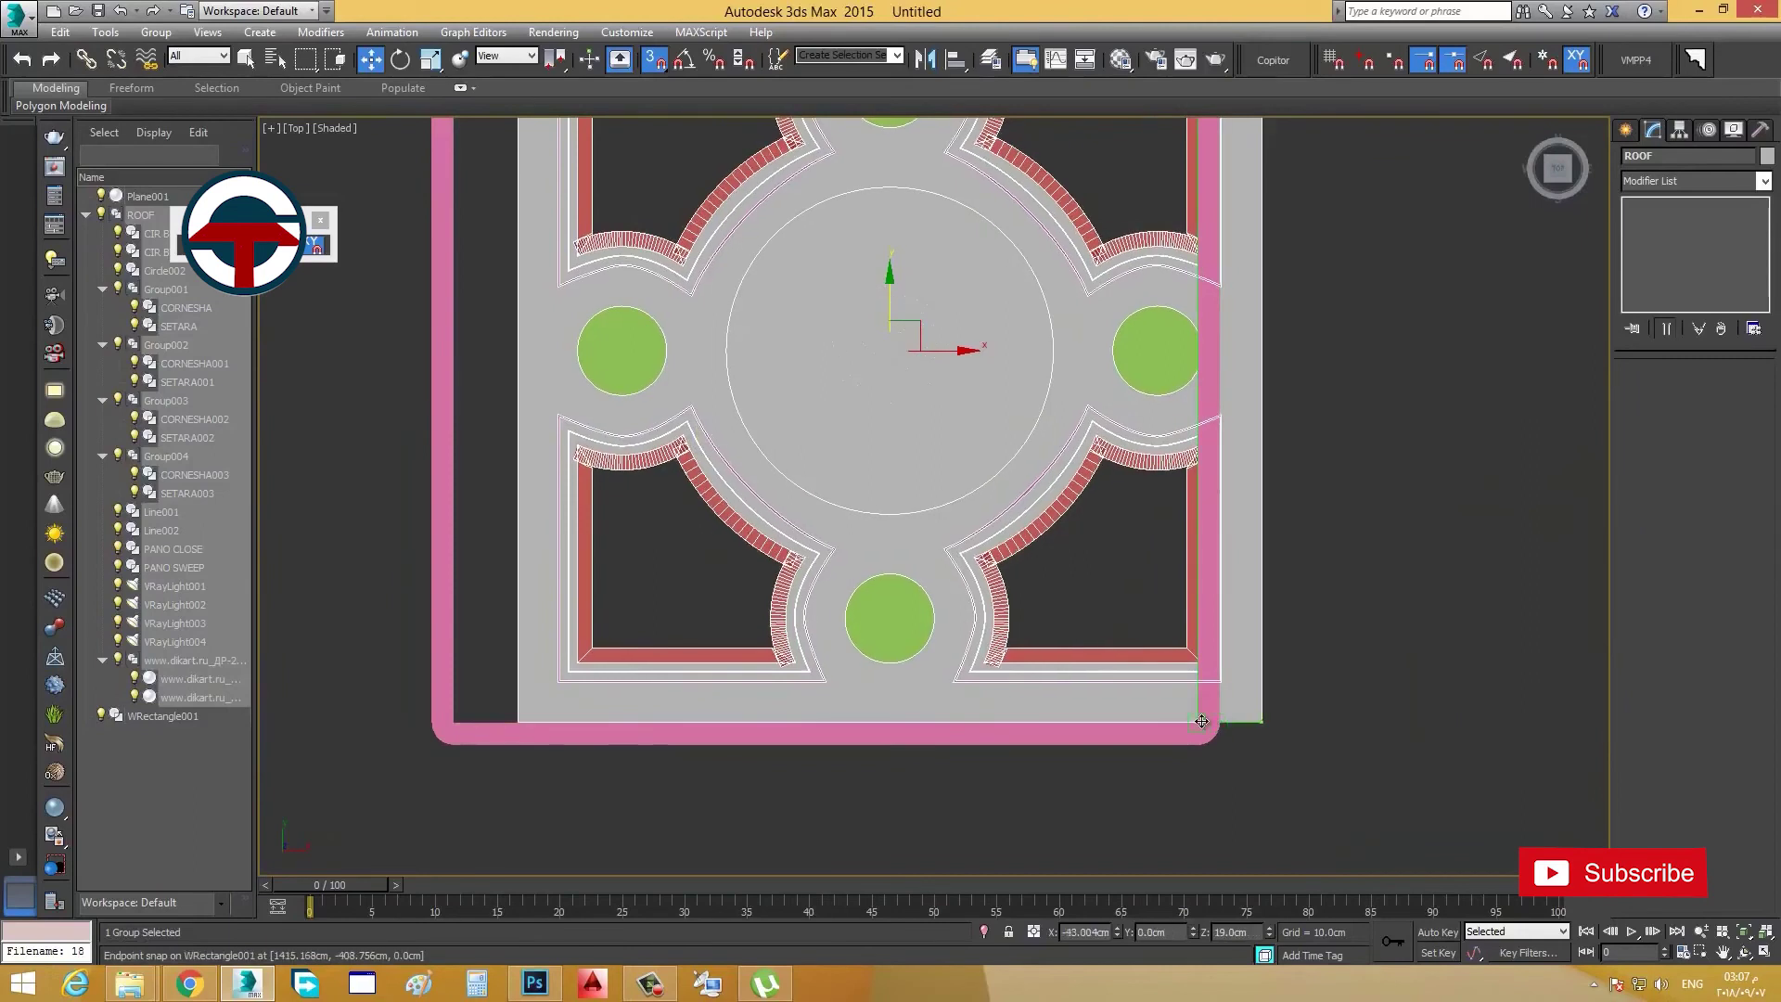
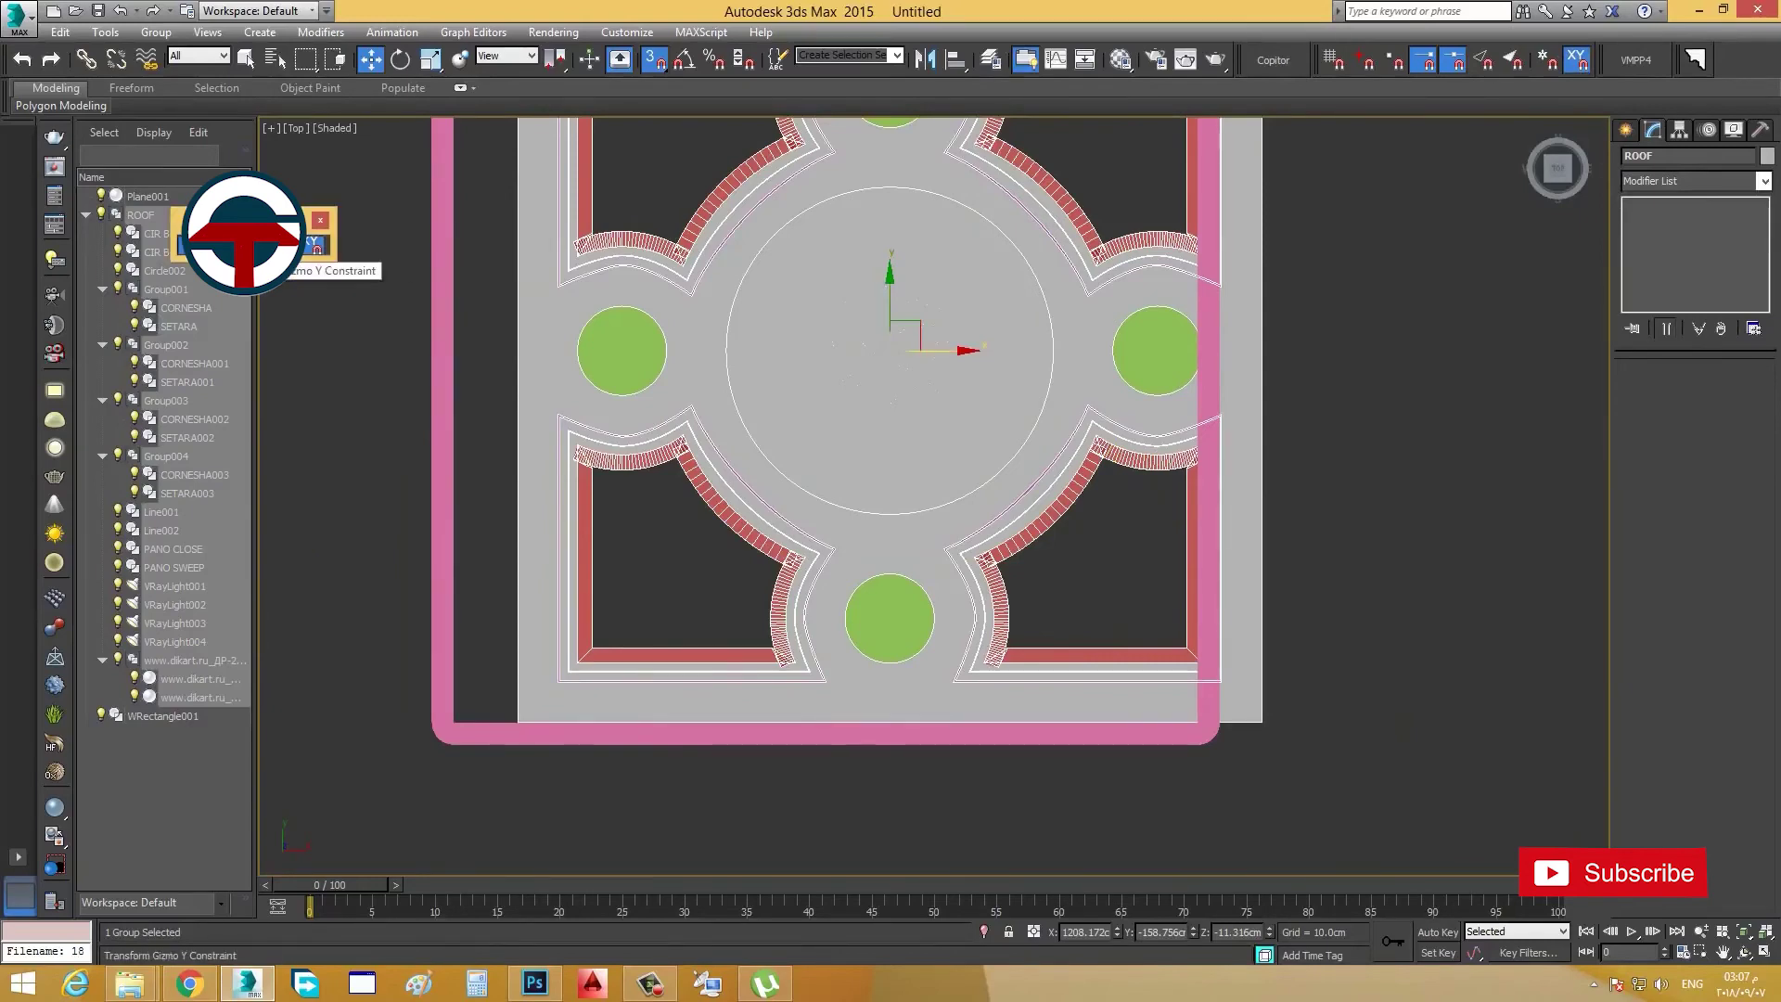
pyautogui.moveTo(1259, 721); pyautogui.dragTo(1194, 721)
pyautogui.click(1254, 705)
pyautogui.scroll(-3, 1210, 699)
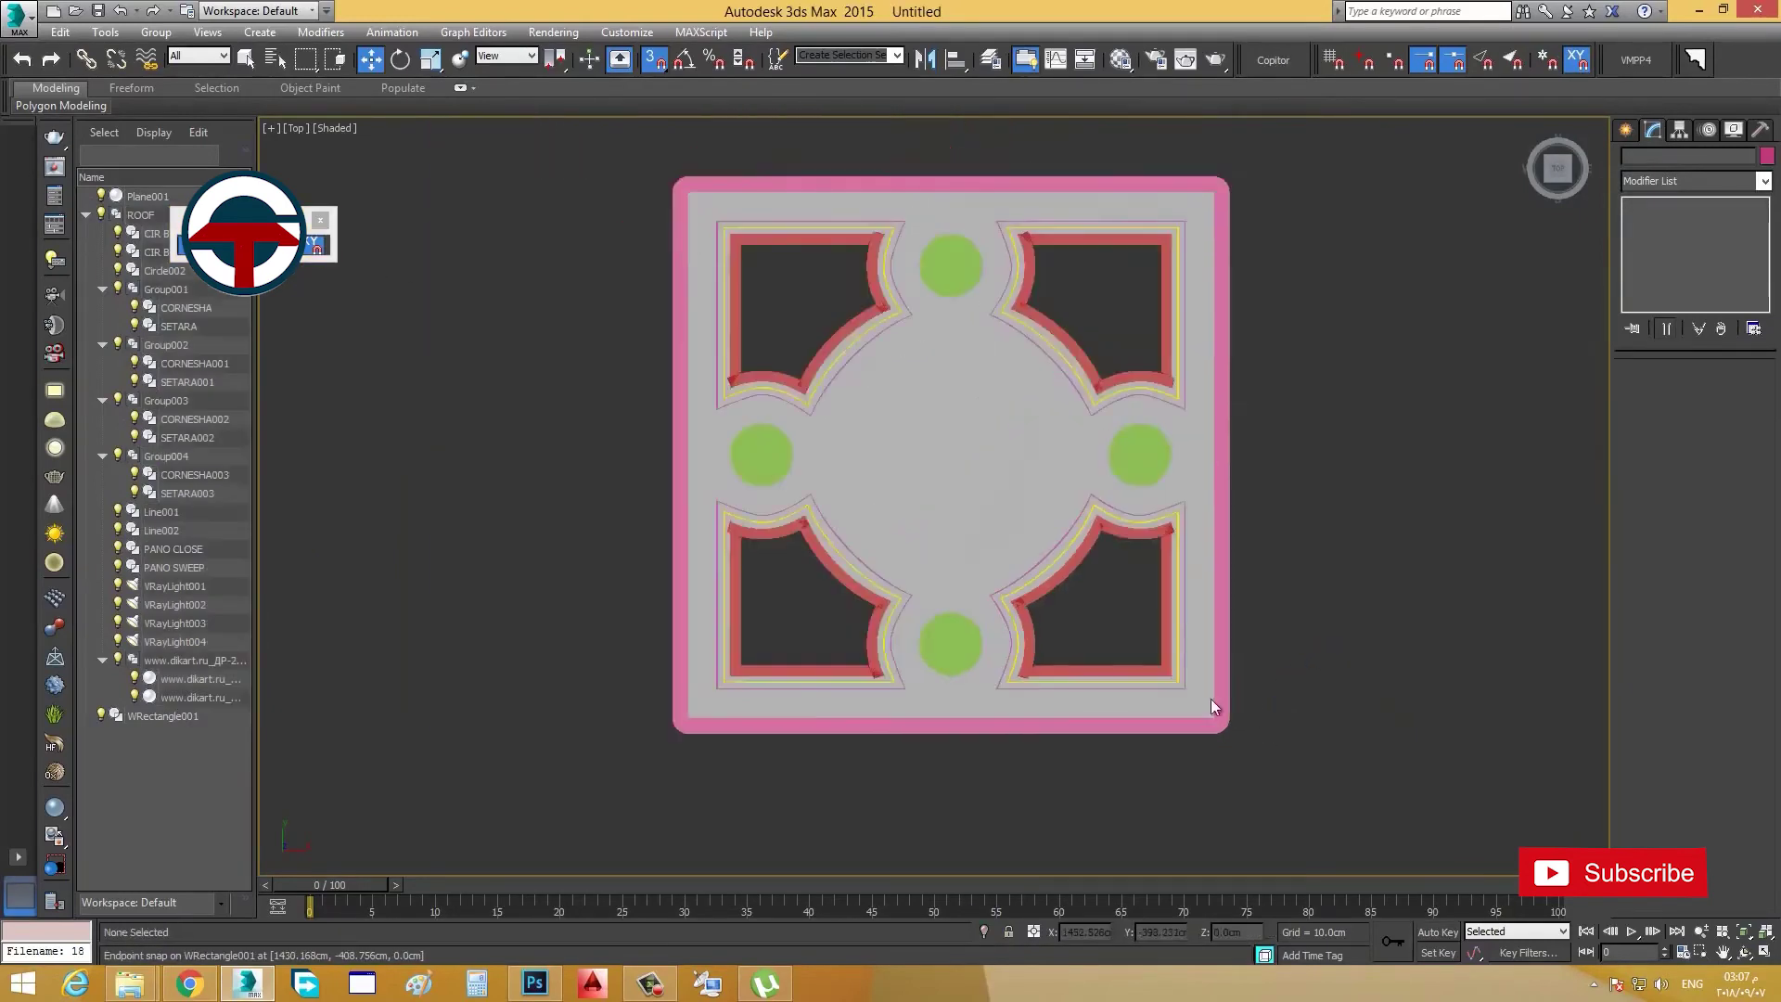
pyautogui.keyDown('alt'); pyautogui.moveTo(1210, 698); pyautogui.dragTo(1166, 570, button='middle'); pyautogui.keyUp('alt')
pyautogui.keyDown('alt'); pyautogui.moveTo(1165, 647); pyautogui.dragTo(949, 715, button='middle'); pyautogui.keyUp('alt')
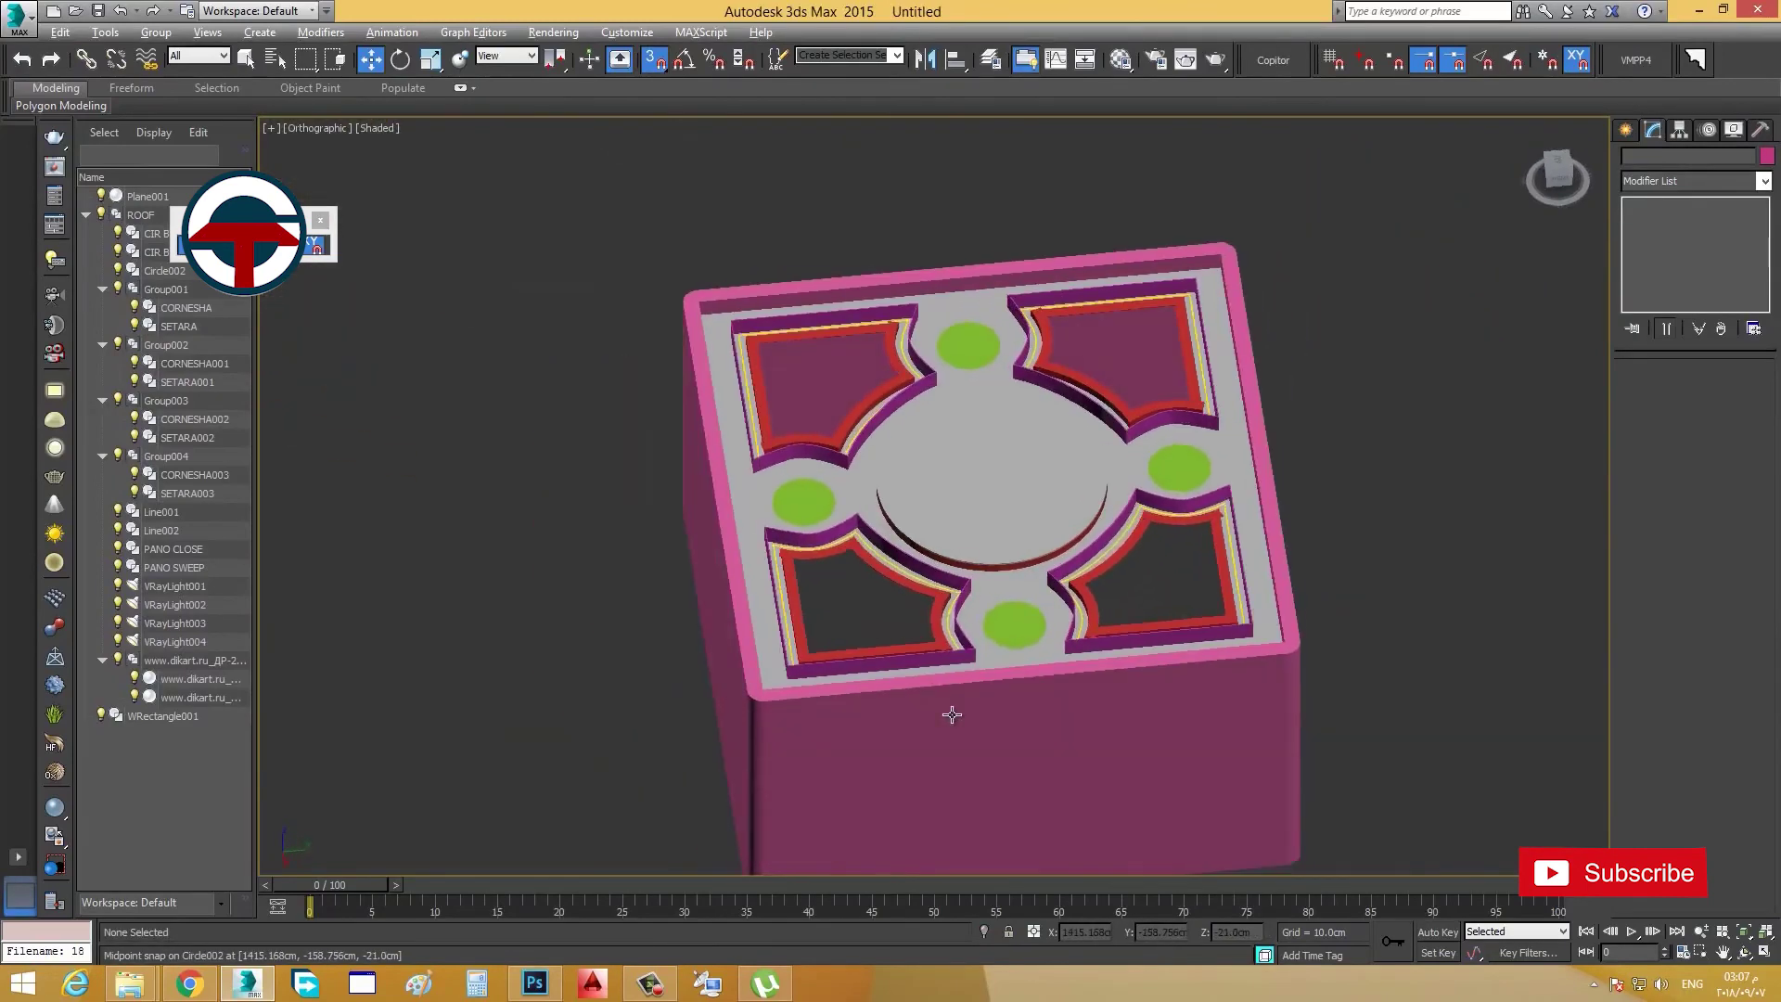
# Step: Draw a 500 by 500 cm rectangle spline in top view, snapped to opposite inner corners of the walls
pyautogui.click(950, 715)
pyautogui.click(1558, 168)
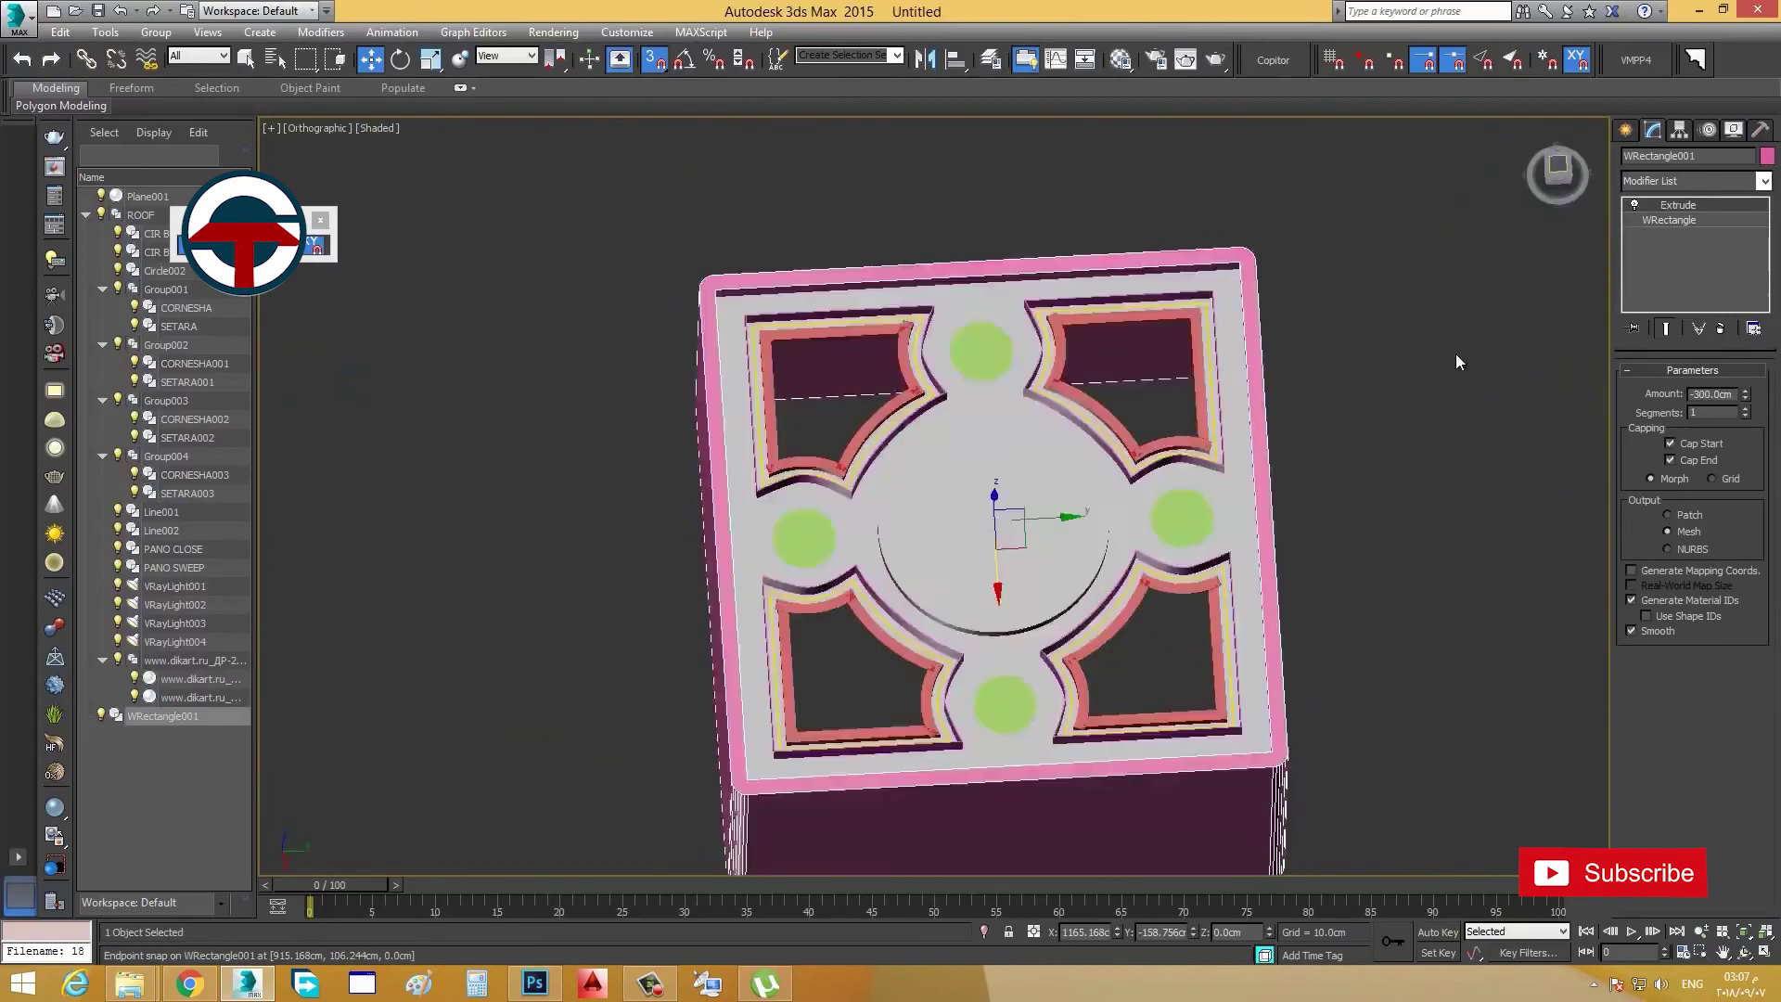
pyautogui.click(1628, 130)
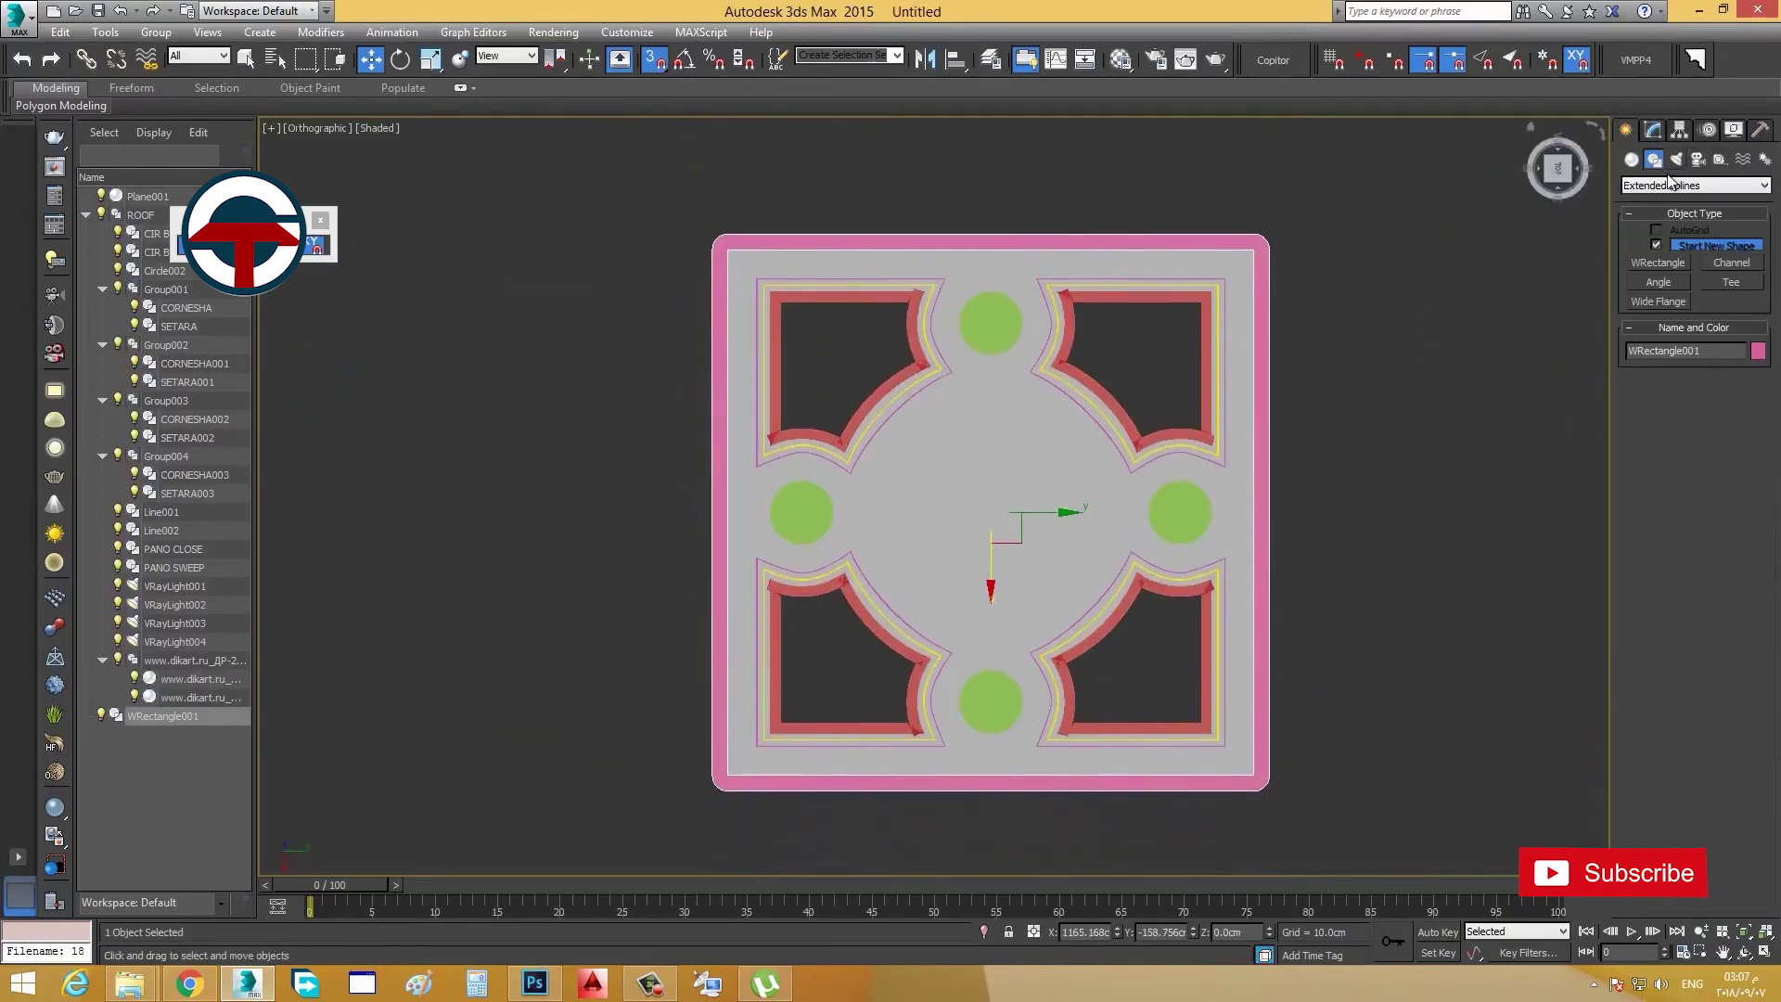
pyautogui.click(1664, 188)
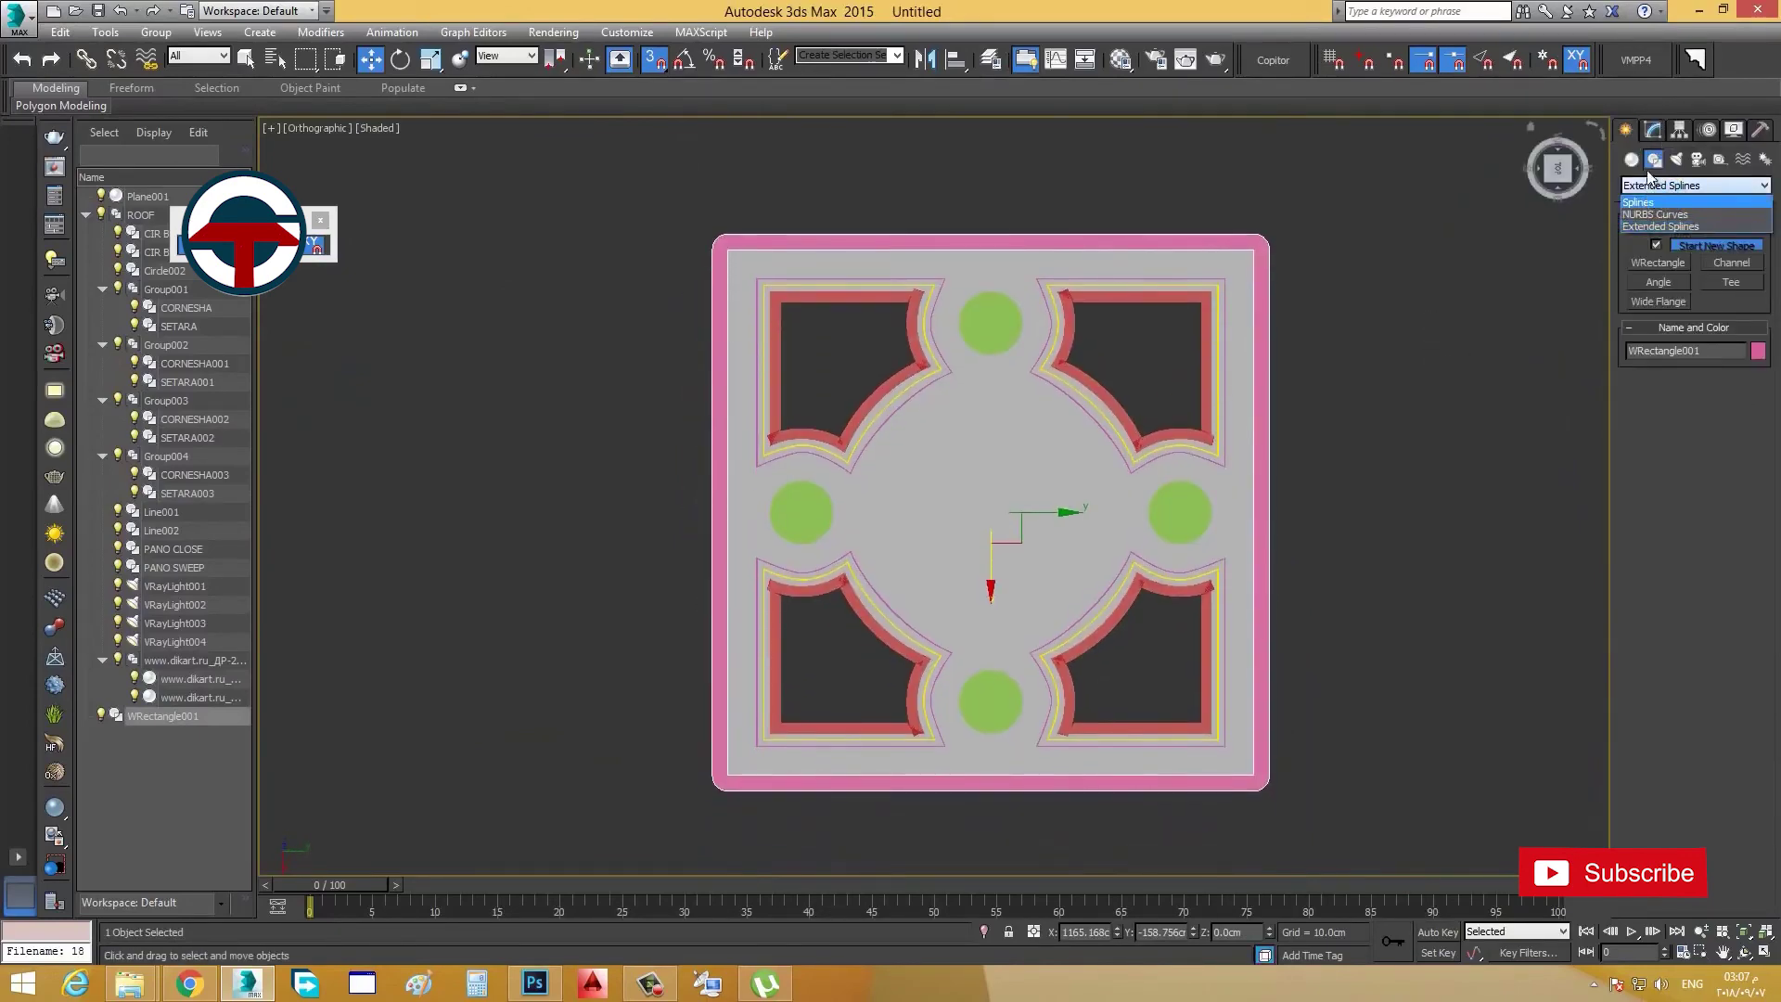
pyautogui.click(1658, 199)
pyautogui.click(1730, 263)
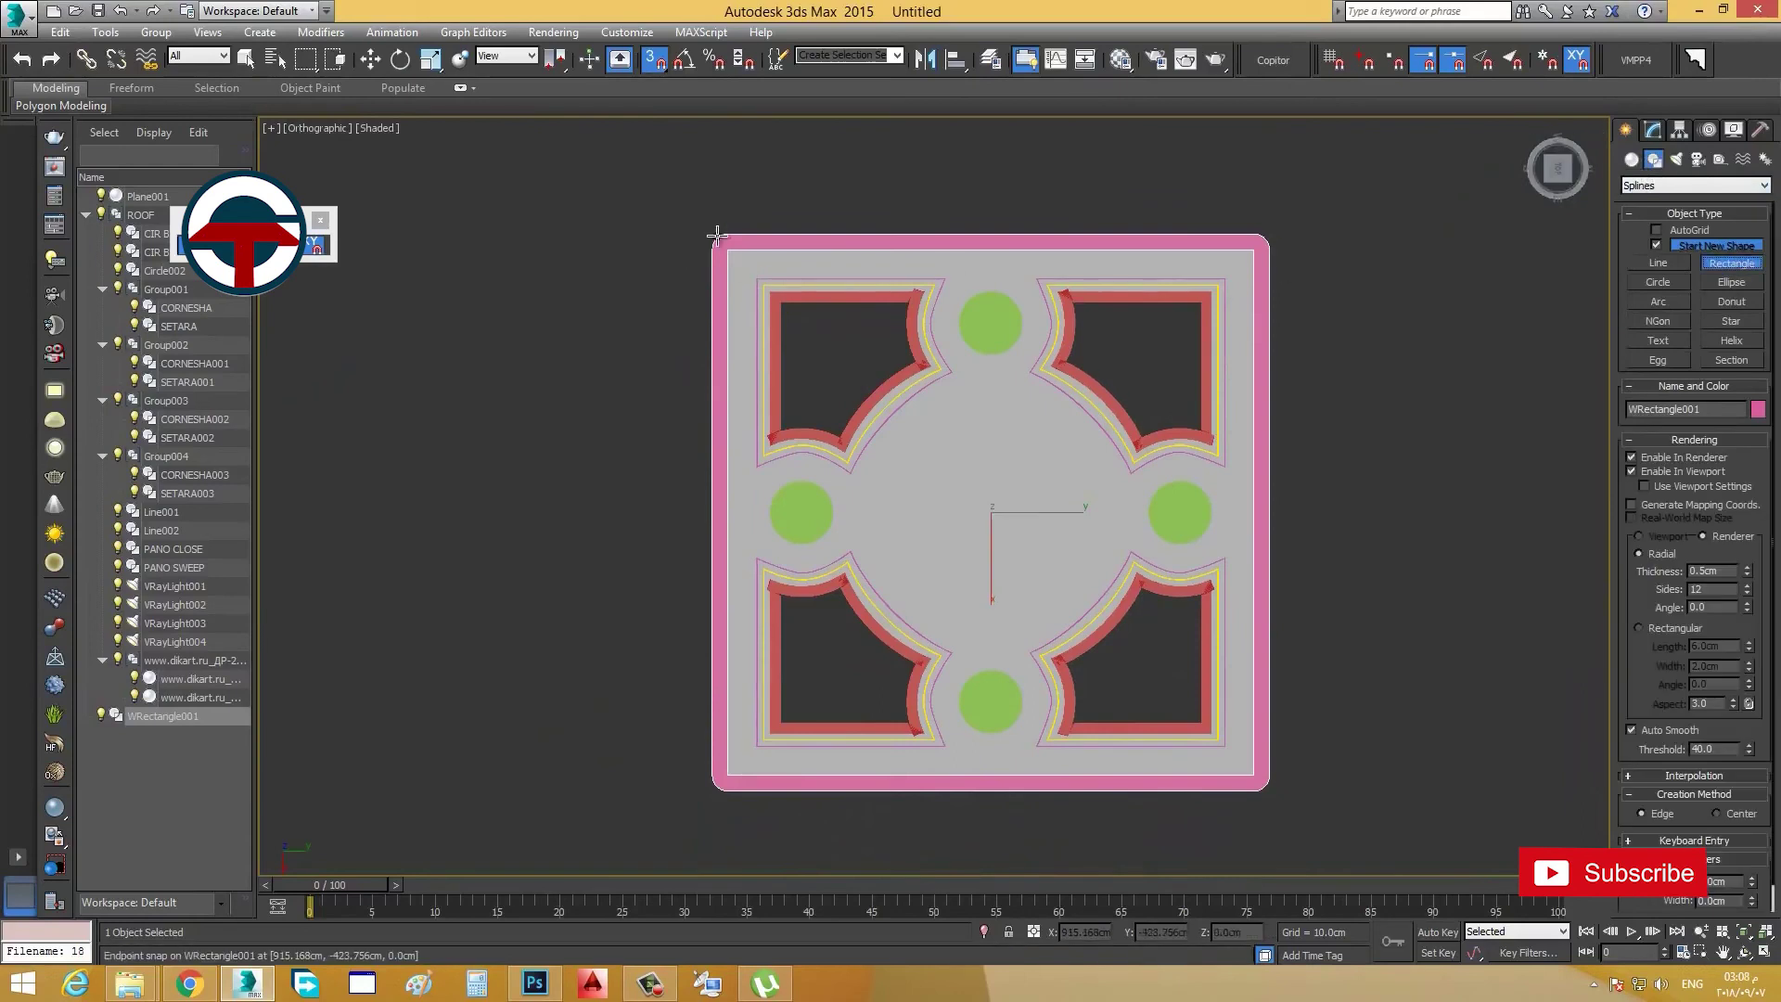
pyautogui.moveTo(728, 243); pyautogui.dragTo(1255, 776)
pyautogui.press('w')
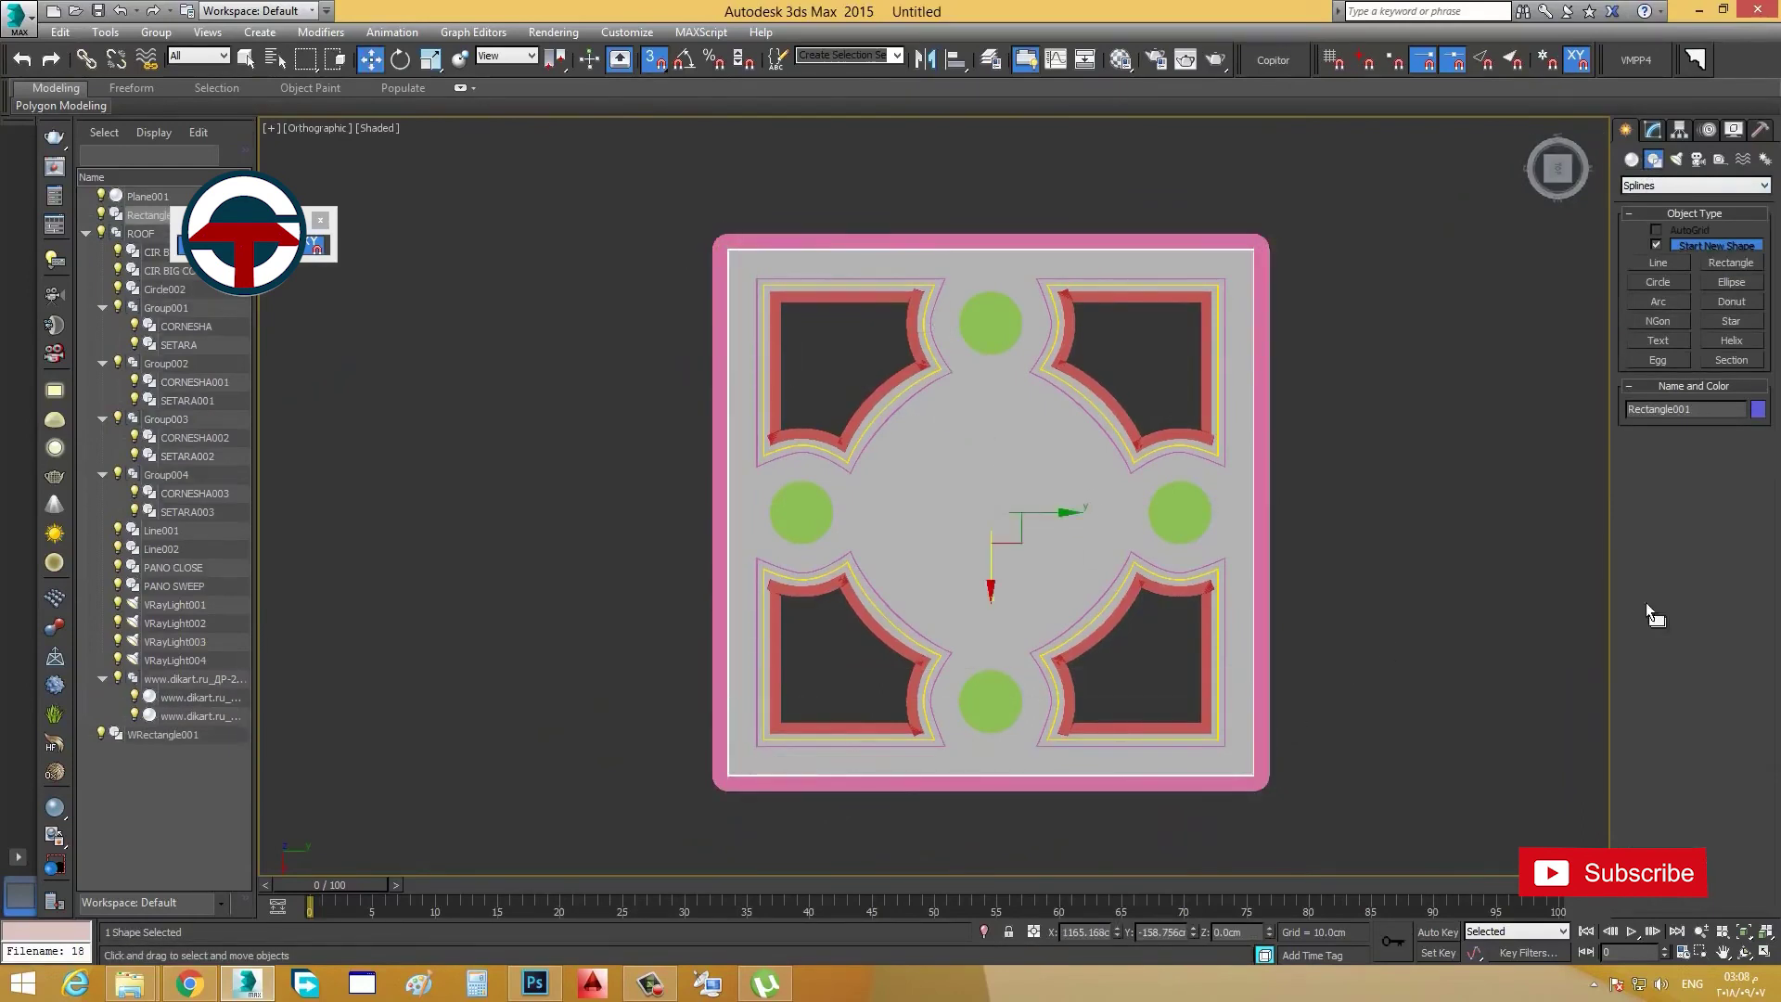
# Step: Enlarge the rectangle to about 543.65 cm long and 545 cm wide, and extrude it 2 cm as a roof slab
pyautogui.click(1653, 130)
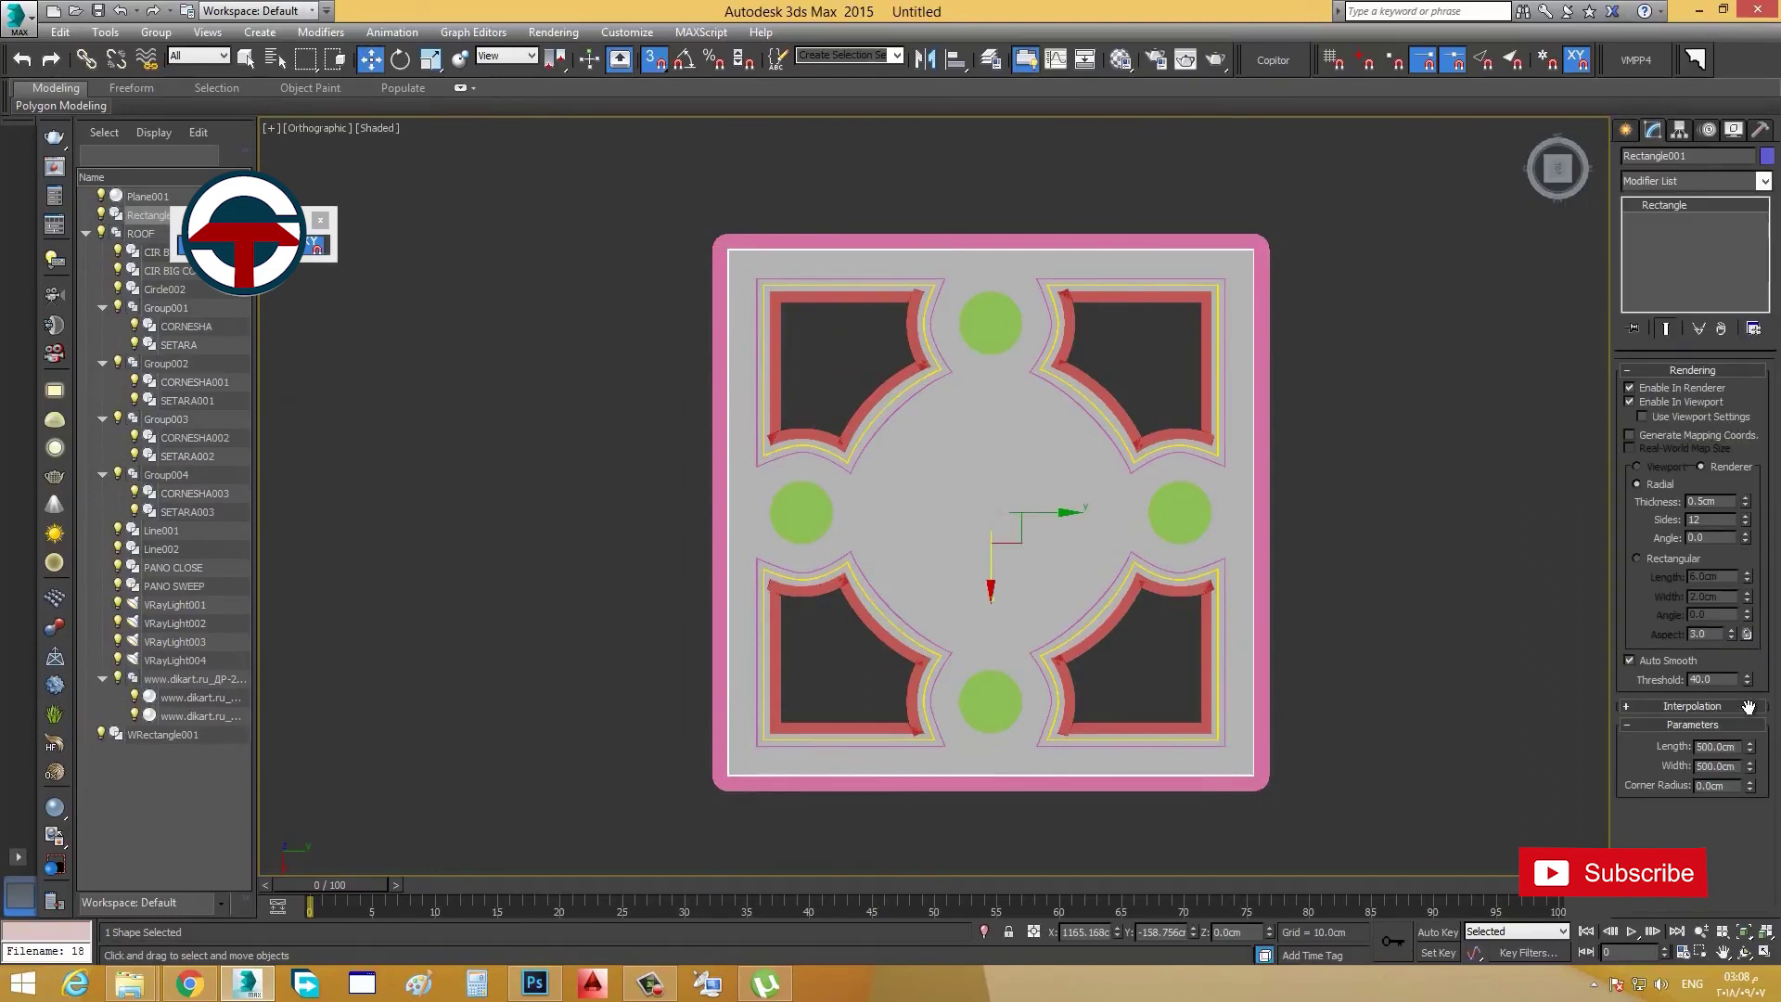
pyautogui.moveTo(1747, 754); pyautogui.dragTo(1753, 762)
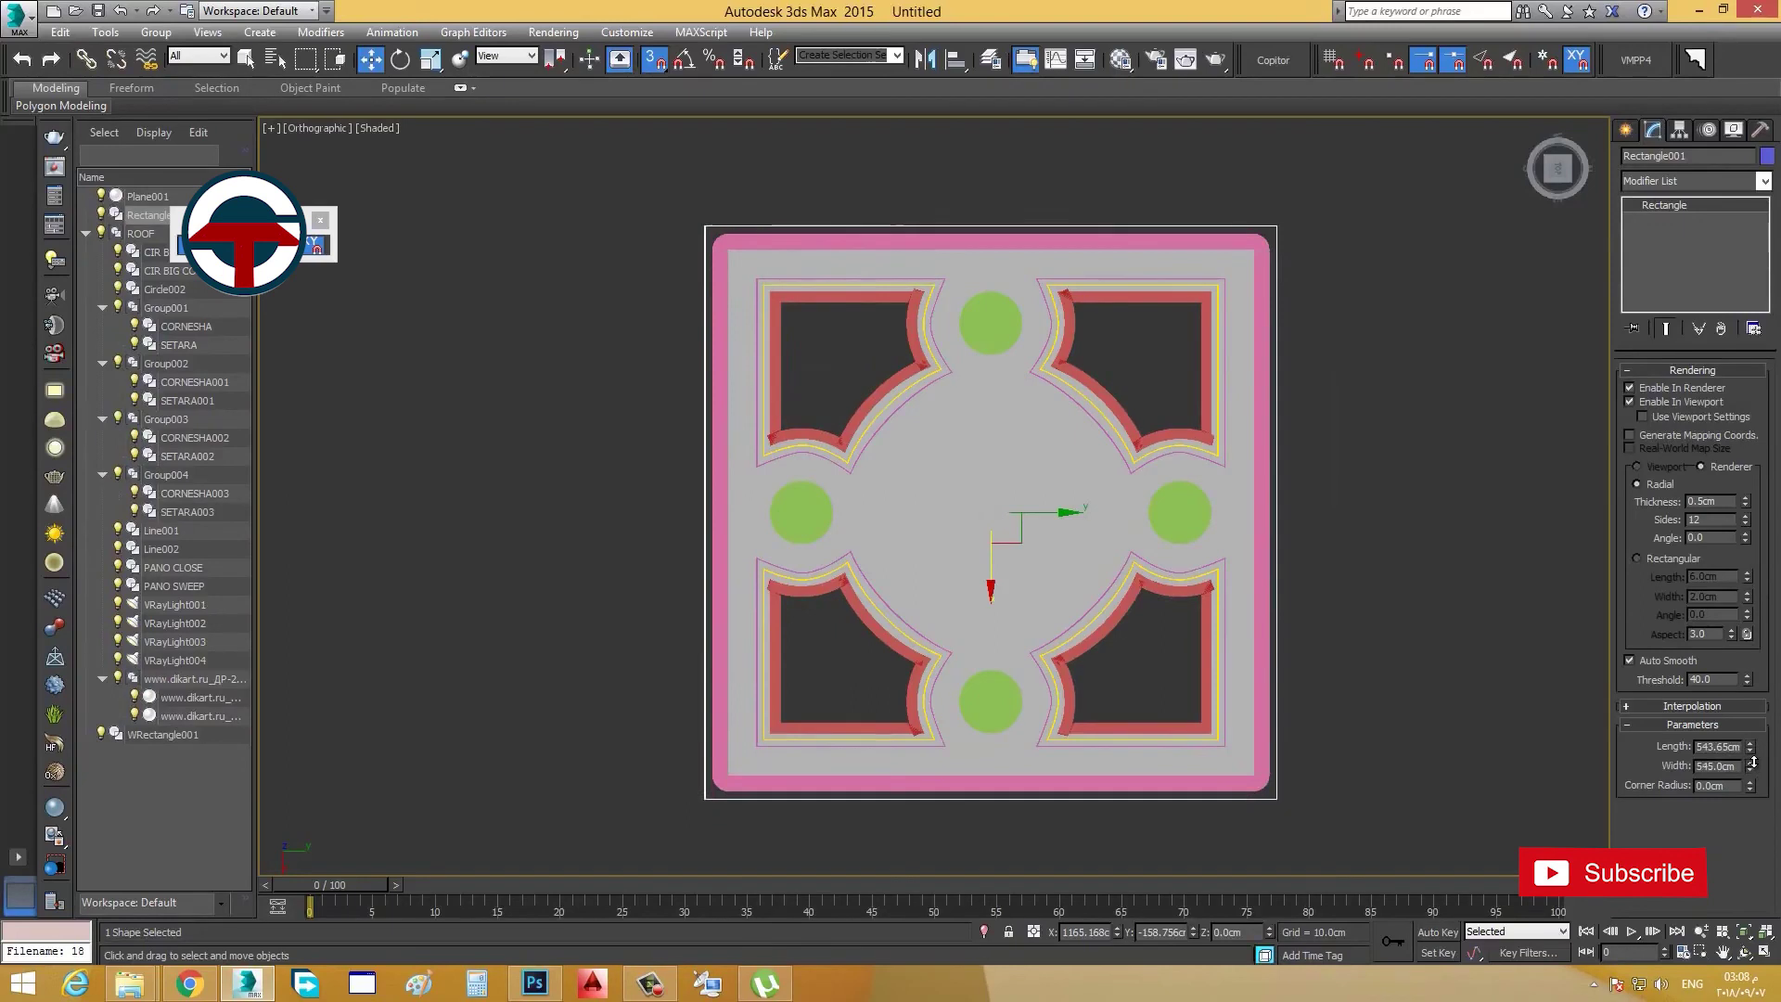
pyautogui.click(1763, 181)
pyautogui.scroll(-3, 1684, 703)
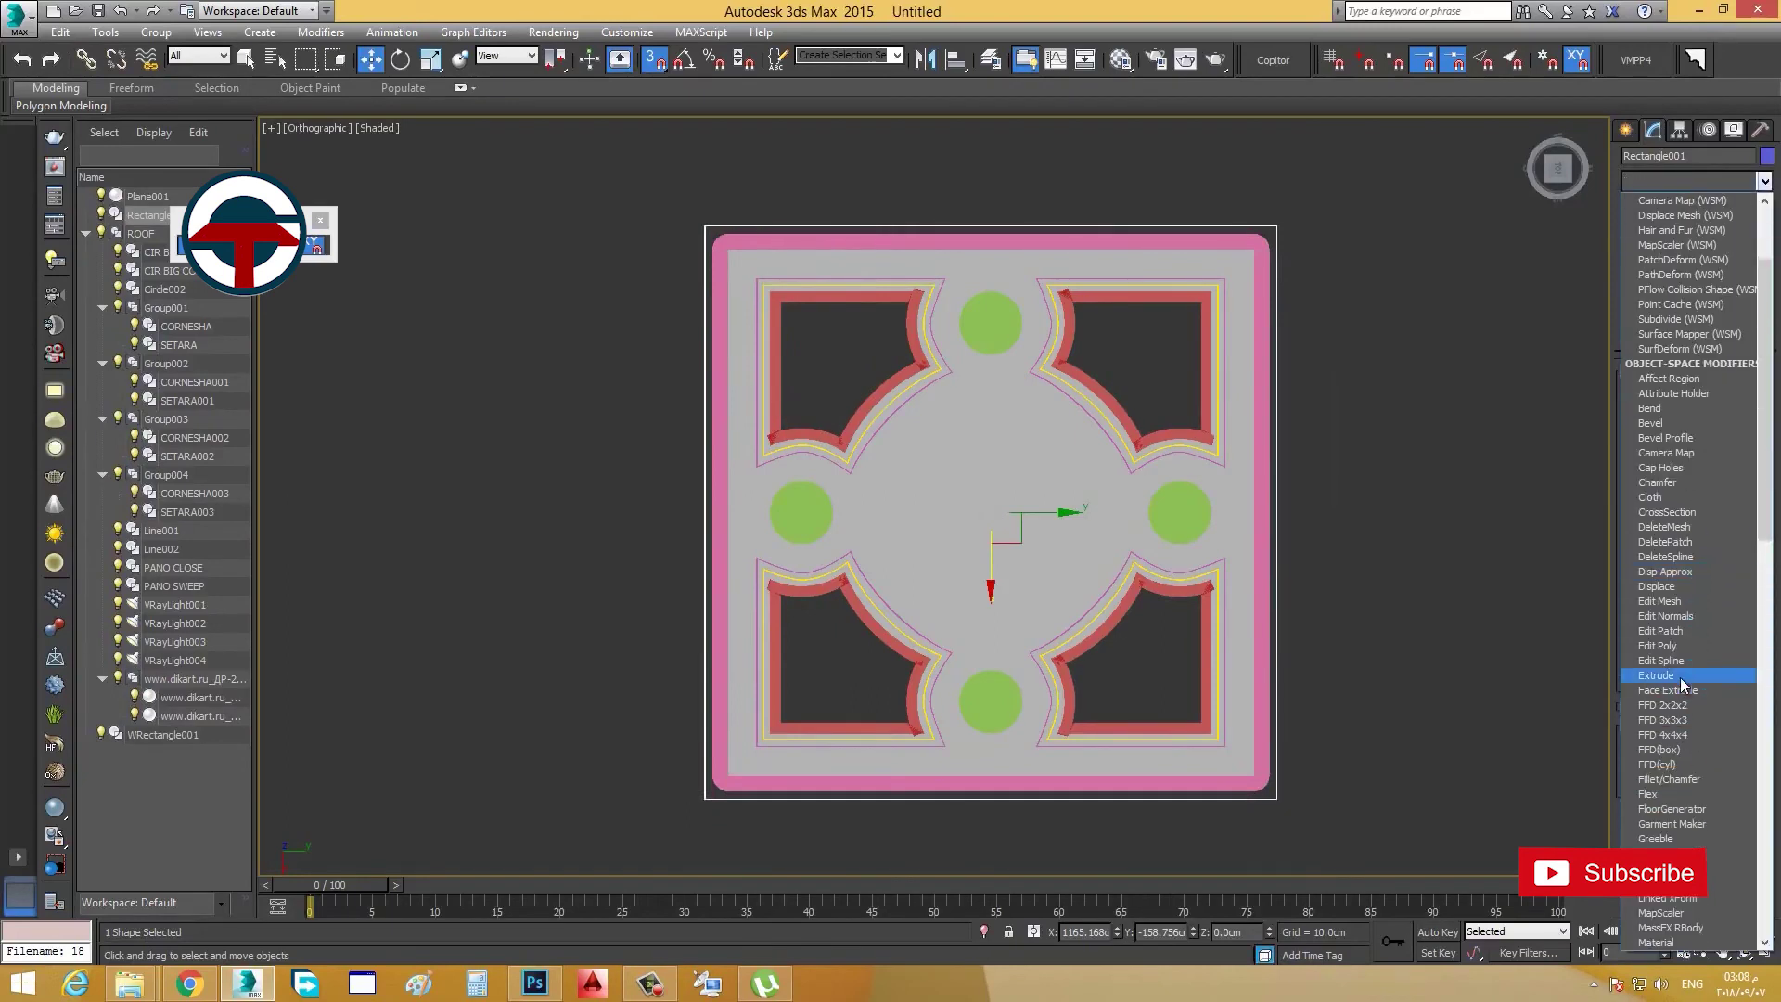
pyautogui.click(1679, 677)
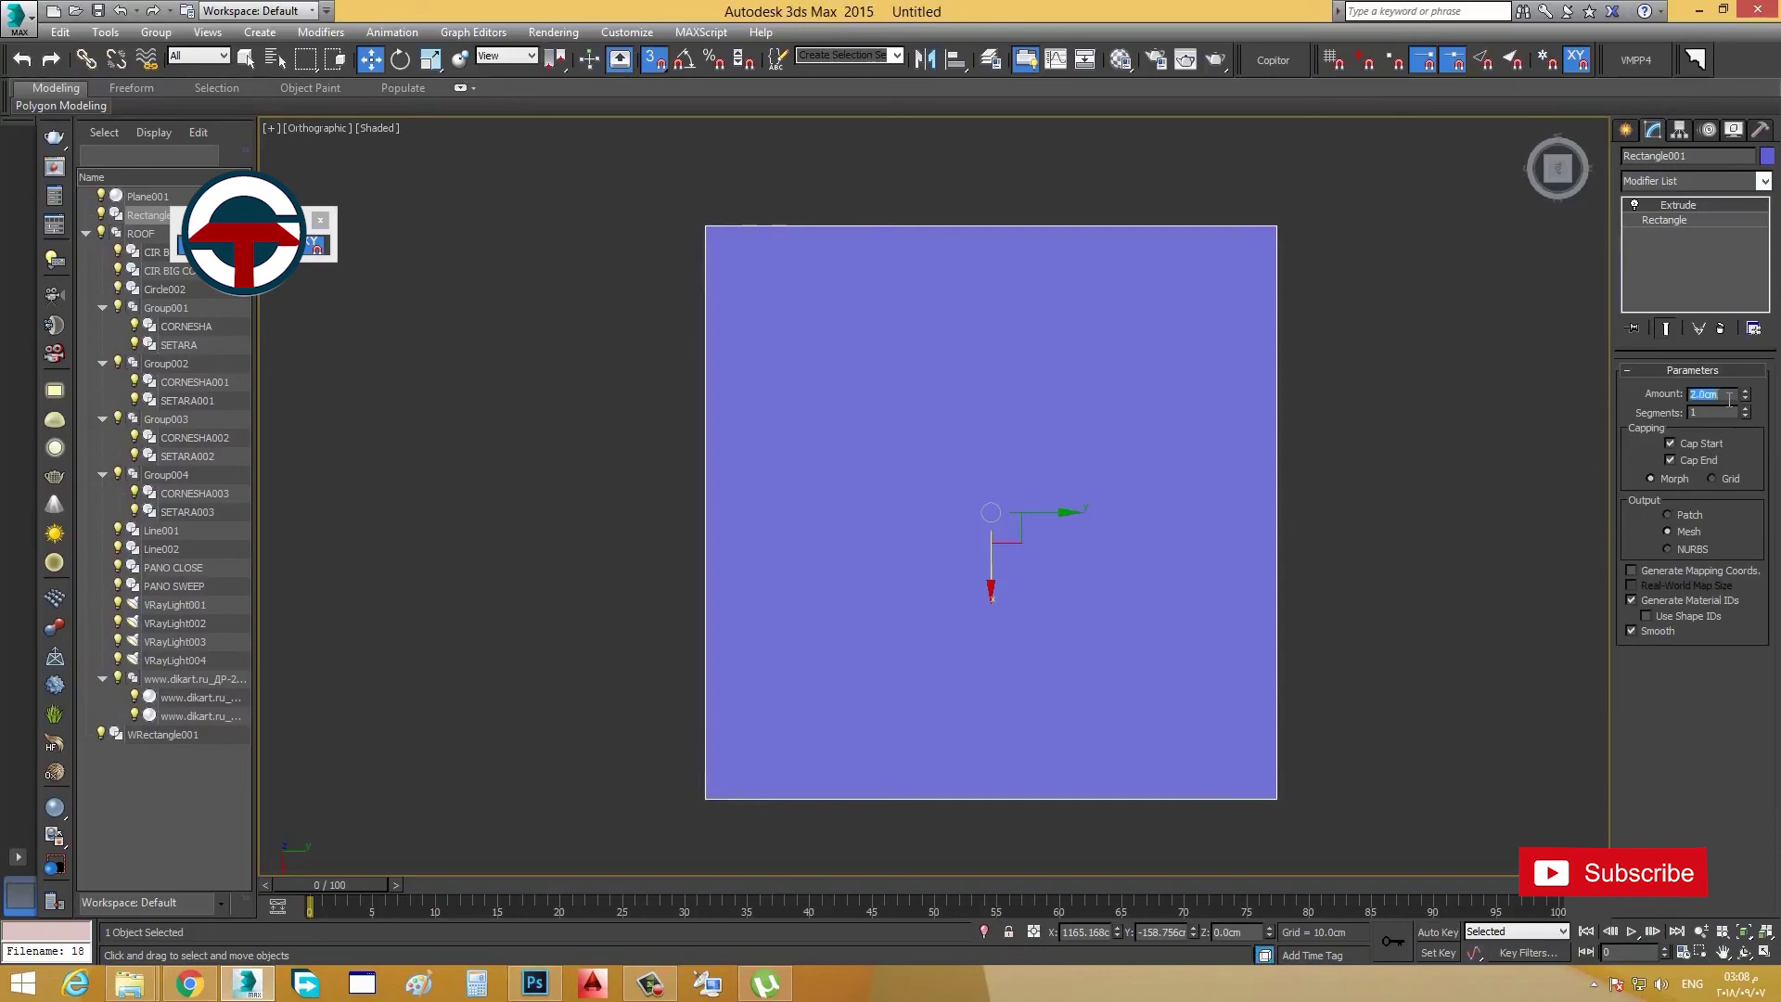
pyautogui.keyDown('alt'); pyautogui.moveTo(1252, 509); pyautogui.dragTo(1197, 557, button='middle'); pyautogui.keyUp('alt')
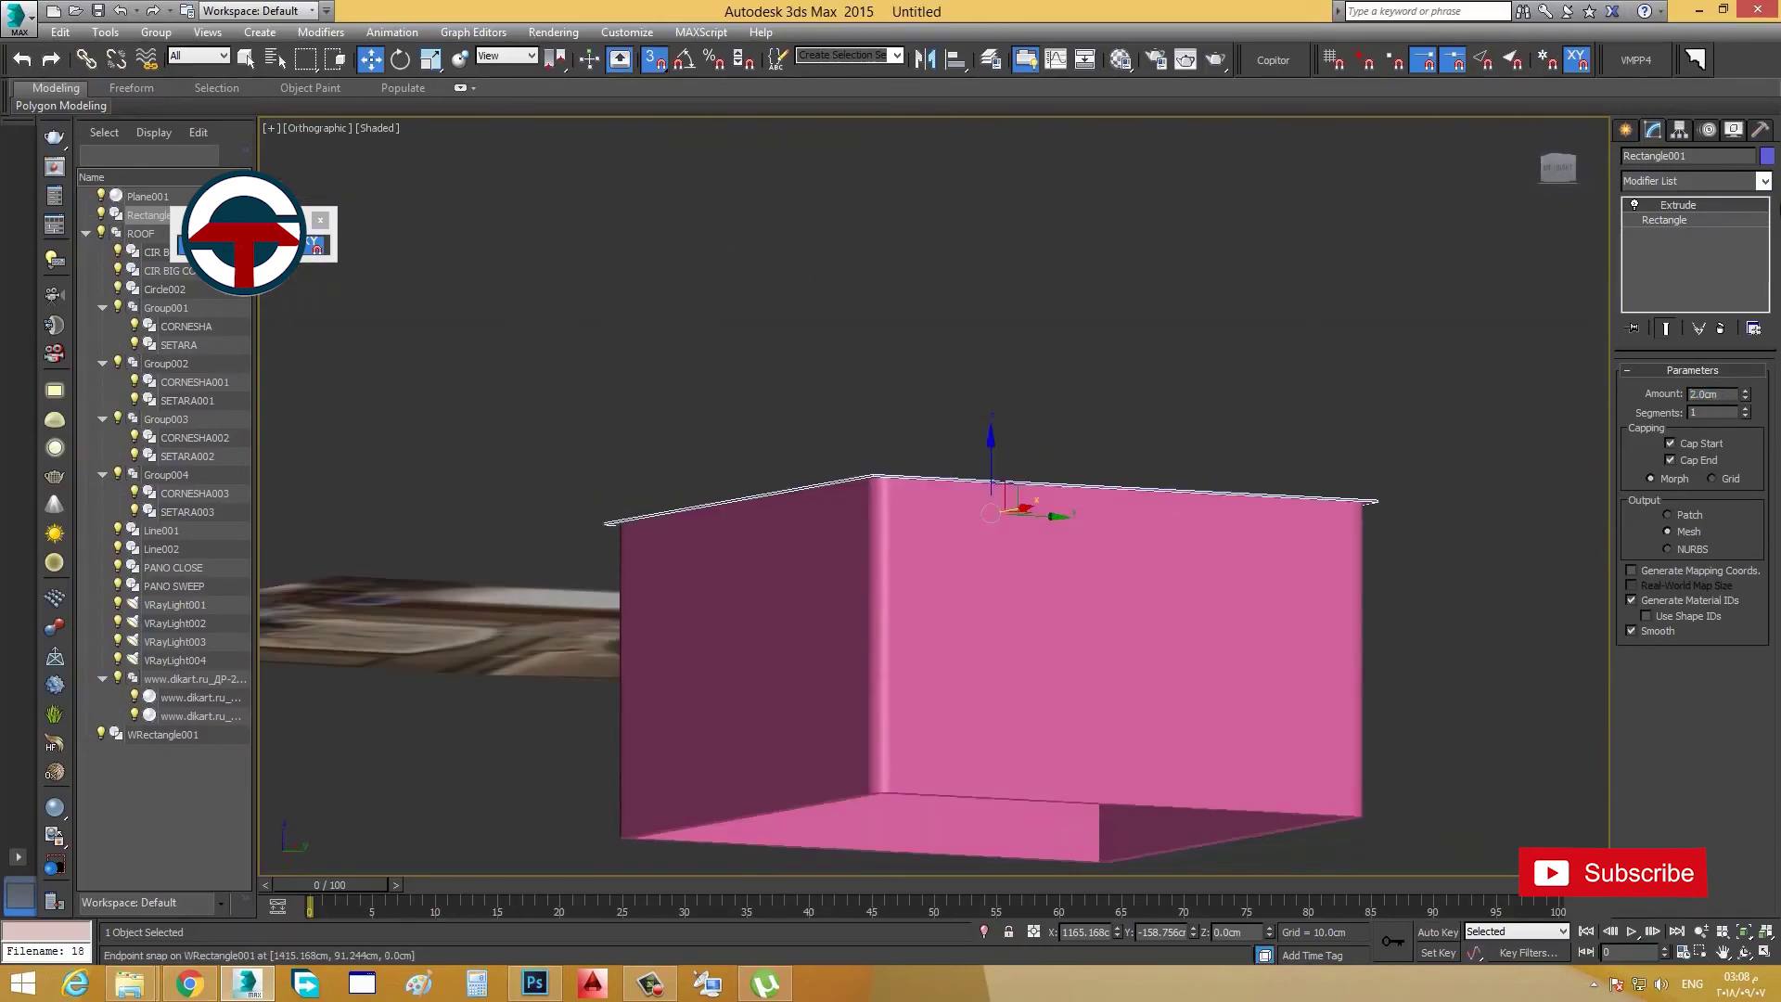
# Step: Change the roof slab's object color to white
pyautogui.click(1766, 157)
pyautogui.click(985, 434)
pyautogui.click(918, 489)
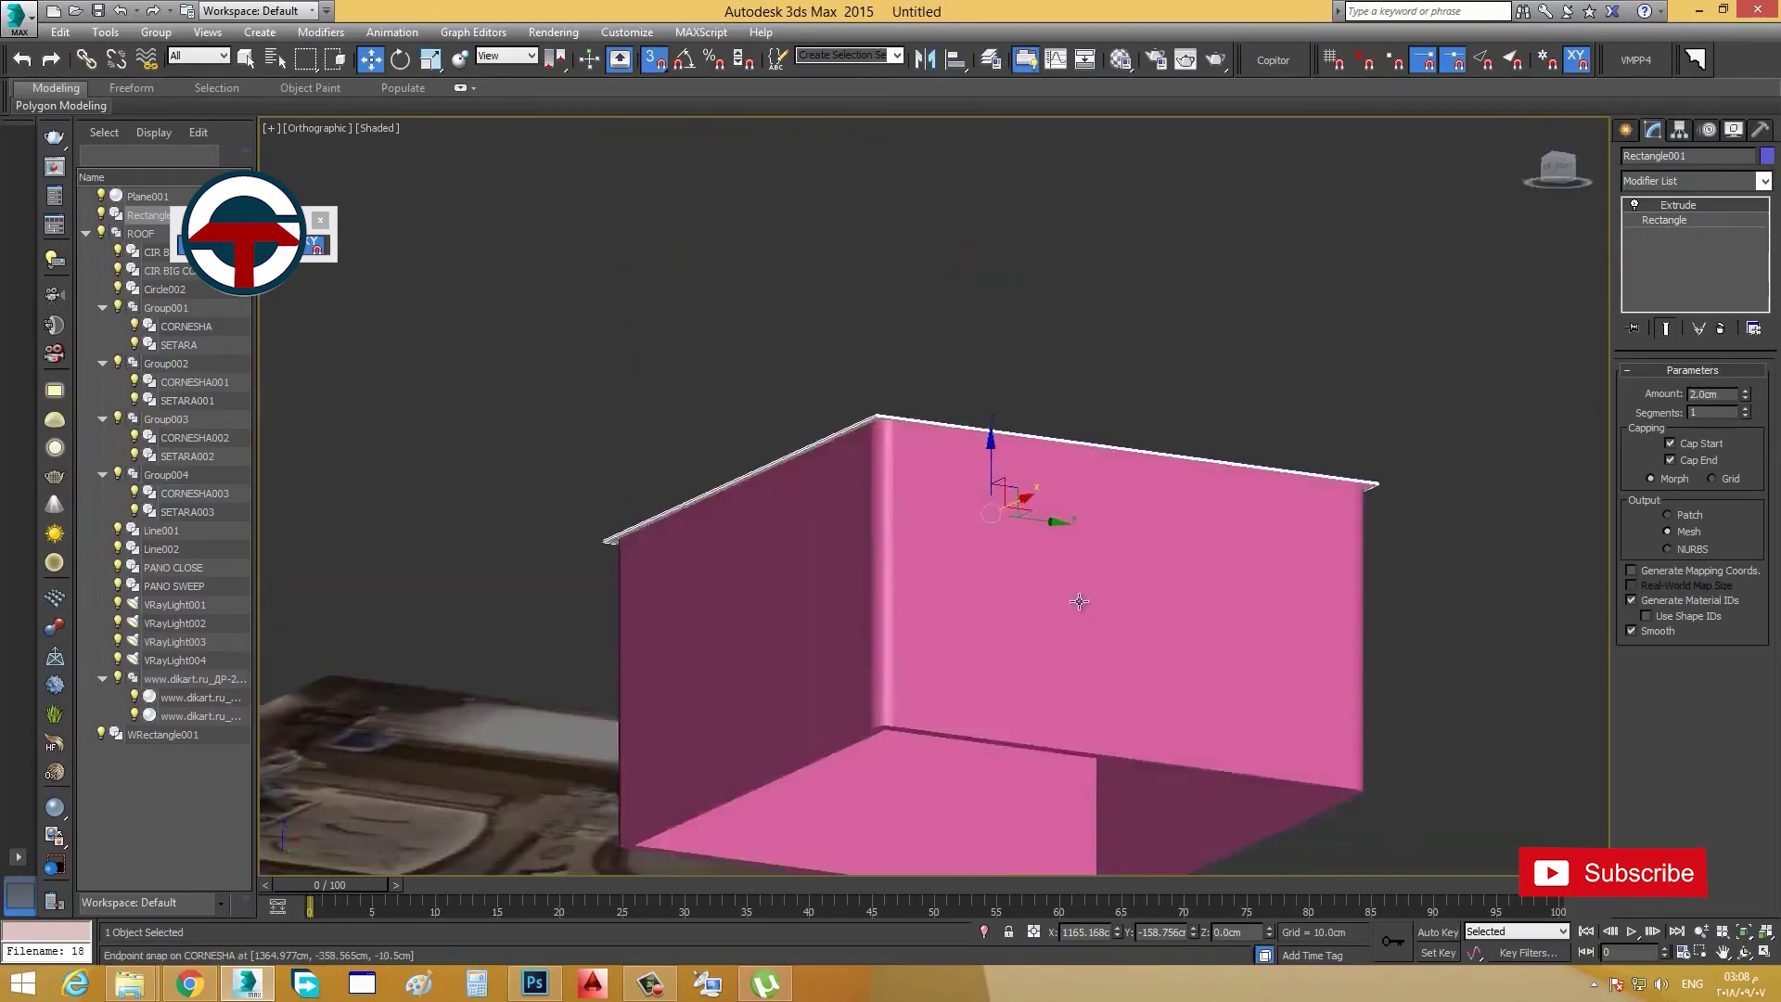
# Step: Examine the decorative ceiling and the covering slab from below and from outside the room
pyautogui.keyDown('alt'); pyautogui.moveTo(1073, 597); pyautogui.dragTo(1139, 527, button='middle'); pyautogui.keyUp('alt')
pyautogui.scroll(6, 1139, 528)
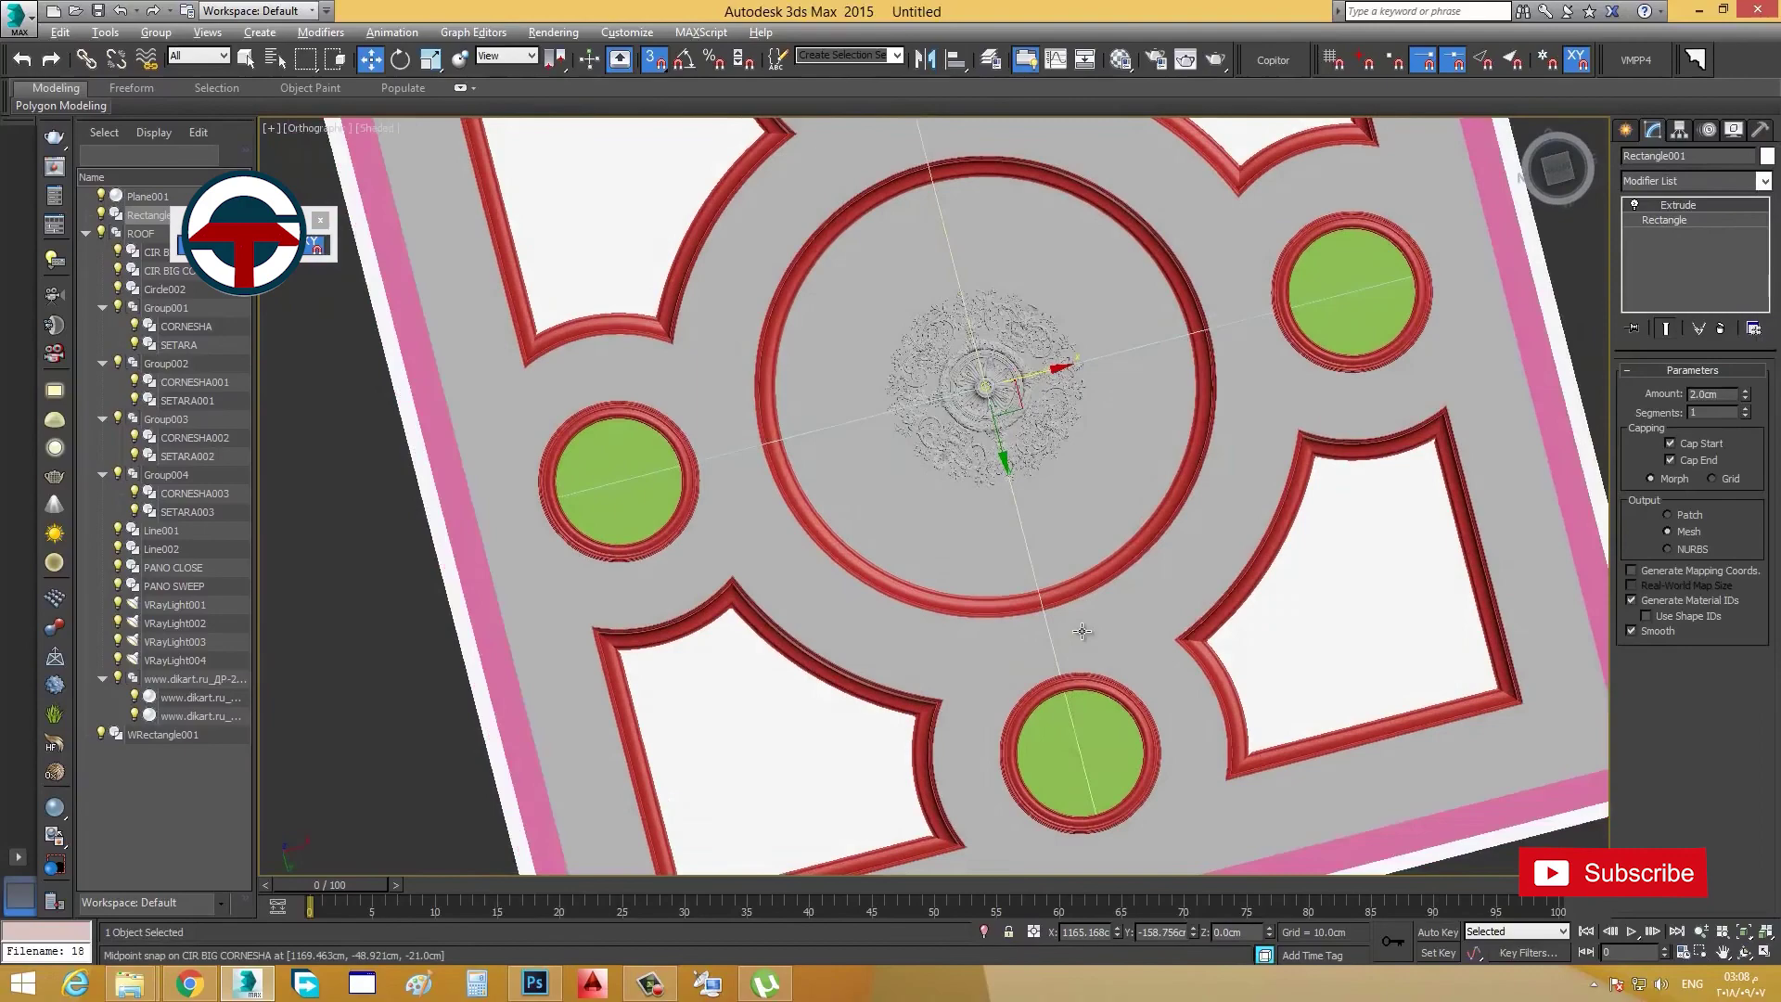
pyautogui.keyDown('alt'); pyautogui.moveTo(1082, 631); pyautogui.dragTo(1057, 705, button='middle'); pyautogui.keyUp('alt')
pyautogui.scroll(-5, 1065, 615)
pyautogui.scroll(6, 1061, 648)
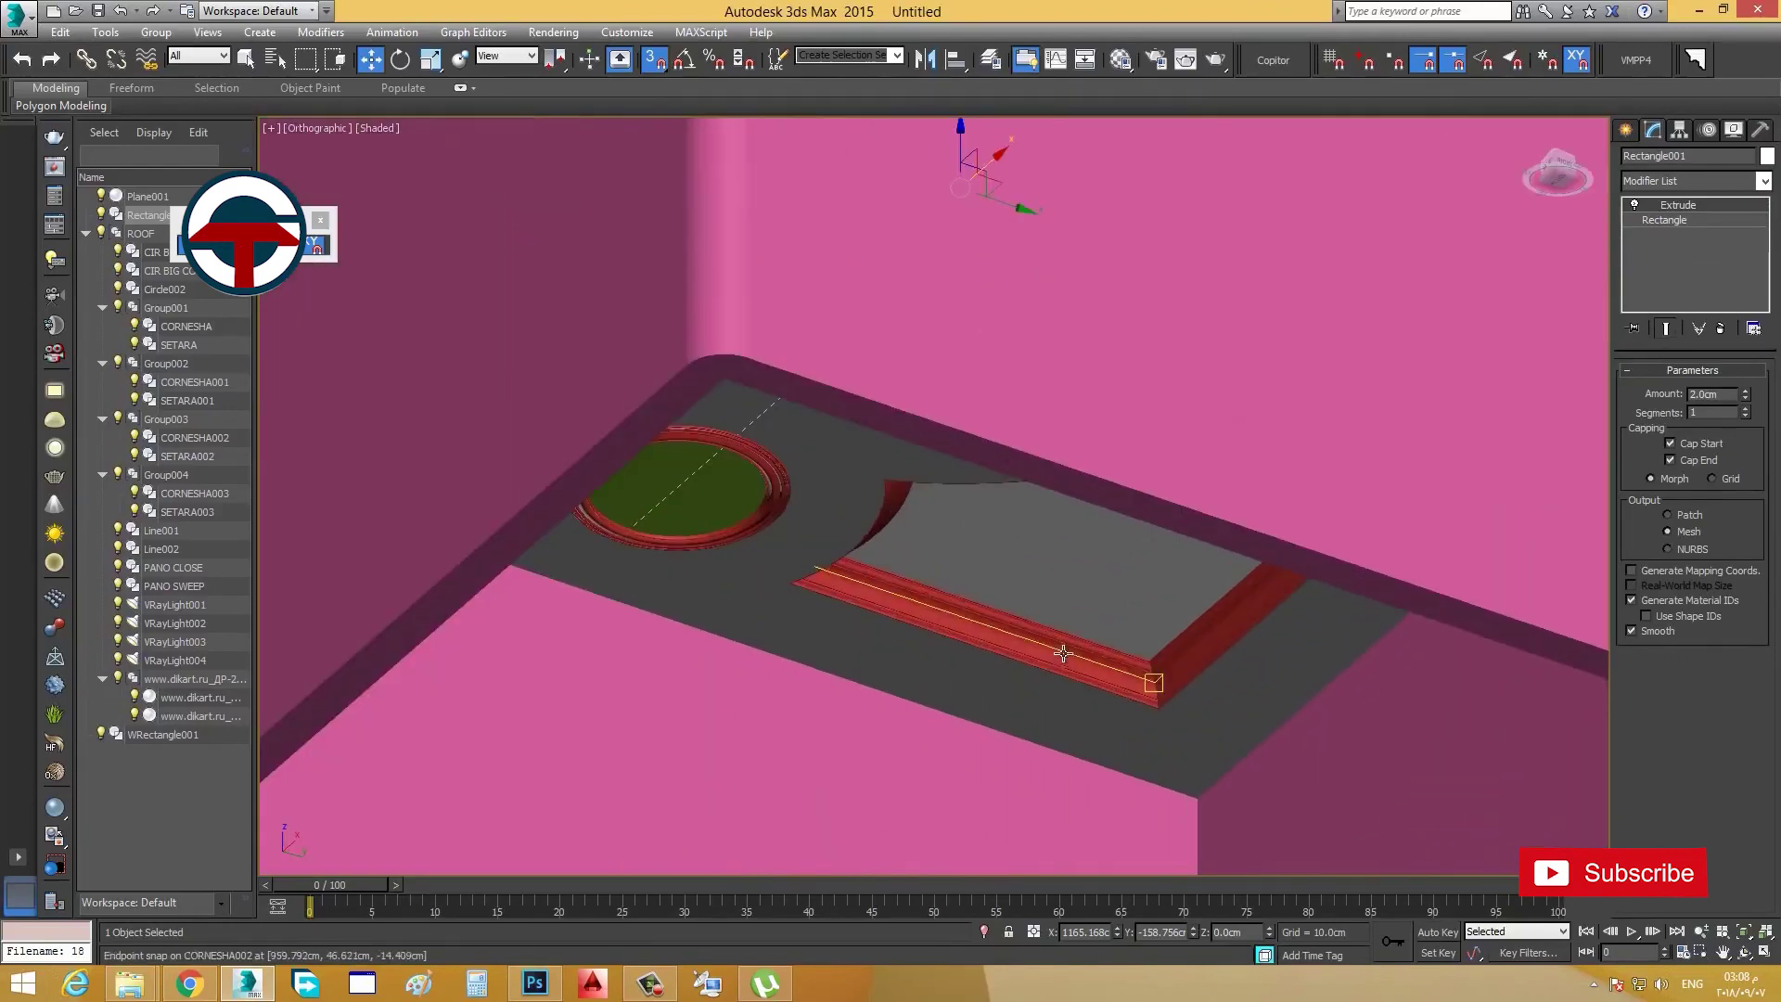
pyautogui.scroll(2, 1066, 634)
pyautogui.scroll(-7, 1061, 640)
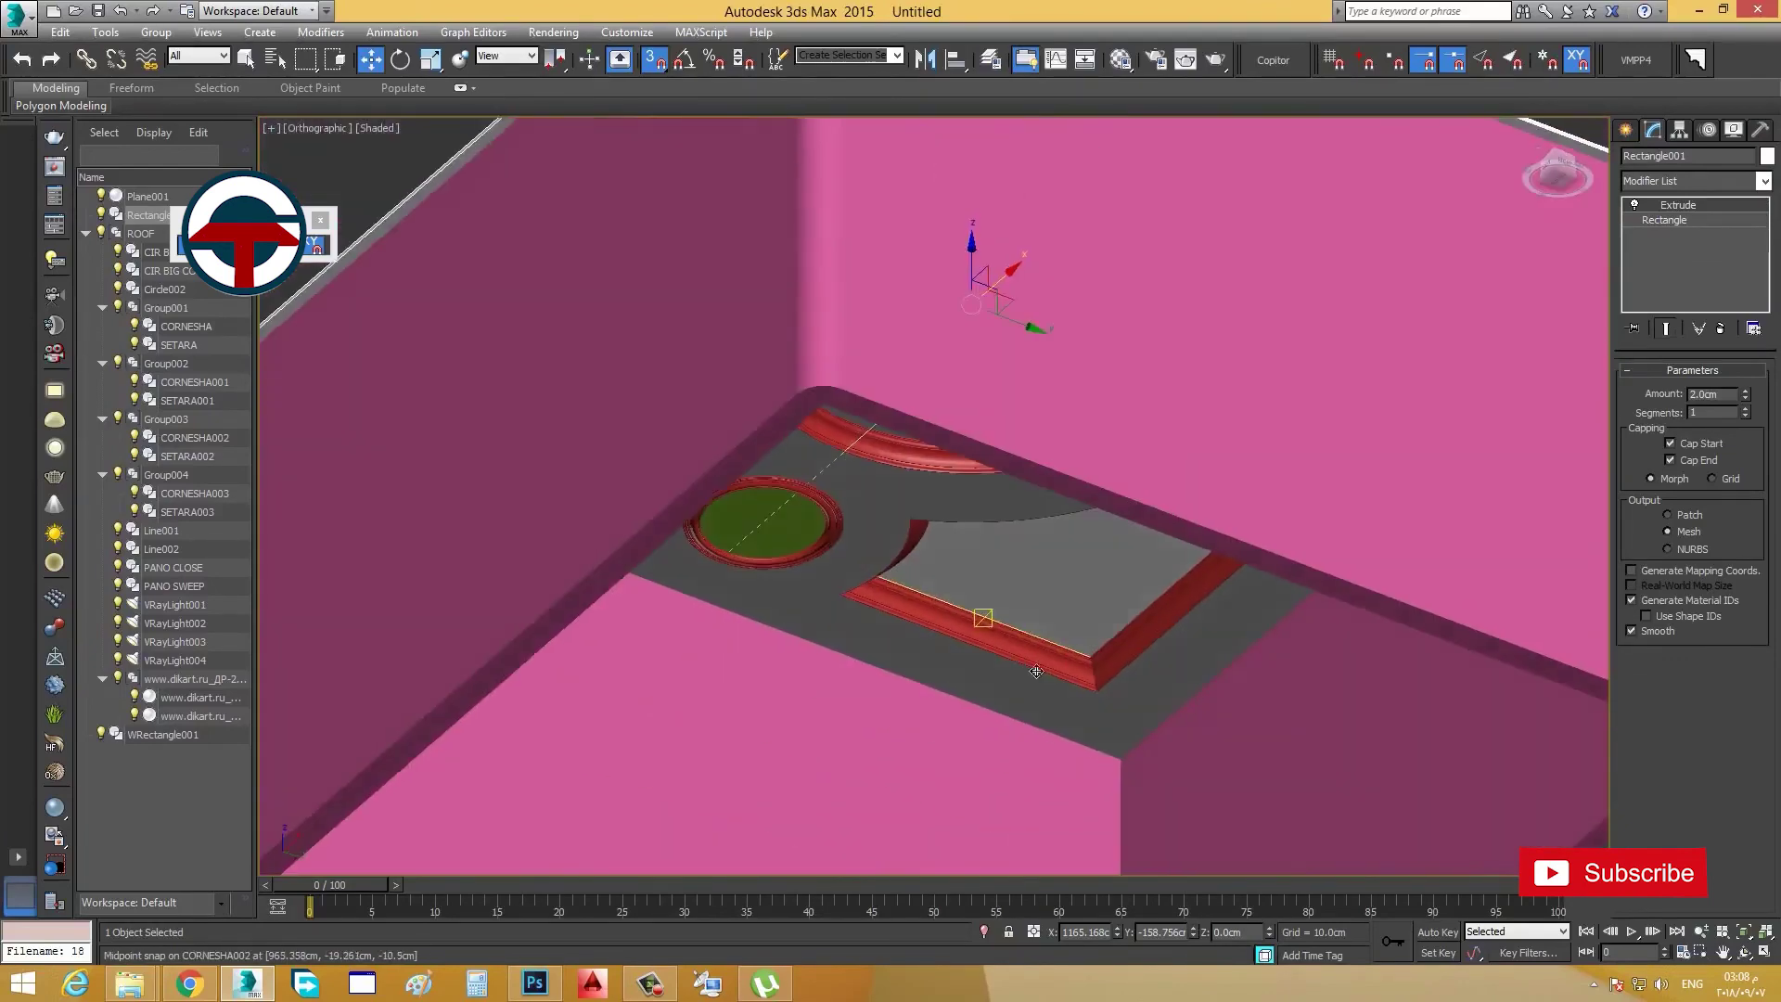
pyautogui.keyDown('alt'); pyautogui.moveTo(1036, 671); pyautogui.dragTo(1020, 570, button='middle'); pyautogui.keyUp('alt')
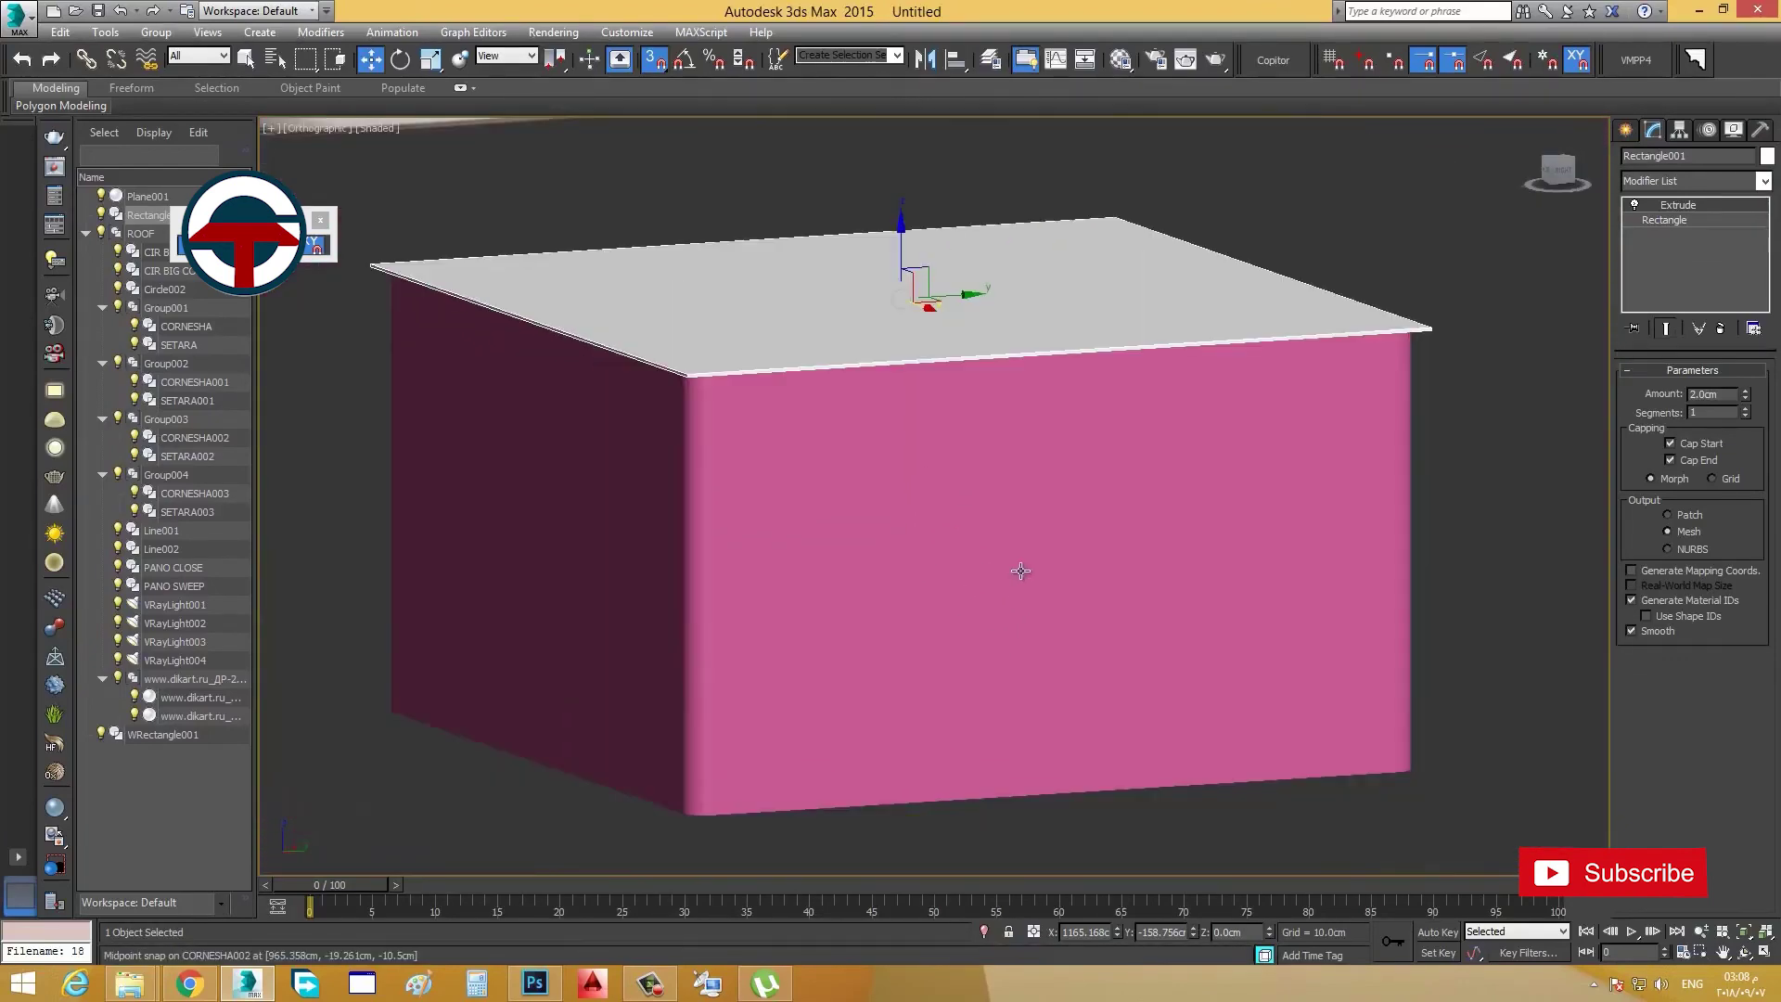
# Step: Convert the walls to Editable Poly and delete the front wall's large polygon to open up the room
pyautogui.rightClick(1243, 406)
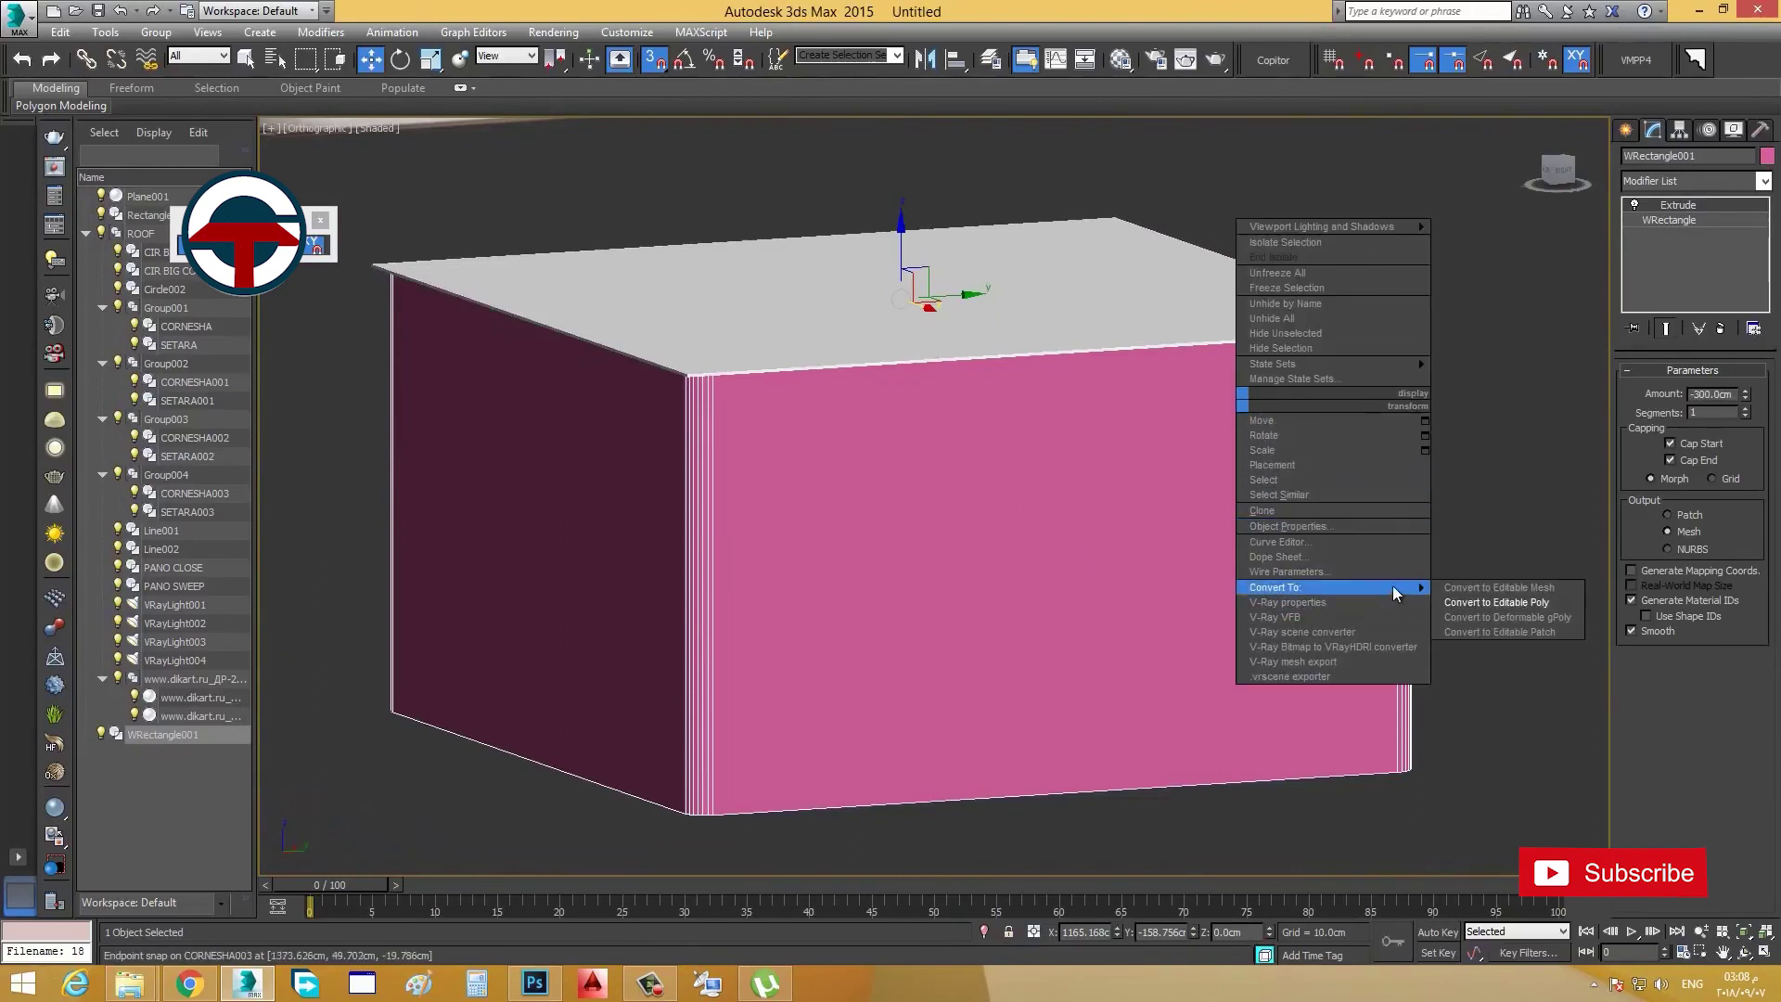
pyautogui.click(1491, 602)
pyautogui.click(1670, 264)
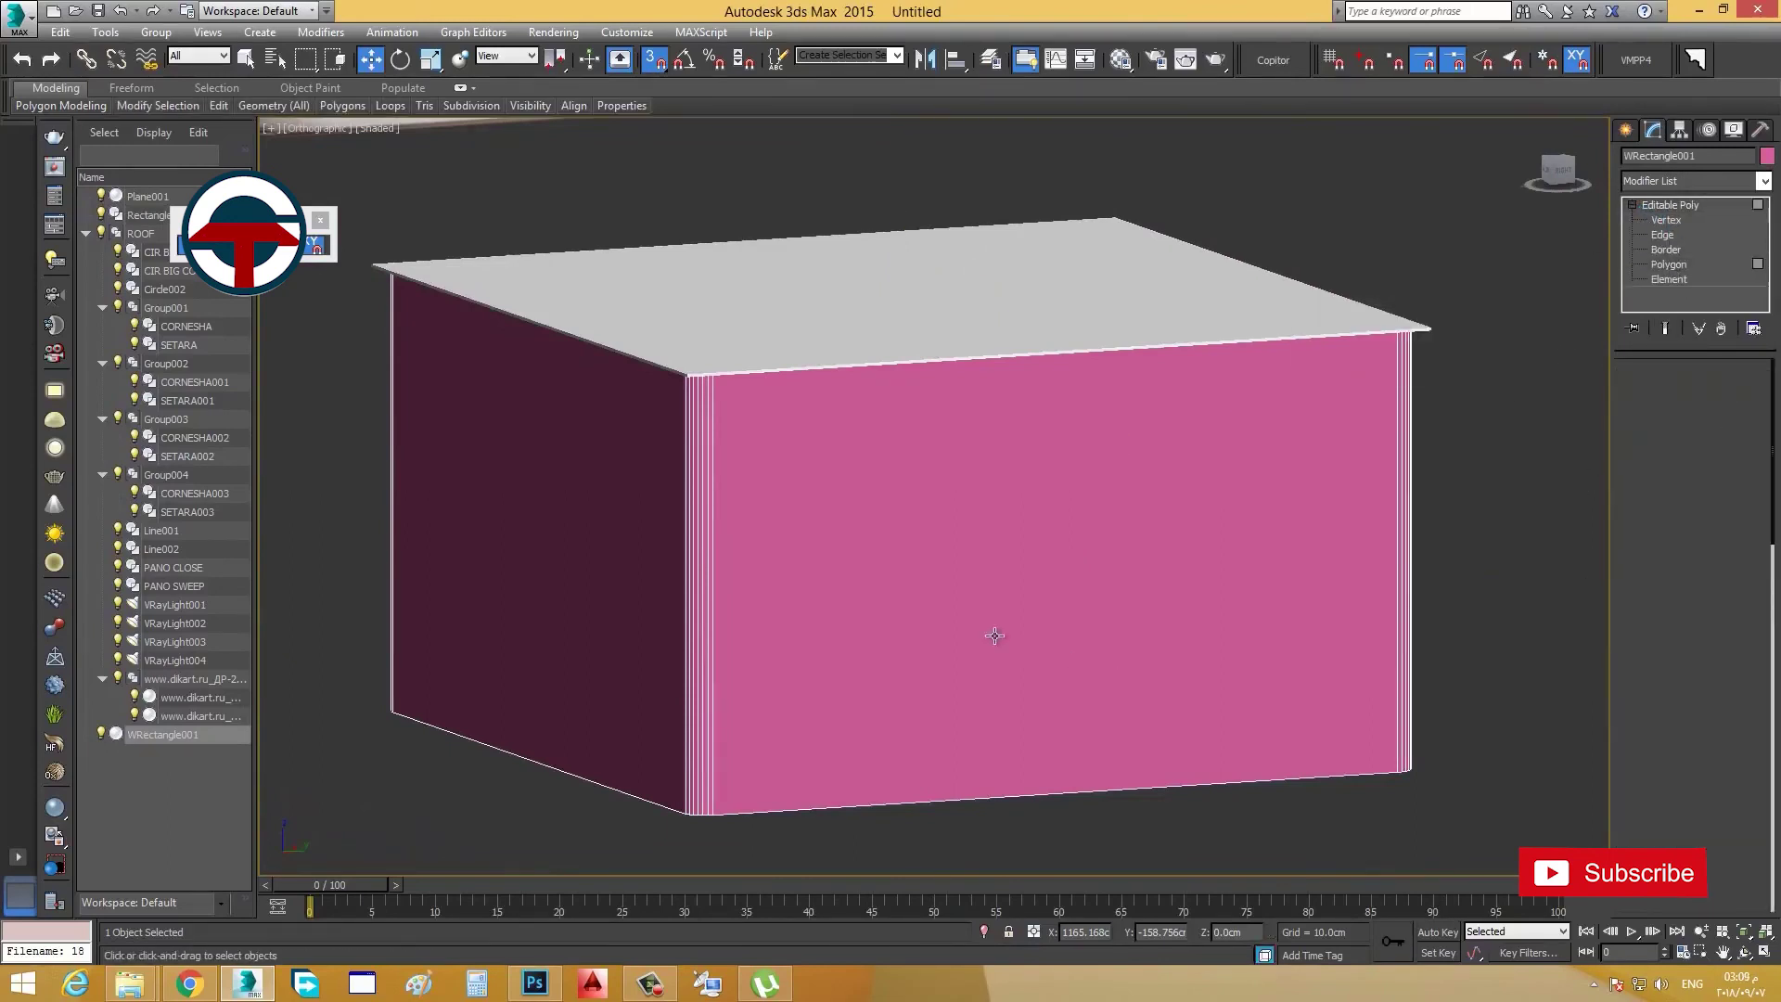
pyautogui.click(996, 635)
pyautogui.press('Delete')
# Step: Examine the ceiling's medallion, cornices and recessed panels through the open side of the room and from below
pyautogui.keyDown('alt'); pyautogui.moveTo(982, 629); pyautogui.dragTo(925, 660, button='middle'); pyautogui.keyUp('alt')
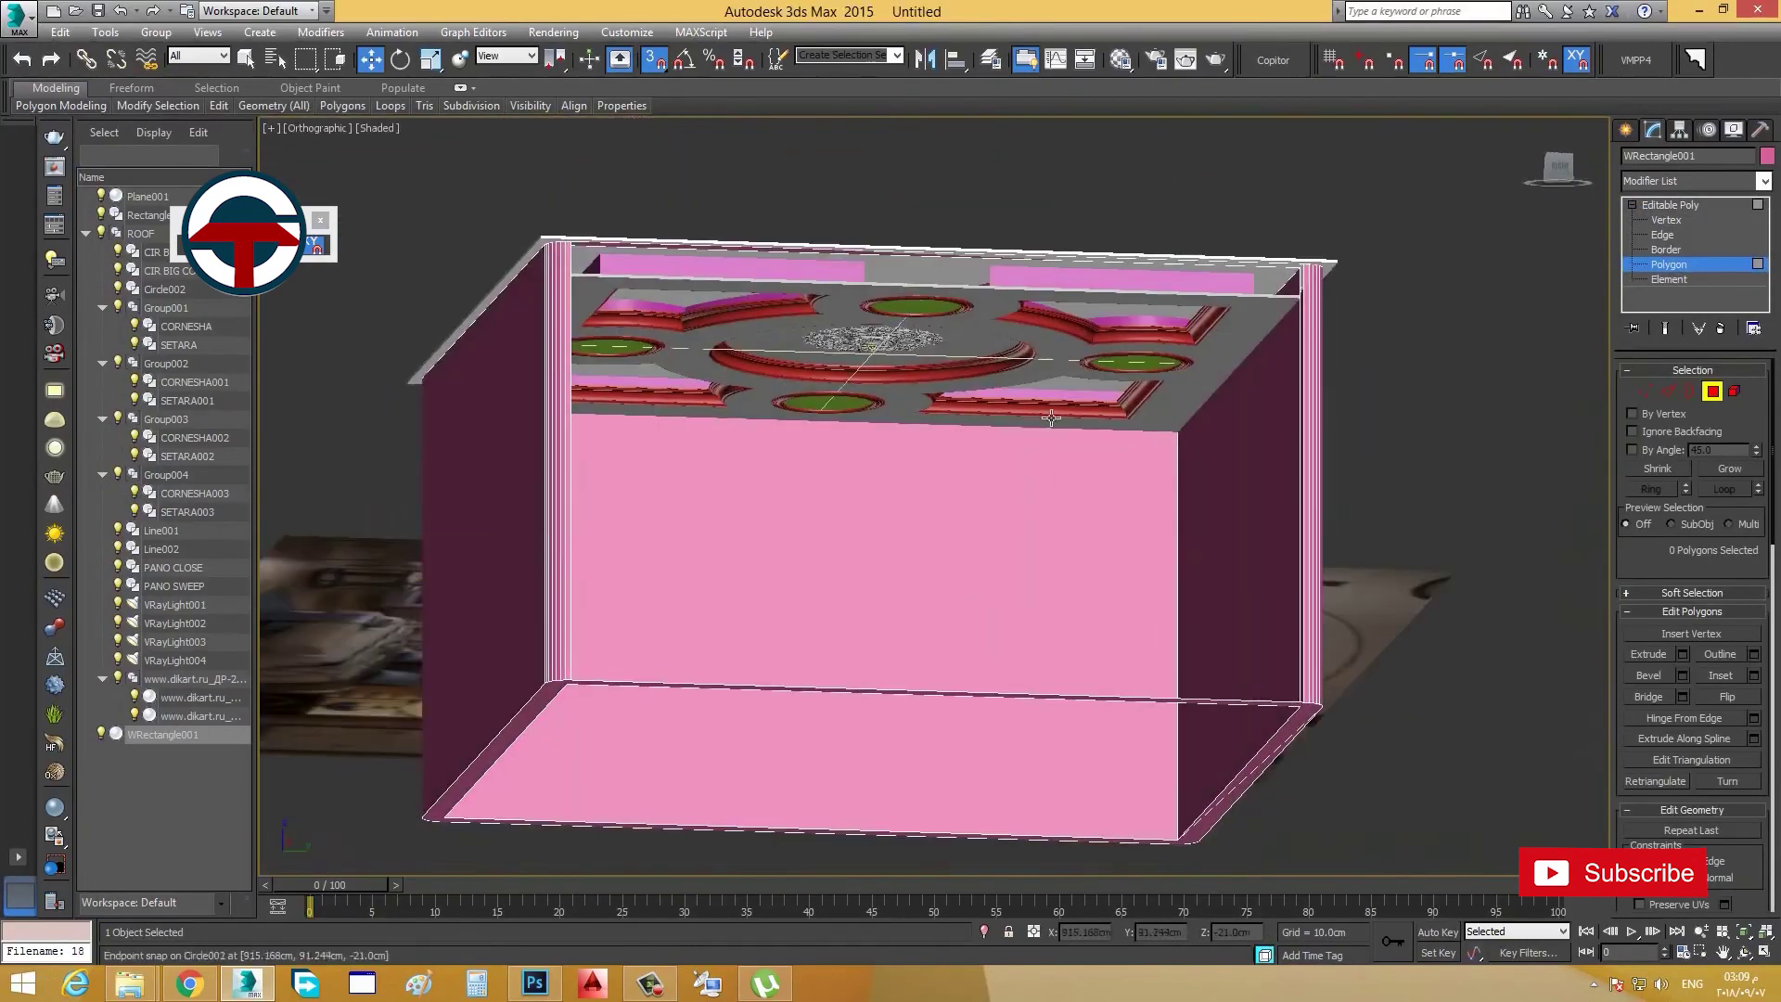
pyautogui.scroll(5, 1126, 349)
pyautogui.moveTo(1102, 359)
pyautogui.mouseDown(button='middle')
pyautogui.moveTo(1089, 377)
pyautogui.moveTo(1126, 319)
pyautogui.moveTo(1438, 336)
pyautogui.moveTo(993, 397)
pyautogui.moveTo(689, 368)
pyautogui.mouseUp(button='middle')
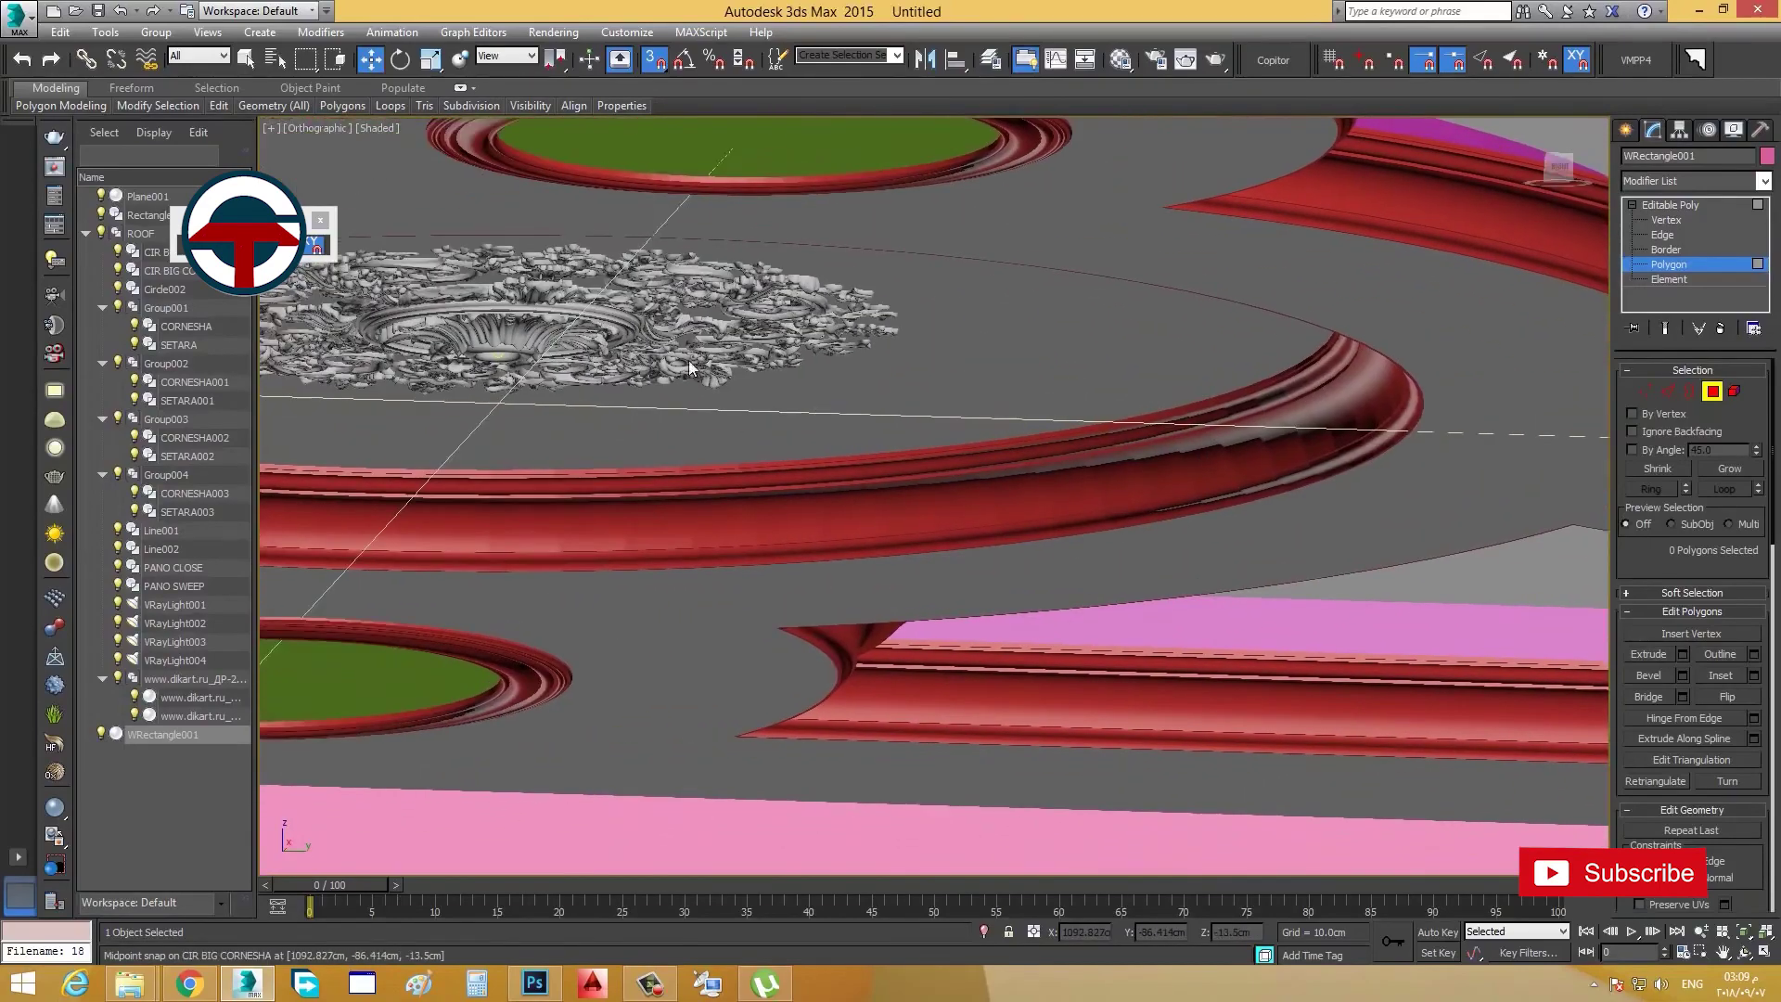
pyautogui.scroll(-4, 777, 425)
pyautogui.keyDown('alt'); pyautogui.moveTo(809, 475); pyautogui.dragTo(1113, 593, button='middle'); pyautogui.keyUp('alt')
pyautogui.scroll(-3, 831, 419)
pyautogui.click(1108, 453)
pyautogui.click(1106, 450)
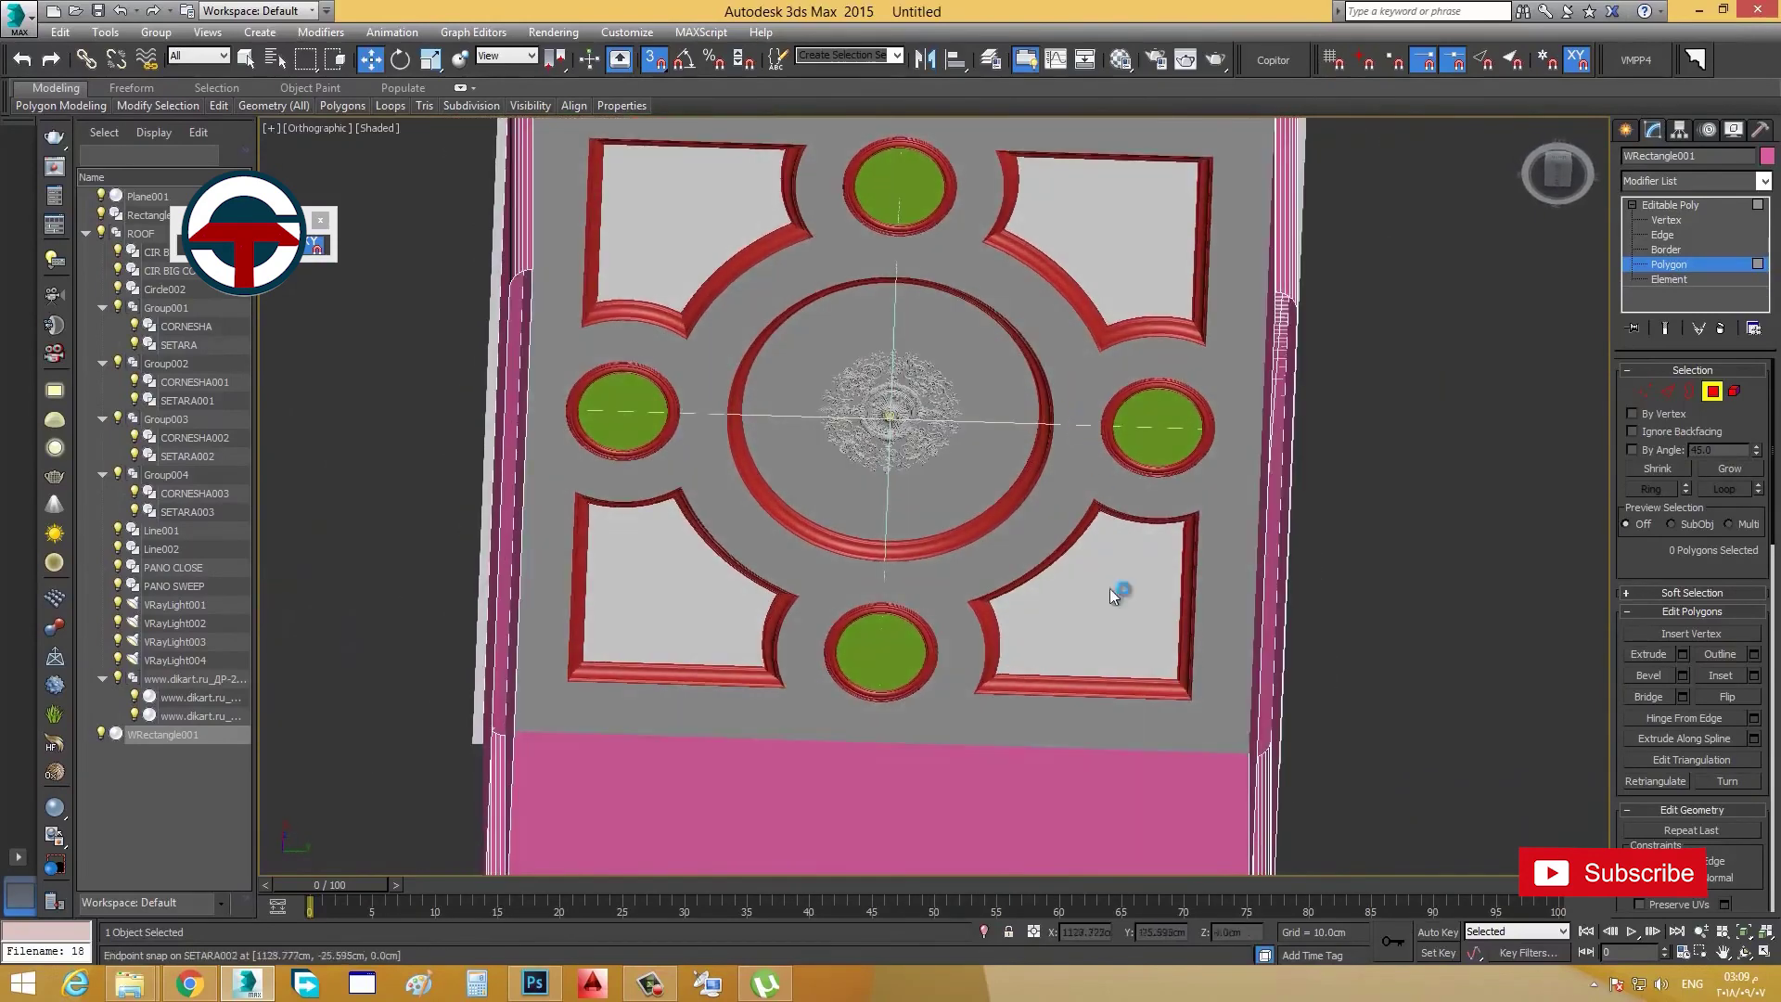
pyautogui.click(680, 881)
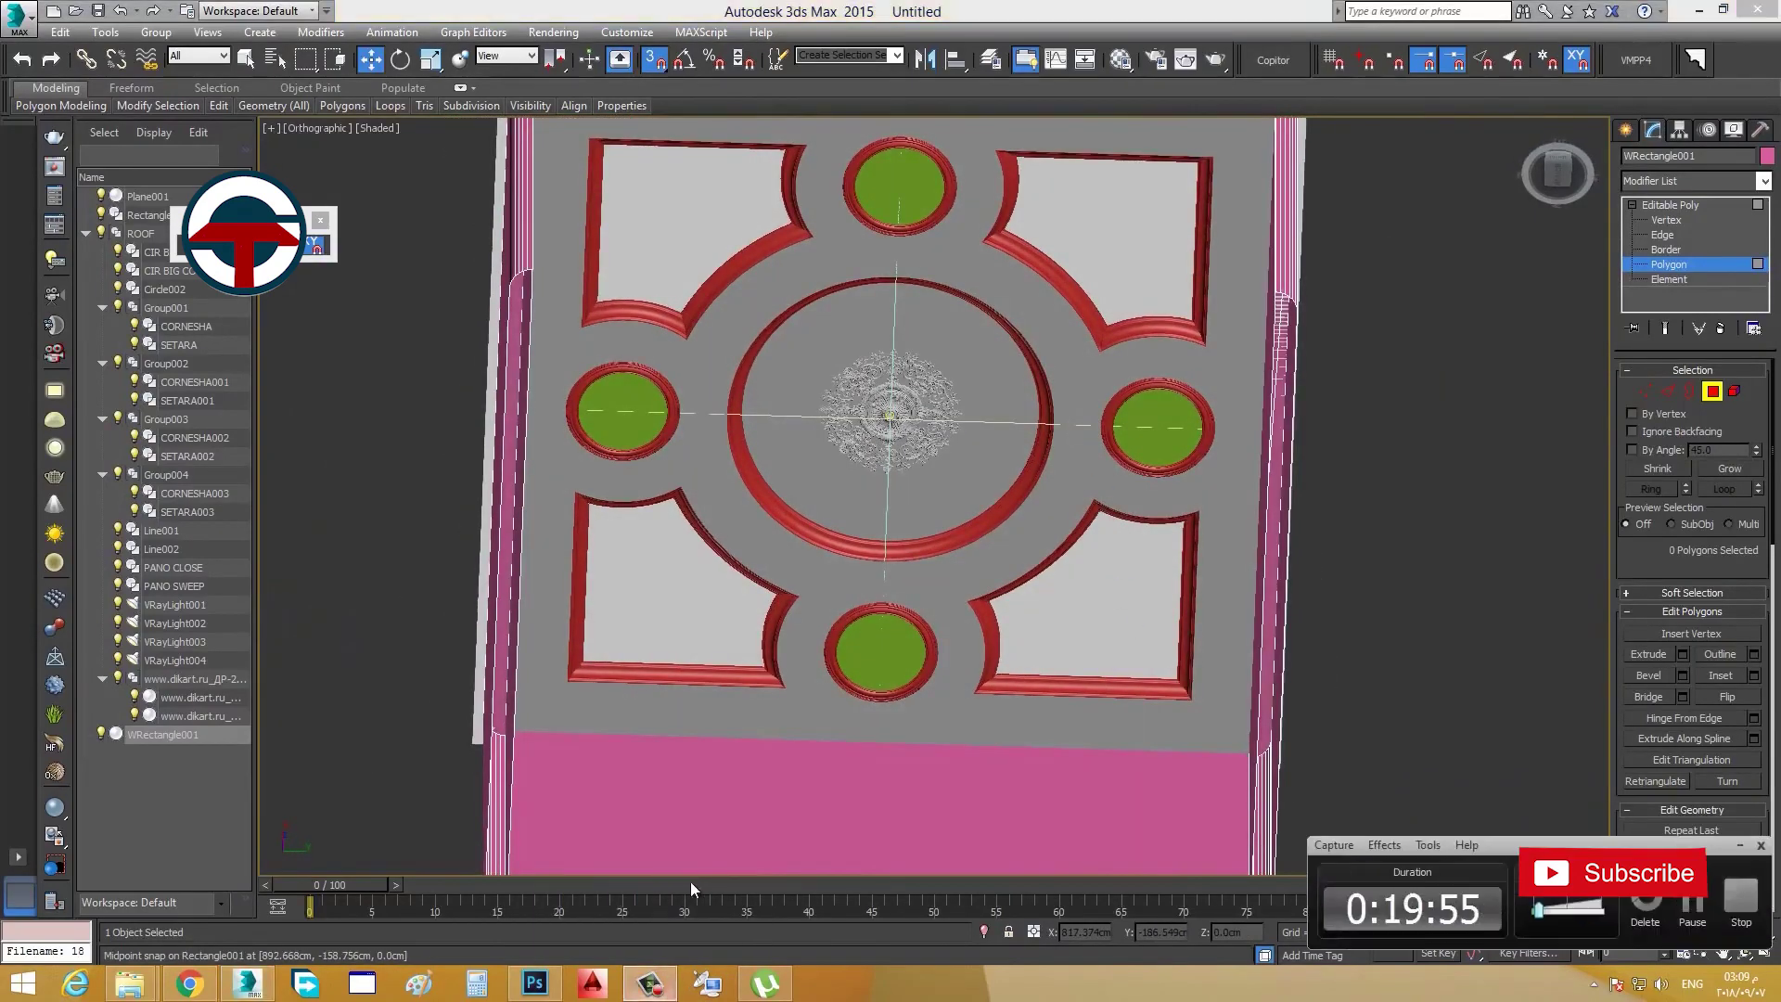